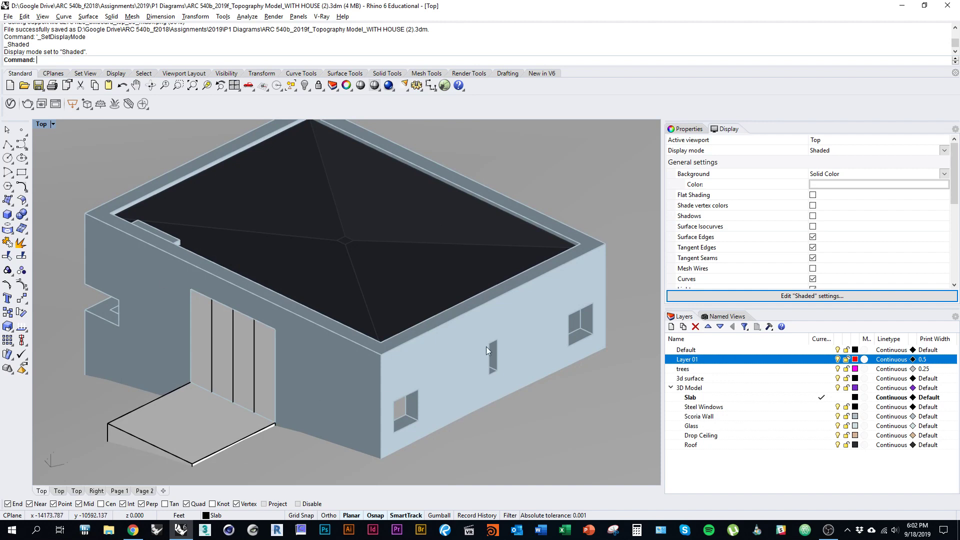
mouse_move(380, 321)
left_mouse_down()
mouse_move(358, 315)
mouse_move(372, 336)
left_mouse_up()
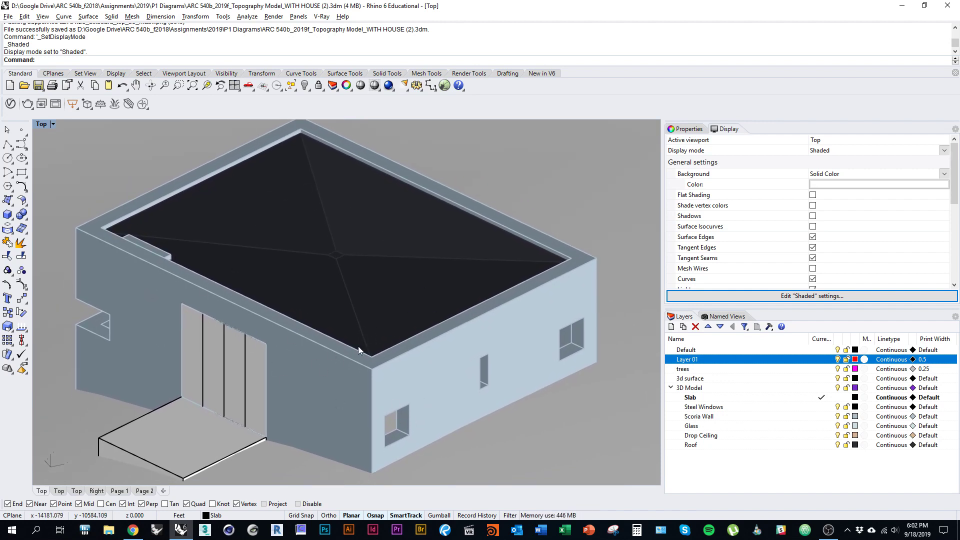
left_click_drag(390, 341, 389, 335)
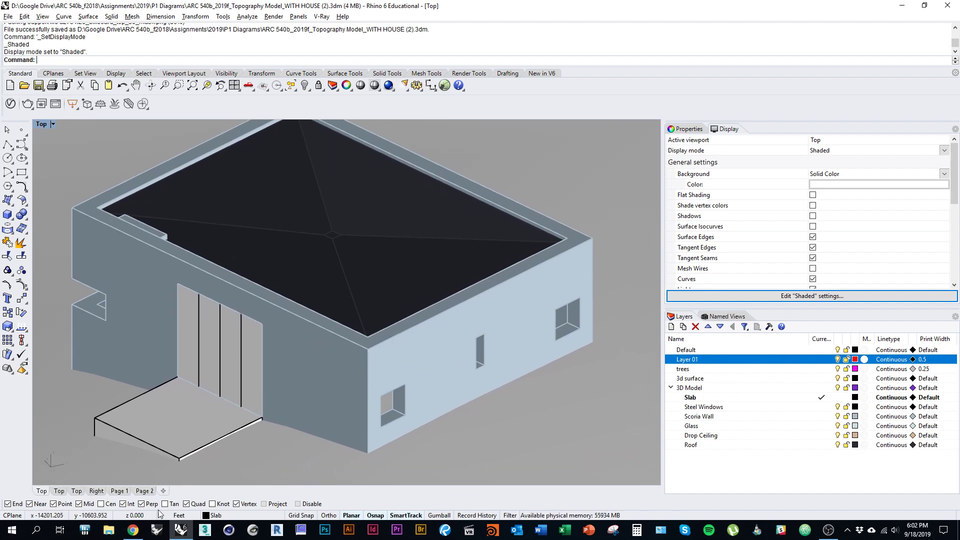
Switch to Chrome and open capla.arizona.edu in a new tab.
left_click(133, 530)
key("ctrl+t")
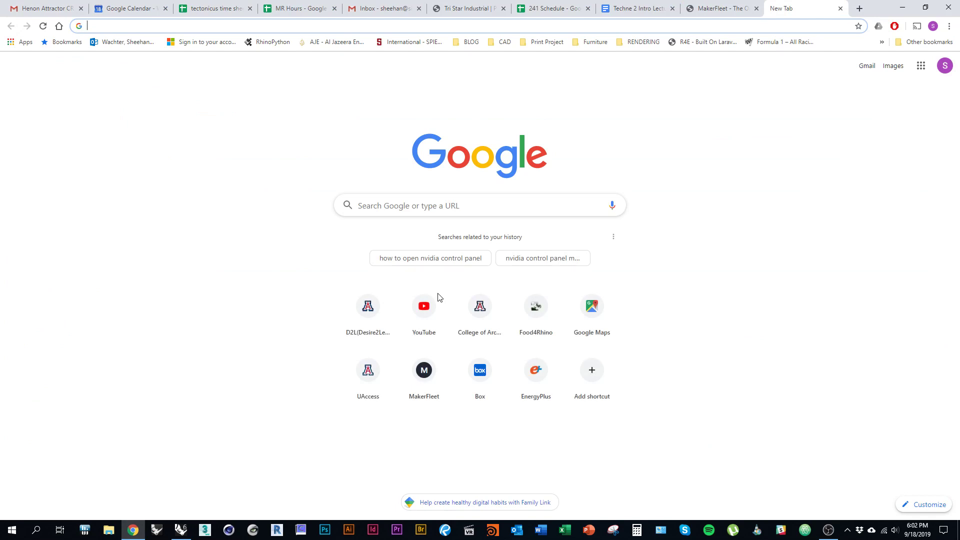
type("capla.a")
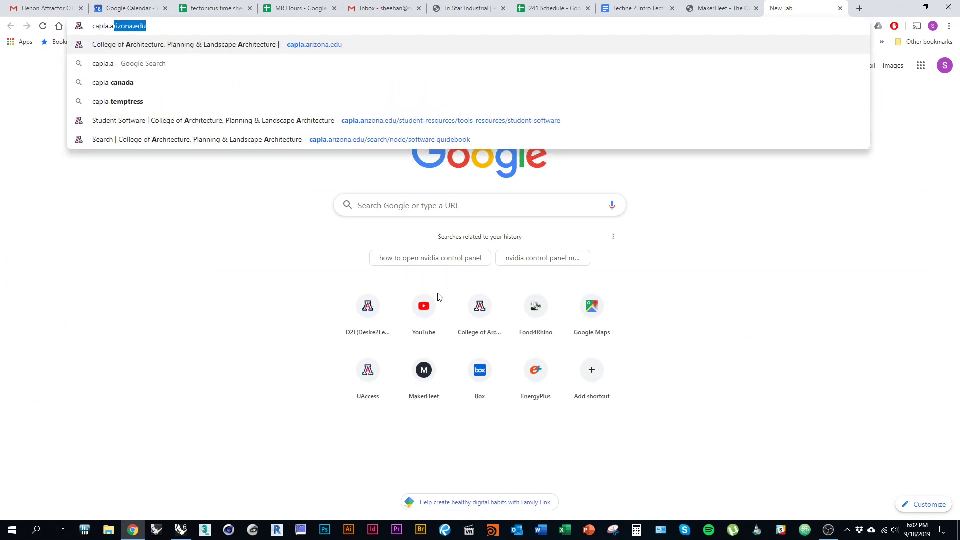
type("rizona.edu")
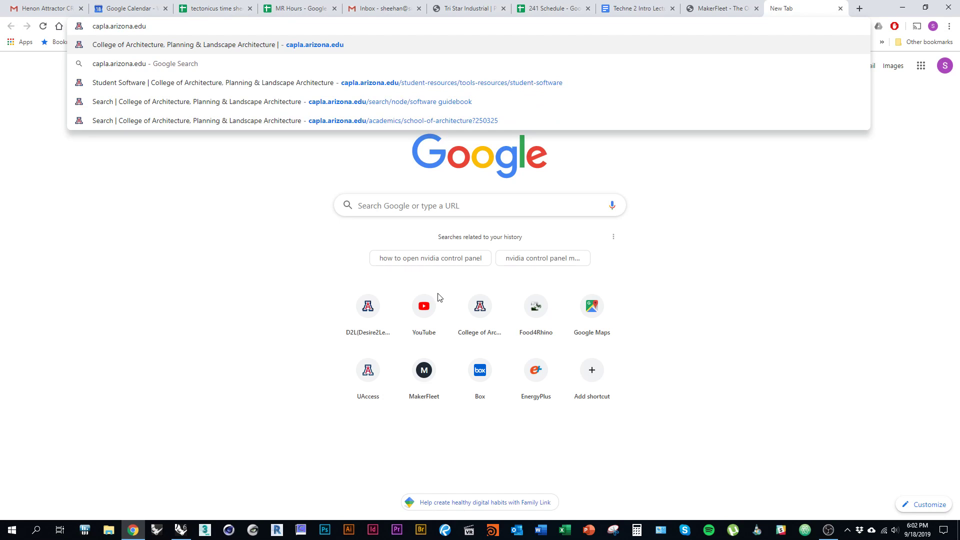
key("Return")
Search the college site for "software guidebook" and open the Student Software result.
left_click(625, 50)
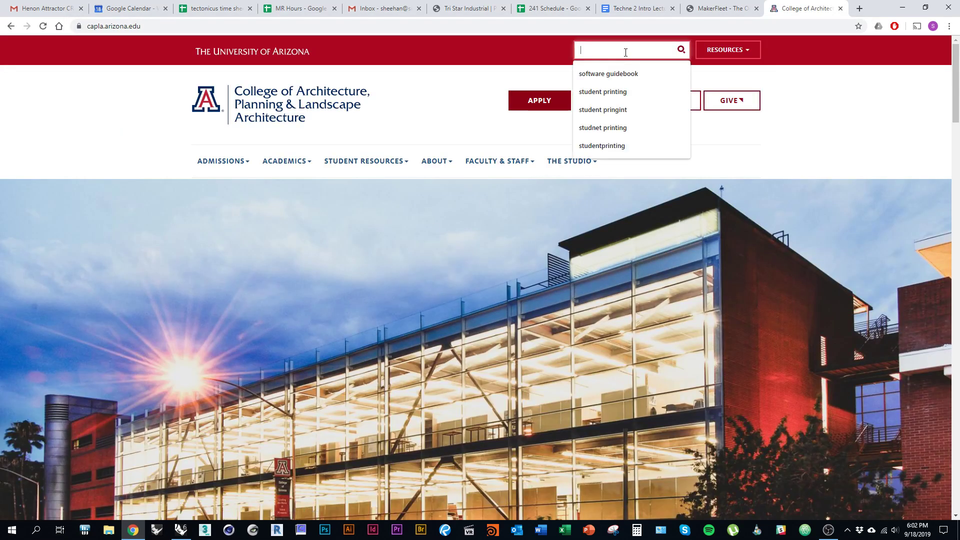
type("software ")
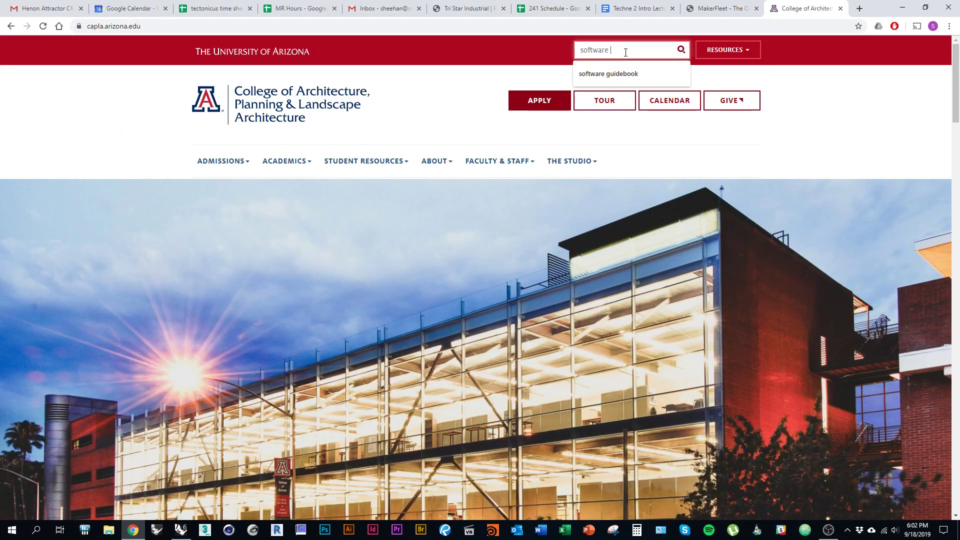
type("guidebook")
key("Return")
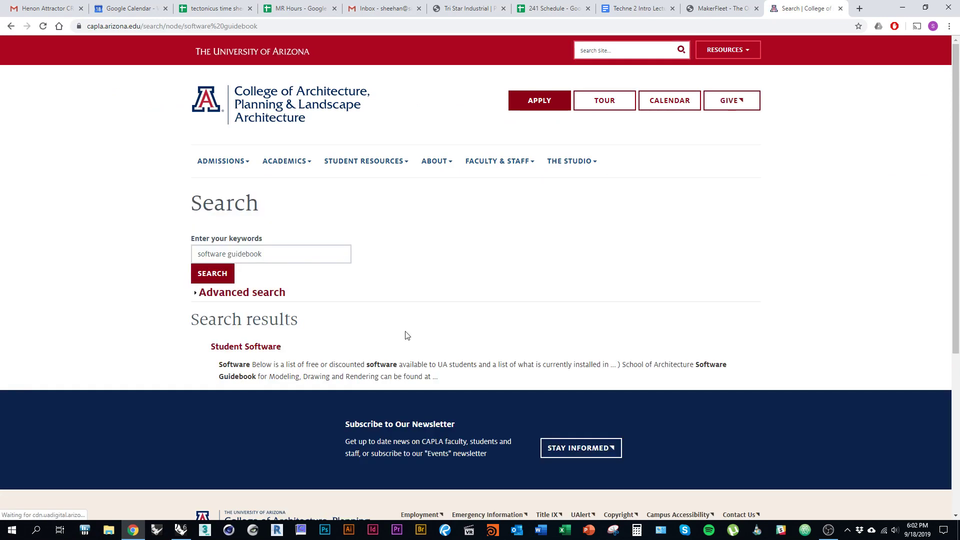
left_click(257, 352)
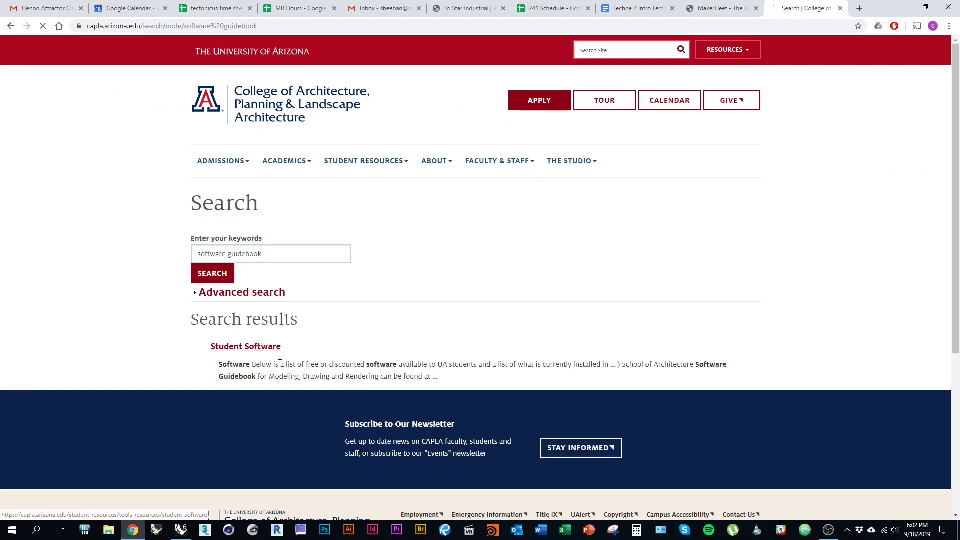
Find the School of Architecture Software Guidebook on the Student Software page and open its link.
scroll(300, 350, "down", 6)
scroll(372, 294, "up", 5)
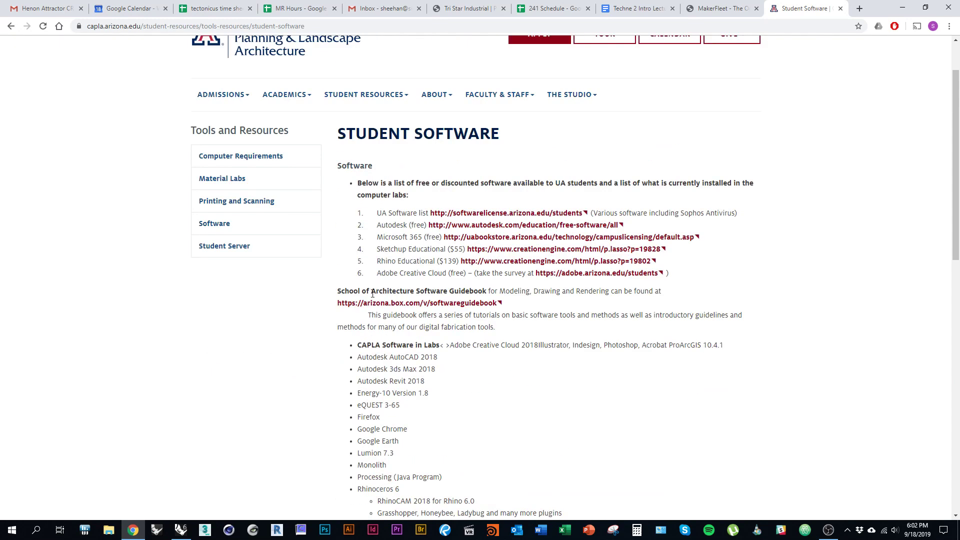
left_click_drag(339, 294, 492, 292)
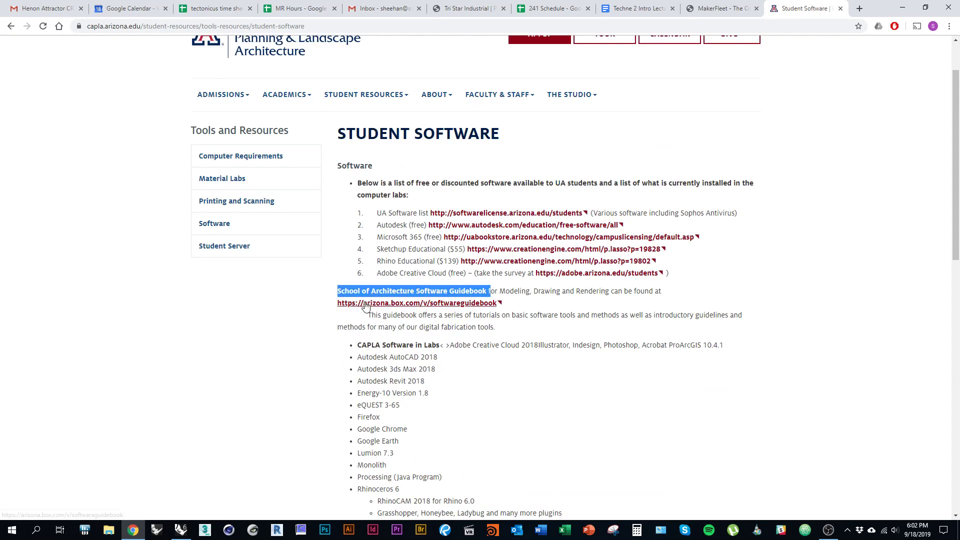
left_click(487, 303)
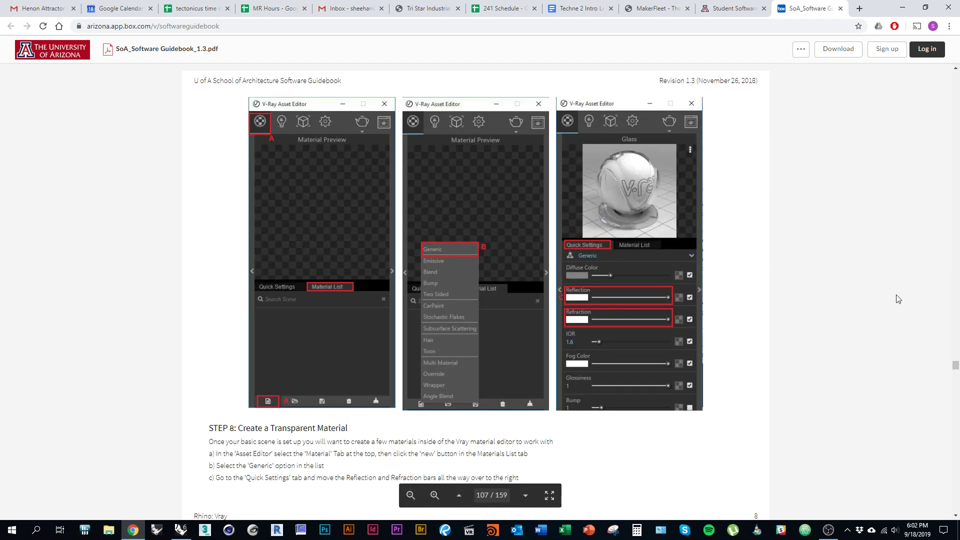
Examine the WorkFlows and Contents pages at the start of the guidebook PDF and dismiss the Box login notice.
left_click_drag(956, 376, 959, 71)
scroll(516, 241, "down", 10)
scroll(514, 241, "up", 10)
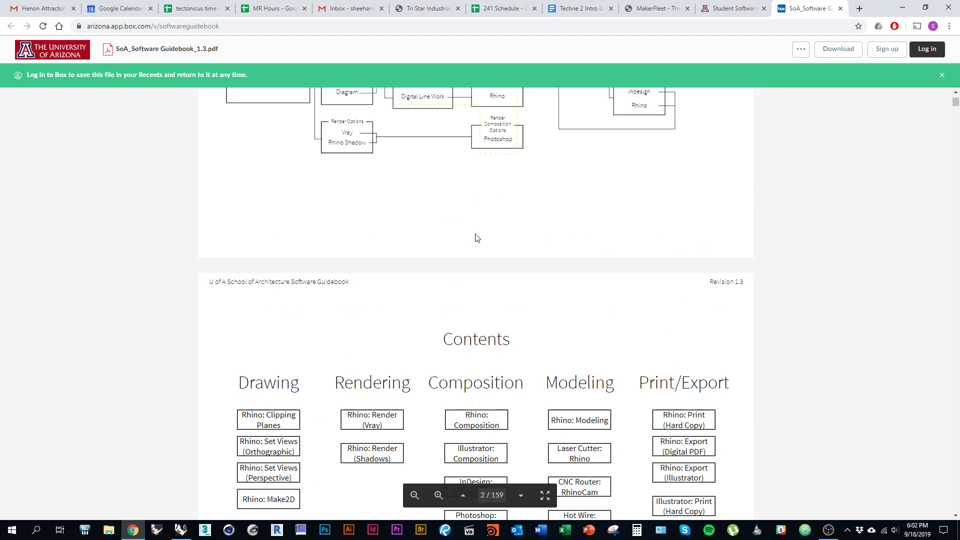
left_click(941, 76)
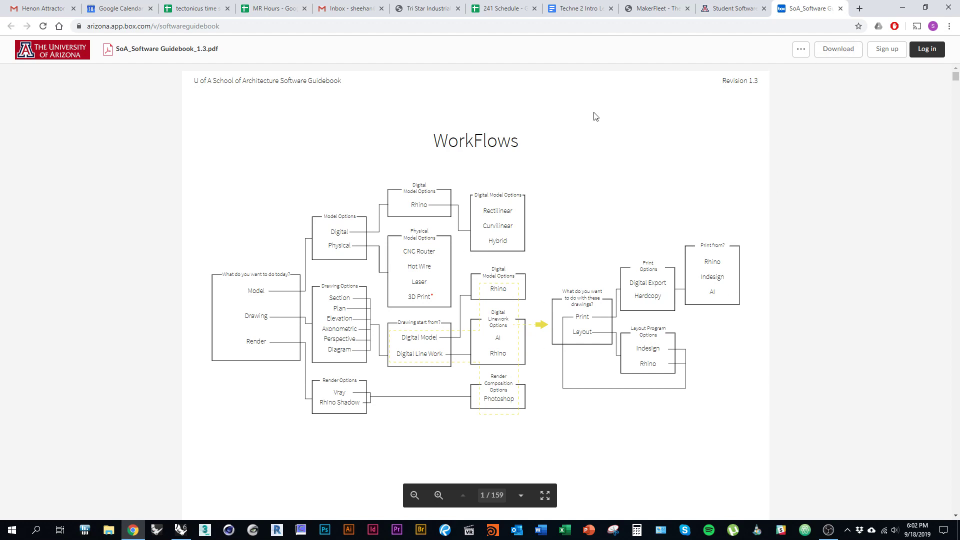
Close the guidebook PDF and switch back to the house model in Rhino.
middle_click(811, 8)
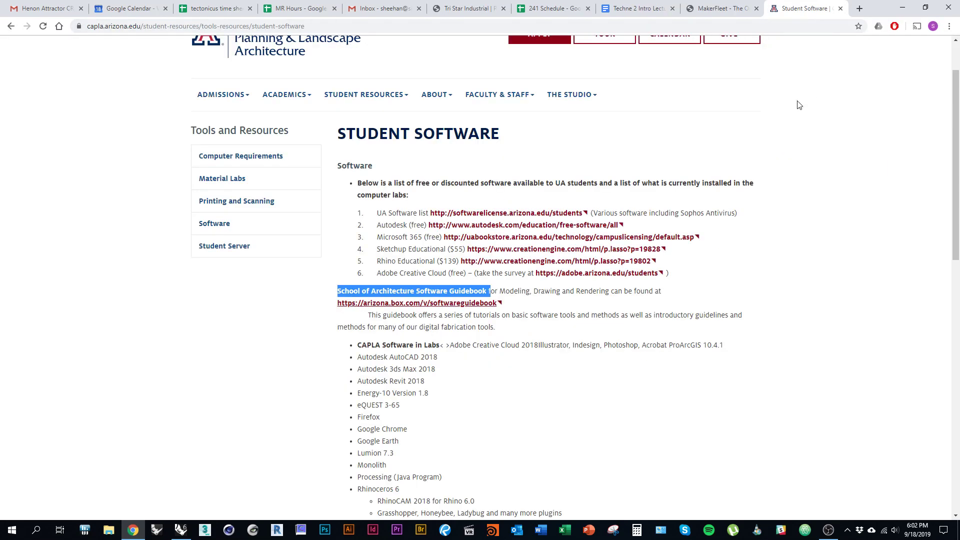
left_click(447, 304)
key("alt+Tab")
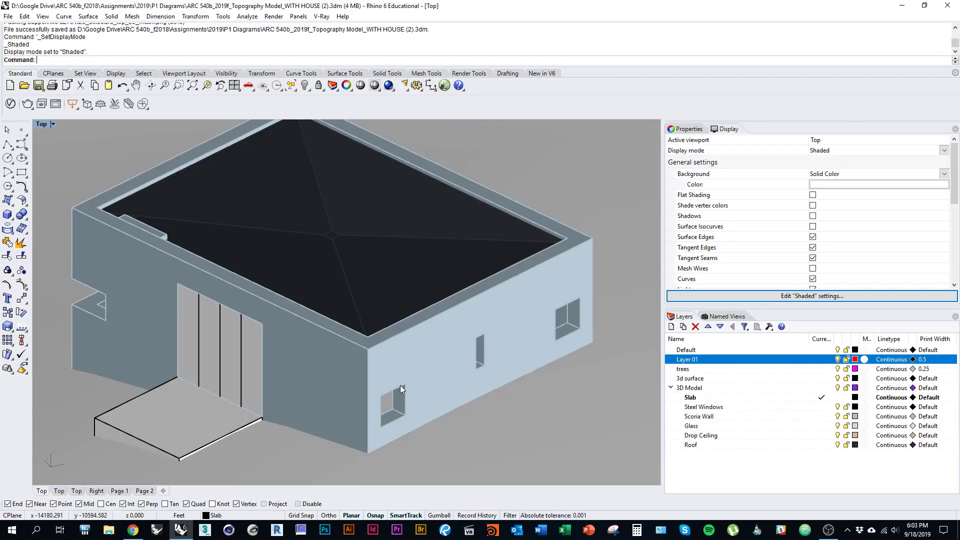
Show the saved named views with the NamedView command.
scroll(400, 385, "down", 5)
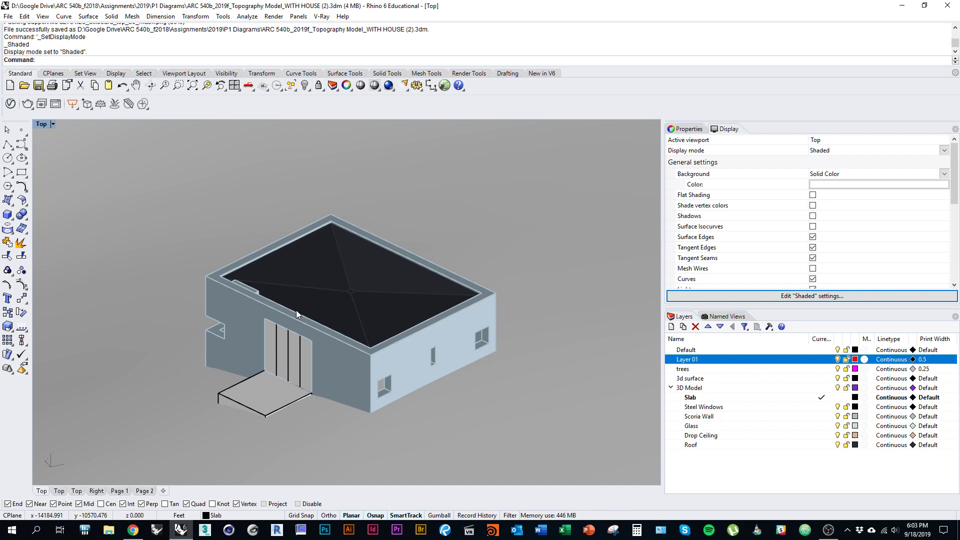
left_click_drag(434, 304, 419, 310)
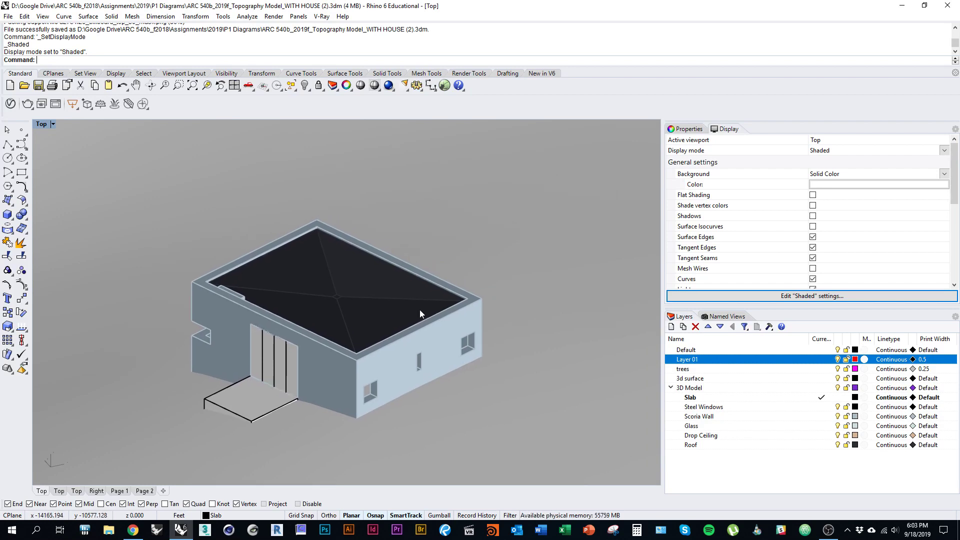
type("Named")
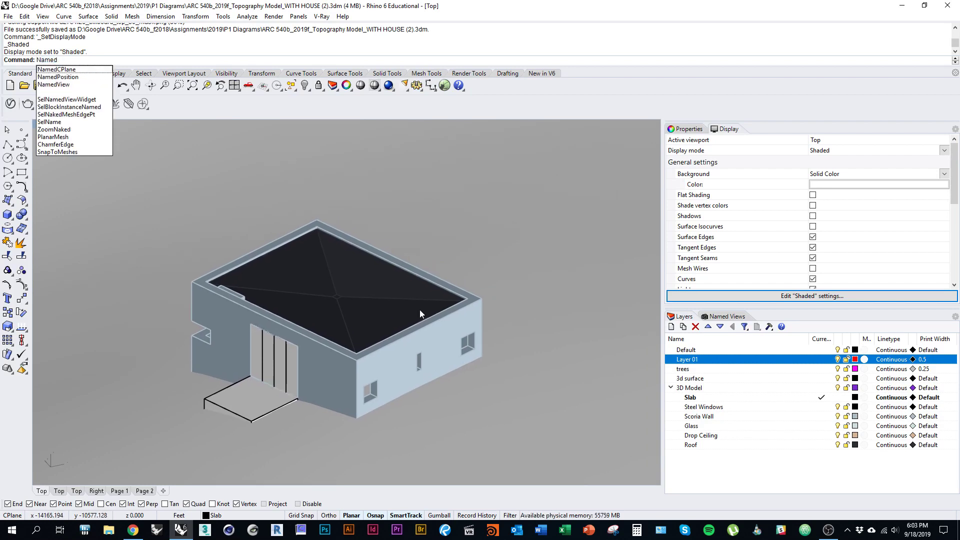
type("View")
key("Return")
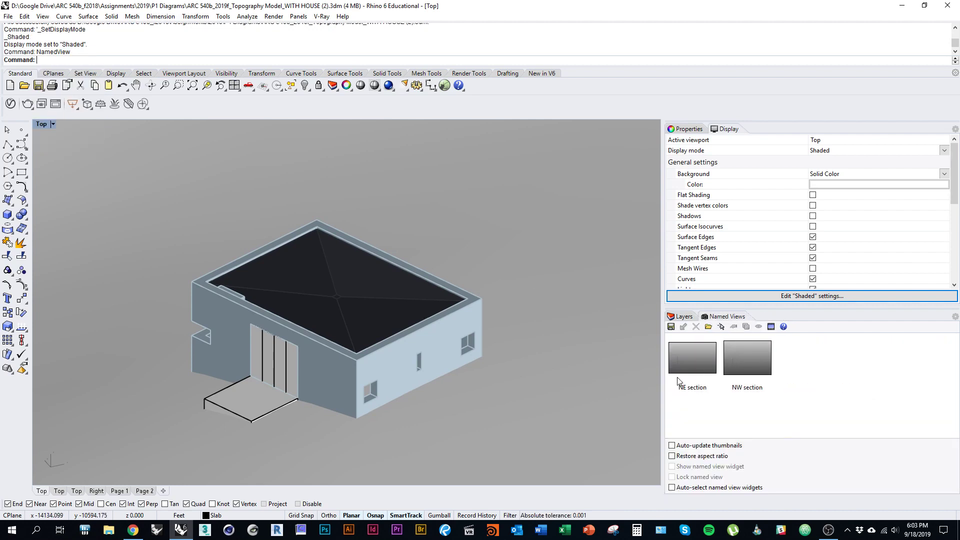
left_click_drag(400, 340, 396, 312)
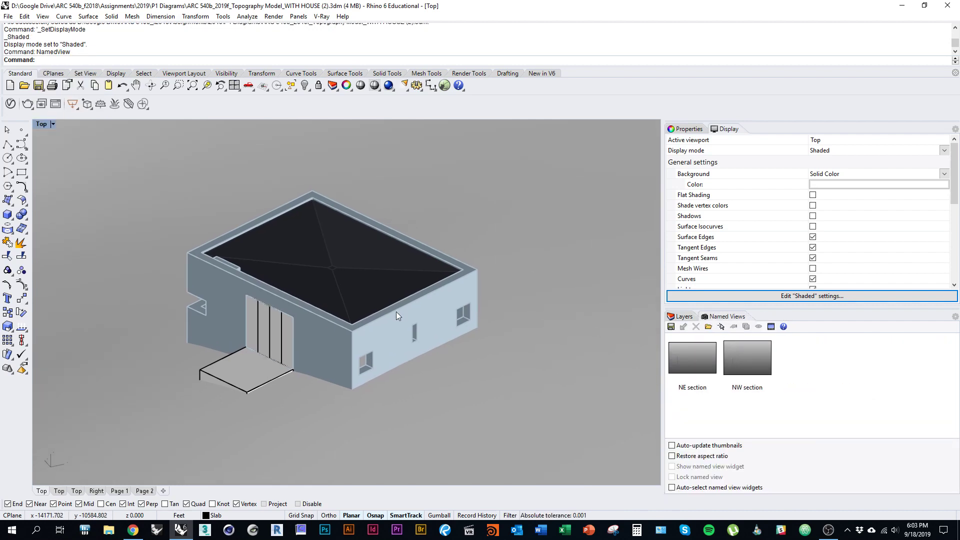
Reset the viewport to the Top view and orbit from it to an axonometric view of the house's entrance side.
type("Top")
key("Return")
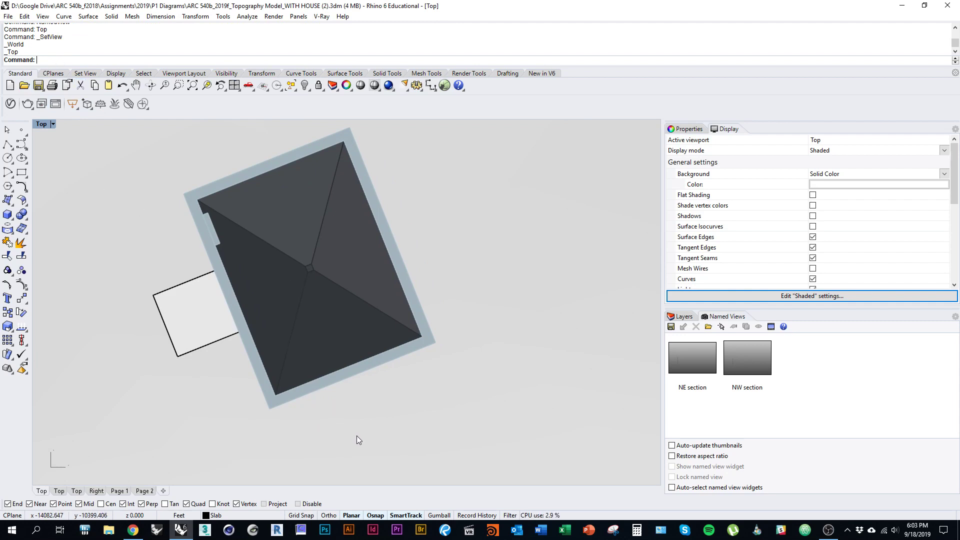
left_click_drag(357, 439, 396, 355)
left_click_drag(334, 315, 328, 334)
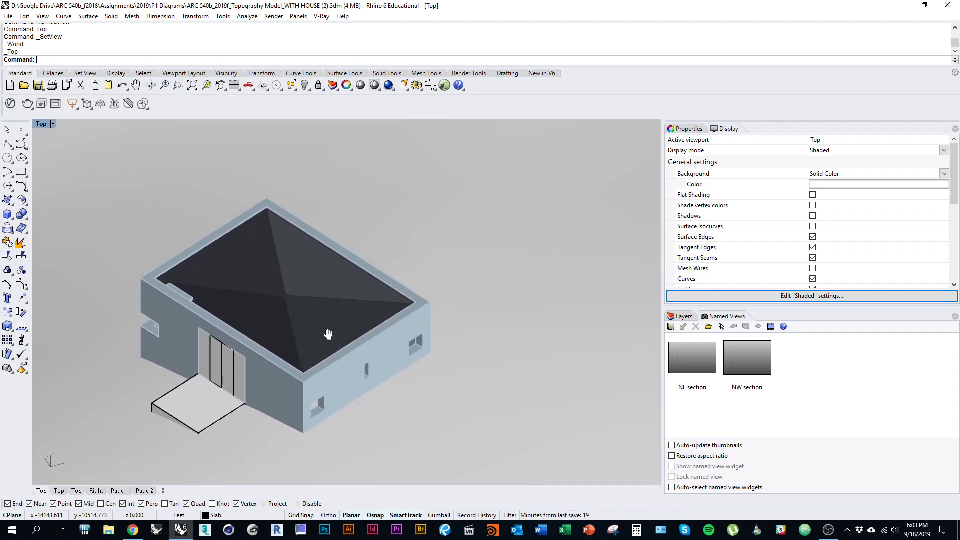
Set the viewport's display mode to Ghosted and frame the whole house in the axonometric view.
left_click(53, 125)
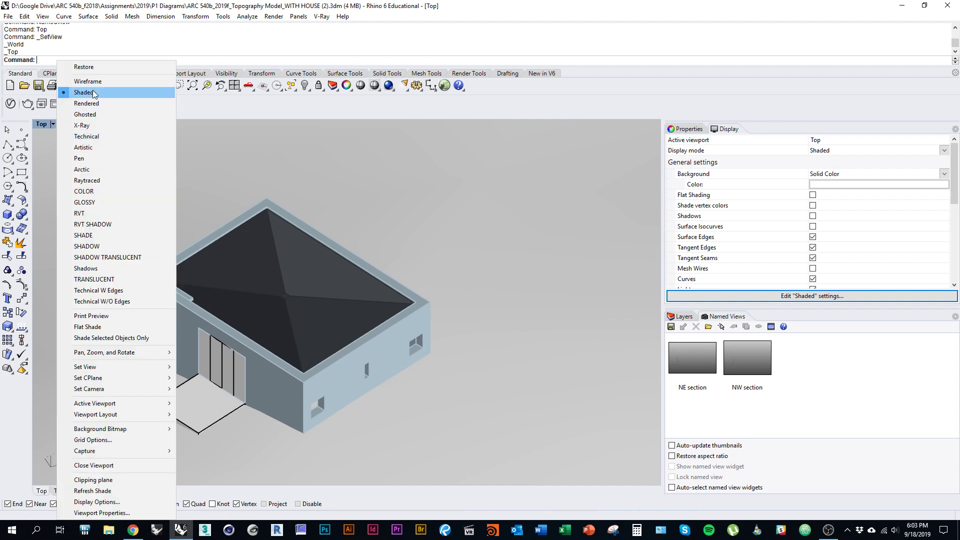
left_click(95, 112)
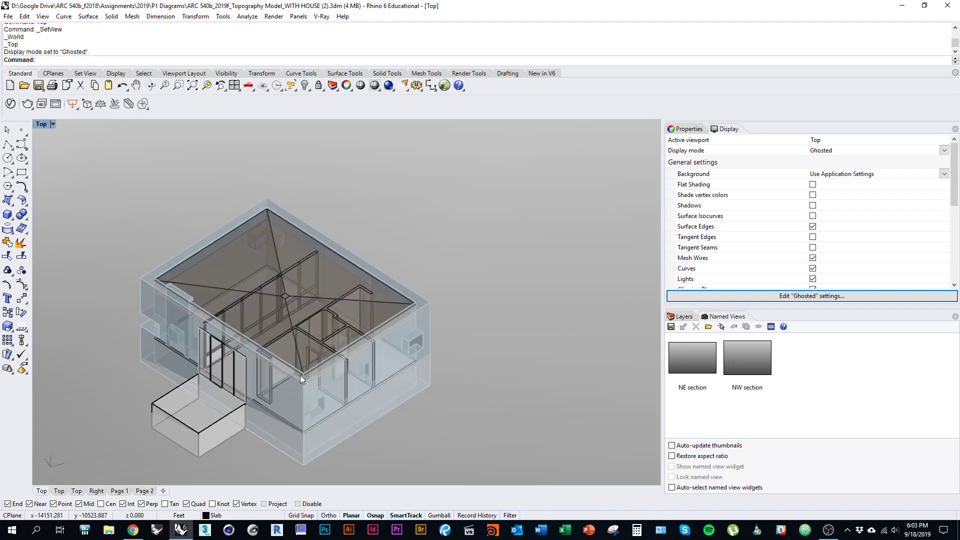
scroll(287, 336, "up", 2)
scroll(288, 336, "up", 3)
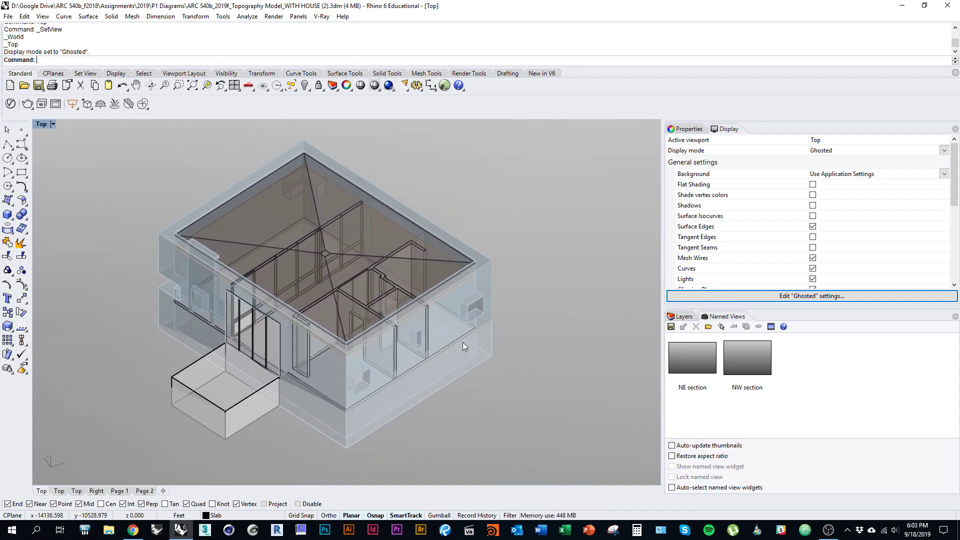
scroll(385, 332, "up", 2)
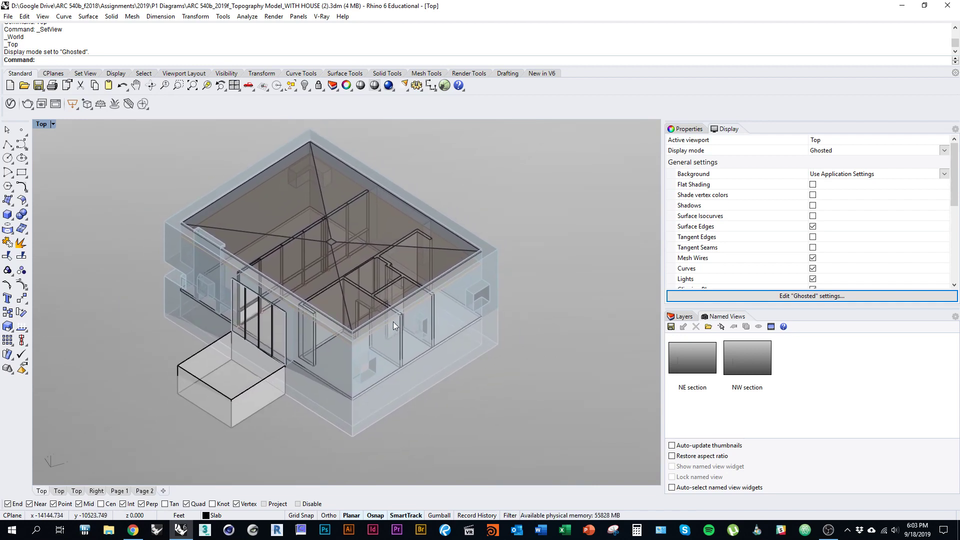
scroll(397, 319, "down", 3)
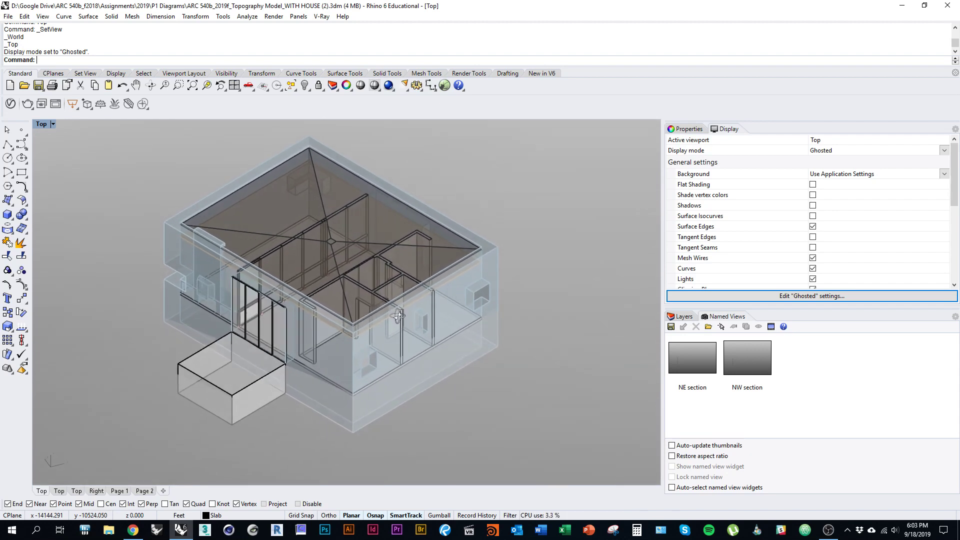
mouse_move(354, 313)
left_mouse_down()
mouse_move(354, 341)
mouse_move(351, 331)
left_mouse_up()
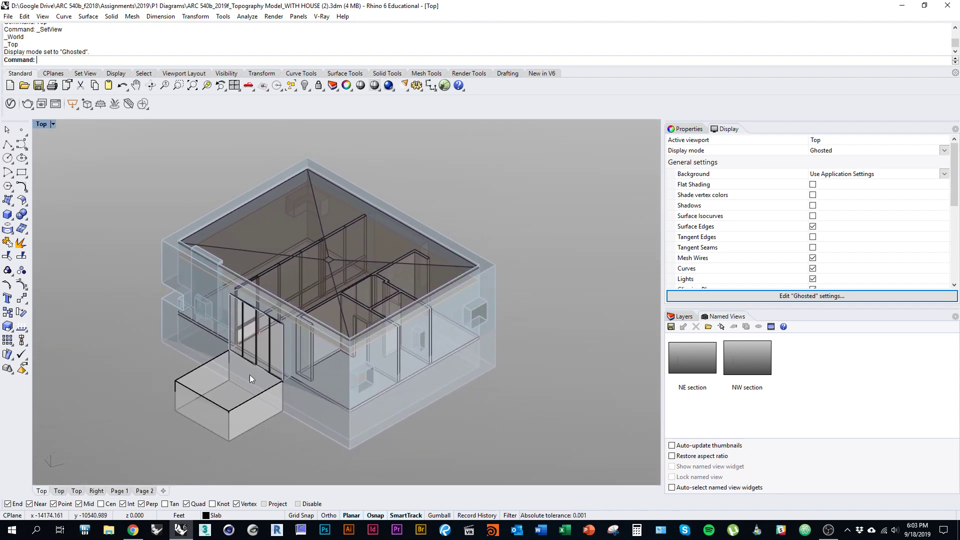
Delete the named views "NE section" and "NW section".
left_click(758, 376)
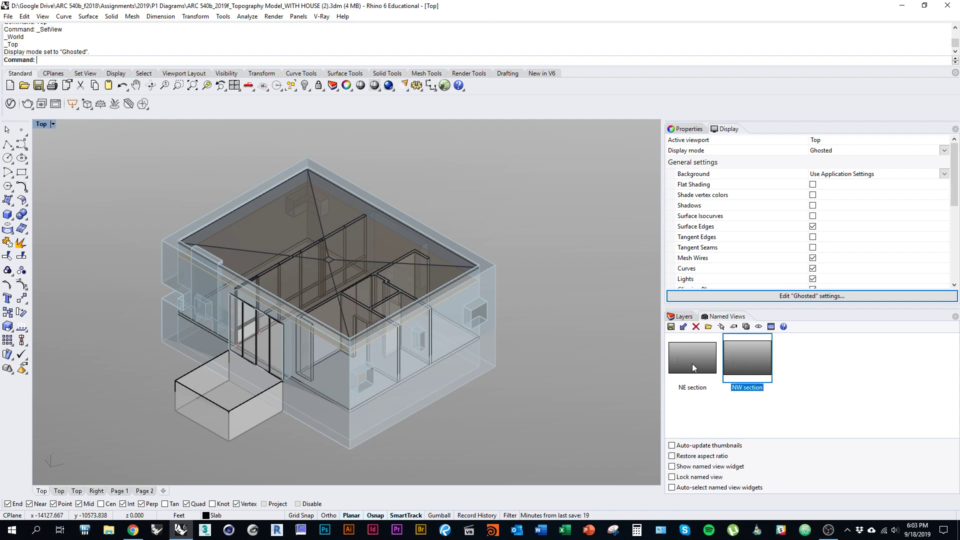
left_click(696, 368, "ctrl")
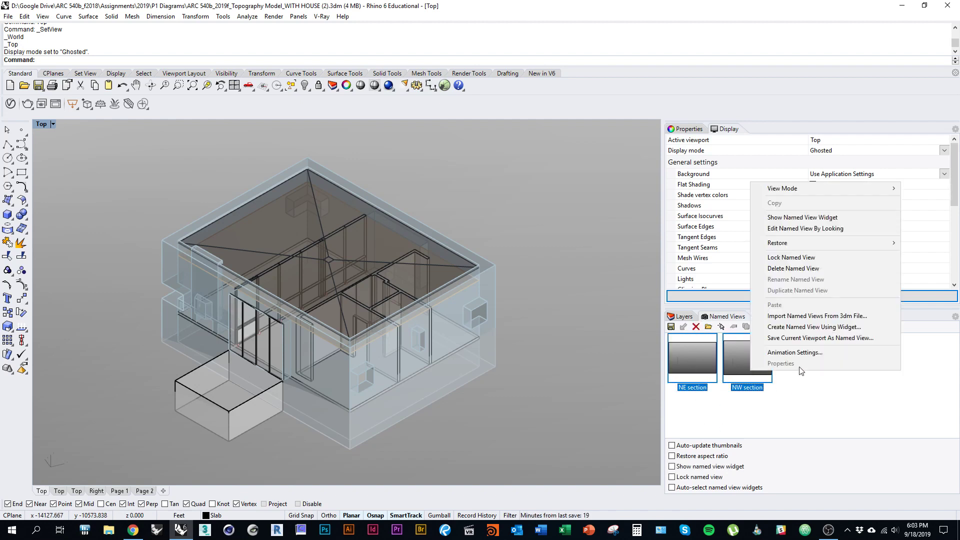
right_click(751, 370)
left_click(806, 269)
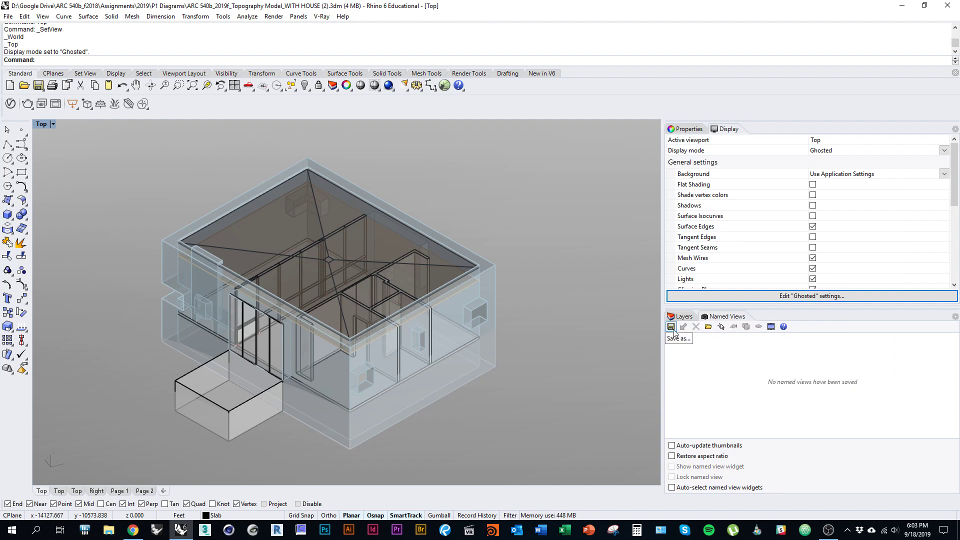
Save the current axonometric viewport as a named view called "Axon1".
left_click(671, 326)
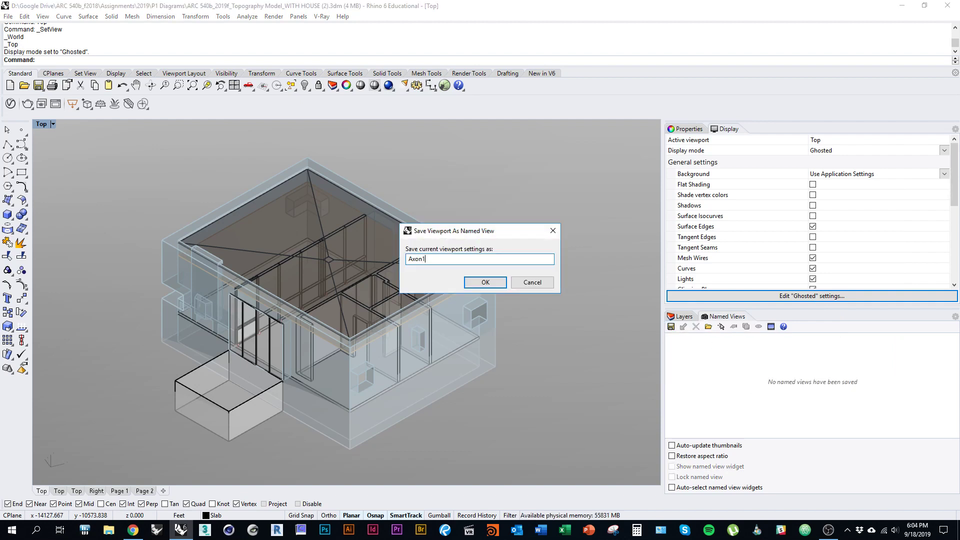
key("Return")
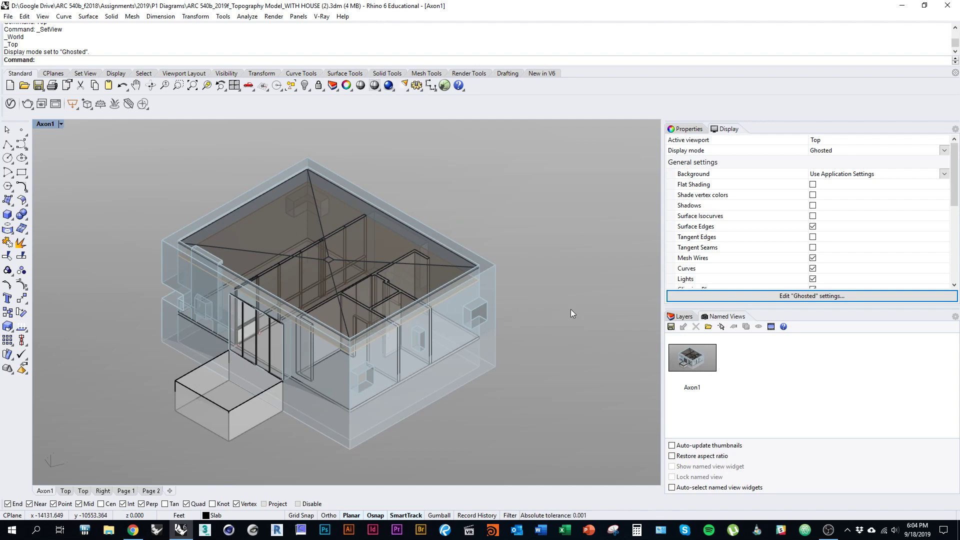
Orbit the axonometric view to another side of the house and save it as a named view called "Axon2".
left_click_drag(564, 308, 409, 226)
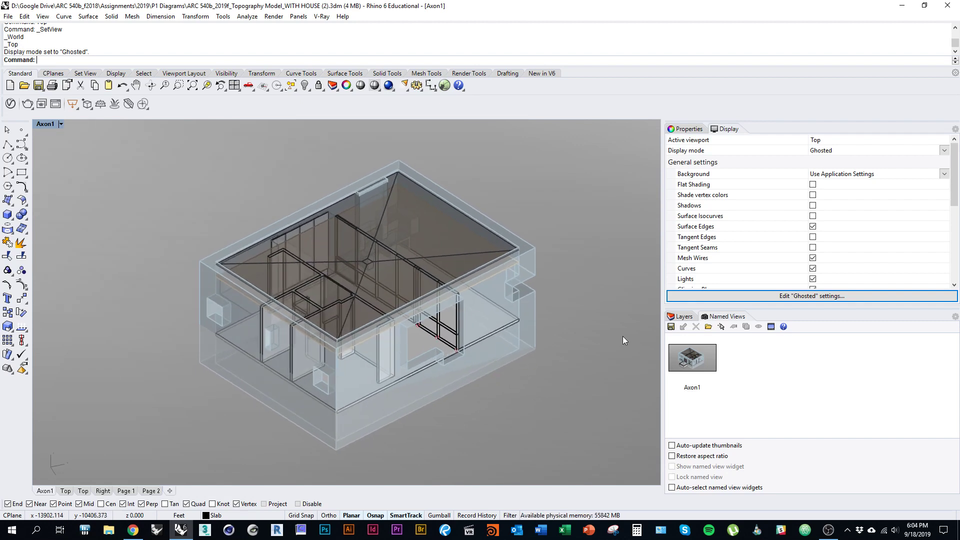
left_click(671, 326)
type("Axon2")
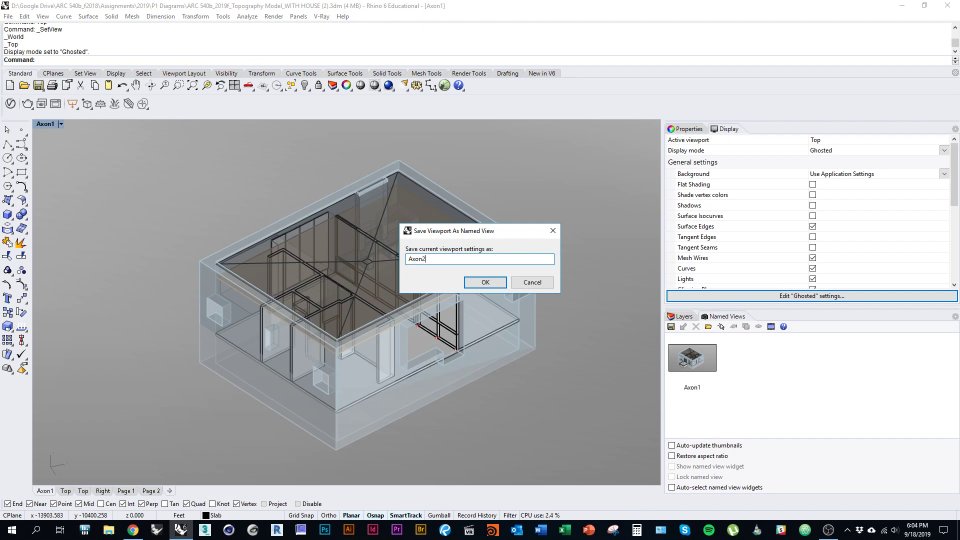
key("Return")
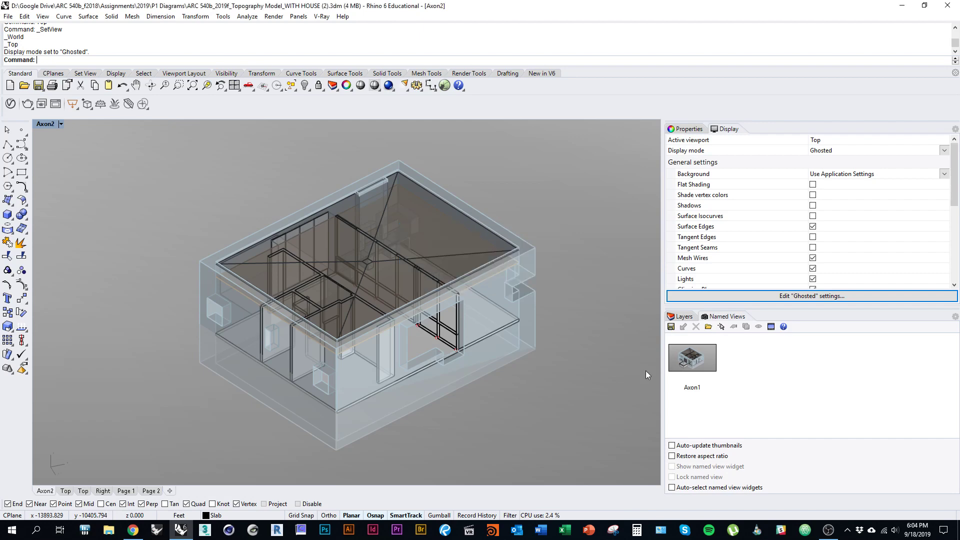
Orbit to a third axonometric side of the house and save it as a named view called "Axon3".
left_click_drag(591, 297, 453, 300)
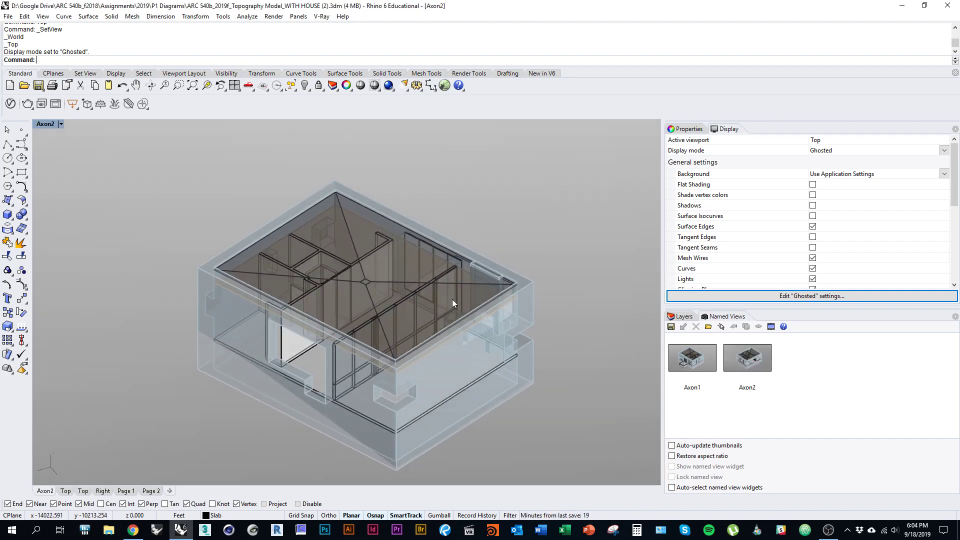
left_click(671, 327)
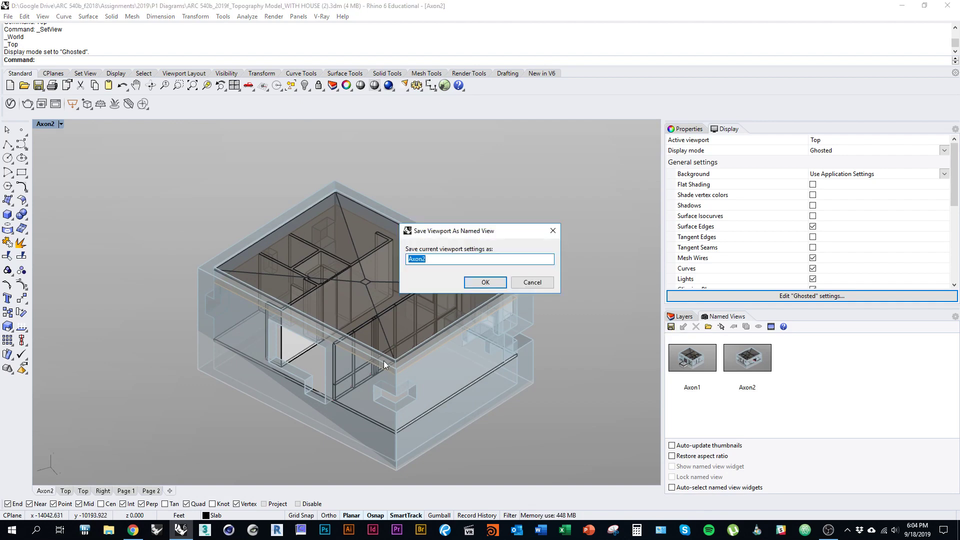
key("Right")
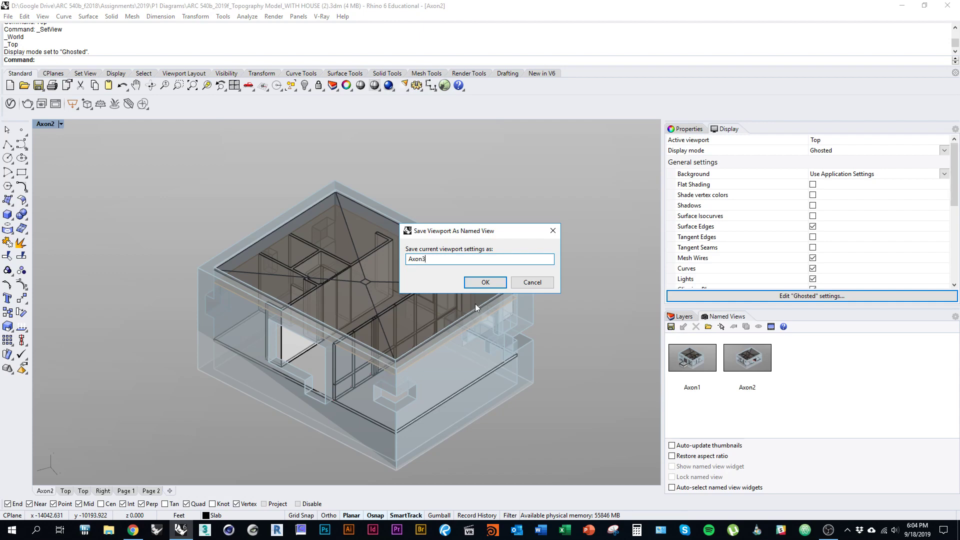
type("3")
left_click(489, 287)
Restore the named view "Axon3" and set the viewport's display mode to Shaded.
left_click_drag(589, 325, 577, 264)
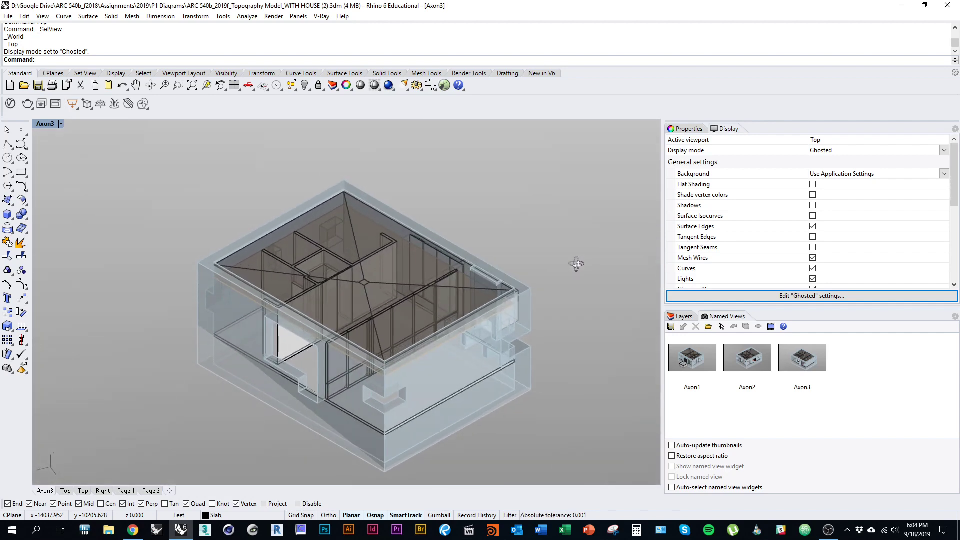
double_click(800, 380)
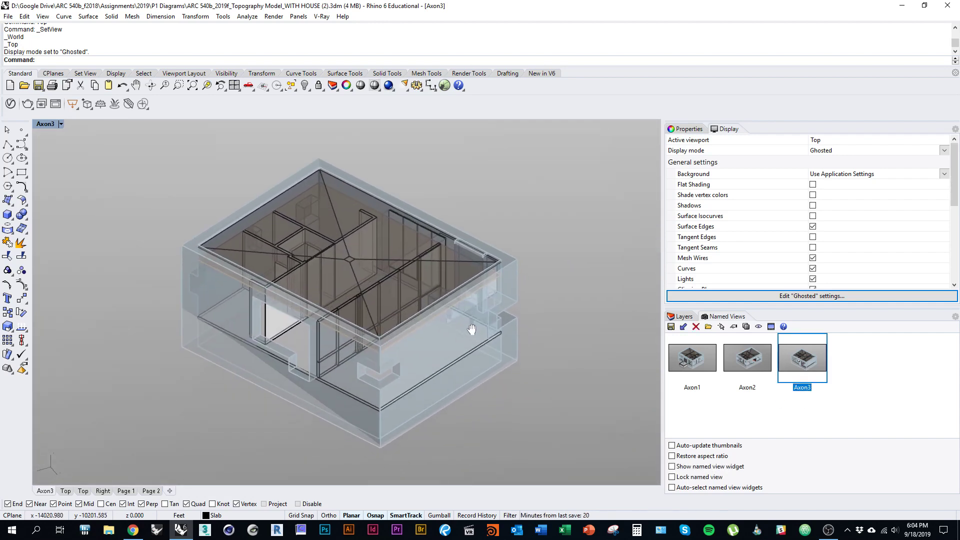
scroll(472, 329, "down", 6)
scroll(392, 363, "up", 5)
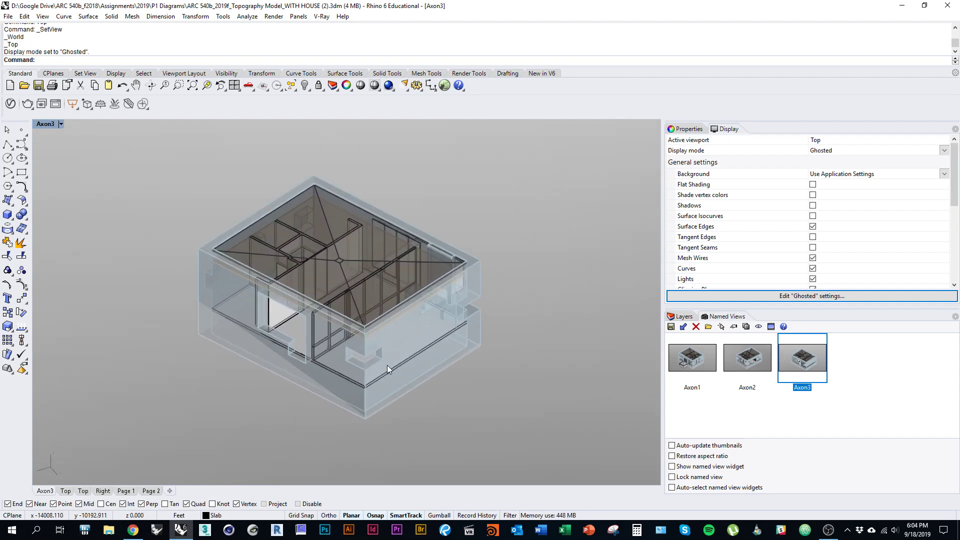
scroll(371, 254, "down", 5)
key("ctrl+alt+s")
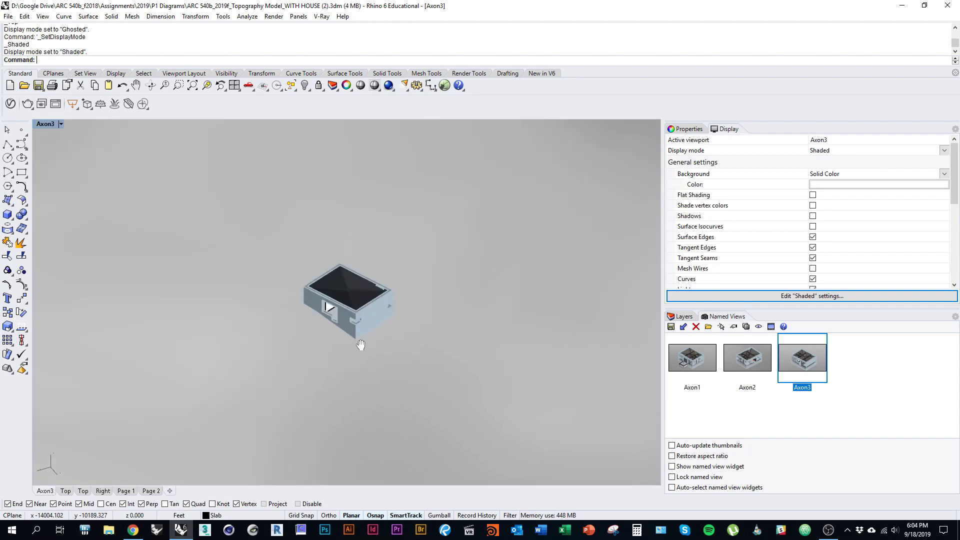
scroll(325, 340, "down", 3)
scroll(303, 345, "up", 2)
scroll(303, 345, "up", 5)
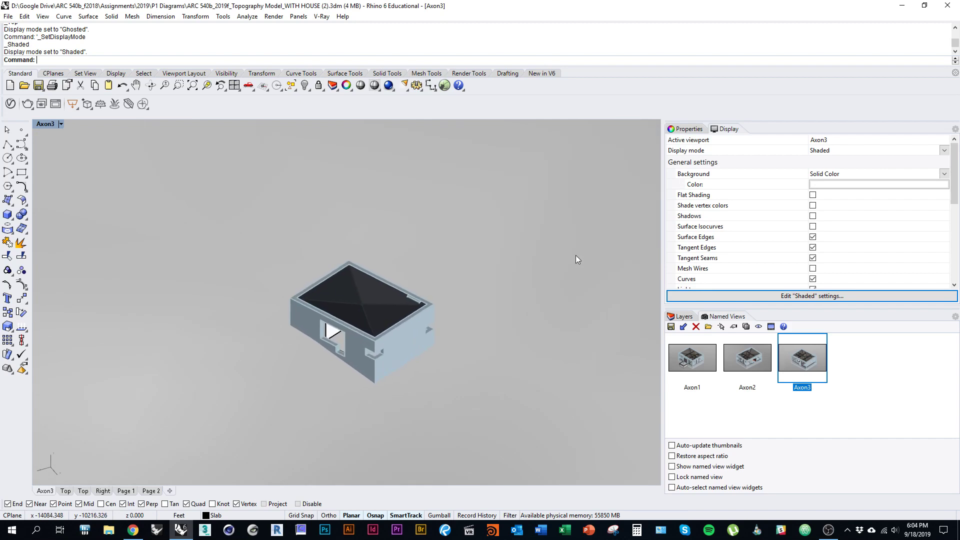
Display the model's layer list.
left_click(697, 317)
scroll(627, 354, "down", 1)
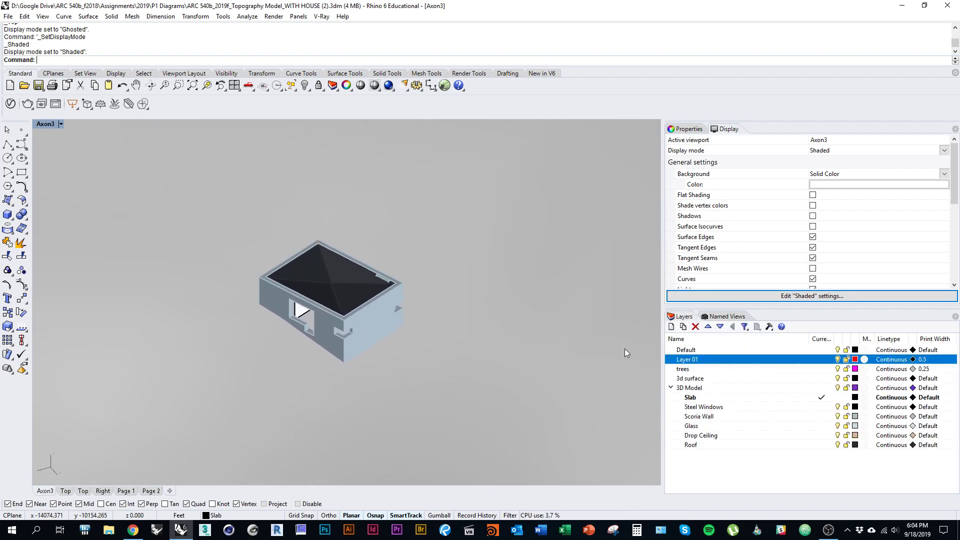
scroll(440, 345, "down", 1)
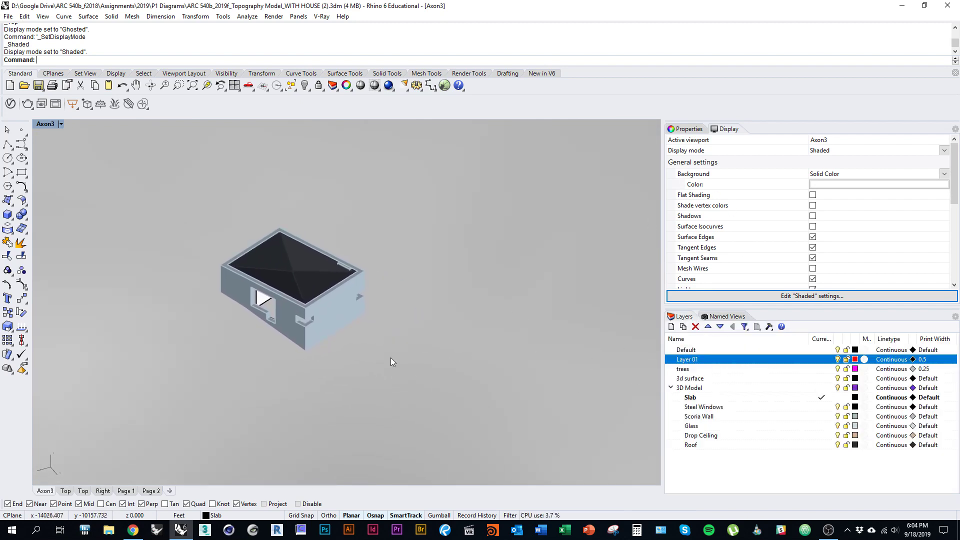
scroll(388, 345, "up", 4)
left_click(380, 315)
scroll(238, 410, "down", 5)
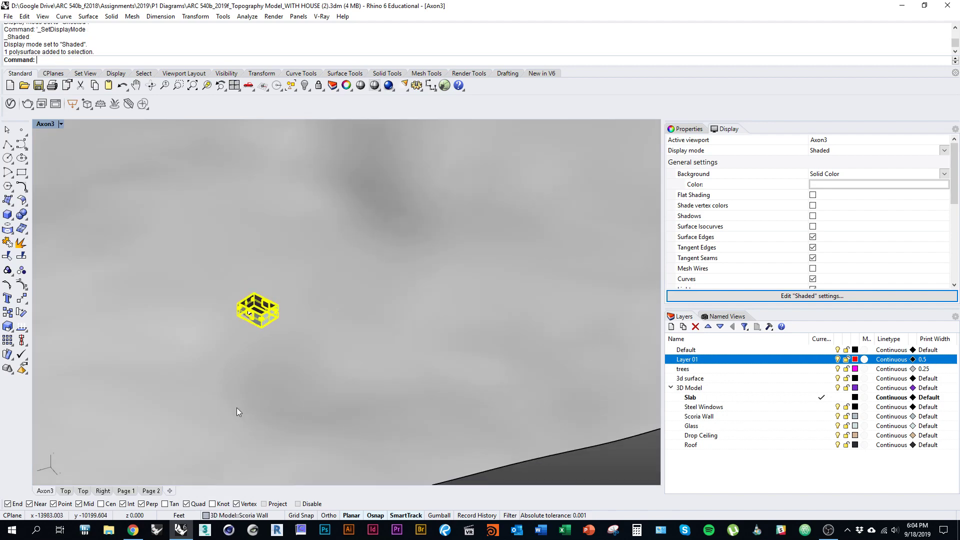
Copy the terrain surface in place with the Copy command's InPlace option.
left_click(262, 377)
left_click_drag(262, 377, 387, 354)
scroll(313, 339, "down", 4)
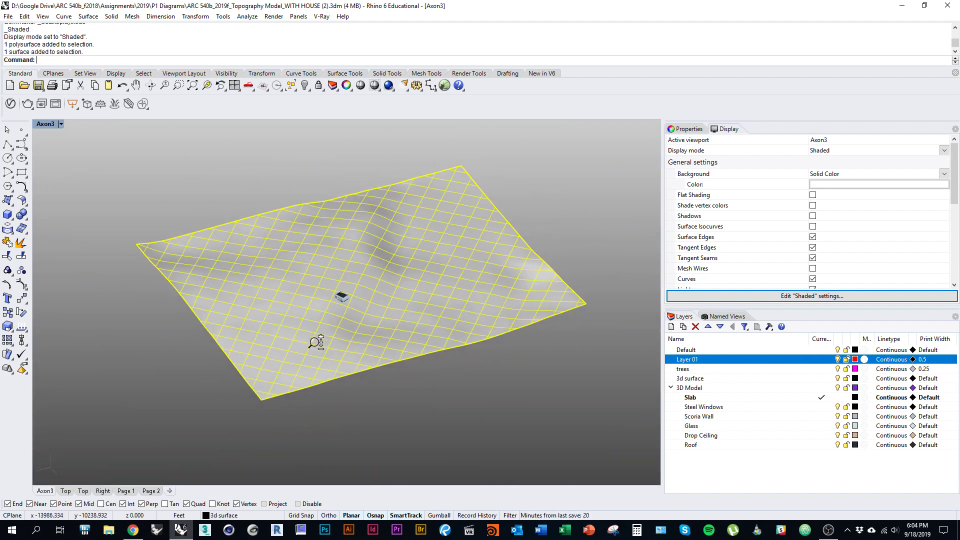
scroll(321, 317, "up", 8)
scroll(334, 256, "up", 3)
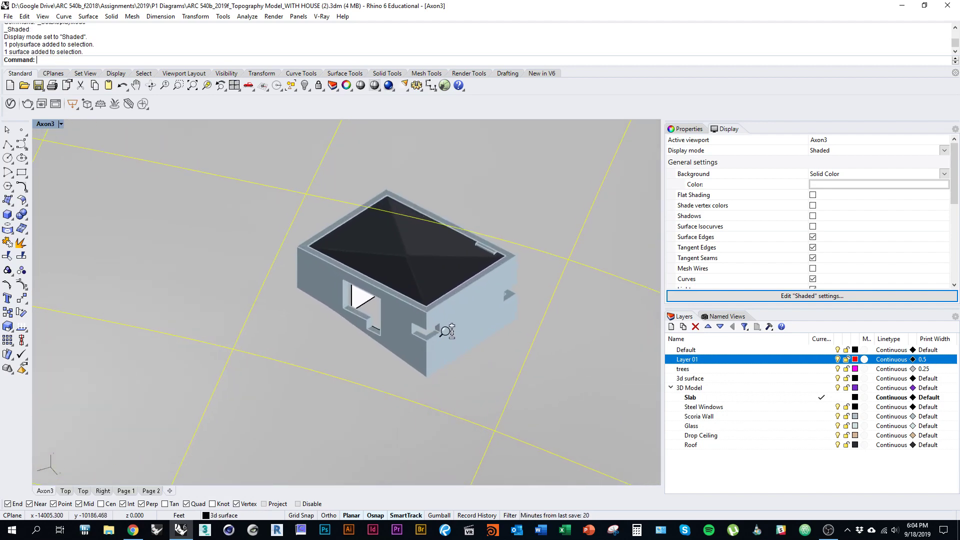
scroll(311, 359, "down", 8)
scroll(332, 354, "up", 1)
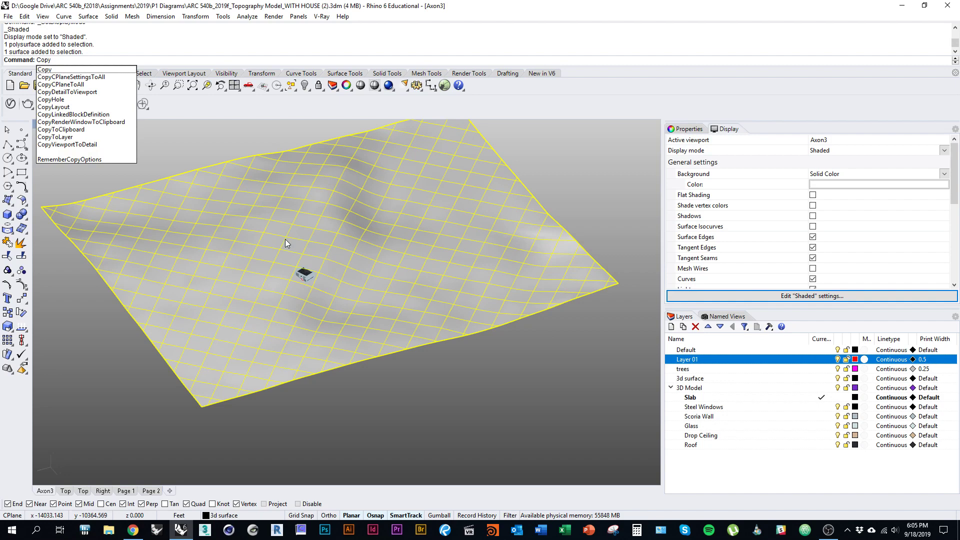
key("Return")
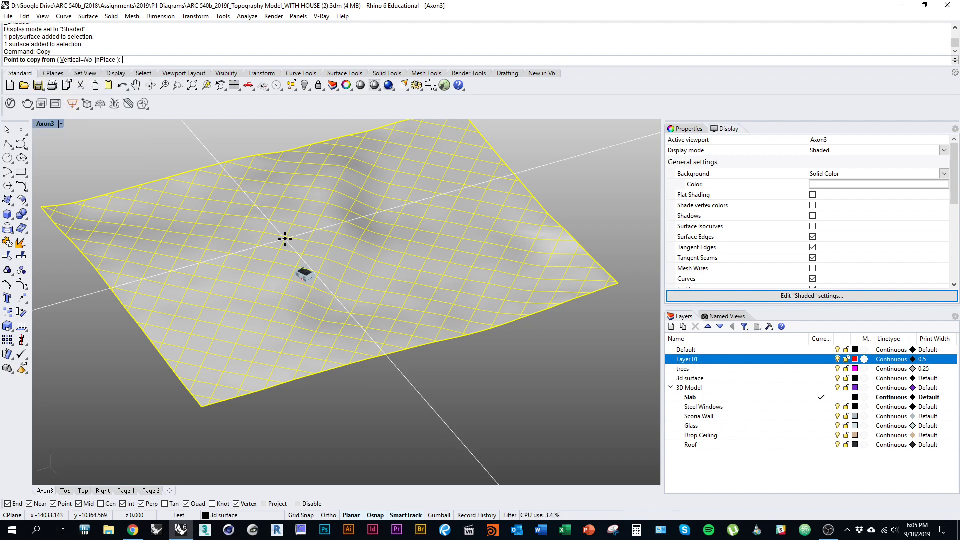
left_click(106, 63)
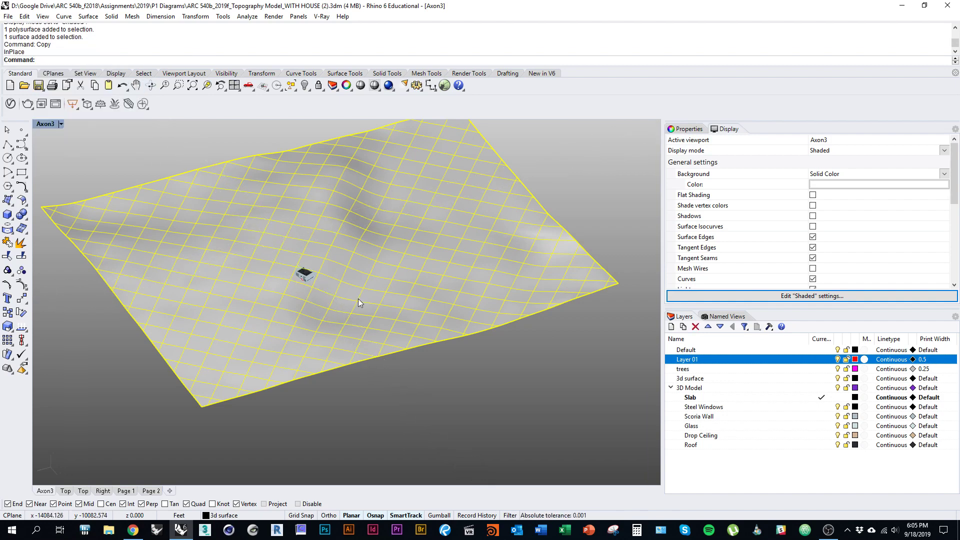
scroll(361, 305, "up", 1)
Try hiding the "3d surface" layer.
left_click(684, 128)
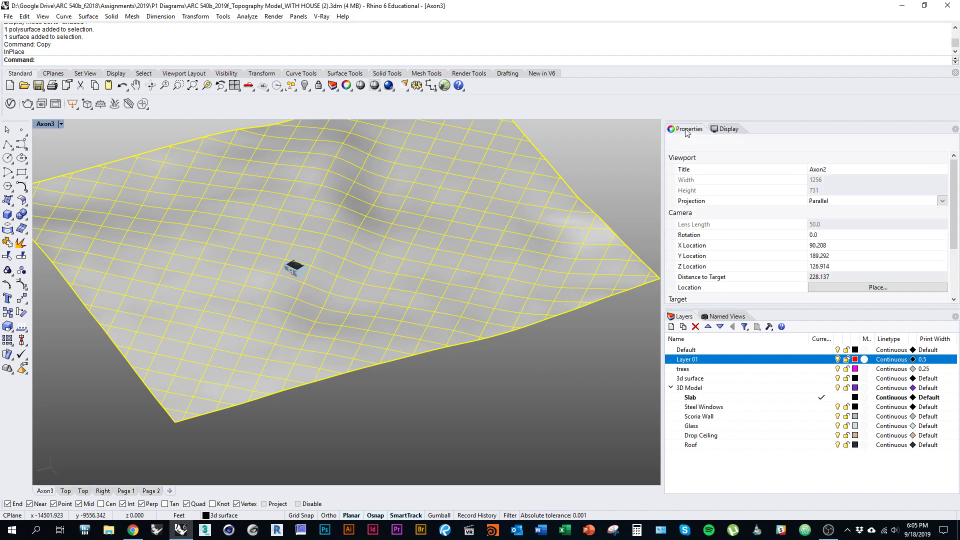
left_click(838, 379)
key("ctrl+z")
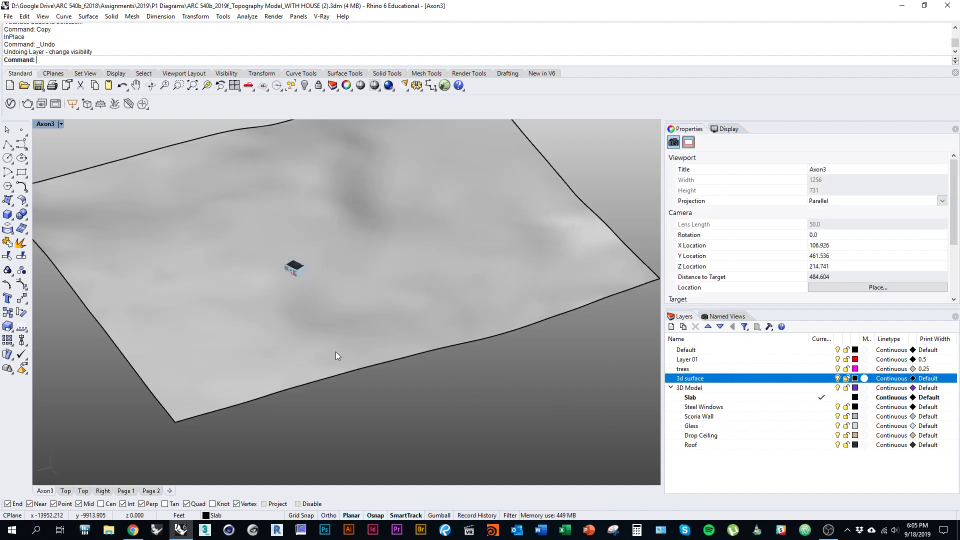
Create a layer named "Drawing Topo" and move one of the two overlapping terrain surfaces onto it.
left_click(335, 352)
left_click(369, 379)
left_click(337, 322)
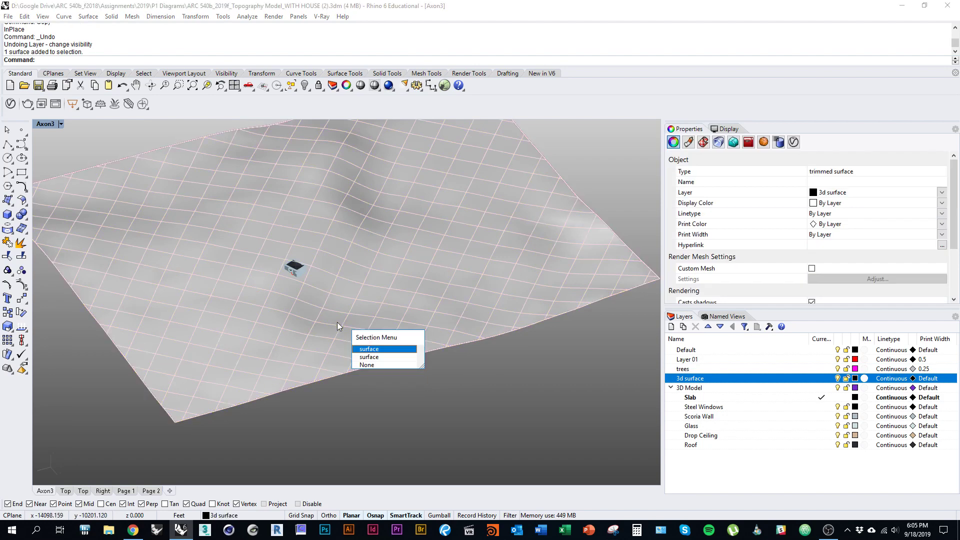
left_click(377, 357)
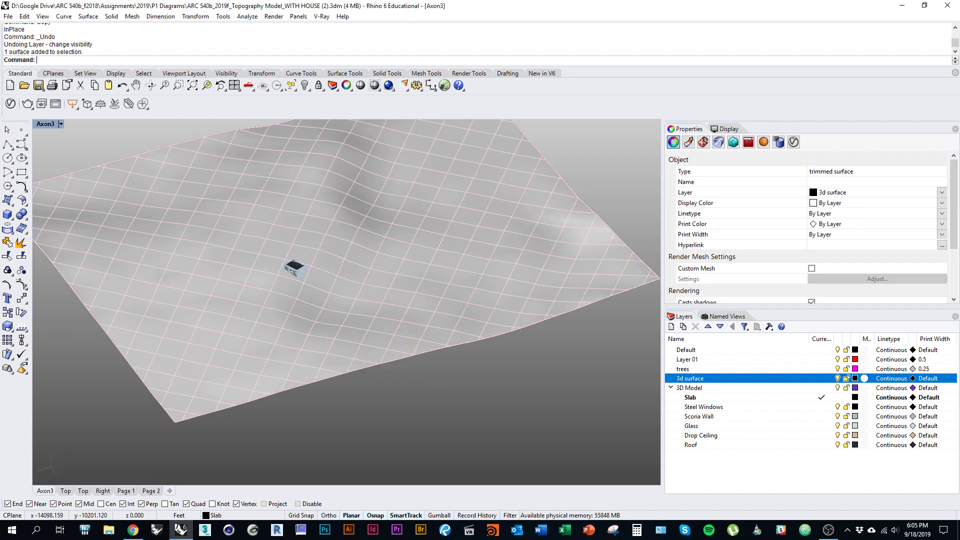
left_click(672, 326)
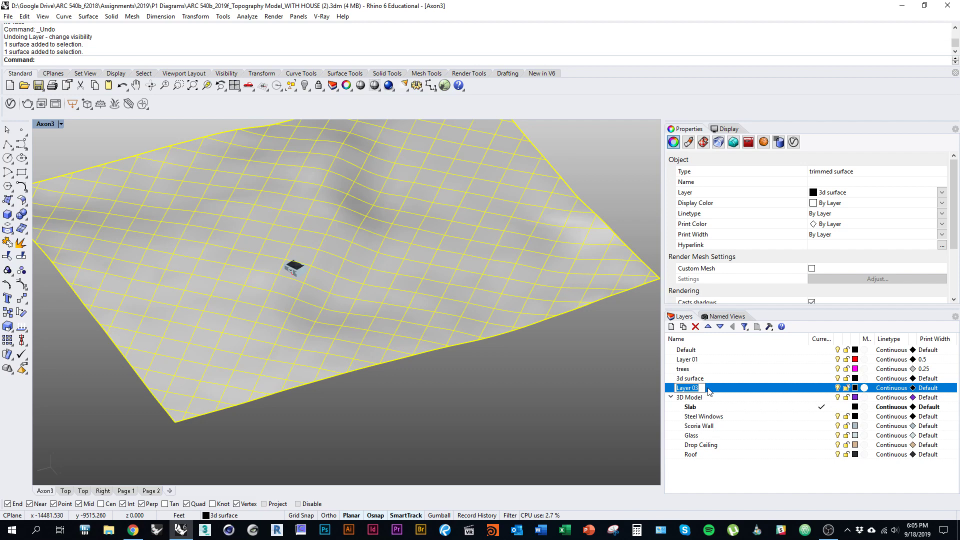
type("Drawing Topo")
right_click(752, 390)
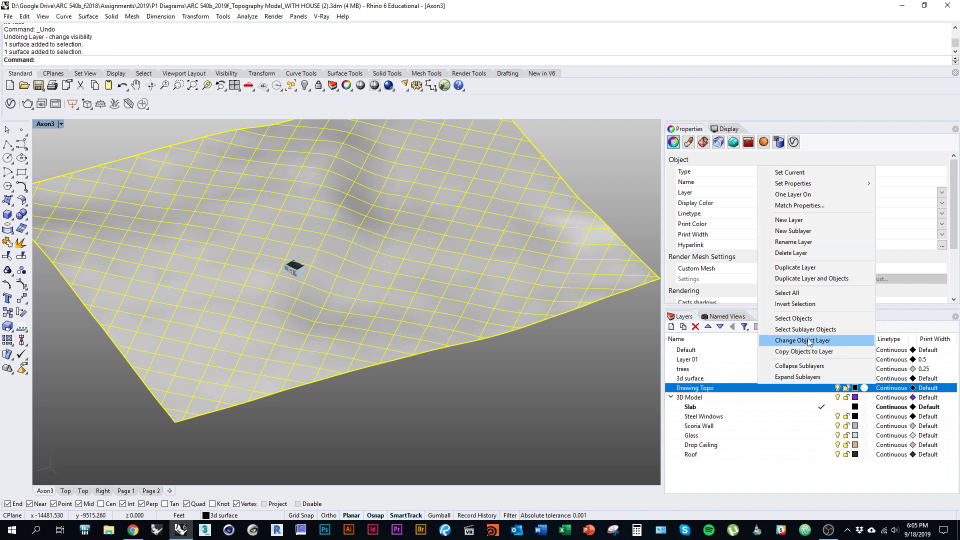
left_click(790, 341)
Hide the "3d surface" layer and deselect the terrain copy.
left_click(838, 379)
left_click_drag(451, 355, 486, 363)
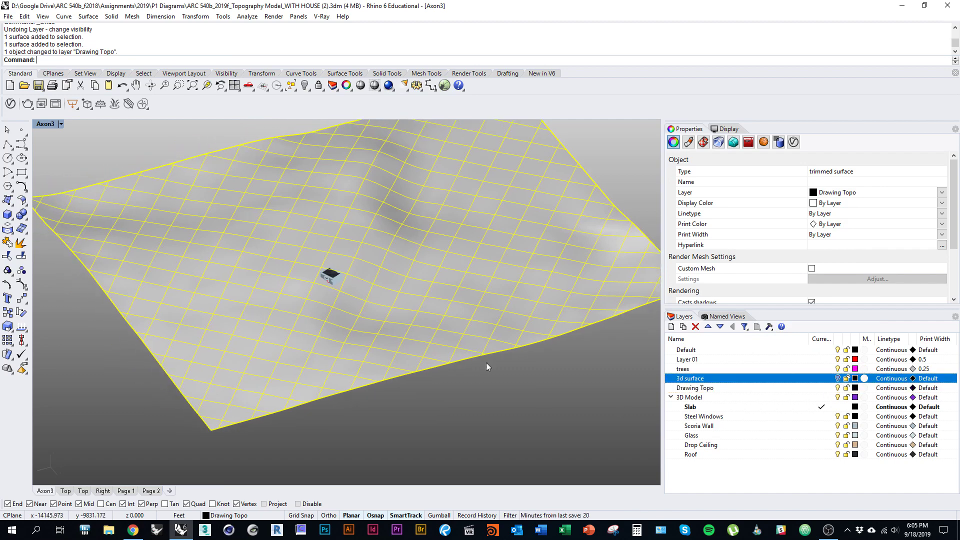
left_click(563, 400)
left_click_drag(491, 398, 364, 338)
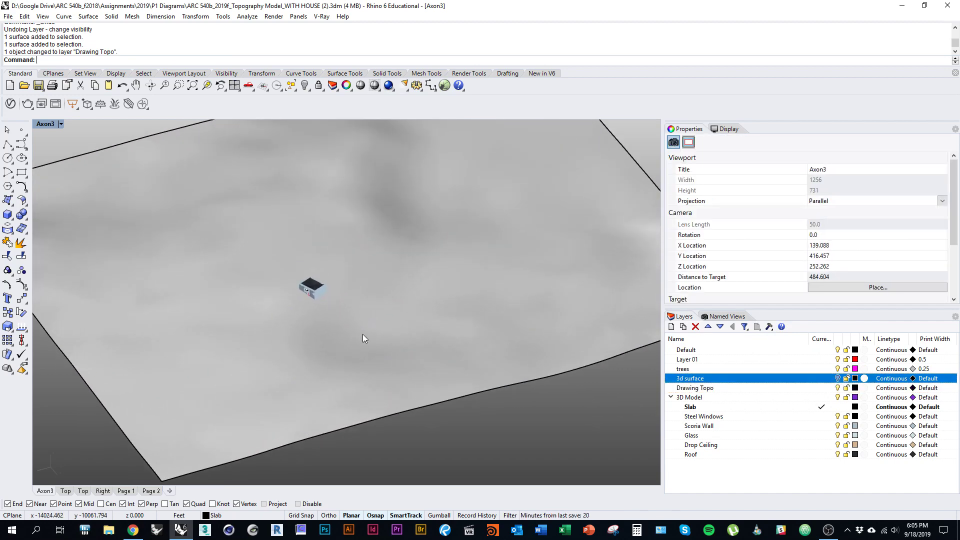
Switch to the Top view and draw a box whose rectangular base surrounds the house with a wide margin of terrain.
type("op")
key("Return")
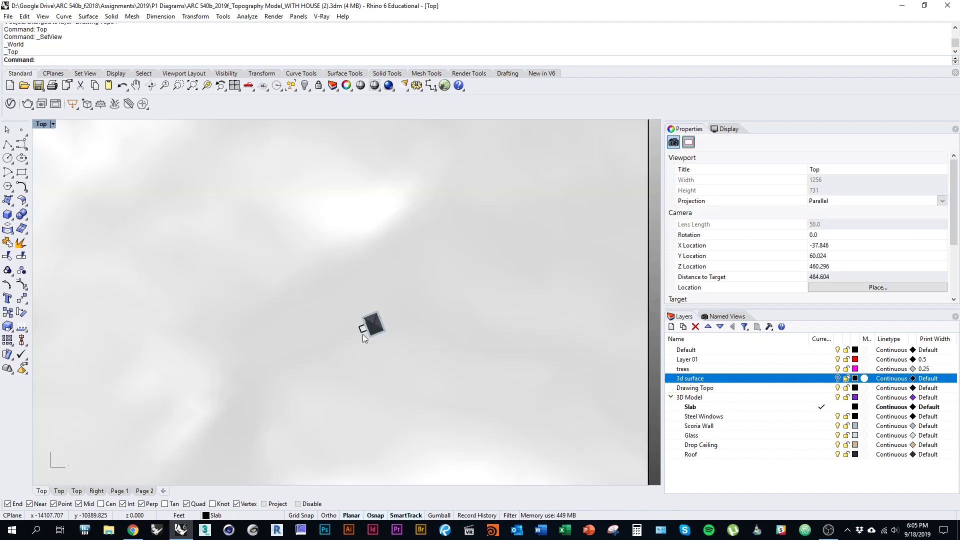
type("Box")
key("Return")
scroll(281, 332, "down", 4)
left_click_drag(326, 347, 247, 341)
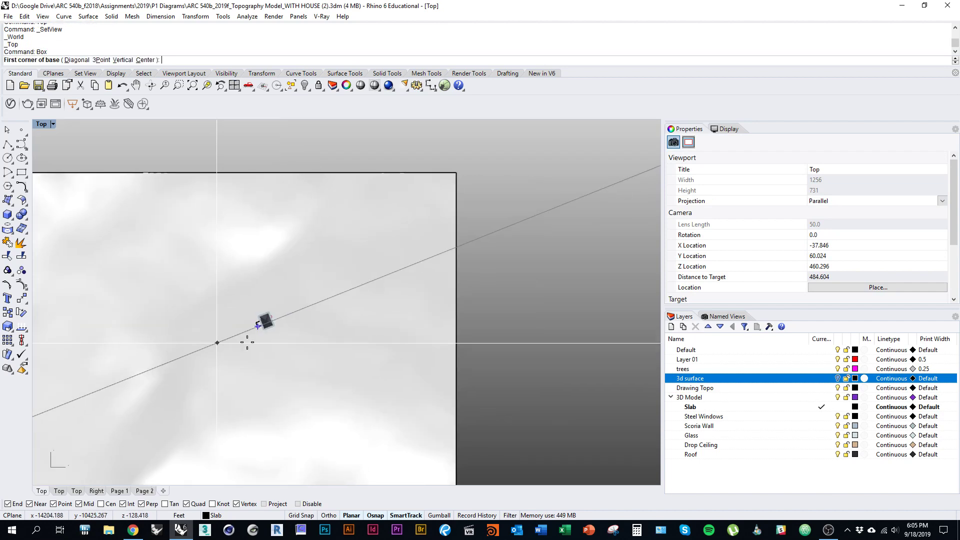
scroll(255, 338, "up", 7)
left_click(90, 229)
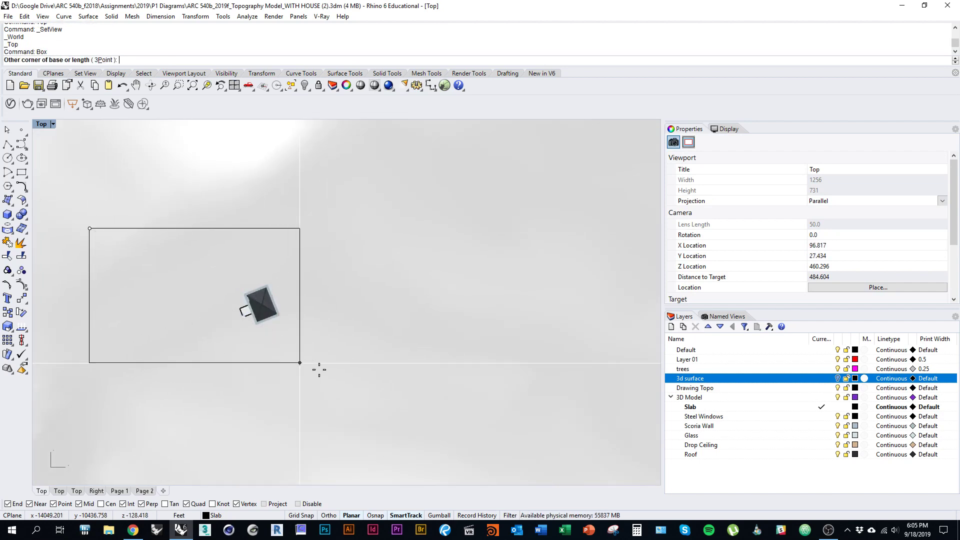
left_click(439, 472)
left_click(443, 466)
scroll(409, 404, "down", 5)
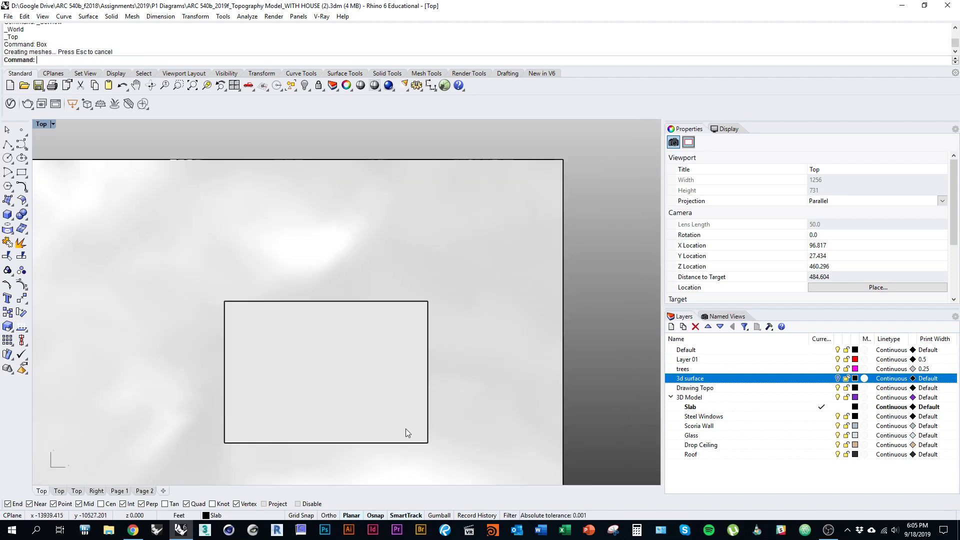
Lower the box so it passes through the terrain around the house, checking in Wireframe and returning to Shaded display.
left_click_drag(405, 423, 450, 280)
key("ctrl+alt+w")
scroll(412, 404, "up", 3)
scroll(380, 373, "down", 6)
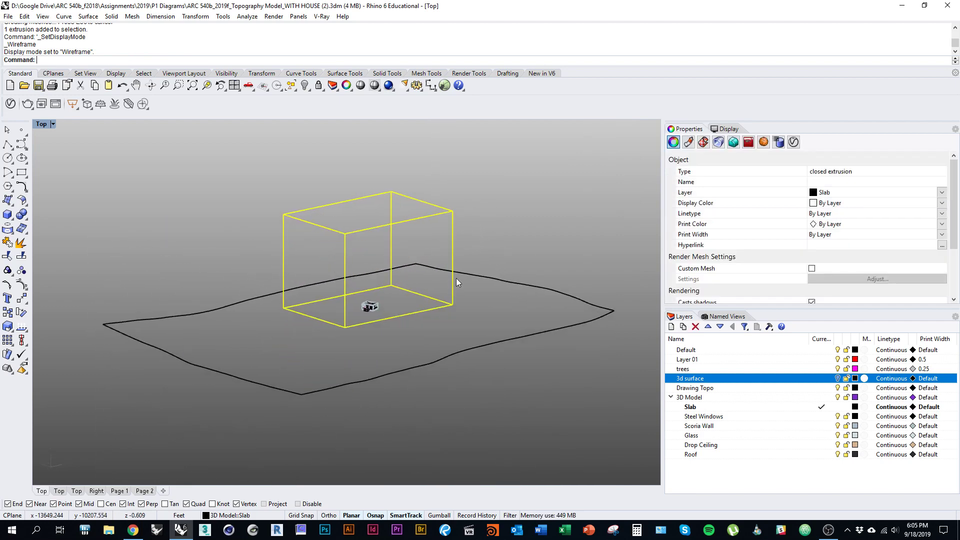
key("ctrl+z")
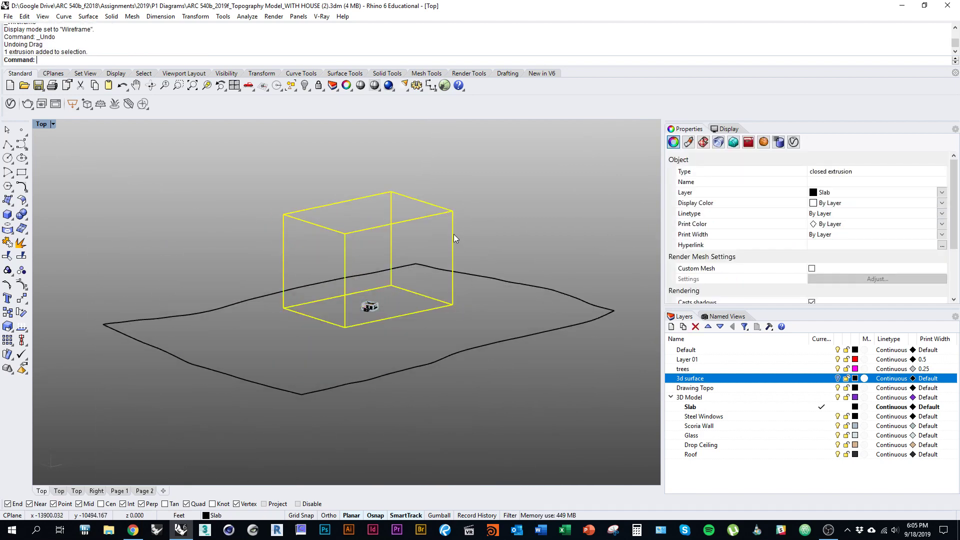
mouse_move(454, 238)
left_mouse_down()
mouse_move(459, 269)
mouse_move(570, 255)
mouse_move(572, 272)
mouse_move(574, 242)
mouse_move(578, 267)
left_mouse_up()
key("ctrl+alt+s")
scroll(450, 322, "up", 5)
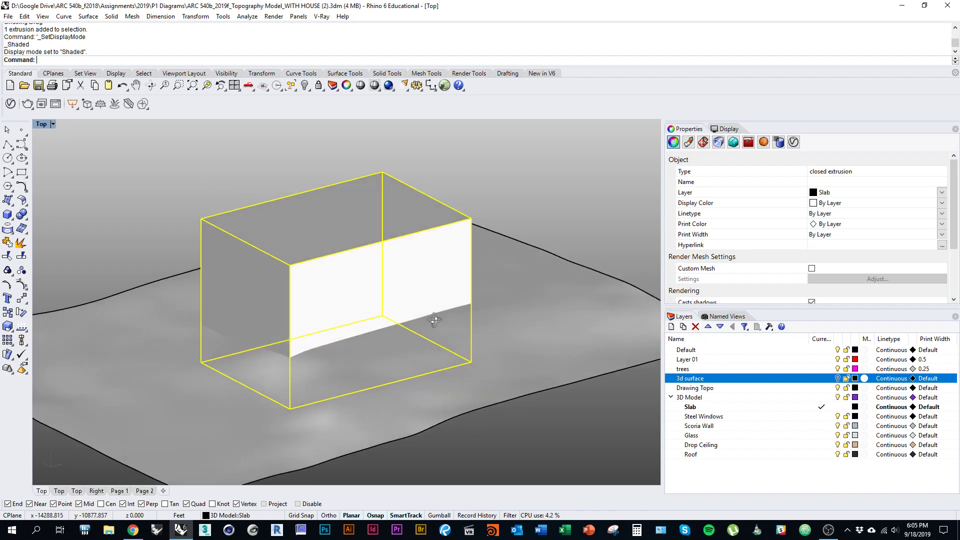
Trim away the terrain surface outside the box, using the box as the cutting object.
key("ctrl+t")
left_click(509, 346)
key("Return")
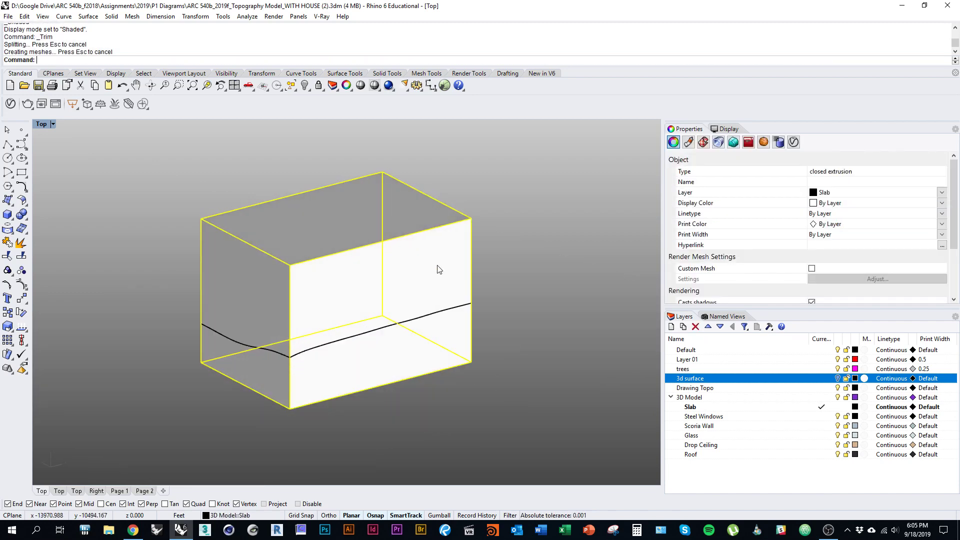
type("D")
key("Return")
left_click_drag(383, 315, 366, 345)
scroll(368, 345, "up", 4)
left_click(379, 401)
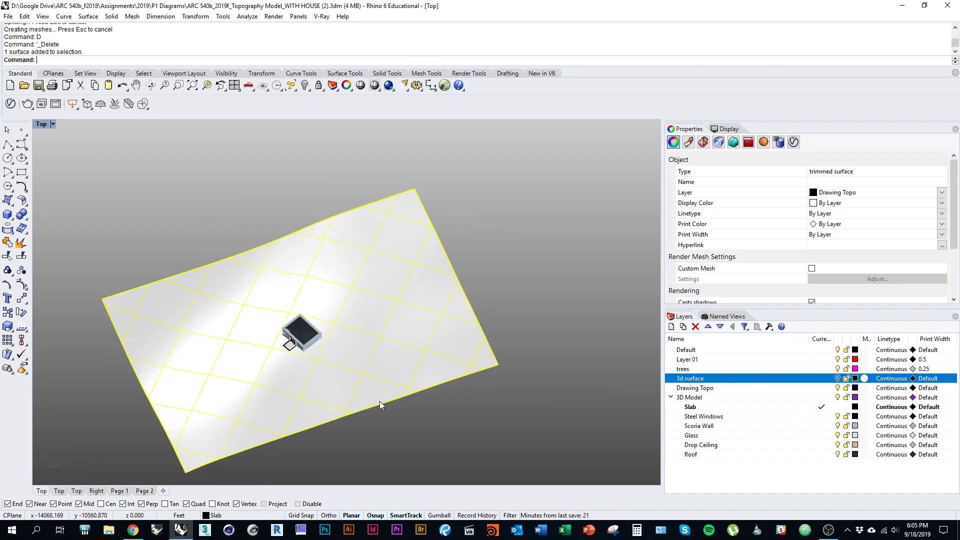
left_click_drag(379, 402, 386, 354)
key("ctrl+z")
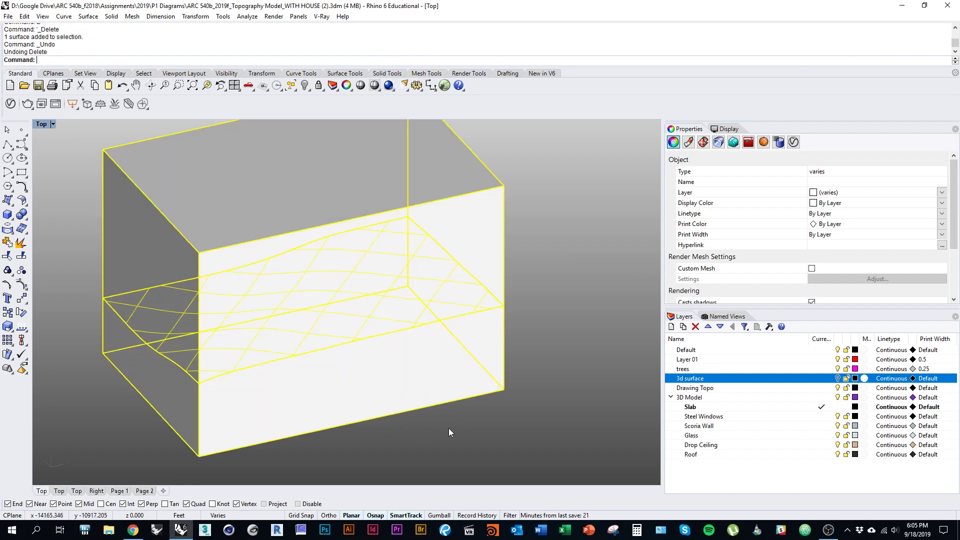
left_click(445, 429)
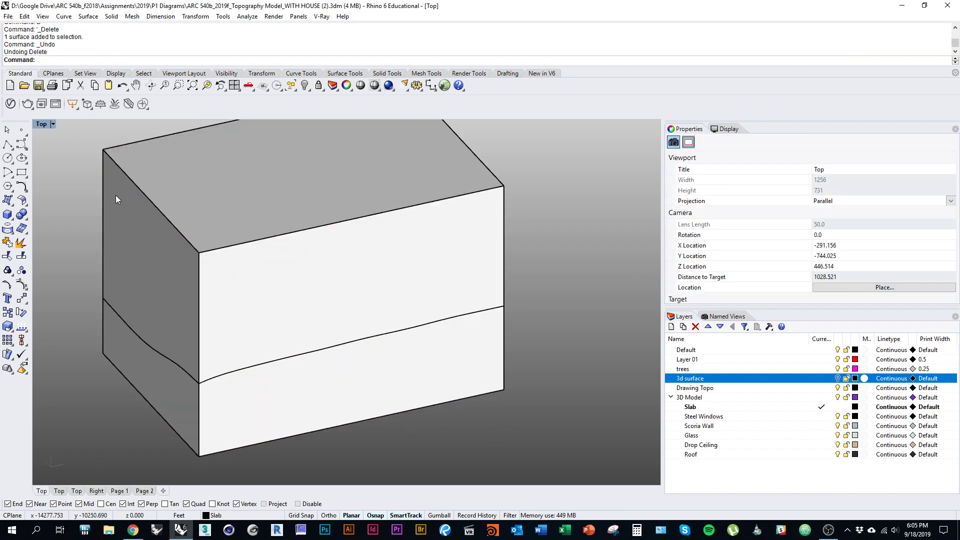
Hide the large box so the trimmed terrain and house are exposed.
left_click(367, 397)
left_click_drag(368, 397, 404, 404)
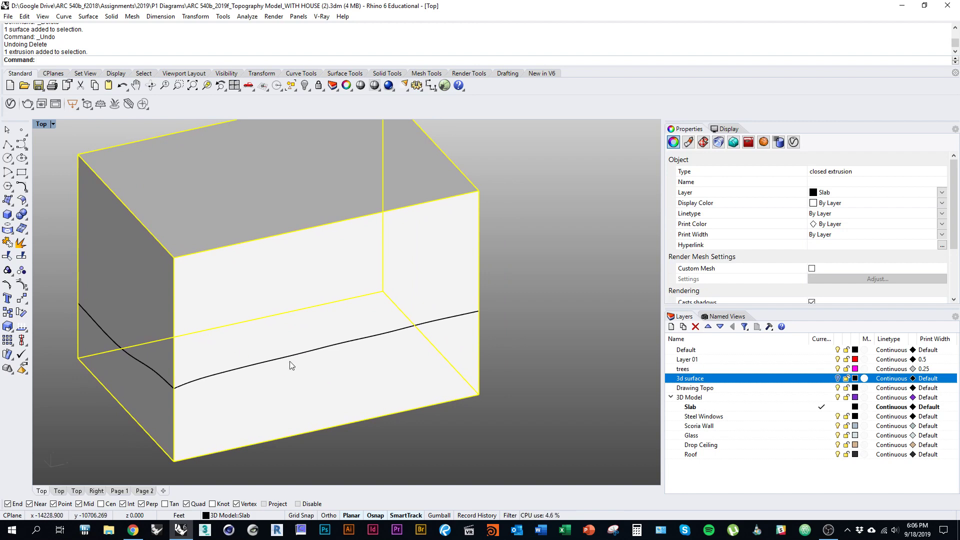
key("ctrl+h")
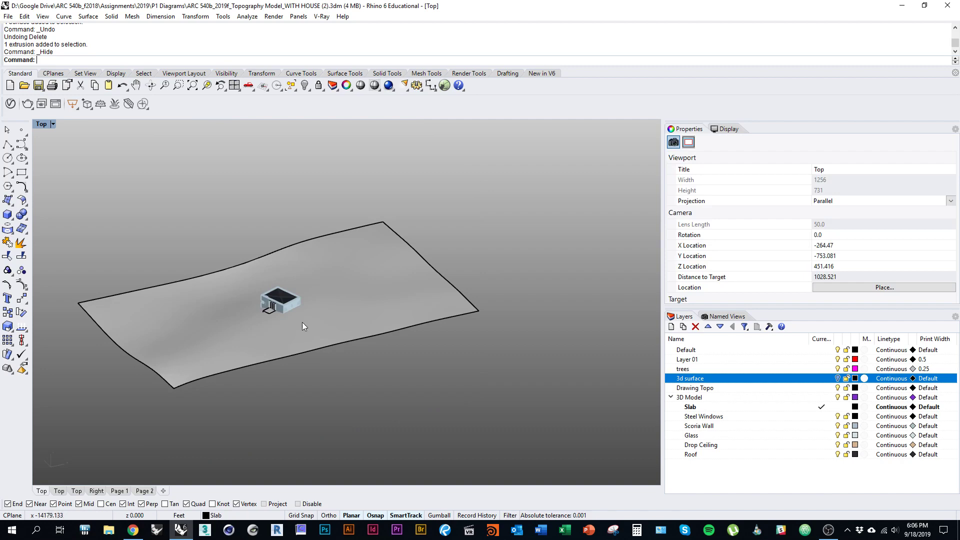
scroll(303, 322, "up", 2)
left_click(316, 321)
scroll(272, 300, "up", 4)
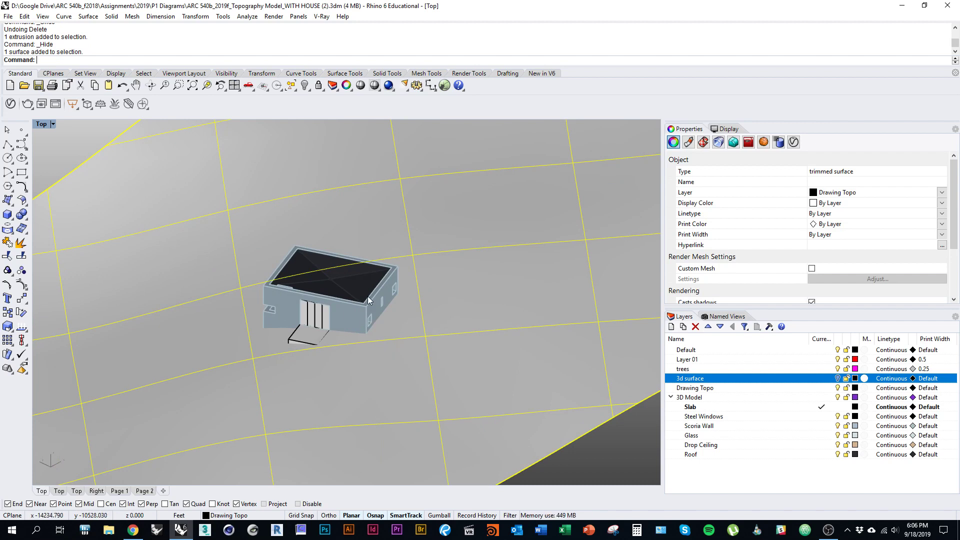
scroll(330, 325, "up", 4)
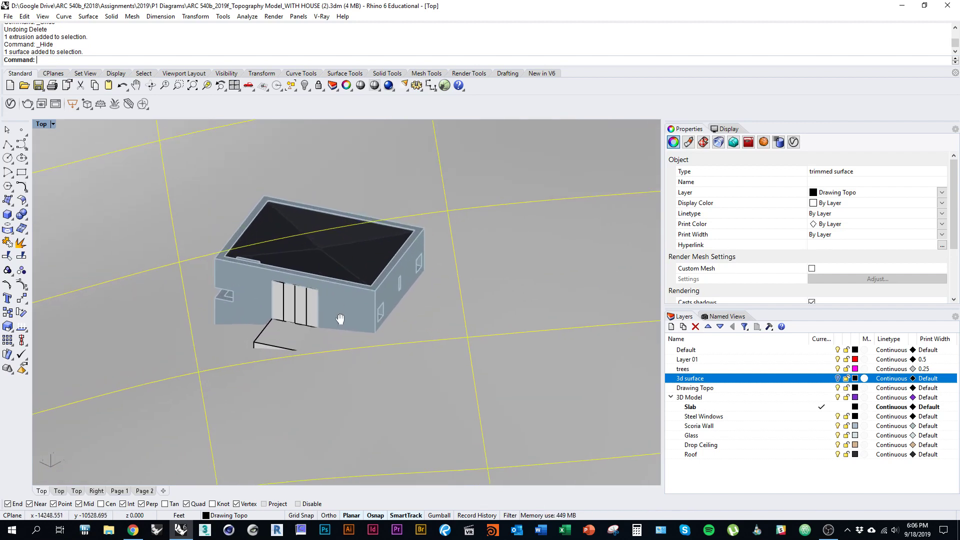
Draw a 3Point box over the house from its roof corners down to the wall base, using Wireframe display to pick the height.
key("Escape")
type("box")
key("Return")
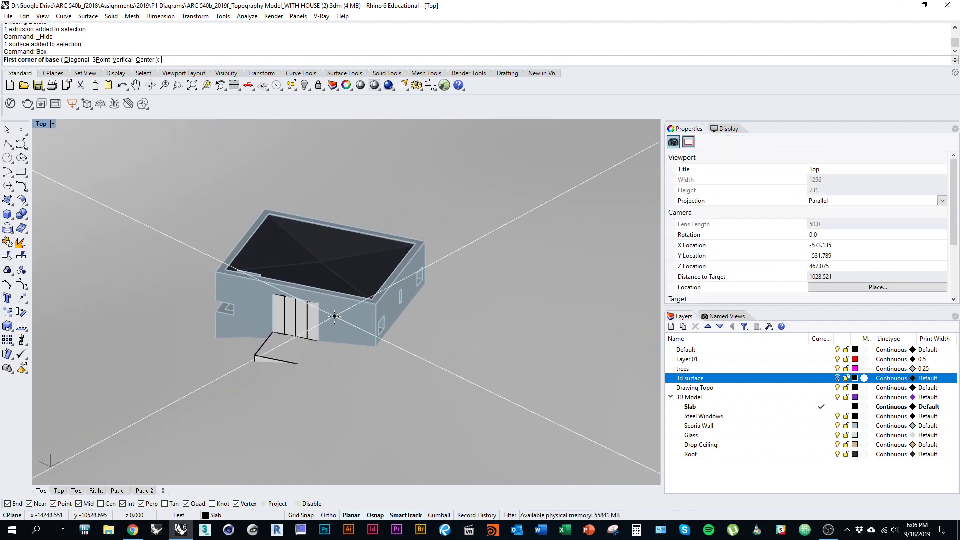
left_click(102, 60)
left_click(425, 242)
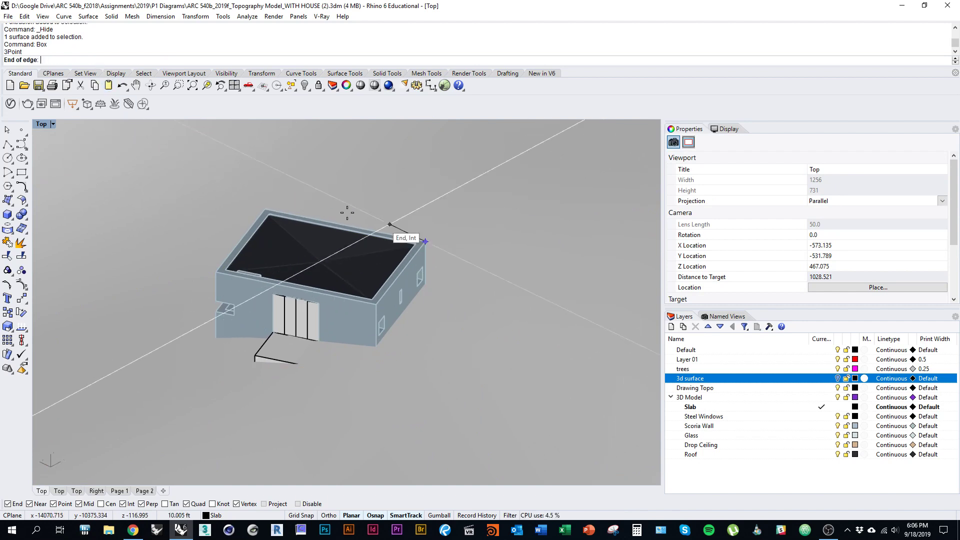
left_click(266, 201)
scroll(378, 300, "up", 6)
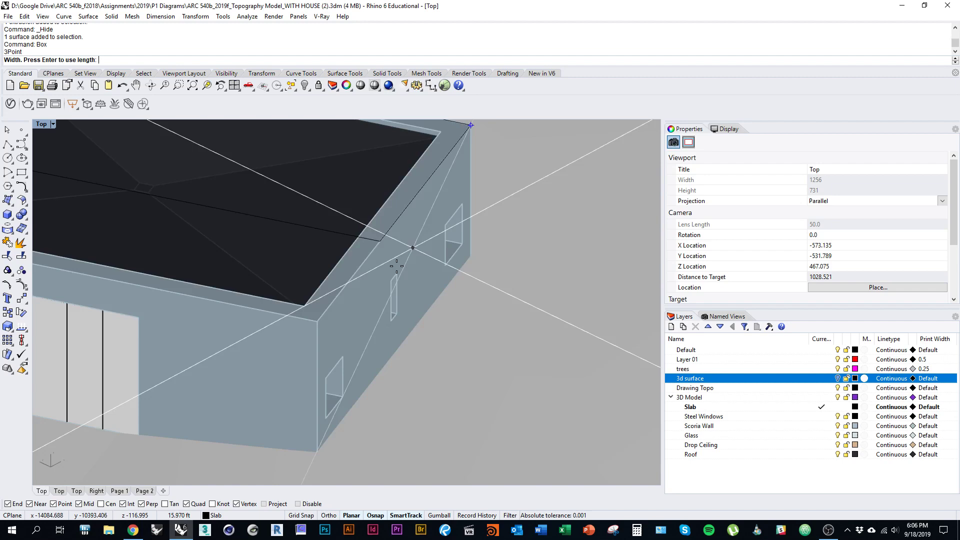
left_click(334, 322)
scroll(350, 280, "down", 3)
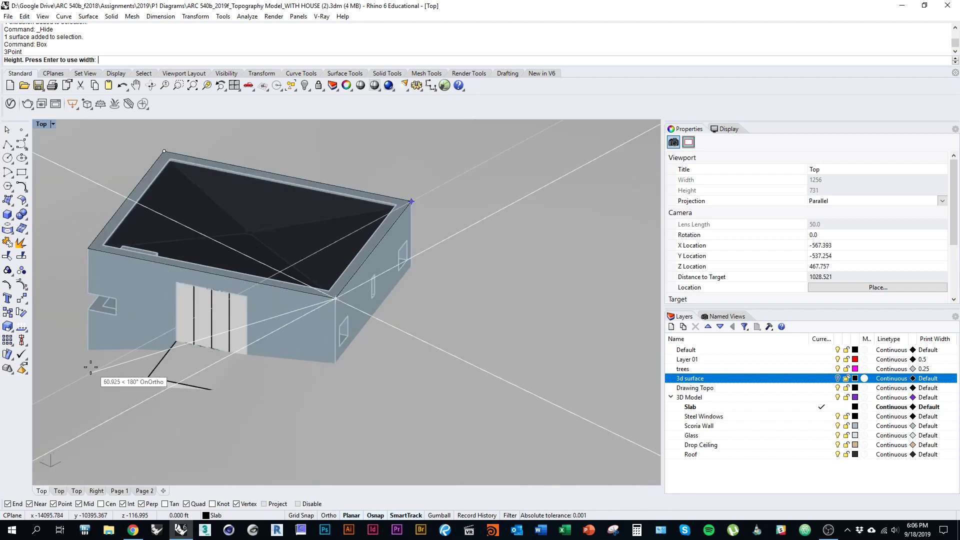
key("ctrl+alt+w")
left_click(86, 355)
Return to Shaded display and hide everything except the terrain surface and the house-sized box by inverting their selection.
left_click_drag(341, 372, 310, 385)
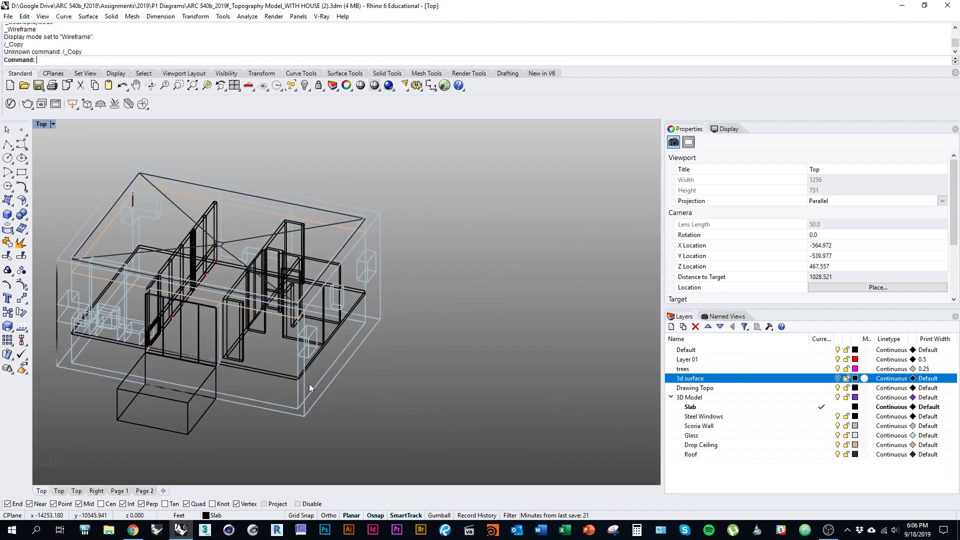
key("ctrl+alt+s")
left_click(352, 371)
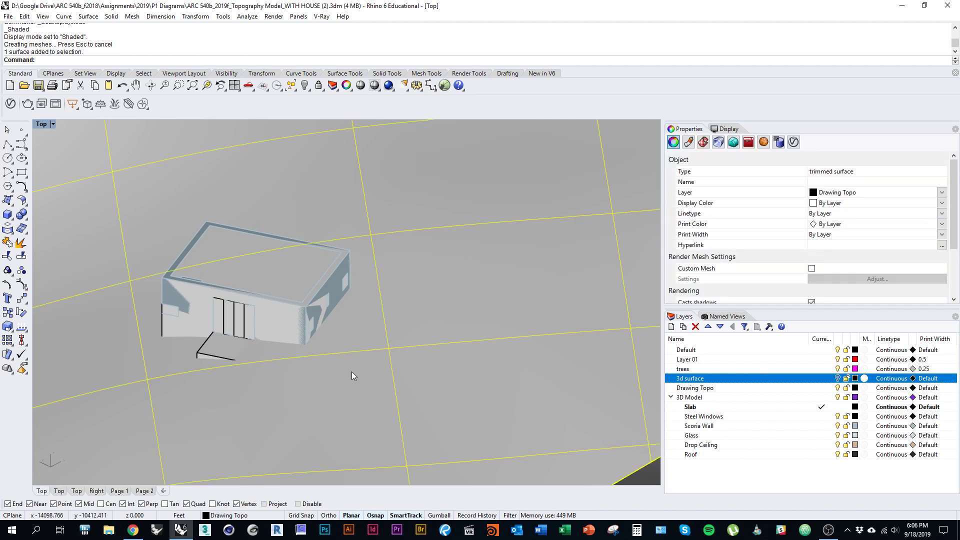
left_click(266, 283, "shift")
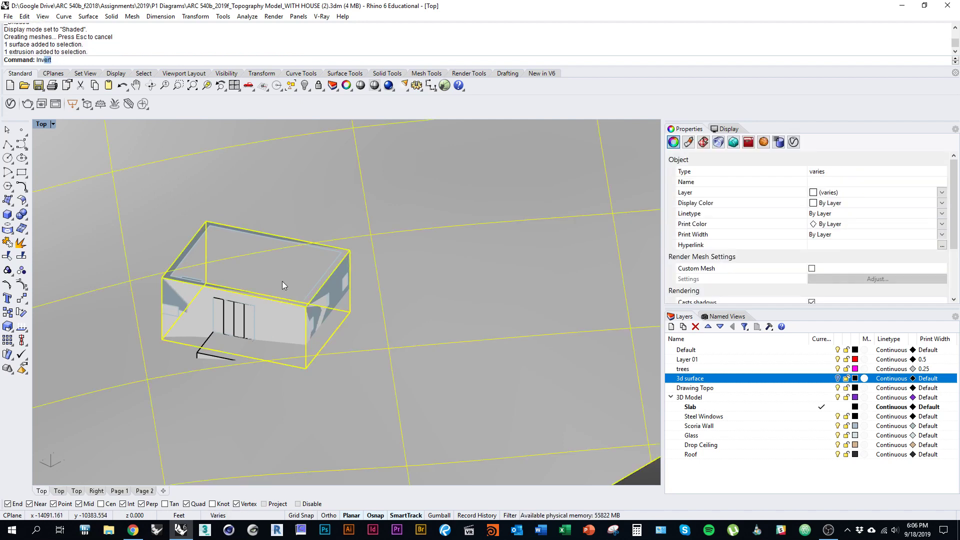
key("Return")
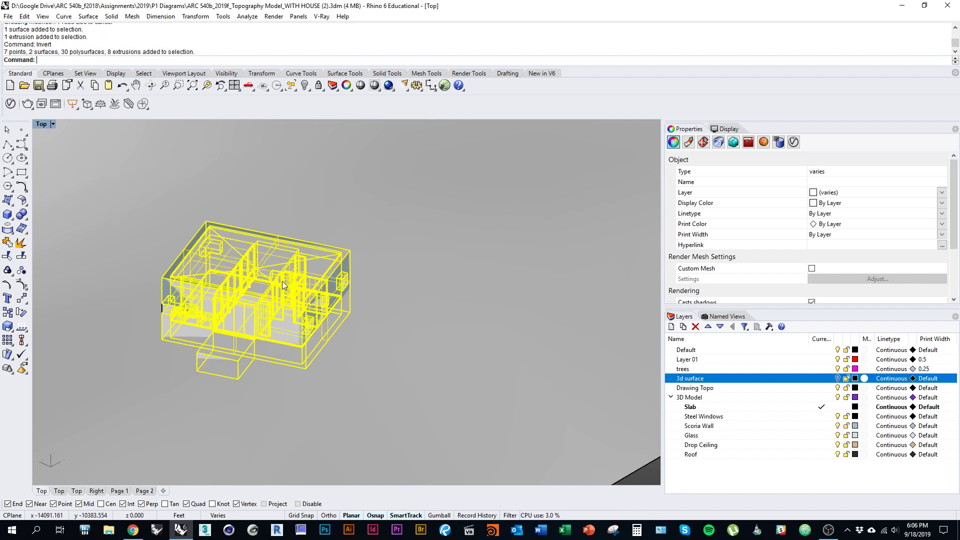
key("ctrl+h")
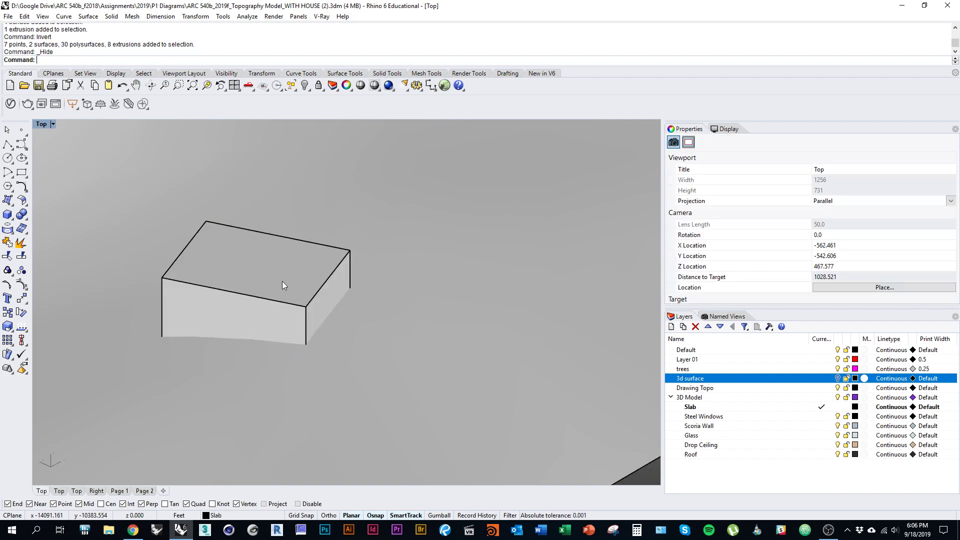
Trim away the part of the house-sized box above the terrain, using the terrain surface as the cutting object.
left_click(282, 281)
left_click(392, 373)
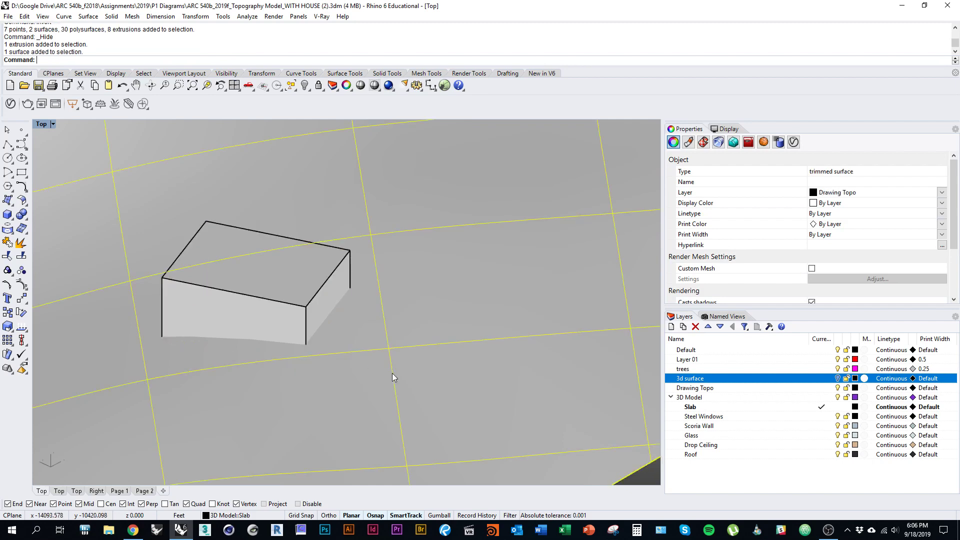
key("ctrl+t")
left_click(279, 293)
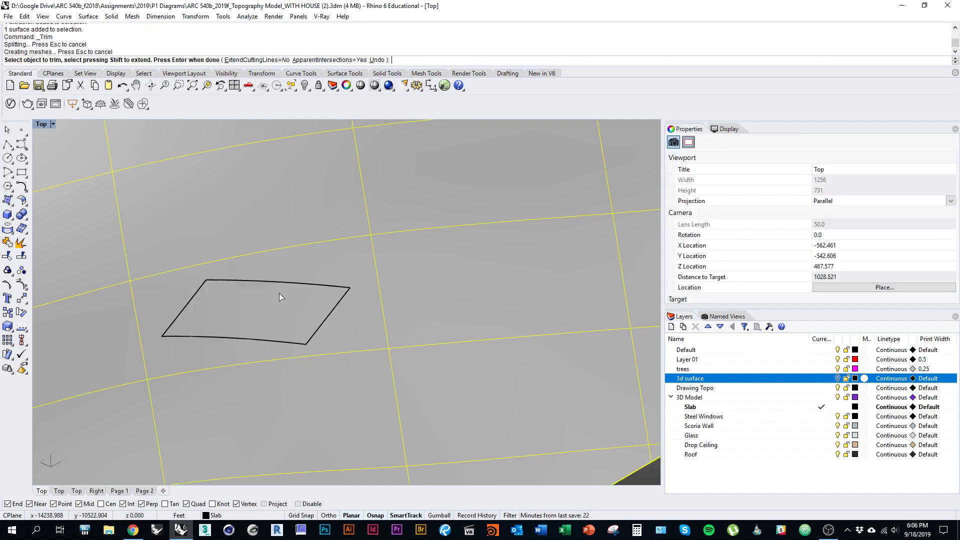
key("Return")
Trim away the terrain inside the house footprint, using the remaining lower part of the box as the cutting object.
left_click(314, 332)
key("ctrl+t")
left_click(281, 320)
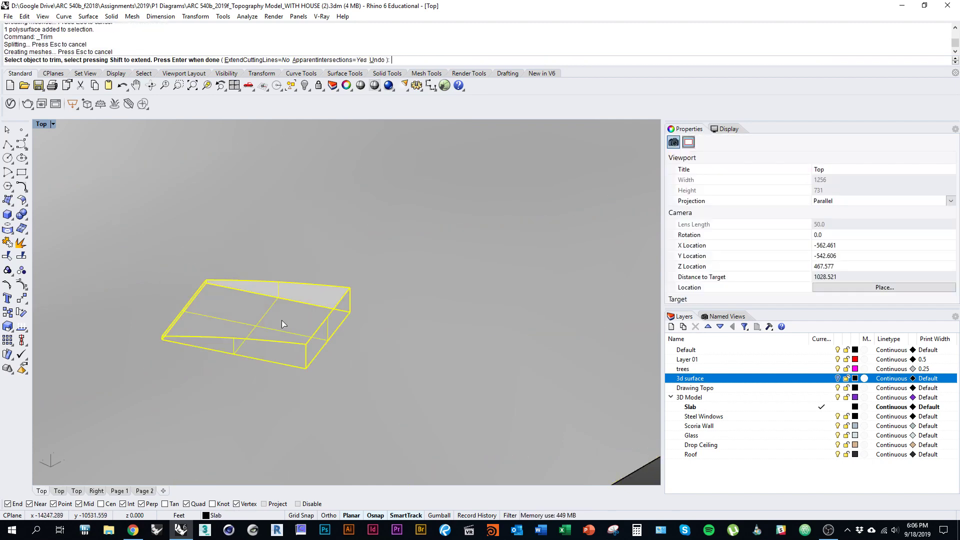
key("Return")
Join the terrain surface and the remaining lower box into one polysurface.
scroll(236, 310, "down", 4)
left_click(261, 359)
left_click(252, 303, "shift")
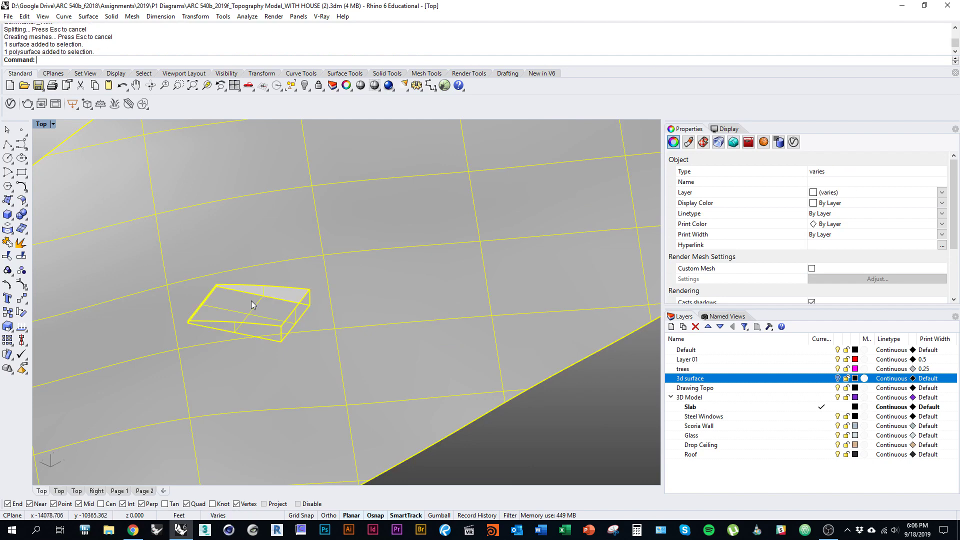
type("Join")
key("Return")
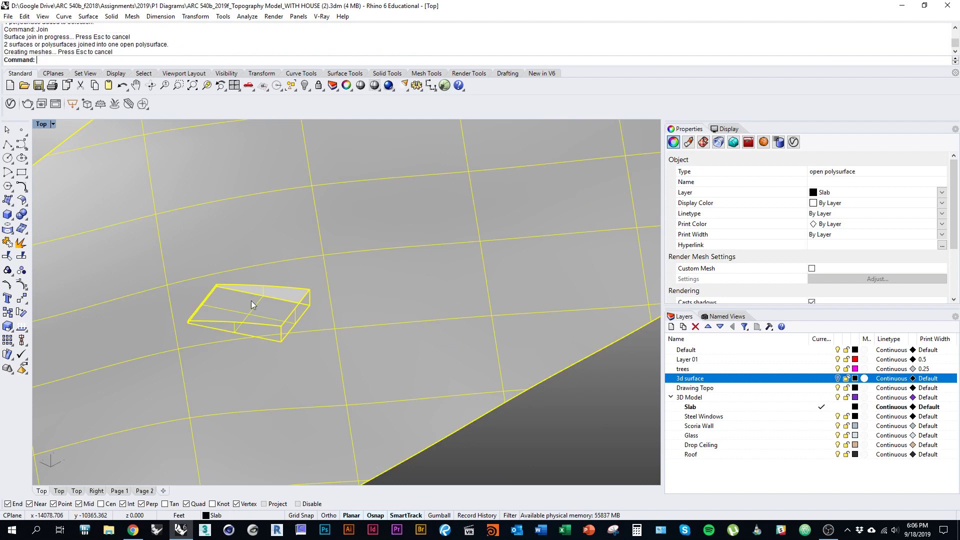
Deselect the joined terrain and show all hidden objects.
key("Escape")
type("Show")
key("Return")
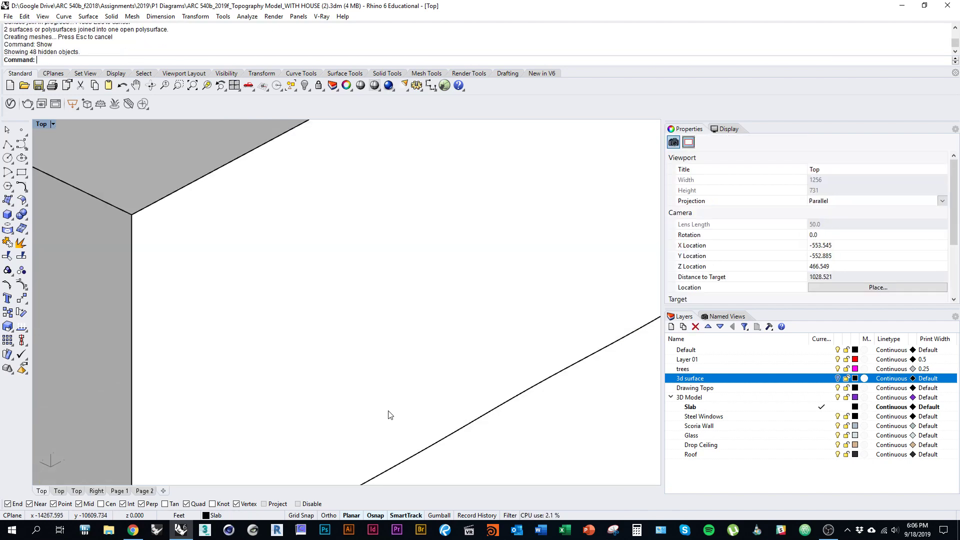
scroll(316, 350, "down", 5)
scroll(317, 382, "up", 2)
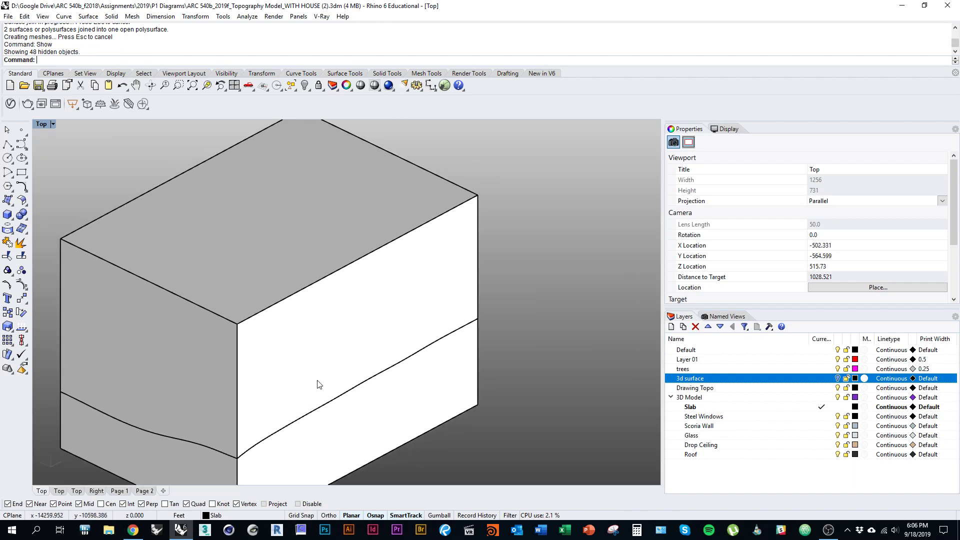
Contour the joined terrain at a spacing of 1 foot, with the direction running up a vertical edge of the large box.
left_click(317, 382)
left_click(345, 370)
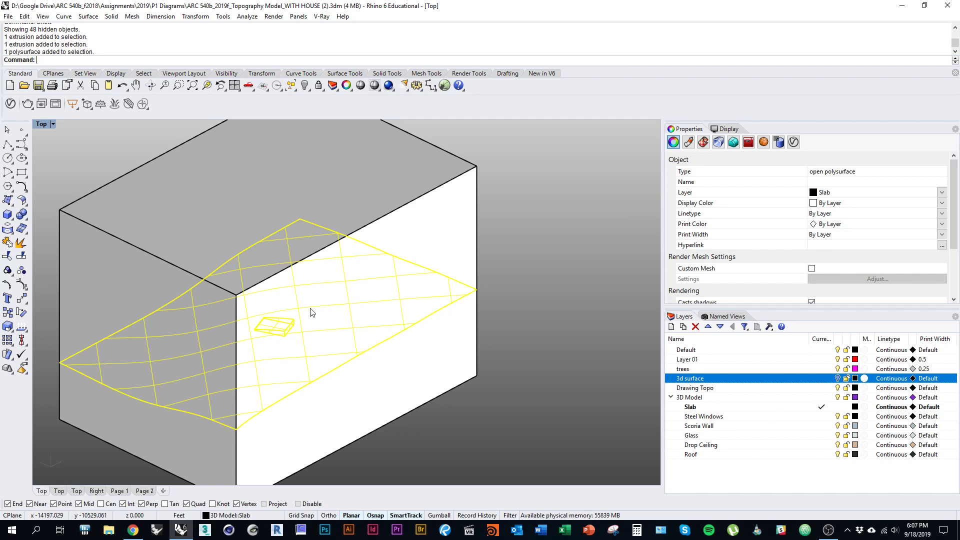
key("Return")
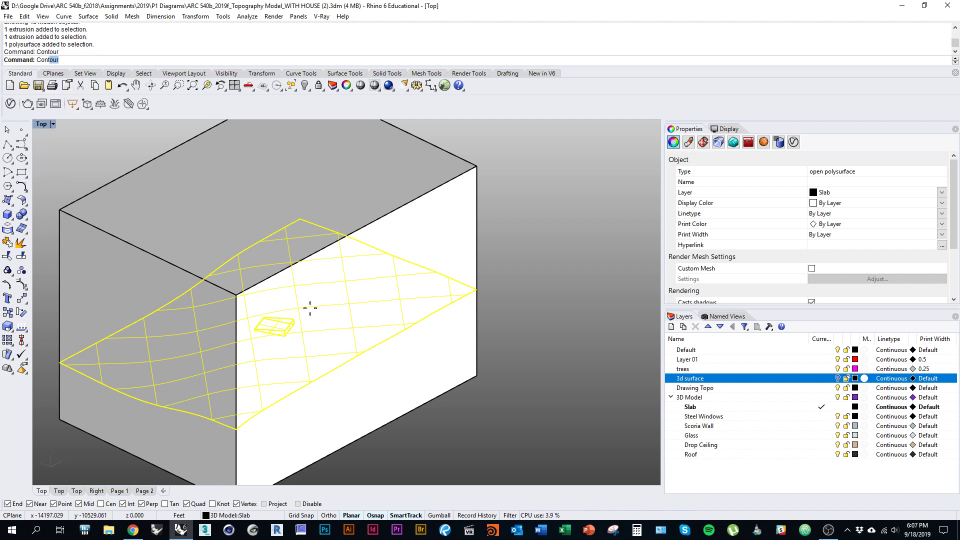
left_click(477, 374)
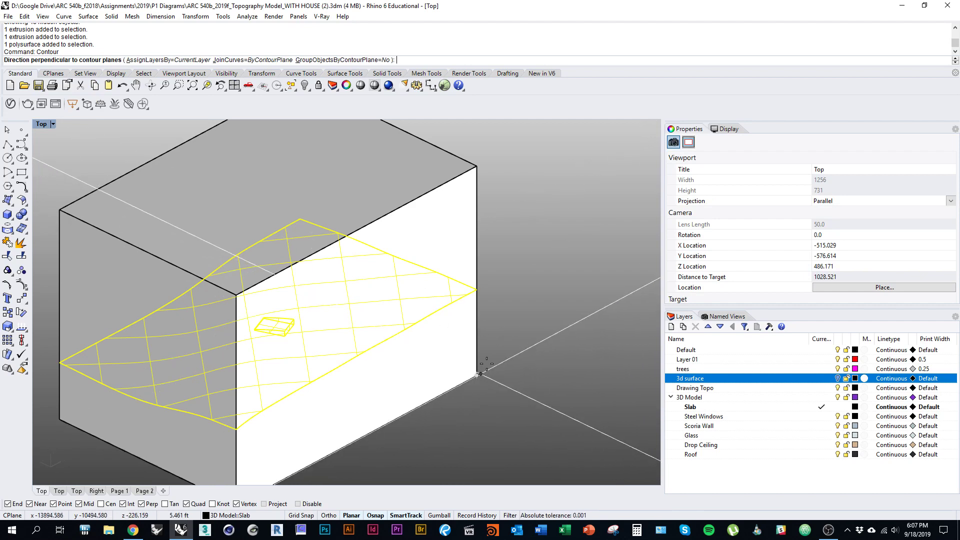
left_click(478, 178)
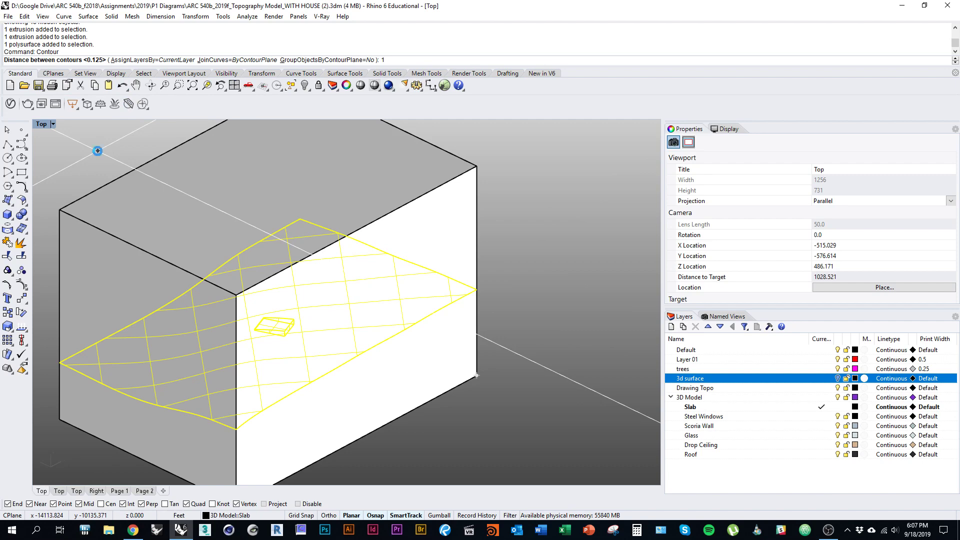
key("Return")
left_click_drag(278, 346, 244, 349)
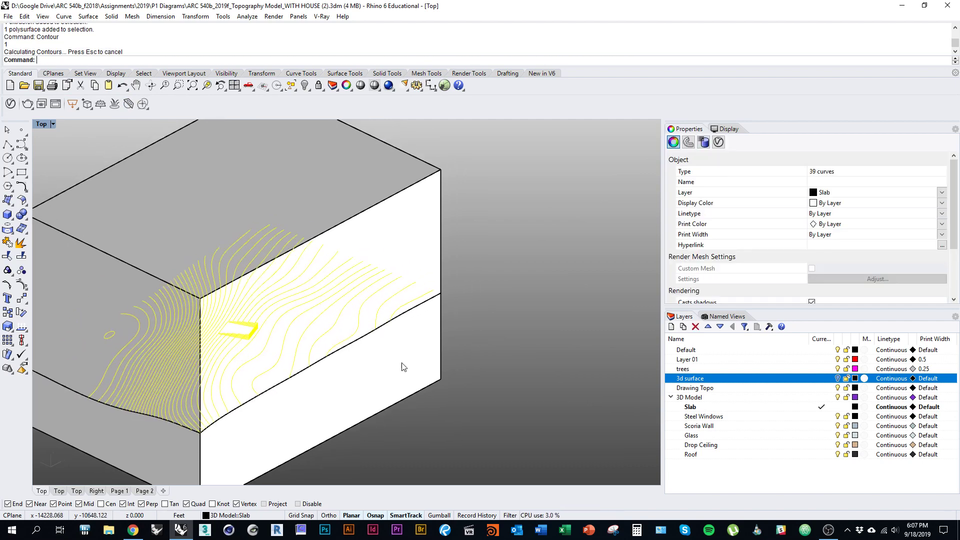
Create a layer named "Contours", move the new contour curves onto it, and deselect them.
left_click(671, 327)
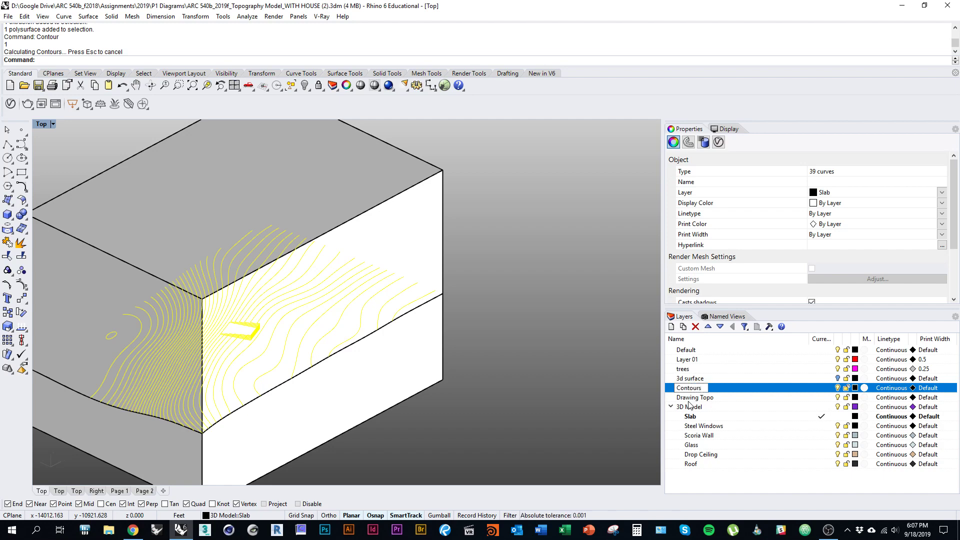
right_click(742, 389)
left_click(780, 369)
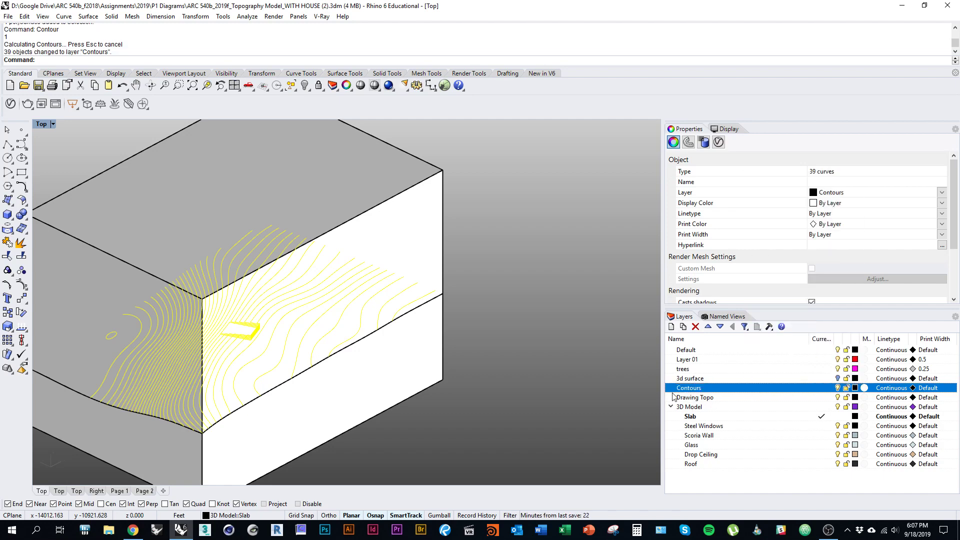
key("Escape")
key("alt+Tab")
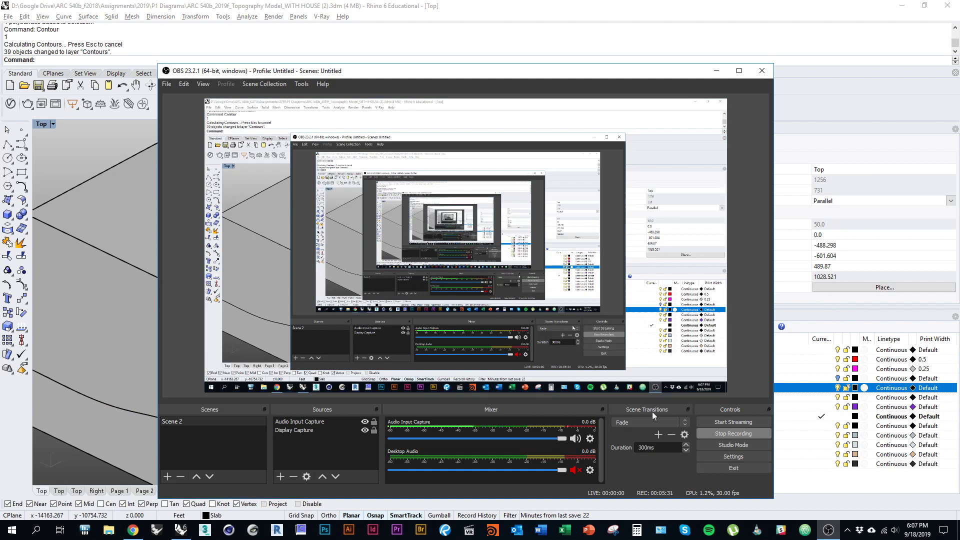
left_click(539, 2)
Delete the large box surrounding the terrain.
left_click_drag(413, 315, 518, 320)
left_click(452, 296)
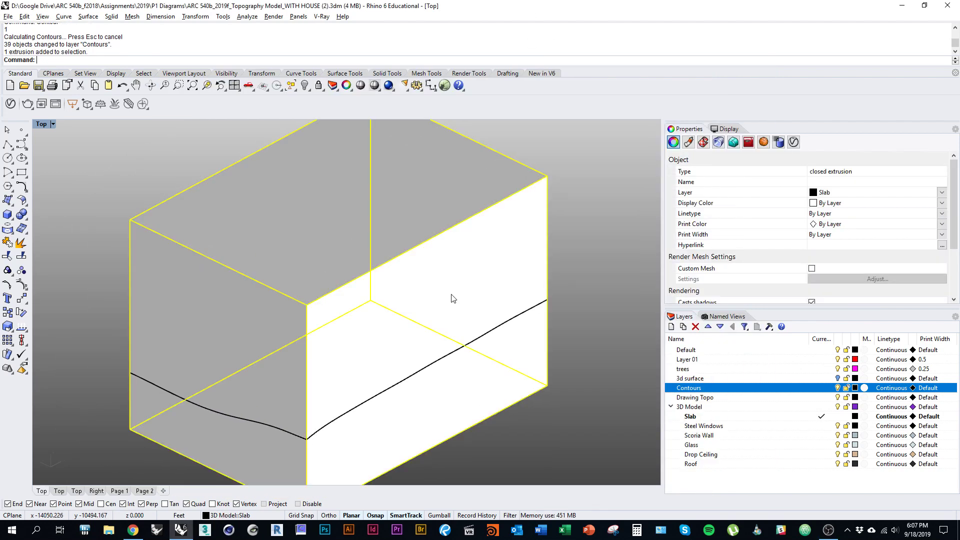
type("df")
key("Return")
type("d")
key("Delete")
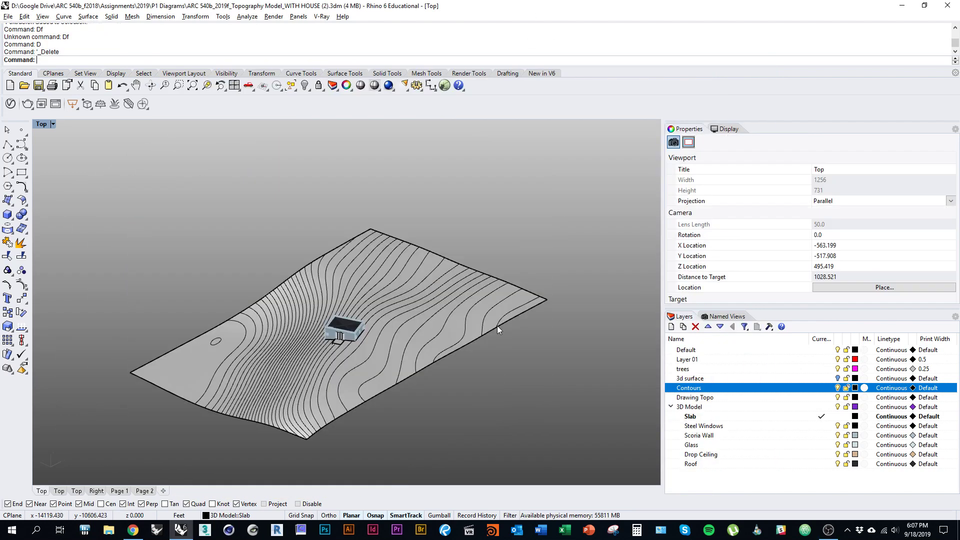
scroll(408, 335, "up", 3)
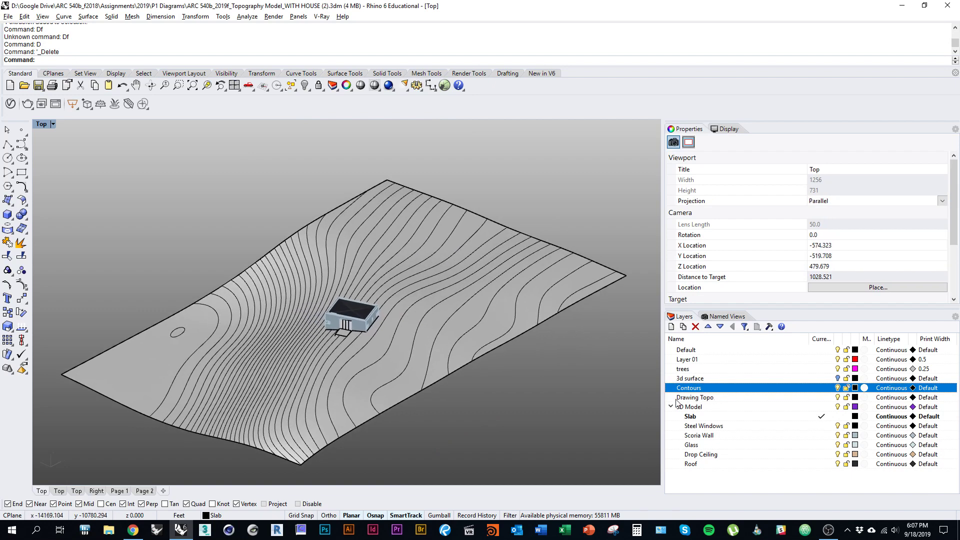
scroll(410, 340, "up", 10)
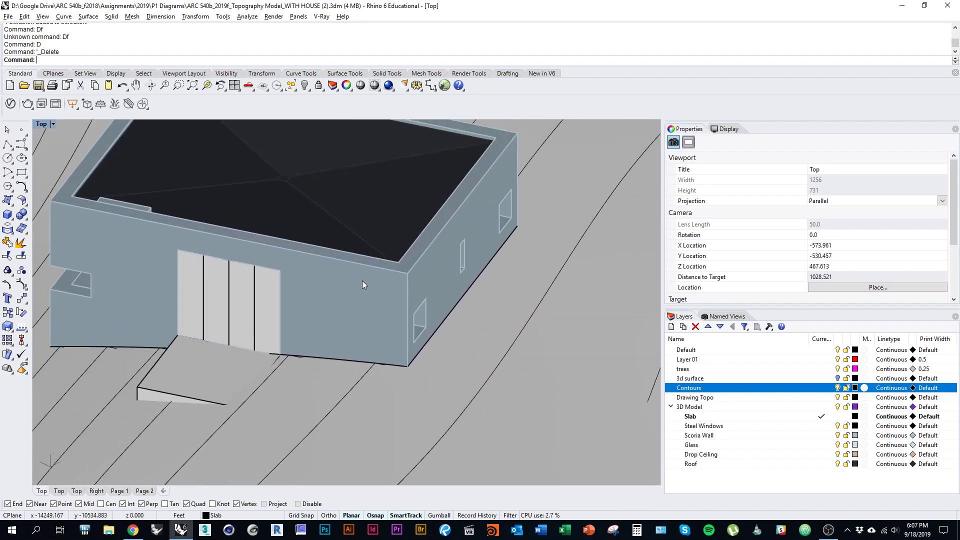
left_click(389, 329)
scroll(383, 350, "up", 1)
left_click(382, 370)
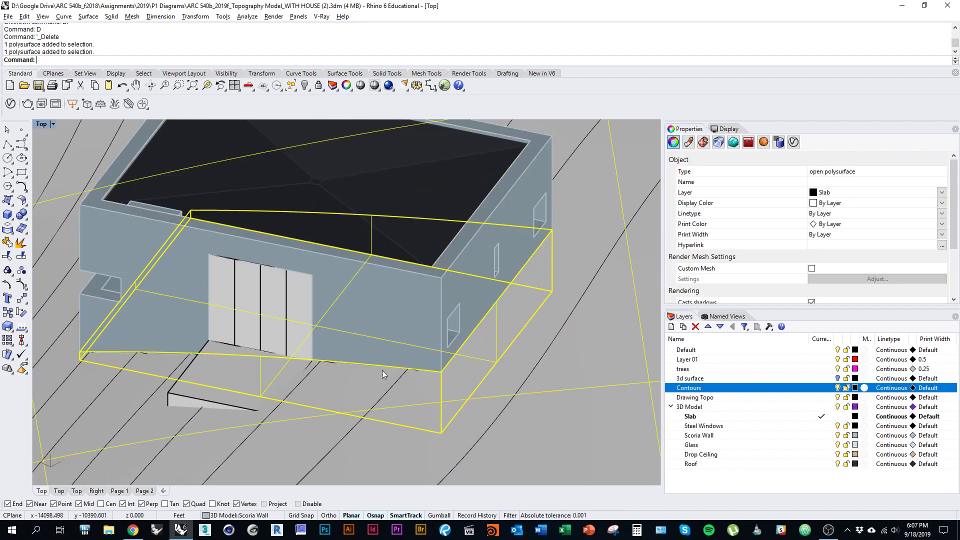
scroll(348, 355, "down", 5)
key("Escape")
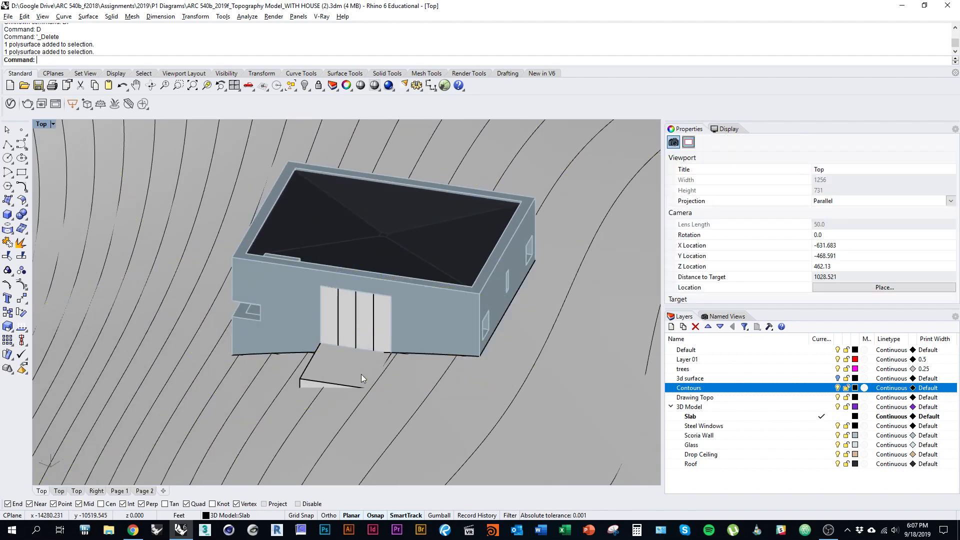
Duplicate the four upper edges of the terrain cutout around the base of the house with DupEdge.
left_click_drag(375, 381, 378, 382)
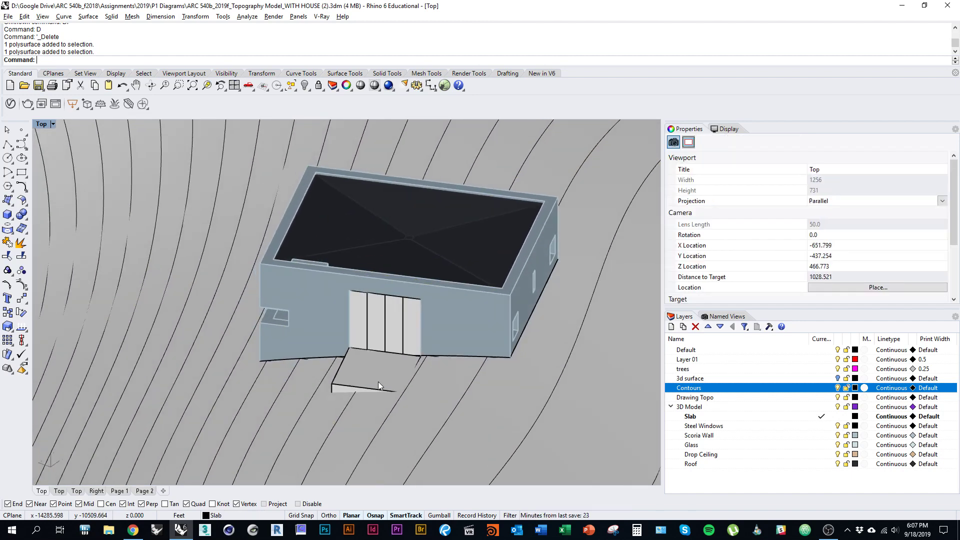
type("DupEdge")
key("Return")
scroll(435, 378, "up", 1)
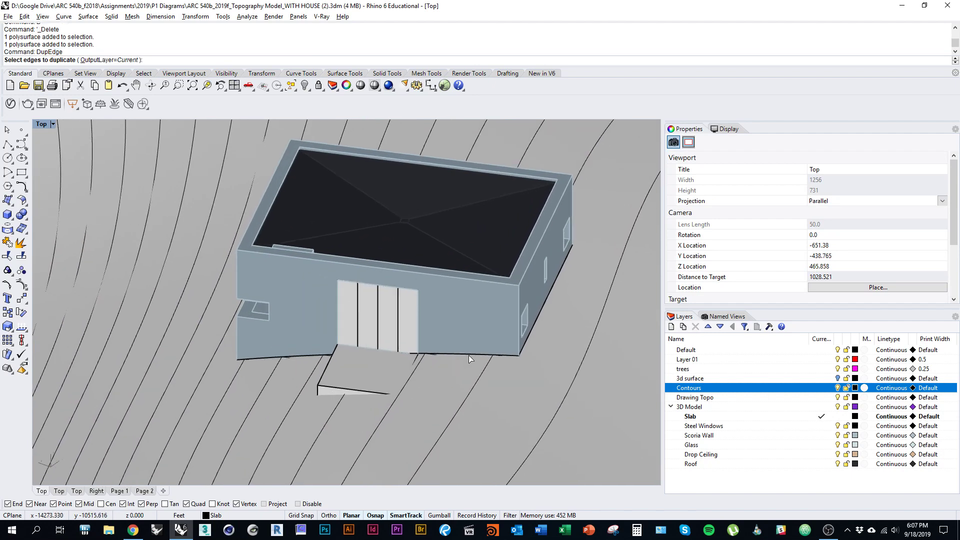
left_click(469, 355)
left_click_drag(543, 346, 469, 329)
left_click(351, 284)
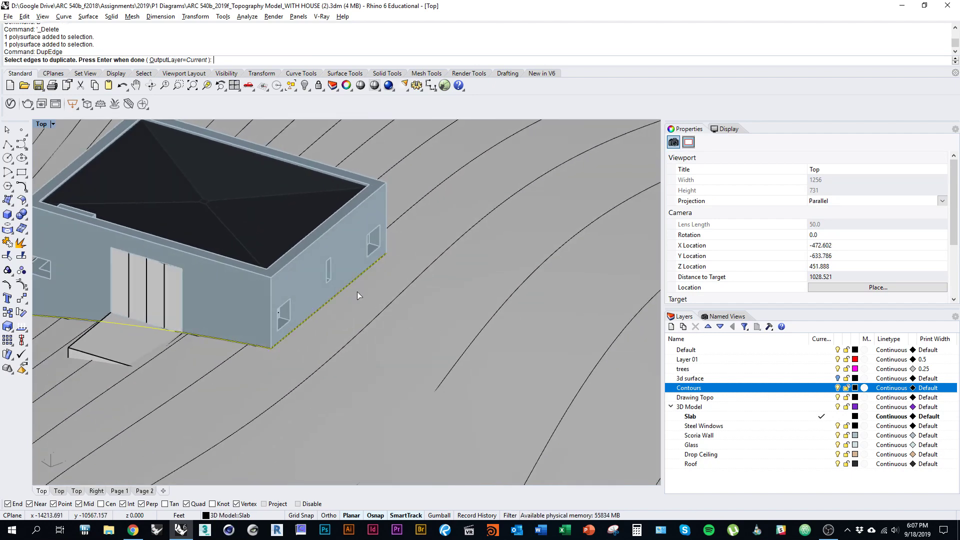
left_click_drag(506, 291, 414, 302)
type("zsa")
key("Return")
left_click_drag(480, 304, 382, 289)
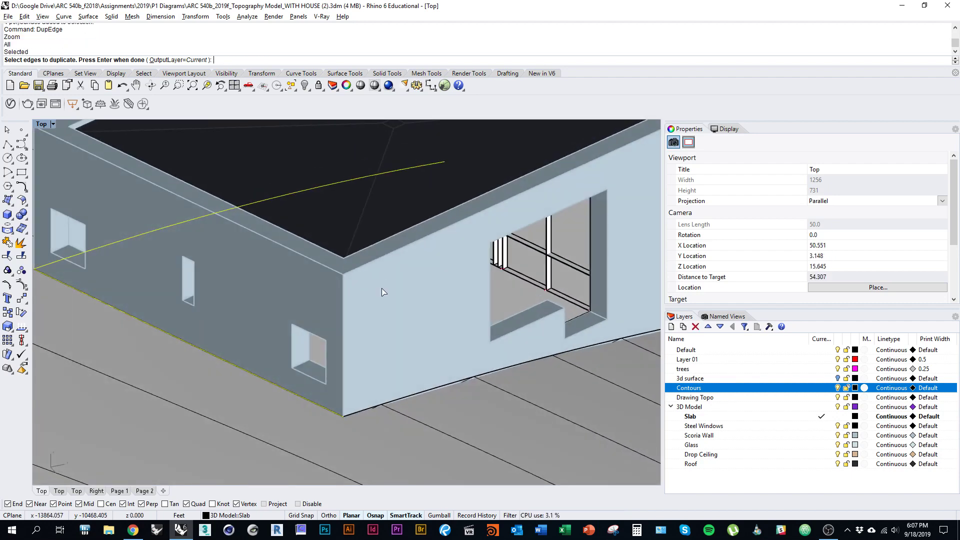
scroll(405, 349, "down", 2)
left_click_drag(440, 347, 464, 404)
scroll(389, 329, "down", 3)
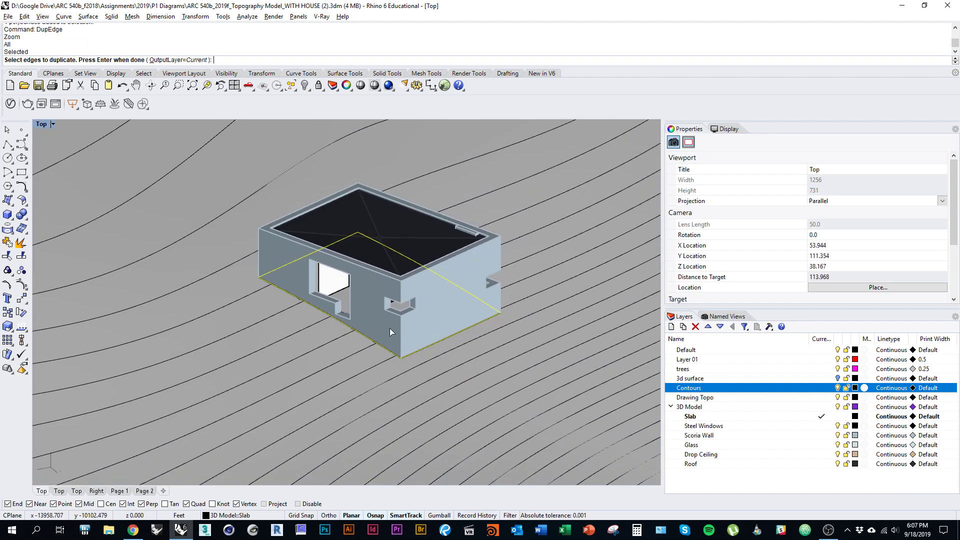
key("Return")
Deselect the duplicated edge curves and set the viewport to Wireframe display.
left_click(349, 379)
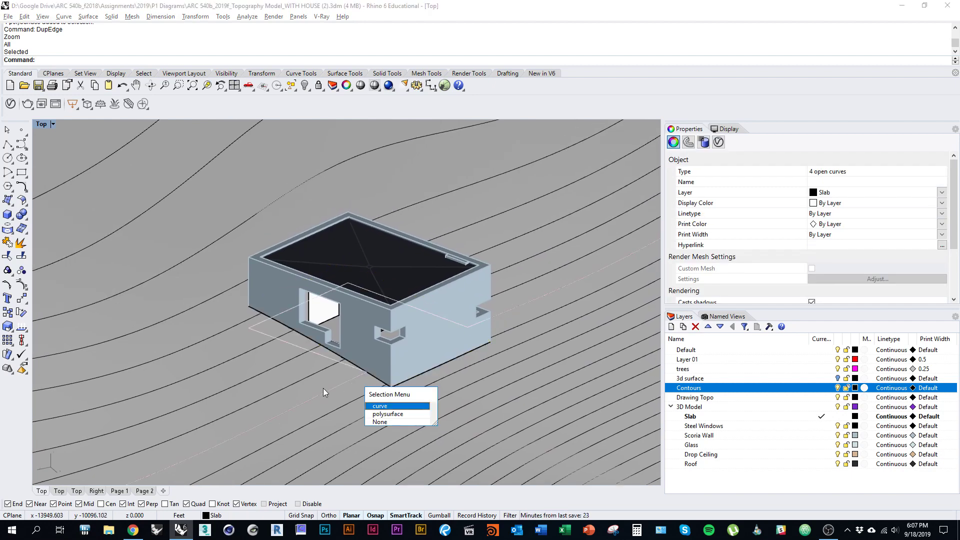
left_click(323, 371)
scroll(315, 367, "down", 4)
left_click(341, 369)
left_click_drag(342, 369, 311, 343)
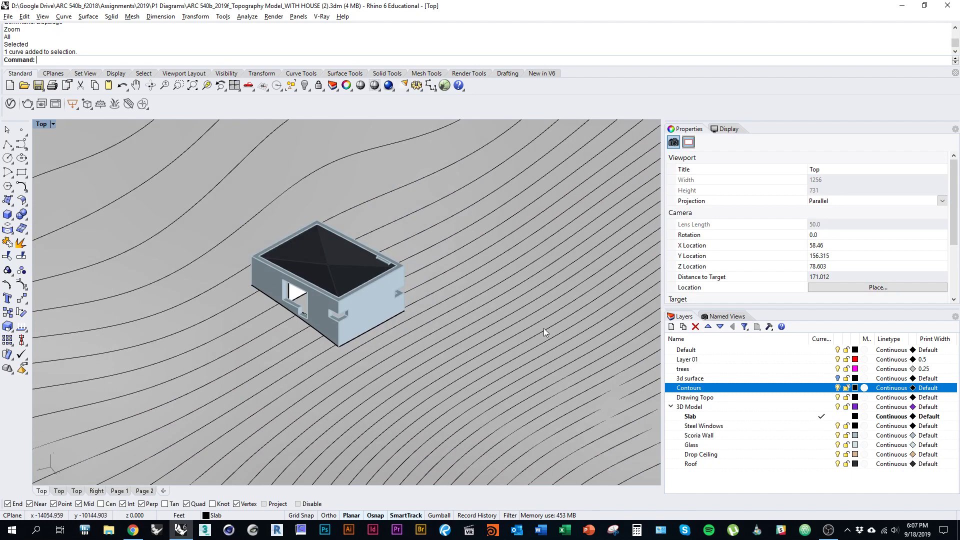
scroll(421, 294, "up", 4)
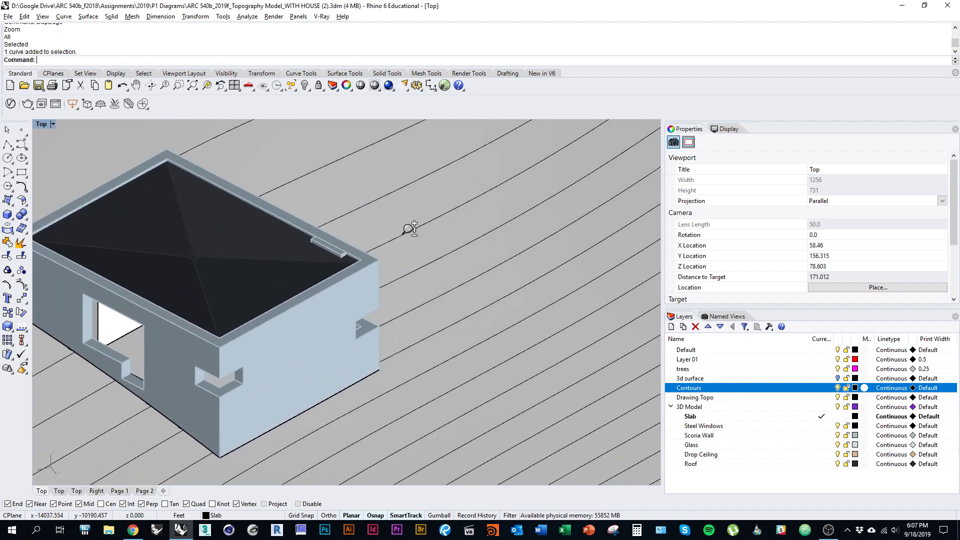
left_click_drag(407, 225, 445, 245)
left_click_drag(279, 360, 205, 298)
left_click(53, 124)
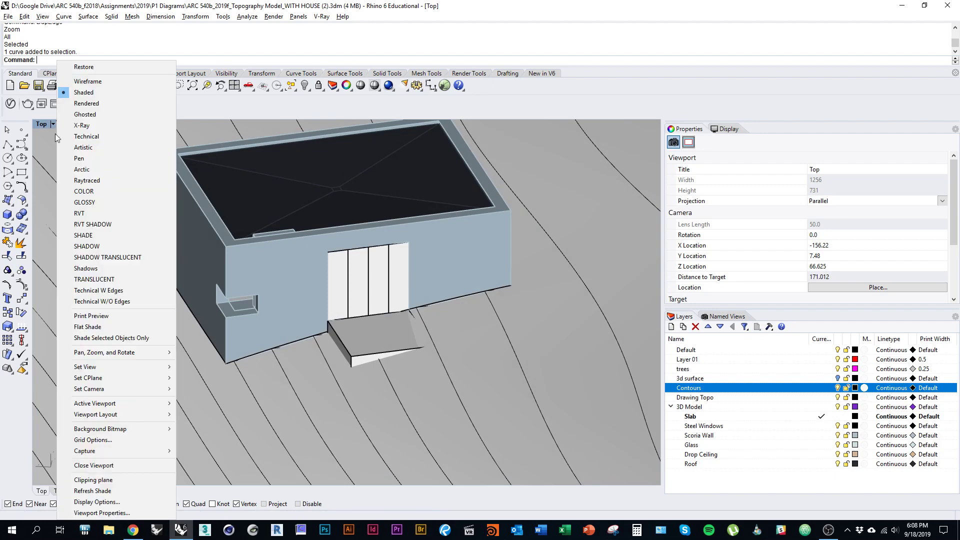
left_click(90, 82)
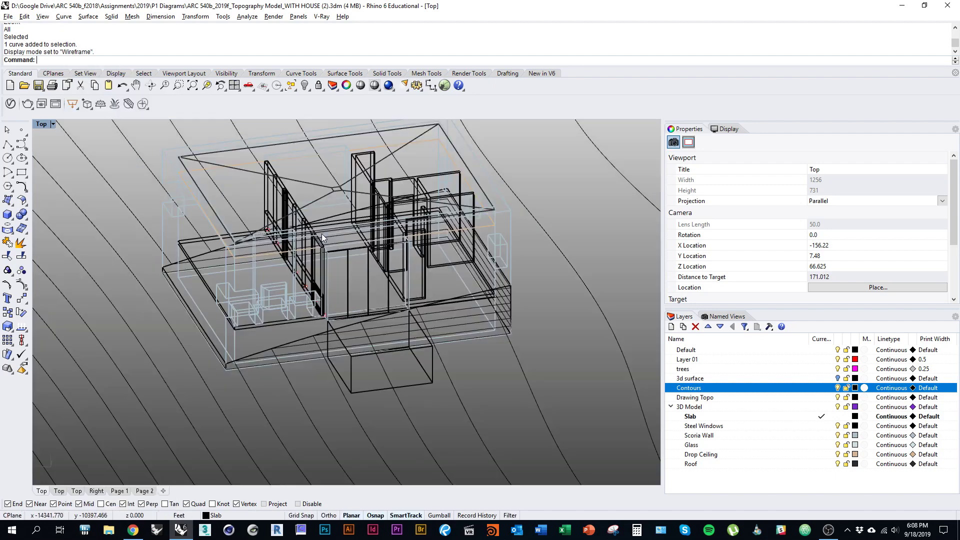
Examine the interior partitions and steel window frames of the house in wireframe.
scroll(323, 233, "up", 8)
left_click_drag(266, 295, 303, 346)
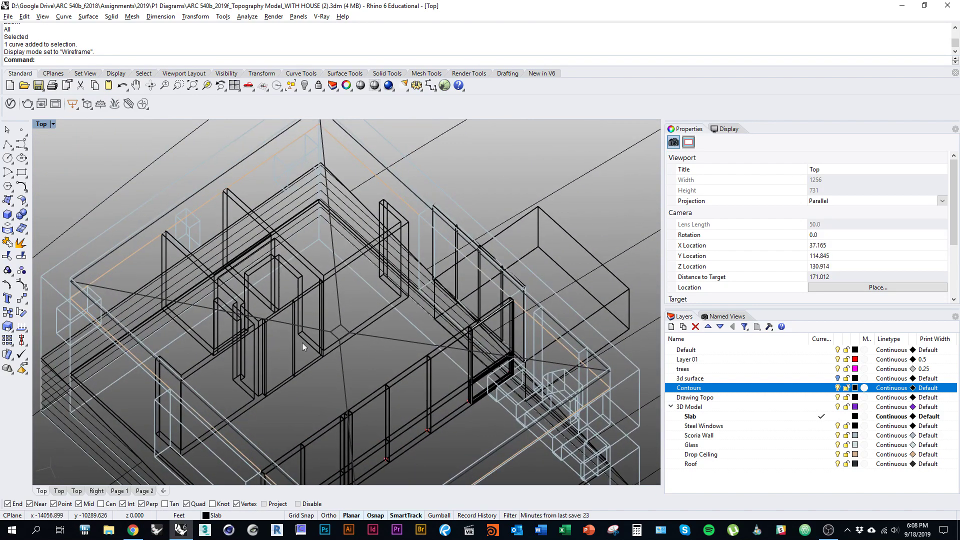
left_click_drag(346, 386, 343, 364)
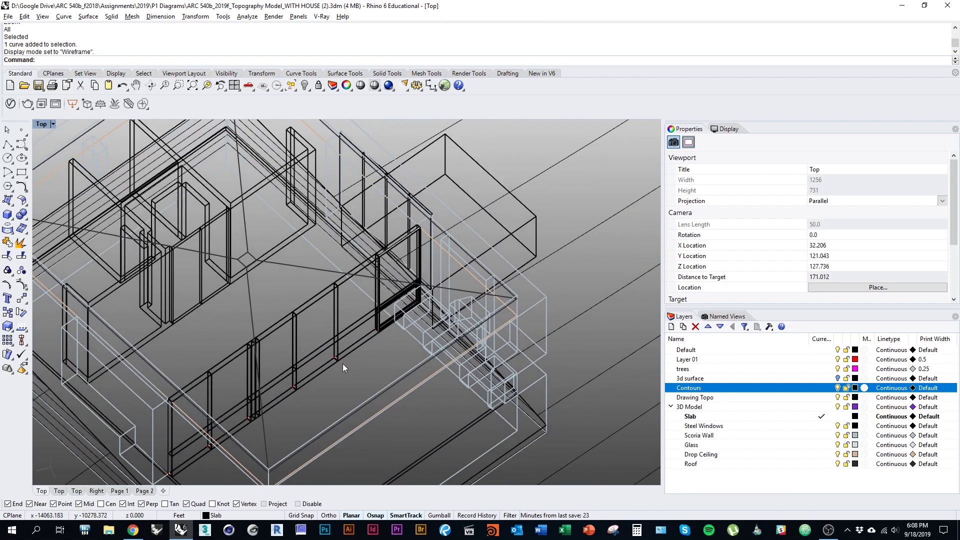
scroll(338, 299, "up", 5)
scroll(338, 299, "down", 5)
left_click_drag(338, 299, 341, 323)
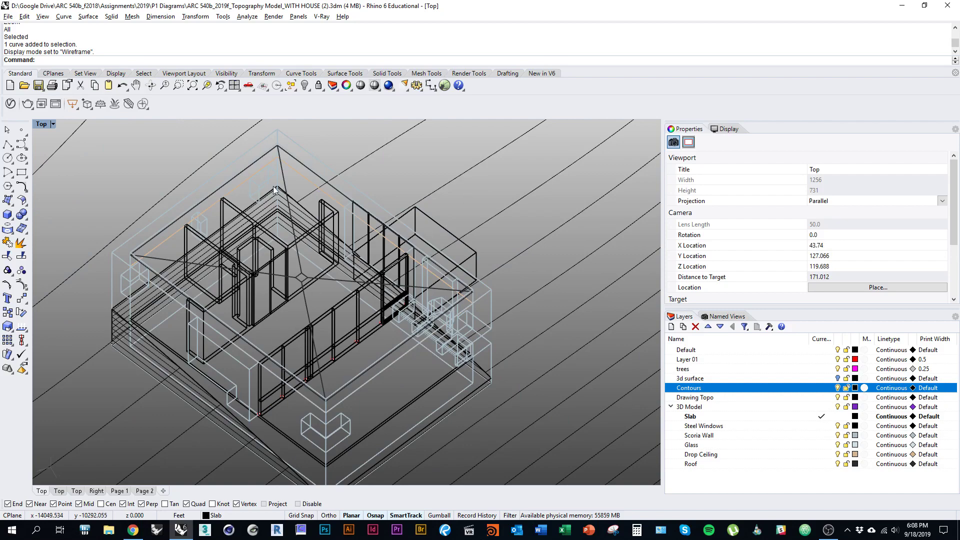
left_click_drag(432, 338, 369, 355)
scroll(368, 354, "up", 8)
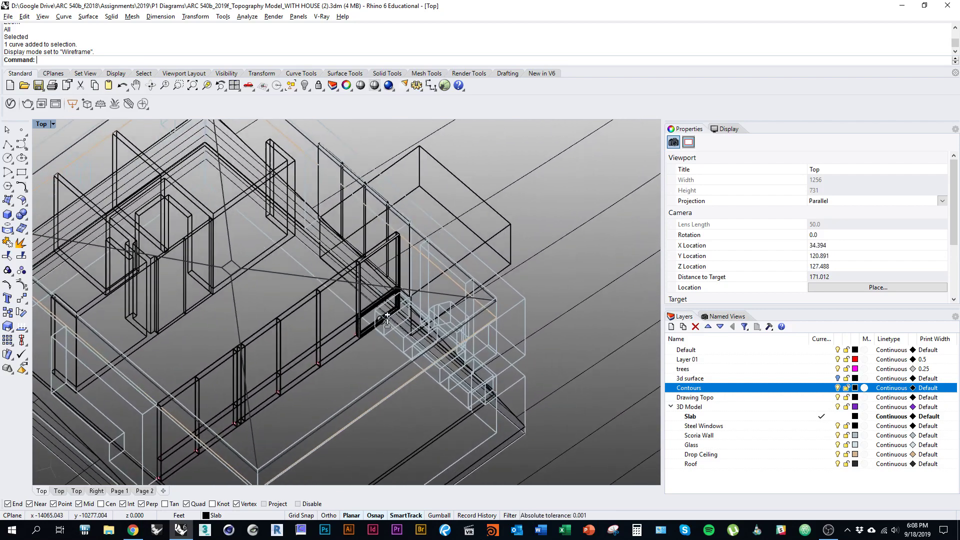
scroll(337, 305, "up", 5)
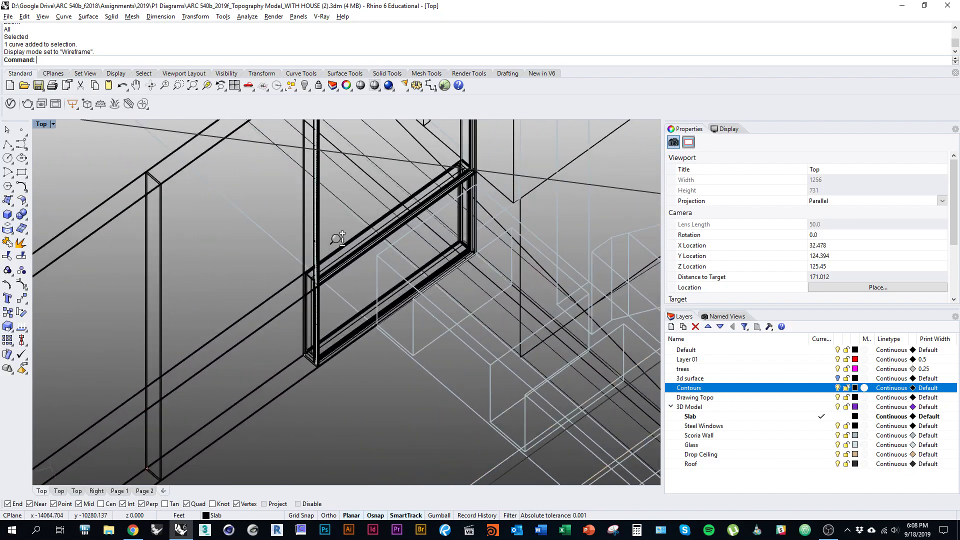
Hide the low steel window frame at the end of the glazed partition and the adjoining glazing surface.
left_click(334, 299)
scroll(284, 274, "up", 2)
scroll(282, 274, "down", 8)
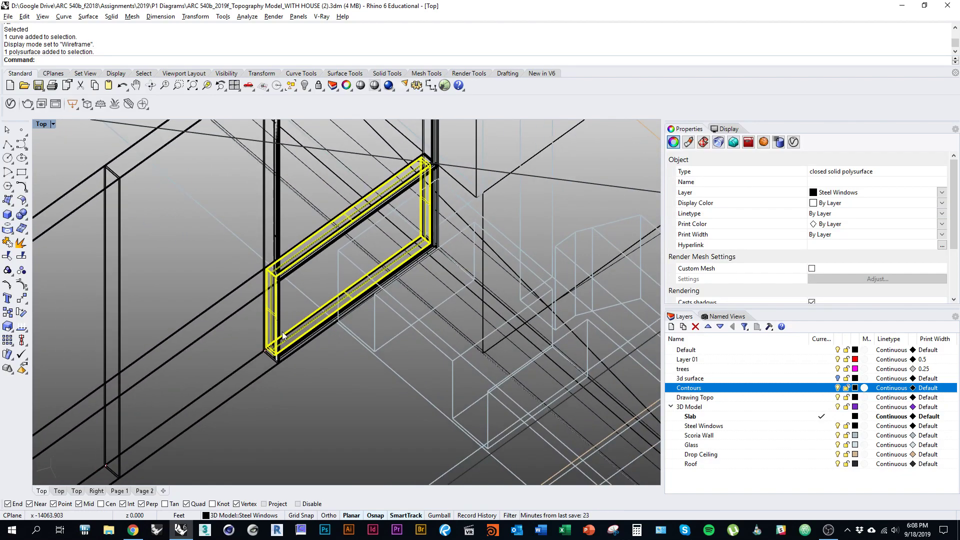
left_click_drag(298, 306, 281, 307)
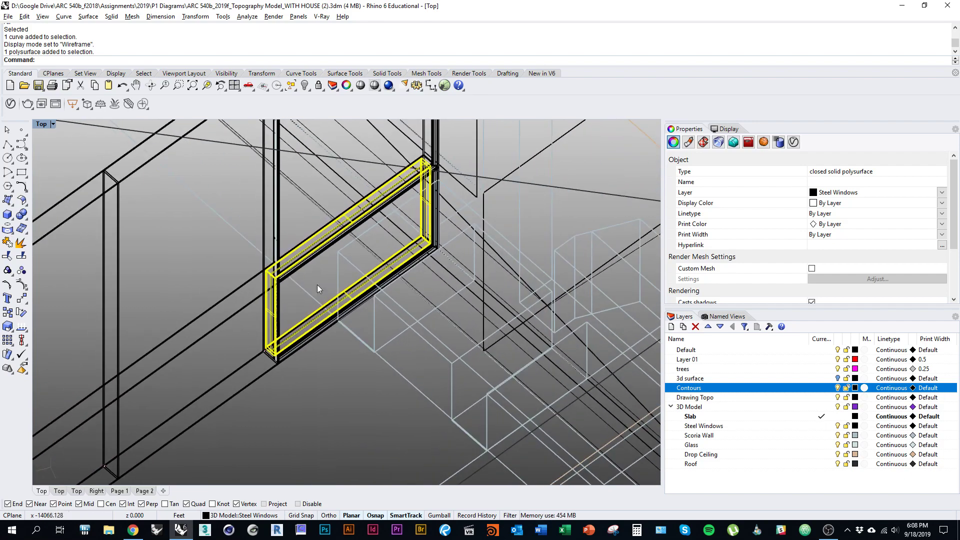
scroll(281, 307, "down", 5)
scroll(320, 314, "up", 10)
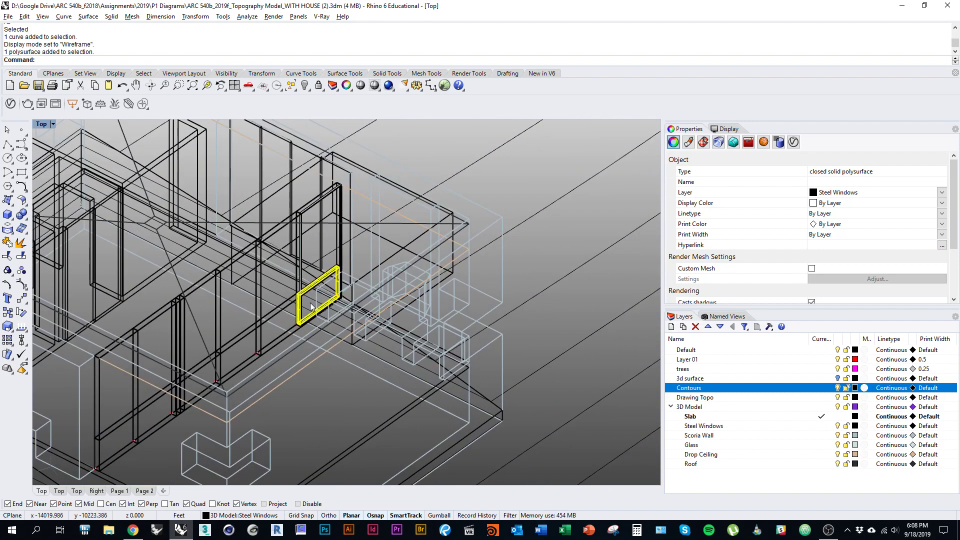
left_click_drag(344, 303, 318, 330)
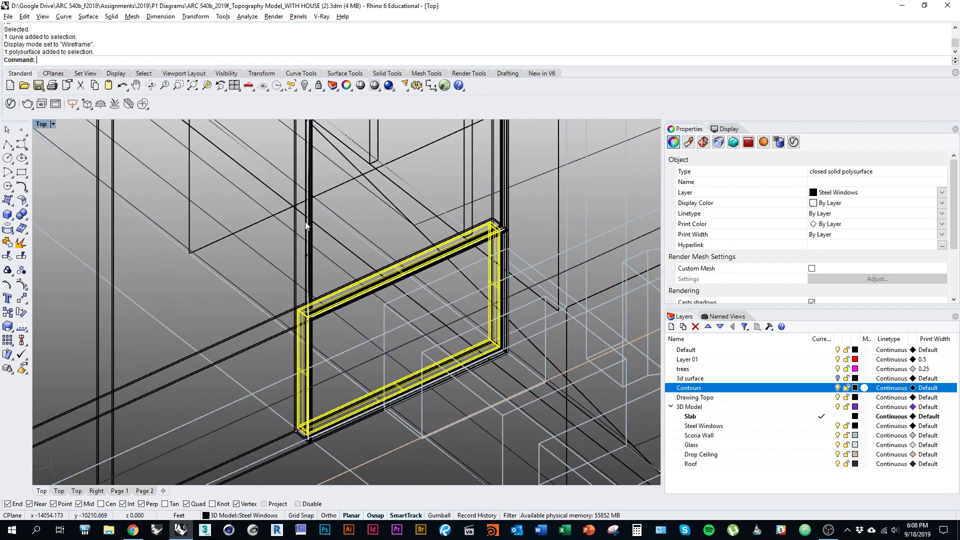
scroll(325, 309, "up", 5)
key("ctrl+h")
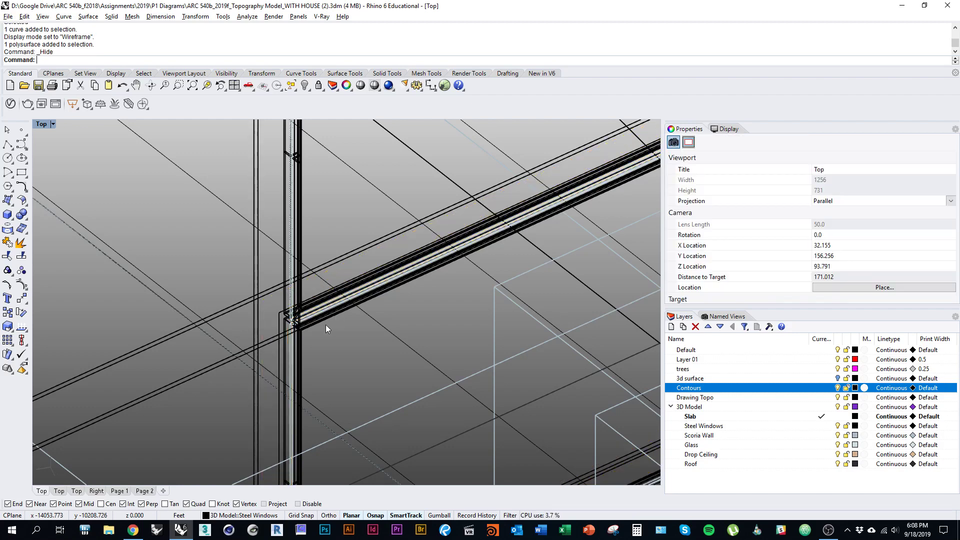
left_click(312, 295)
key("ctrl+h")
scroll(310, 301, "up", 4)
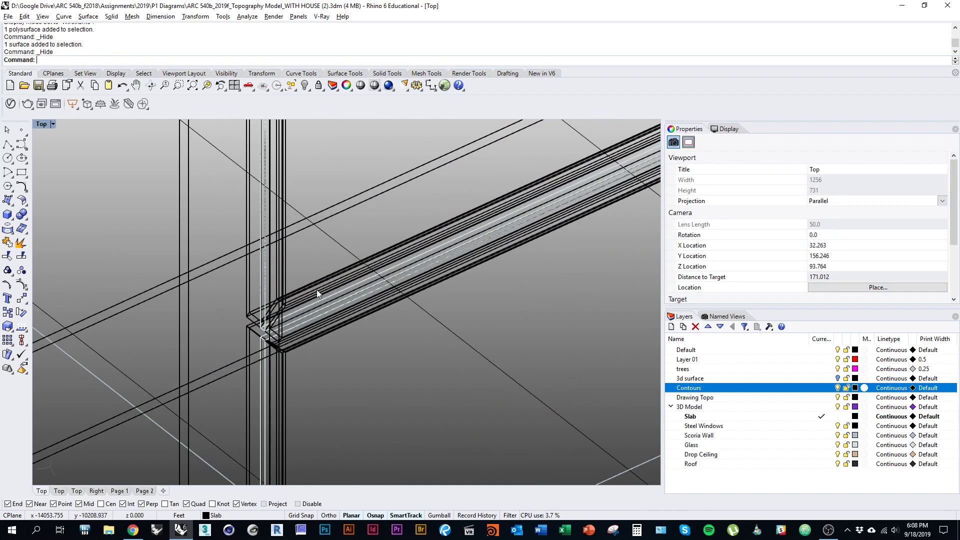
Hide the remaining frame and glazing pieces of the low window one by one.
left_click(317, 290)
key("ctrl+h")
left_click(316, 293)
key("ctrl+h")
left_click(313, 309)
key("ctrl+h")
left_click(308, 305)
key("ctrl+h")
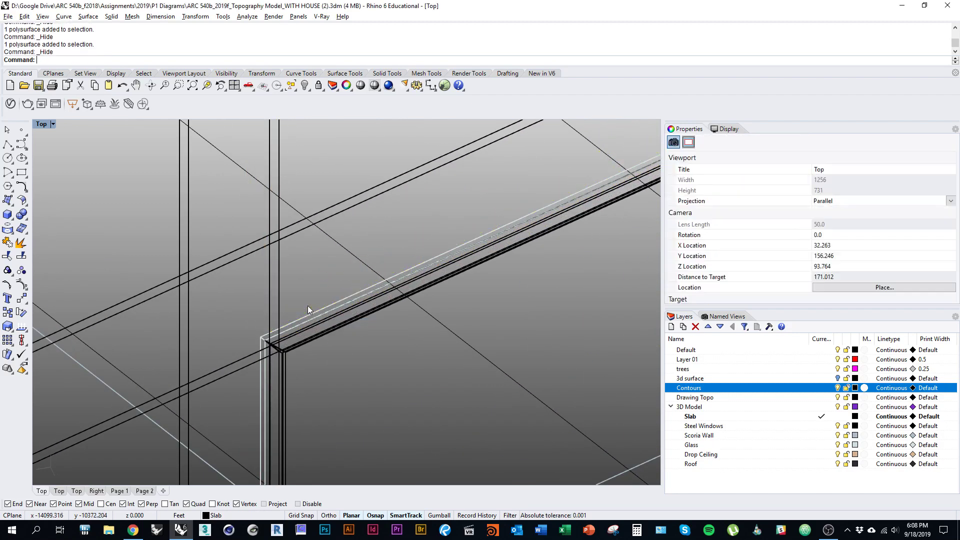
left_click(314, 325)
key("ctrl+h")
left_click(317, 335)
left_click(317, 336)
key("ctrl+h")
scroll(328, 320, "down", 8)
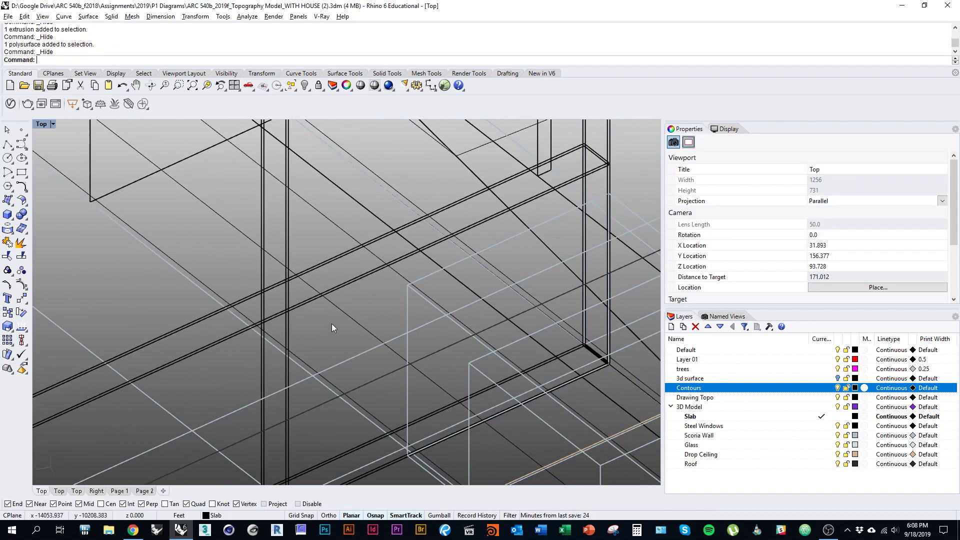
Hide the four vertical panels filling the entrance opening beside the ramp one by one.
left_click_drag(332, 324, 319, 266)
scroll(318, 342, "down", 5)
scroll(288, 355, "down", 6)
key("Return")
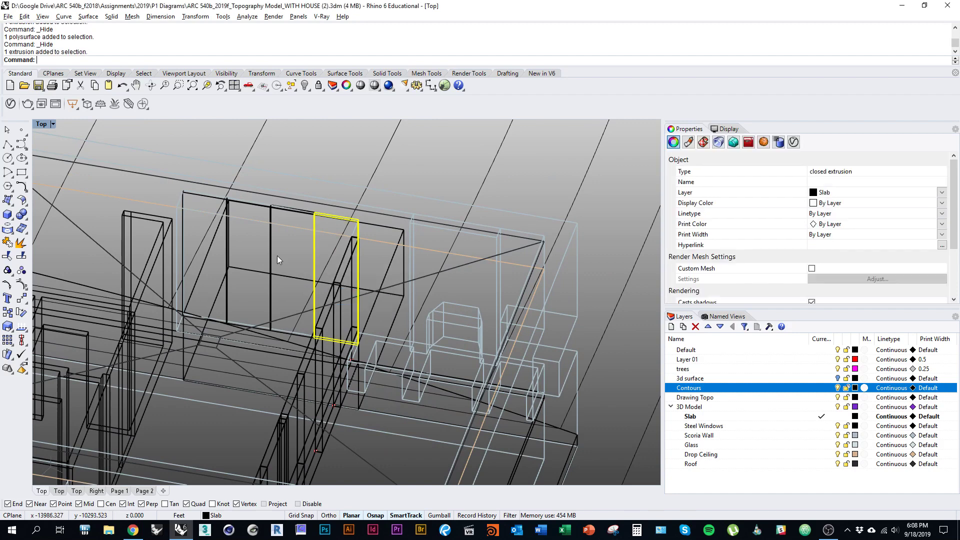
key("ctrl+h")
left_click(273, 248)
key("Return")
key("ctrl+h")
left_click(273, 247)
key("ctrl+h")
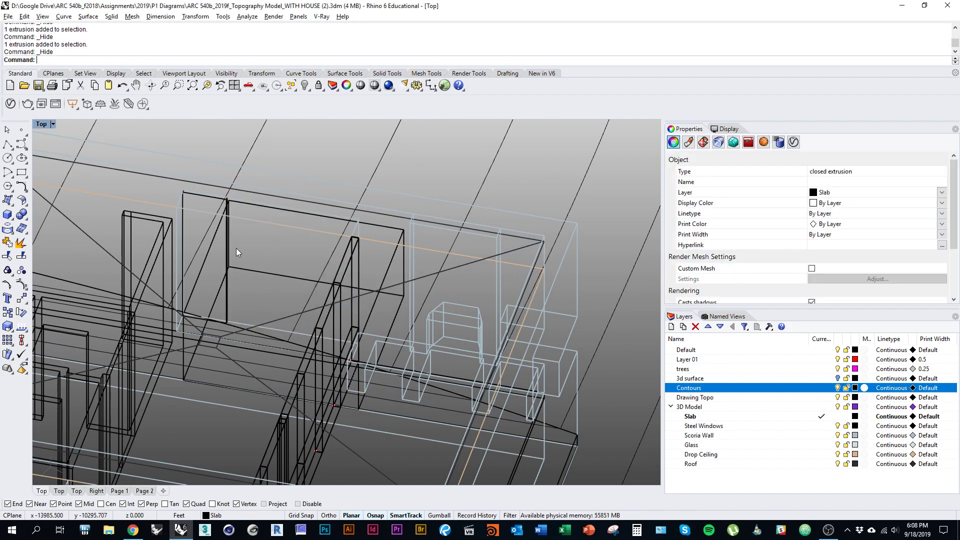
left_click(228, 266)
key("ctrl+h")
scroll(254, 265, "down", 4)
left_click_drag(253, 265, 285, 244)
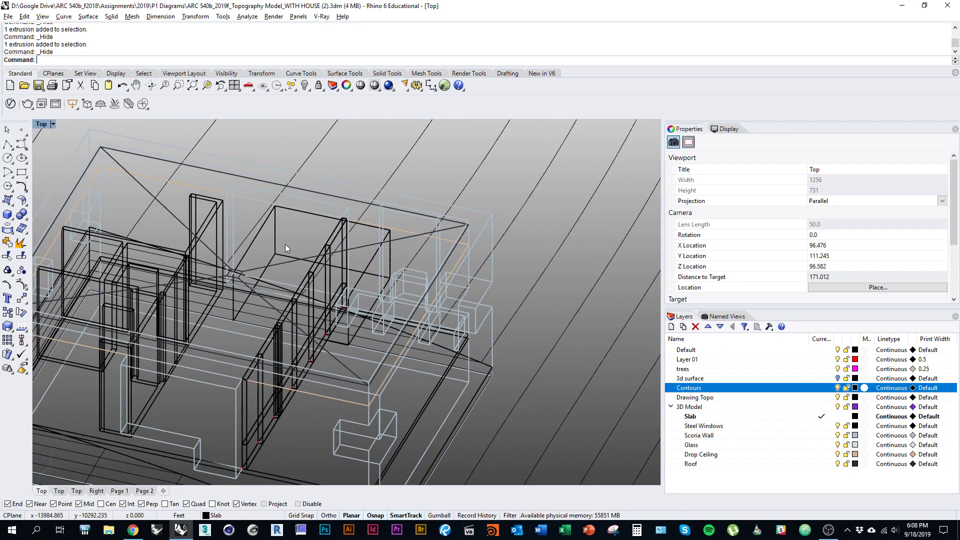
Turn off the Drop Ceiling layer and restore the named view Axon3.
left_click(839, 454)
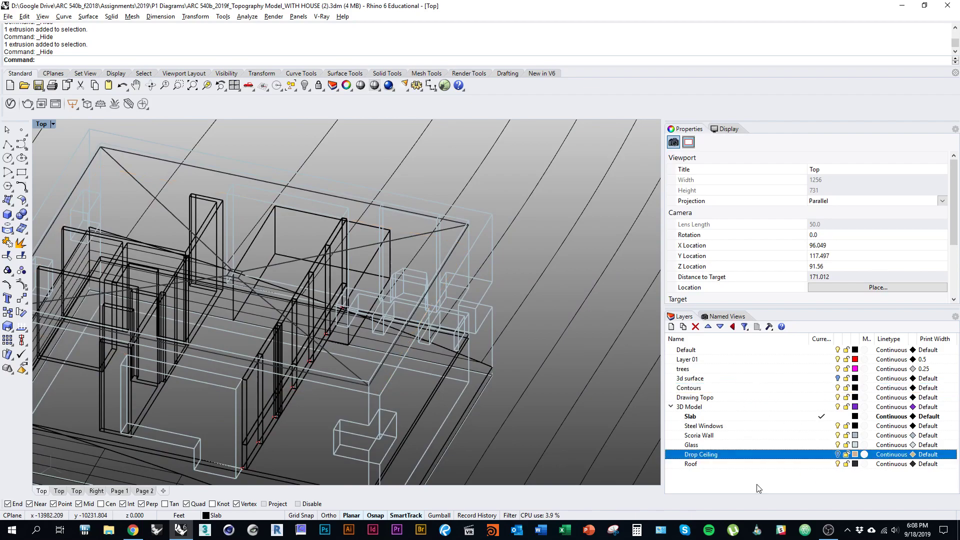
scroll(445, 378, "down", 2)
left_click_drag(446, 378, 413, 381)
scroll(292, 301, "up", 7)
left_click_drag(293, 304, 440, 320)
left_click(721, 317)
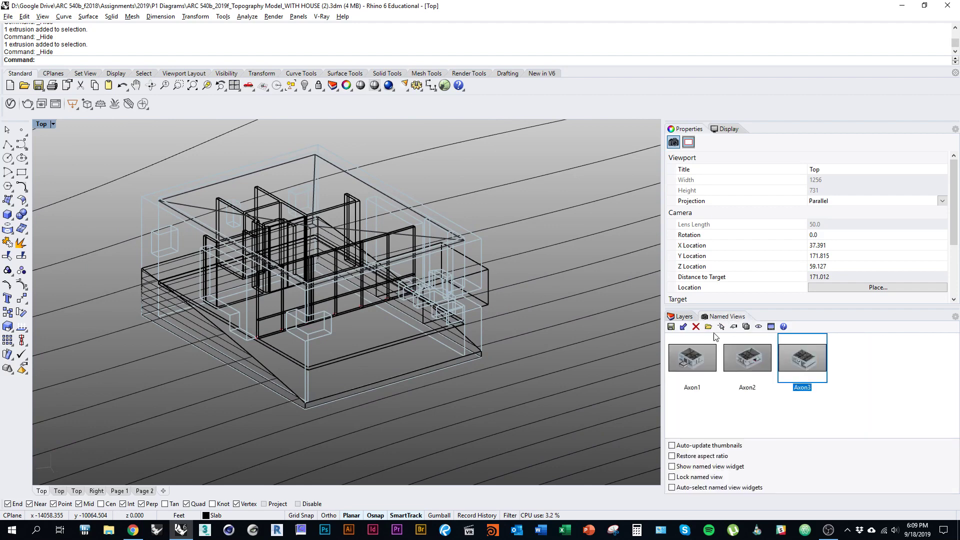
double_click(800, 368)
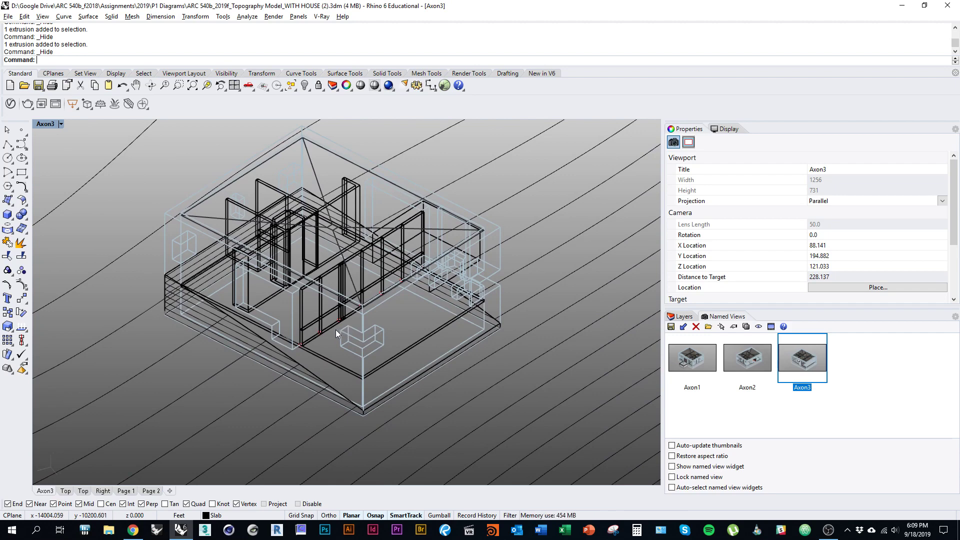
type("elCrv")
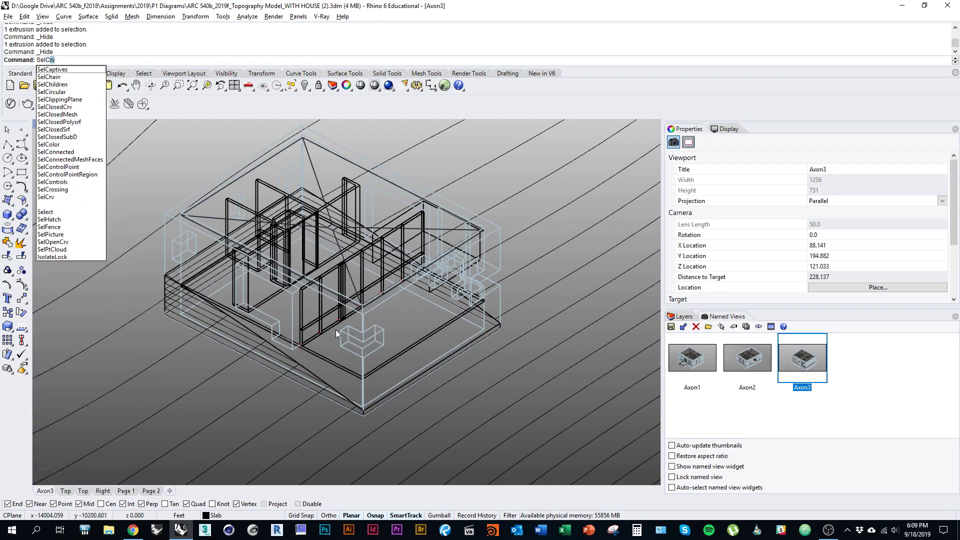
key("Return")
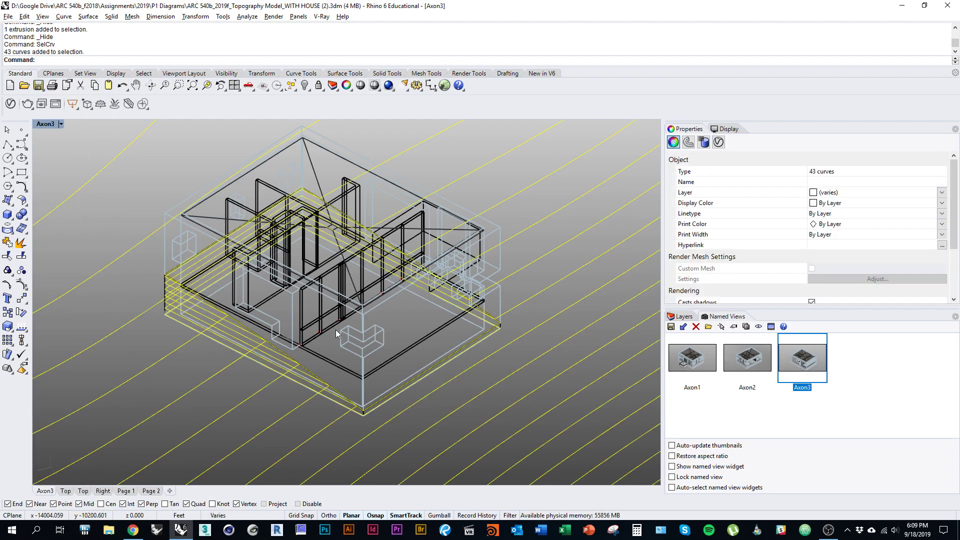
left_click_drag(444, 304, 375, 197)
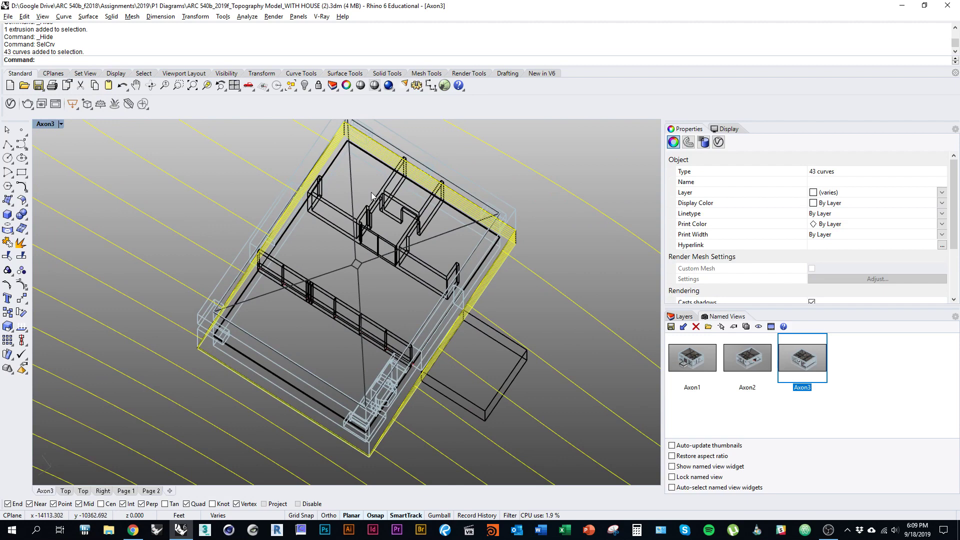
left_click(684, 316)
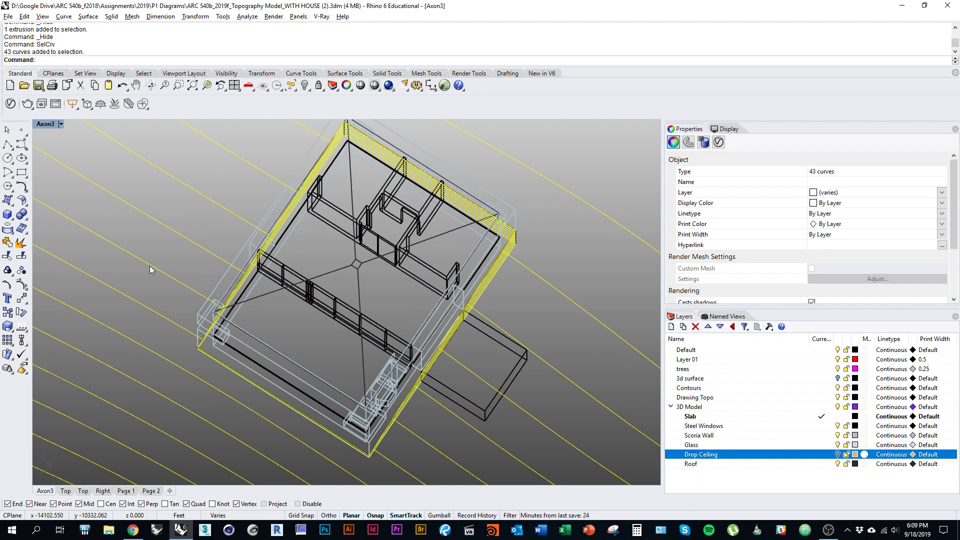
left_click_drag(237, 348, 408, 315)
scroll(319, 342, "down", 4)
left_click_drag(375, 367, 329, 368)
key("Escape")
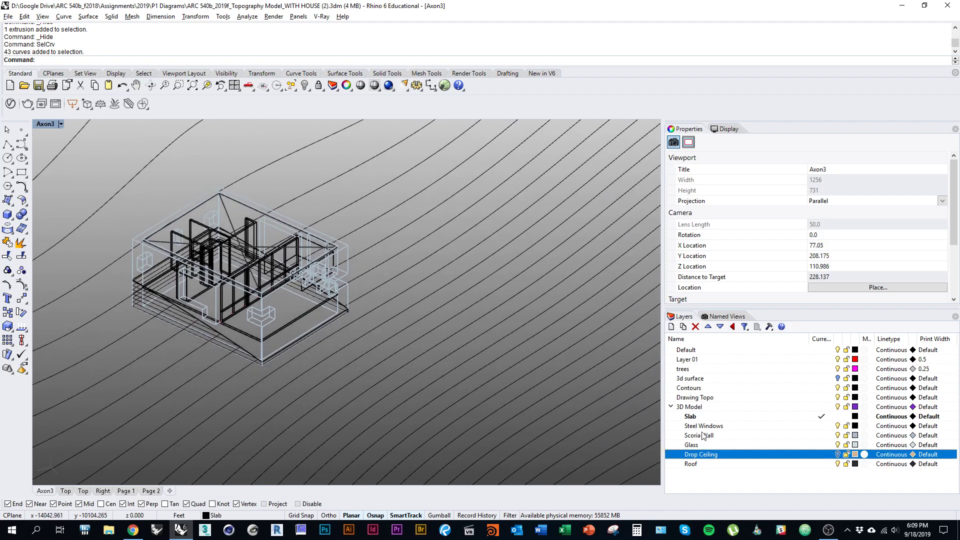
Restore the named view Axon3 and window-select the whole house together with the surrounding contours.
left_click(726, 316)
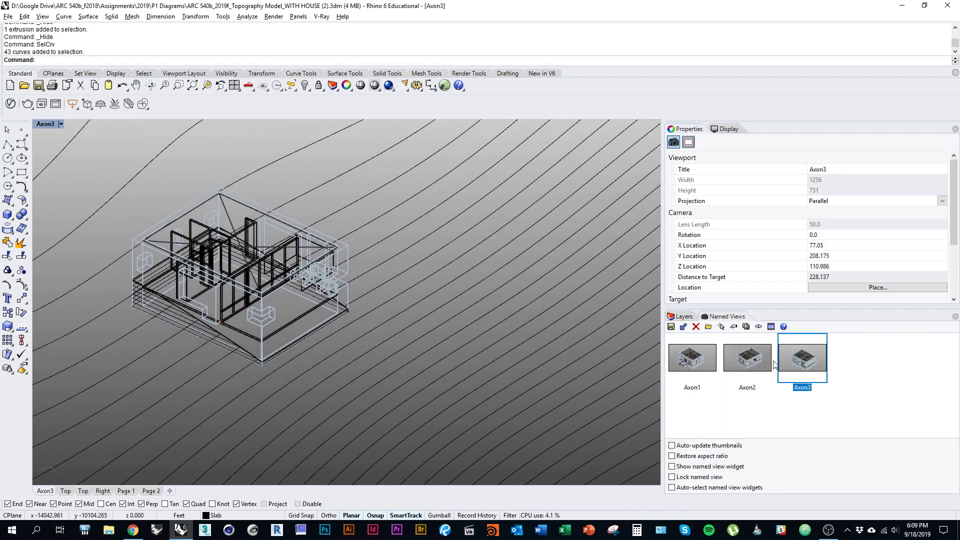
double_click(809, 370)
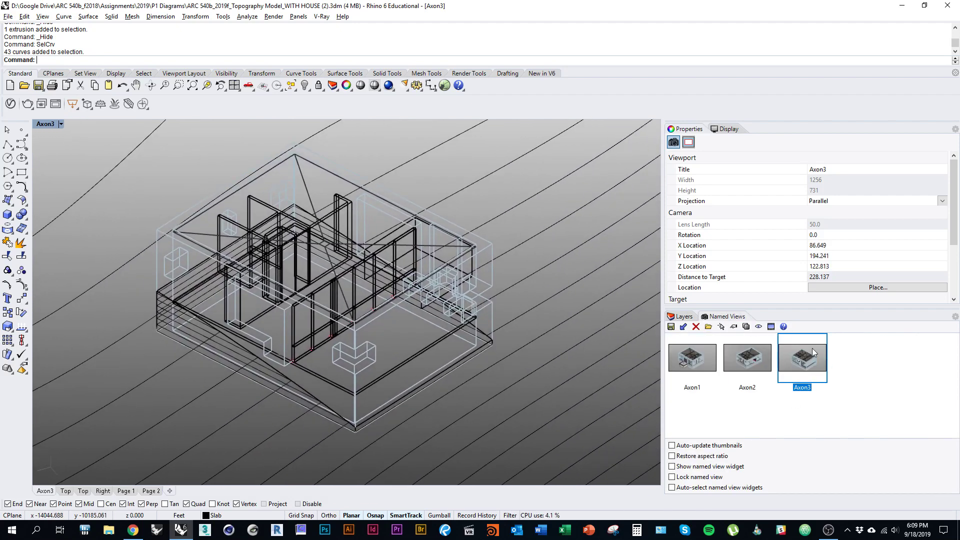
left_click_drag(431, 340, 427, 316)
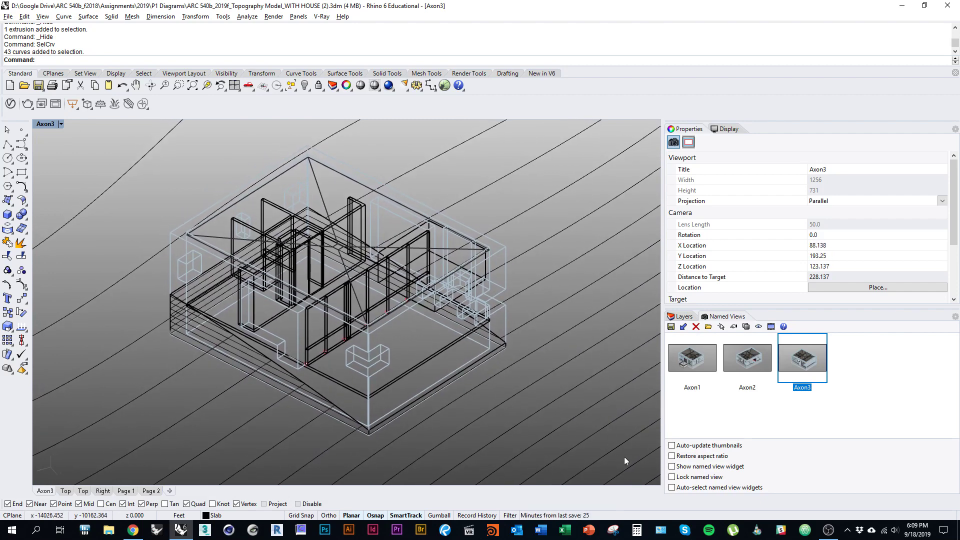
left_click_drag(648, 477, 40, 137)
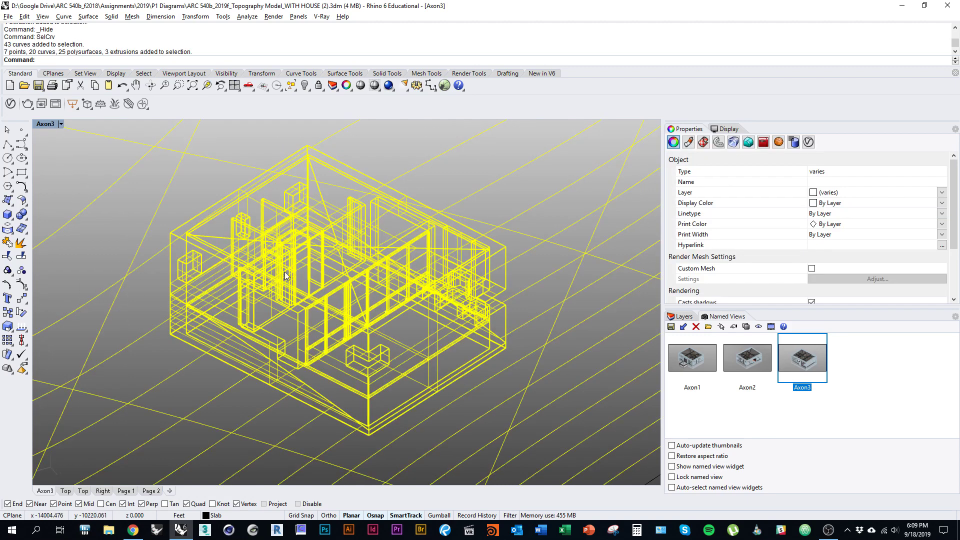
Add the remaining unselected contour lines on both sides of the house to the selection one by one.
scroll(283, 258, "down", 3)
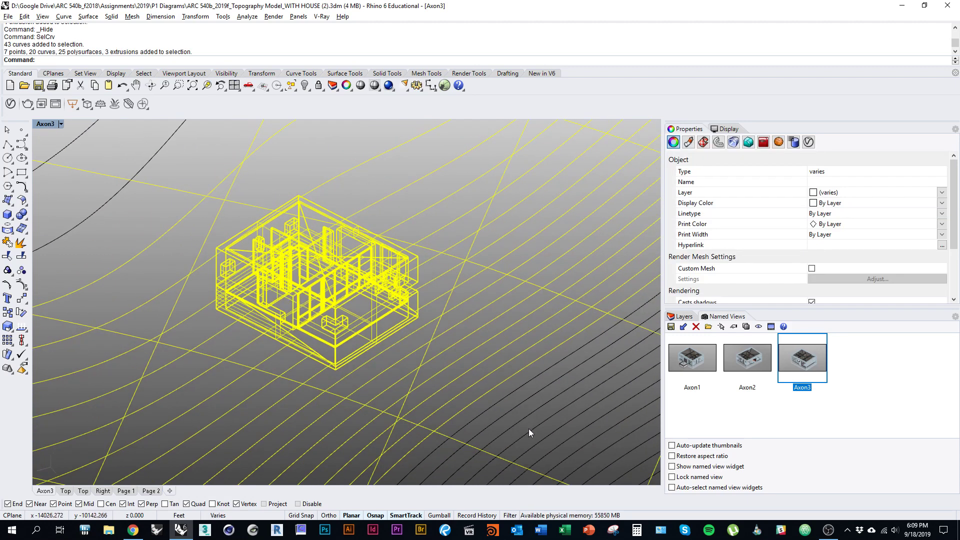
left_click_drag(530, 427, 493, 412)
key("ctrl+z")
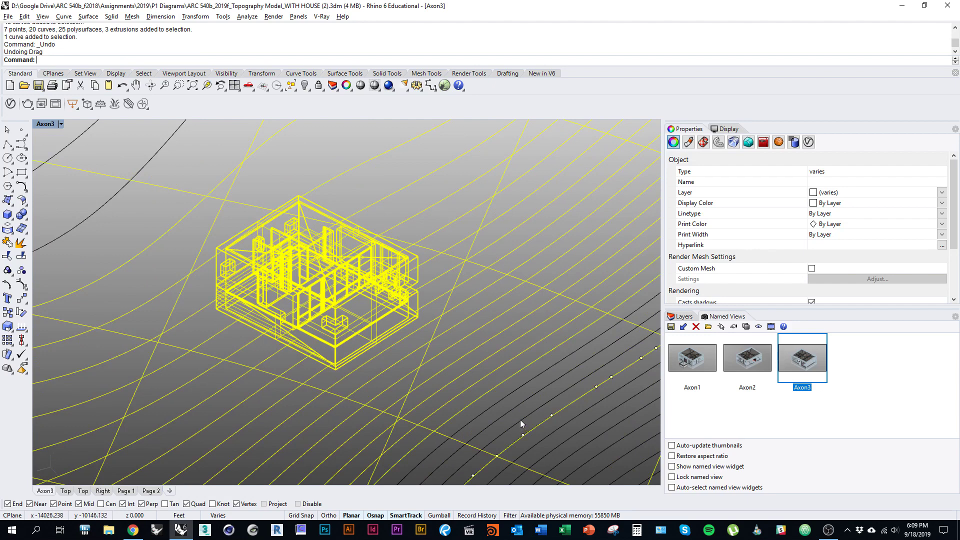
left_click(517, 417, "shift")
left_click(513, 415, "shift")
left_click(502, 401, "shift")
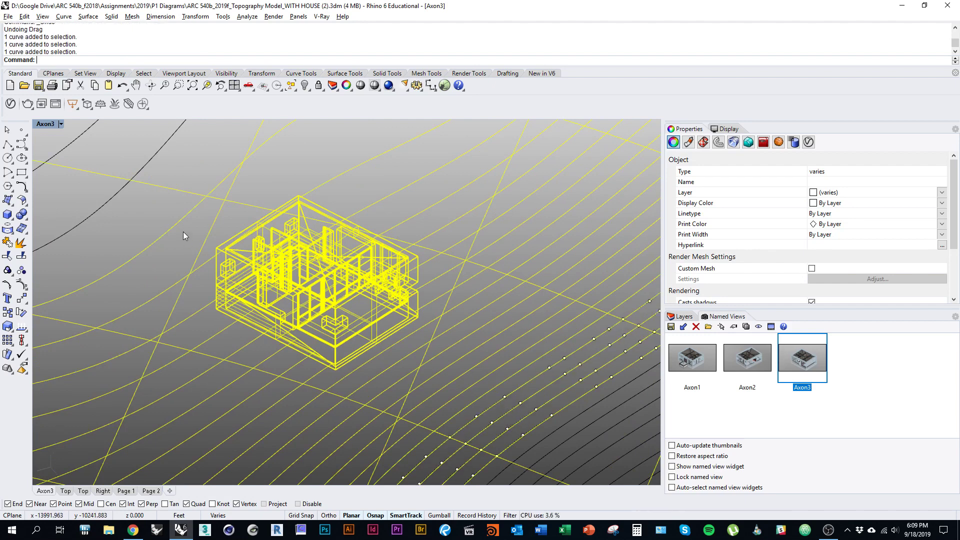
left_click(114, 199, "shift")
left_click(565, 434, "shift")
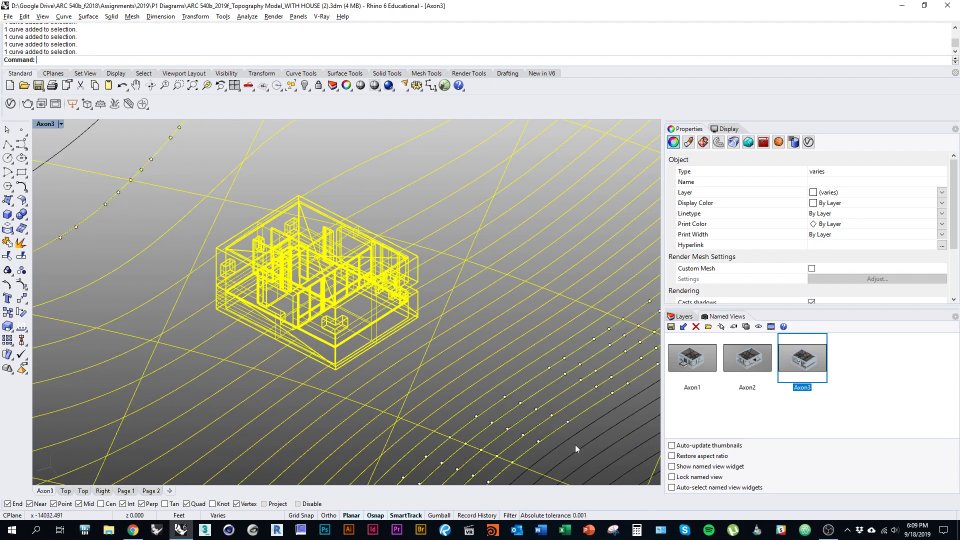
left_click(576, 441, "shift")
left_click(582, 447, "shift")
left_click(600, 467, "shift")
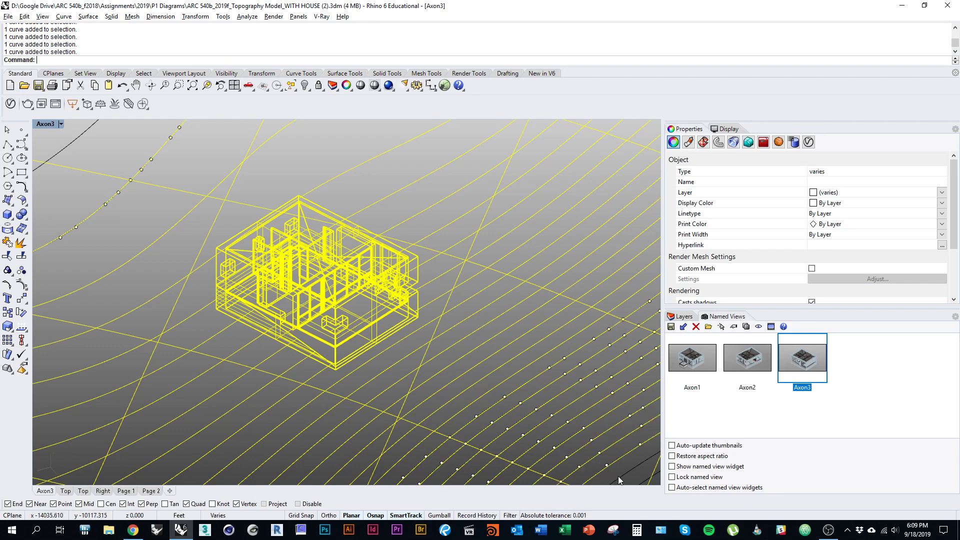
left_click(70, 143, "shift")
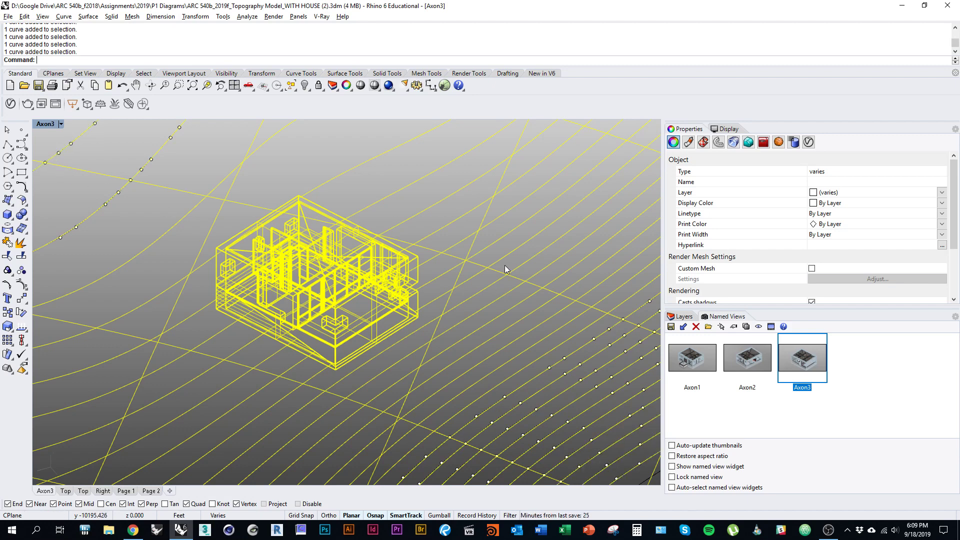
left_click(645, 483, "shift")
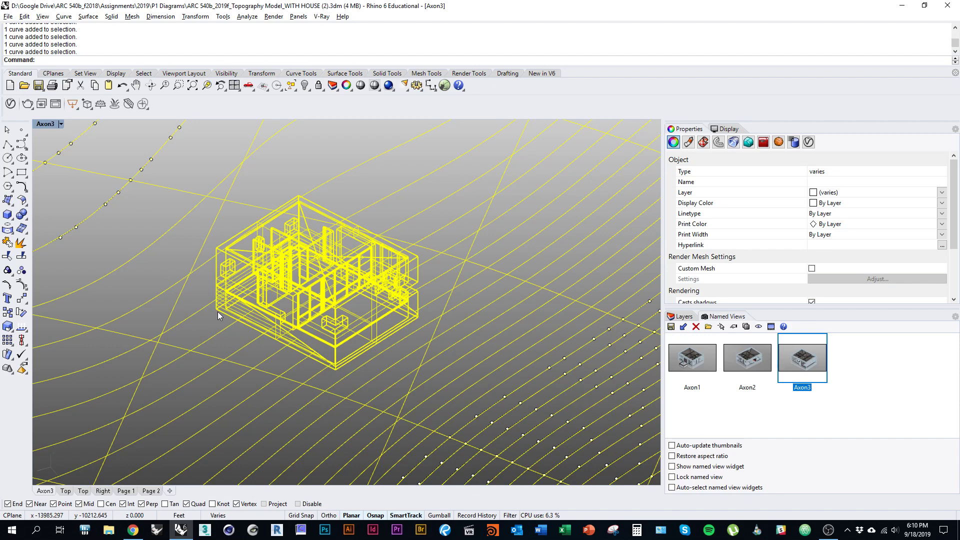
Run Make2D on the selection from the Axon3 view, maintaining source layers, with scene silhouette off and hidden lines and group output on.
type("Make2D")
key("Return")
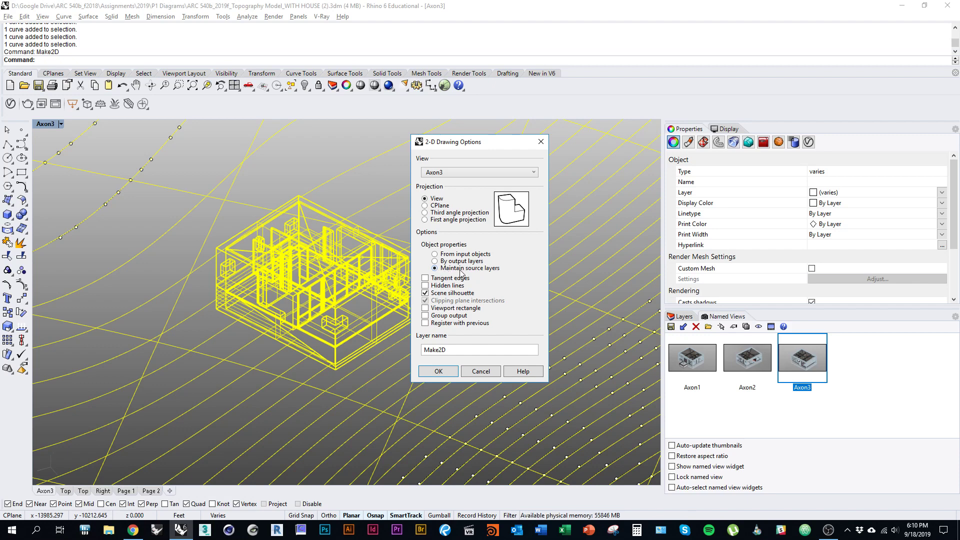
left_click(425, 294)
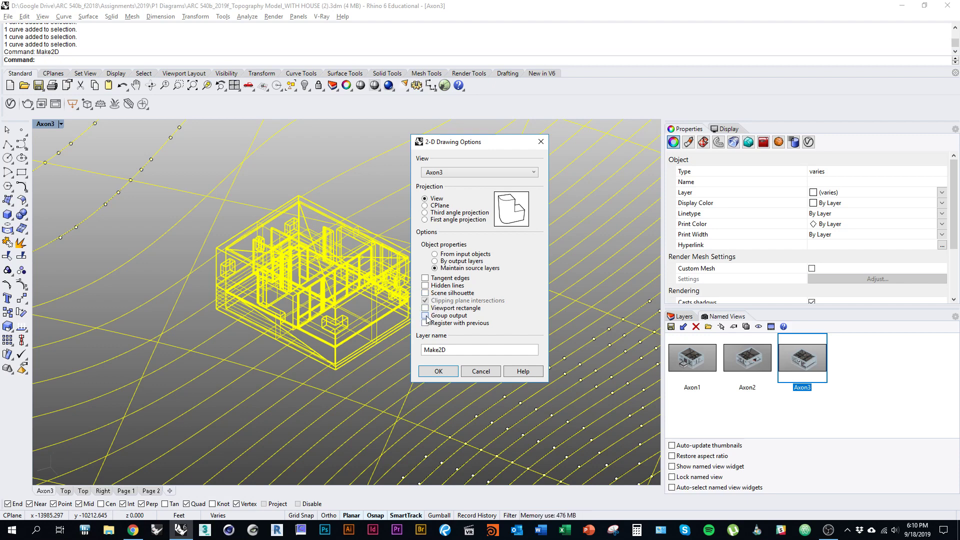
left_click(426, 287)
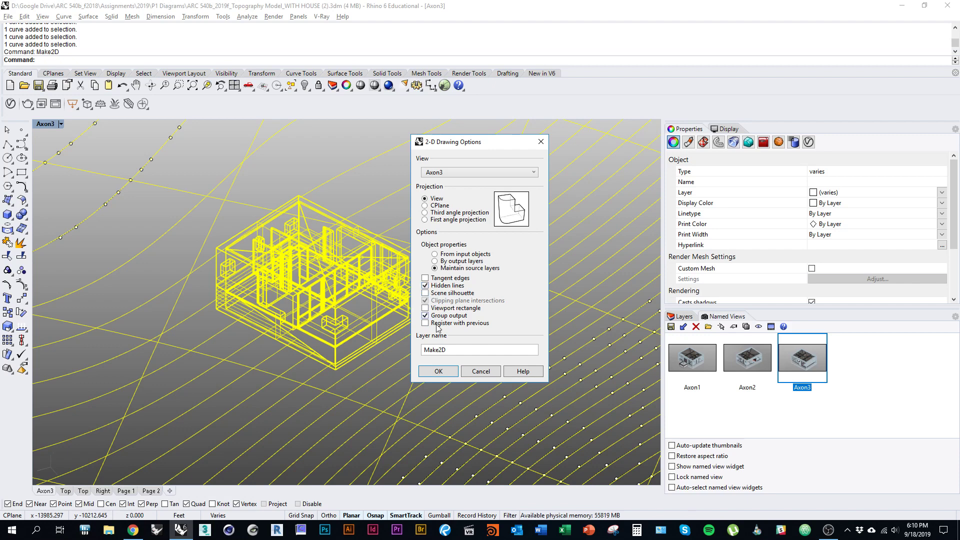
left_click(438, 373)
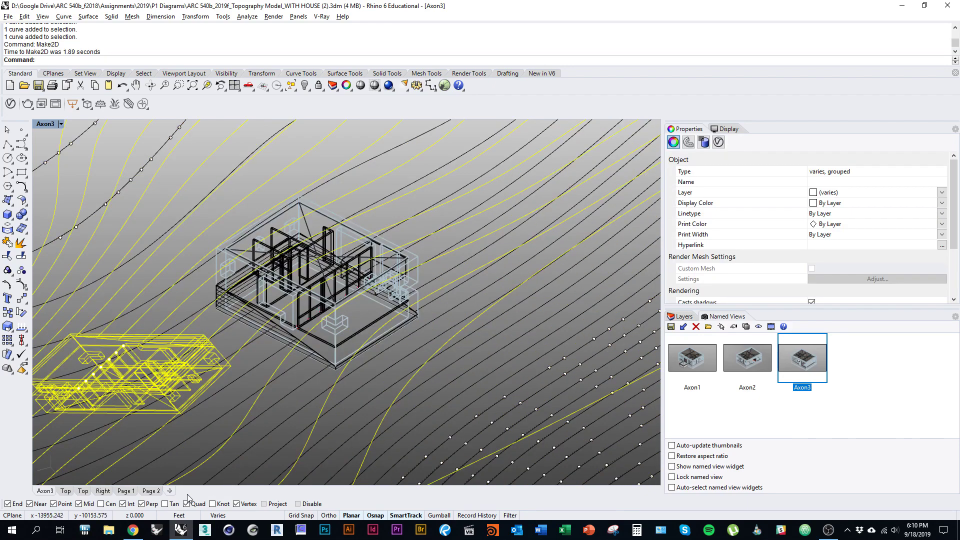
In the Top view, move the grouped 2D drawing well clear of the original terrain.
left_click(65, 491)
scroll(265, 340, "down", 4)
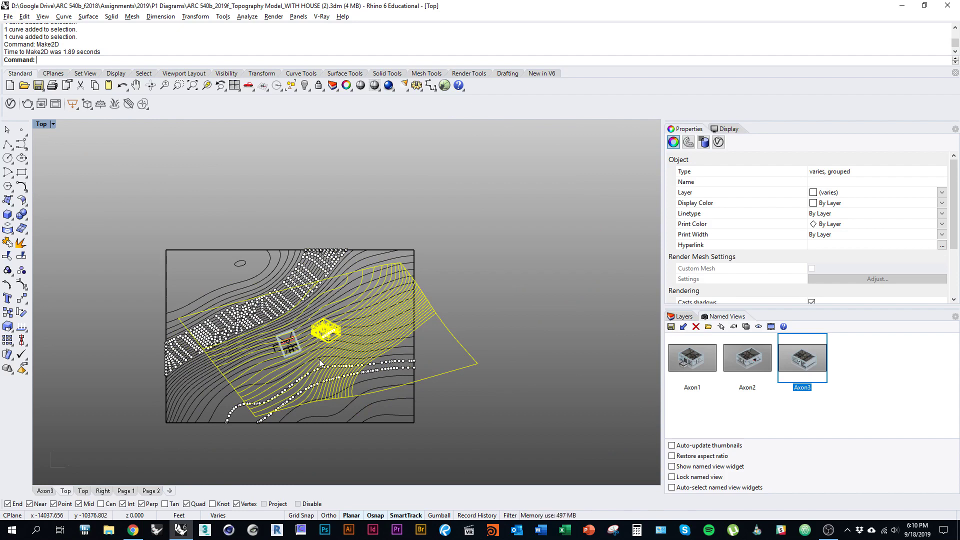
key("Return")
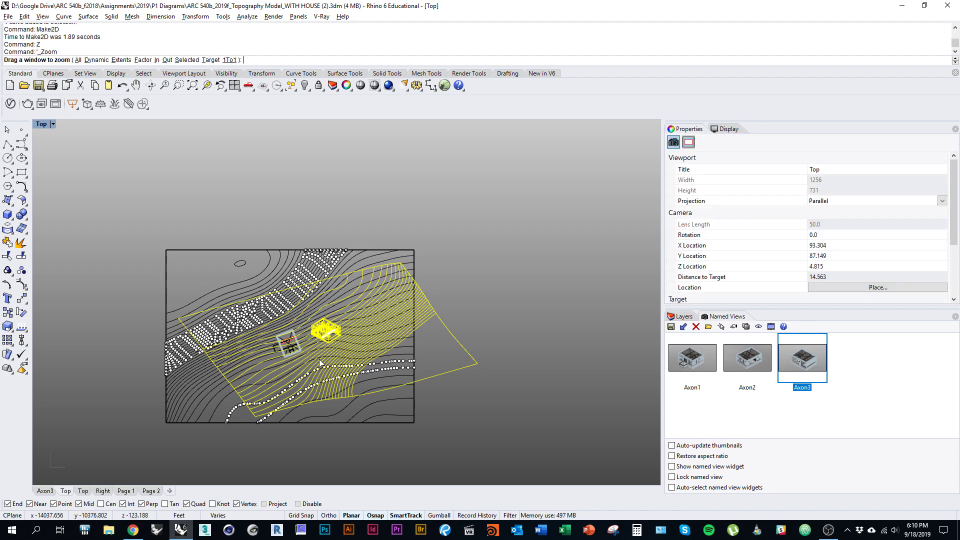
type("s")
key("Return")
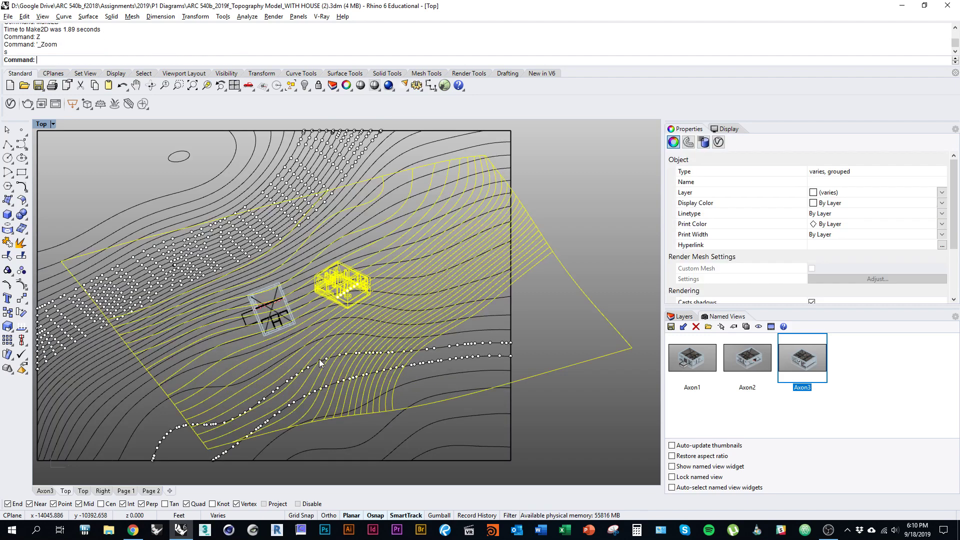
scroll(504, 321, "down", 1)
scroll(505, 321, "down", 4)
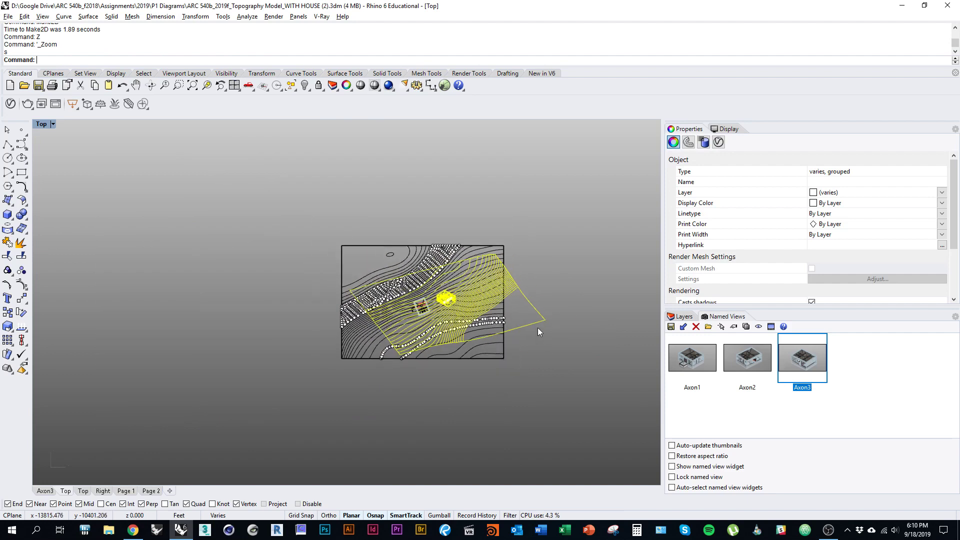
mouse_move(534, 322)
left_mouse_down()
mouse_move(425, 352)
mouse_move(265, 357)
mouse_move(201, 383)
left_mouse_up()
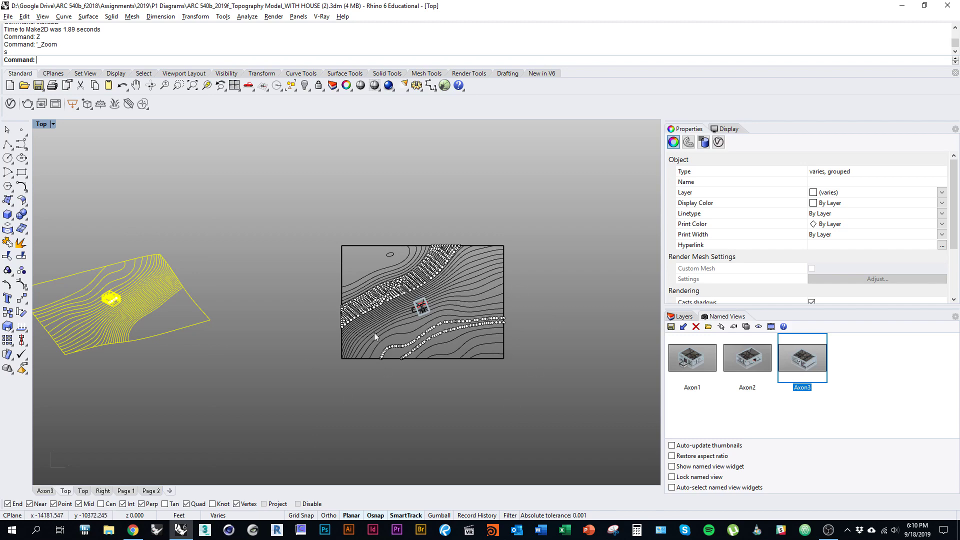
Deselect the 2D drawing, frame its house, and turn off the gradient background with GradientView.
scroll(265, 360, "up", 5)
left_click(389, 386)
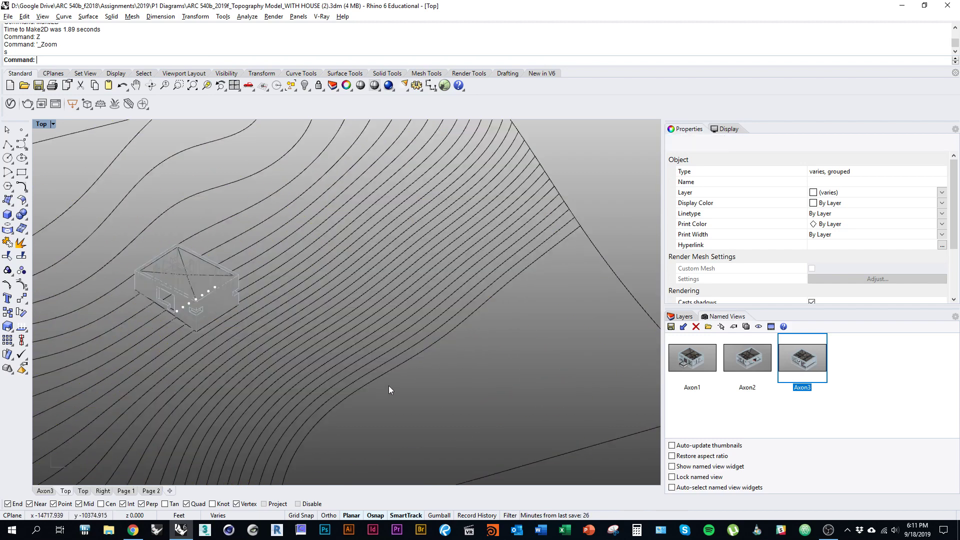
scroll(389, 386, "up", 6)
left_click_drag(297, 344, 350, 312)
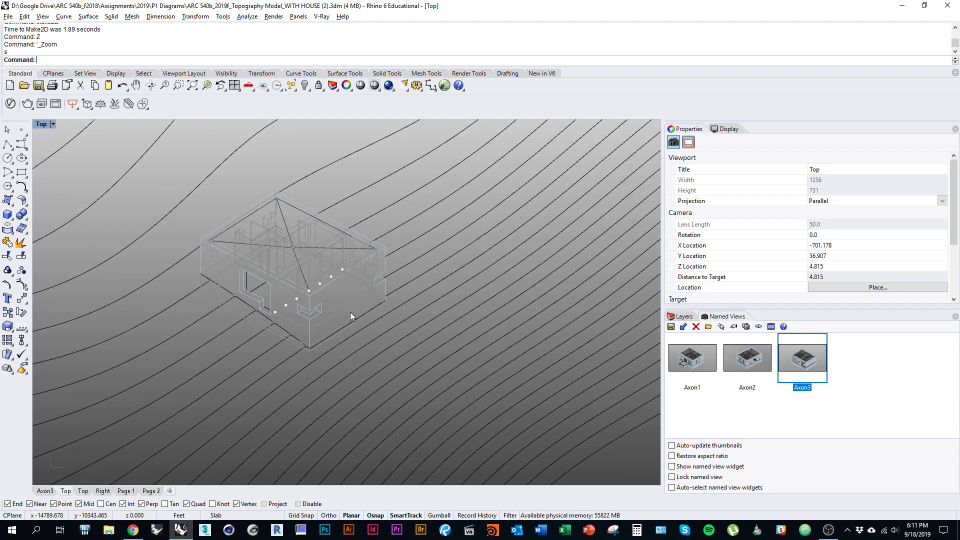
type("Gradie")
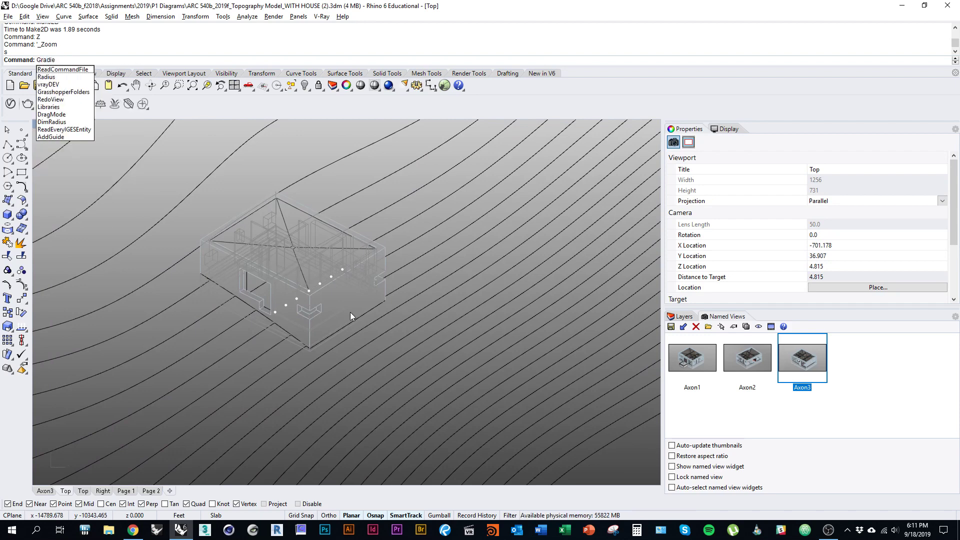
type("ntview")
key("Return")
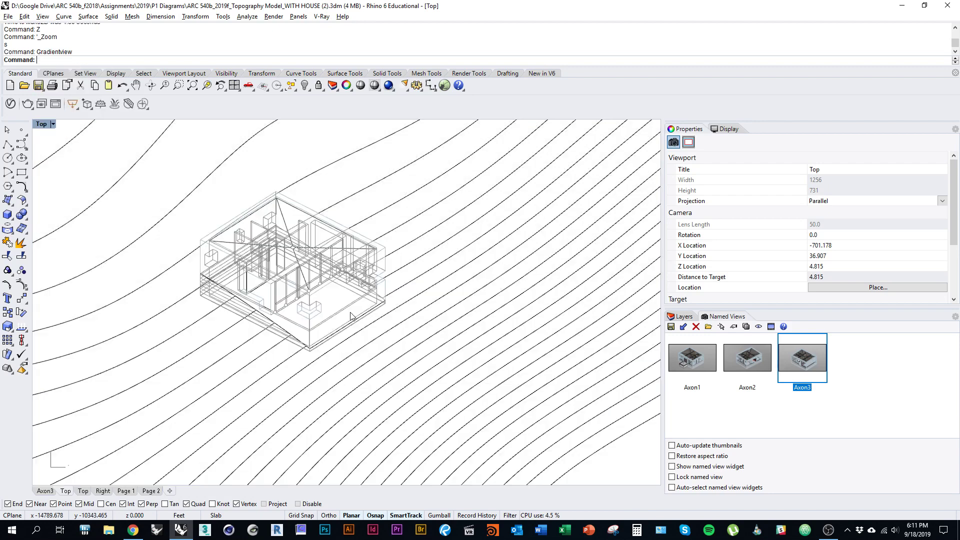
Turn on Print Preview for the Top view to show the 2D drawing's line weights.
scroll(362, 305, "up", 5)
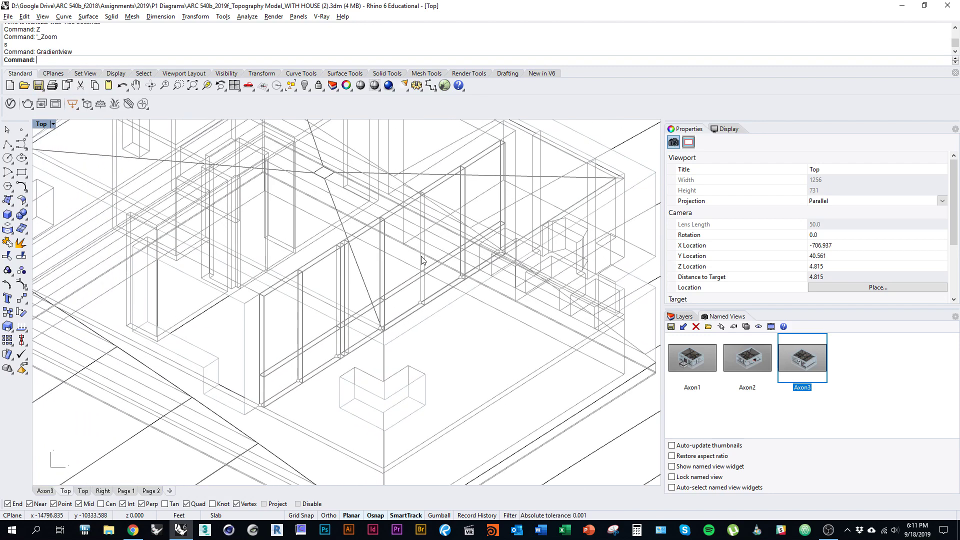
left_click(52, 124)
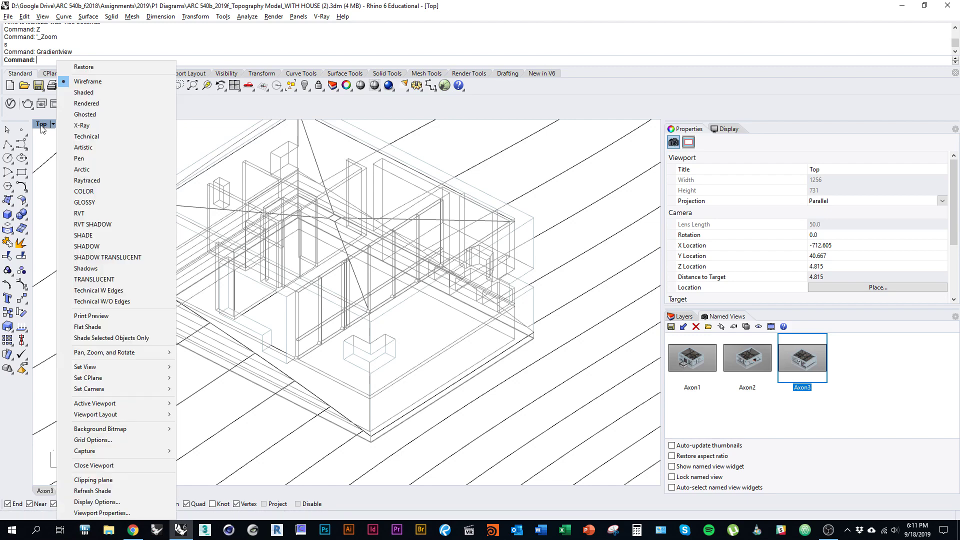
left_click(107, 316)
left_click_drag(314, 329, 296, 346)
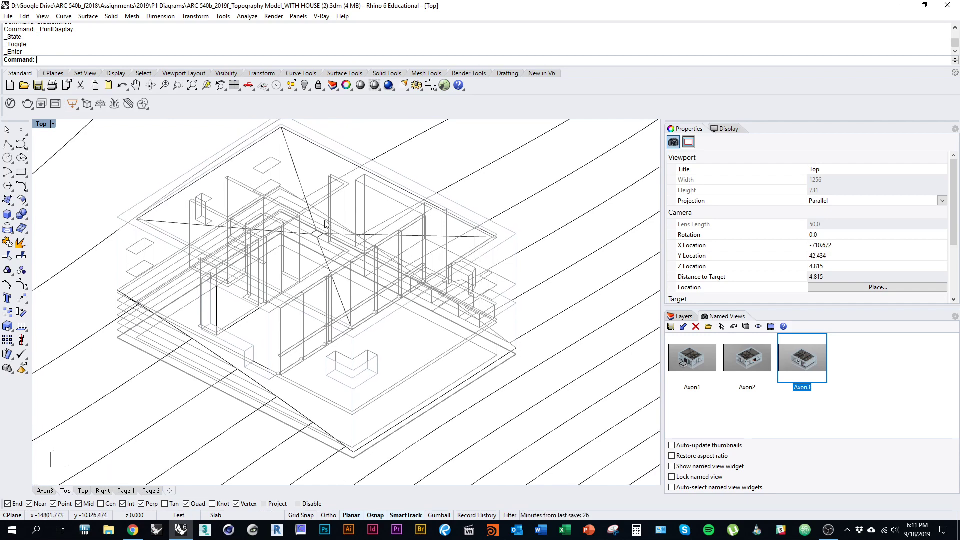
Show the layer list with the Make2D sublayers and dock it as a full-height column beside the viewport properties.
left_click(682, 318)
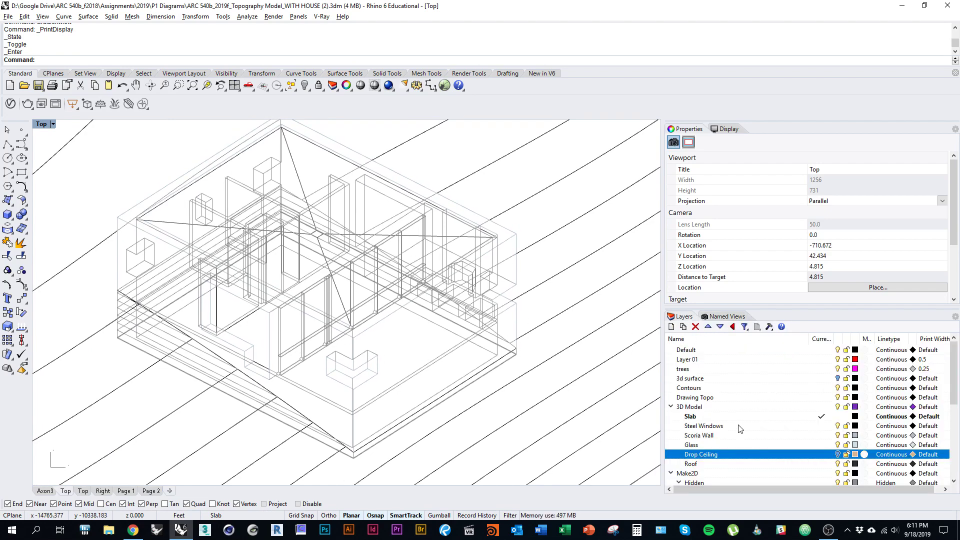
scroll(739, 427, "down", 4)
scroll(720, 390, "down", 1)
scroll(715, 385, "up", 1)
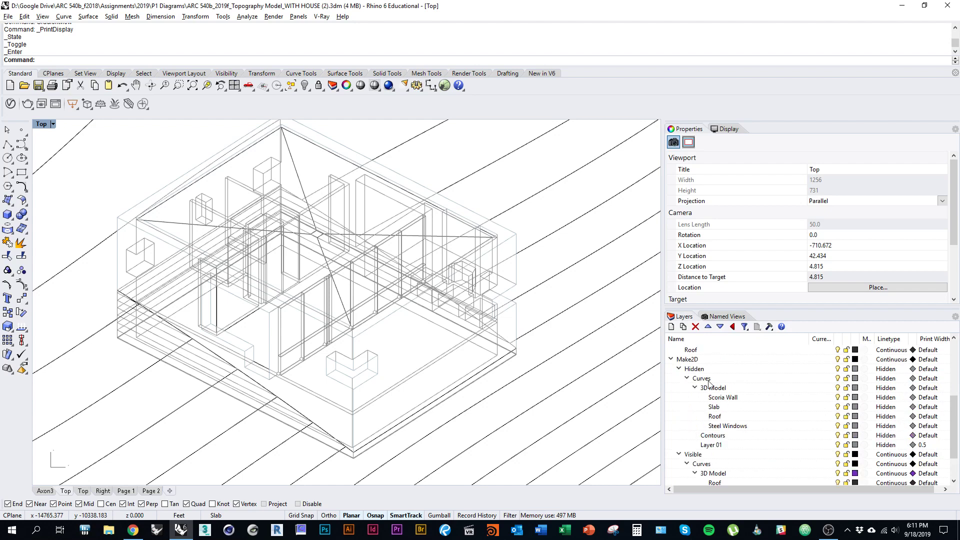
left_click_drag(753, 310, 710, 215)
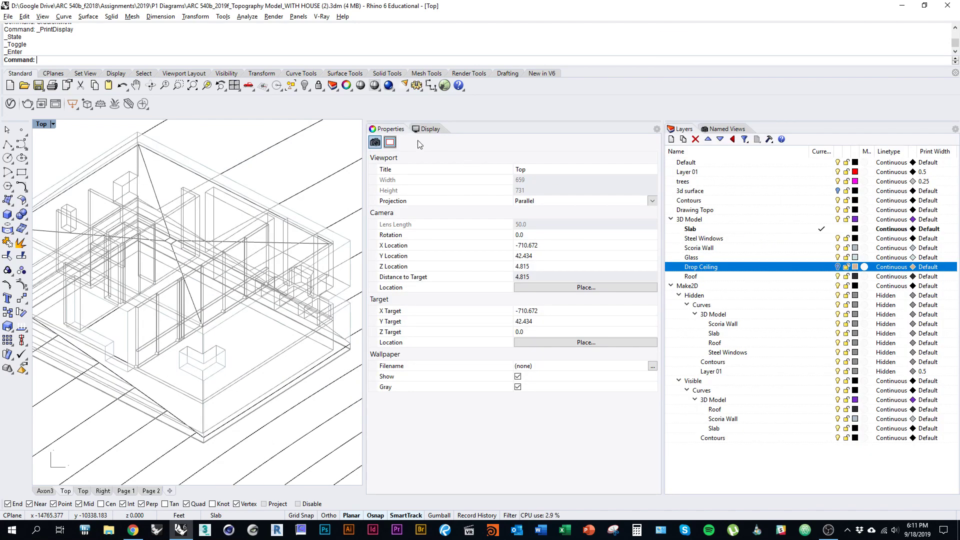
Stack a shortened viewport properties section above the layer list and collapse the 3D Model layer group.
left_click_drag(491, 123, 806, 150)
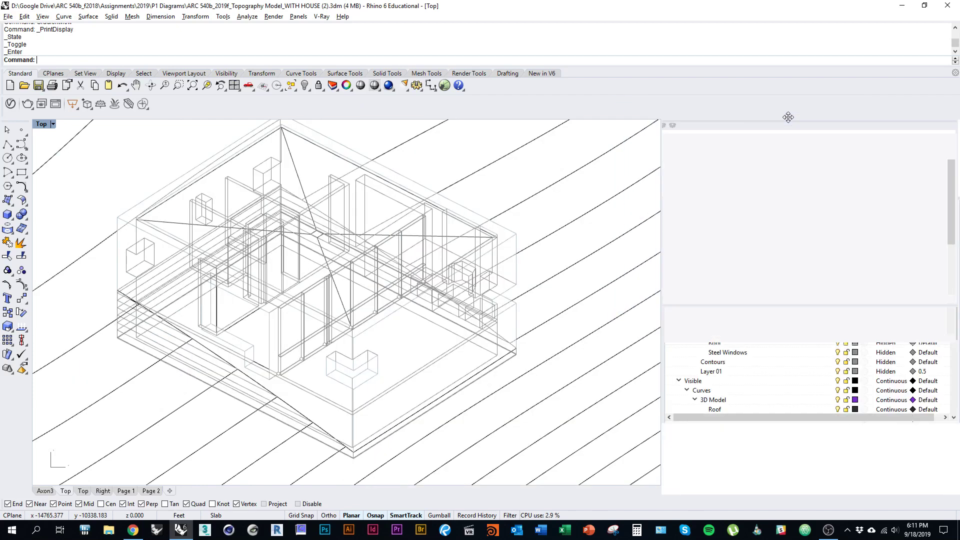
left_click_drag(791, 306, 790, 216)
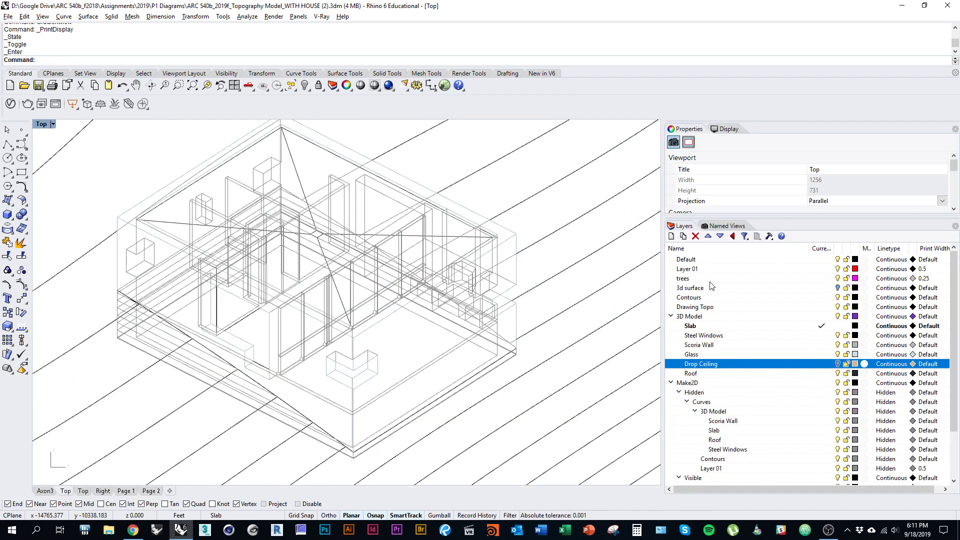
scroll(703, 375, "down", 2)
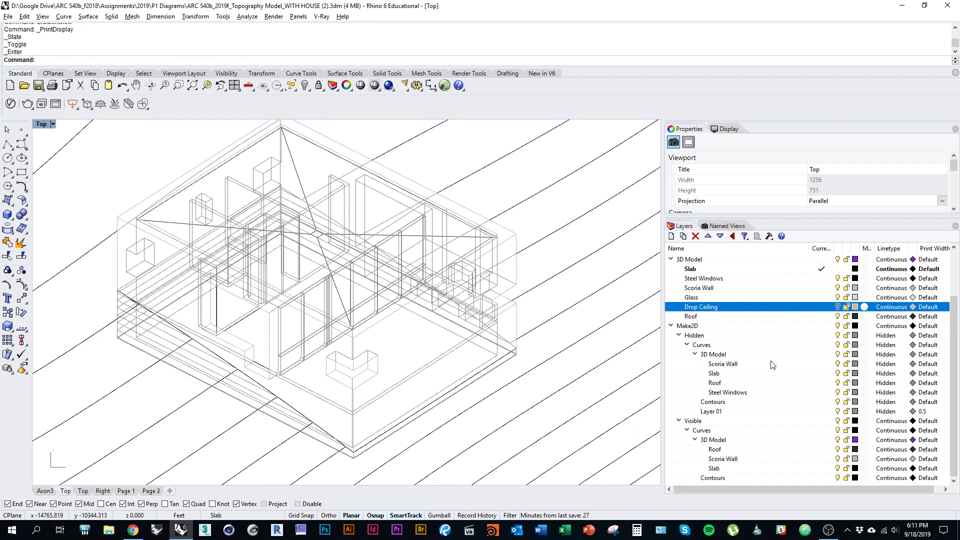
scroll(721, 354, "up", 2)
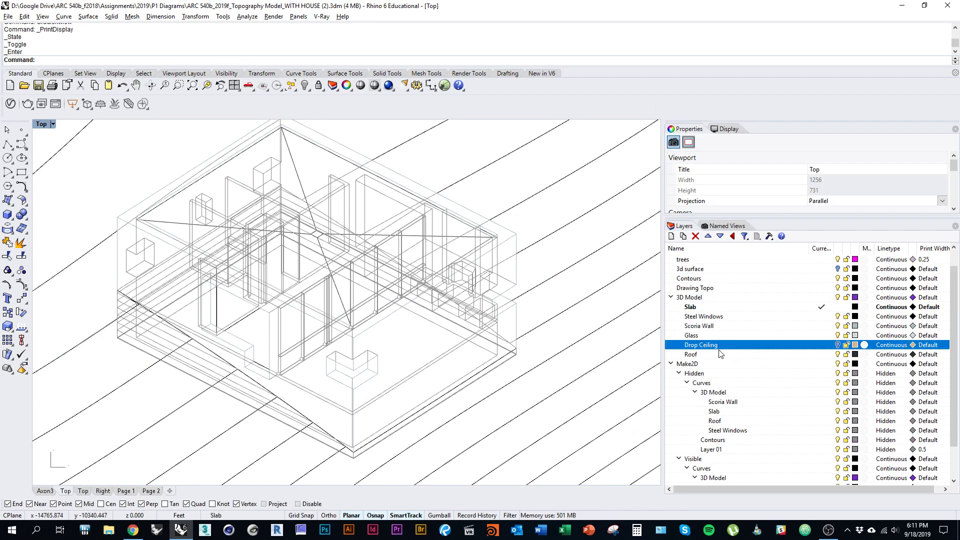
left_click(672, 297)
left_click(716, 299)
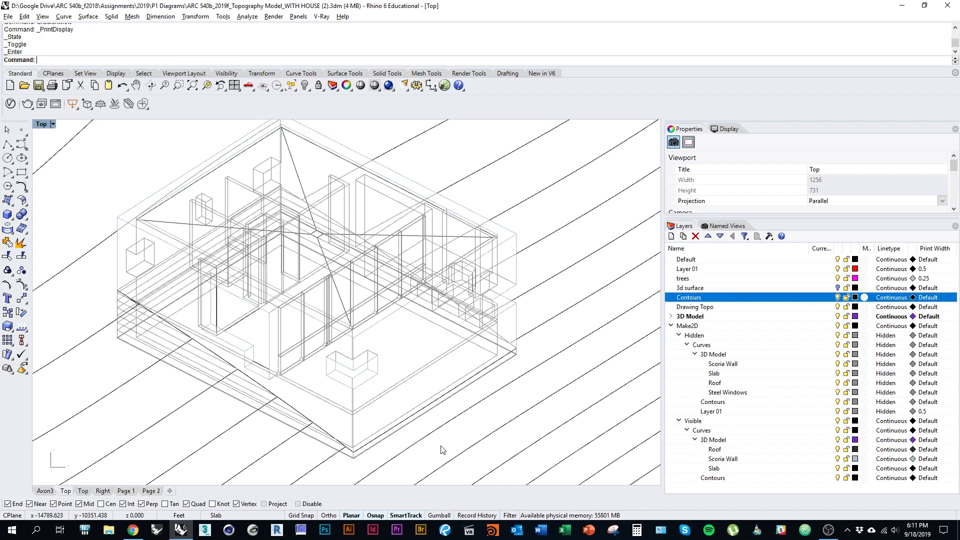
Examine the hidden contour lines overlapping the house in the 2D drawing, including its interior walls and corners.
left_click_drag(322, 453, 372, 425)
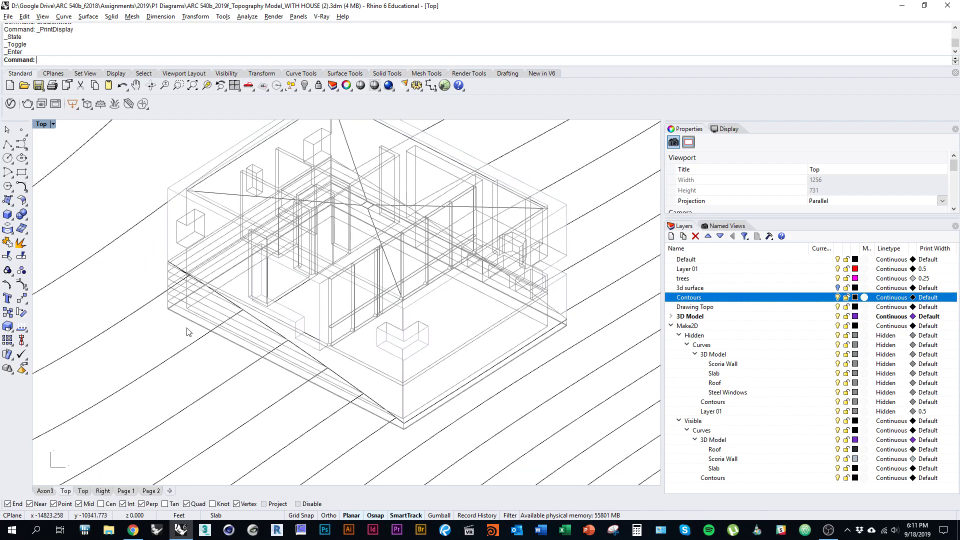
left_click_drag(188, 334, 164, 427)
left_click_drag(285, 301, 242, 263)
scroll(405, 275, "up", 2)
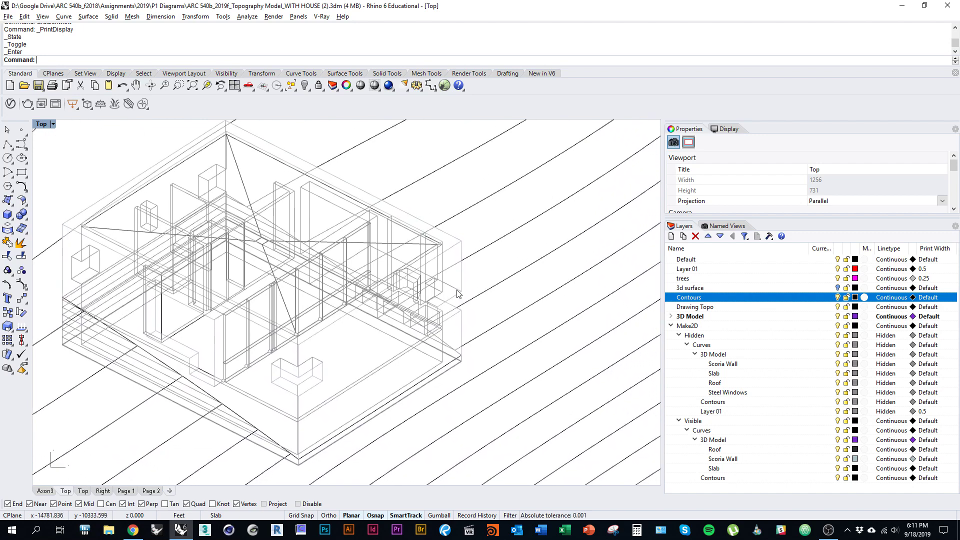
scroll(453, 258, "up", 4)
left_click_drag(404, 278, 394, 311)
left_click_drag(416, 261, 407, 291)
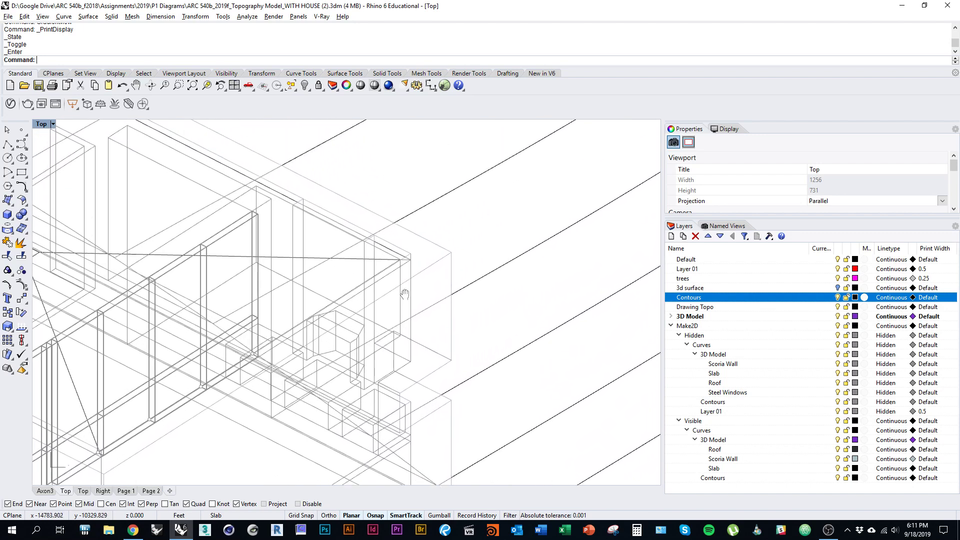
scroll(386, 253, "up", 5)
mouse_move(368, 248)
left_mouse_down()
mouse_move(365, 268)
mouse_move(431, 295)
left_mouse_up()
scroll(444, 279, "down", 5)
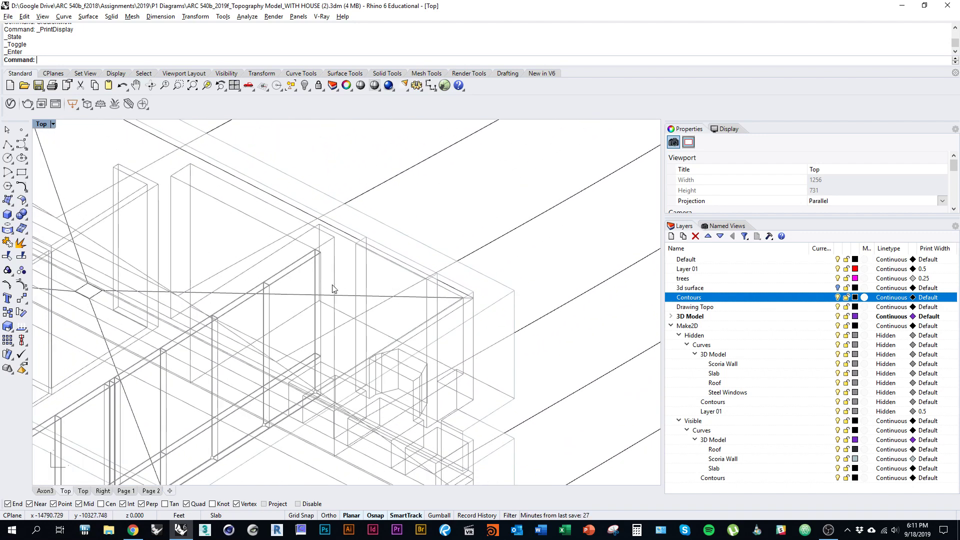
mouse_move(190, 262)
left_mouse_down()
mouse_move(371, 310)
mouse_move(320, 347)
mouse_move(386, 343)
mouse_move(393, 291)
mouse_move(422, 313)
mouse_move(320, 256)
left_mouse_up()
scroll(393, 292, "down", 2)
scroll(266, 230, "up", 4)
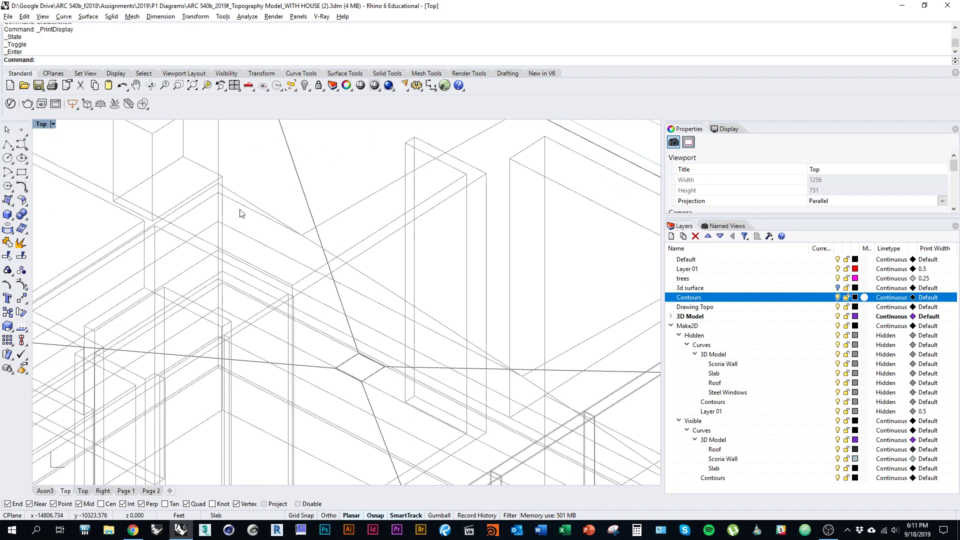
Select the grouped contour lines that cross the house in the 2D drawing, leaving out the one beyond its corner, and ungroup them.
left_click(245, 209)
scroll(251, 214, "down", 8)
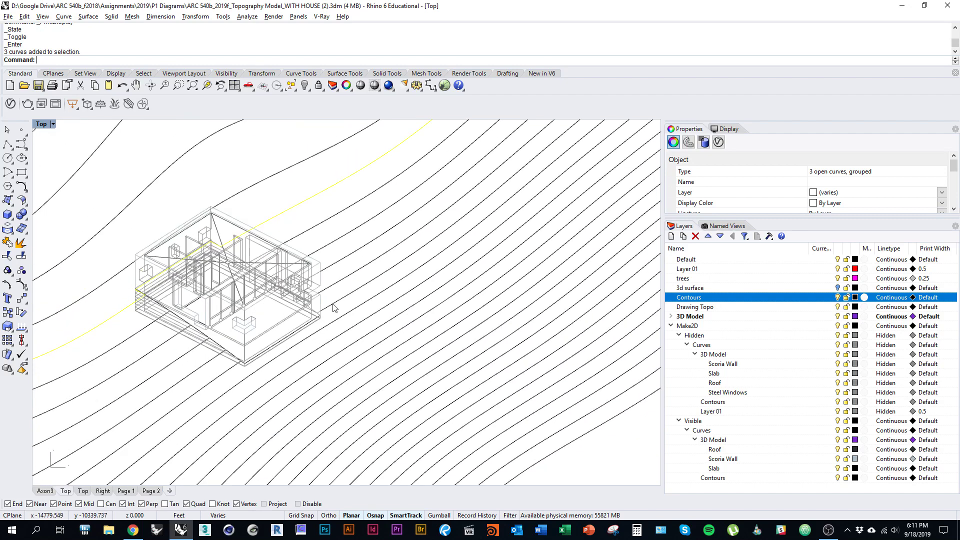
left_click_drag(366, 191, 366, 189)
left_click(397, 237, "shift")
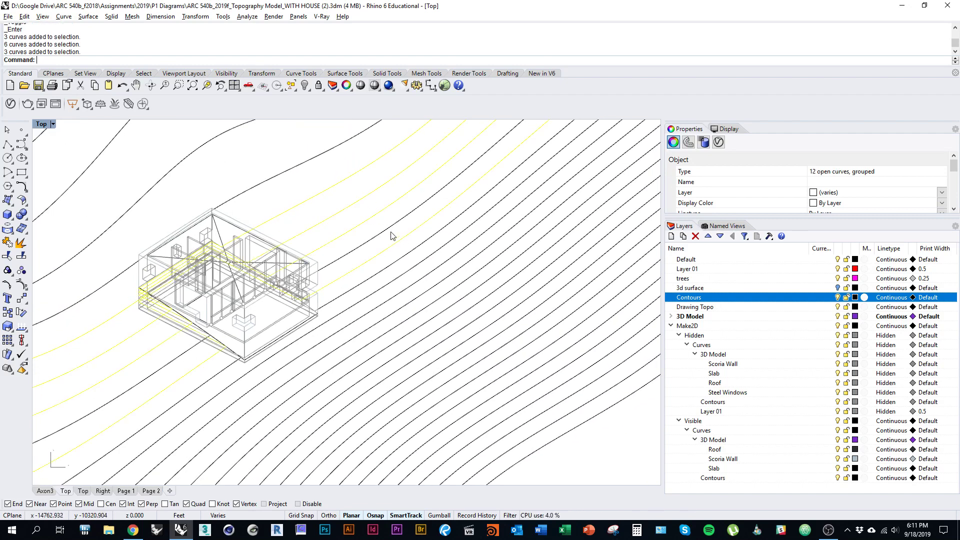
left_click(391, 224, "shift")
left_click(405, 254, "shift")
left_click(403, 274, "shift")
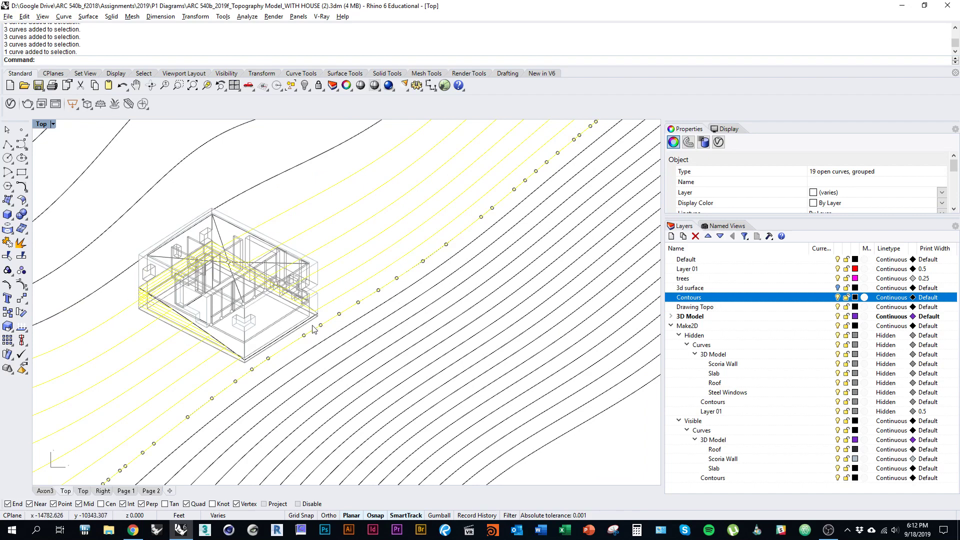
scroll(314, 330, "up", 3)
left_click_drag(217, 264, 246, 241)
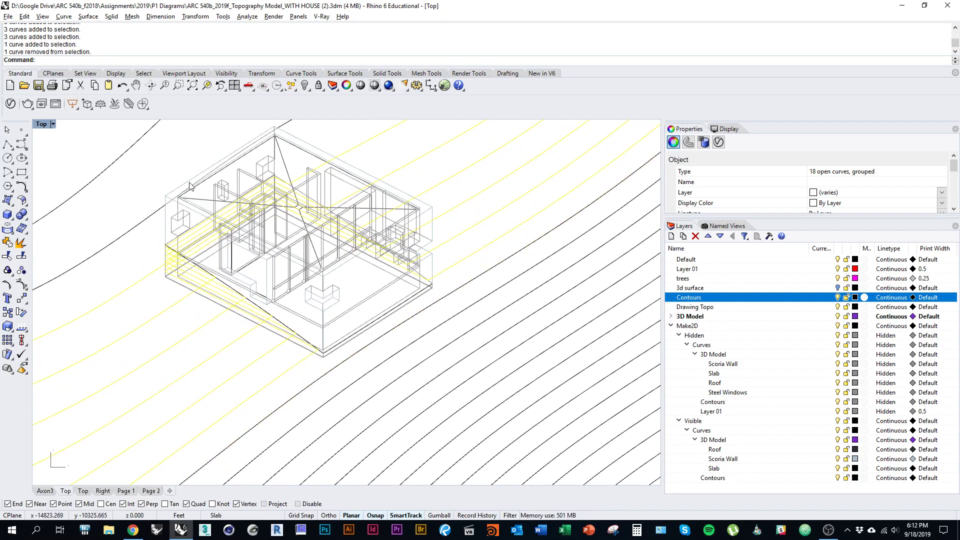
left_click_drag(407, 197, 386, 210)
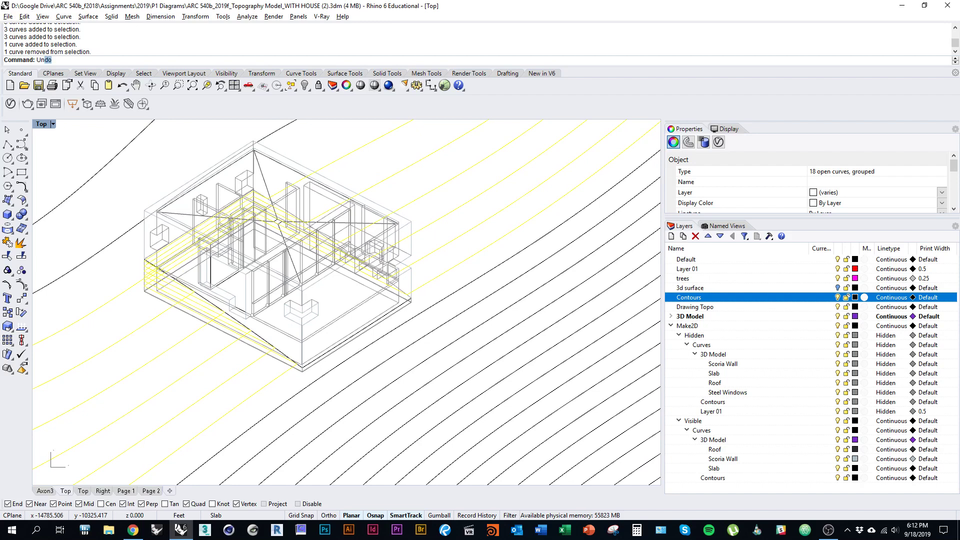
key("Escape")
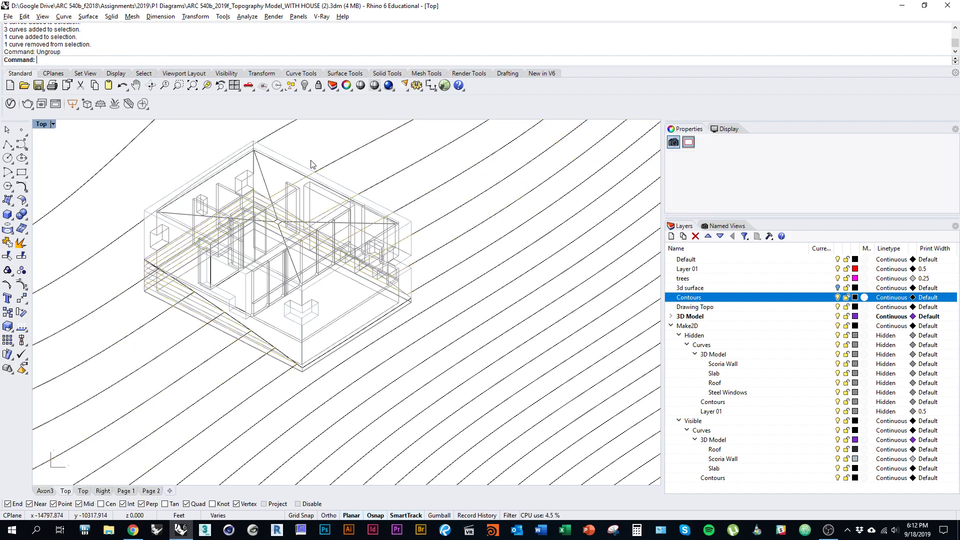
Select the six hidden contour lines running through the house and explode them into separate segments.
scroll(258, 195, "up", 6)
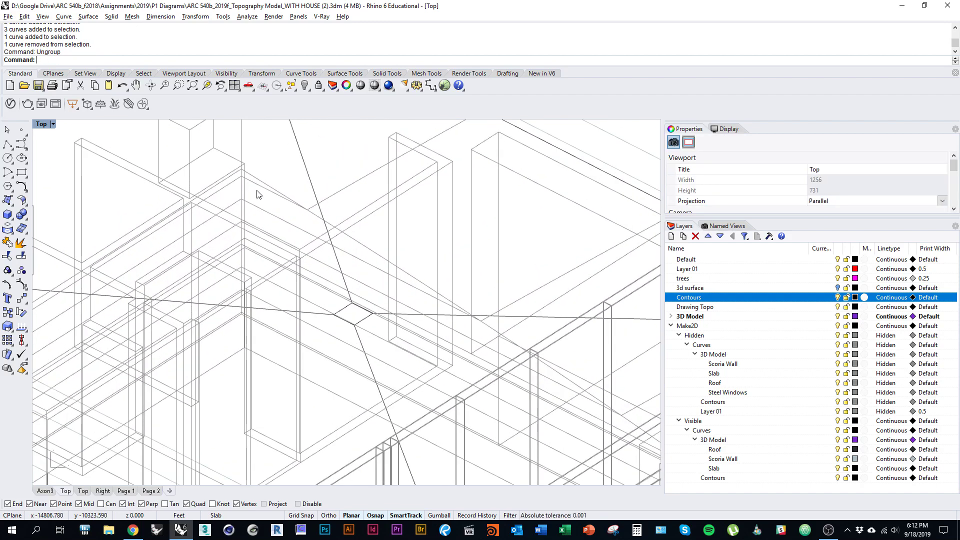
left_click(260, 192)
scroll(261, 195, "down", 5)
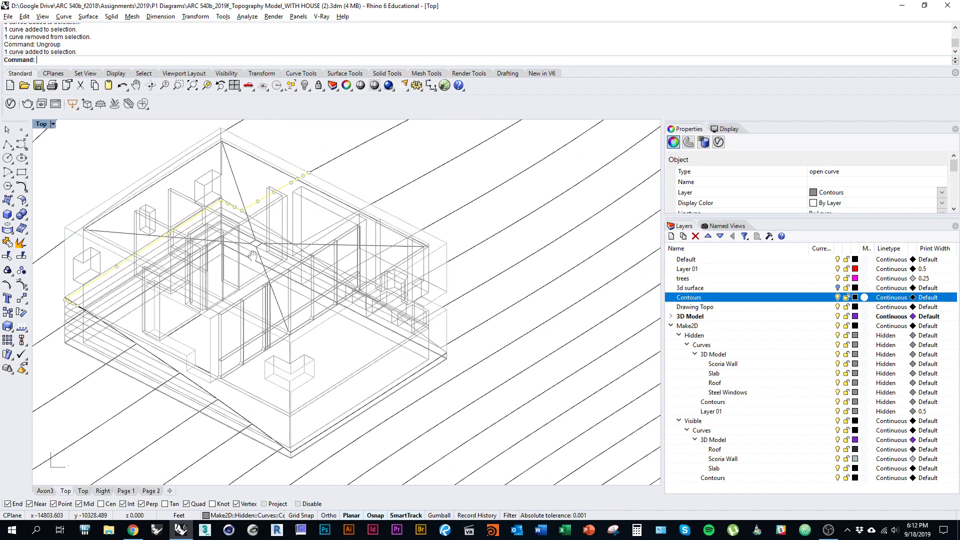
scroll(205, 201, "up", 4)
scroll(205, 201, "up", 2)
left_click(189, 207, "shift")
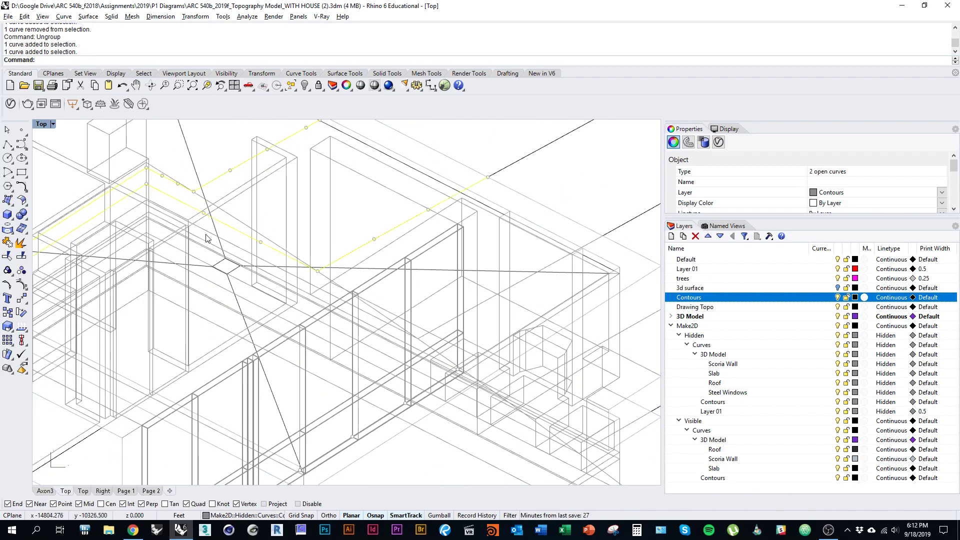
scroll(259, 255, "down", 4)
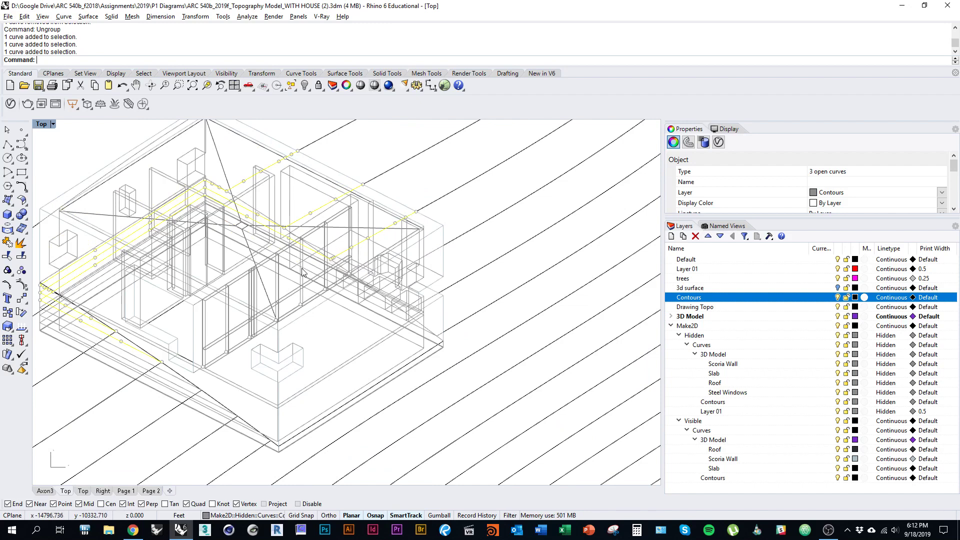
left_click_drag(384, 240, 419, 256)
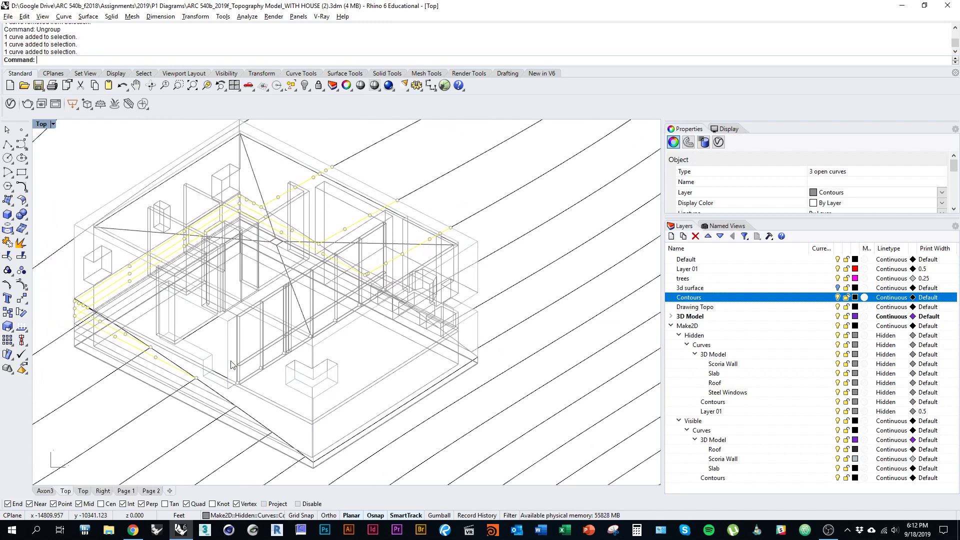
scroll(83, 272, "up", 4)
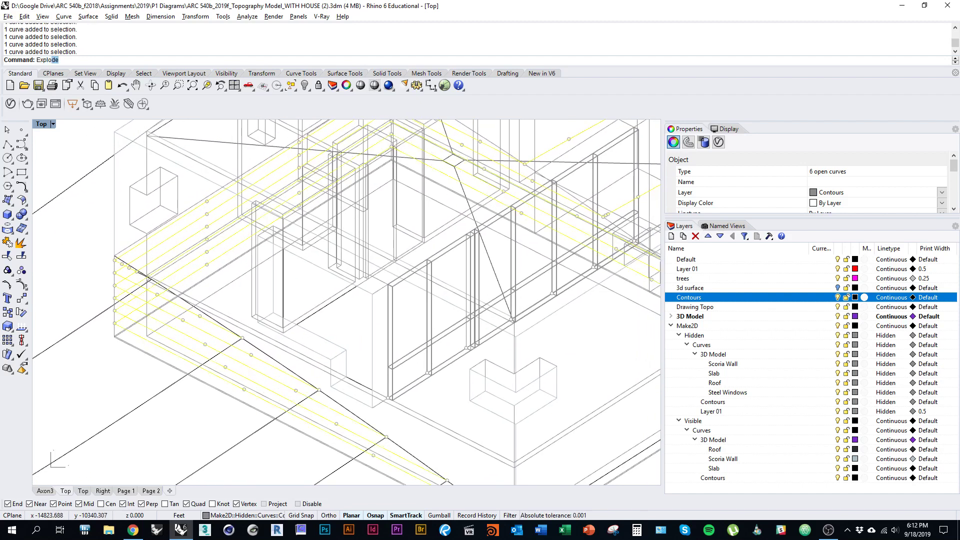
left_click_drag(164, 350, 178, 285)
Deselect the segments that continue behind the house toward the terrain and delete the remaining exploded hidden contour segments.
scroll(185, 351, "down", 6)
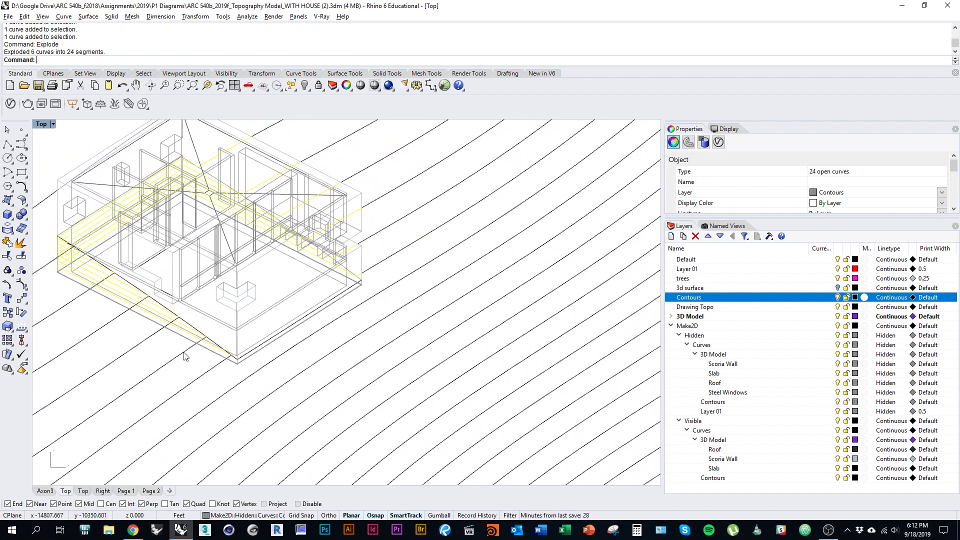
scroll(222, 375, "up", 7)
scroll(226, 373, "down", 5)
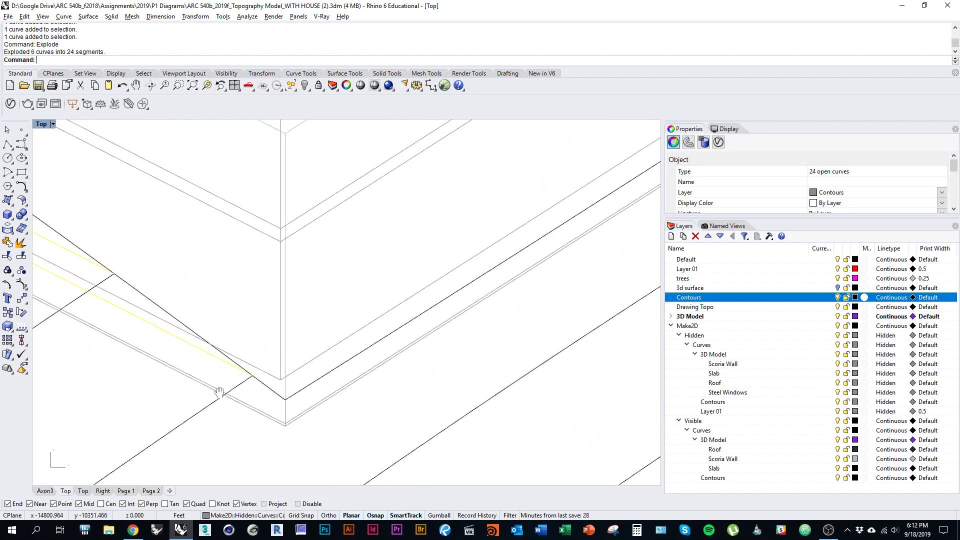
scroll(325, 372, "up", 3)
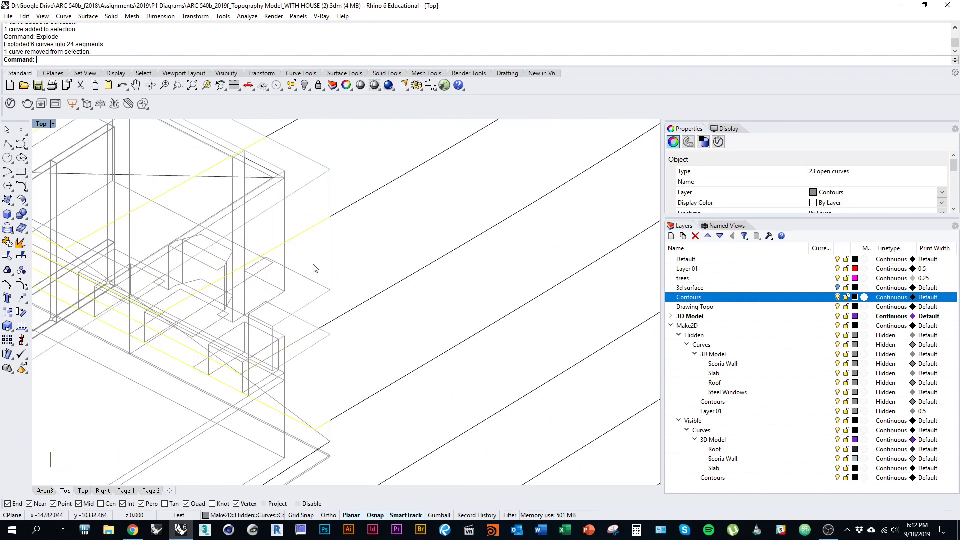
left_click_drag(314, 219, 280, 249)
left_click_drag(280, 249, 339, 374)
left_click_drag(405, 274, 233, 318)
left_click_drag(234, 318, 327, 386)
scroll(400, 327, "down", 7)
left_click_drag(424, 288, 332, 319)
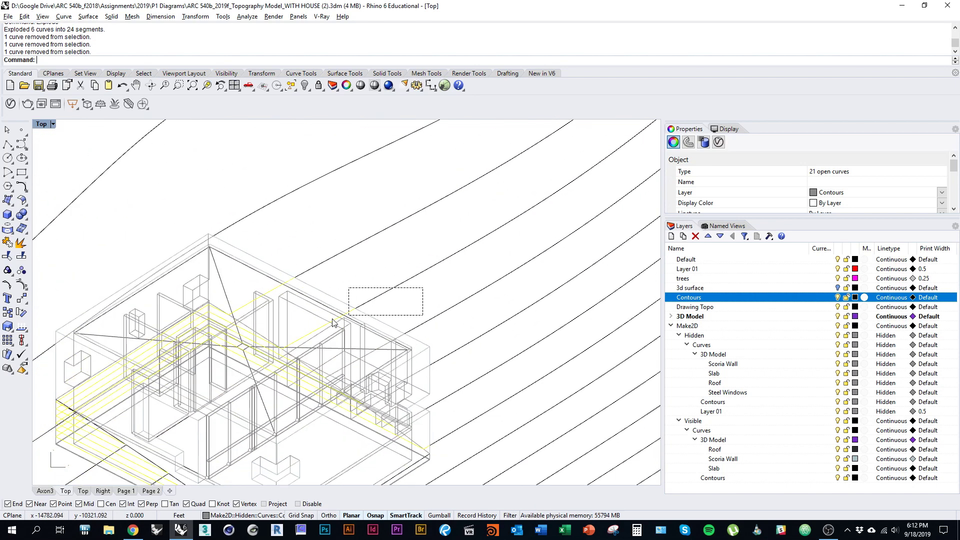
left_click_drag(256, 307, 260, 304)
type("D")
key("Return")
Try to delete the grouped hidden slab lines near the house's corner, and undo the deletion.
scroll(276, 318, "up", 5)
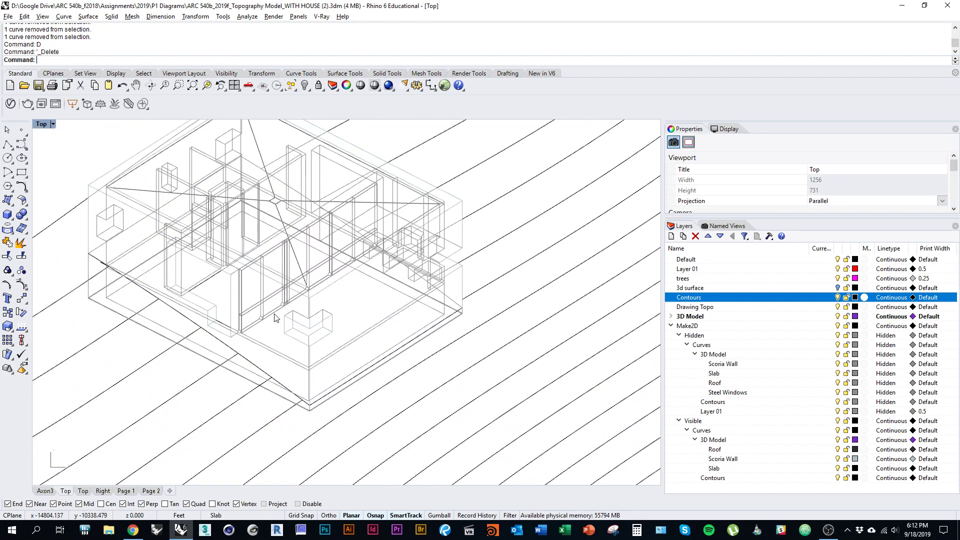
left_click_drag(362, 371, 252, 420)
left_click_drag(398, 310, 345, 432)
scroll(440, 265, "up", 5)
left_click_drag(444, 262, 396, 328)
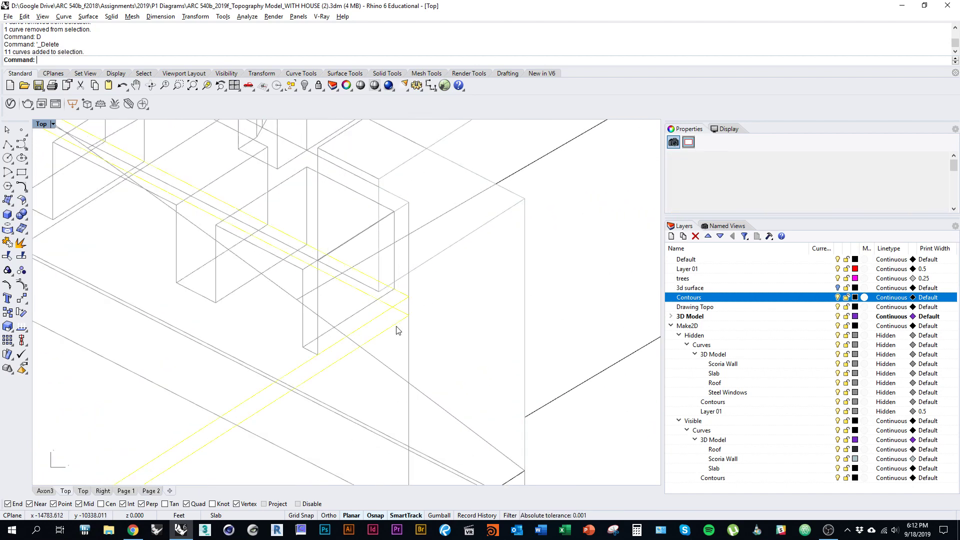
type("D")
key("Return")
key("ctrl+z")
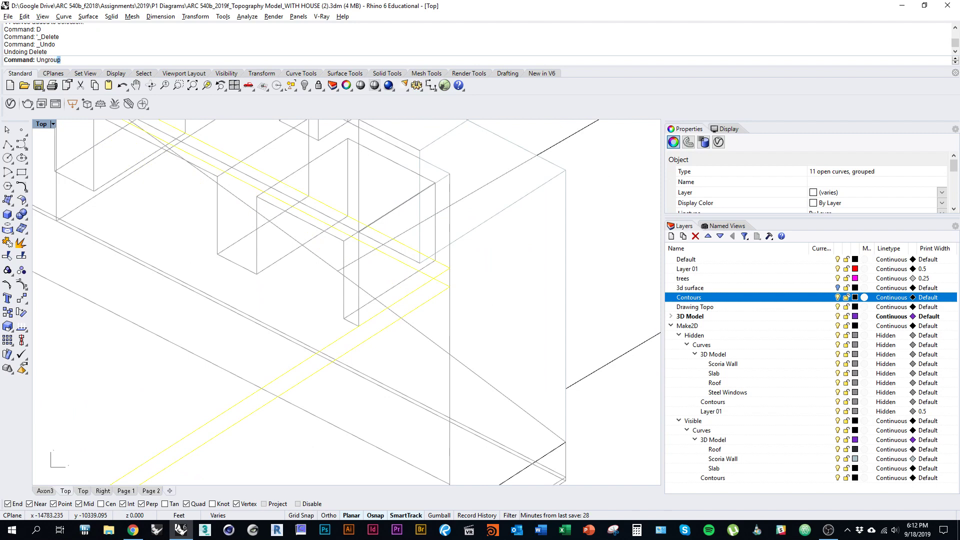
Ungroup the hidden slab lines and delete the two individual lines meeting just below the slab's corner.
left_click_drag(405, 365, 407, 340)
key("Escape")
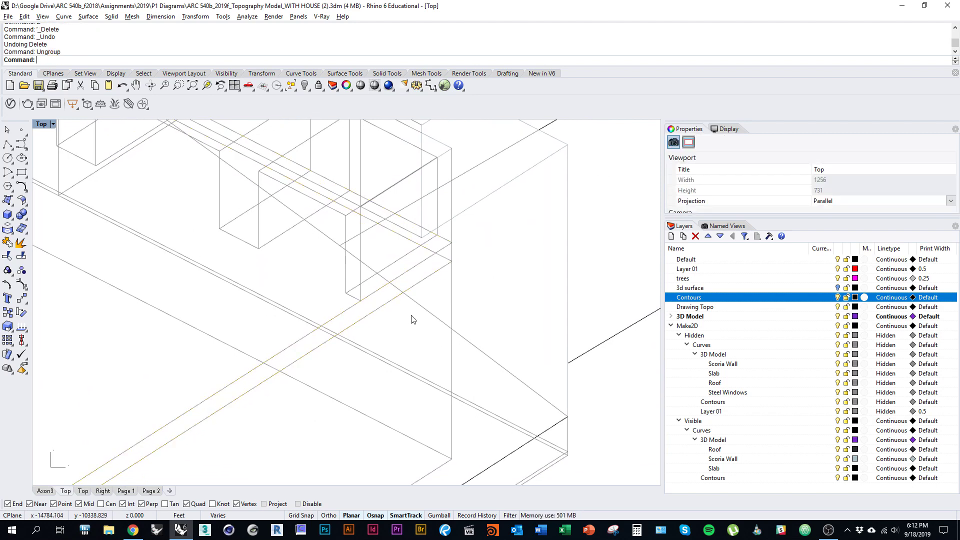
left_click(428, 275)
type("d")
key("Return")
type("D")
left_click(446, 260)
type("d")
key("Return")
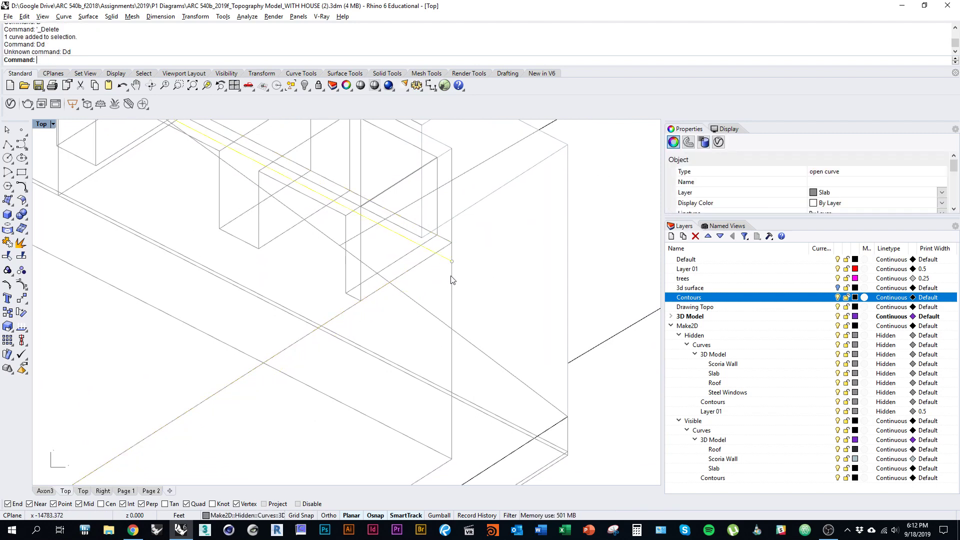
scroll(452, 280, "down", 4)
type("D")
key("Return")
Delete two more stray hidden lines along the front edge of the house's slab.
scroll(445, 317, "down", 6)
scroll(300, 350, "up", 8)
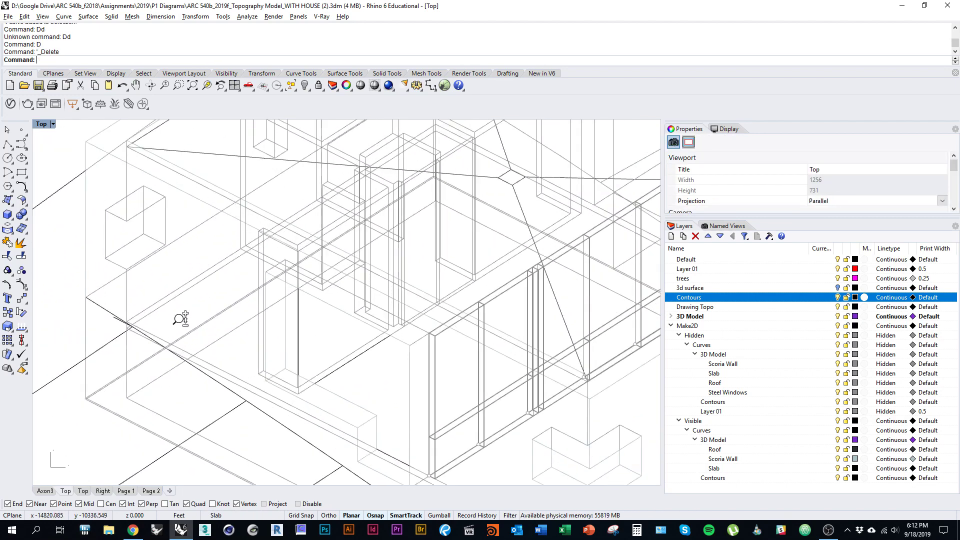
scroll(306, 358, "down", 5)
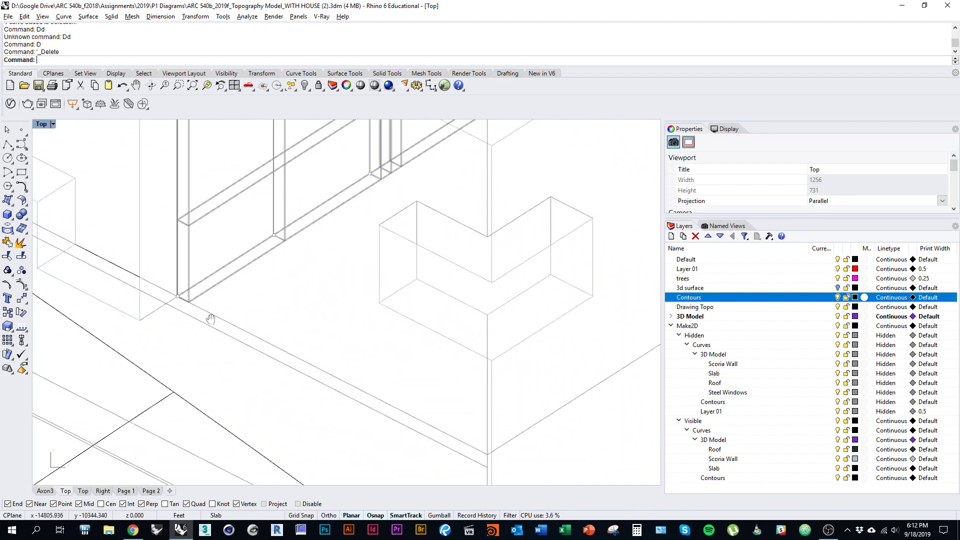
left_click(335, 393)
type("D")
key("Return")
scroll(301, 379, "down", 5)
scroll(265, 345, "up", 8)
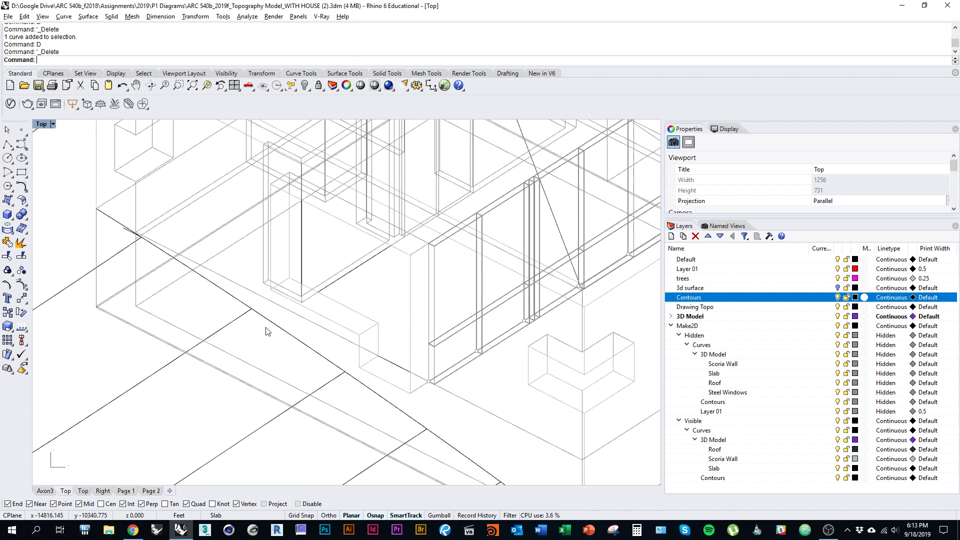
left_click(207, 289)
type("D")
key("Return")
scroll(172, 288, "up", 5)
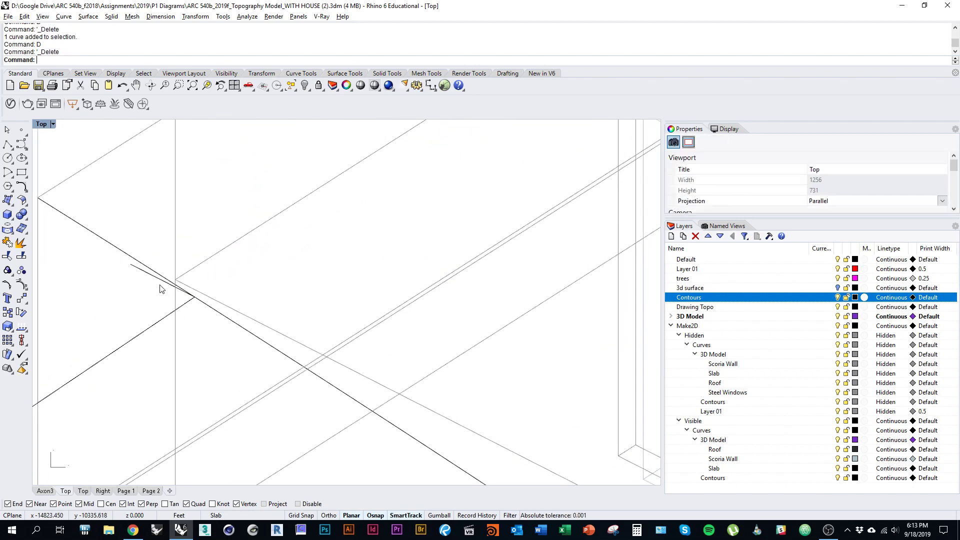
Explode the contour curve at the slab's left corner and delete its short segment that crosses the slab edge.
left_click(151, 280)
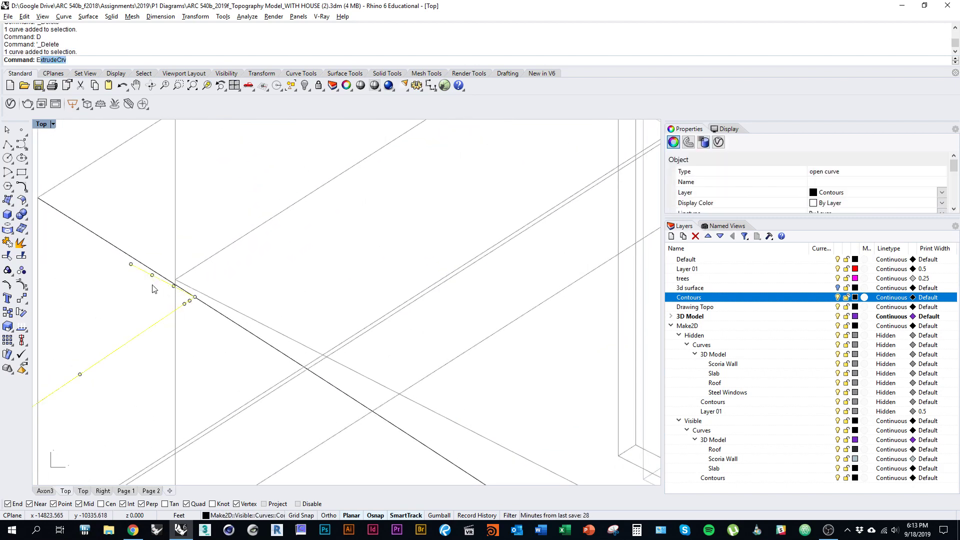
key("Escape")
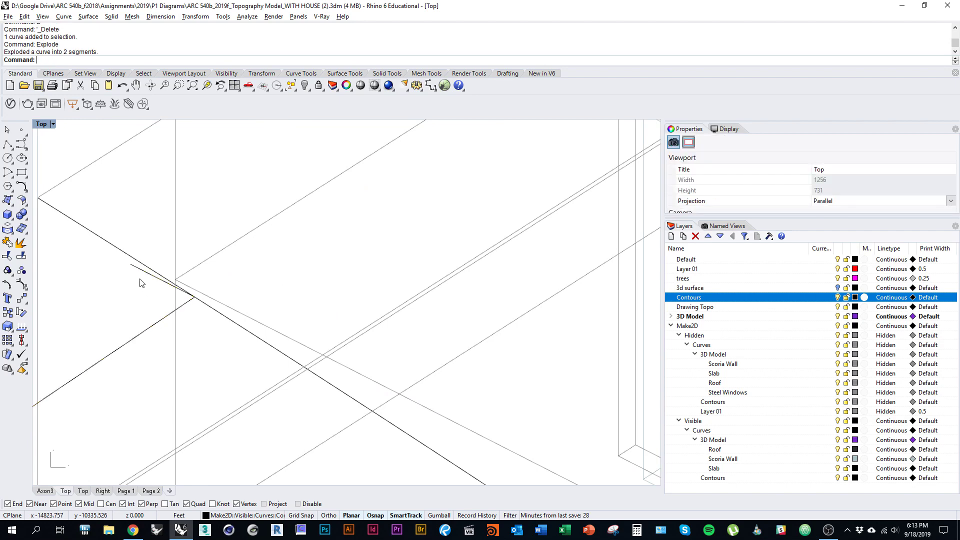
left_click(136, 268)
type("D")
key("Return")
scroll(145, 272, "down", 5)
left_click_drag(151, 306, 146, 301)
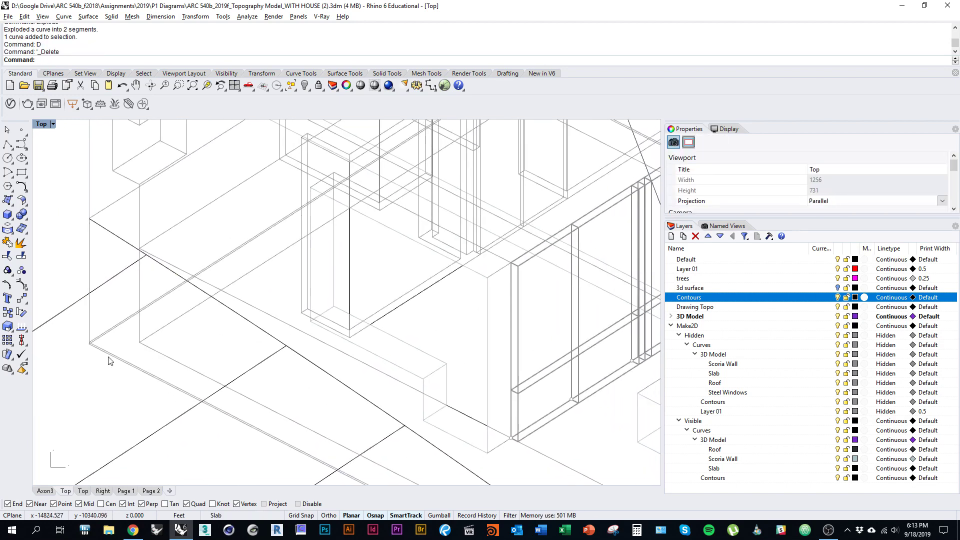
Ungroup the slab outline lines and delete the duplicate hidden line along the left front edge of the house's base.
left_click(105, 358)
scroll(105, 358, "down", 4)
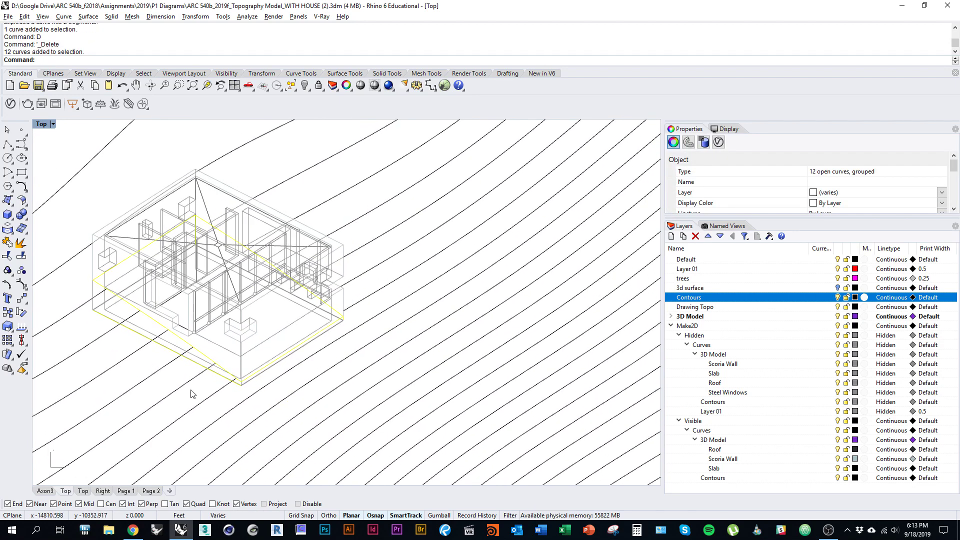
scroll(262, 367, "up", 2)
scroll(262, 367, "up", 6)
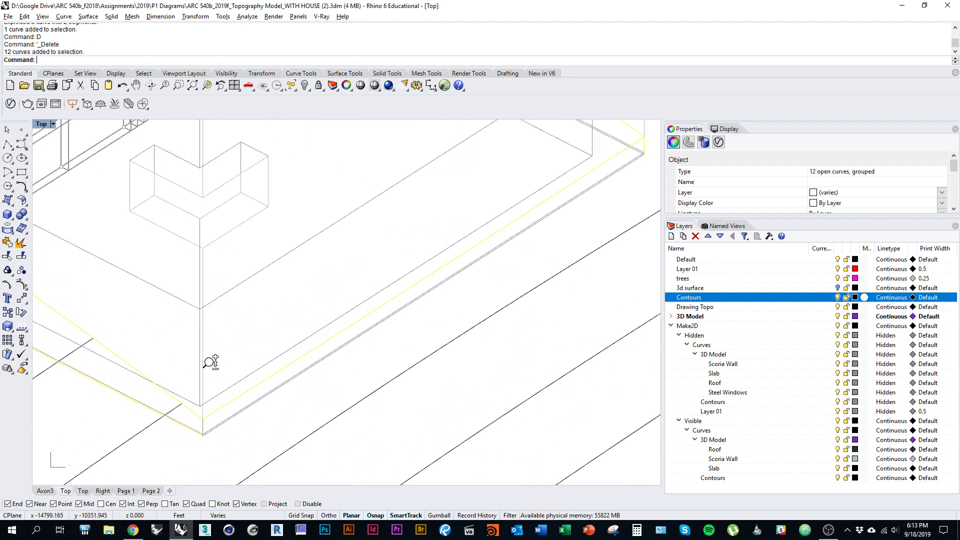
scroll(216, 326, "down", 5)
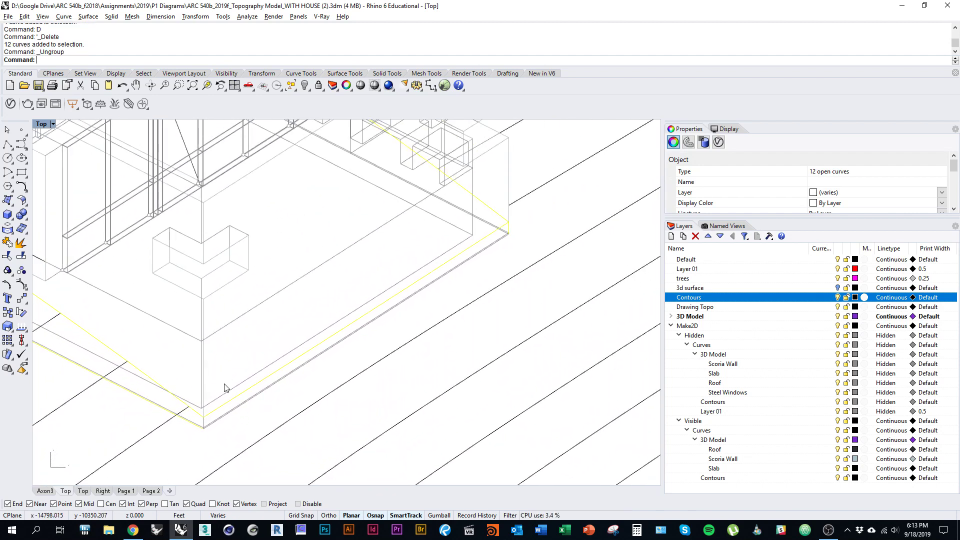
scroll(218, 412, "up", 4)
key("Delete")
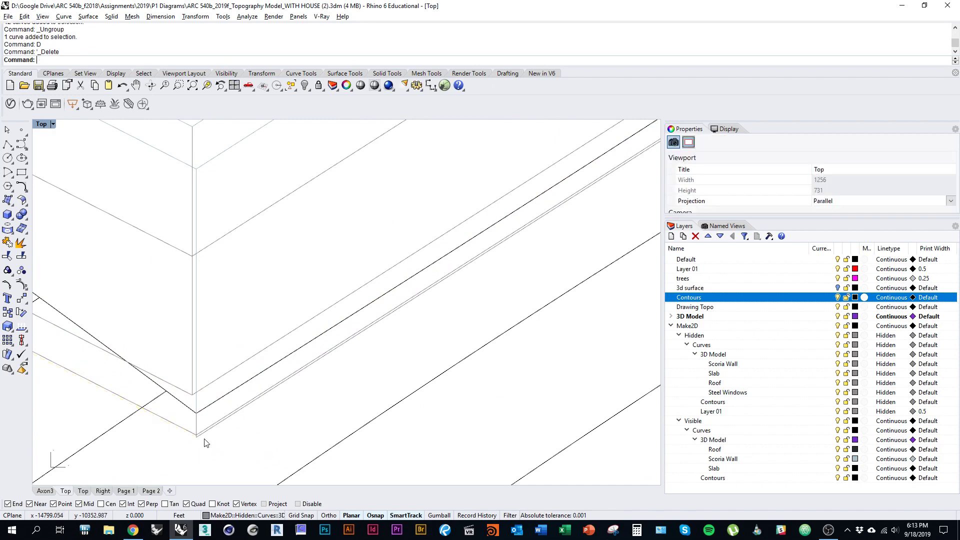
Try to delete the closed hidden contour outline around the house's base, and undo the deletion.
scroll(215, 415, "down", 2)
left_click(206, 414)
scroll(255, 396, "up", 6)
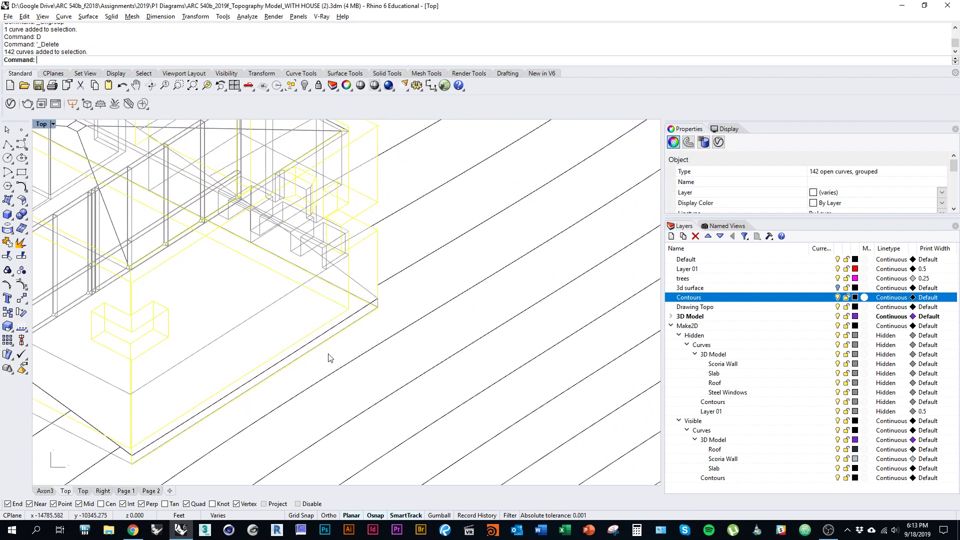
scroll(165, 418, "down", 2)
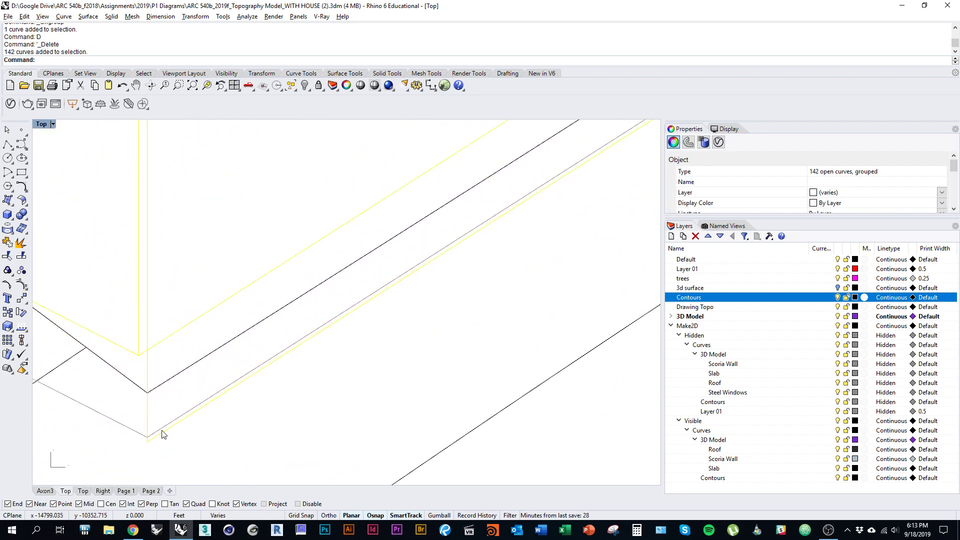
left_click(167, 433)
scroll(189, 403, "down", 6)
scroll(159, 343, "up", 3)
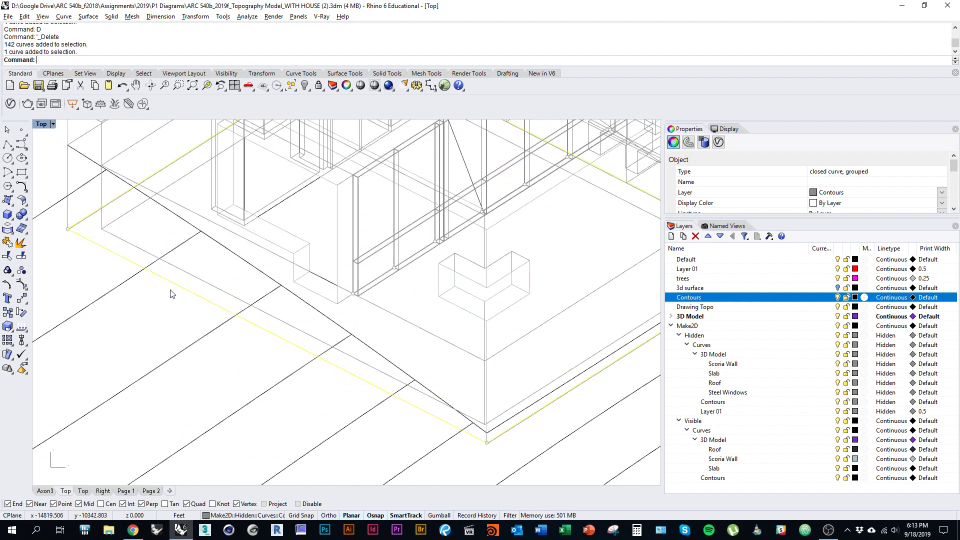
key("Delete")
scroll(140, 340, "down", 2)
key("ctrl+z")
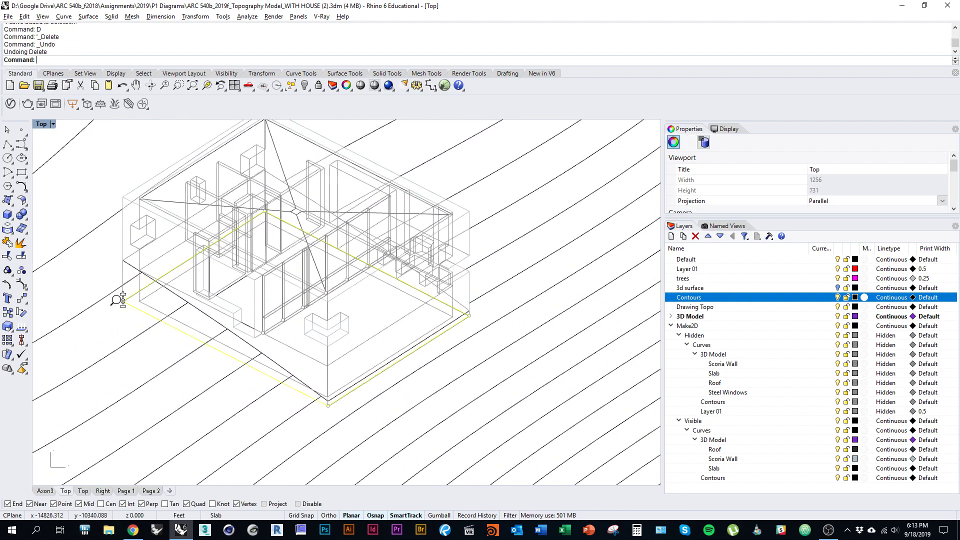
Ungroup the hidden wall lines and delete the closed hidden contour outline around the house's base.
scroll(158, 260, "up", 5)
left_click(123, 264)
scroll(131, 273, "down", 3)
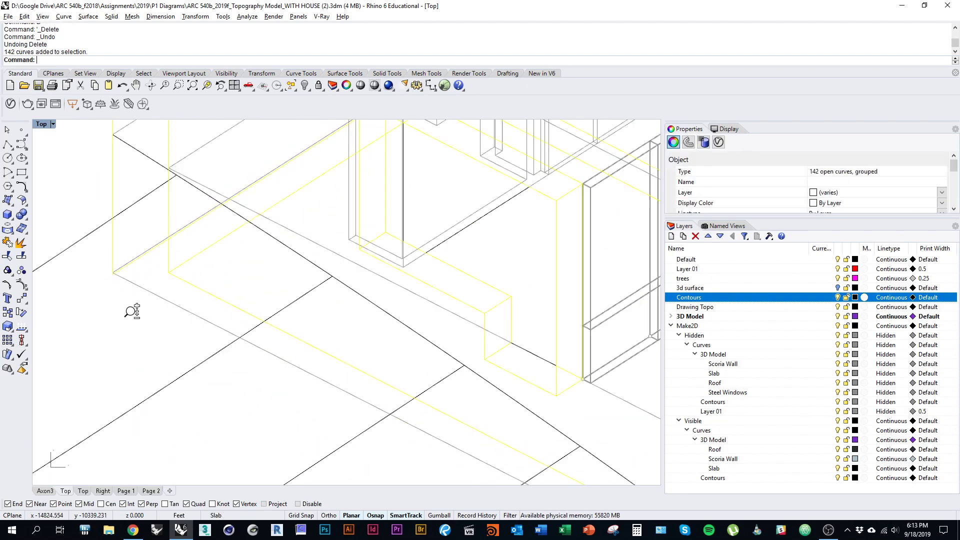
scroll(133, 330, "down", 4)
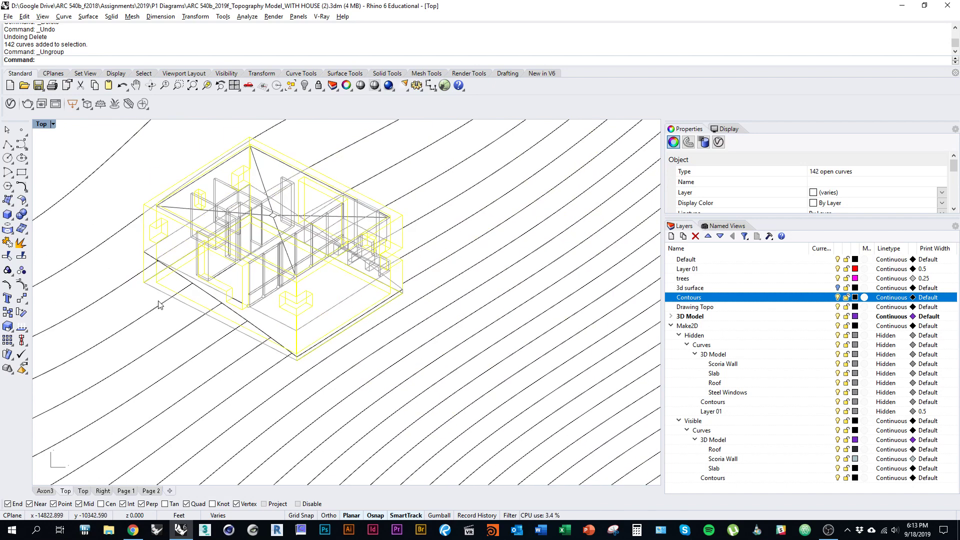
scroll(160, 305, "up", 8)
key("Escape")
scroll(294, 399, "up", 1)
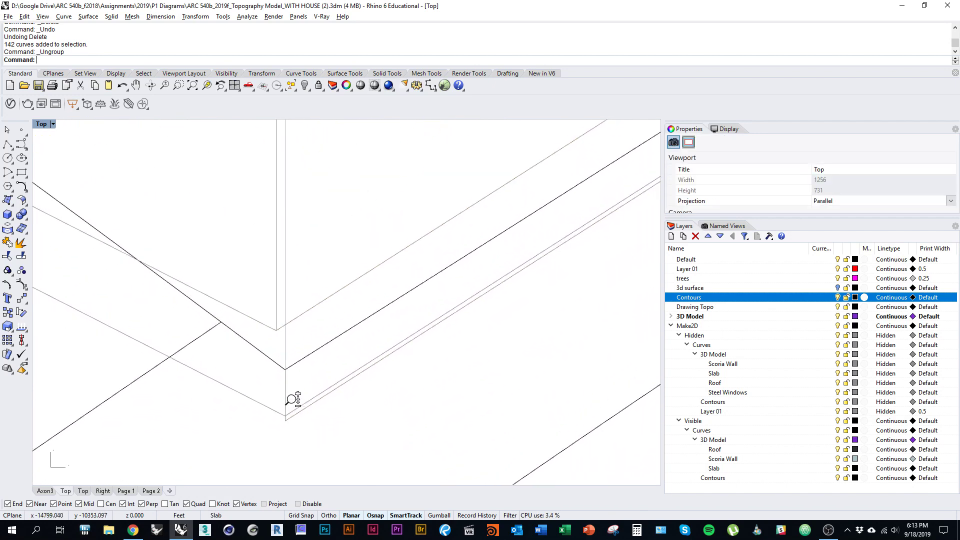
left_click(302, 407)
scroll(253, 377, "down", 4)
Make the hidden Scoria Wall layer current by matching the layer of the base line along the right front edge.
type("pl")
key("Return")
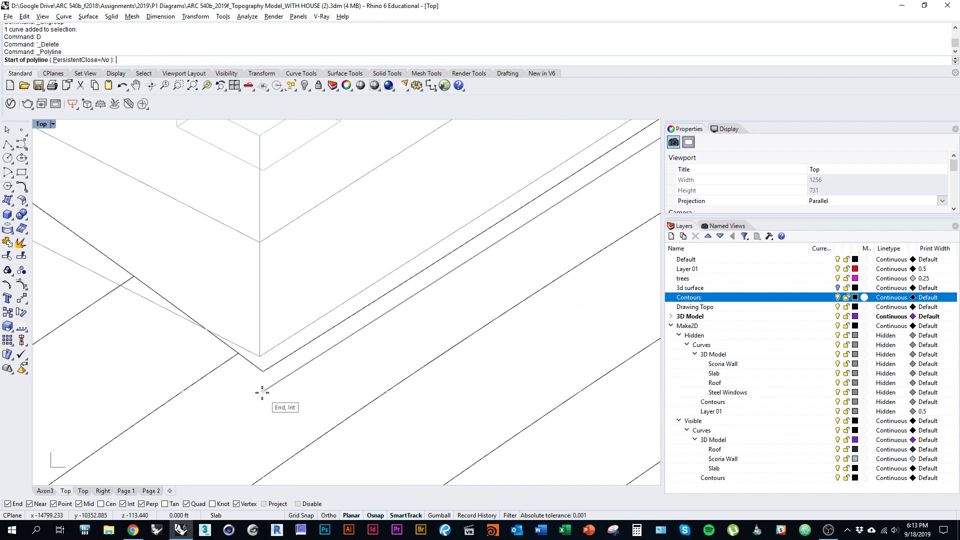
left_click(278, 386)
left_click_drag(496, 328, 447, 342)
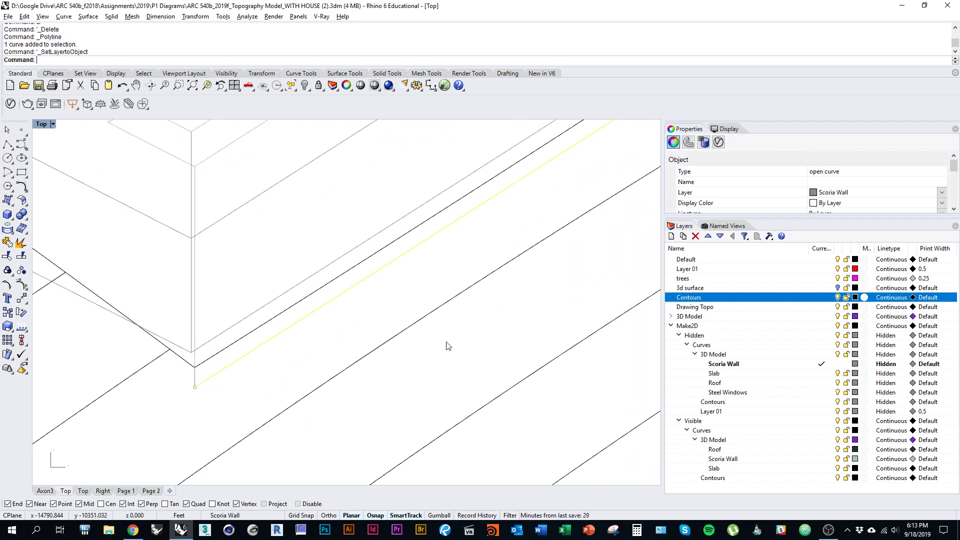
left_click(797, 369)
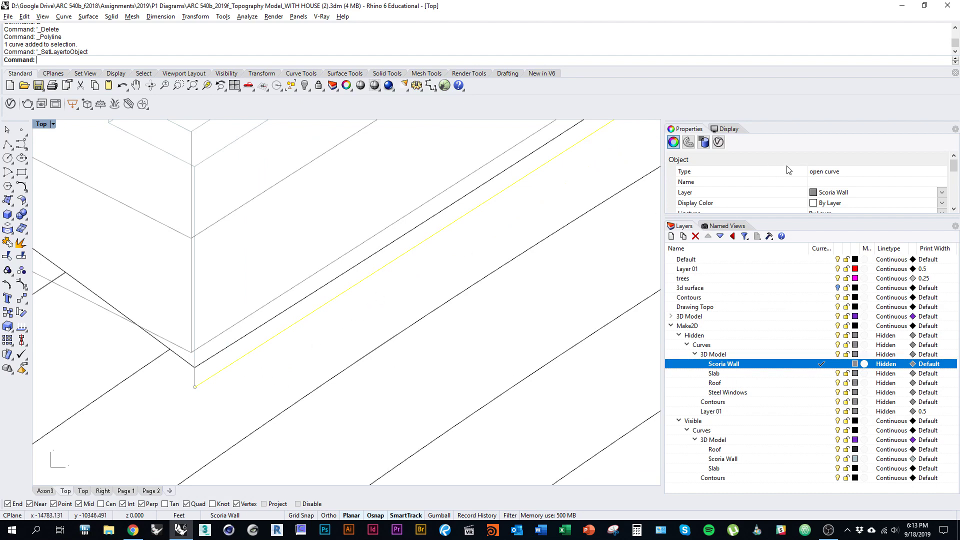
Draw a polyline along the missing base edge from the house's front bottom corner to its left bottom corner.
left_click_drag(371, 378, 484, 383)
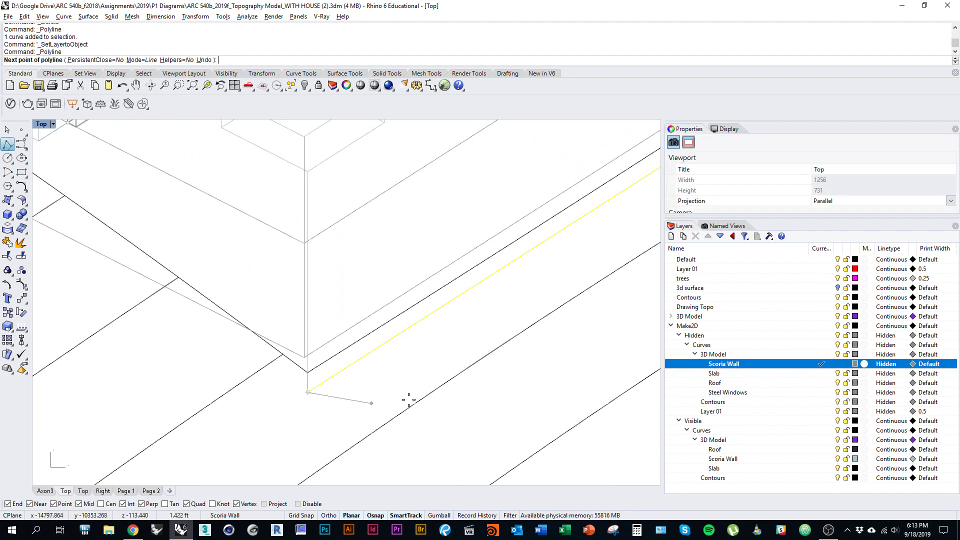
scroll(345, 365, "down", 5)
scroll(344, 372, "up", 6)
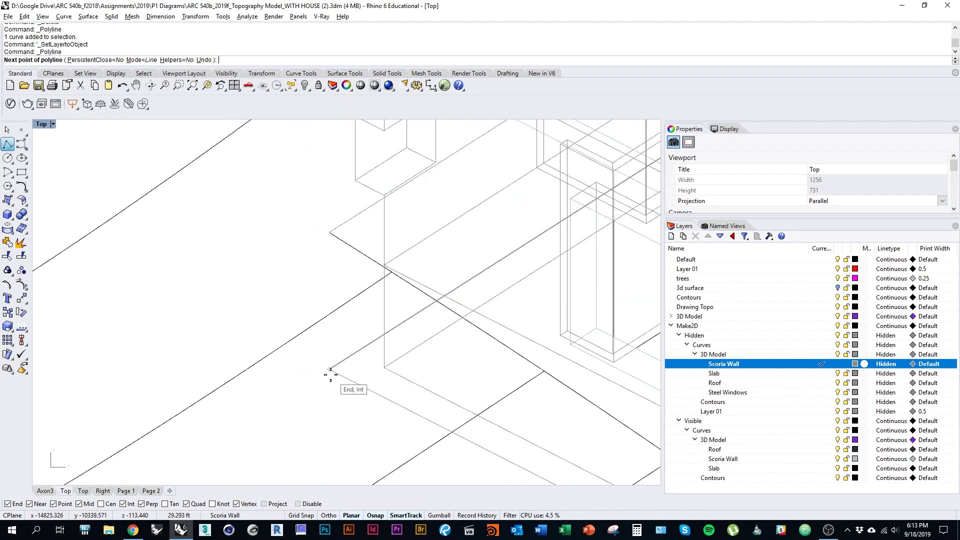
left_click(331, 374)
right_click(386, 412)
Delete the two inner hidden wall base lines that meet at the house's left corner.
left_click_drag(427, 386, 370, 376)
type("d")
left_click(351, 341)
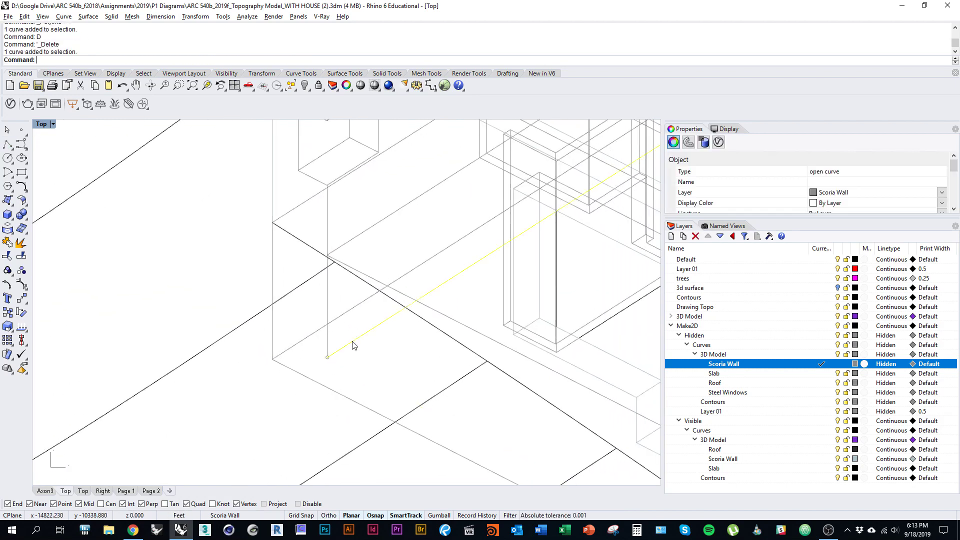
type("d")
Delete the two inner hidden wall base lines that meet at the house's right corner.
left_click_drag(409, 328, 261, 299)
scroll(261, 299, "down", 8)
left_click_drag(537, 332, 368, 310)
scroll(368, 310, "up", 3)
scroll(377, 318, "up", 10)
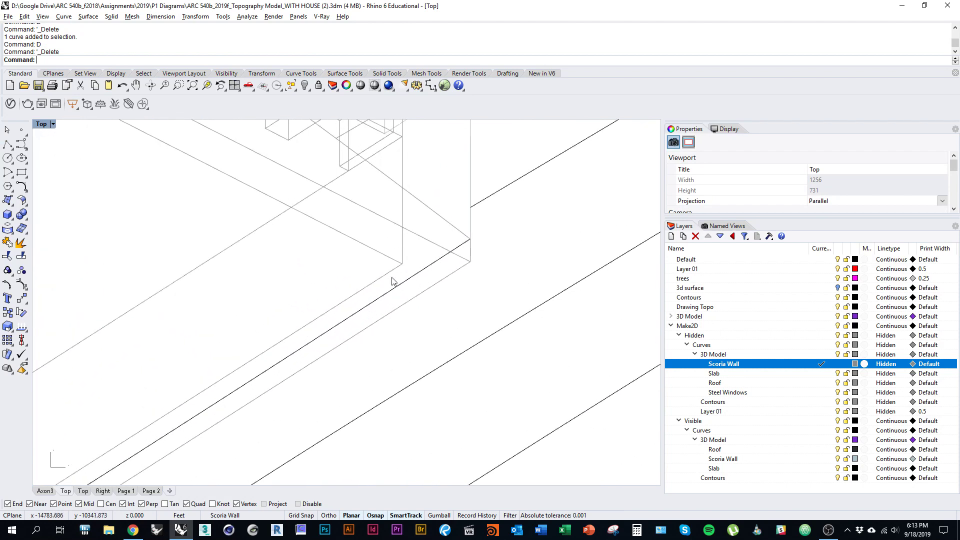
left_click(386, 273)
type("d")
left_click(386, 257)
type("d")
scroll(426, 271, "down", 10)
left_click_drag(411, 285, 417, 362)
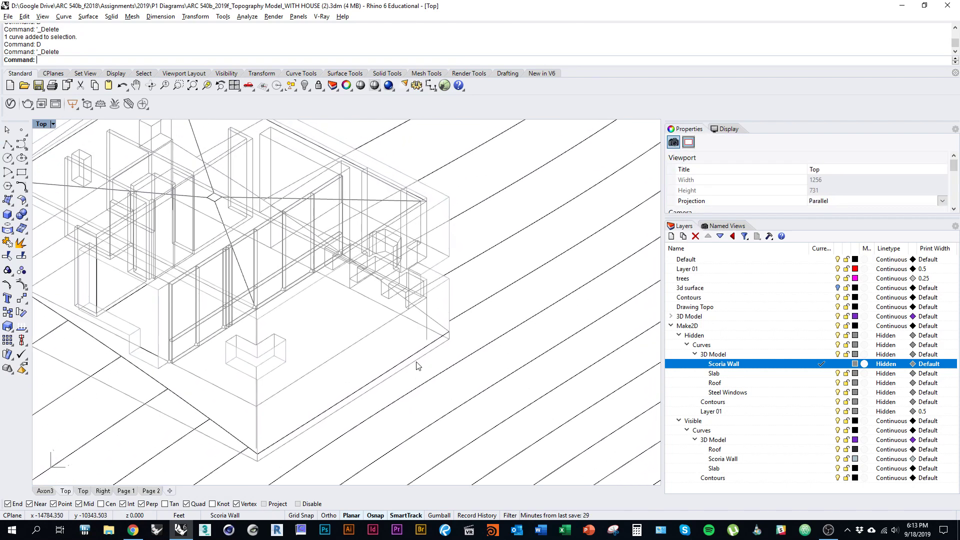
Trim the inner vertical wall line at the right corner below the slab line, using the slab line as cutting edge.
scroll(426, 309, "up", 5)
left_click(424, 315)
left_click_drag(437, 322, 480, 250)
scroll(405, 308, "up", 5)
key("ctrl+t")
left_click(387, 311)
right_click(428, 330)
scroll(426, 331, "down", 10)
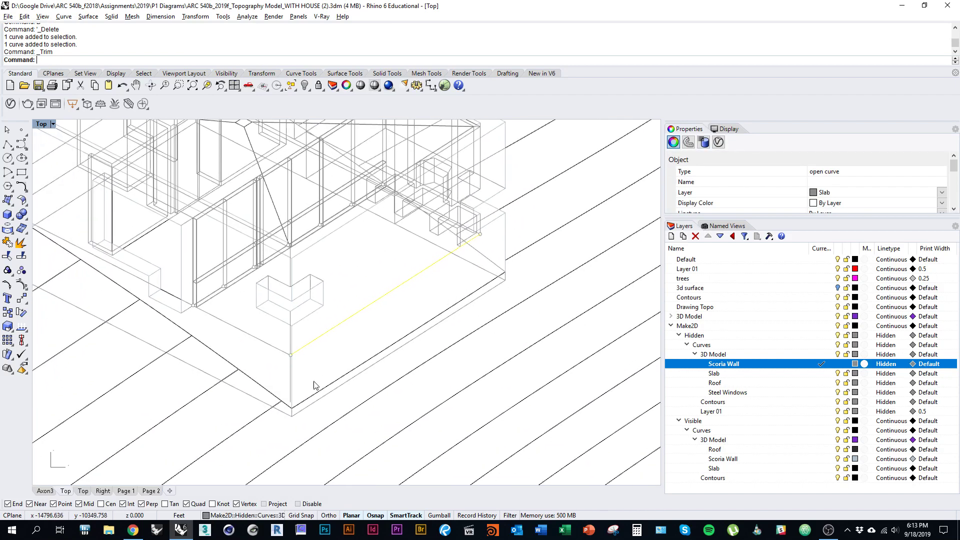
Trim the inner vertical wall line at the house's front corner below the same slab line.
scroll(311, 385, "up", 10)
key("ctrl+t")
left_click(254, 337)
right_click(255, 338)
scroll(256, 340, "down", 8)
Trim the inner vertical wall line at the left corner below the slab line along the left front edge.
left_click_drag(272, 386, 324, 390)
scroll(324, 391, "down", 5)
left_click_drag(180, 343, 325, 390)
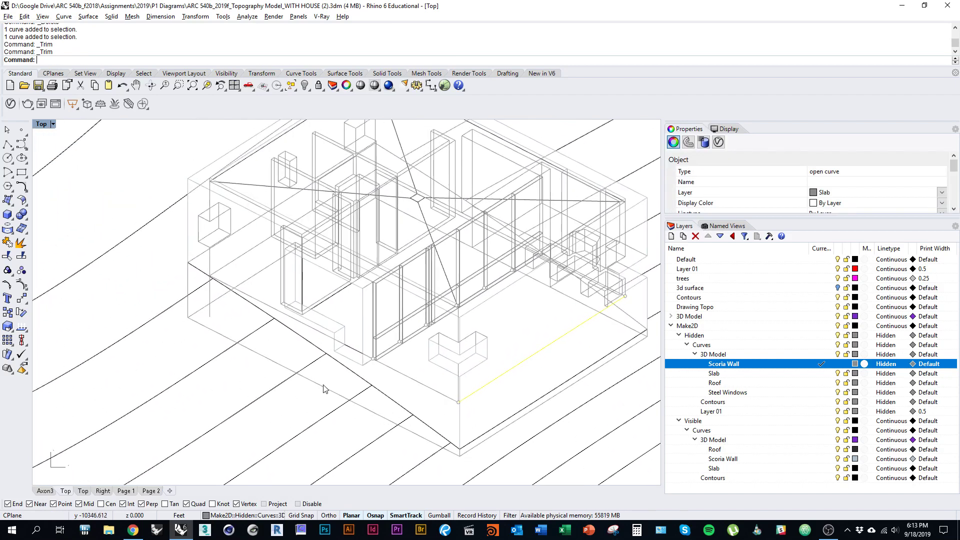
scroll(206, 259, "up", 10)
left_click_drag(208, 261, 249, 305)
key("ctrl+t")
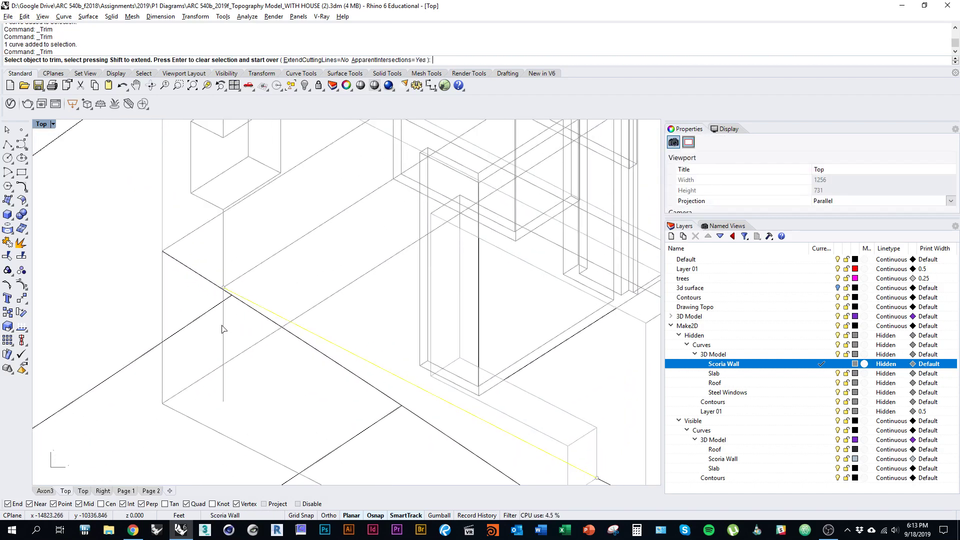
left_click(223, 331)
right_click(238, 337)
Examine where the hidden wall base line running back from the house's left corner ends.
scroll(242, 340, "down", 7)
left_click_drag(298, 330, 232, 360)
key("Escape")
left_click(232, 364)
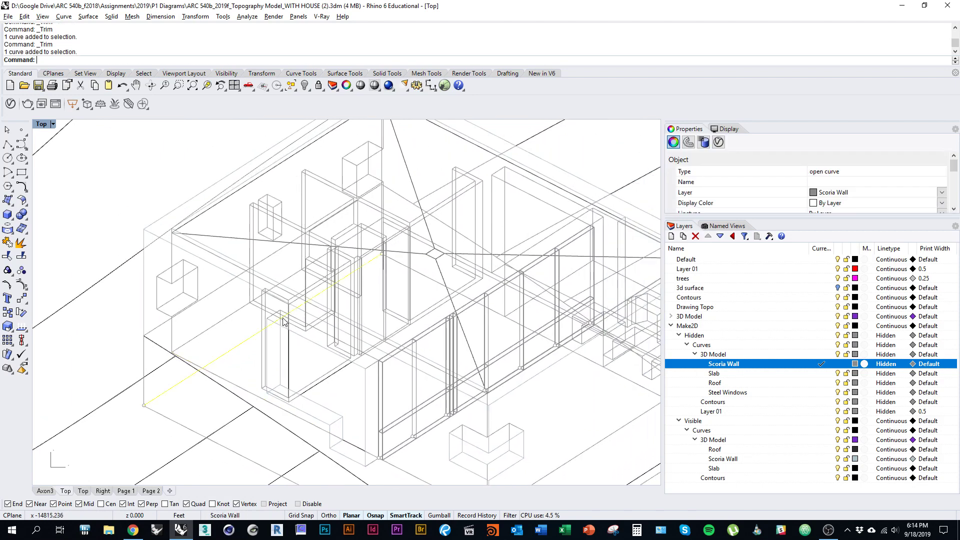
scroll(235, 360, "up", 6)
left_click_drag(291, 289, 260, 260)
scroll(270, 285, "down", 7)
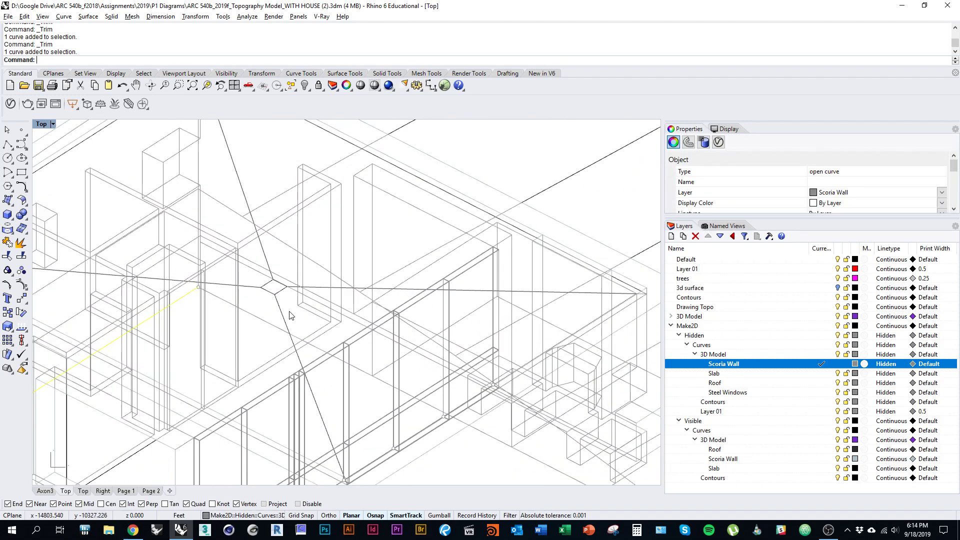
Ungroup the wall lines near the house's right corner and delete the stray segments along the top of the low end wall.
scroll(463, 395, "up", 8)
left_click_drag(495, 401, 424, 332)
scroll(462, 352, "up", 6)
scroll(422, 351, "down", 2)
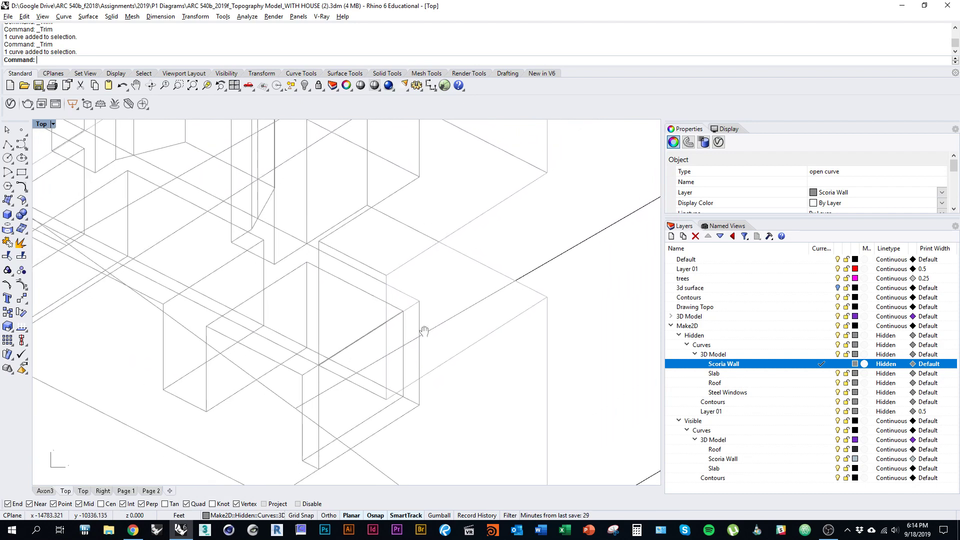
scroll(408, 311, "up", 2)
left_click(408, 313)
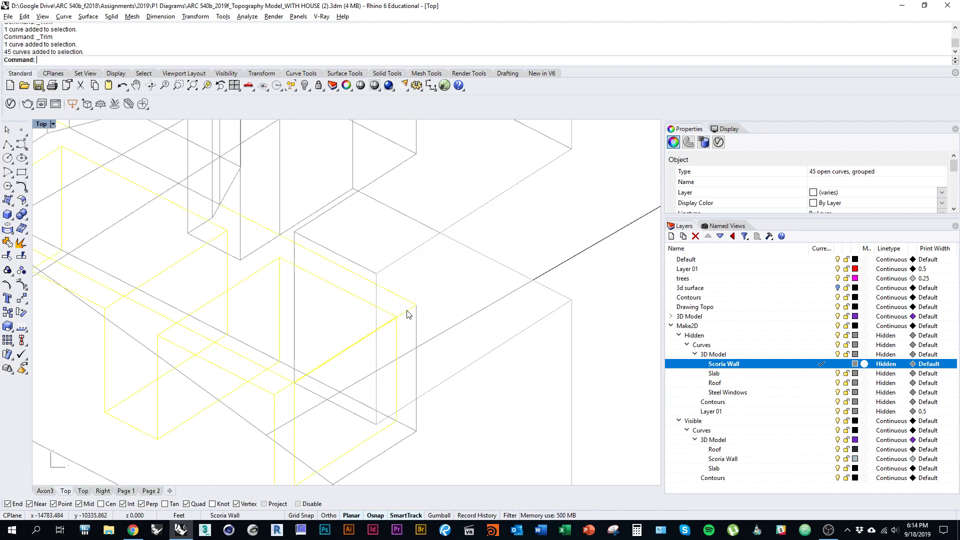
key("Delete")
left_click(407, 312)
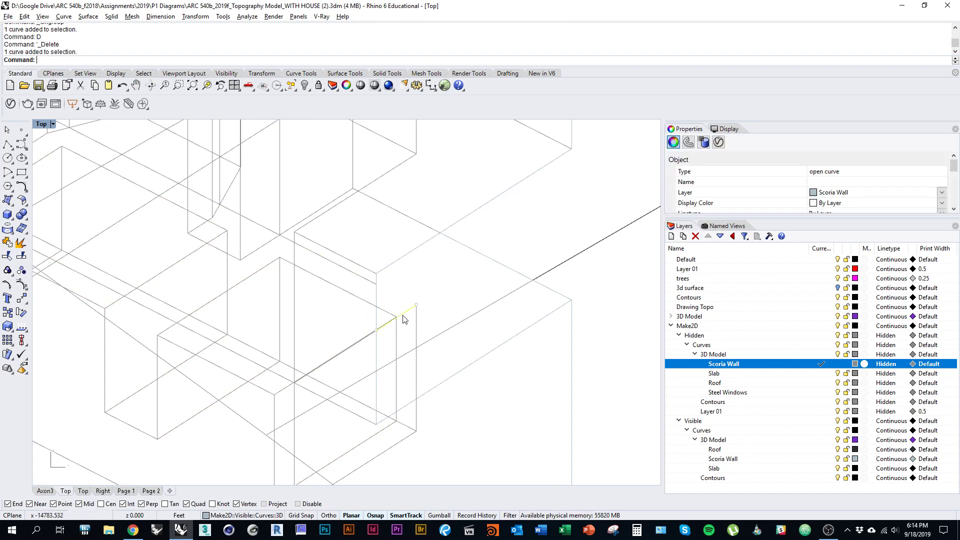
key("Delete")
key("Delete")
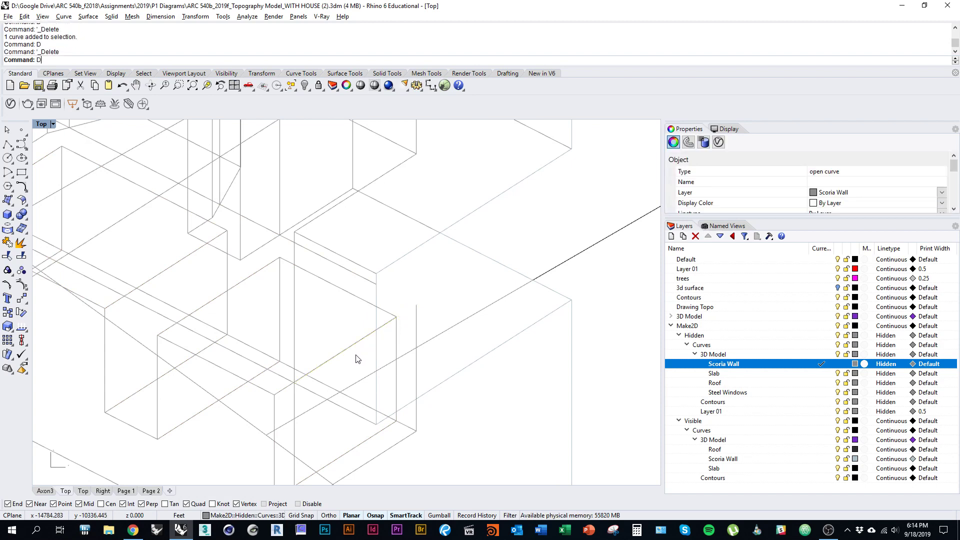
Trim the hidden slab edge line back to the vertical edge of the low end wall near the right corner.
left_click_drag(449, 406, 409, 377)
left_click(405, 383)
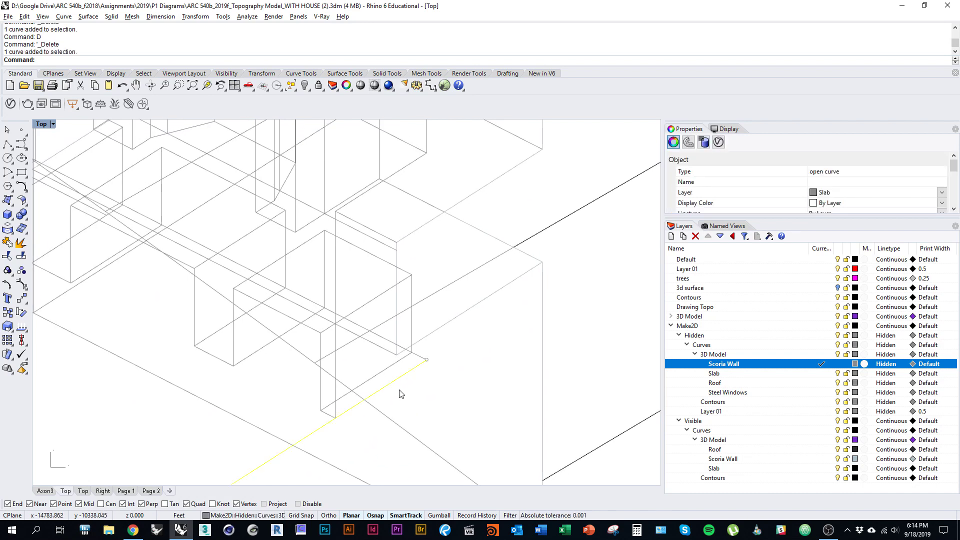
key("Return")
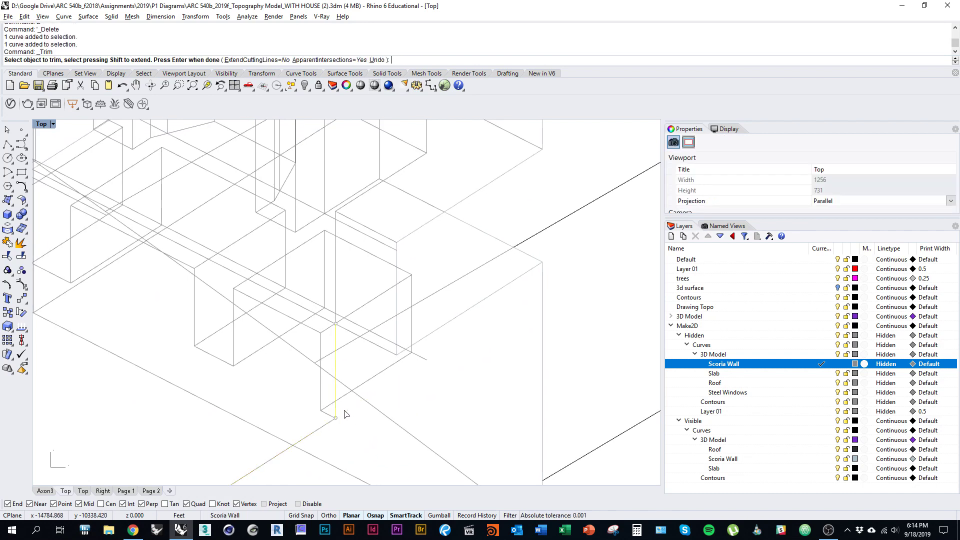
type("Dd")
key("Return")
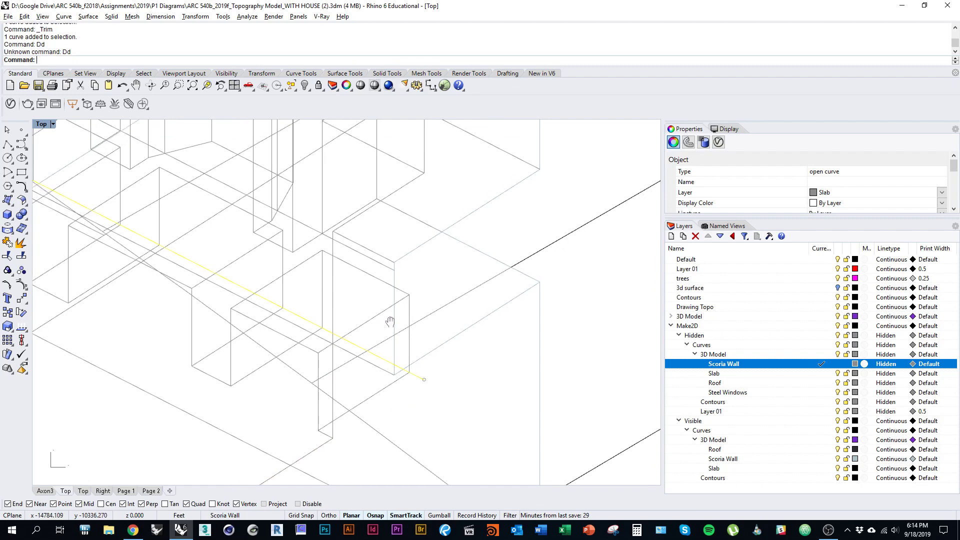
scroll(430, 385, "up", 5)
scroll(430, 385, "up", 5)
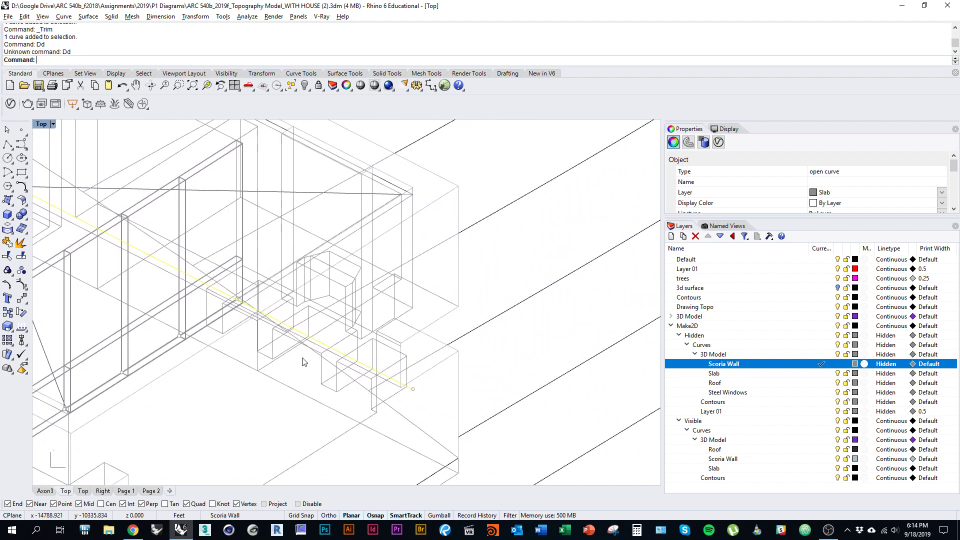
key("Escape")
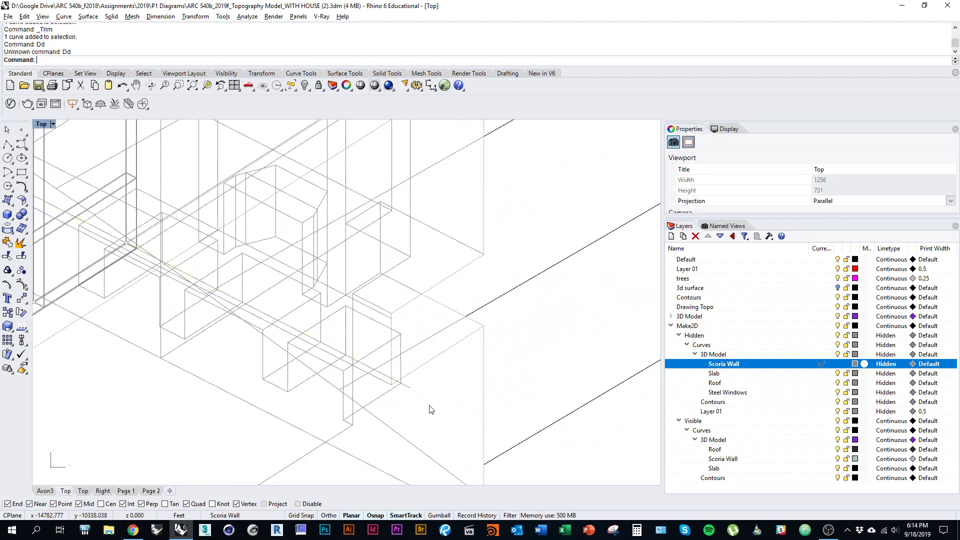
scroll(430, 396, "up", 5)
scroll(397, 363, "up", 5)
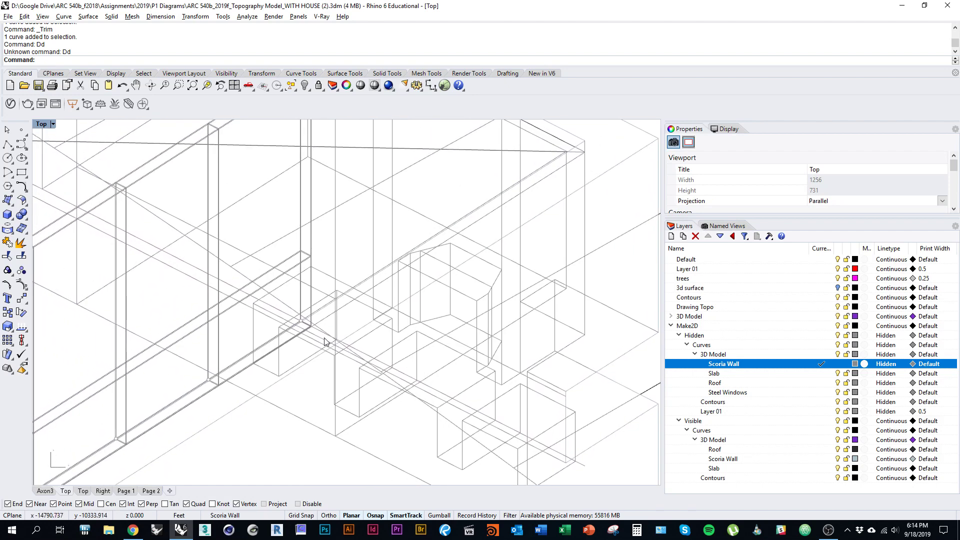
left_click(251, 307)
key("Return")
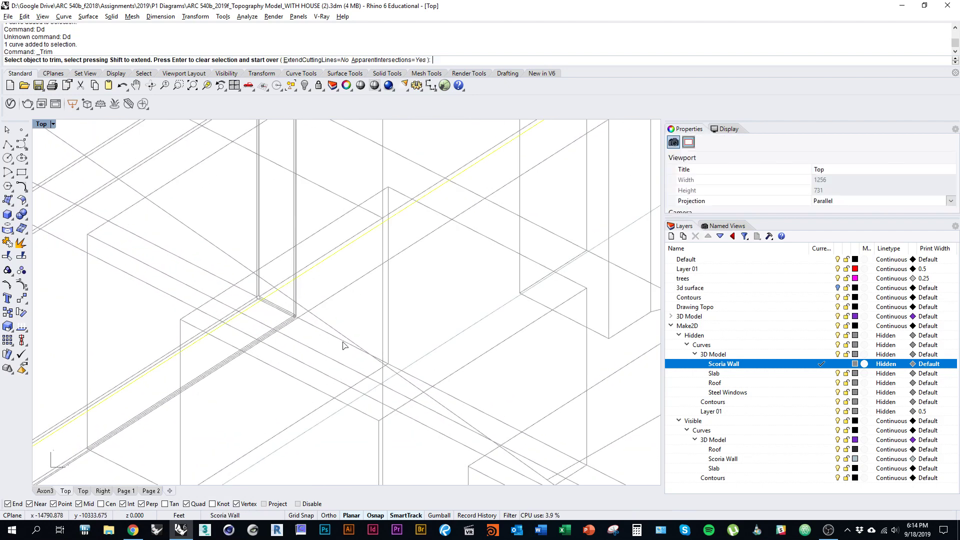
key("Escape")
Examine where the Scoria Wall base line at the house's right corner runs and how the lines meet along the window wall.
scroll(318, 315, "down", 5)
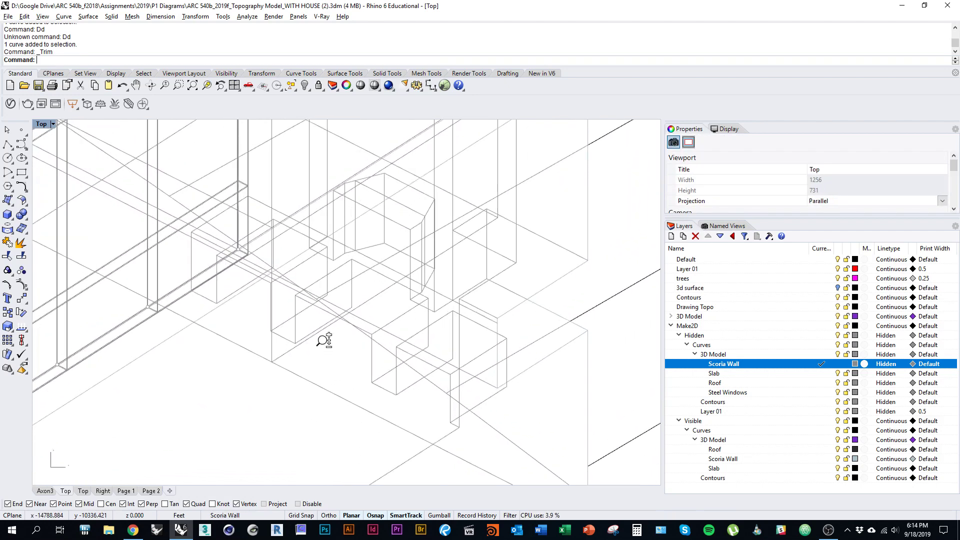
scroll(315, 379, "down", 4)
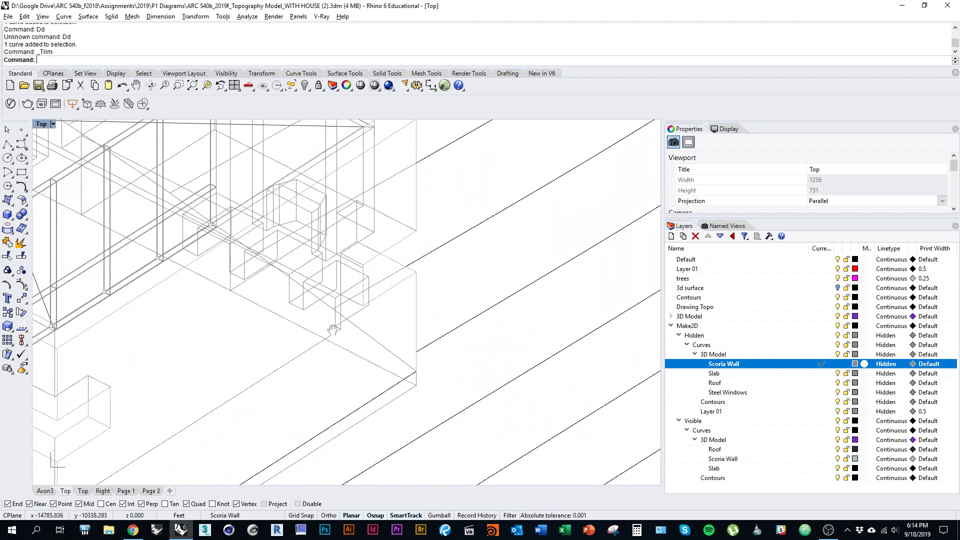
left_click(363, 361)
scroll(407, 305, "up", 5)
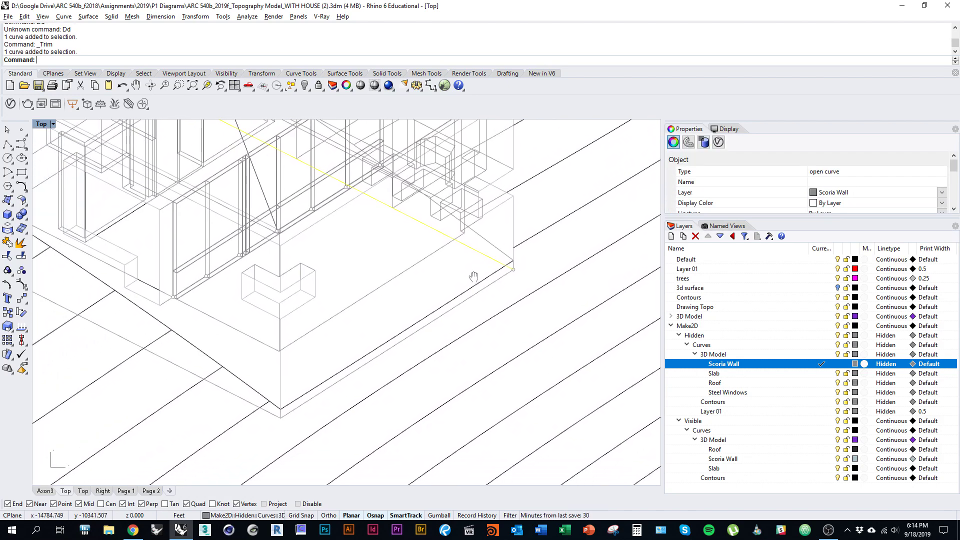
left_click_drag(244, 264, 294, 466)
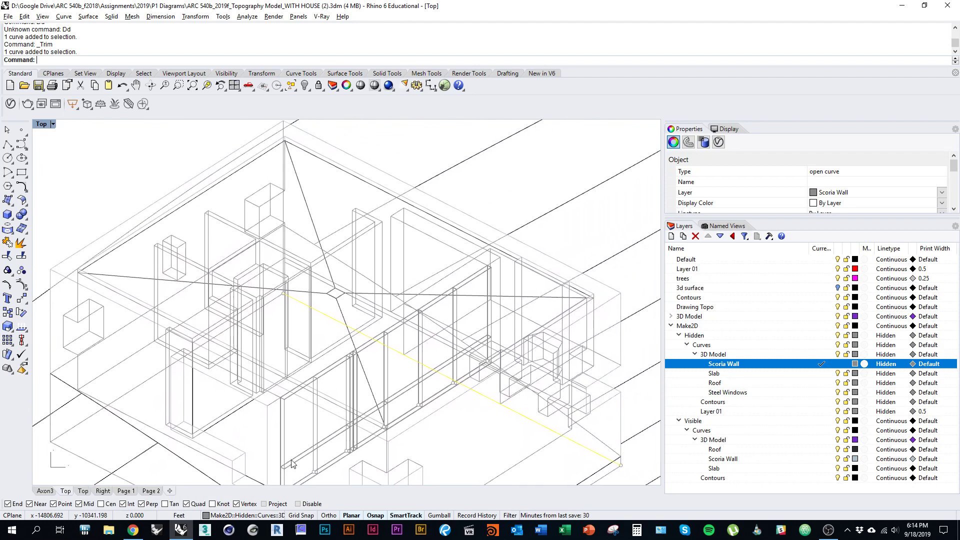
left_click_drag(193, 292, 178, 311)
key("Escape")
mouse_move(268, 253)
left_mouse_down()
mouse_move(290, 266)
mouse_move(270, 238)
left_mouse_up()
scroll(236, 326, "up", 6)
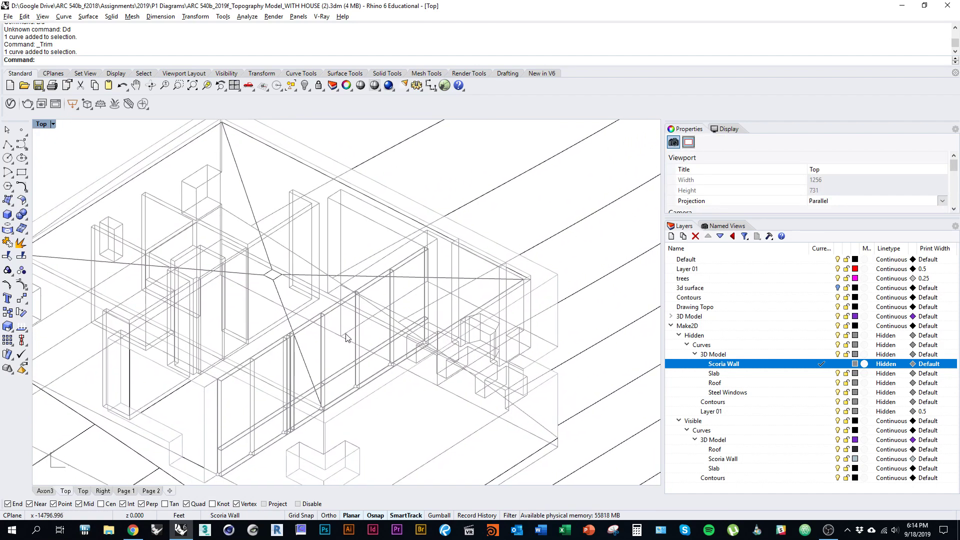
scroll(237, 325, "up", 4)
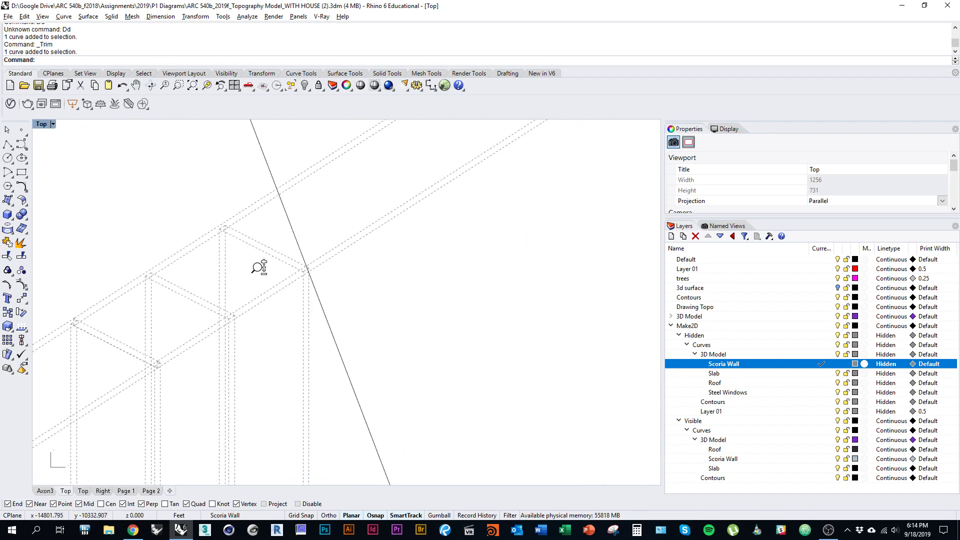
scroll(259, 268, "up", 5)
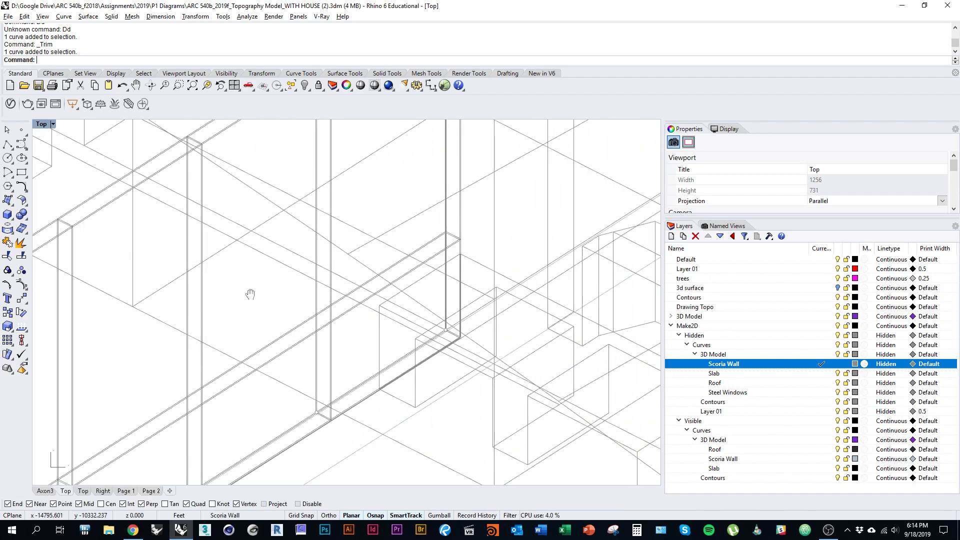
scroll(346, 313, "down", 5)
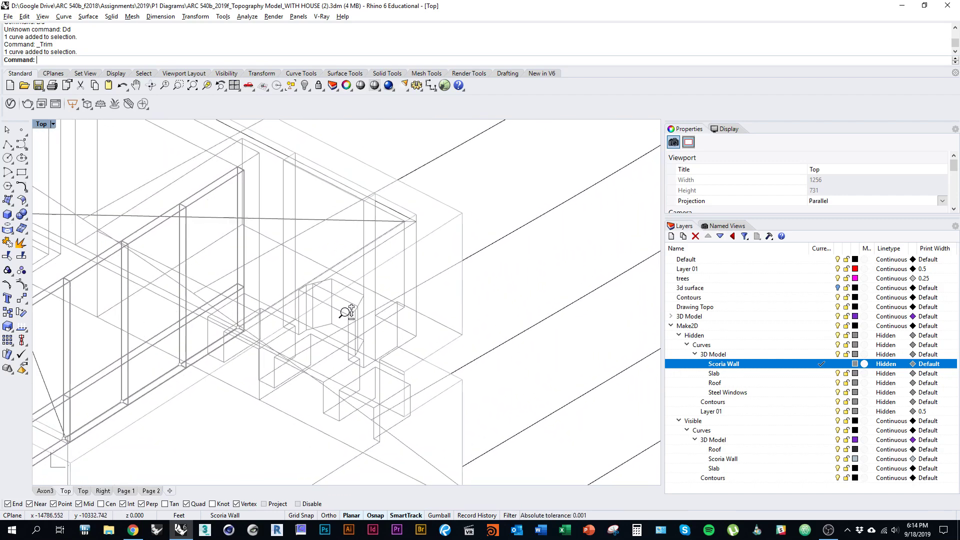
Delete the stray vertical line beside the right chamfered corner of the faceted wall near the house's right corner.
scroll(347, 312, "up", 6)
left_click(383, 328)
type("D")
key("Return")
type("D")
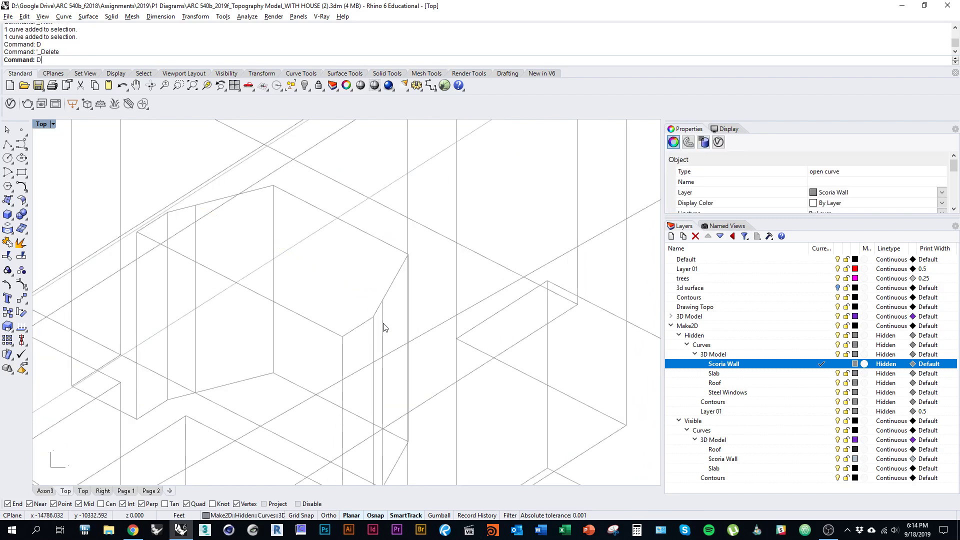
Try to delete the stray vertical line at the faceted wall's left chamfer, then undo the deletion of its whole group.
left_click(202, 261)
type("D")
key("Return")
key("ctrl+z")
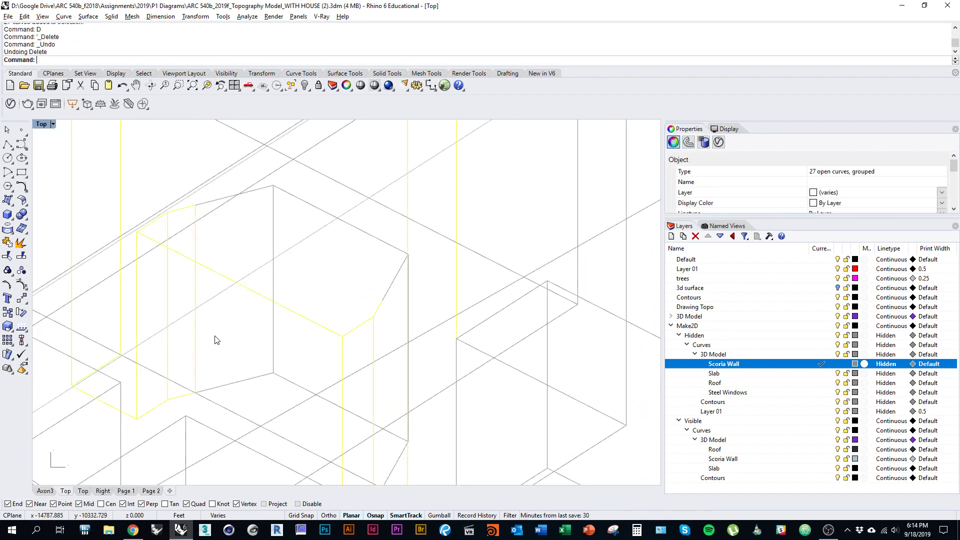
Ungroup the faceted wall's curves and delete the stray vertical line at its left chamfer.
key("Escape")
left_click(354, 381)
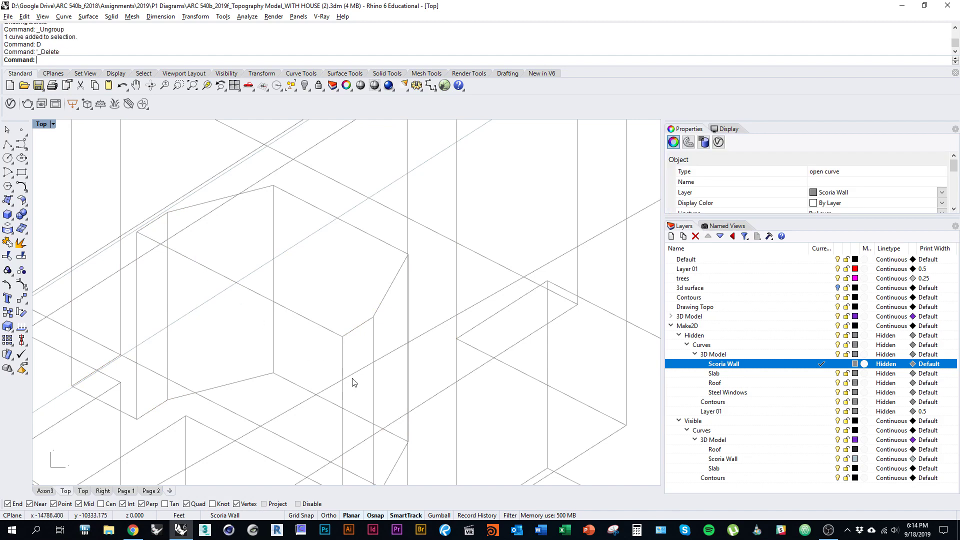
type("D")
key("Return")
Delete the stray Scoria Wall line joining the tops of the two wall ends along the roof's upper right edge.
scroll(260, 272, "up", 3)
scroll(223, 305, "down", 3)
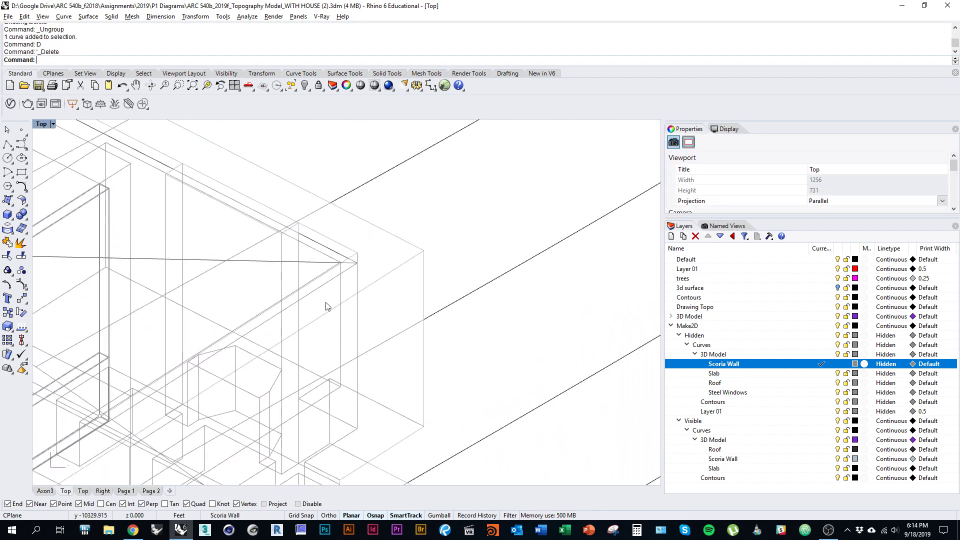
scroll(399, 285, "up", 1)
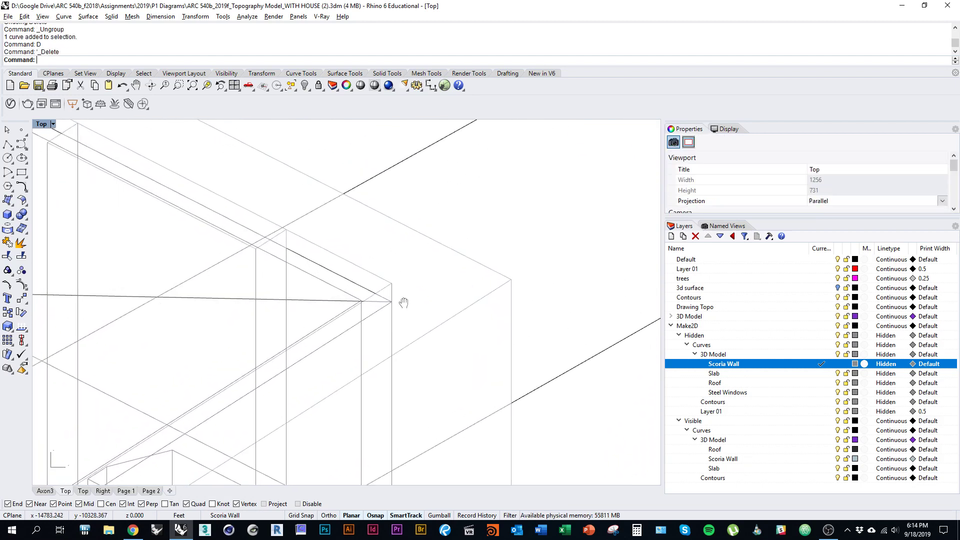
left_click_drag(392, 297, 505, 339)
scroll(381, 266, "up", 1)
left_click(378, 263)
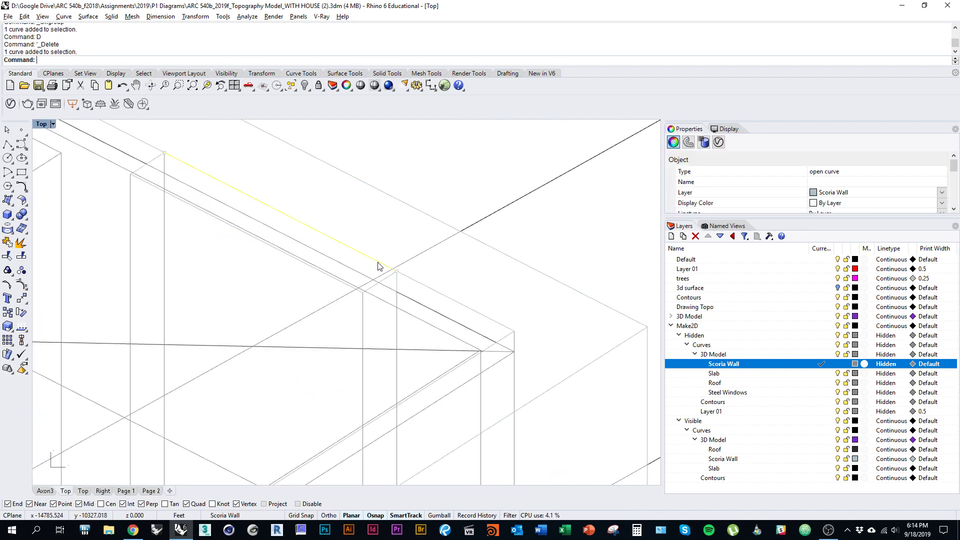
left_click_drag(307, 253, 442, 332)
left_click(371, 279)
scroll(353, 255, "down", 5)
scroll(446, 295, "up", 8)
left_click(420, 255)
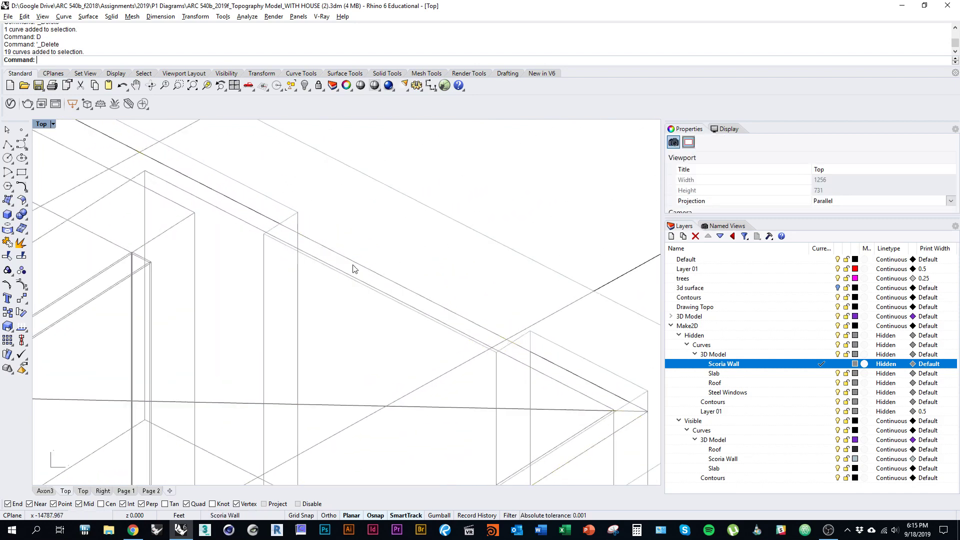
Inspect the wall tops and low walls around the house's right corner for remaining stray lines.
left_click_drag(317, 249, 346, 283)
left_click_drag(396, 317, 205, 193)
scroll(330, 284, "down", 6)
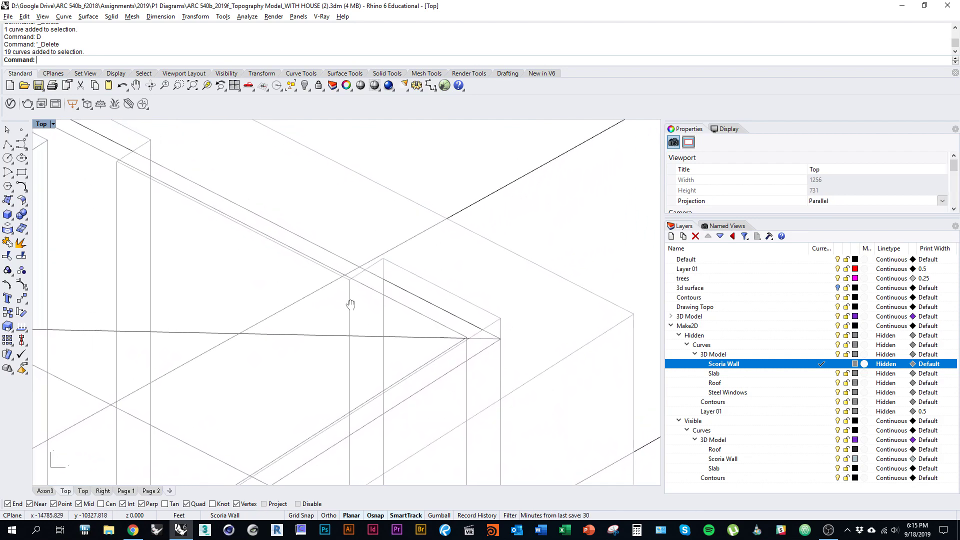
left_click_drag(326, 341, 318, 263)
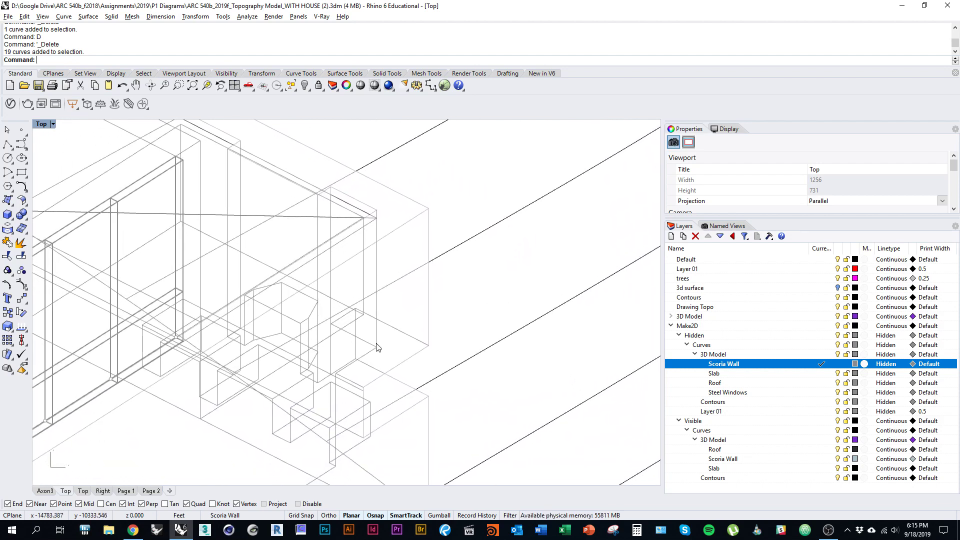
left_click_drag(381, 353, 388, 343)
scroll(410, 358, "up", 1)
left_click_drag(287, 327, 485, 283)
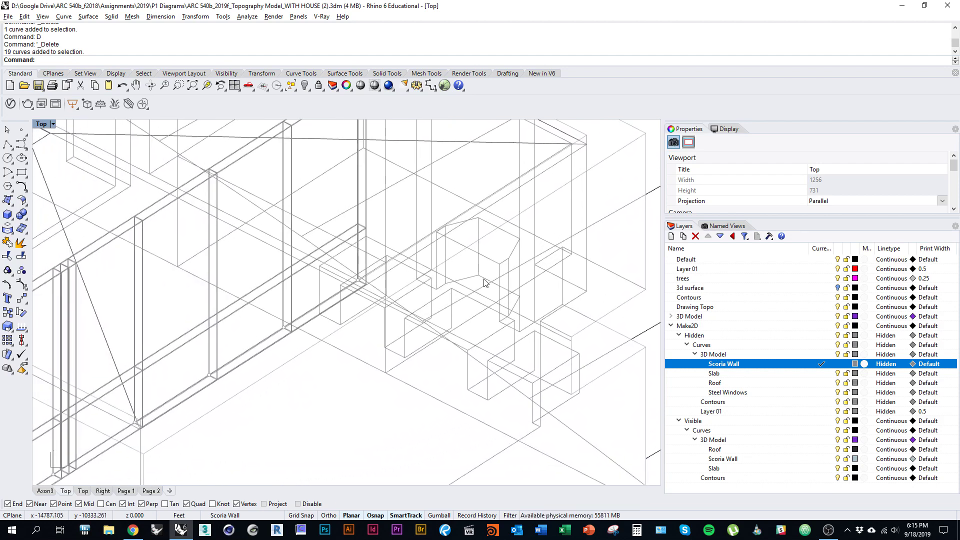
scroll(484, 283, "down", 6)
left_click_drag(390, 328, 429, 374)
Inspect the overlapping interior wall lines around the central roof opening and the house's left side.
left_click_drag(296, 308, 317, 339)
scroll(314, 334, "up", 2)
scroll(265, 365, "up", 3)
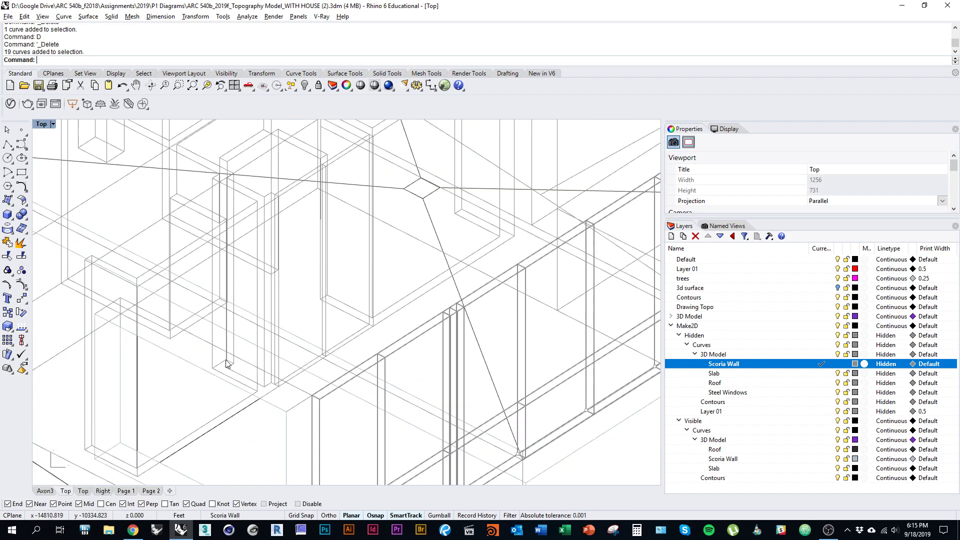
left_click_drag(238, 309, 223, 422)
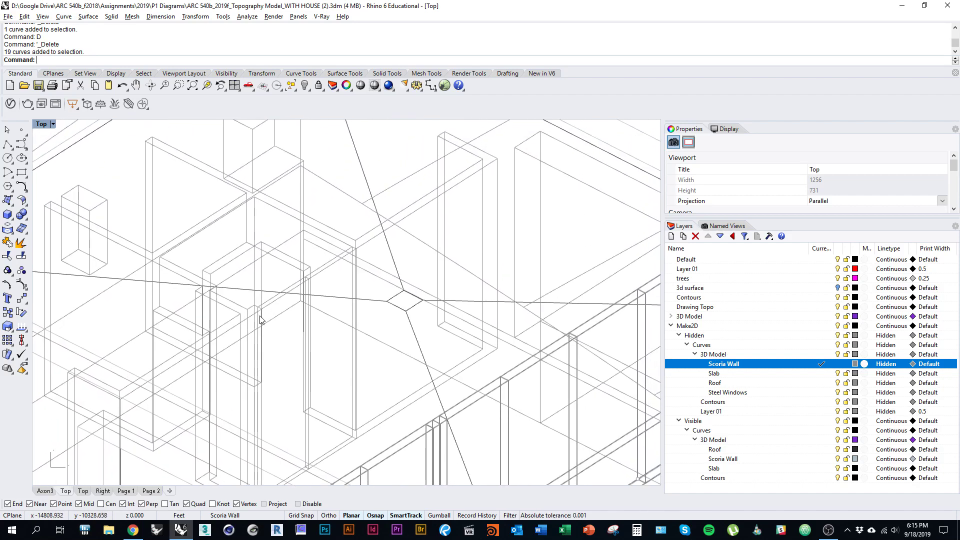
left_click_drag(288, 352, 262, 374)
scroll(265, 426, "up", 2)
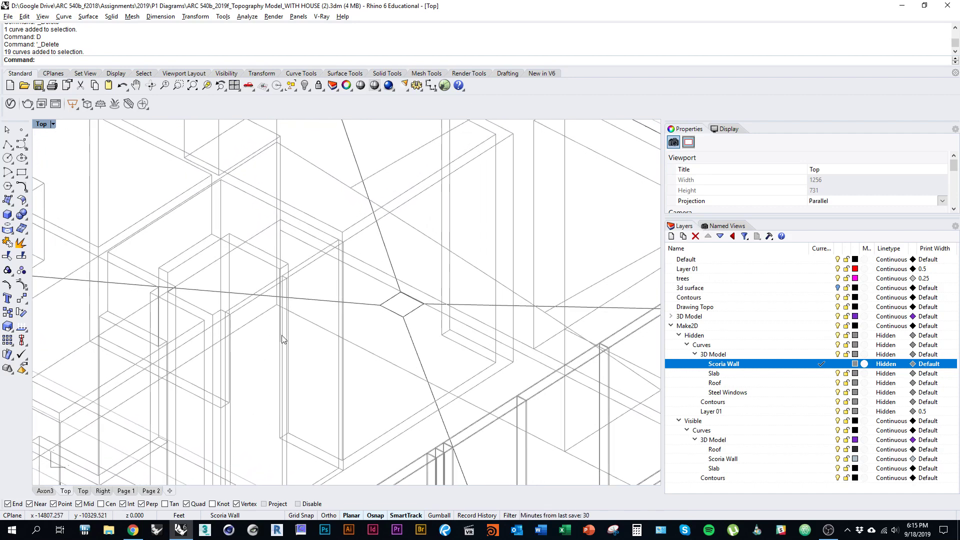
left_click_drag(245, 276, 226, 300)
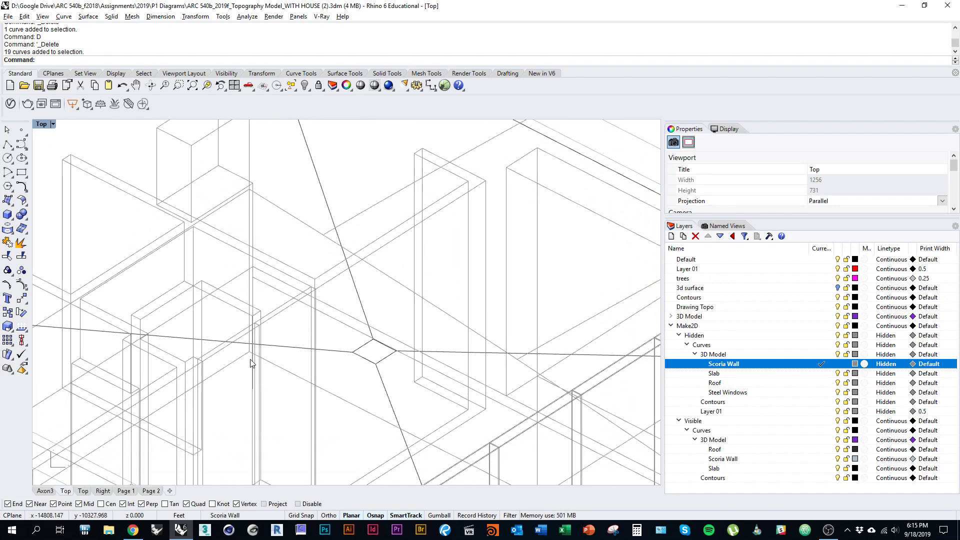
left_click_drag(391, 358, 229, 289)
Trace the slab line passing the central roof opening and the Scoria Wall line along the window wall to their ends.
left_click(350, 337)
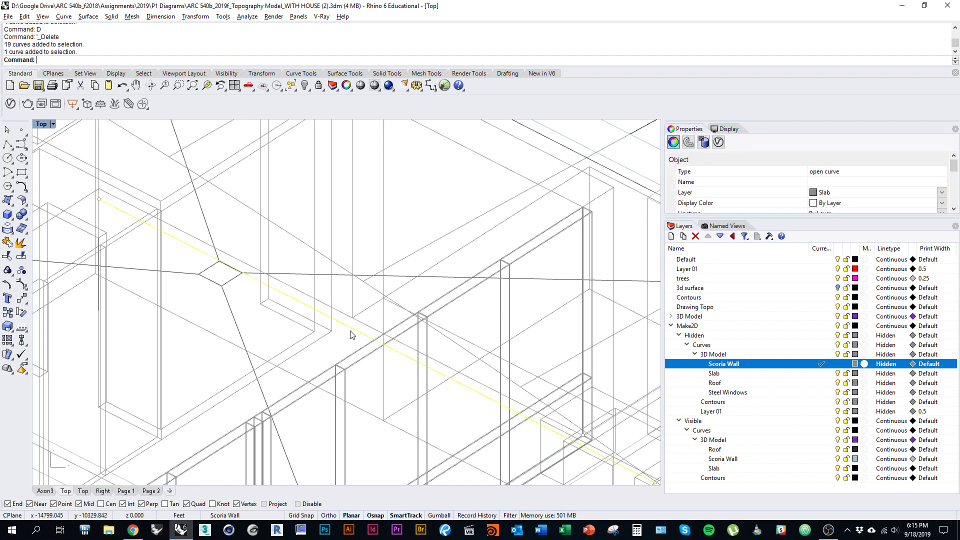
scroll(303, 324, "up", 4)
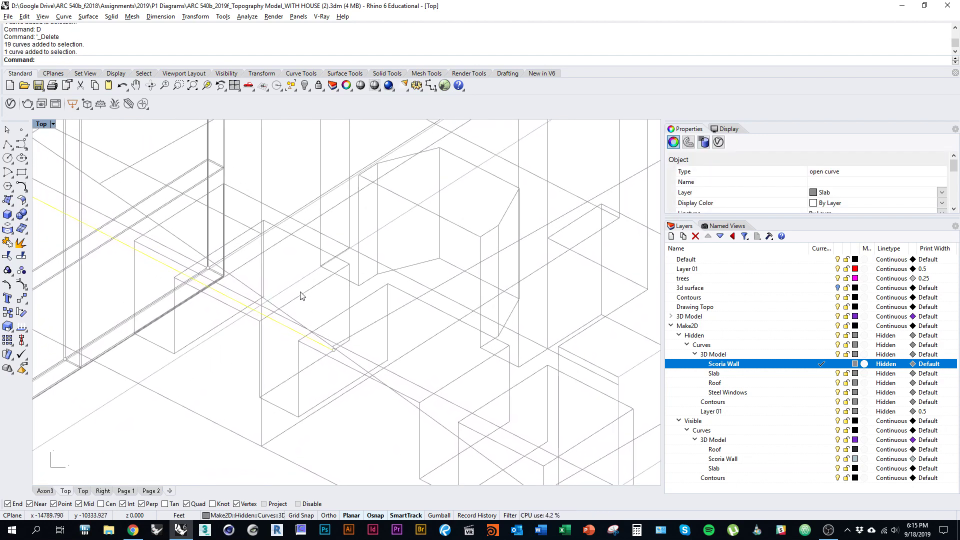
left_click_drag(300, 292, 295, 400)
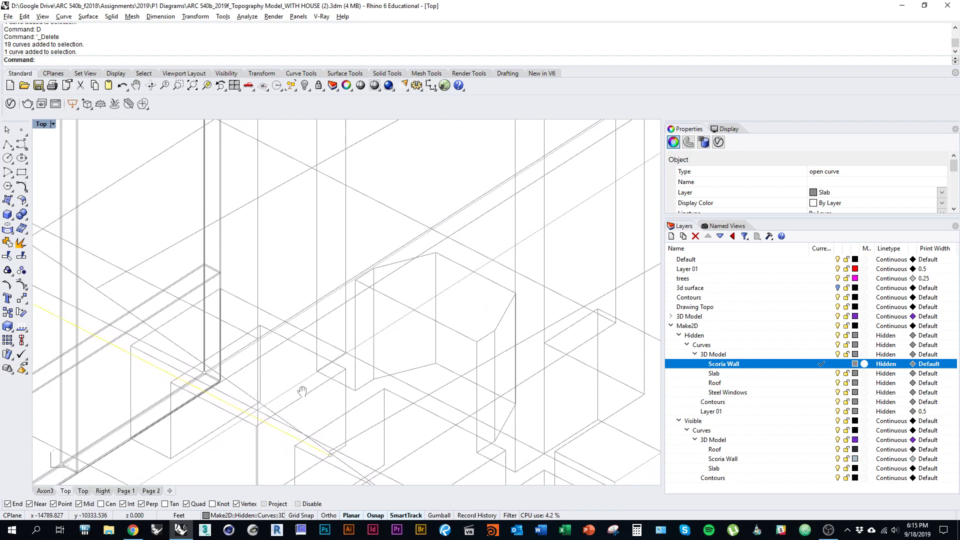
left_click(269, 342)
scroll(268, 381, "down", 5)
scroll(200, 350, "up", 8)
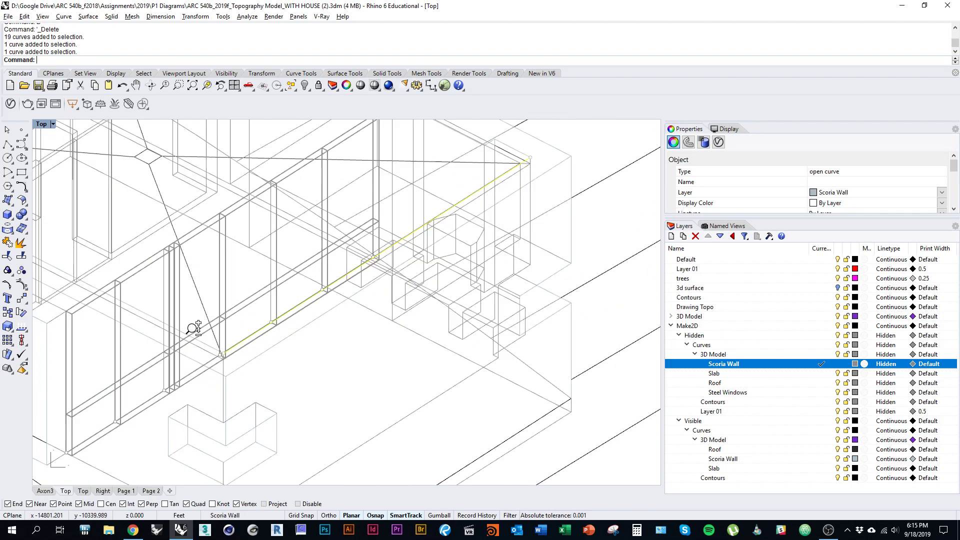
scroll(194, 329, "up", 6)
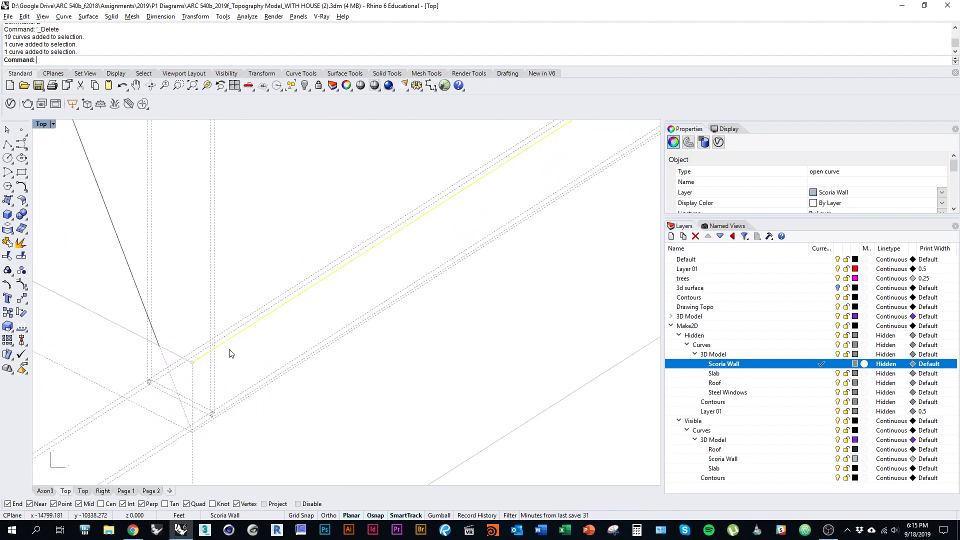
scroll(231, 353, "down", 10)
left_click(242, 379)
scroll(243, 377, "down", 4)
left_click_drag(276, 360, 230, 404)
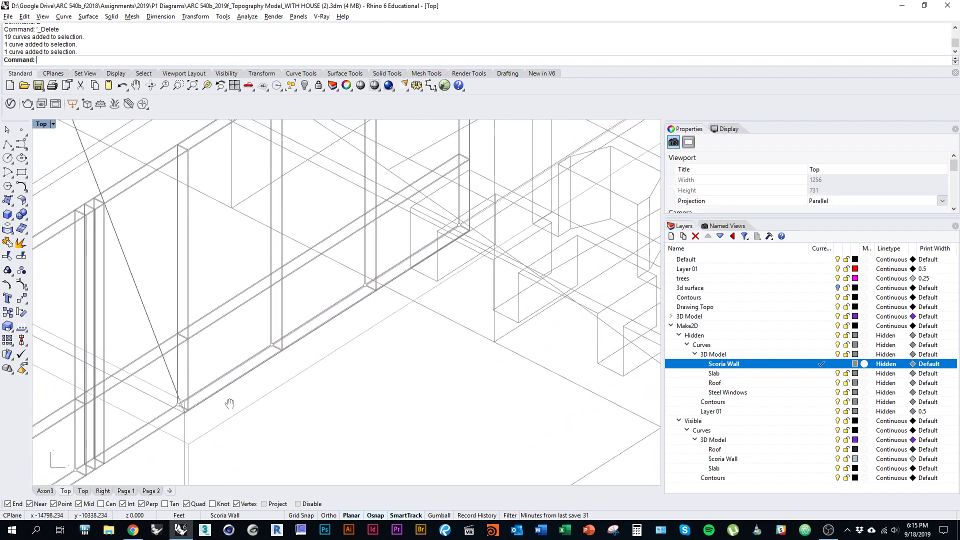
scroll(175, 370, "up", 5)
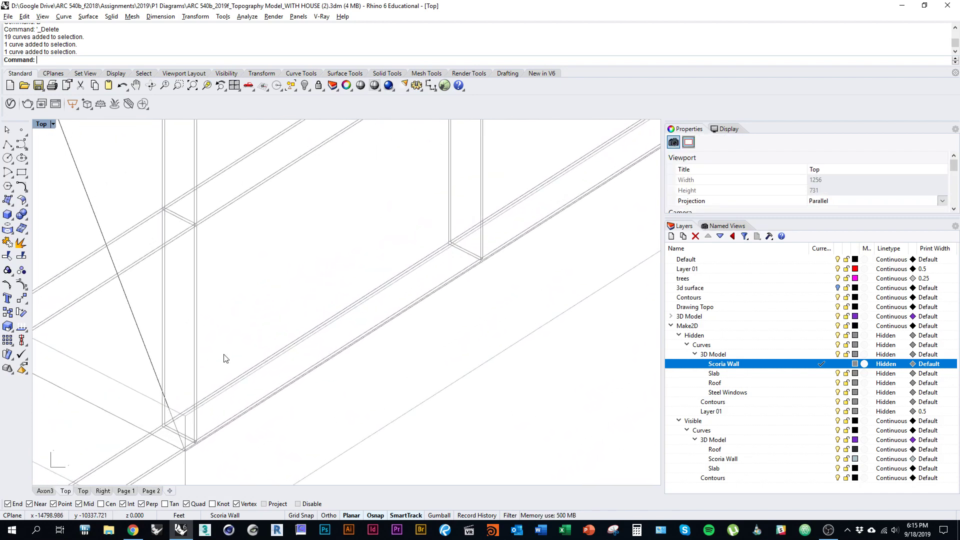
scroll(225, 359, "down", 5)
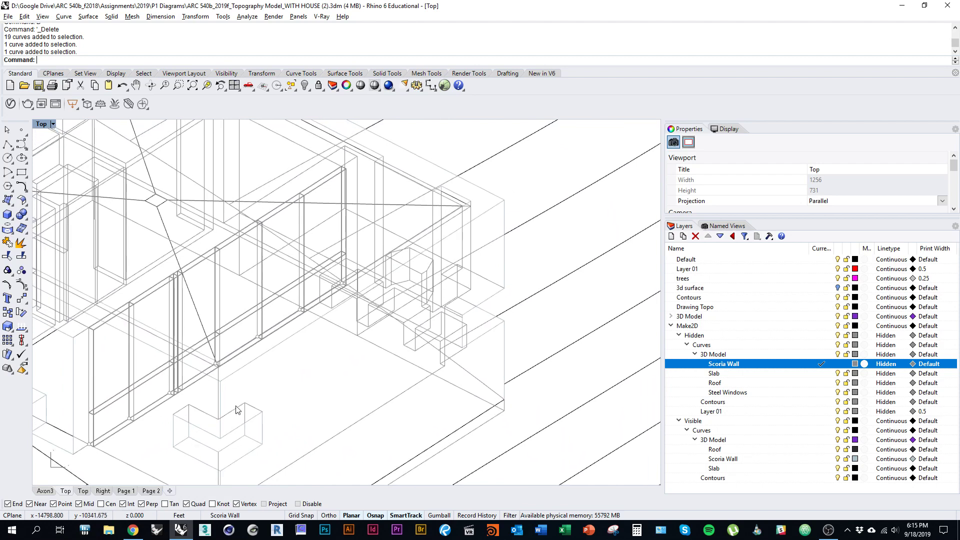
Delete the stray slab line running from the central roof opening past the window wall to the low walls.
scroll(214, 413, "up", 3)
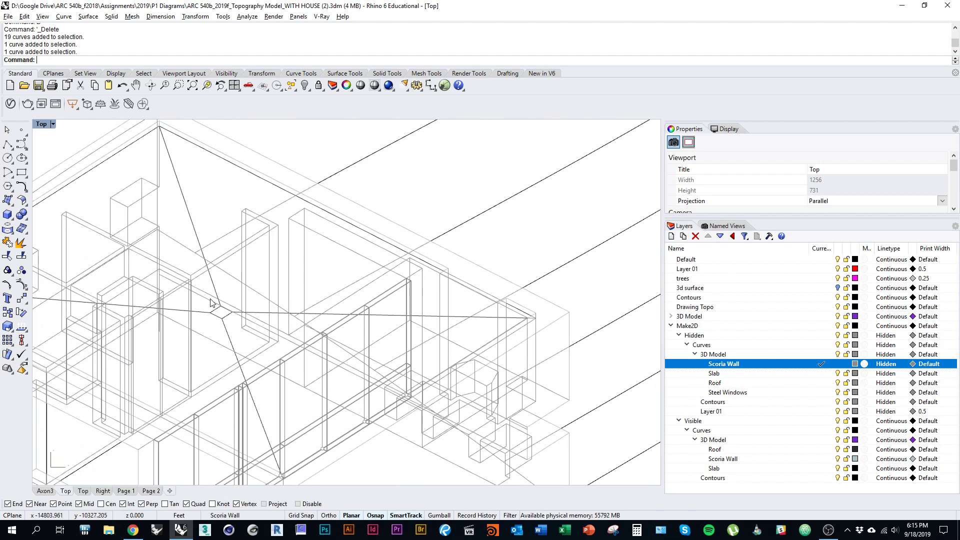
left_click(211, 303)
scroll(380, 343, "up", 3)
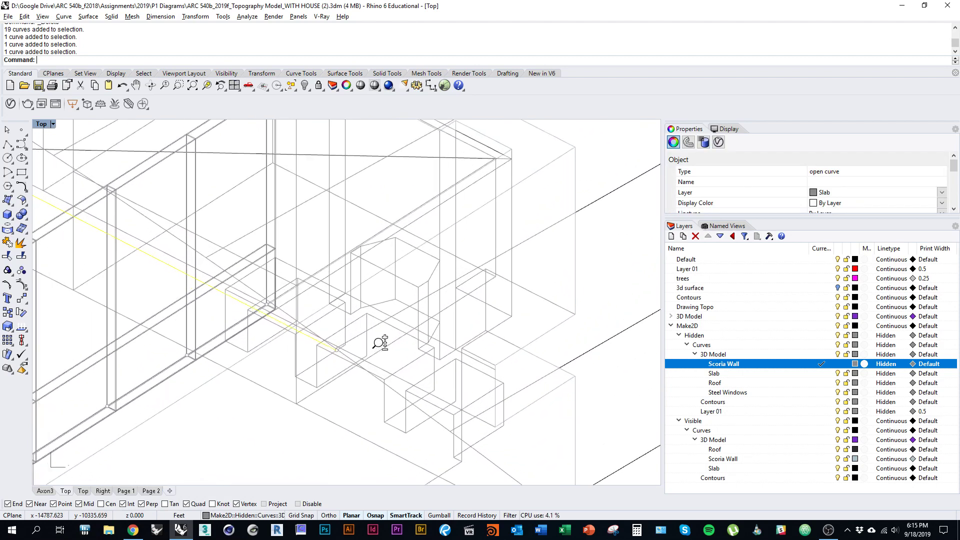
type("d")
key("Return")
scroll(326, 370, "up", 2)
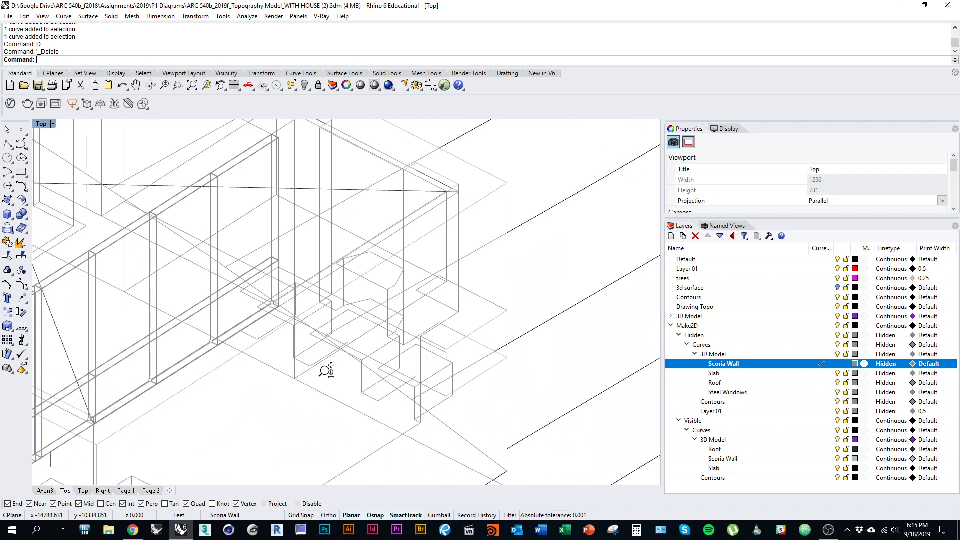
Inspect the overlapping lines along the window wall and around the central roof opening for remaining stray lines.
left_click_drag(326, 370, 422, 425)
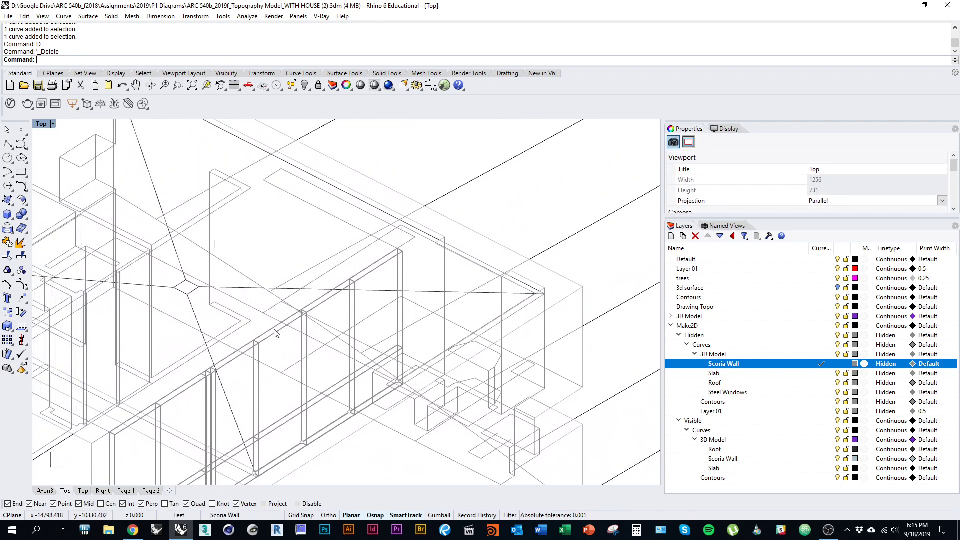
scroll(275, 334, "up", 3)
left_click(250, 305)
left_click_drag(371, 372, 177, 268)
left_click_drag(291, 339, 432, 396)
left_click(254, 334)
scroll(259, 352, "down", 3)
scroll(260, 353, "down", 7)
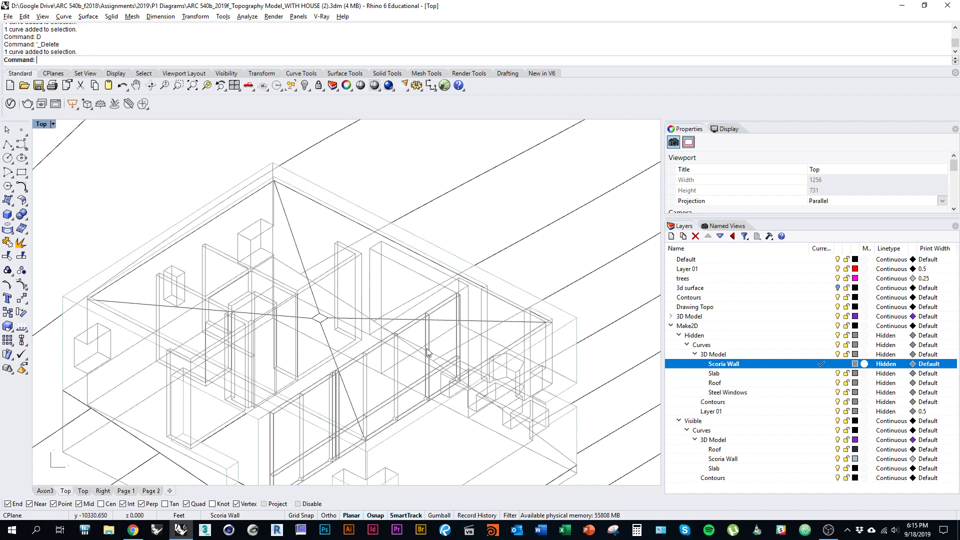
Ungroup the slab curves outlining the volume between the window wall and the house's right corner.
scroll(502, 265, "up", 8)
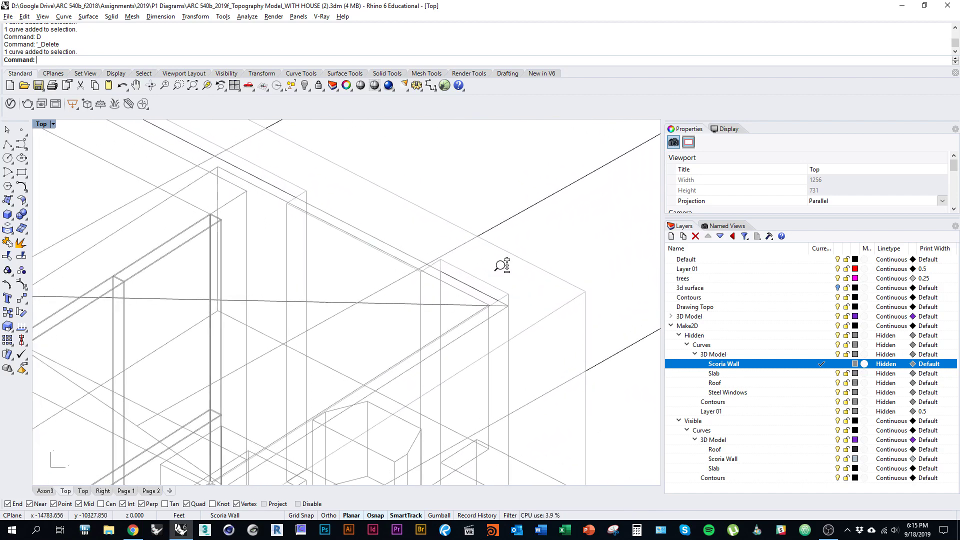
scroll(502, 265, "up", 4)
left_click(467, 302)
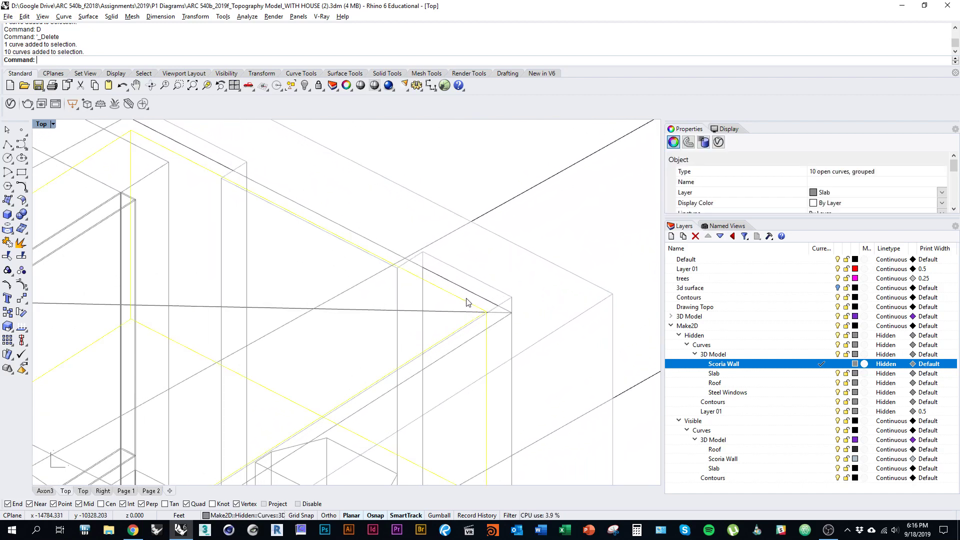
scroll(468, 303, "down", 6)
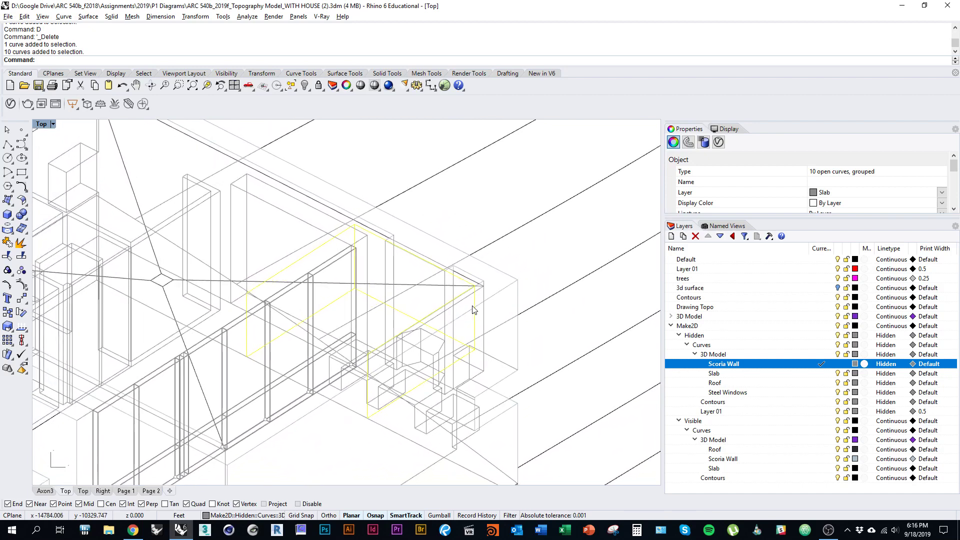
scroll(462, 284, "up", 2)
left_click(457, 221)
left_click_drag(401, 259, 419, 243)
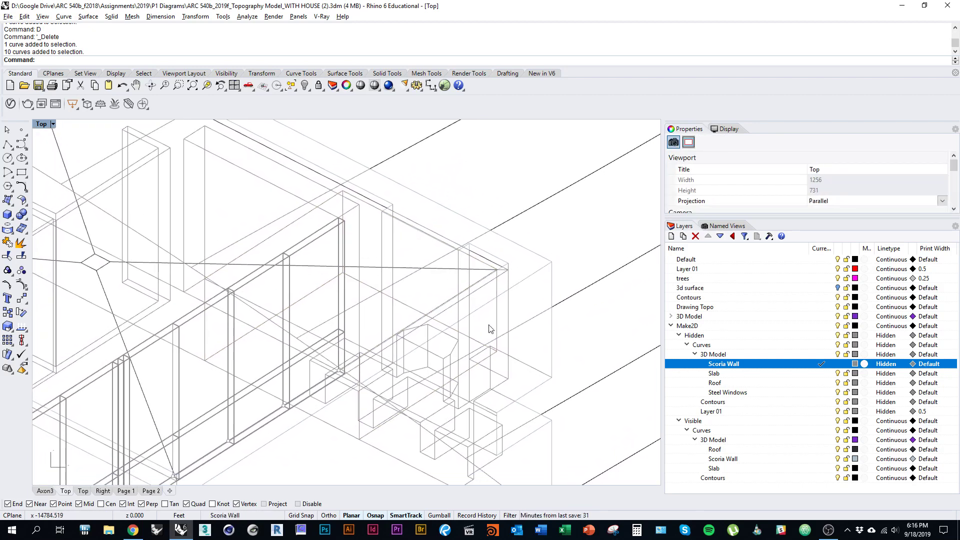
scroll(381, 306, "up", 3)
left_click(303, 283)
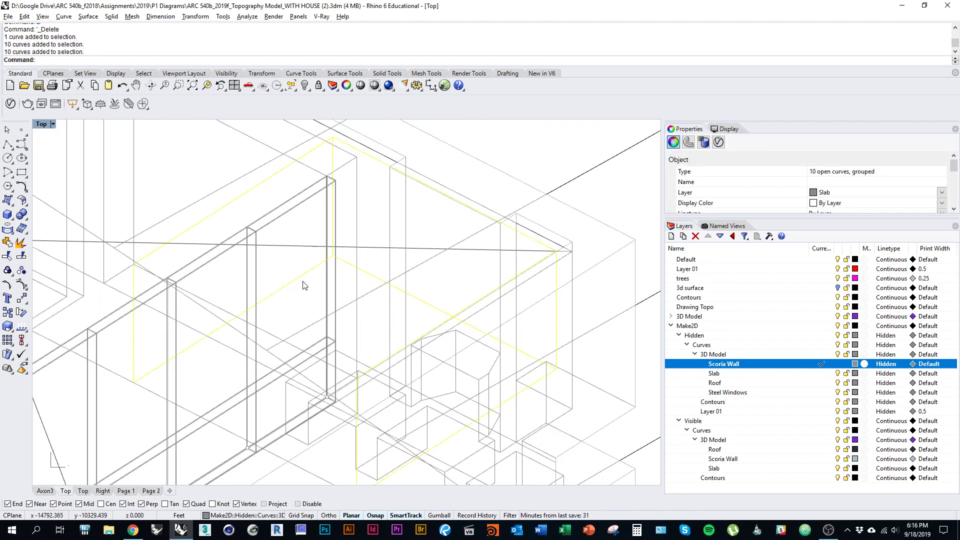
key("ctrl+shift+g")
Delete the three ungrouped slab lines meeting at the hidden corner behind the window wall.
scroll(303, 283, "up", 1)
left_click(320, 280)
left_click(318, 266)
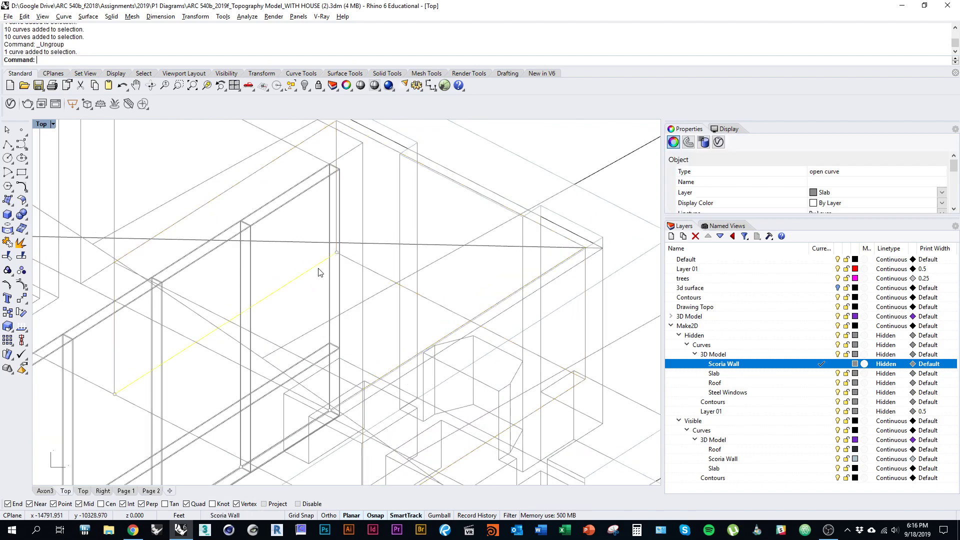
type("d")
key("space")
left_click(337, 235)
type("d")
left_click(381, 276)
type("d")
left_click_drag(528, 347, 472, 343)
scroll(442, 307, "down", 4)
scroll(392, 315, "down", 2)
left_click_drag(392, 315, 410, 300)
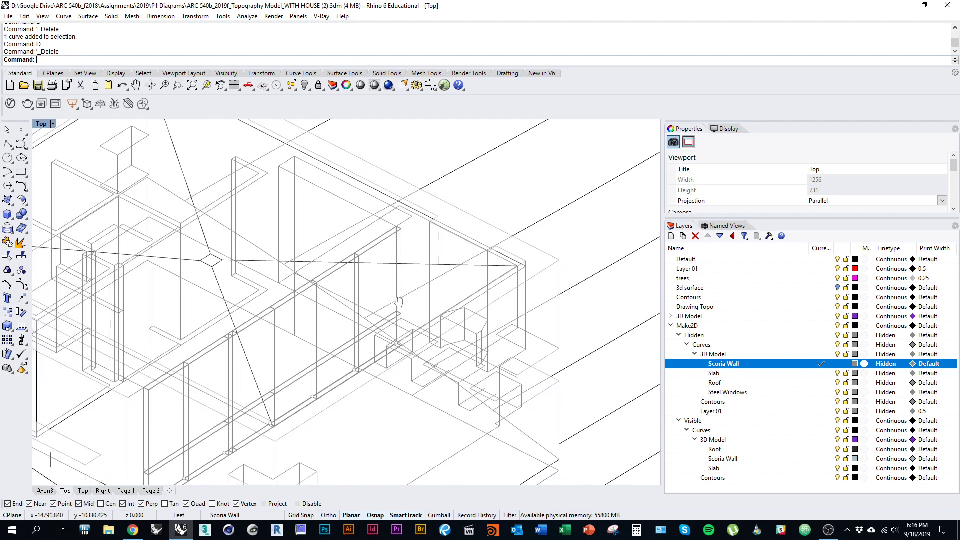
Check the extent of the slab line crossing the low walls near the house's right corner.
scroll(381, 322, "up", 1)
scroll(381, 322, "up", 1)
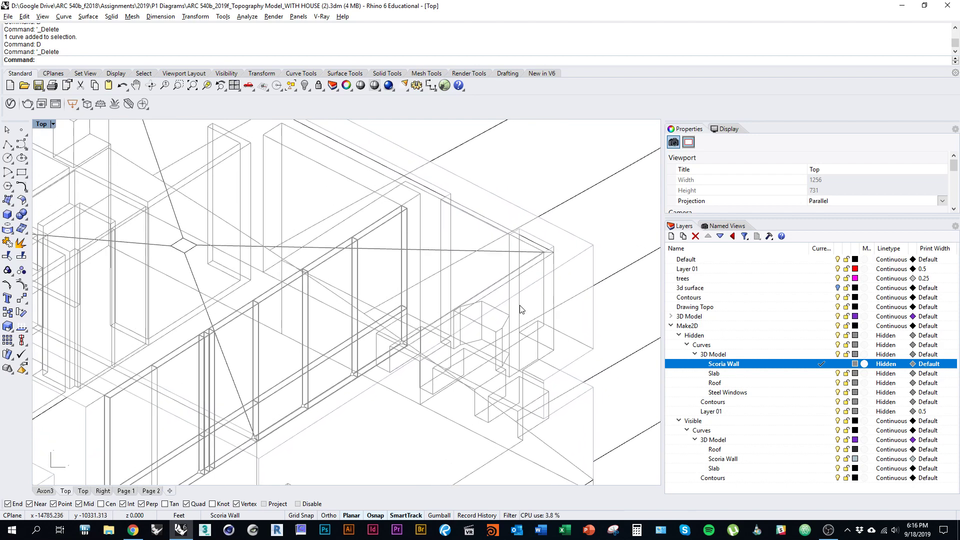
left_click(543, 296)
left_click(483, 365)
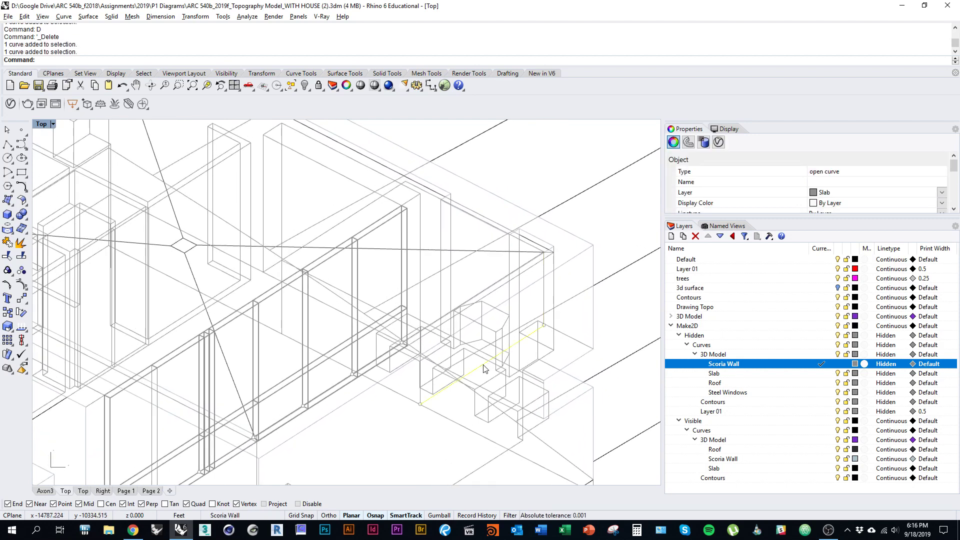
left_click_drag(458, 363, 502, 393)
scroll(385, 362, "down", 5)
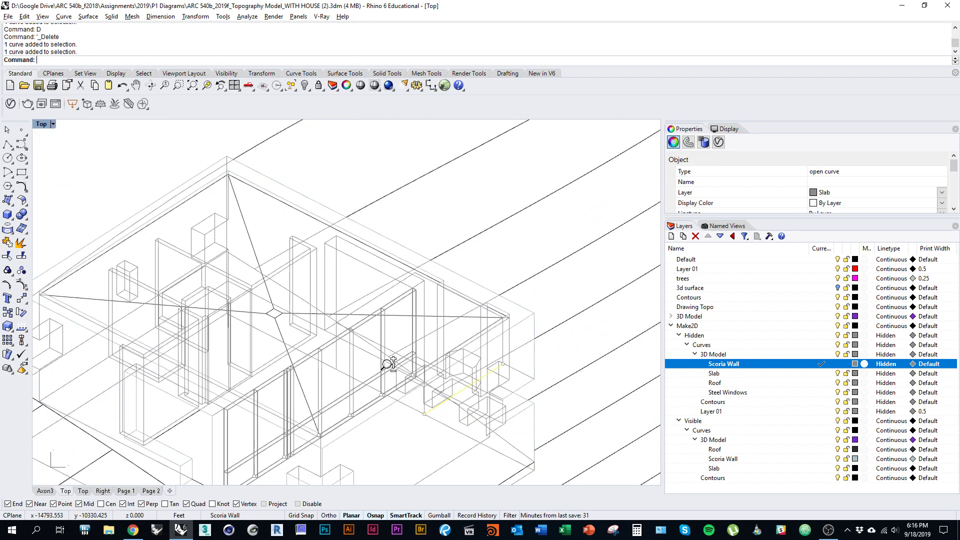
key("Escape")
Review the whole house line drawing and the surrounding contours for remaining stray lines.
scroll(400, 329, "up", 1)
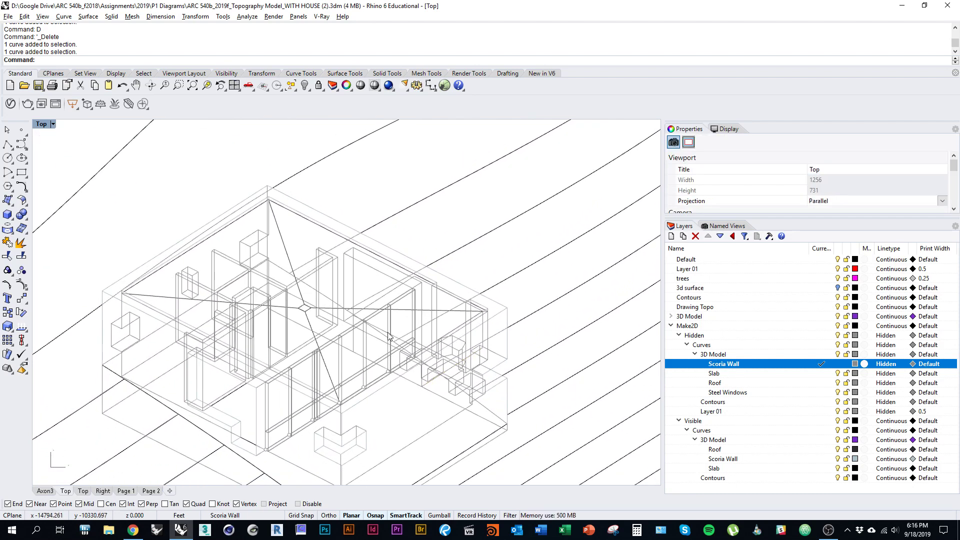
left_click_drag(372, 303, 374, 254)
left_click_drag(189, 286, 203, 258)
left_click_drag(551, 316, 383, 459)
scroll(350, 375, "down", 15)
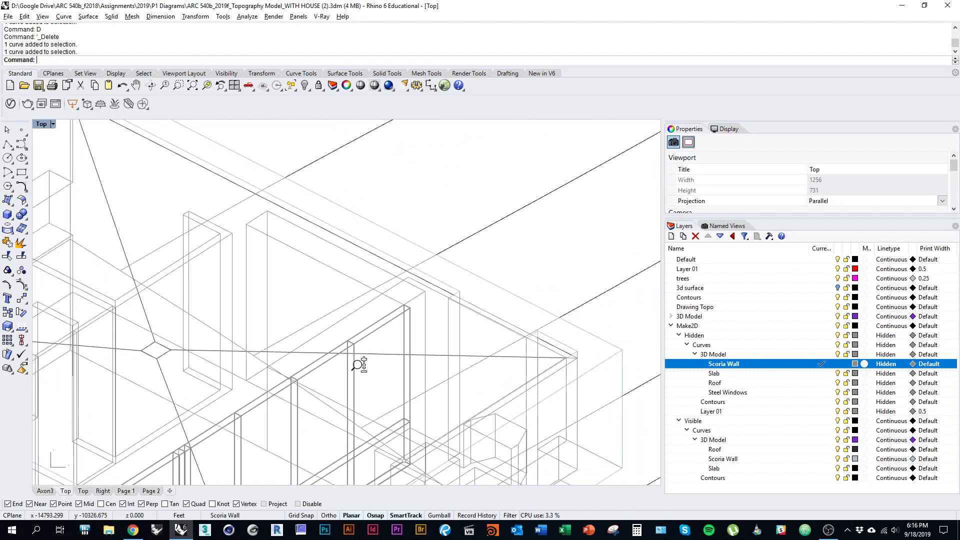
scroll(329, 354, "down", 3)
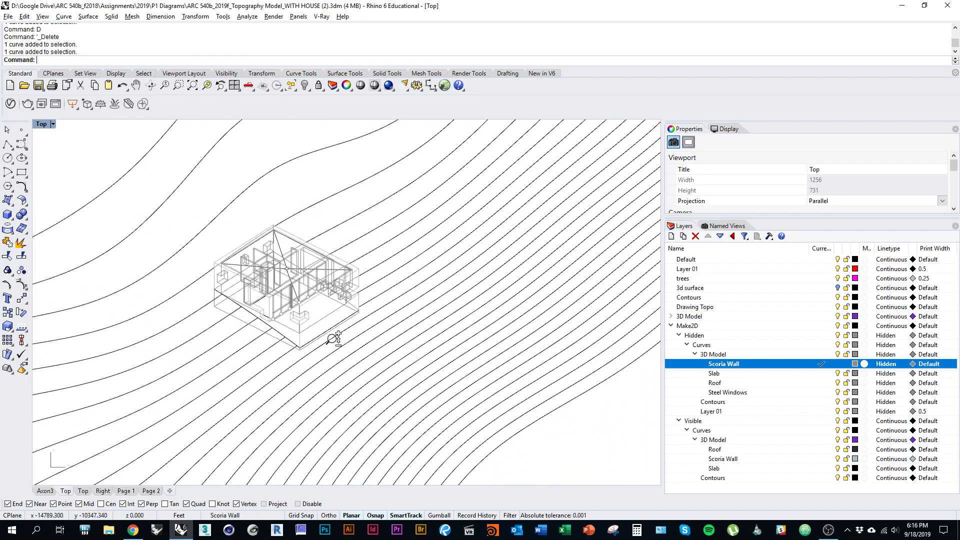
mouse_move(507, 460)
left_mouse_down()
mouse_move(346, 383)
mouse_move(500, 445)
left_mouse_up()
scroll(365, 380, "up", 2)
left_click_drag(366, 380, 454, 401)
scroll(454, 401, "up", 2)
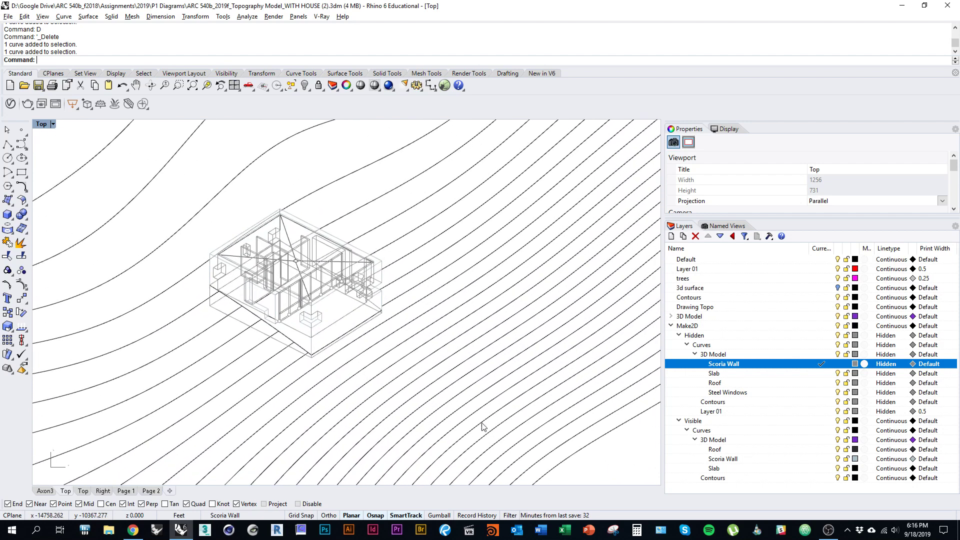
Select the whole house and contour drawing and start exporting it in Adobe Illustrator (*.ai) format.
left_click_drag(601, 471, 80, 156)
left_click_drag(196, 232, 228, 247)
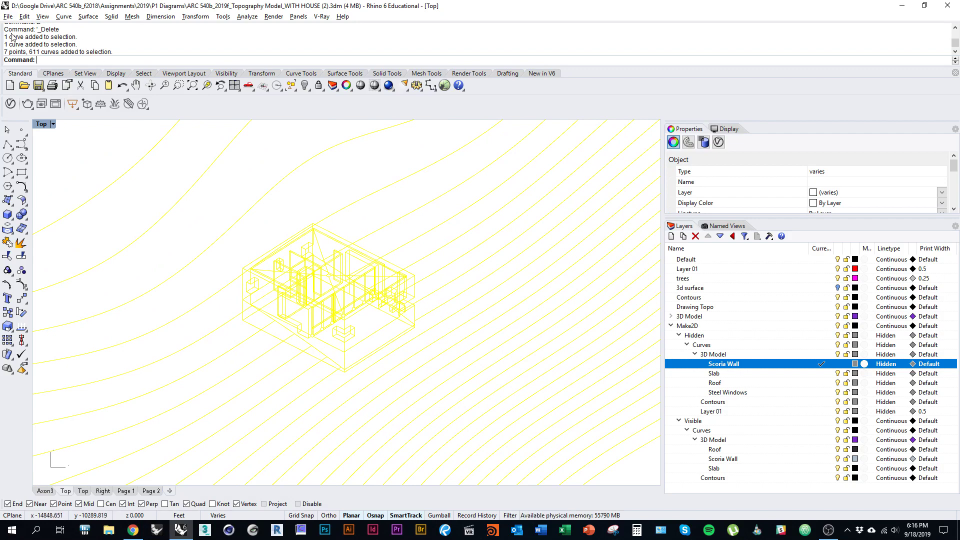
left_click(8, 16)
left_click(57, 155)
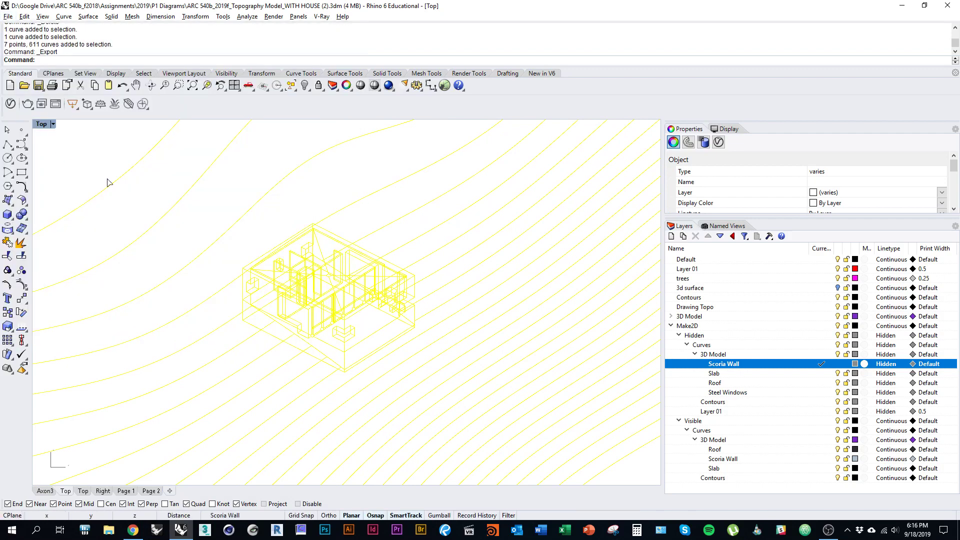
left_click(150, 277)
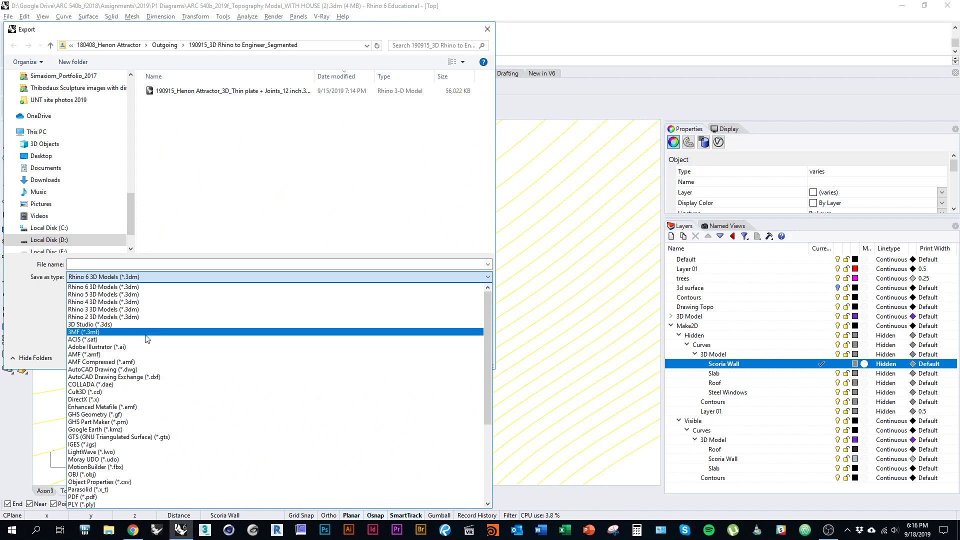
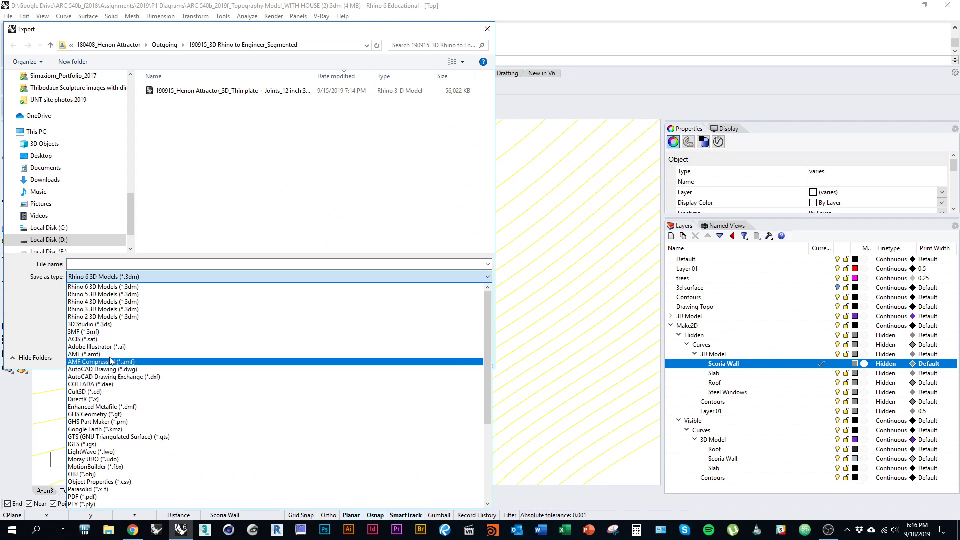
left_click(75, 348)
Save the export as "Export 1" in the folder ARC 540b_f2018 > Assignments > 2019 > P1 Diagrams.
left_click_drag(131, 215, 128, 102)
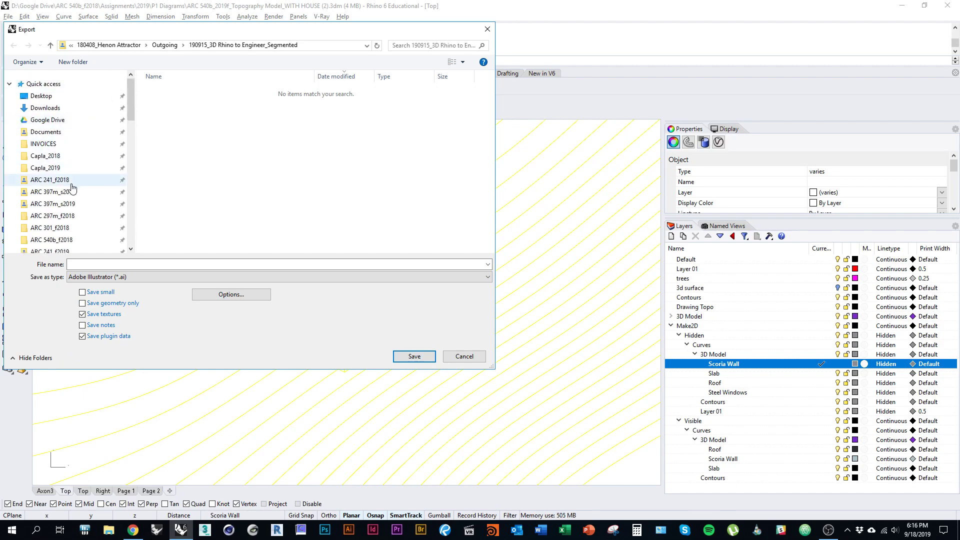
left_click(52, 240)
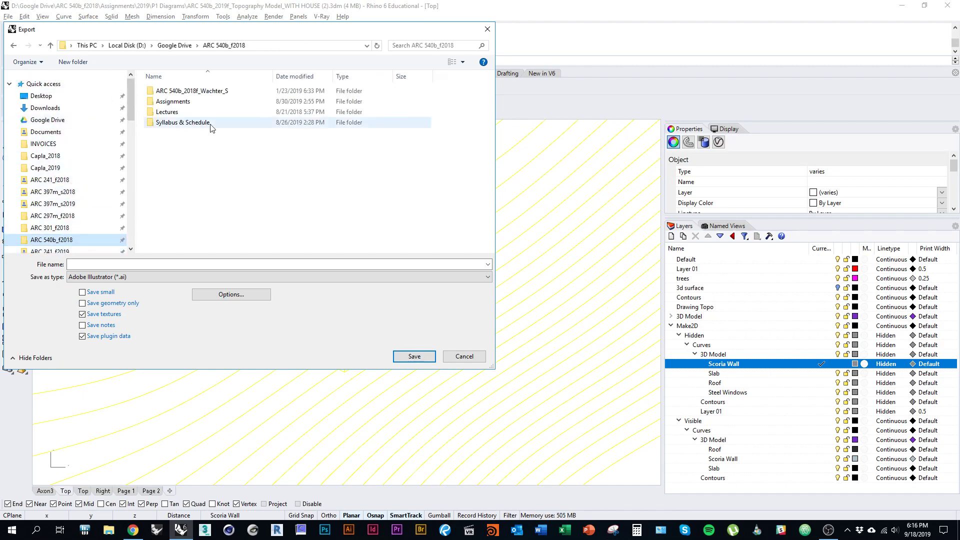
double_click(173, 101)
double_click(165, 101)
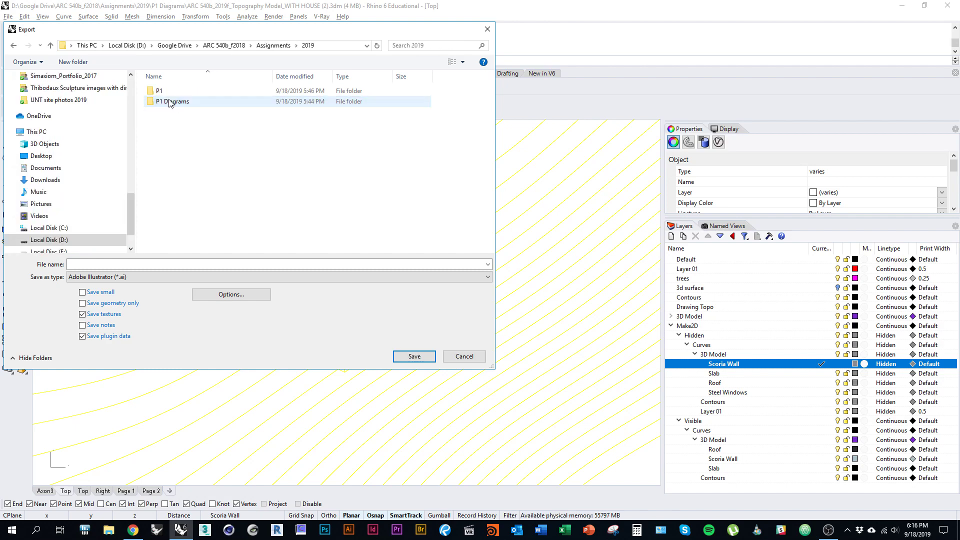
double_click(172, 102)
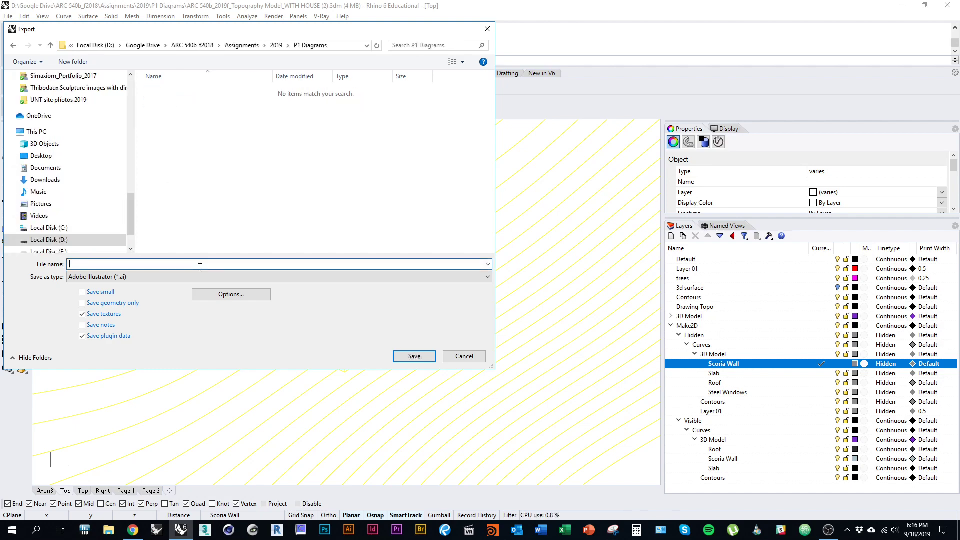
key("Return")
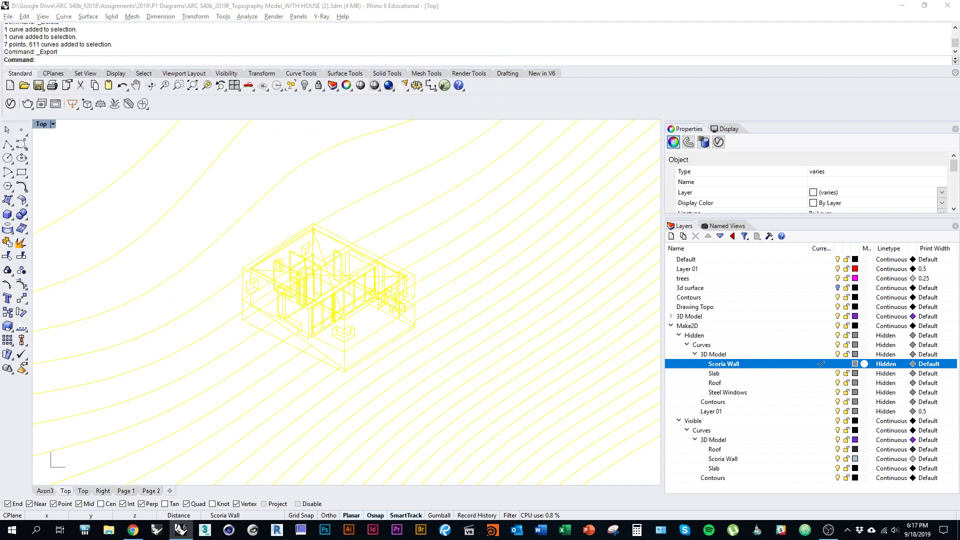
Export with the model scale preserved at 8 feet = 1 inch and layer ordering enabled.
left_click(164, 119)
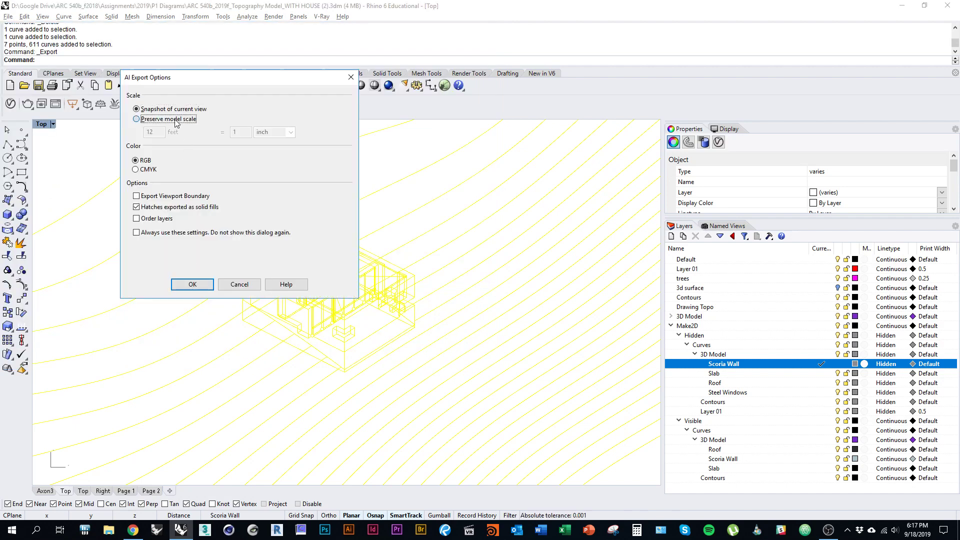
left_click_drag(187, 80, 202, 130)
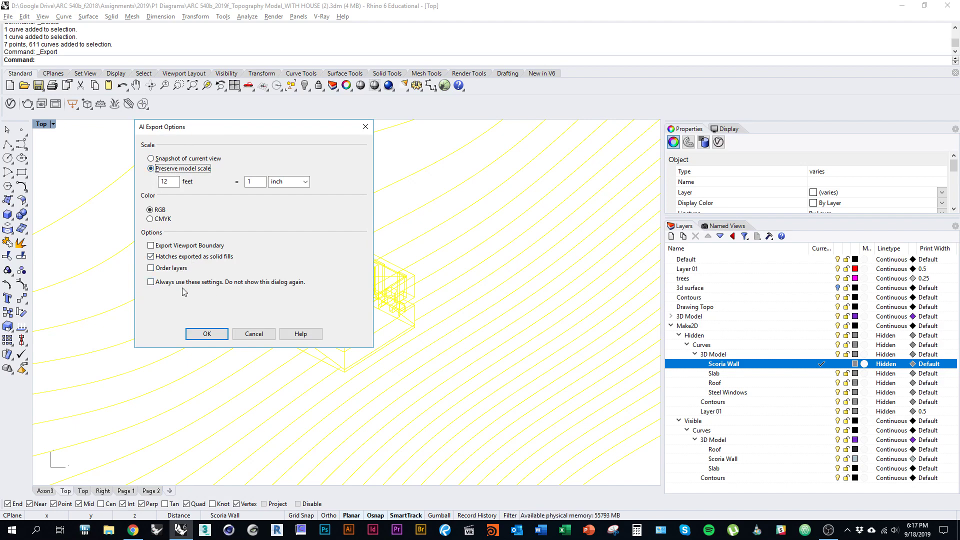
left_click(164, 270)
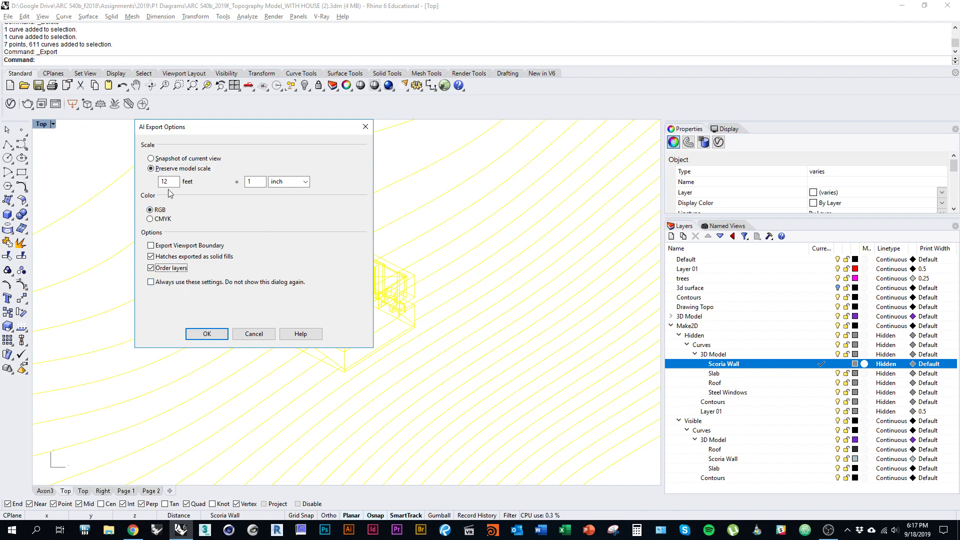
left_click_drag(173, 183, 91, 190)
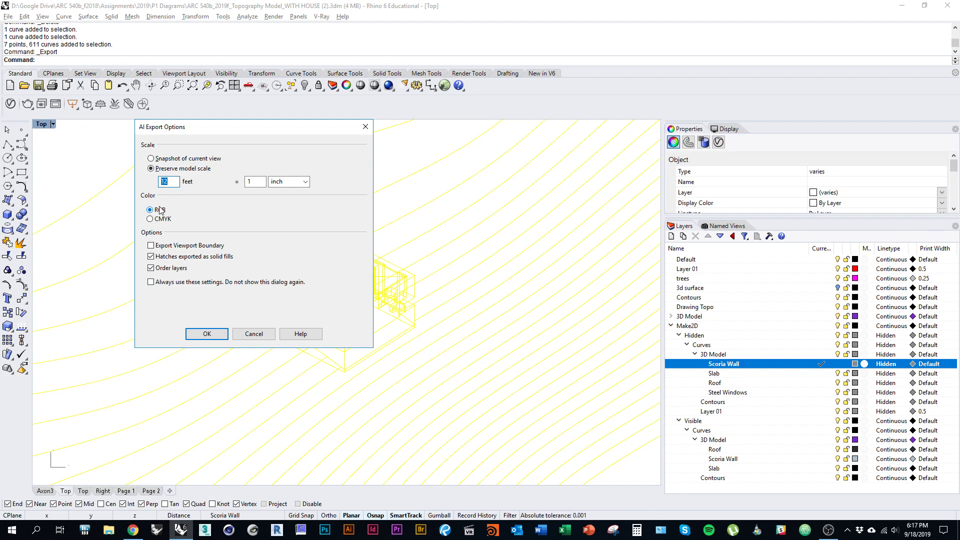
type("8")
left_click(255, 183)
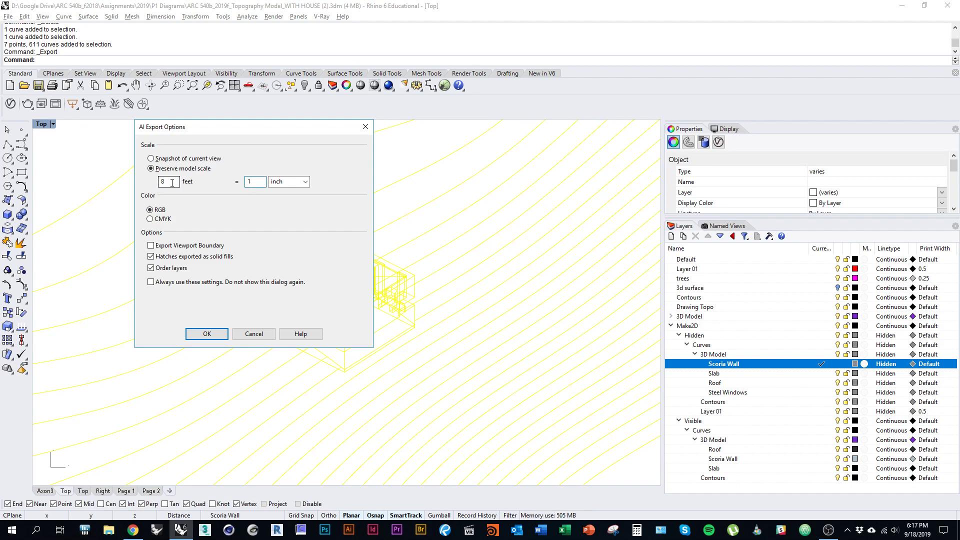
left_click(206, 333)
Launch Illustrator and locate the exported Export 1.AI in ARC 540b_f2018 > Assignments > 2019 > P1 Diagrams in File Explorer.
left_click(349, 529)
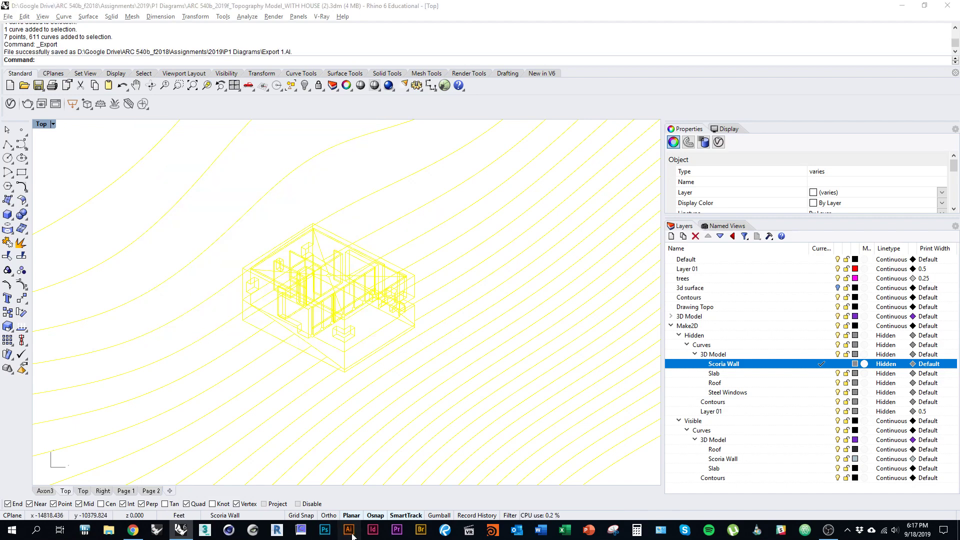
key("super+e")
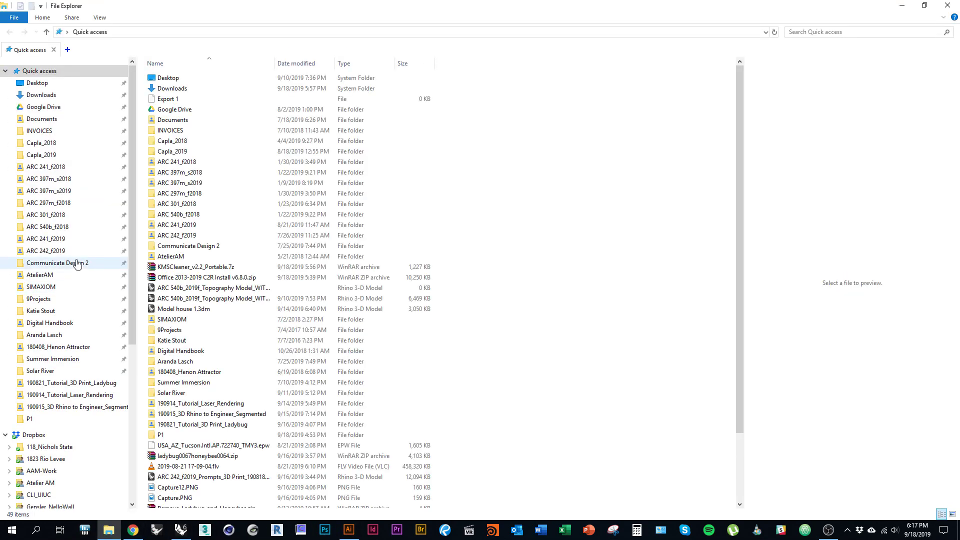
left_click(55, 227)
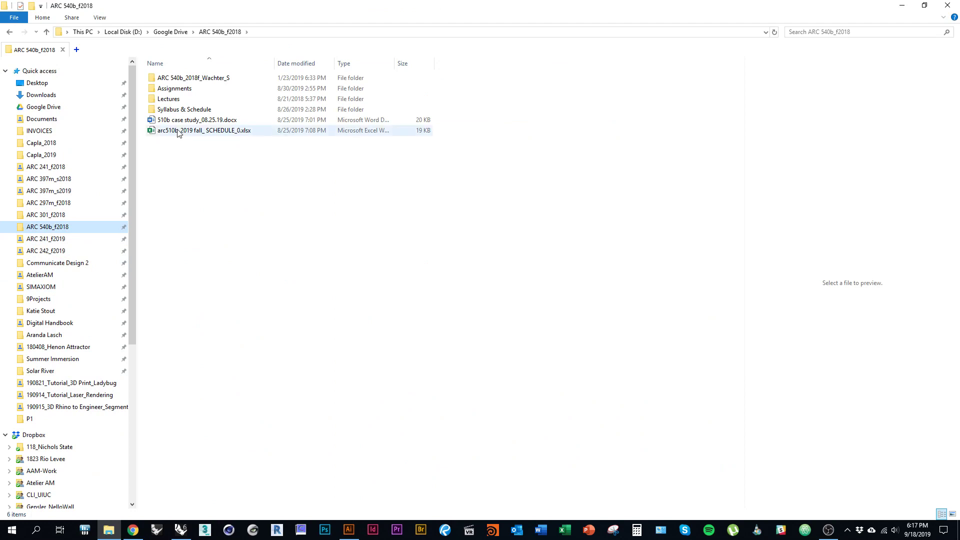
double_click(176, 89)
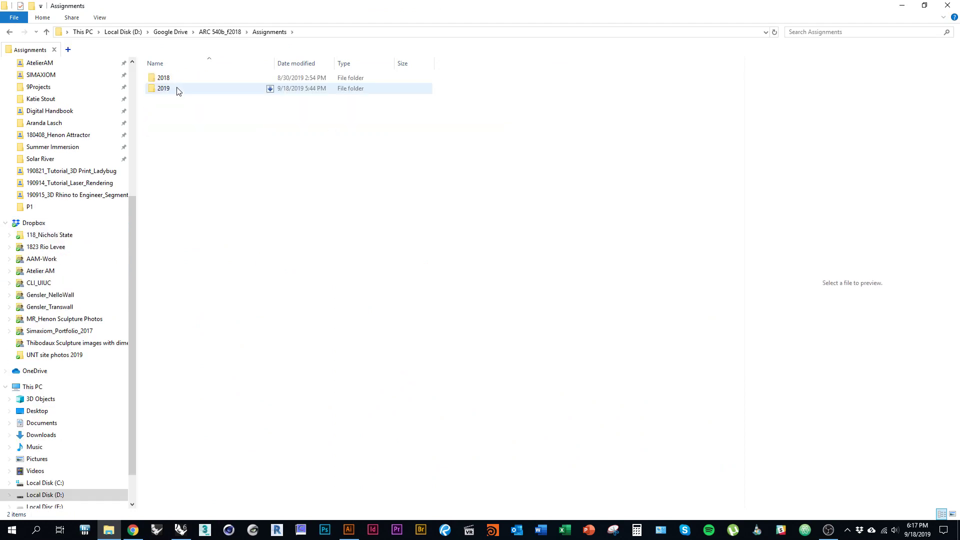
double_click(176, 88)
double_click(177, 89)
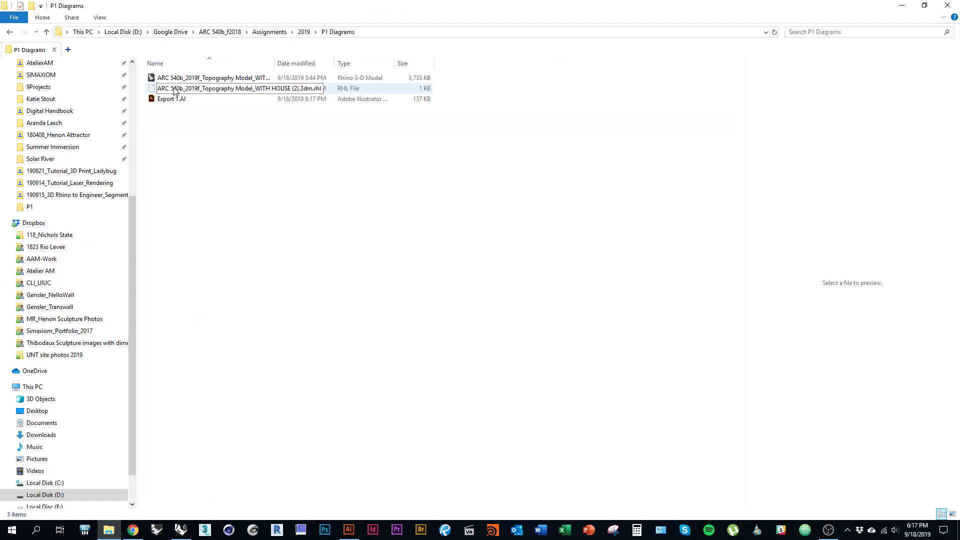
left_click(175, 99)
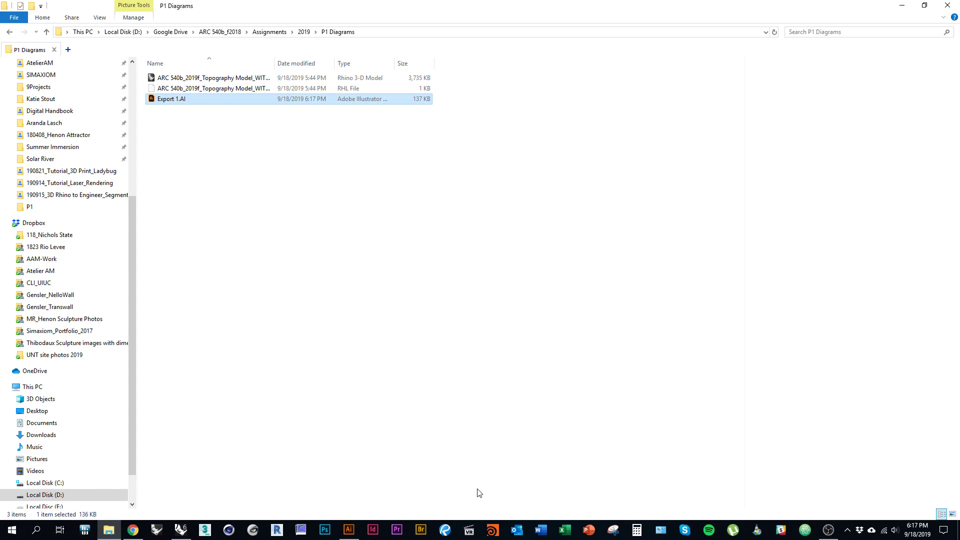
Open Export 1.AI from the P1 Diagrams folder in Illustrator.
left_click(348, 530)
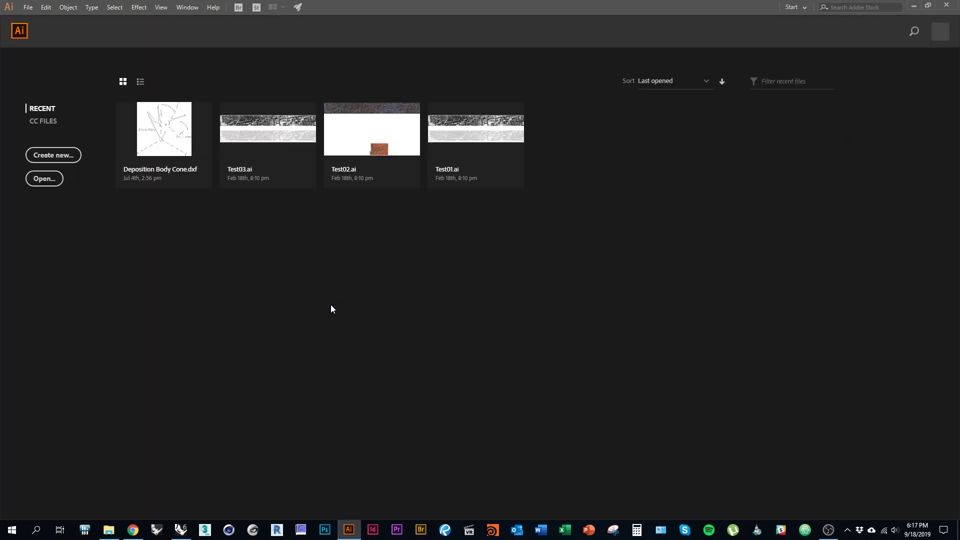
key("alt+Tab")
key("alt+Tab")
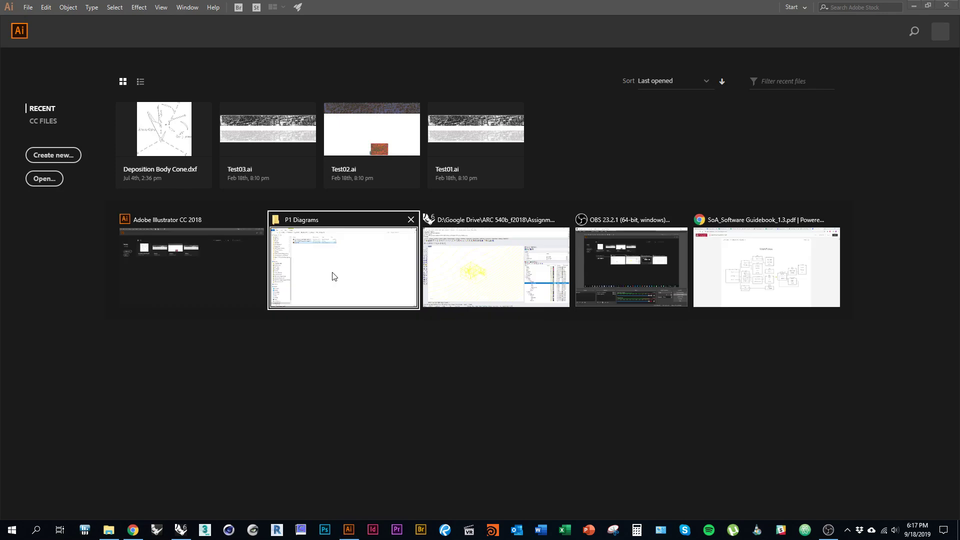
left_click(455, 298)
key("alt+Tab")
key("alt+Tab")
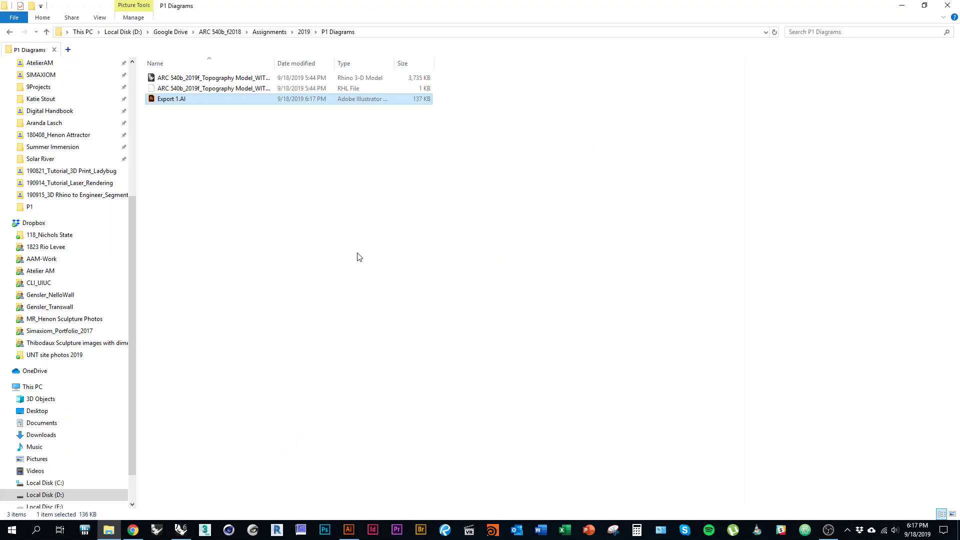
left_click_drag(183, 100, 353, 390)
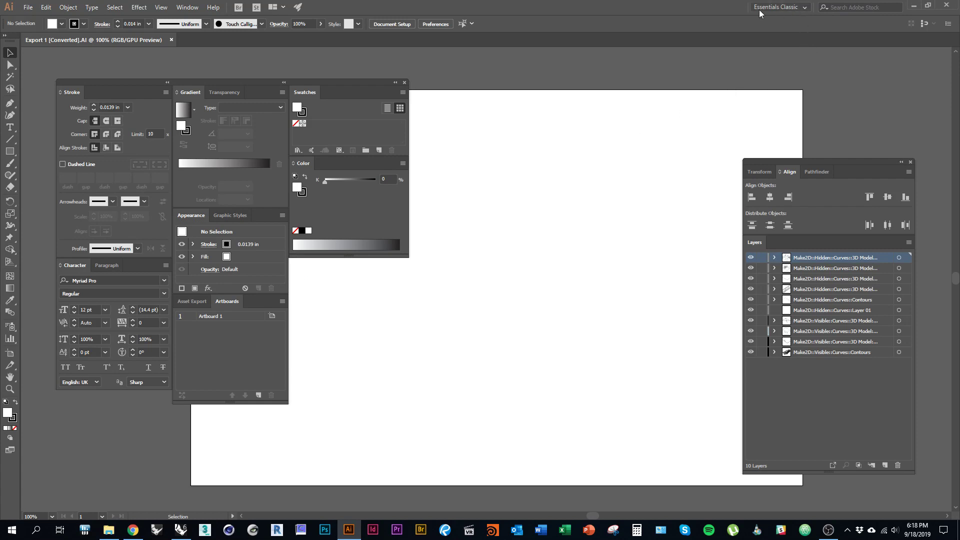
left_click(801, 10)
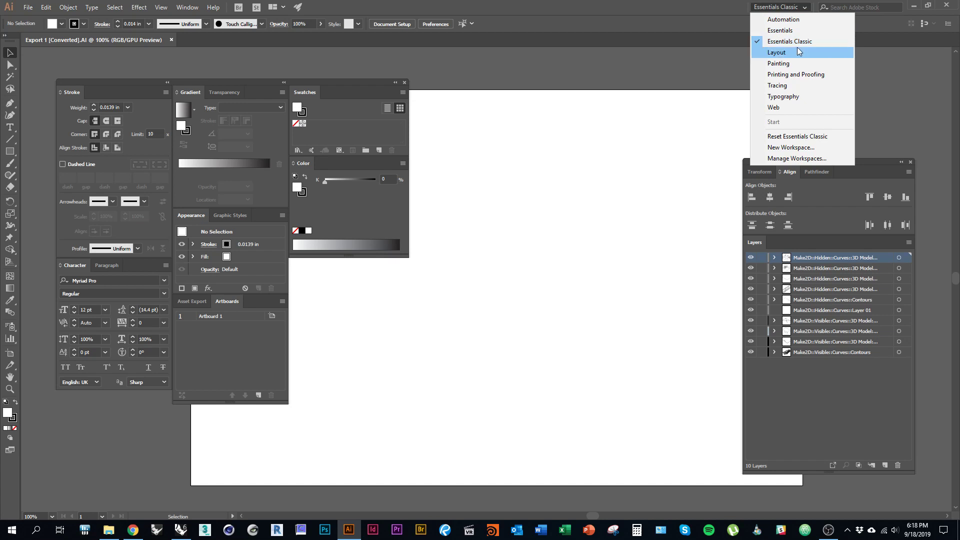
left_click(509, 175)
right_click(517, 170)
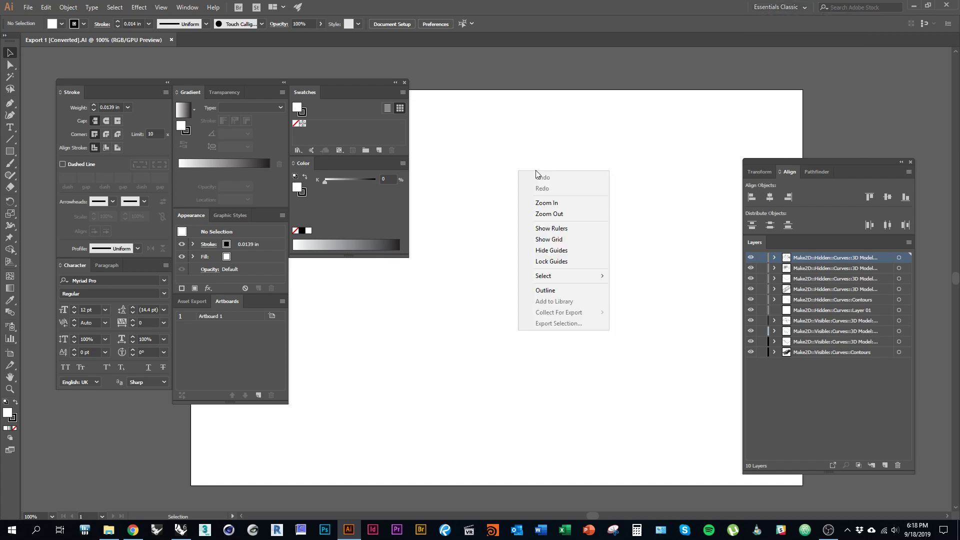
left_click(539, 136)
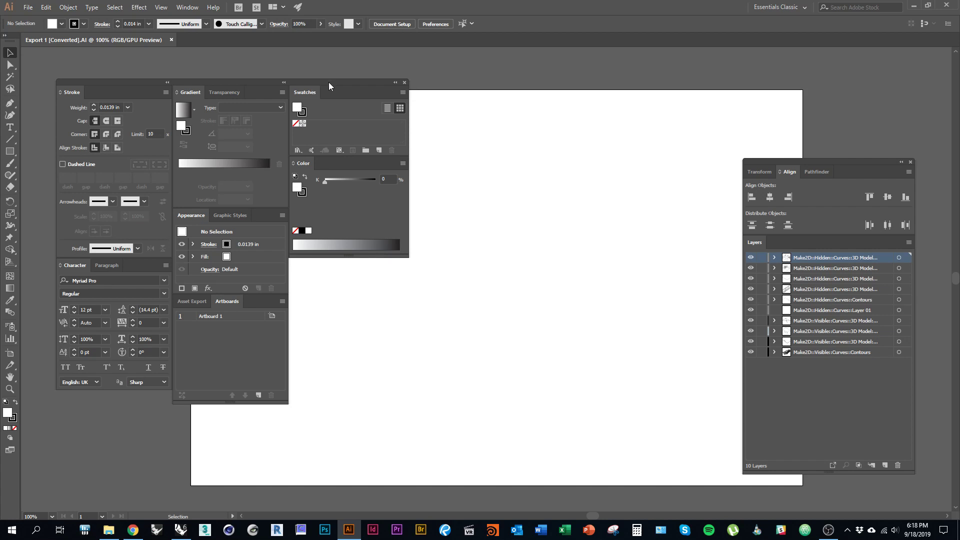
Collapse the Character panel and close the Artboards and Asset Export panels in the floating panel group.
left_click_drag(329, 82, 328, 68)
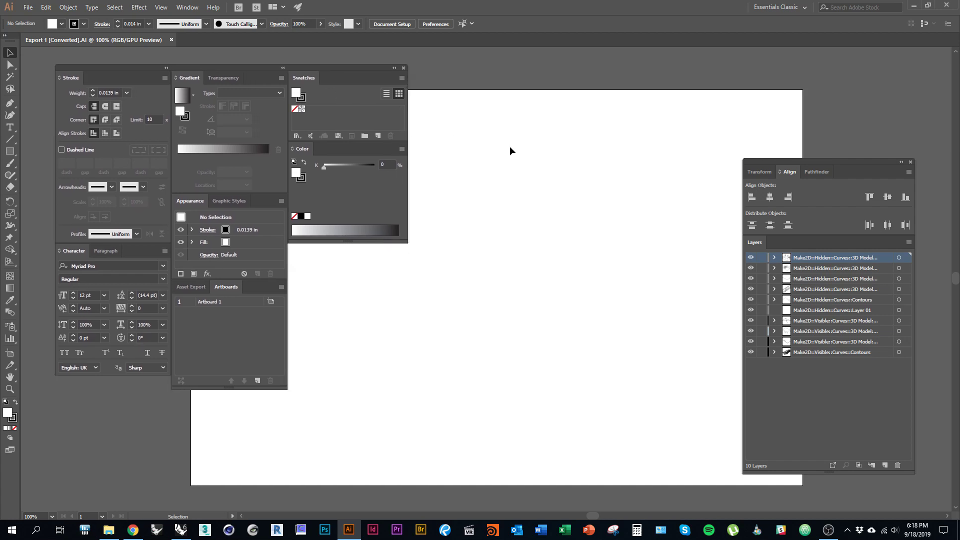
double_click(71, 251)
left_click_drag(227, 292, 394, 334)
left_click(487, 320)
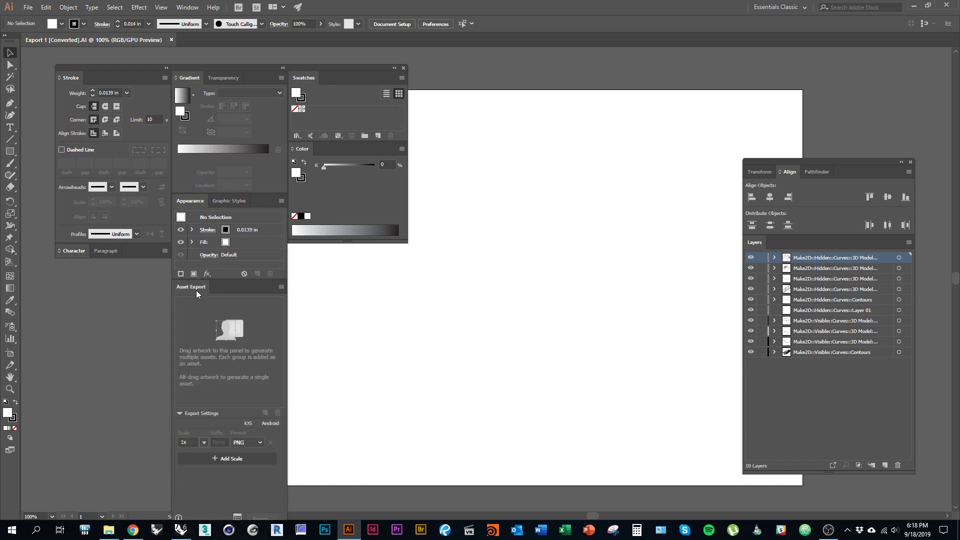
left_click_drag(196, 291, 462, 331)
left_click(474, 315)
Close the Appearance and Graphic Styles panels.
left_click_drag(191, 201, 309, 326)
left_click(402, 316)
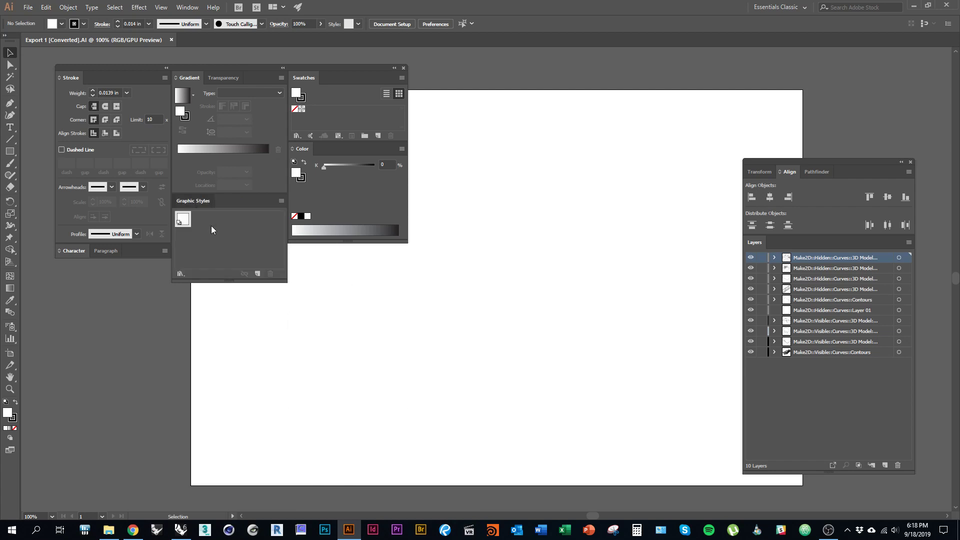
left_click_drag(193, 200, 362, 316)
left_click(453, 307)
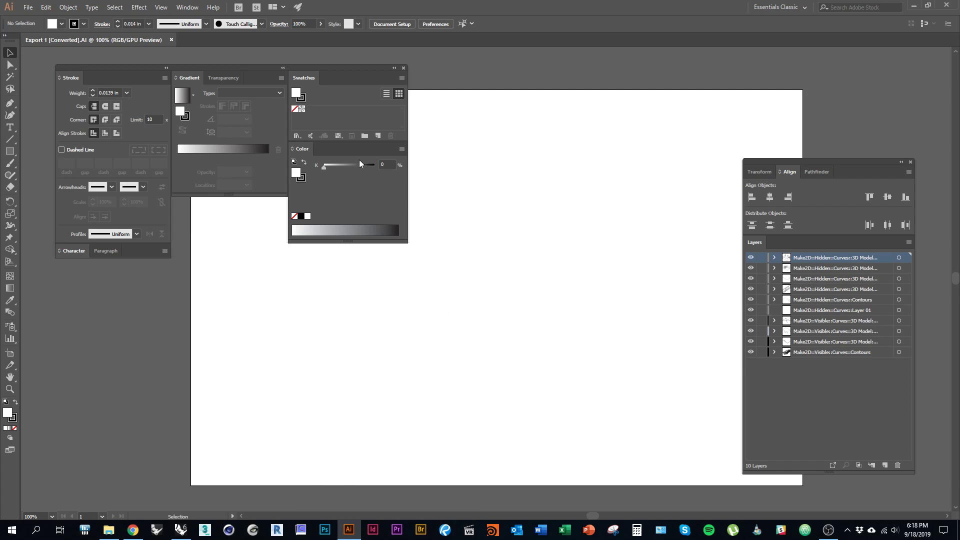
Attach the Gradient and Transparency panels beneath Character, and the Align panel beneath Color.
left_click_drag(207, 71, 80, 278)
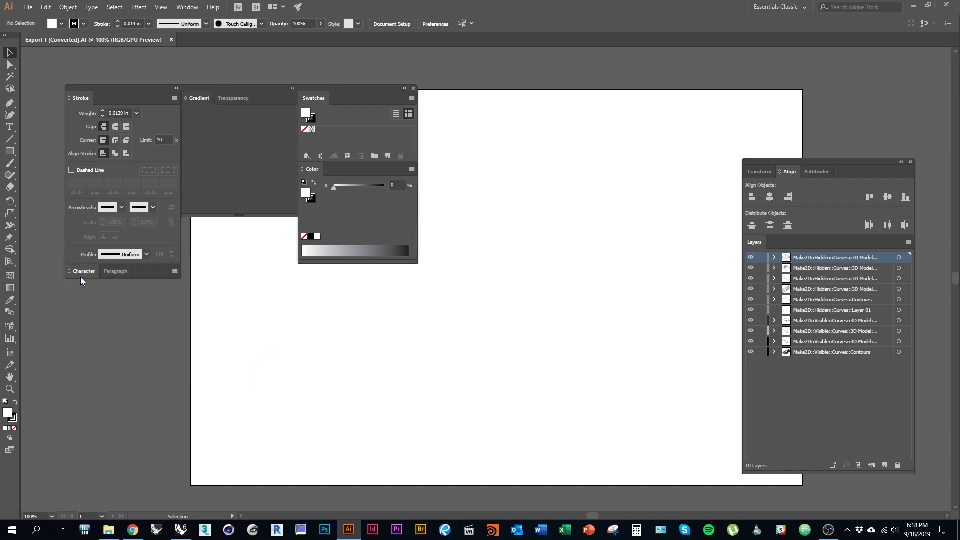
left_click_drag(220, 95, 122, 289)
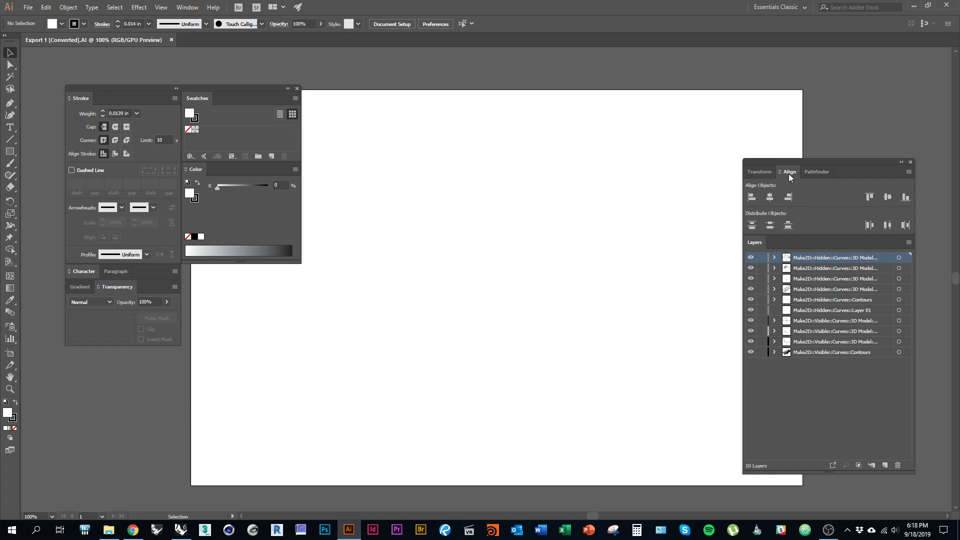
left_click_drag(788, 173, 229, 260)
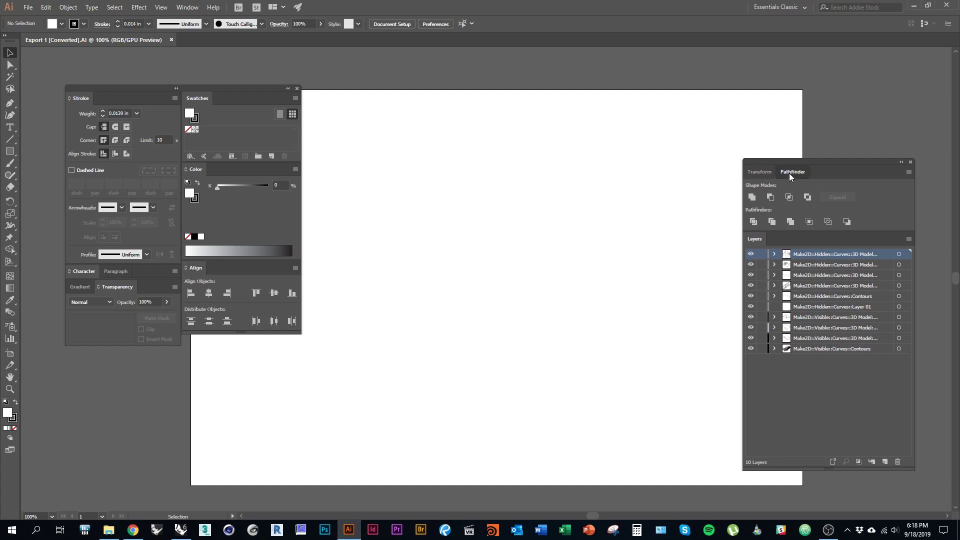
Close the Pathfinder and Transform panels and attach the Layers panel beneath Align.
left_click_drag(790, 173, 535, 178)
left_click(633, 167)
left_click_drag(763, 172, 496, 170)
left_click(587, 160)
left_click_drag(755, 173, 220, 334)
Dock the combined Stroke, Swatches and Layers panel columns along the right edge of the workspace.
mouse_move(151, 86)
left_mouse_down()
mouse_move(719, 96)
mouse_move(813, 55)
mouse_move(875, 62)
left_mouse_up()
left_click_drag(944, 75, 959, 78)
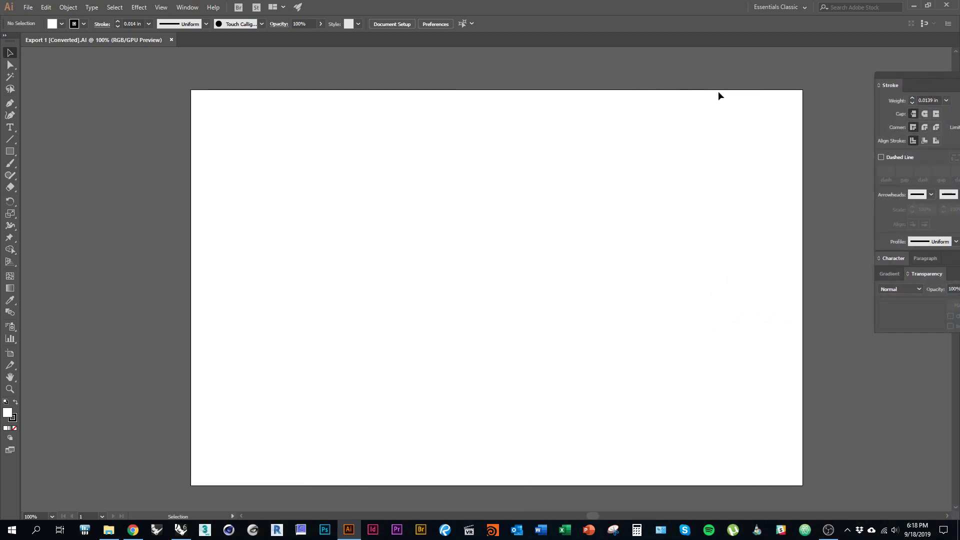
mouse_move(941, 78)
left_mouse_down()
mouse_move(600, 106)
mouse_move(959, 114)
mouse_move(927, 149)
left_mouse_up()
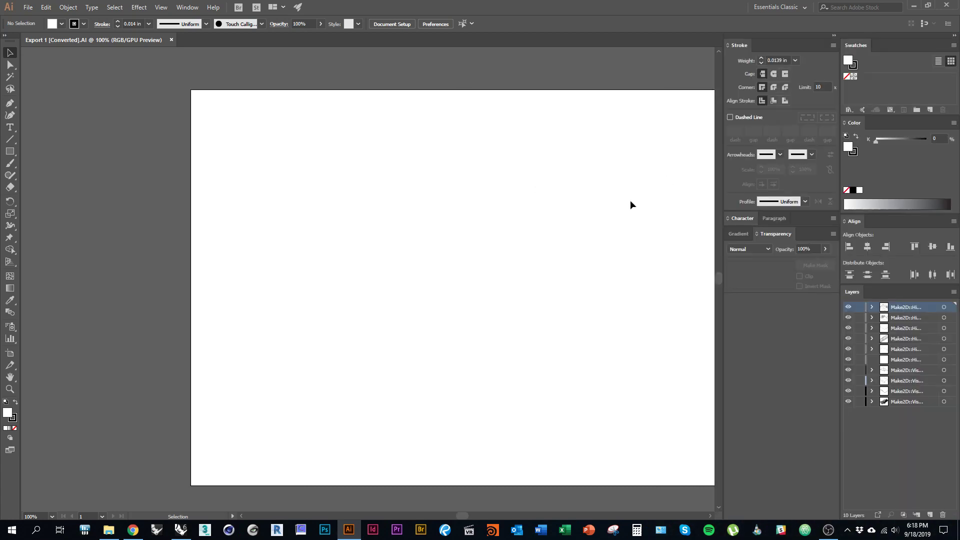
Show the rulers around the artboard.
left_click_drag(479, 222, 353, 214)
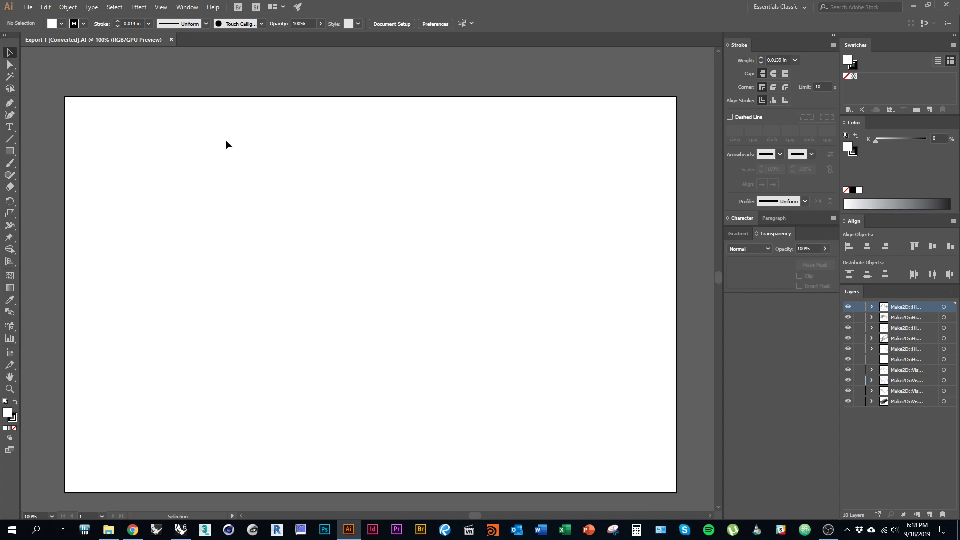
key("ctrl+r")
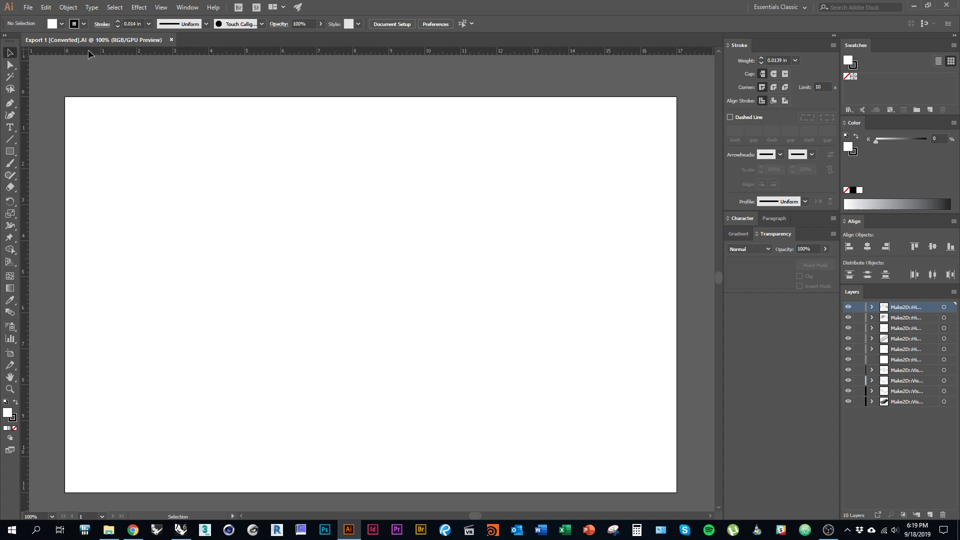
key("a")
key("h")
left_click_drag(311, 205, 344, 195)
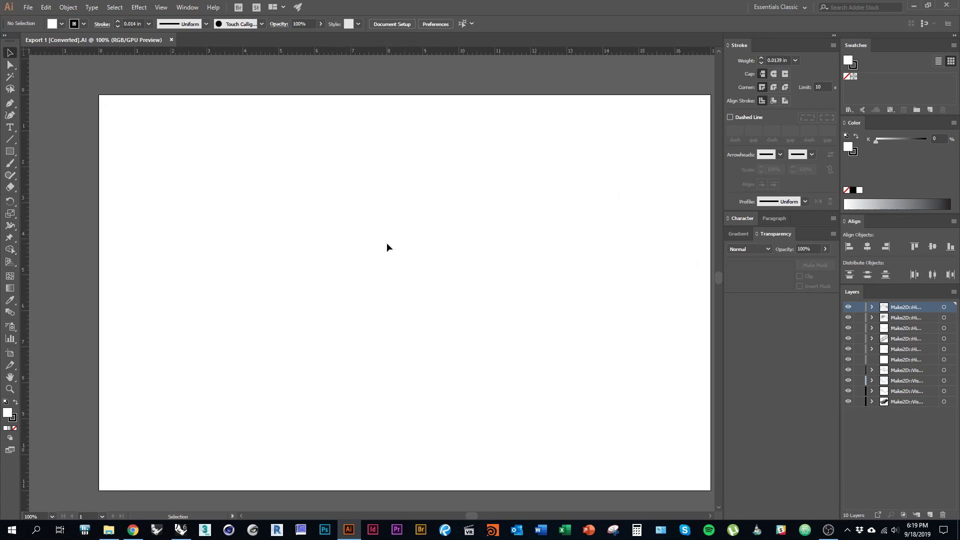
Select all the imported house and contour linework beside the canvas and move it so the house is centred on the artboard.
scroll(376, 244, "down", 6)
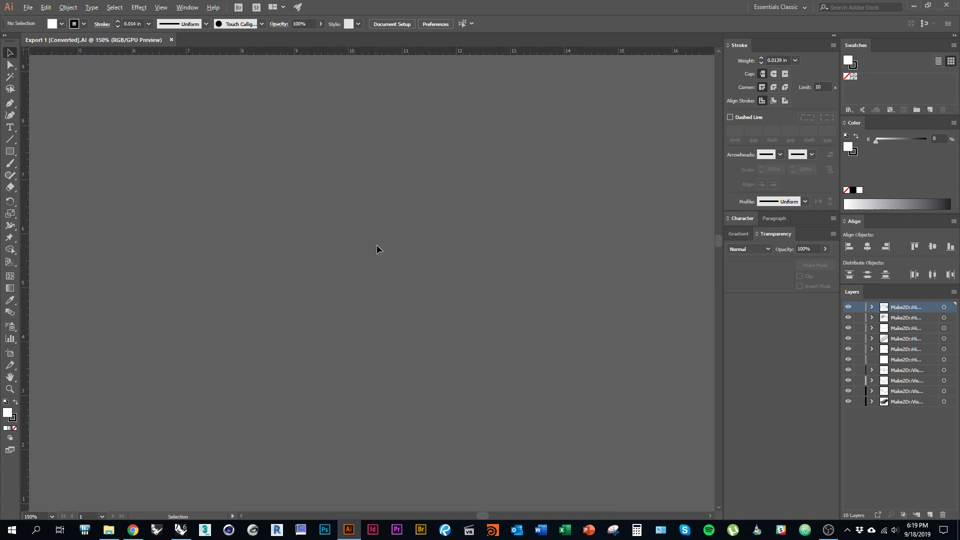
scroll(375, 300, "up", 4)
left_click_drag(400, 233, 388, 259)
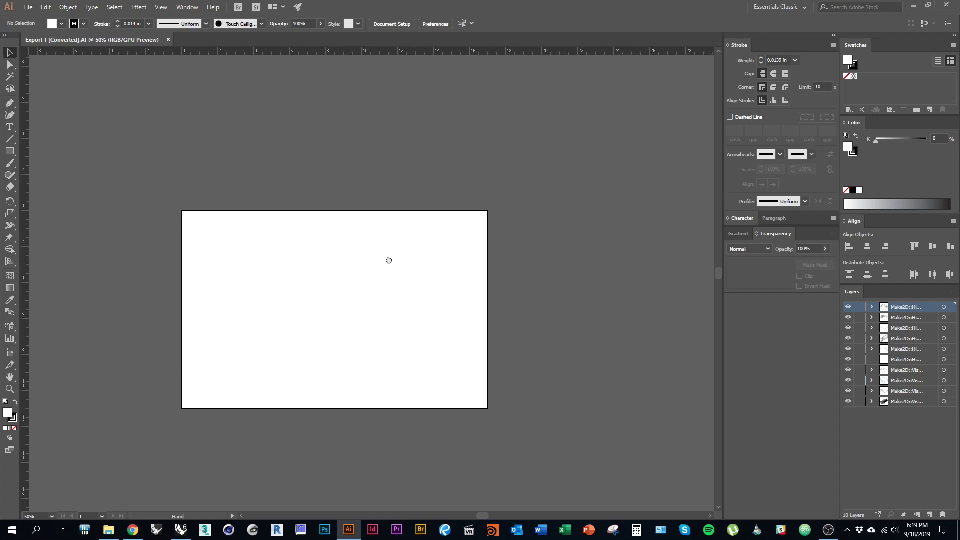
scroll(465, 274, "down", 2)
scroll(455, 288, "down", 5)
scroll(197, 292, "up", 2)
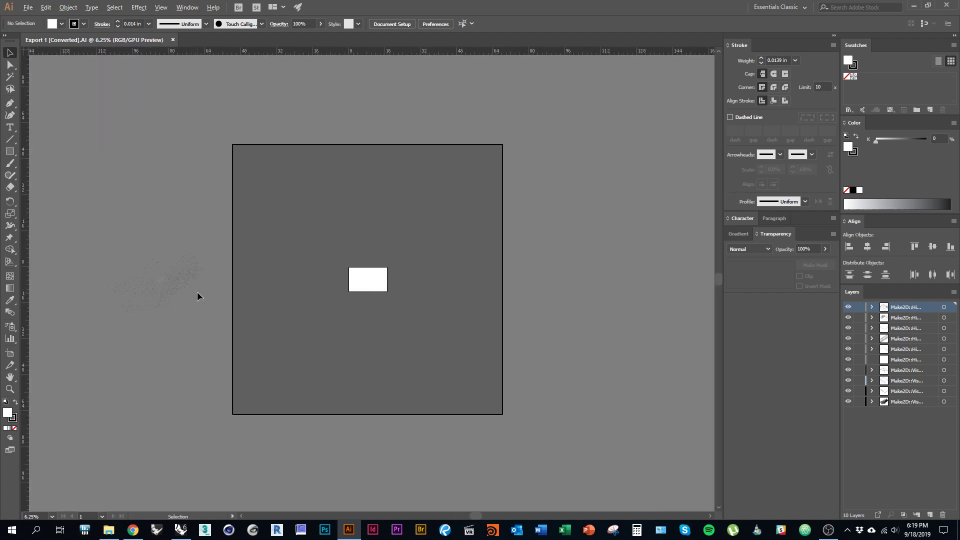
left_click_drag(208, 368, 385, 351)
mouse_move(82, 175)
left_mouse_down()
mouse_move(341, 302)
mouse_move(286, 331)
left_mouse_up()
mouse_move(224, 305)
left_mouse_down()
mouse_move(498, 315)
mouse_move(504, 306)
left_mouse_up()
scroll(544, 316, "up", 2)
left_click(532, 328)
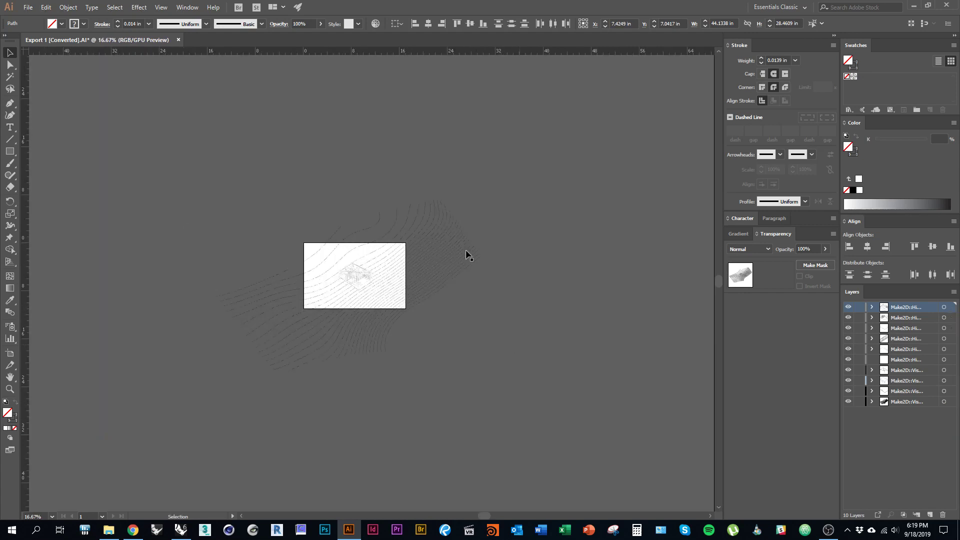
scroll(386, 165, "up", 1)
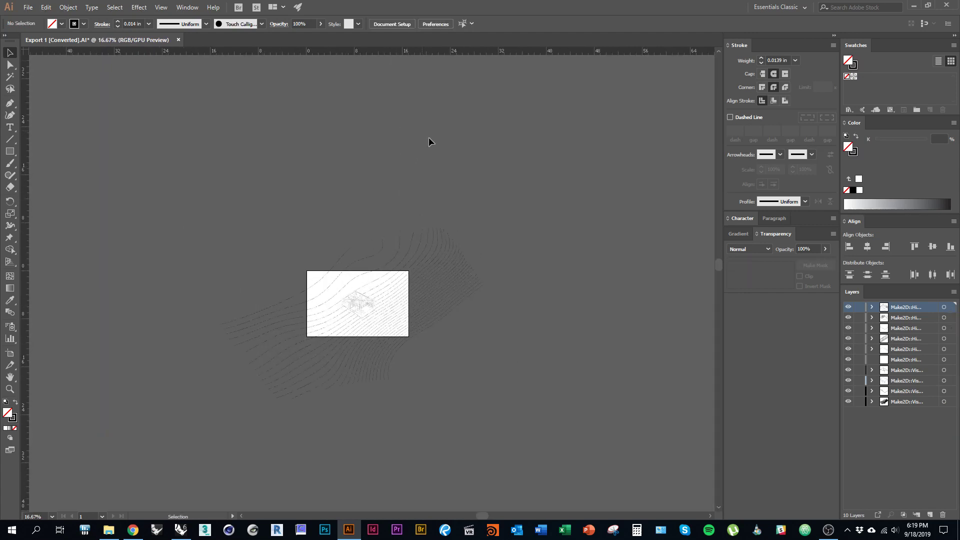
Edit the artboard from the document setup and set its size to 36 in wide by 24 in high.
left_click(28, 7)
key("Escape")
key("ctrl+alt+p")
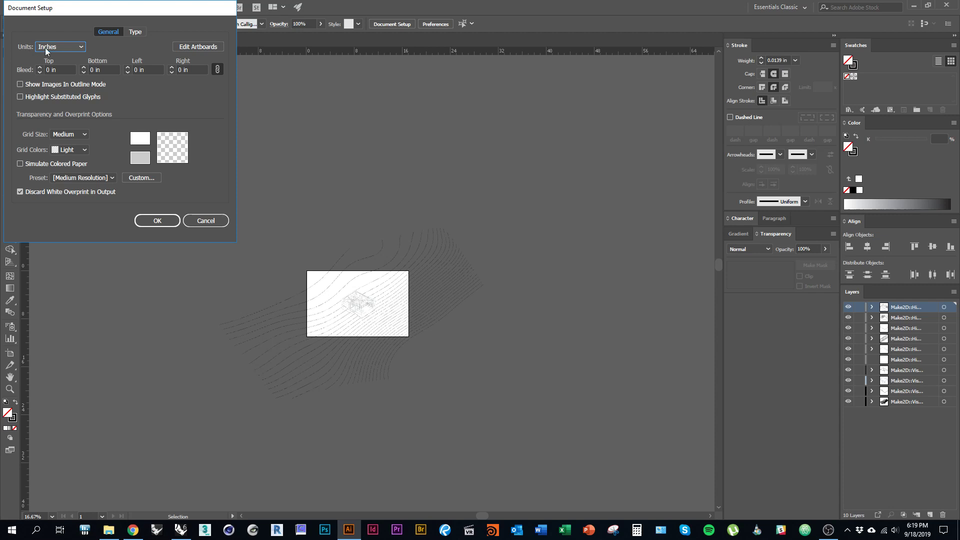
left_click(197, 47)
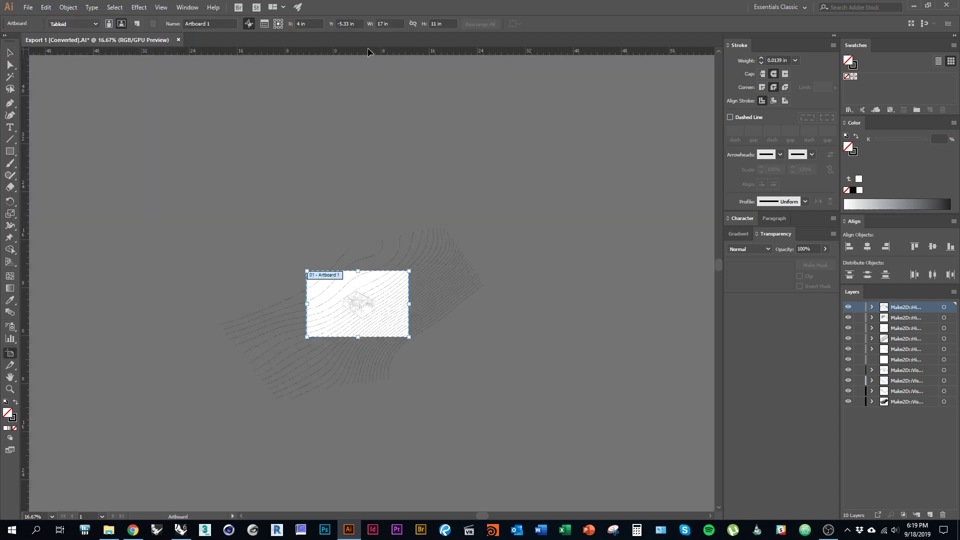
left_click(389, 23)
type("36")
key("Tab")
type("2")
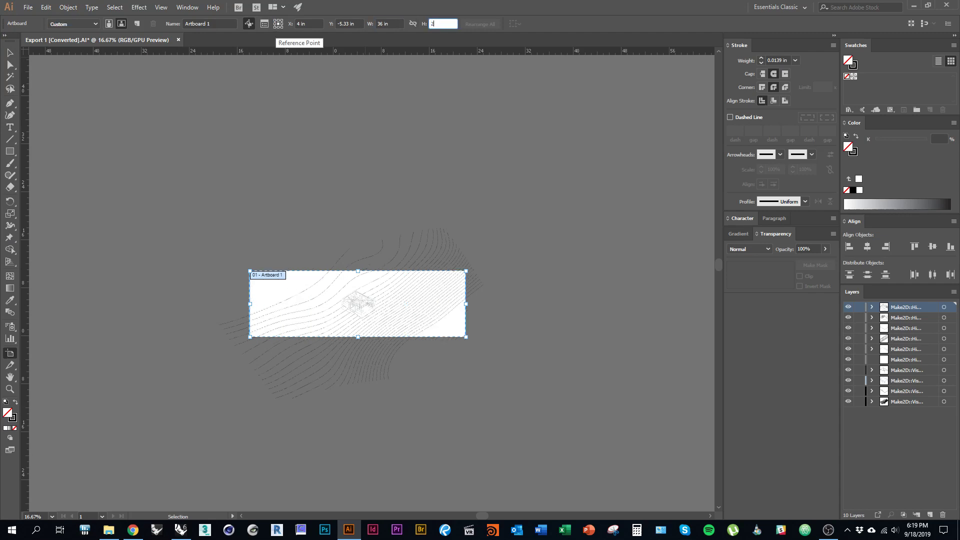
type("4")
key("Tab")
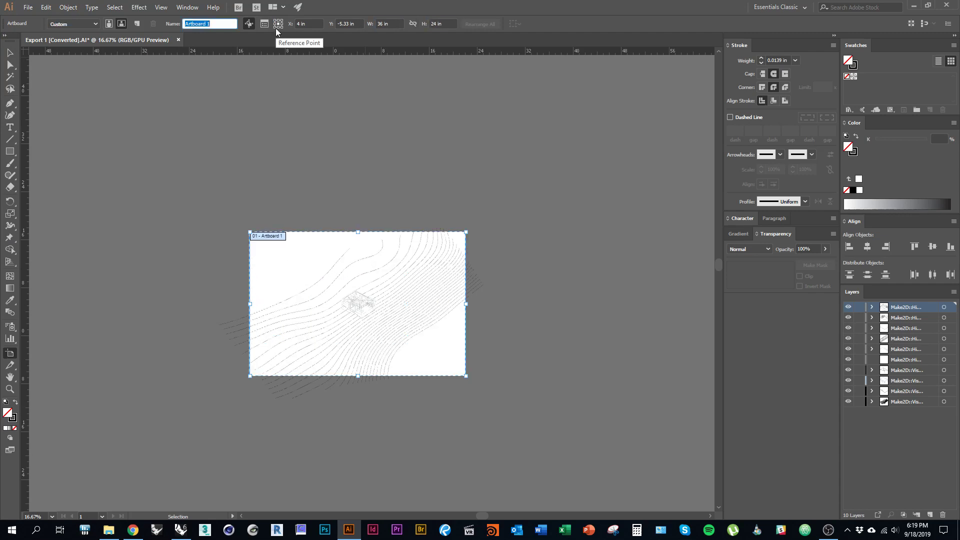
Leave artboard editing with the Selection tool and expand the toolbar to two columns.
left_click(7, 57)
left_click(5, 36)
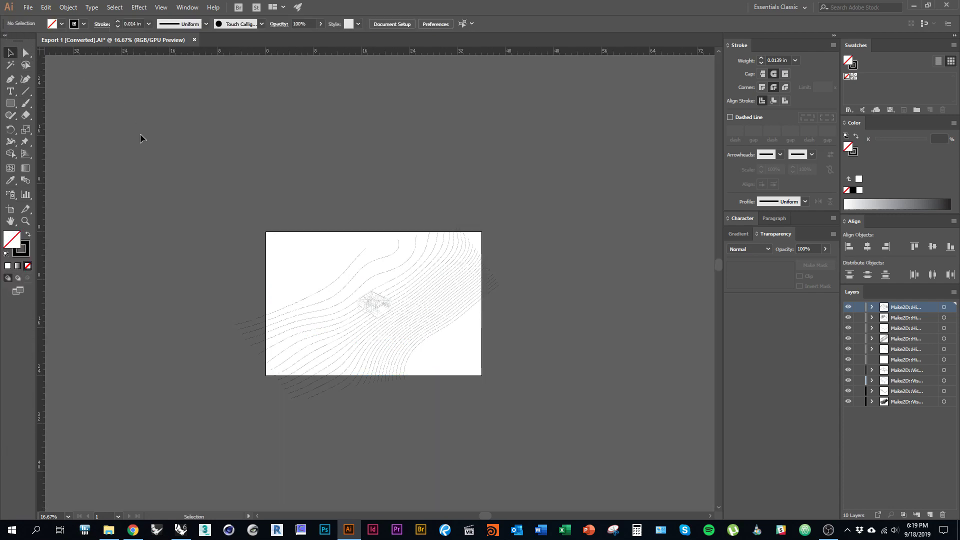
Widen the layer list so the full Make2D layer names are readable, with the house enlarged in view.
scroll(370, 244, "up", 5)
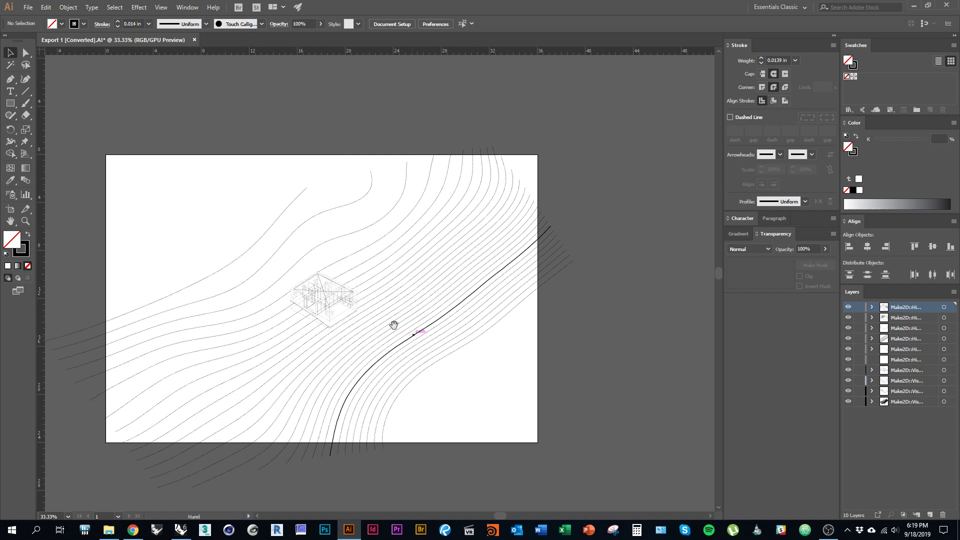
scroll(283, 300, "up", 2)
scroll(418, 311, "down", 4)
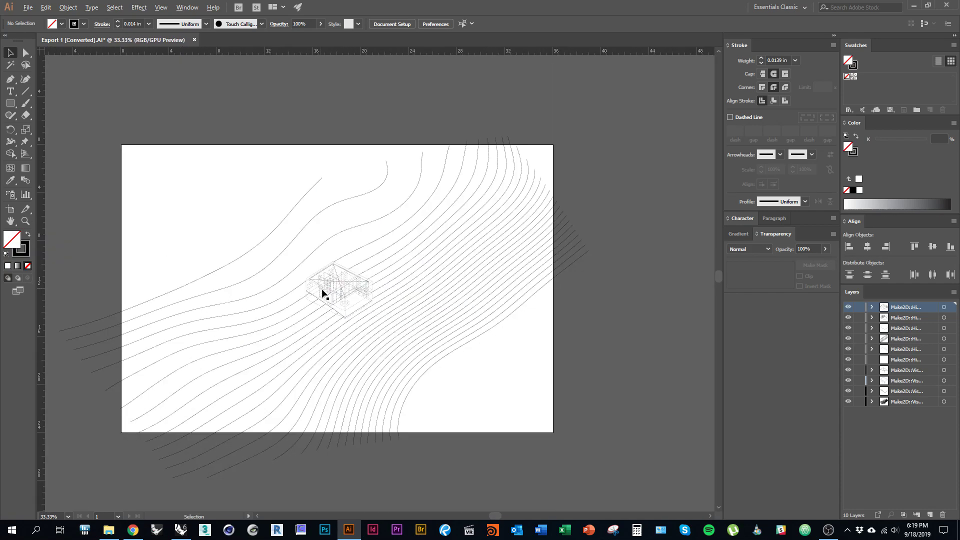
scroll(437, 315, "up", 2)
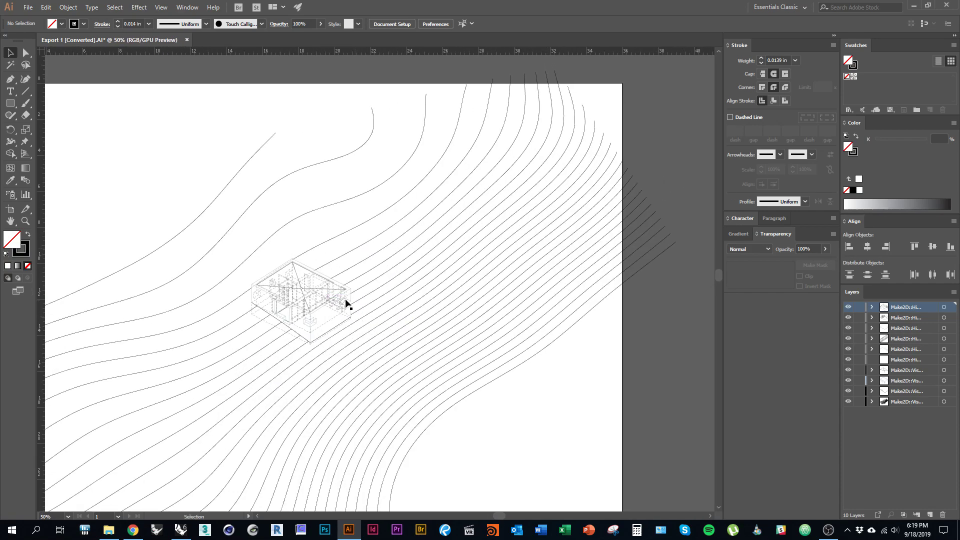
scroll(345, 302, "up", 2)
scroll(324, 309, "up", 1)
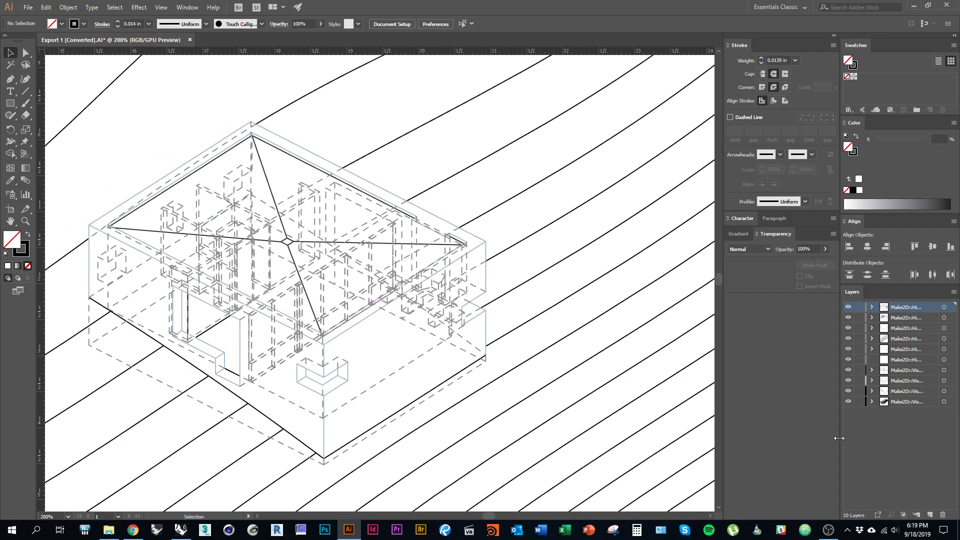
left_click_drag(841, 443, 755, 442)
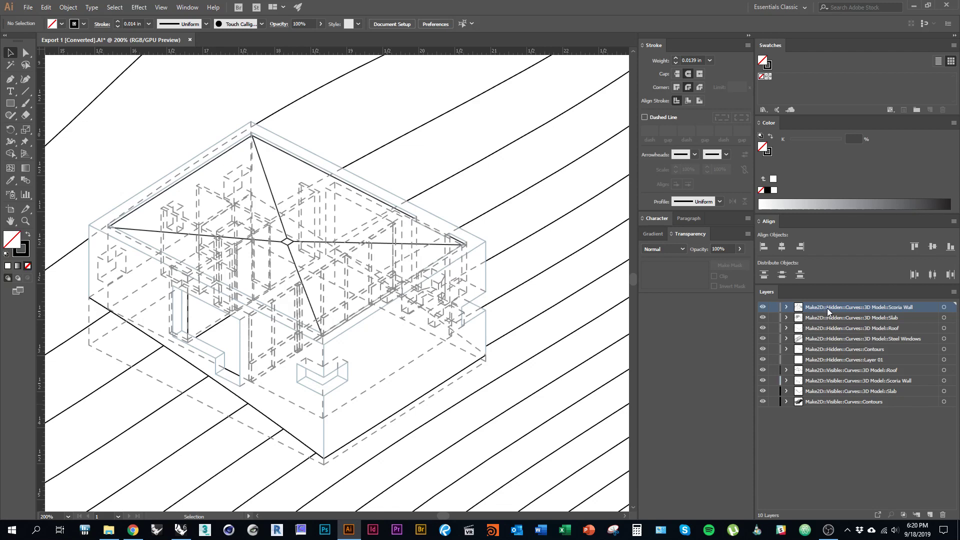
Move the six Make2D hidden-curve layers below all the visible-curve layers in the layer order.
left_click(835, 360, "shift")
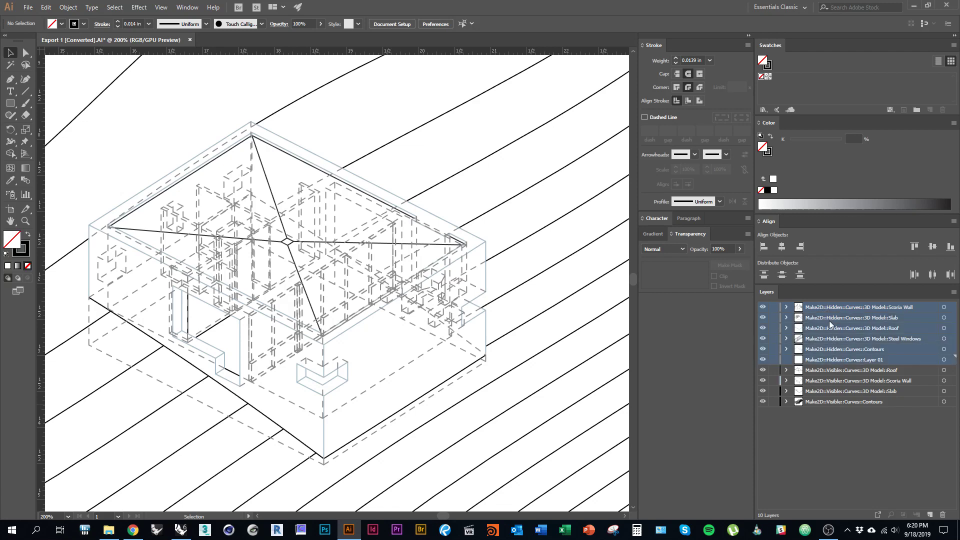
left_click_drag(821, 313, 840, 416)
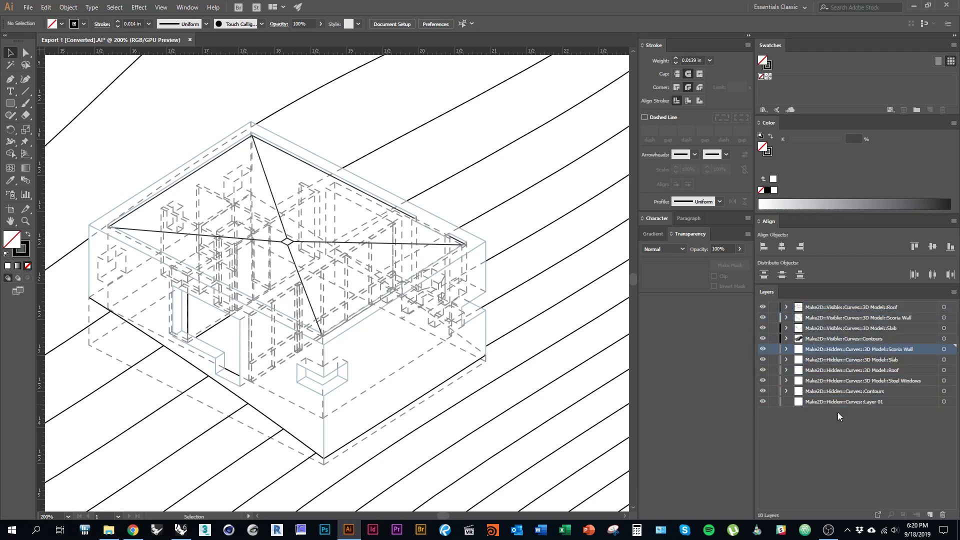
left_click(889, 455)
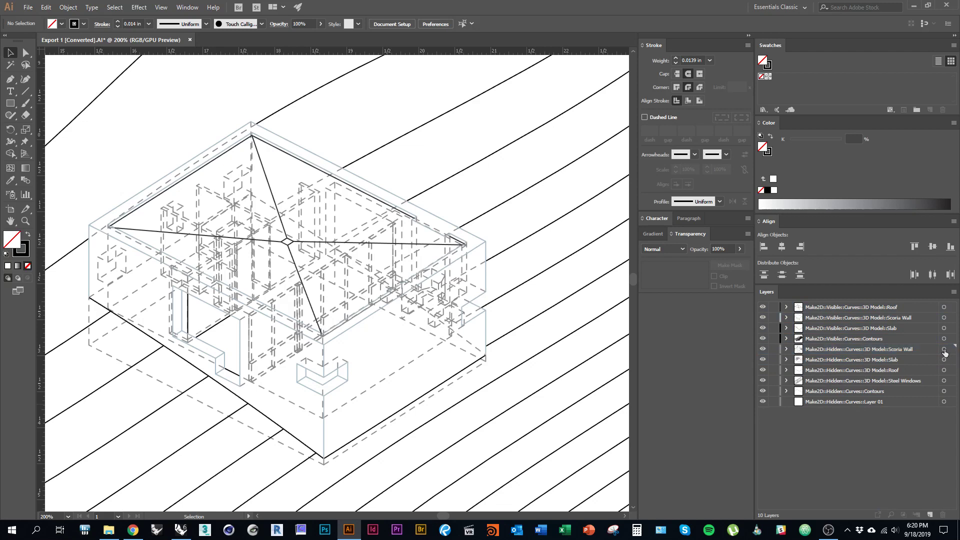
Target the artwork on all six hidden-curve layers and set its stroke weight to 0.01 in.
left_click(945, 350)
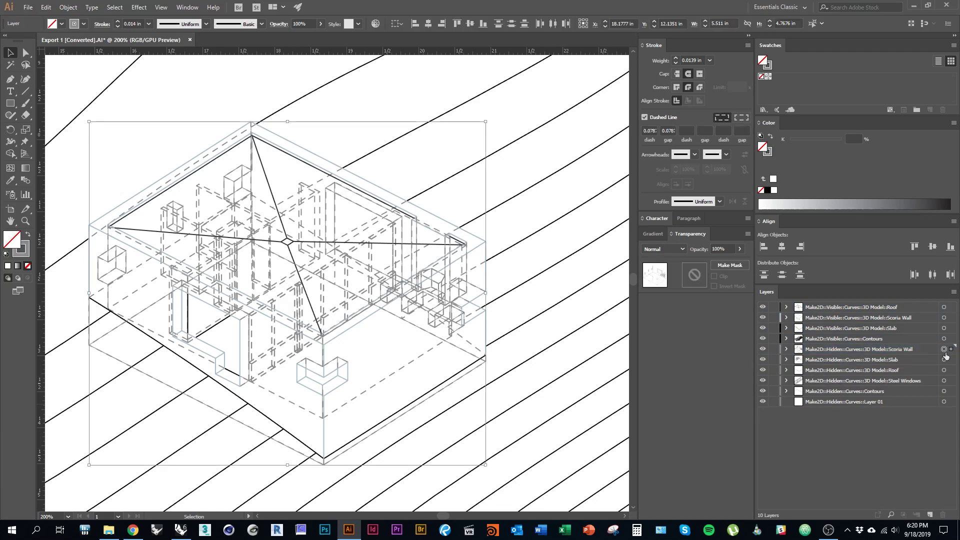
left_click(945, 360, "shift")
left_click(944, 370, "shift")
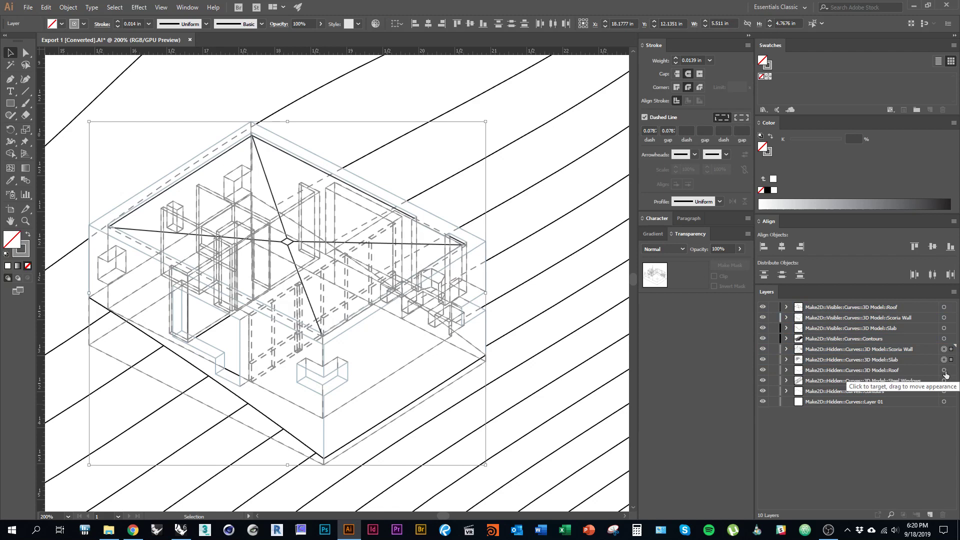
left_click(944, 381, "shift")
left_click(945, 391, "shift")
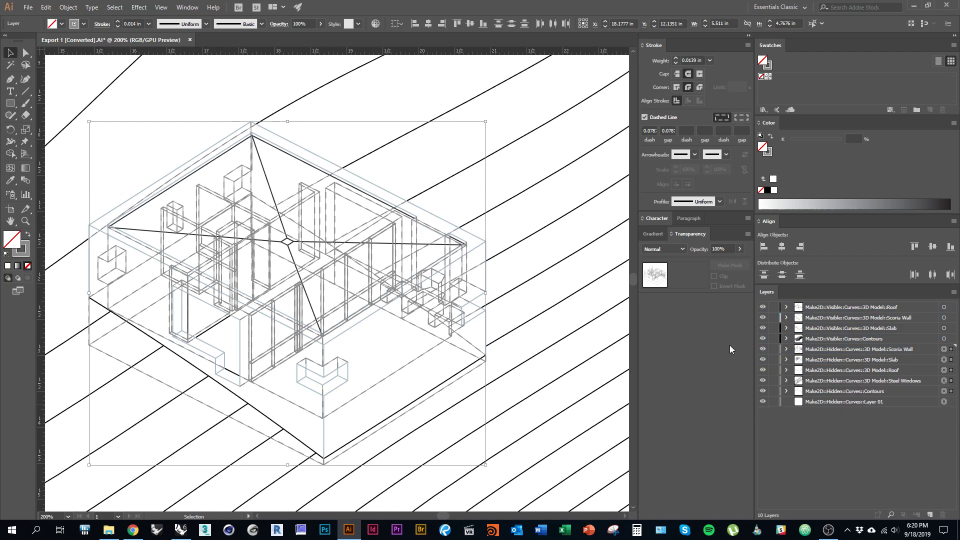
left_click(676, 64)
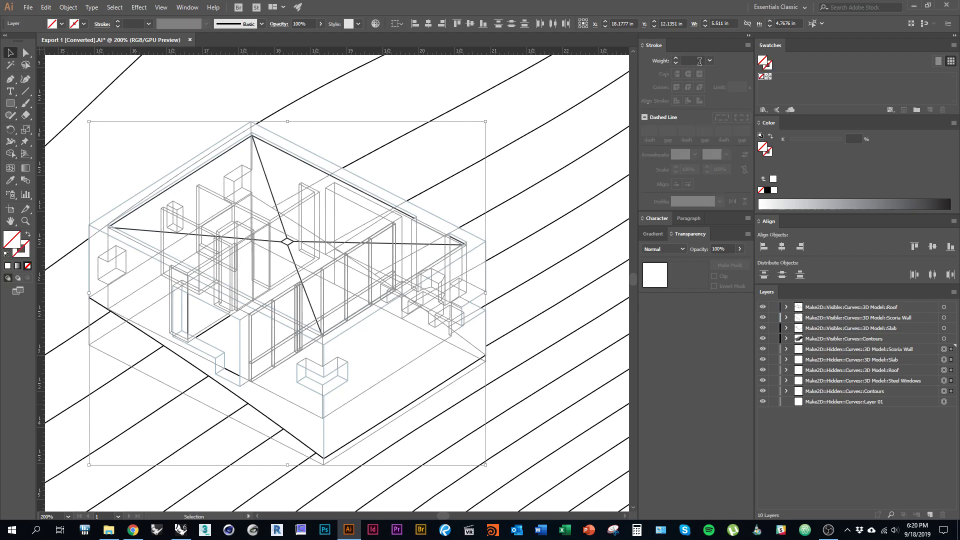
left_click(698, 61)
type(".01")
key("Return")
Enable dashed lines for the targeted hidden linework with a 2 in dash and 2 in gap, and deselect it.
left_click(665, 118)
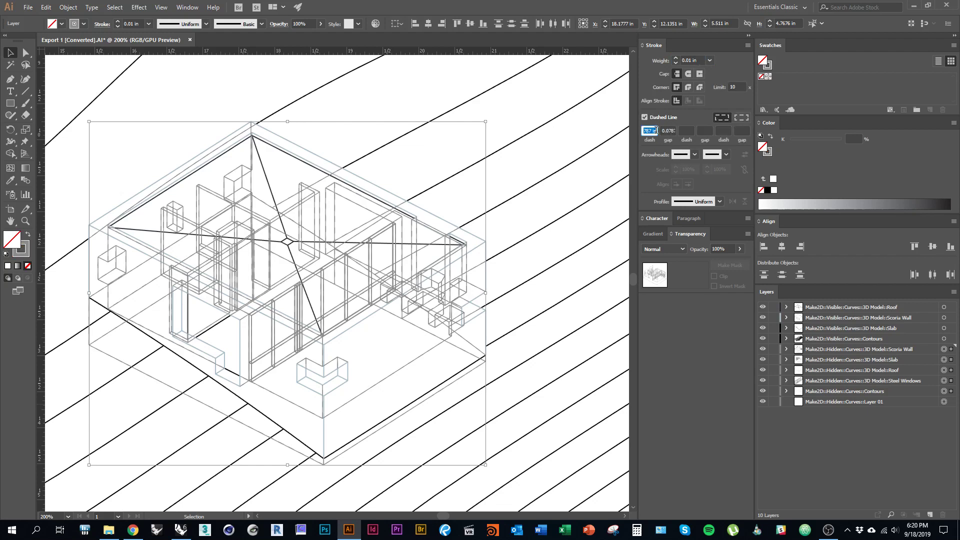
type("2")
key("Tab")
type("2")
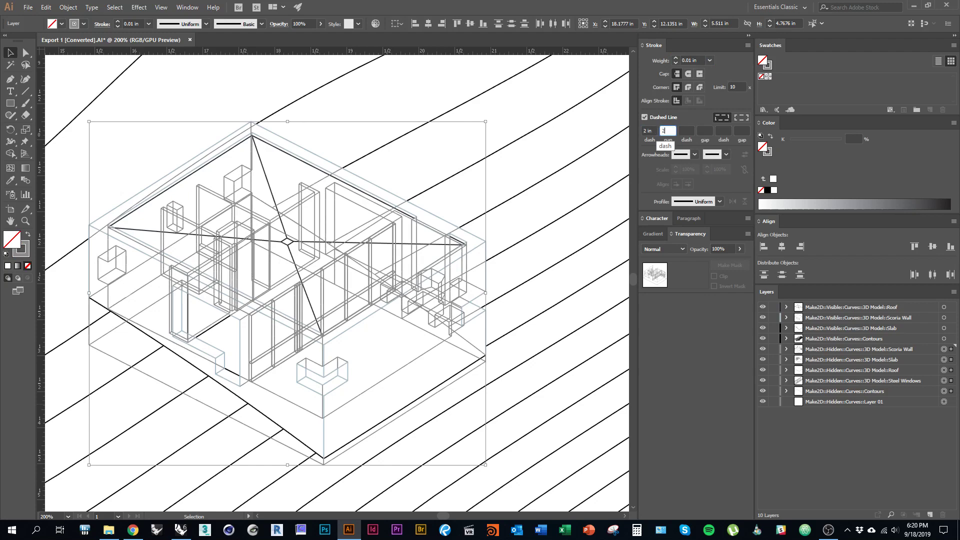
key("Tab")
left_click(515, 224)
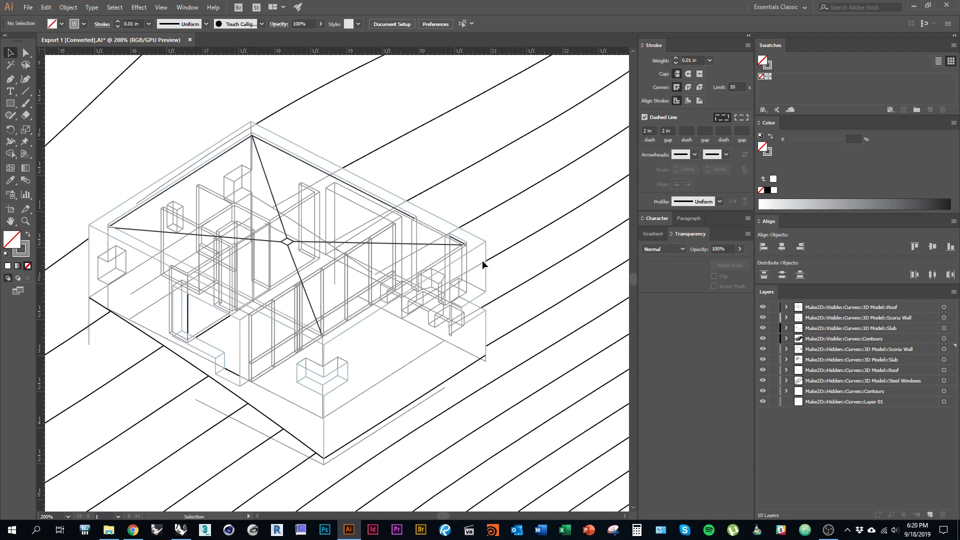
Target the artwork on all six hidden-curve layers again.
scroll(489, 264, "up", 5)
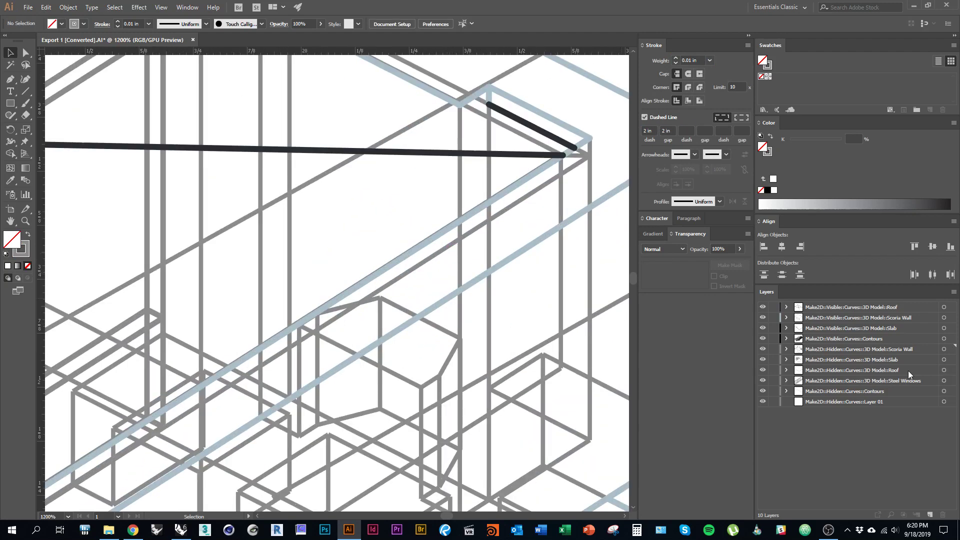
left_click(945, 349)
left_click(945, 359, "shift")
left_click(946, 370, "shift")
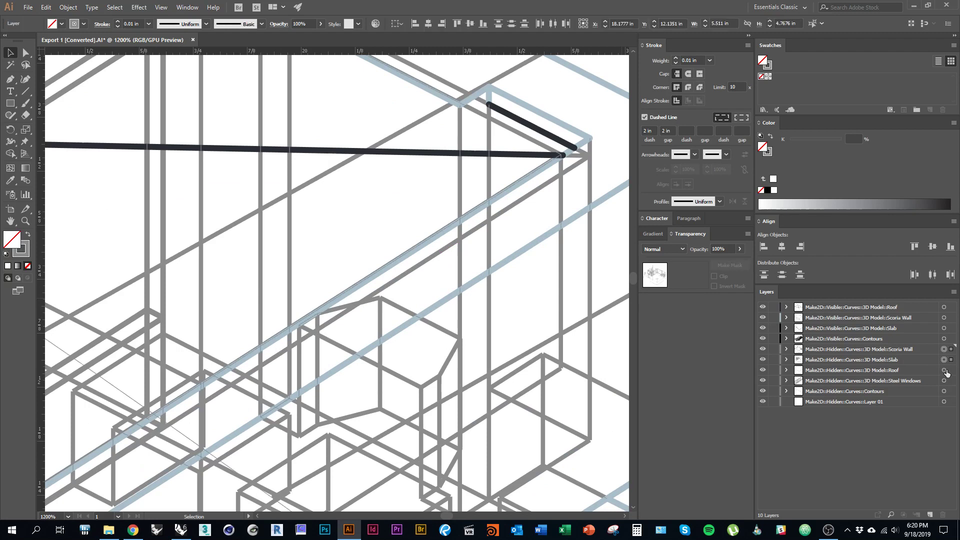
left_click(945, 380, "shift")
left_click(945, 391, "shift")
left_click(945, 403, "shift")
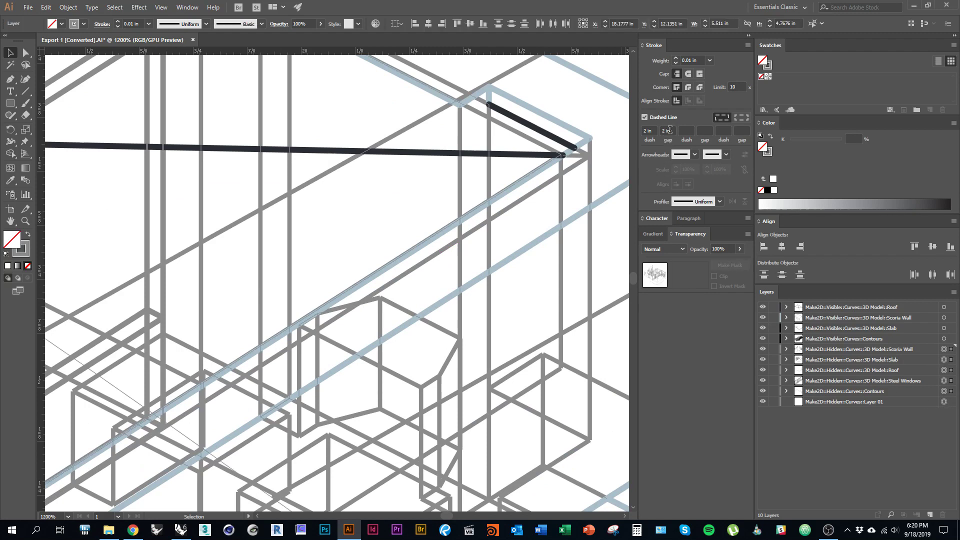
Try dash and gap lengths of 5 in and then 0.1 in on the hidden linework.
left_click(653, 132)
type("5")
key("Tab")
type("5")
key("Tab")
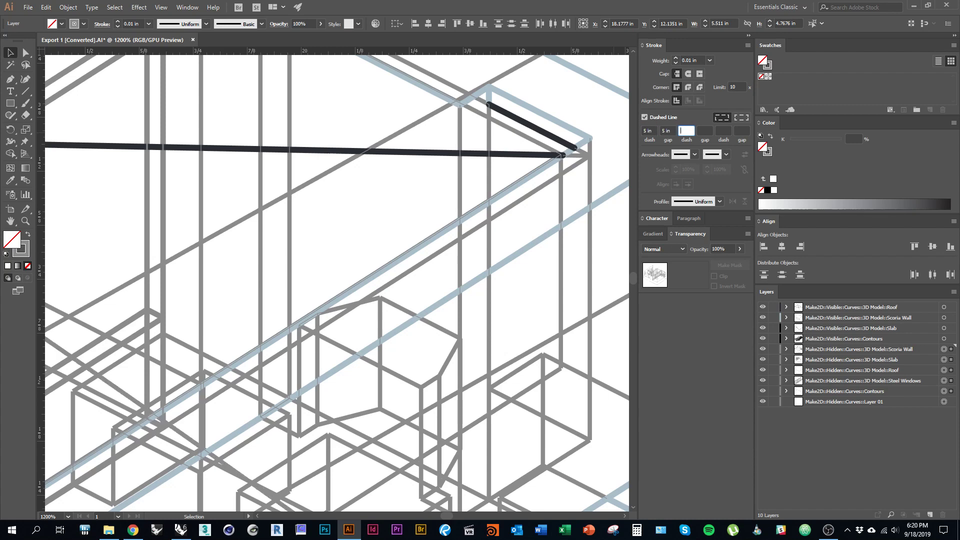
left_click(648, 132)
type(".1")
key("Tab")
type(".1")
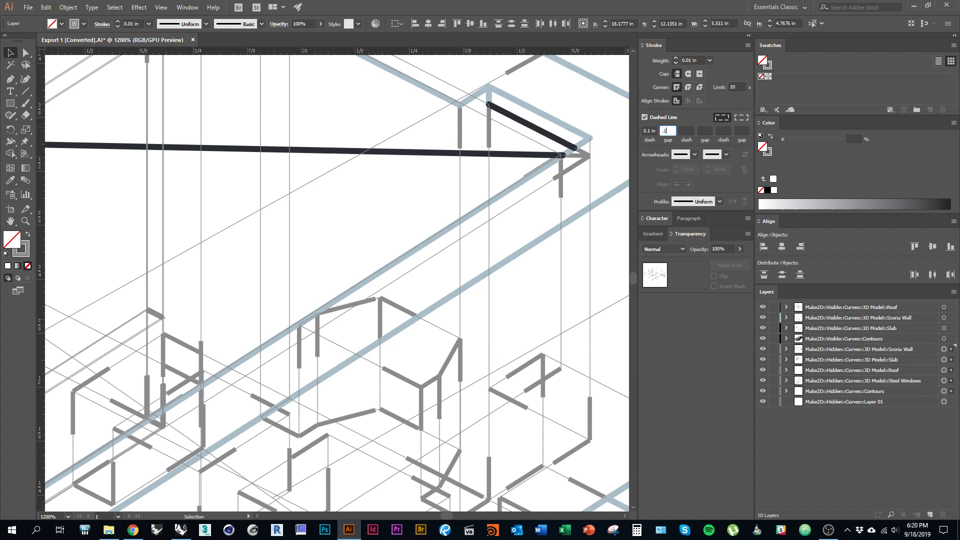
key("Tab")
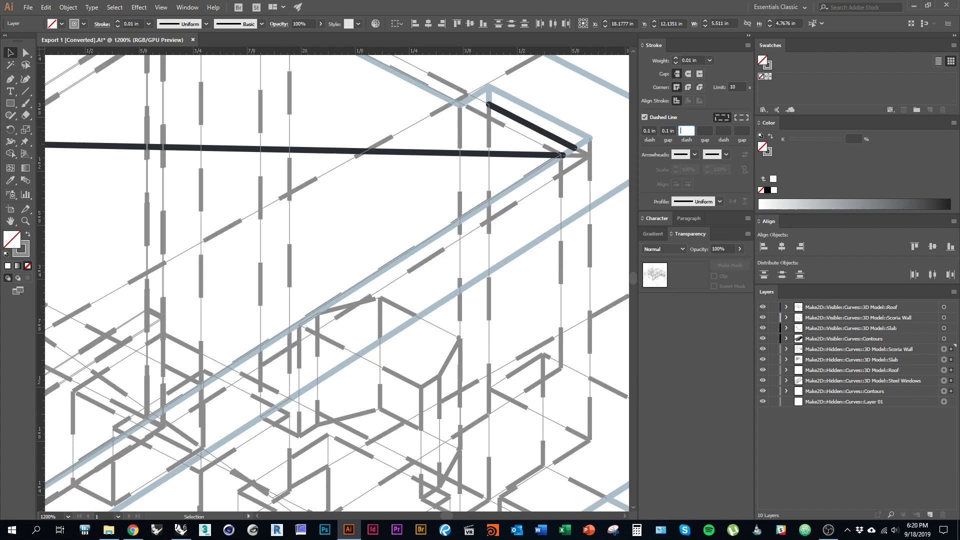
Set the hidden linework's dash and gap to 0.01 in, with round caps and round corner joins.
left_click(650, 130)
key("BackSpace")
type(".01")
key("Tab")
type(".01")
key("Tab")
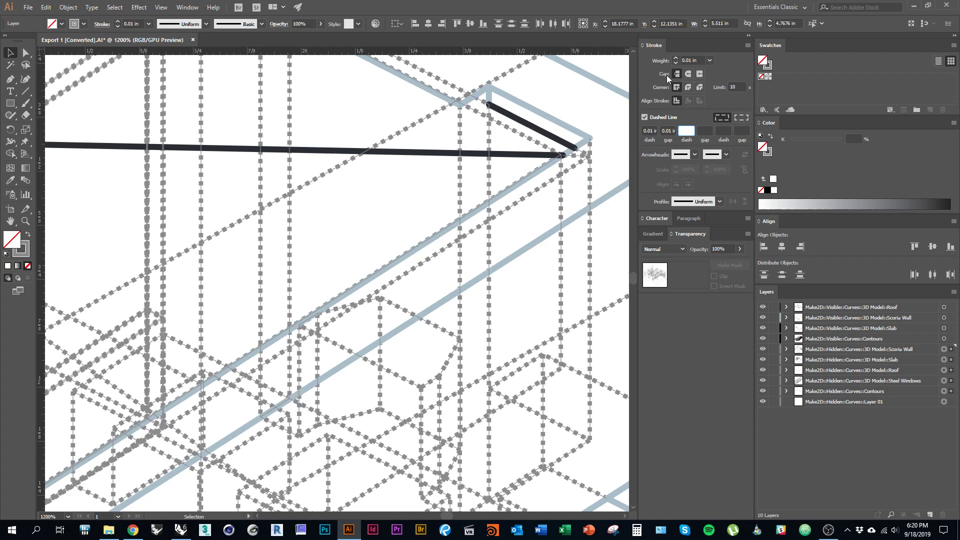
left_click(688, 73)
left_click(688, 87)
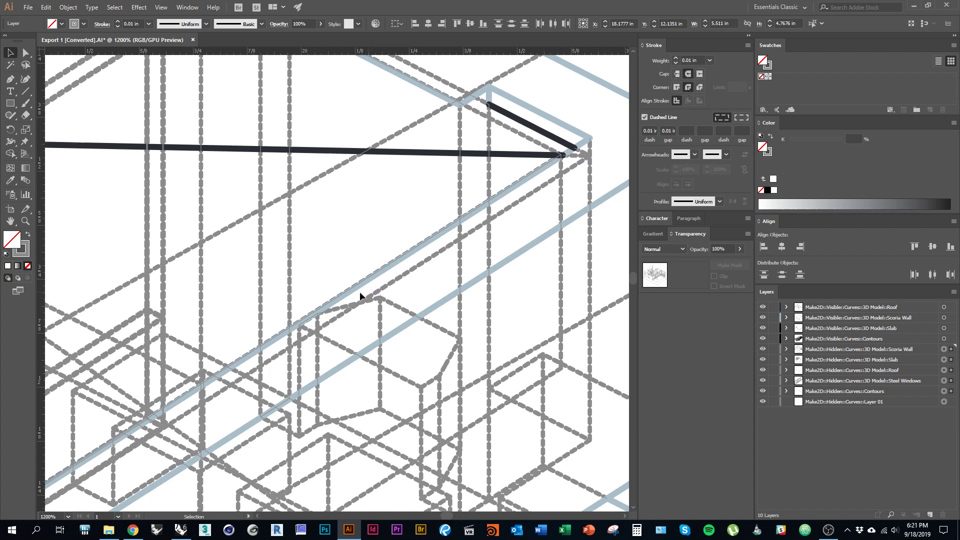
Set the hidden linework's stroke weight to 0.005 in, restore its dashes with round caps, and deselect it.
scroll(525, 205, "up", 3)
scroll(525, 205, "right", 3)
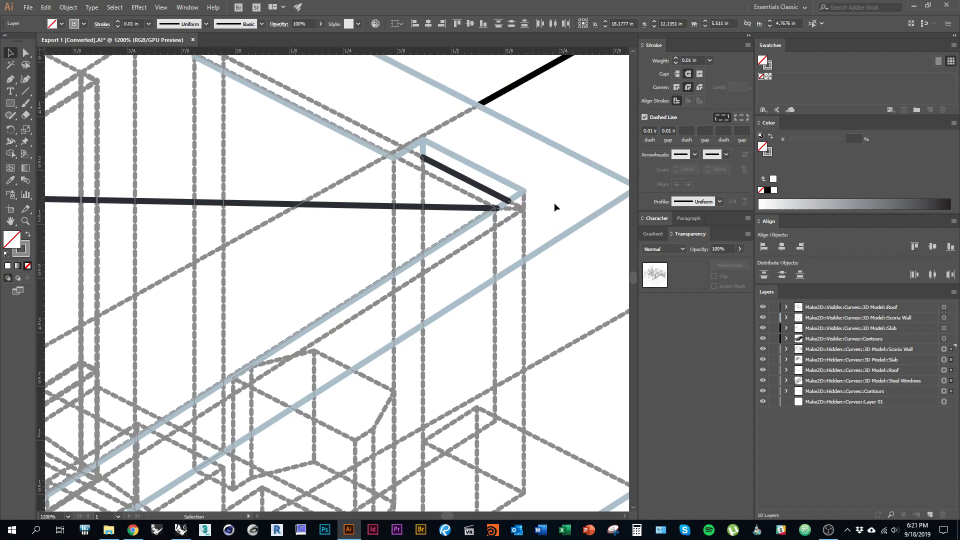
left_click(945, 402)
left_click(676, 63)
left_click(698, 60)
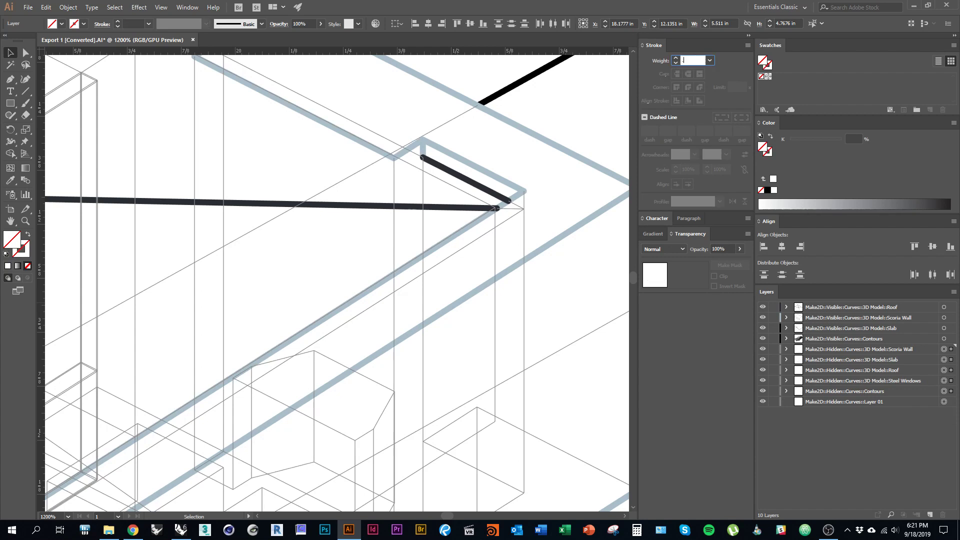
key("Return")
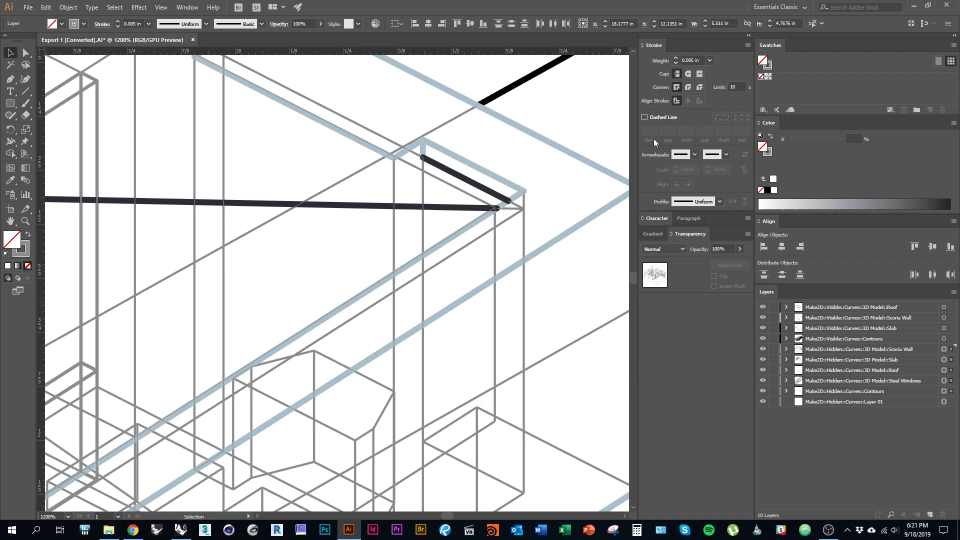
left_click(645, 117)
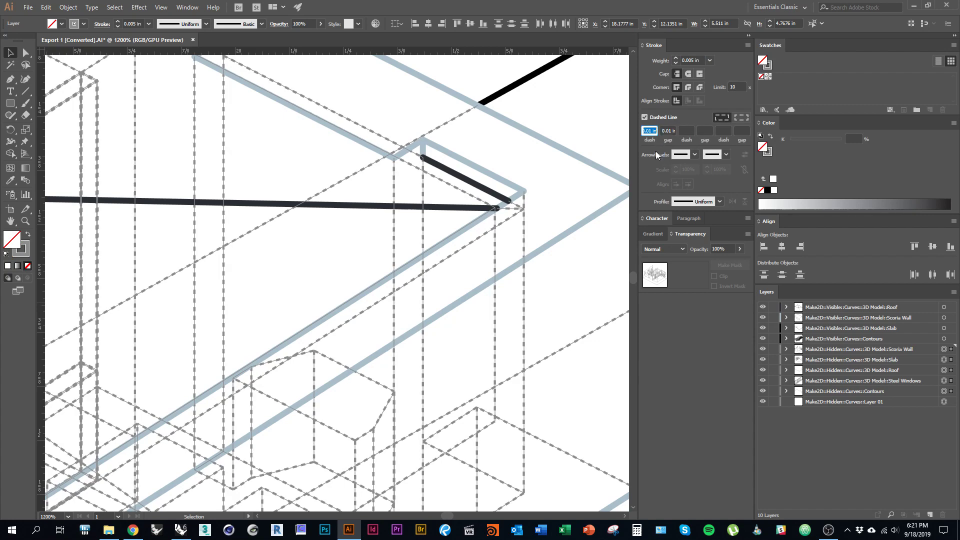
left_click(688, 74)
scroll(564, 271, "down", 3)
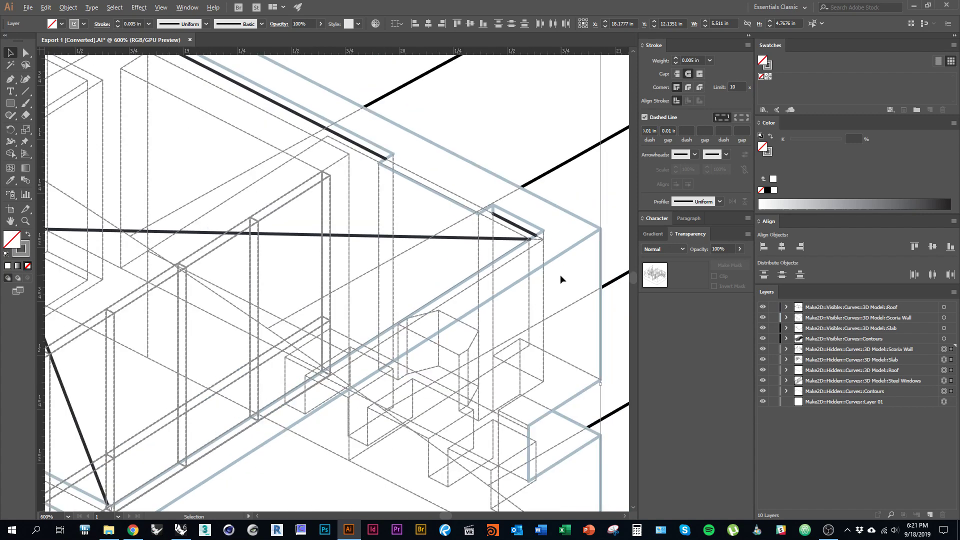
left_click(521, 296)
scroll(524, 295, "down", 1)
left_click_drag(395, 317, 473, 276)
left_click_drag(420, 311, 418, 330)
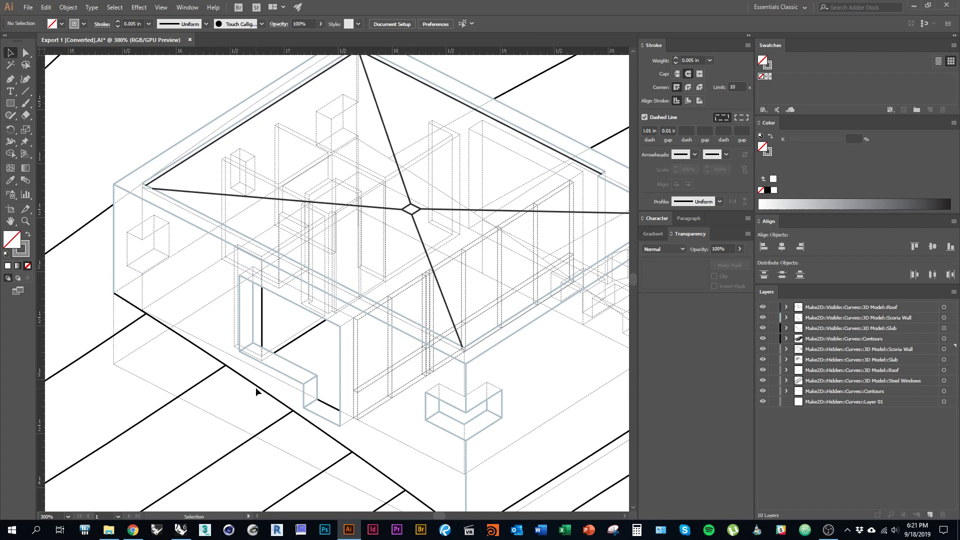
Select all artwork on the four visible-curve layers: Contours, Slab, Scoria Wall and Roof.
left_click(887, 341)
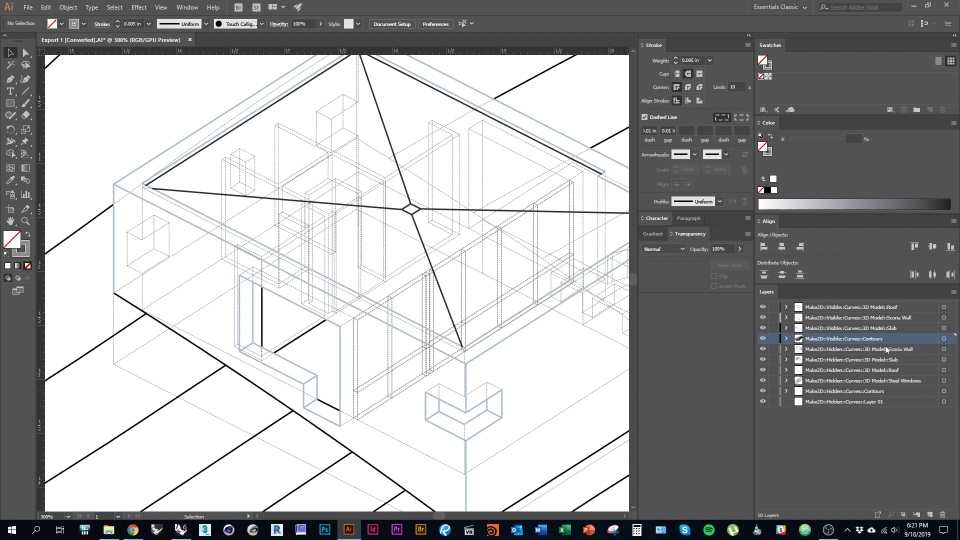
left_click(944, 339)
left_click(944, 328, "shift")
left_click(943, 317, "shift")
left_click(944, 307, "shift")
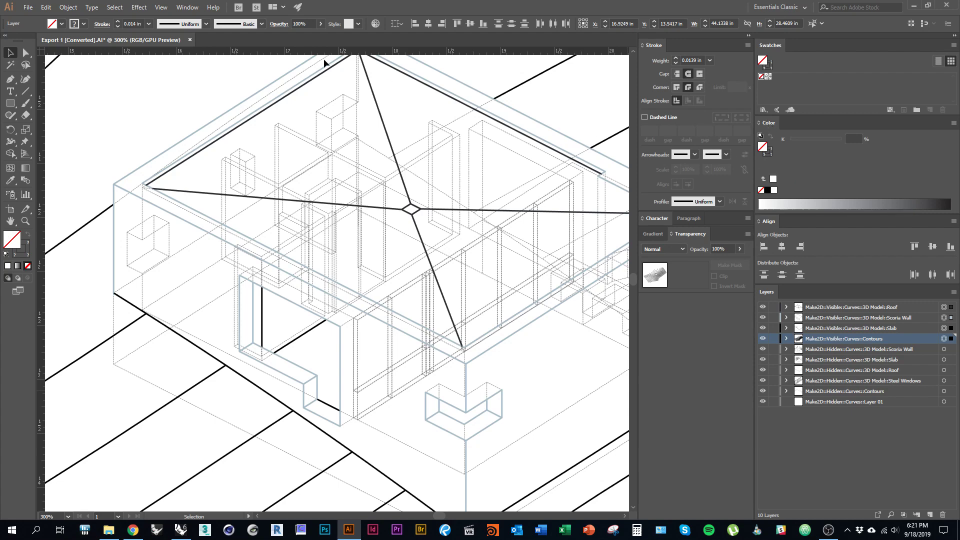
left_click(187, 7)
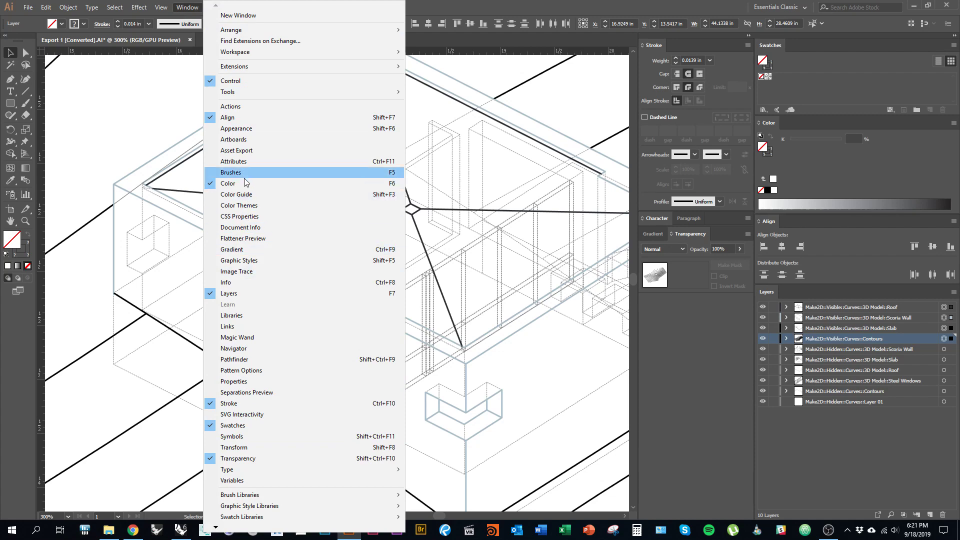
left_click(765, 149)
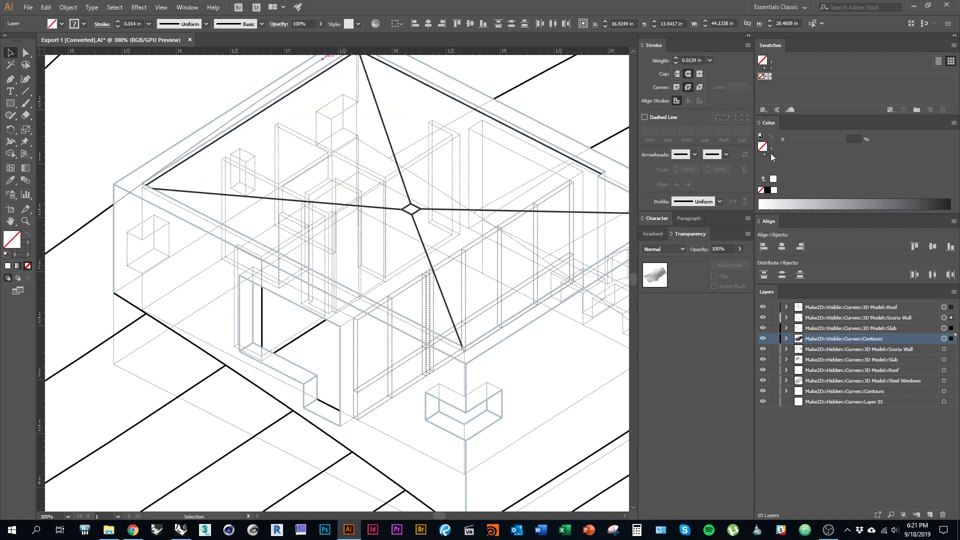
Draw a test rectangle about 0.78 by 0.33 in beside the building and fill it with dark red 730C00.
left_click(10, 103)
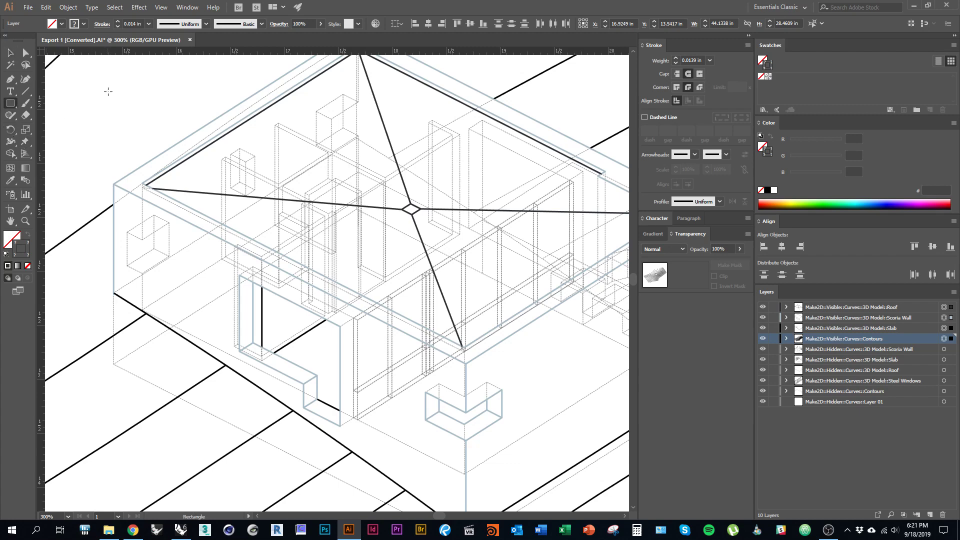
left_click_drag(98, 74, 183, 112)
left_click_drag(147, 165, 276, 264)
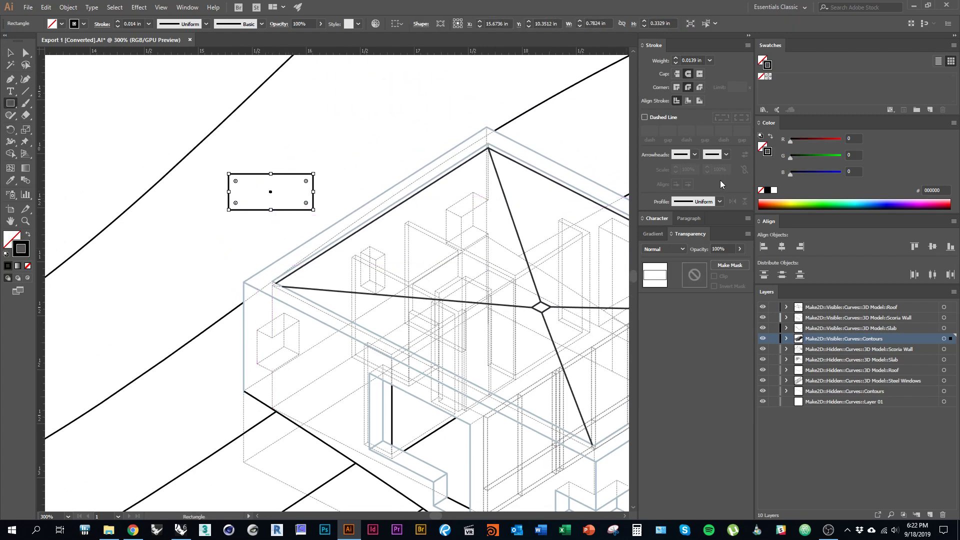
left_click(763, 147)
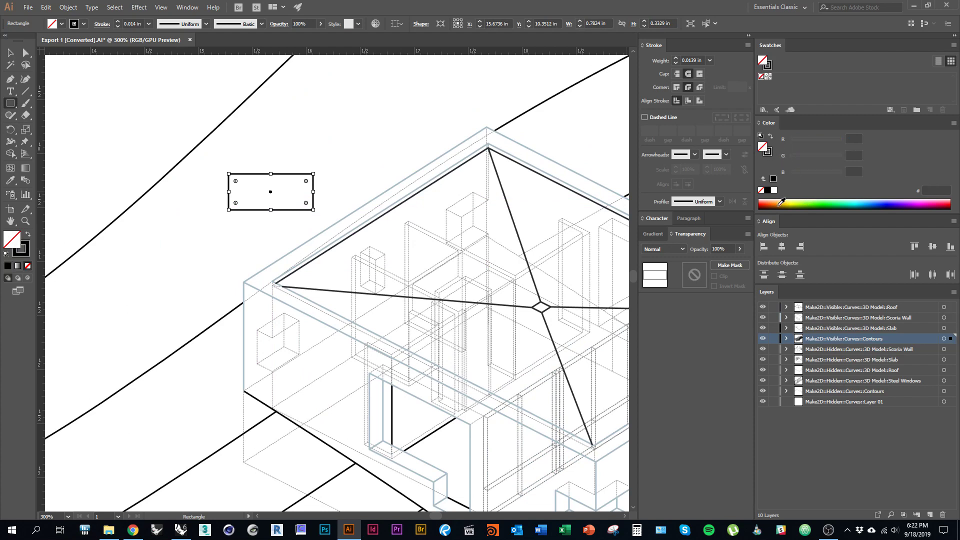
left_click(763, 206)
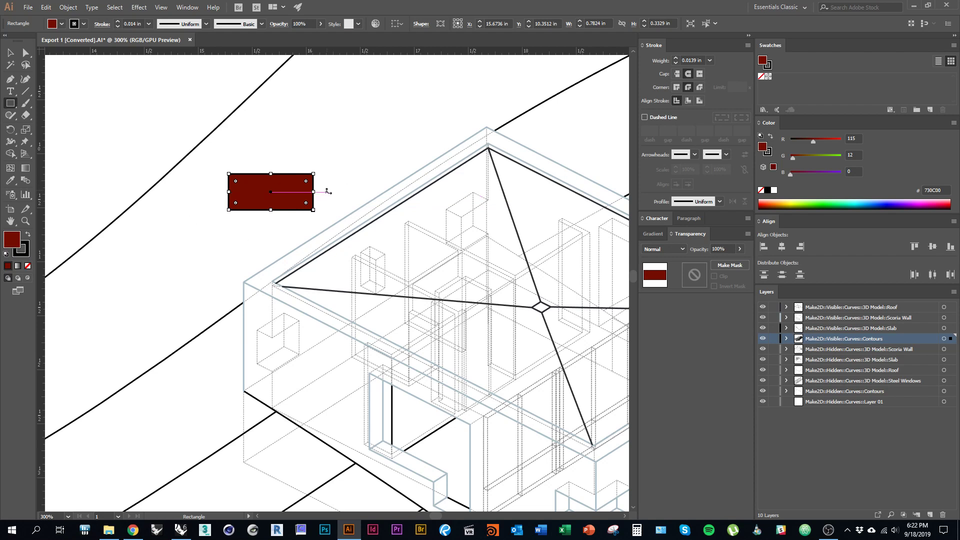
Give the test rectangle a brown 733D00 stroke and remove its fill.
key("space")
left_click_drag(415, 245, 373, 248)
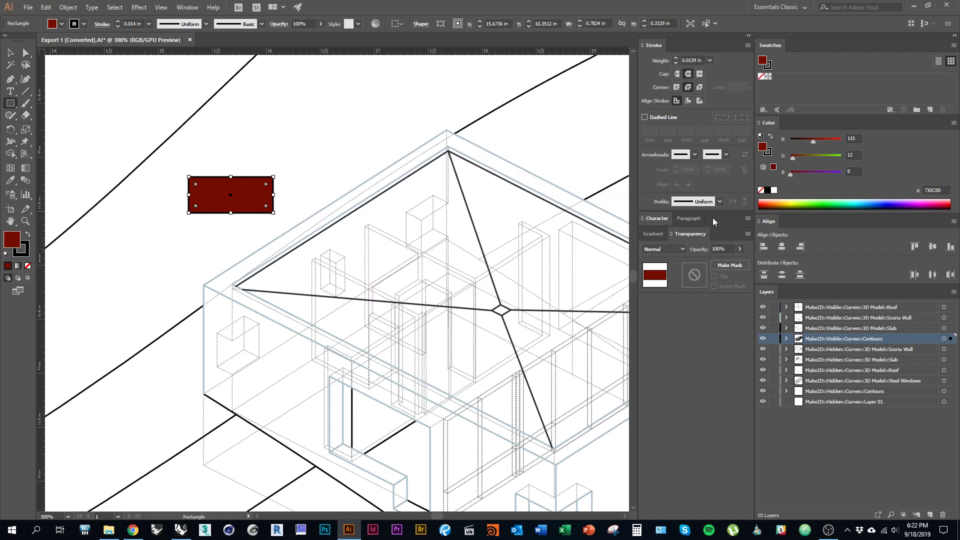
left_click(768, 156)
left_click_drag(782, 203, 794, 203)
key("v")
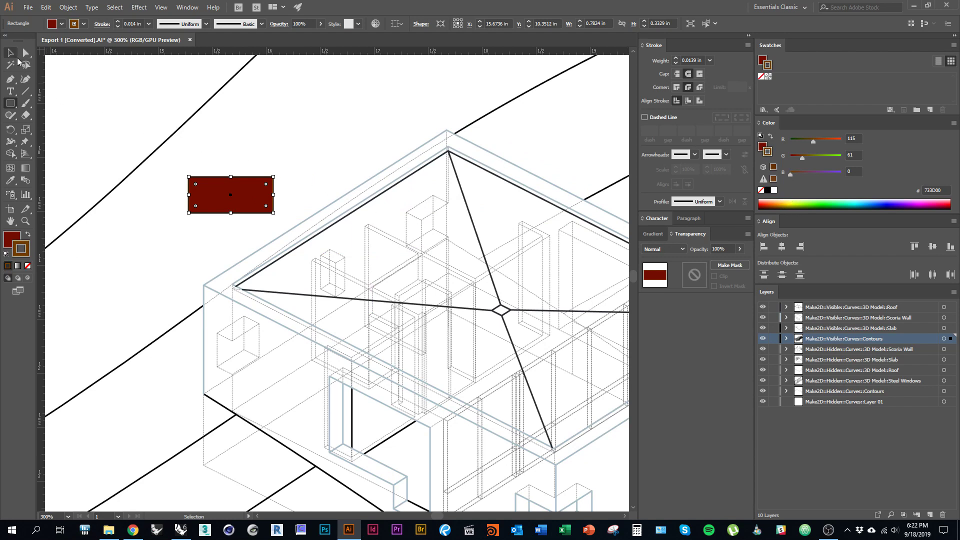
left_click(118, 210)
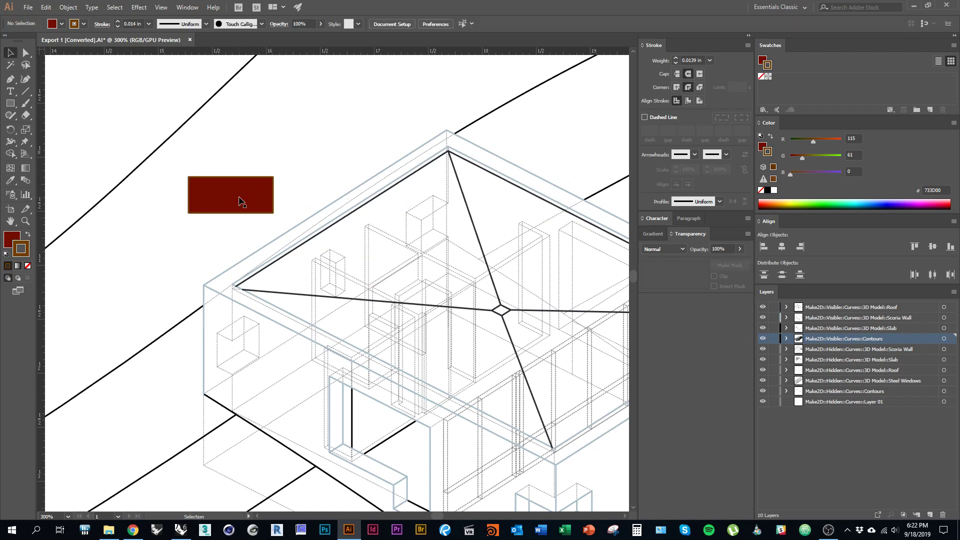
left_click(763, 147)
left_click(761, 190)
left_click(303, 148)
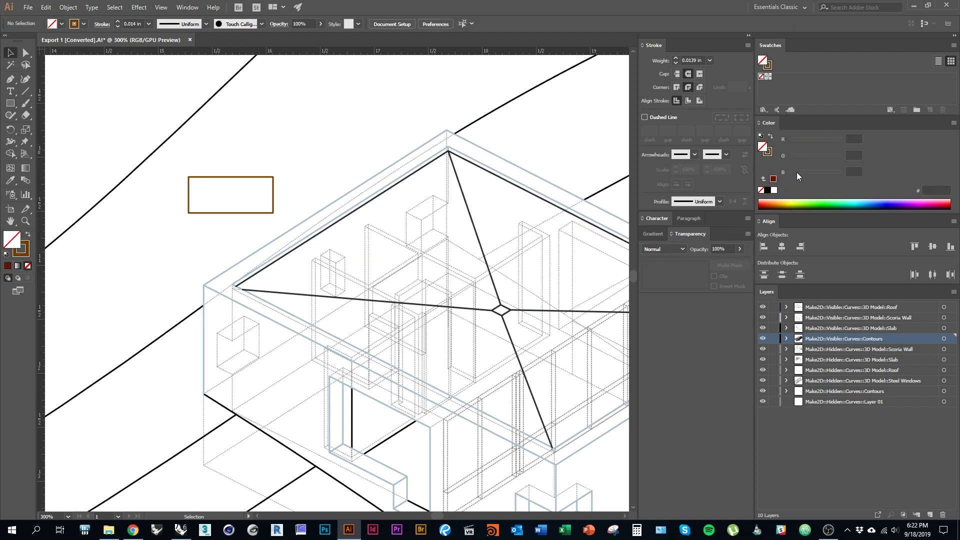
Recolor the test rectangle's stroke bright green 38FF2E and delete the rectangle.
left_click(867, 204)
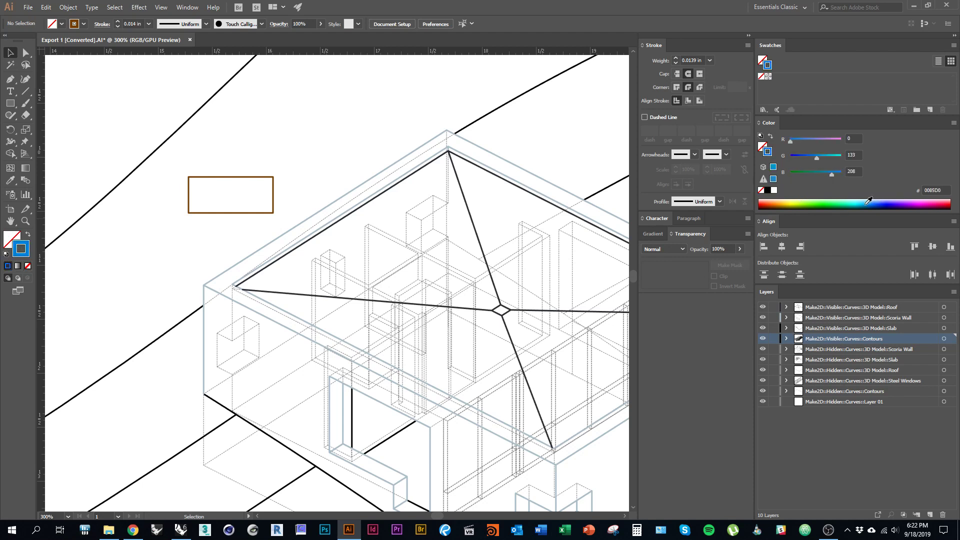
left_click(260, 212)
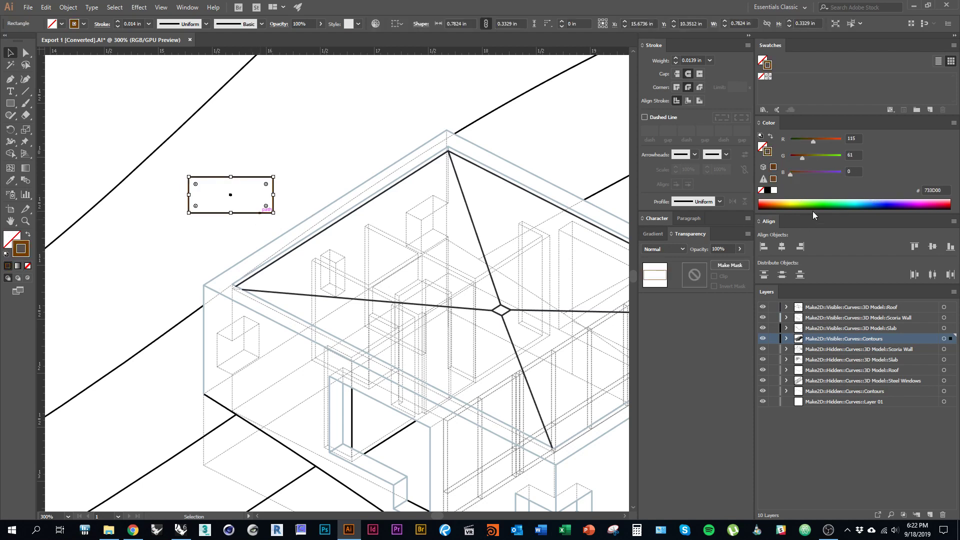
left_click(812, 205)
left_click(267, 183)
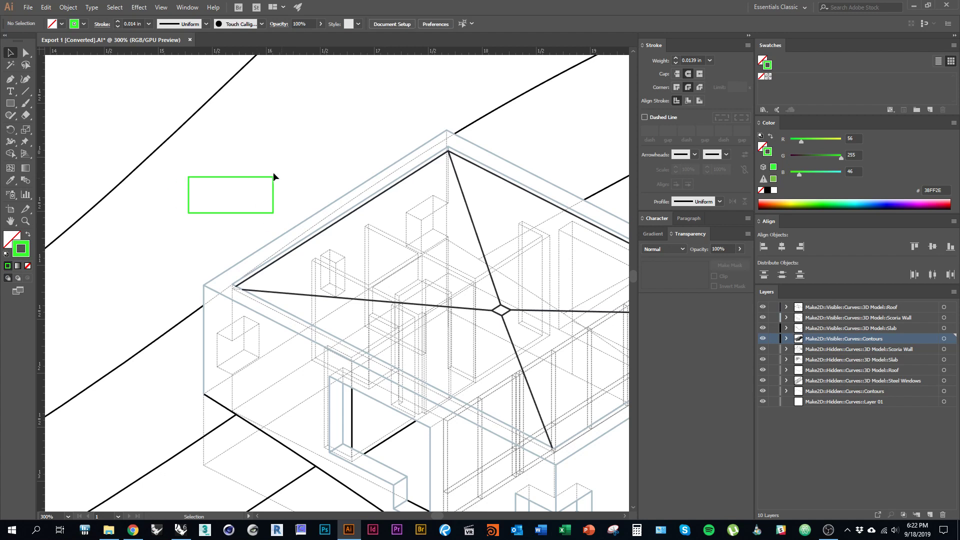
left_click(274, 207)
key("Delete")
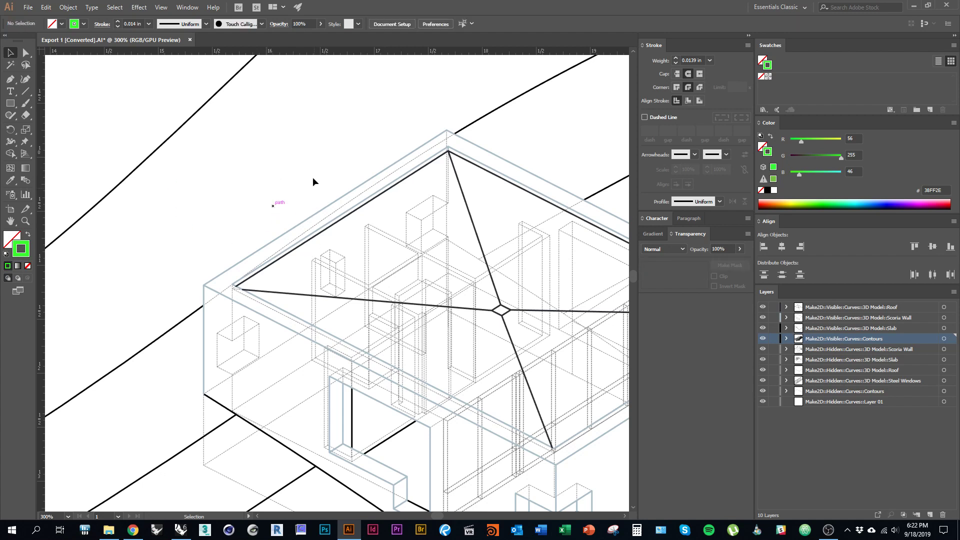
Set the stroke of all linework on the visible Contours, Slab, Scoria Wall and Roof layers to black.
left_click(944, 339)
left_click(945, 329, "shift")
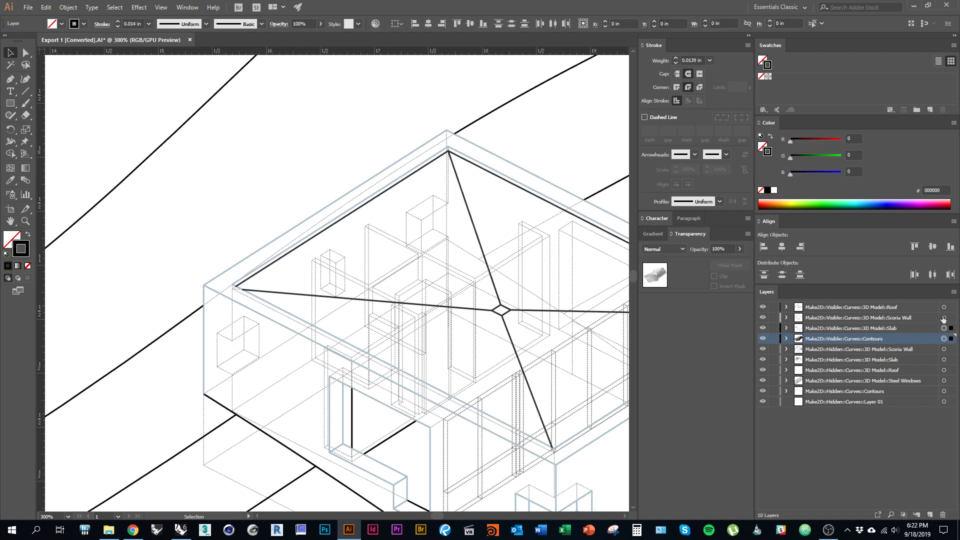
left_click(944, 318, "shift")
left_click(944, 308, "shift")
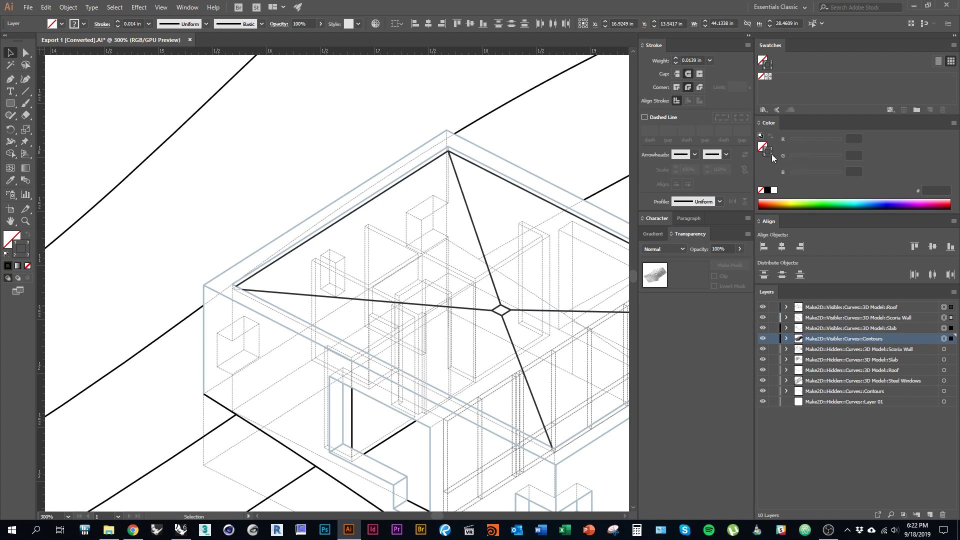
left_click(768, 190)
left_click_drag(436, 280, 401, 286)
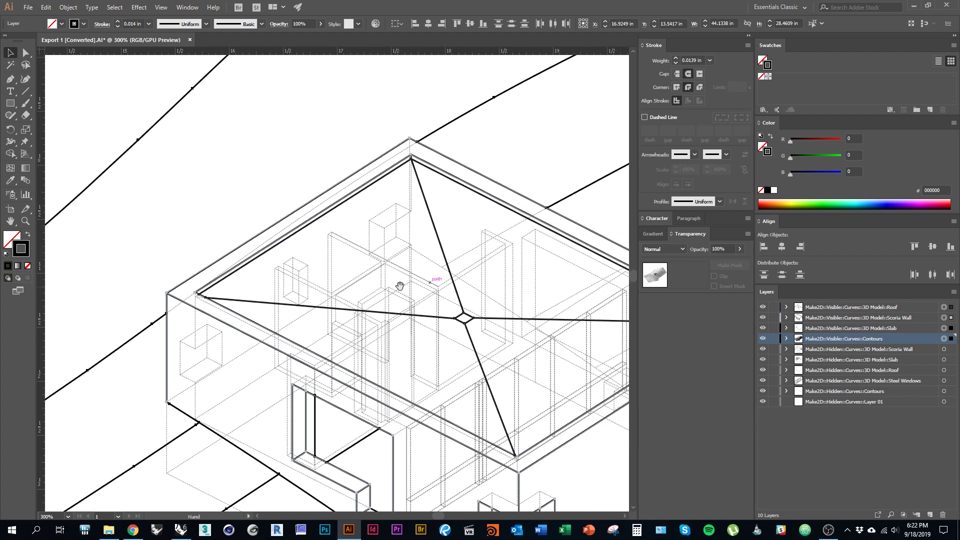
Set the stroke weight of the selected visible linework to 0.01 in and deselect it.
left_click(703, 60)
type("0.01")
key("Return")
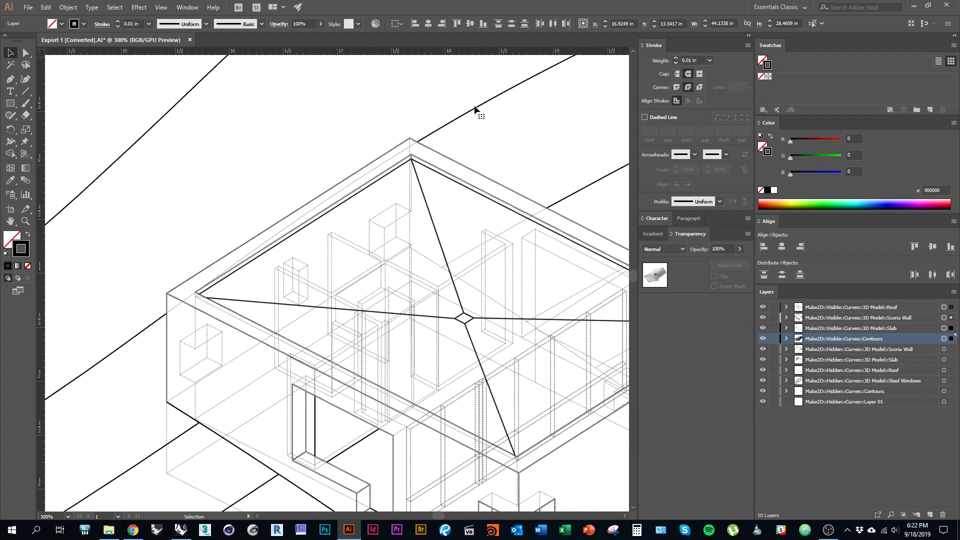
left_click(323, 95)
Move the slab's visible outlines from the Slab layer onto the visible Scoria Wall layer.
left_click_drag(471, 308, 324, 246)
scroll(340, 247, "down", 1)
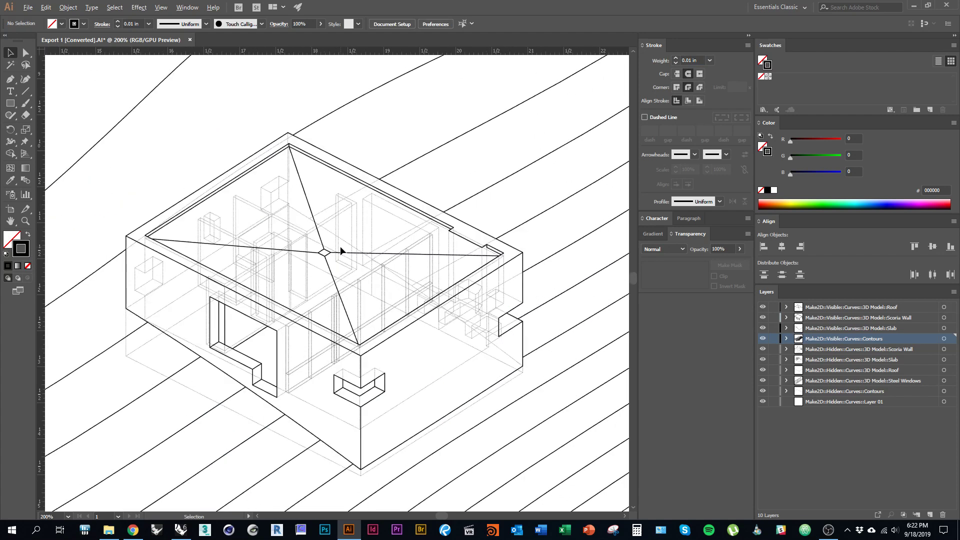
scroll(378, 296, "down", 1)
left_click_drag(384, 292, 344, 301)
scroll(431, 308, "up", 1)
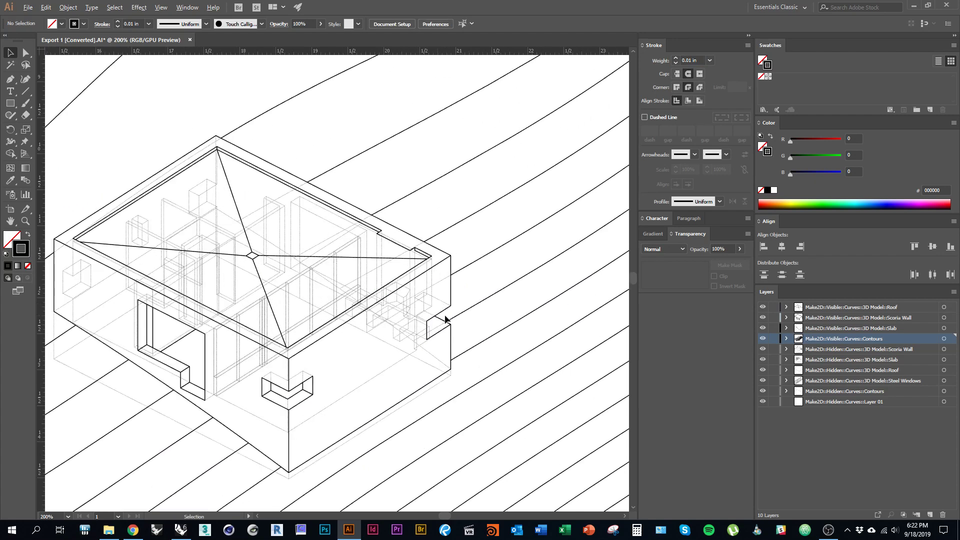
left_click_drag(446, 309, 489, 329)
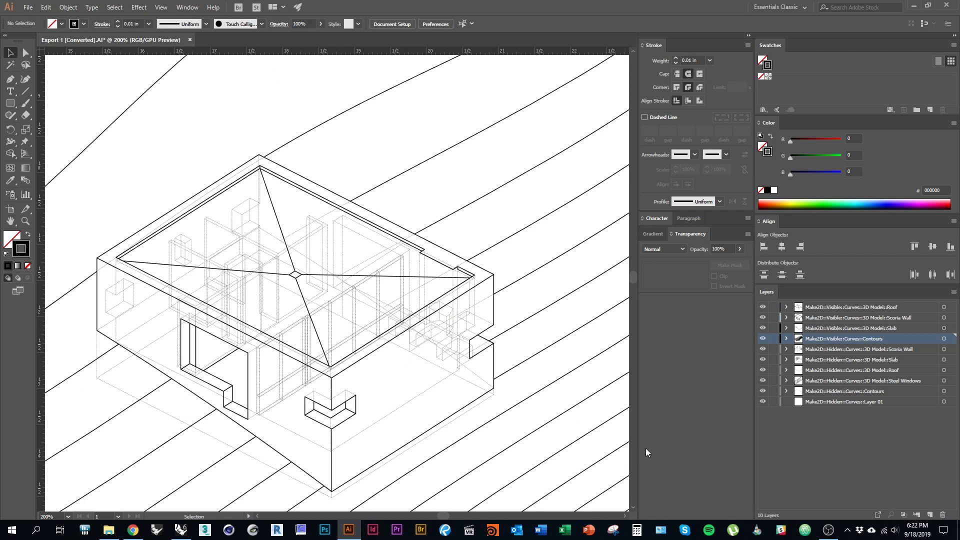
left_click(944, 318)
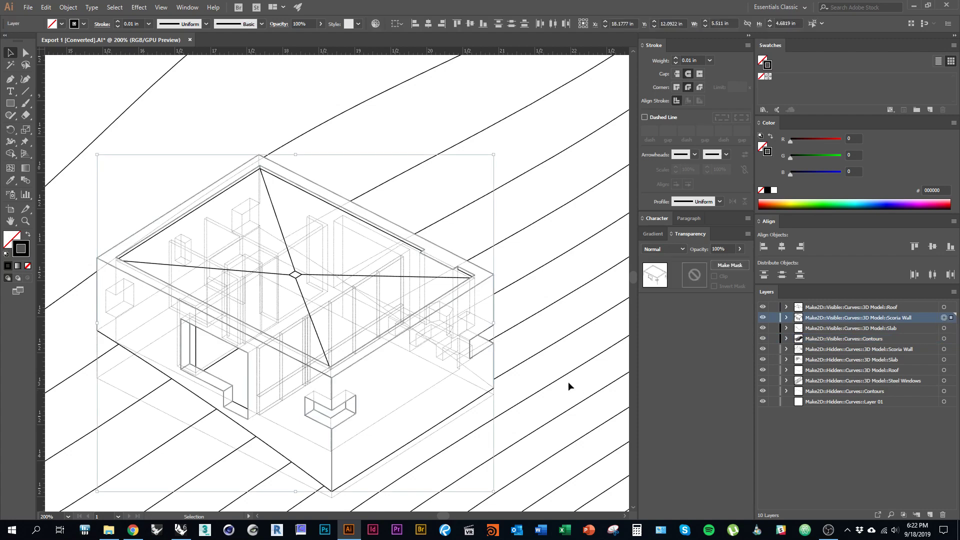
left_click_drag(459, 438, 501, 408)
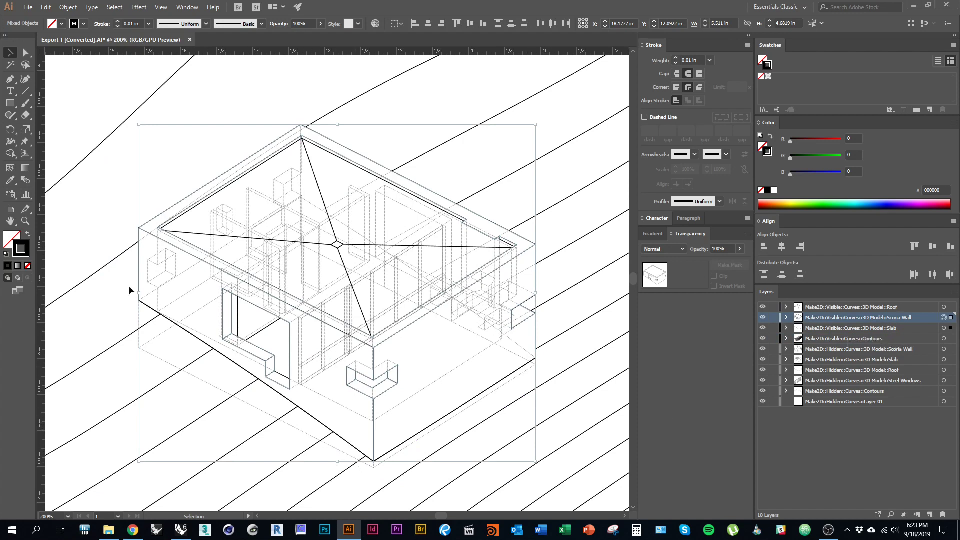
left_click(951, 329, "shift")
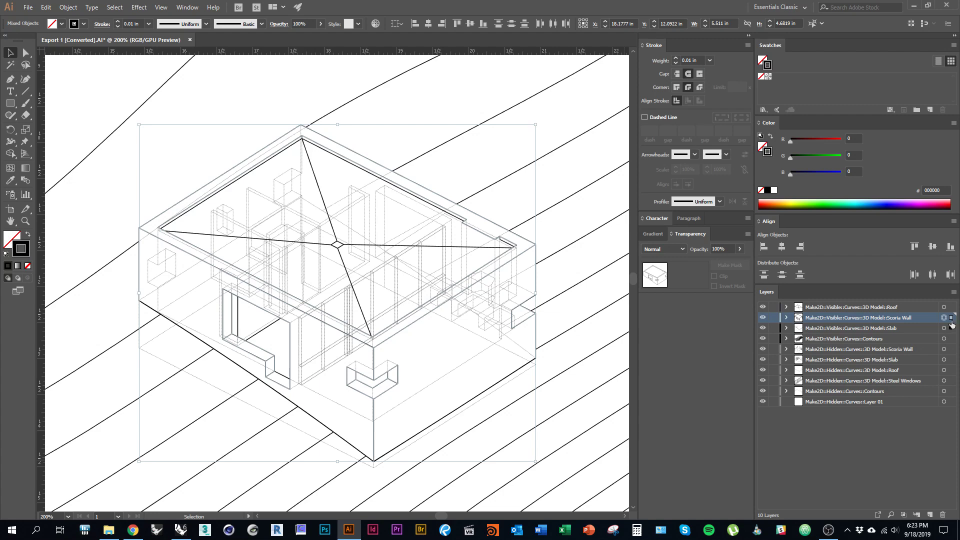
left_click(580, 392)
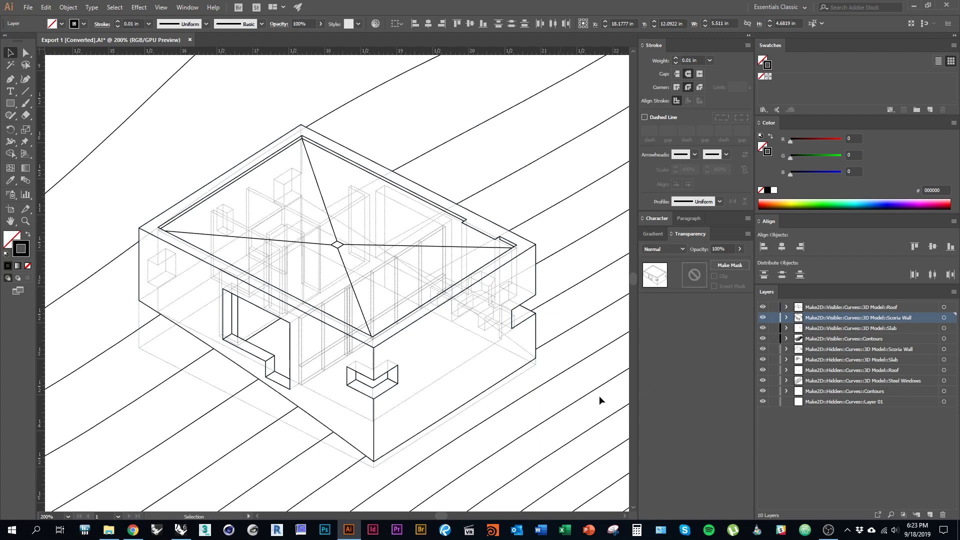
Duplicate all visible Scoria Wall linework into the empty area above and to the left of the building.
left_click(945, 318)
scroll(339, 392, "down", 3)
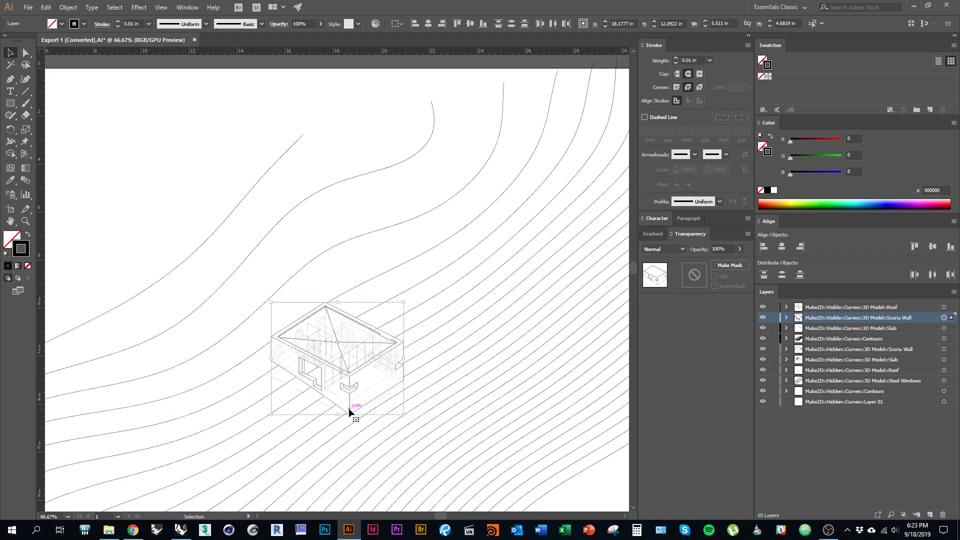
left_click_drag(349, 408, 160, 224)
left_click(147, 264)
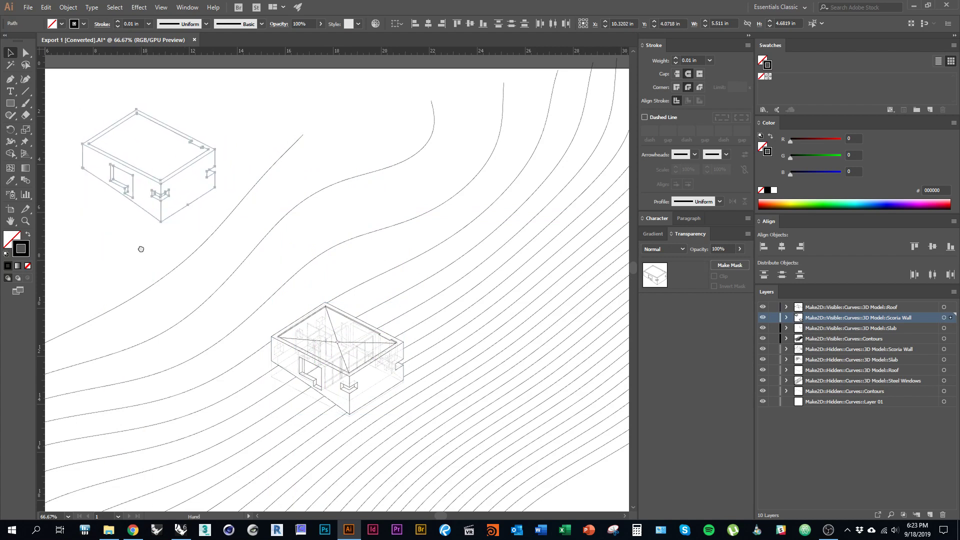
Delete the front roof edges, front vertical corner and corner window lines from the copied building linework.
scroll(225, 289, "up", 1)
scroll(281, 260, "up", 2)
left_click_drag(284, 276, 421, 379)
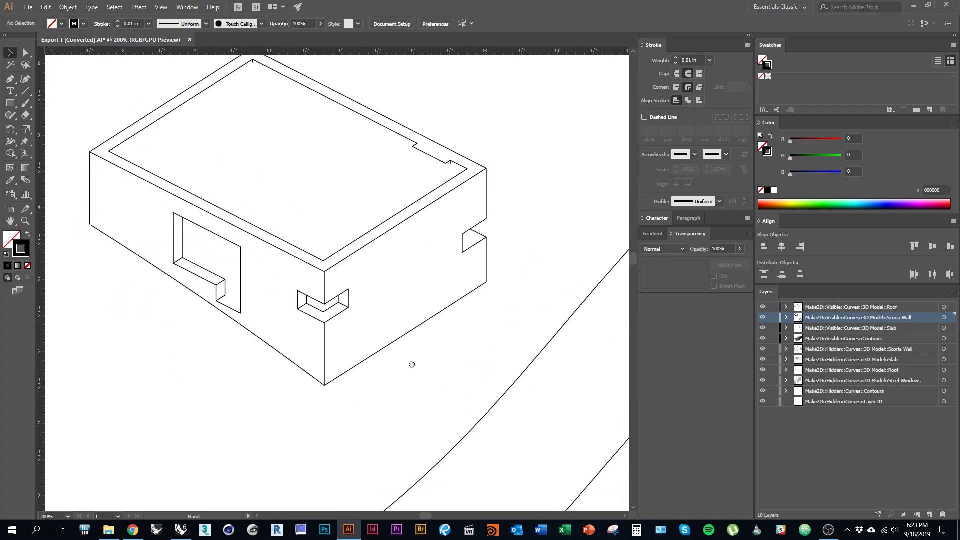
left_click(295, 242)
key("Delete")
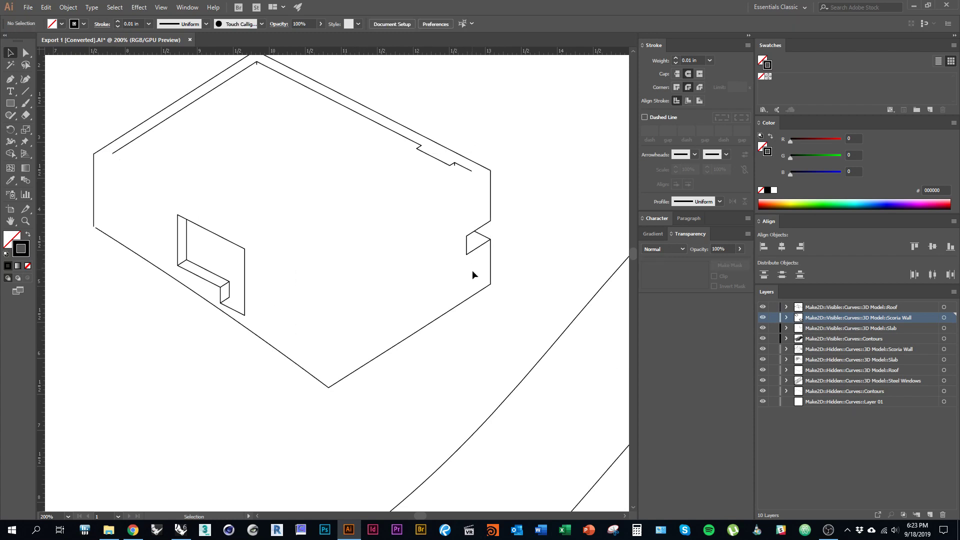
Delete the interior lines of the notch at the copied building's right corner.
key("Delete")
left_click(467, 246)
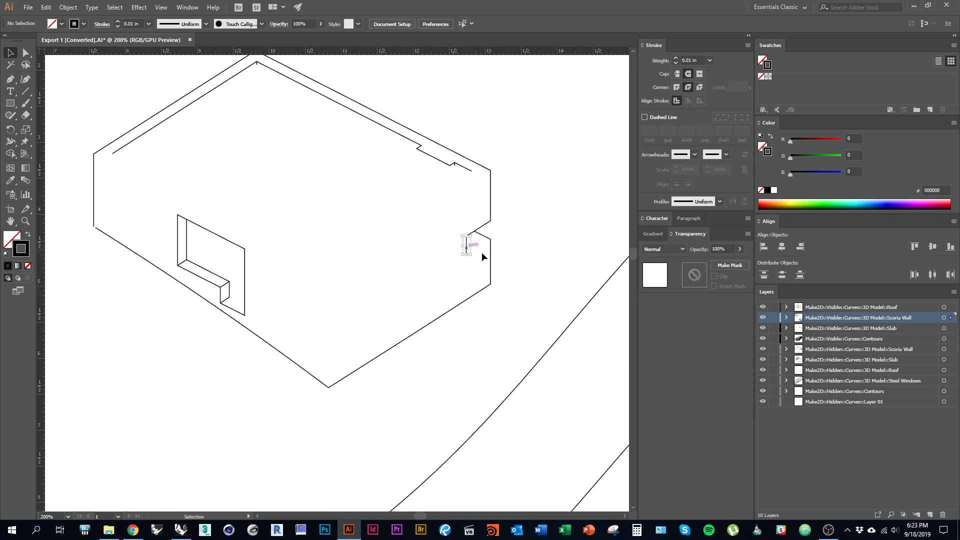
key("Delete")
Delete the remaining inner parapet edge segments along the back of the copied building, keeping its outer silhouette.
scroll(478, 243, "up", 1)
left_click(470, 182)
key("Delete")
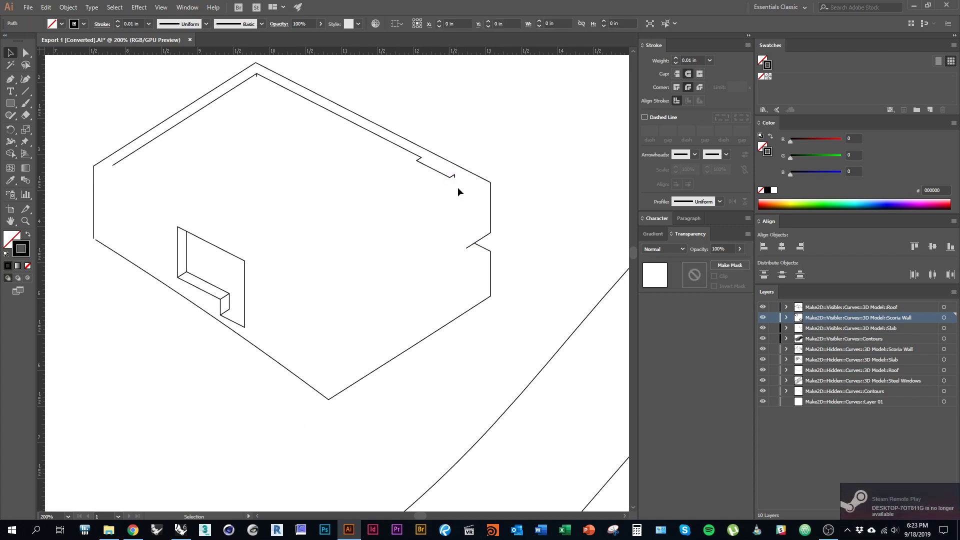
left_click(446, 175)
key("Delete")
left_click(407, 153)
key("Delete")
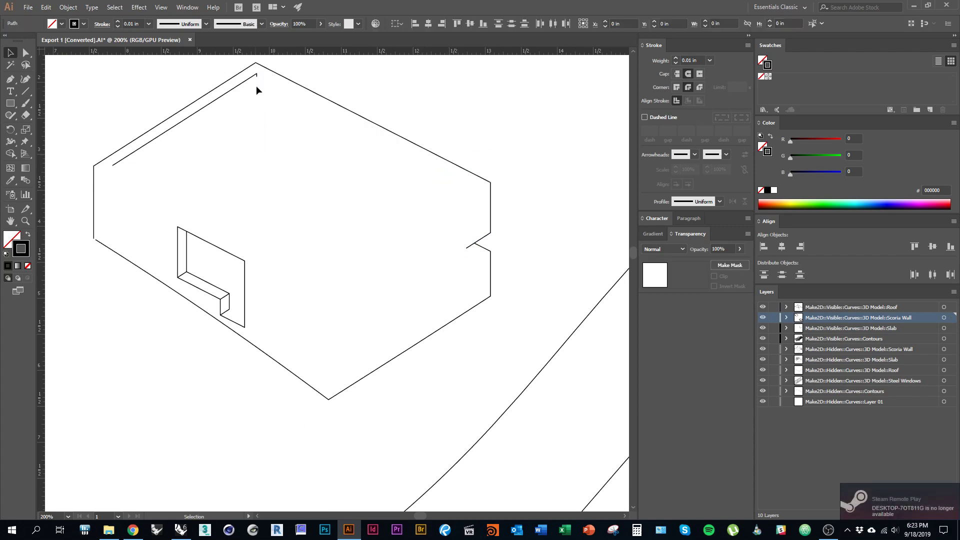
left_click(256, 76)
key("Delete")
Delete the window opening lines inside the copied building's front wall, keeping only the outer silhouette.
left_click(226, 322)
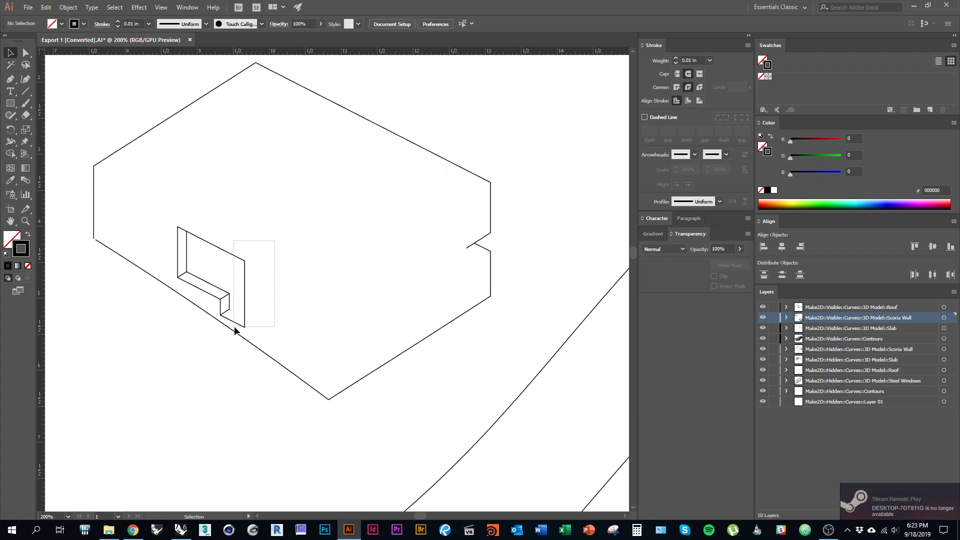
key("Delete")
left_click(223, 297)
key("Delete")
left_click(217, 284)
key("Delete")
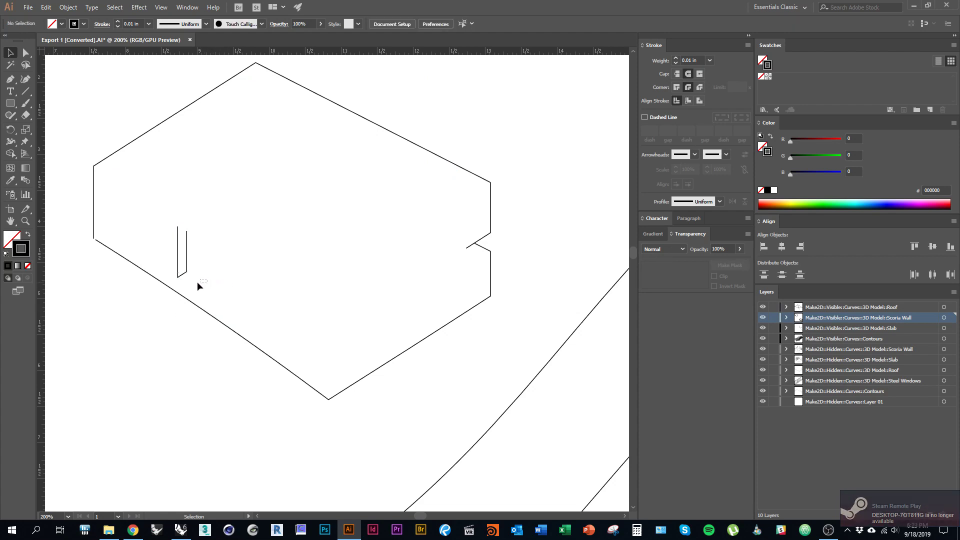
left_click(177, 260)
key("Delete")
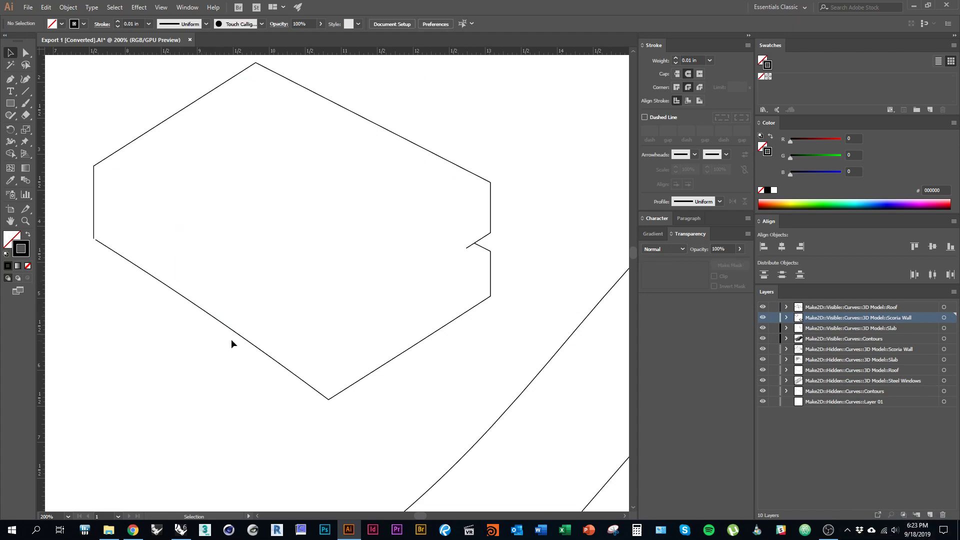
Shorten the upper diagonal edge of the copied outline's notch so its inner end meets the lower notch edge.
scroll(466, 274, "up", 5)
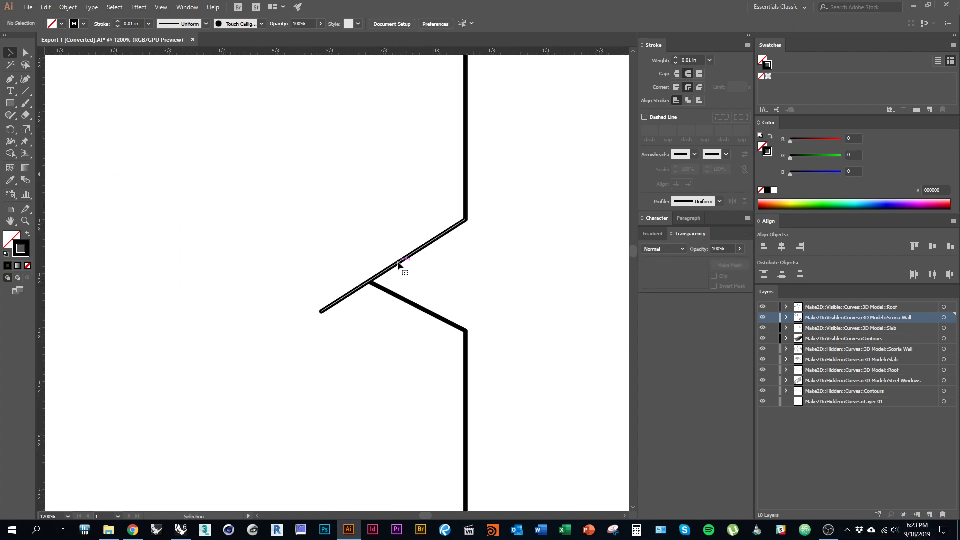
left_click(399, 266)
left_click_drag(322, 312, 369, 281)
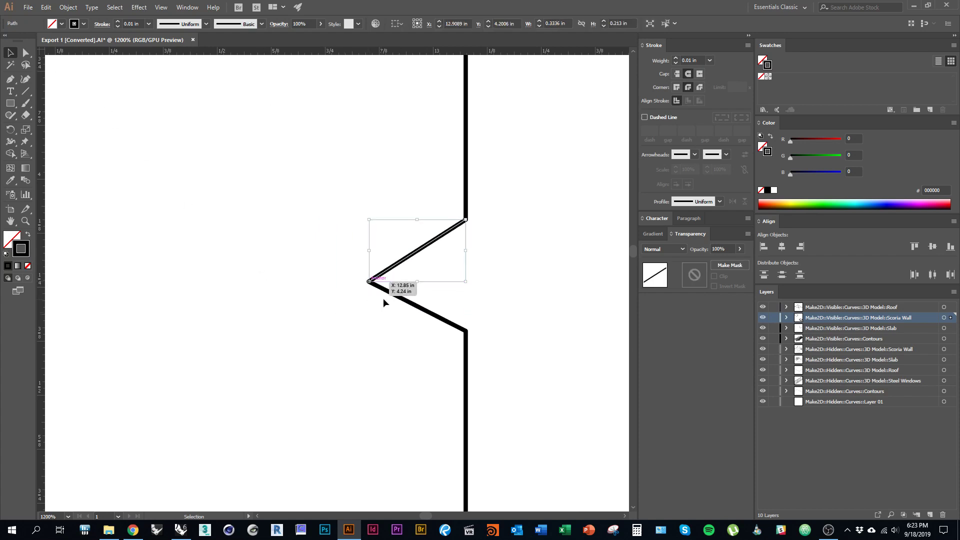
left_click(420, 351)
Move the end anchor of the copied outline's lower-left edge onto the bottom end of the left vertical edge, closing the gap.
scroll(525, 366, "down", 3)
left_click_drag(212, 347, 570, 344)
left_click_drag(301, 342, 518, 339)
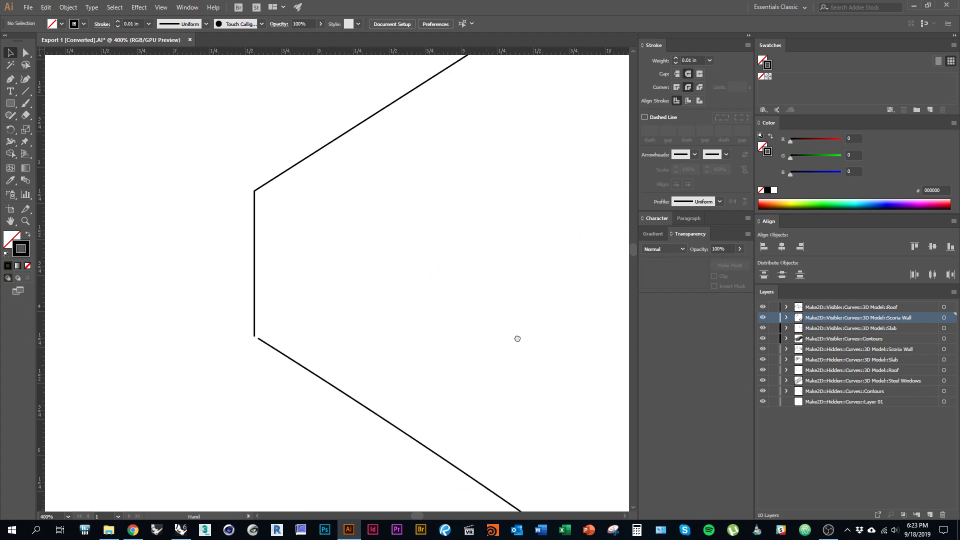
left_click_drag(248, 342, 283, 345)
scroll(283, 345, "up", 3)
left_click(321, 335)
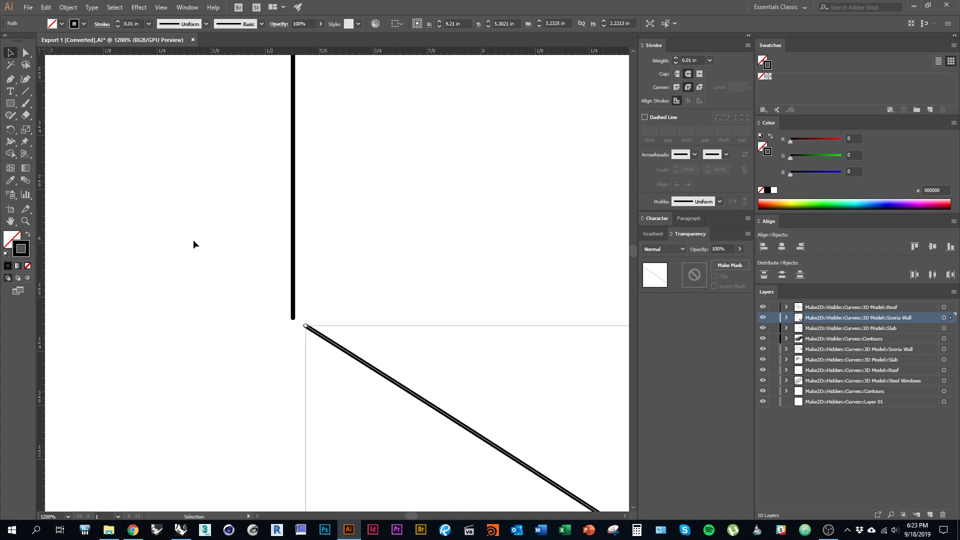
scroll(194, 240, "down", 2)
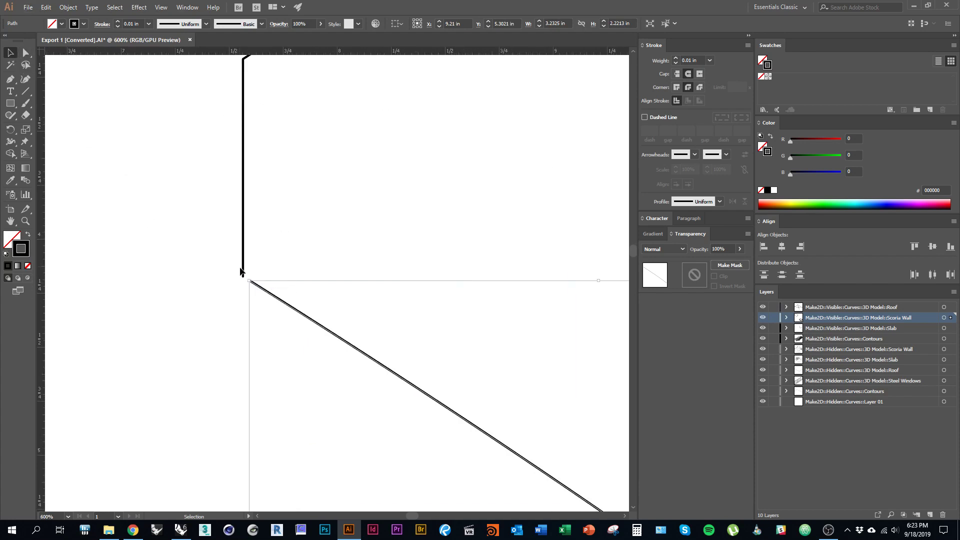
left_click(26, 54)
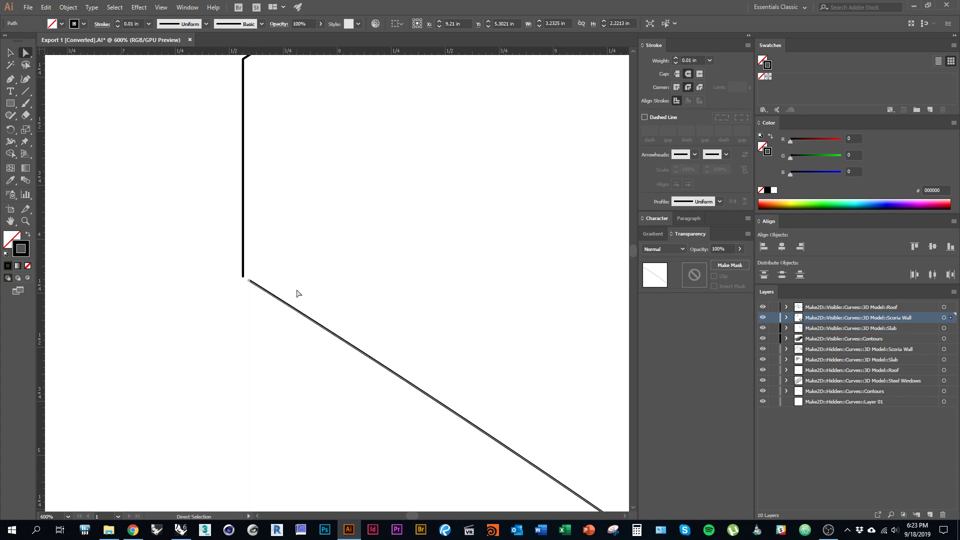
scroll(297, 295, "up", 3)
left_click(311, 311)
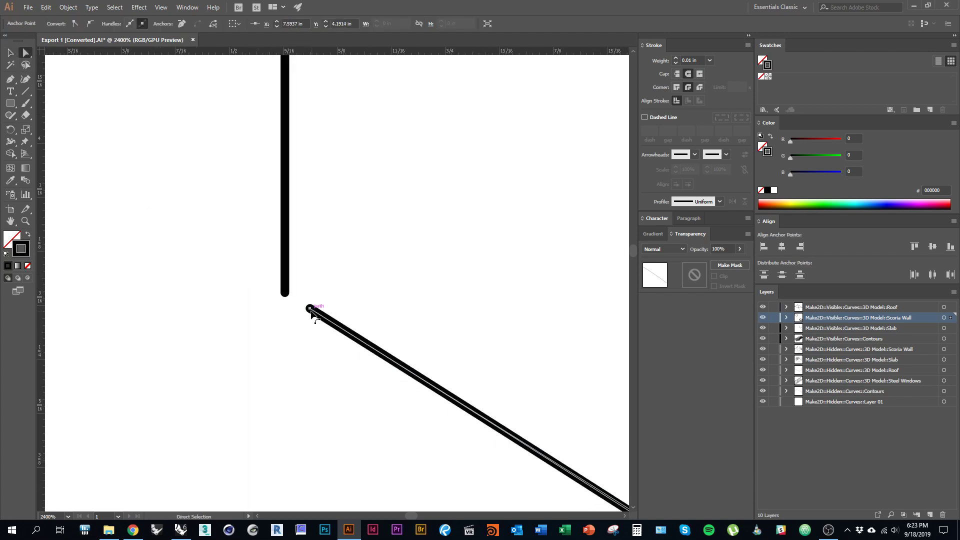
scroll(178, 250, "down", 3)
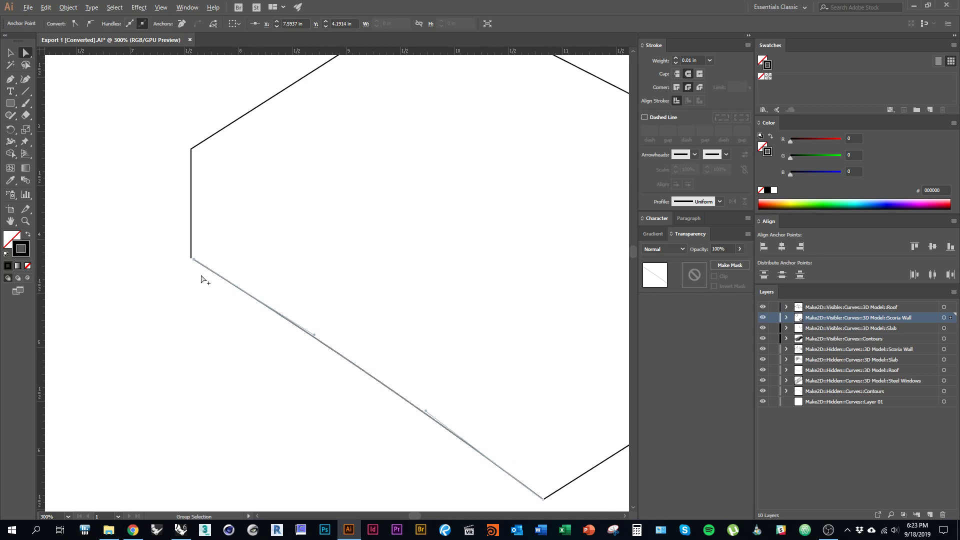
scroll(193, 263, "up", 4)
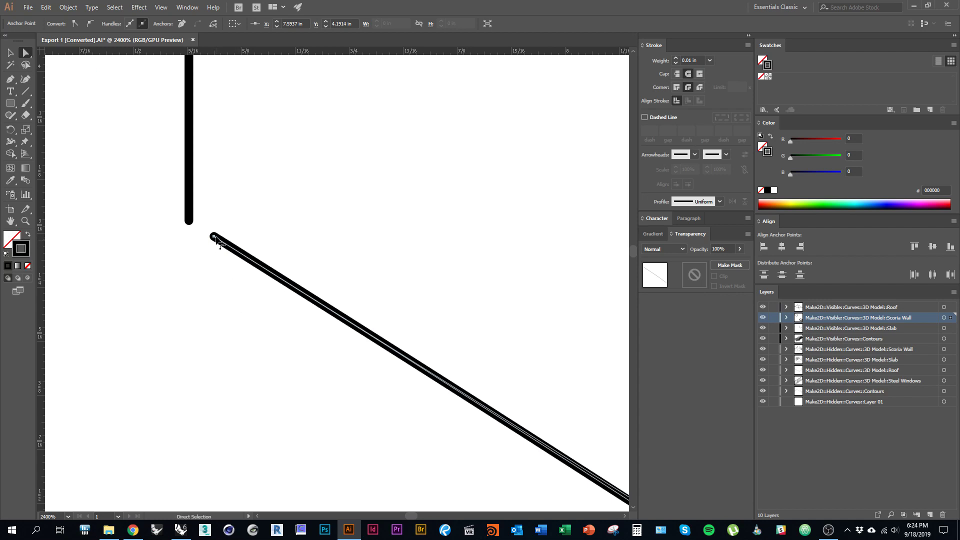
left_click_drag(213, 238, 188, 221)
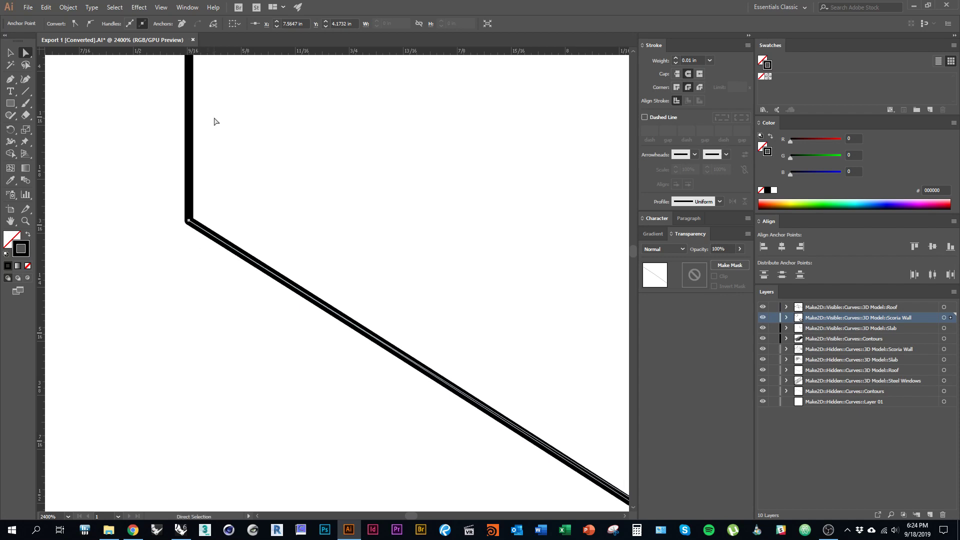
Check whether Smart Guides and Snap to Point are enabled.
left_click(160, 7)
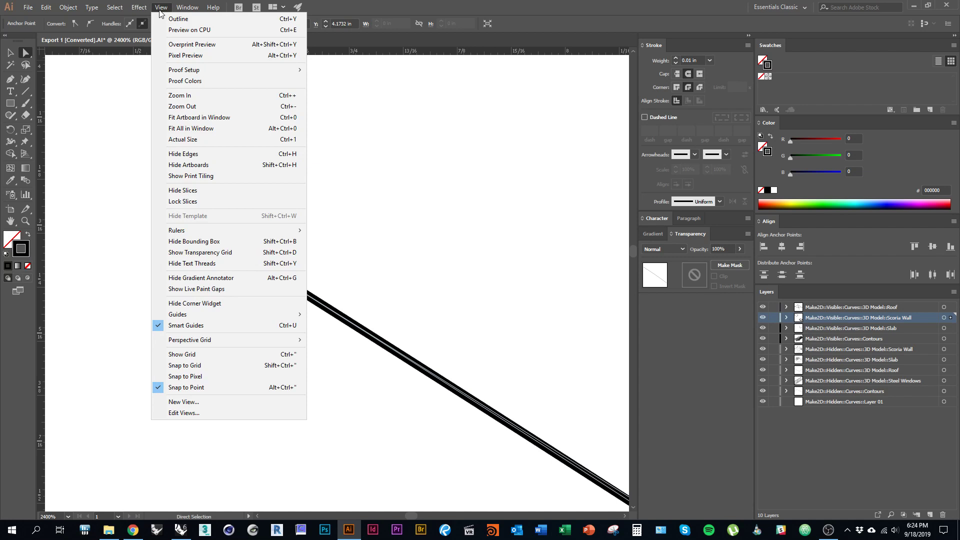
mouse_move(187, 12)
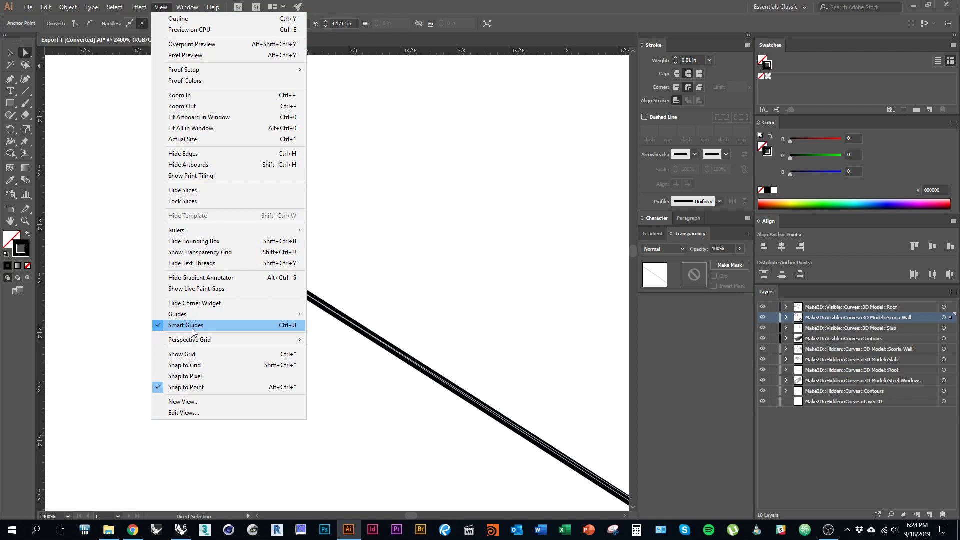
left_click(362, 362)
Join all edges of the copied silhouette into one continuous path.
scroll(115, 299, "down", 8)
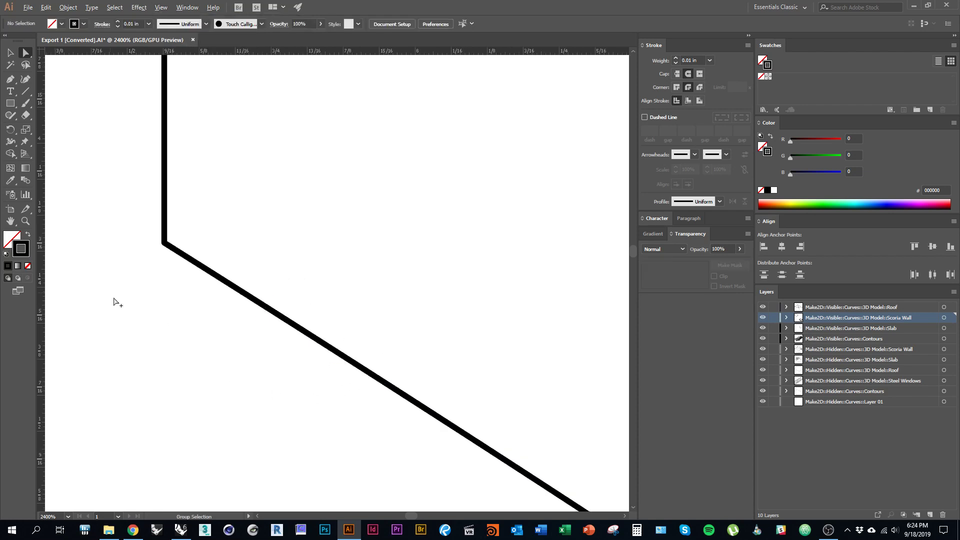
key("space")
left_click_drag(403, 395, 380, 395)
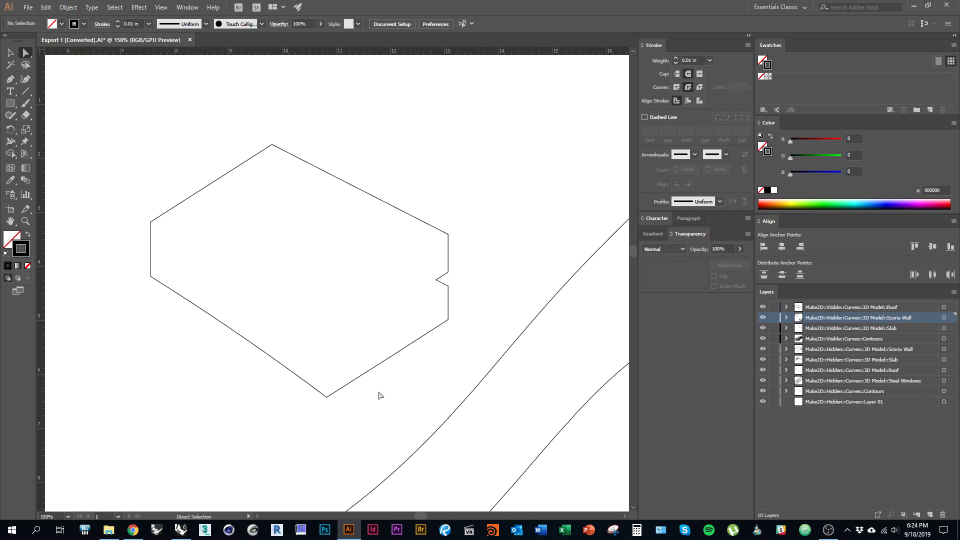
left_click(10, 53)
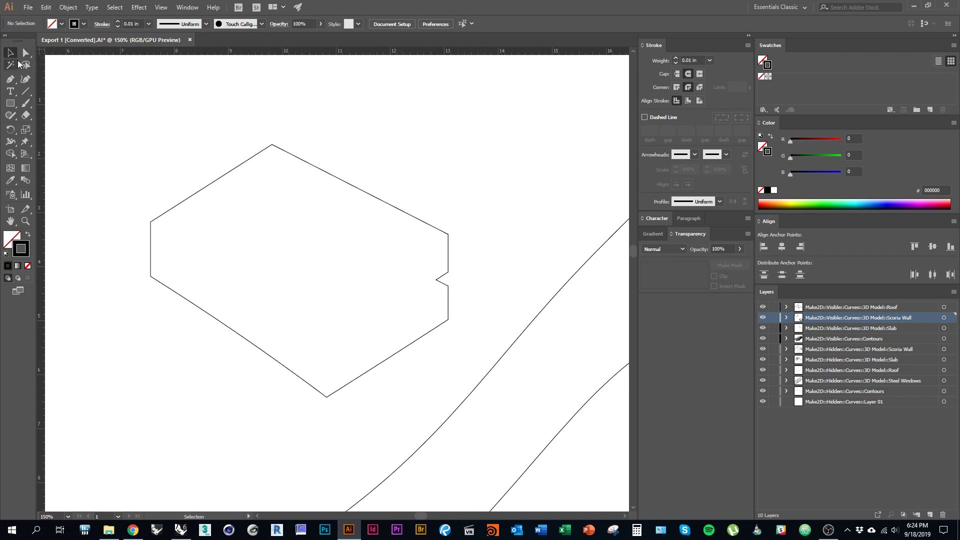
left_click_drag(461, 380, 111, 116)
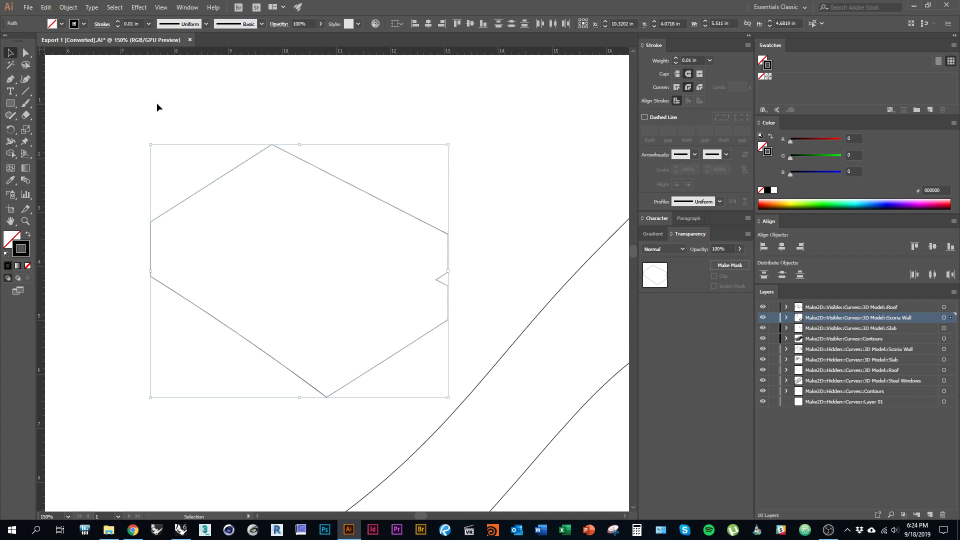
key("ctrl+j")
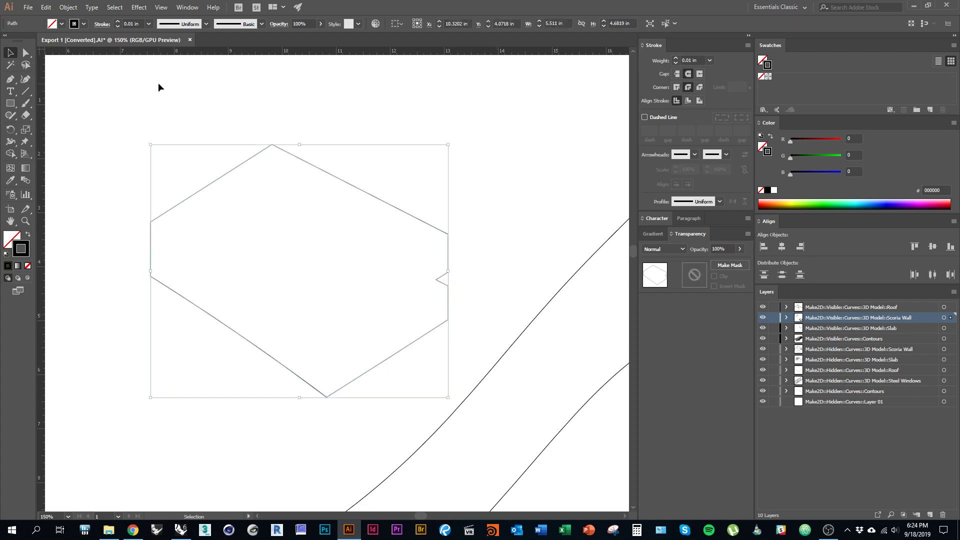
left_click(258, 200)
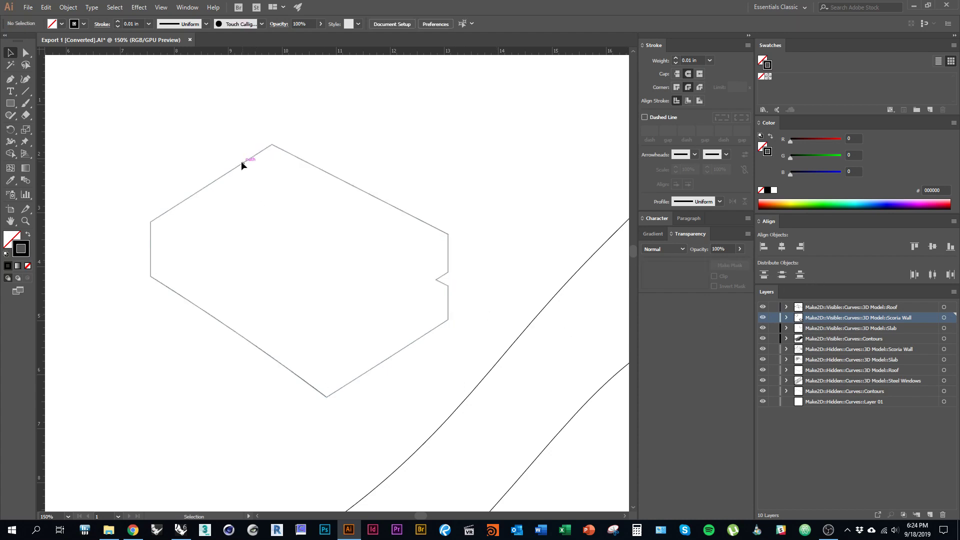
key("ctrl+z")
key("ctrl+shift+z")
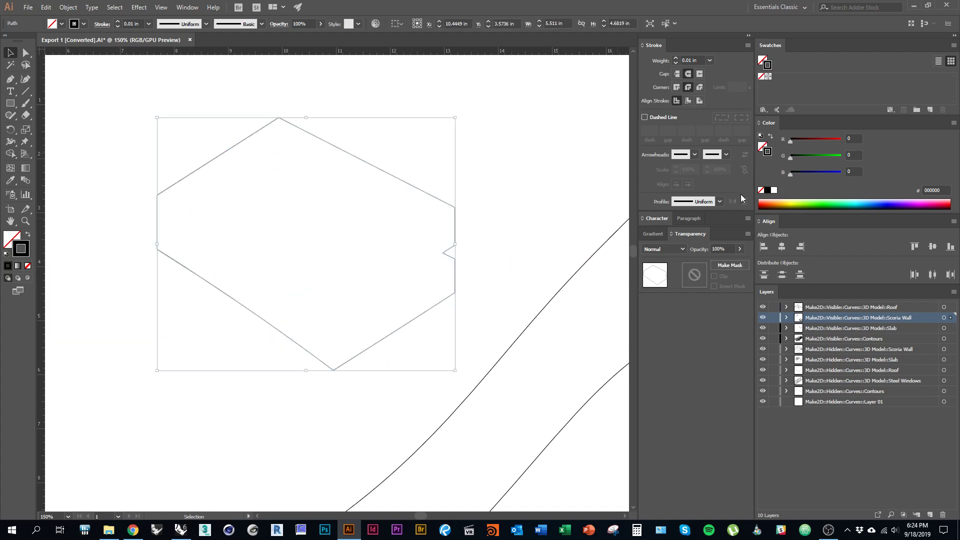
Set the joined silhouette's stroke weight to 0.015 in.
left_click(691, 61)
type(".015")
key("Return")
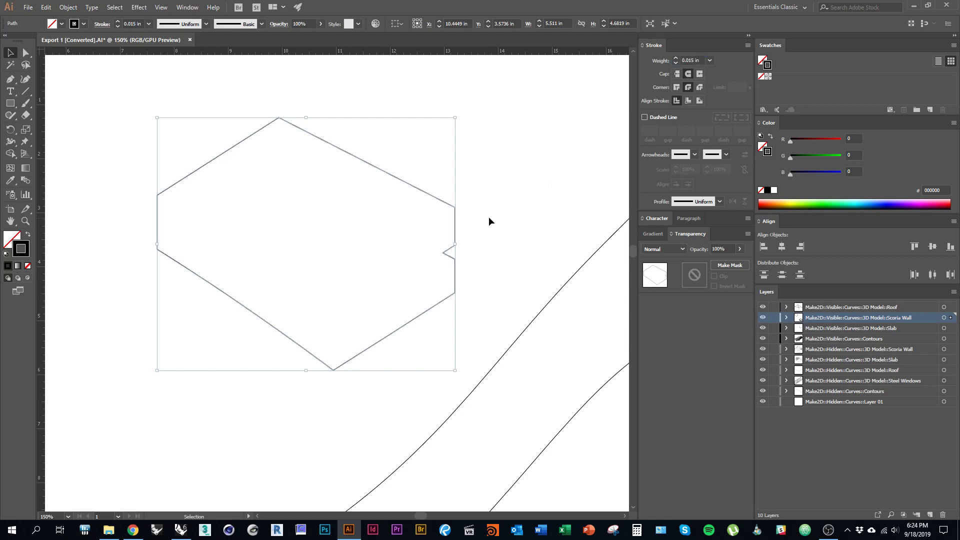
Move the joined silhouette onto the original building so it aligns with the outer wall corners.
key("a")
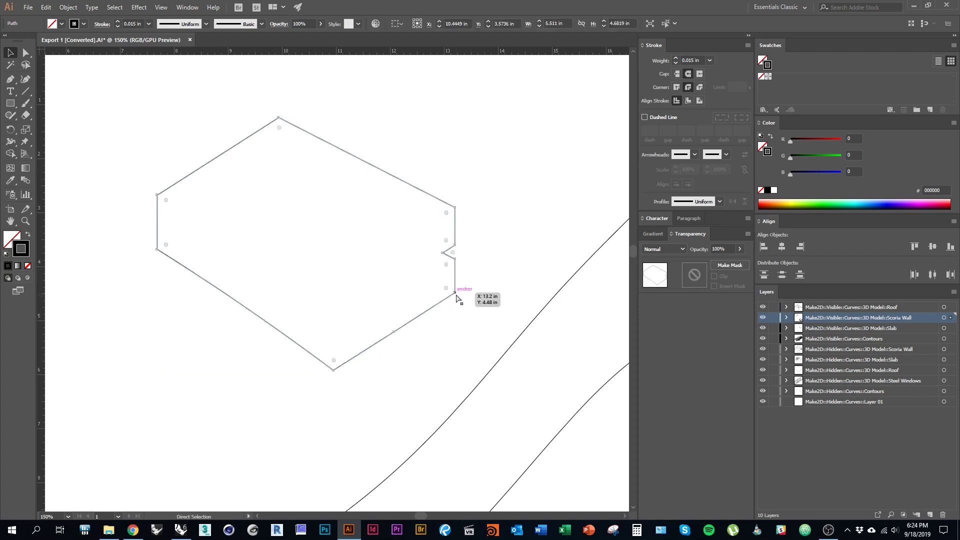
left_click_drag(448, 293, 534, 400)
scroll(359, 313, "down", 3)
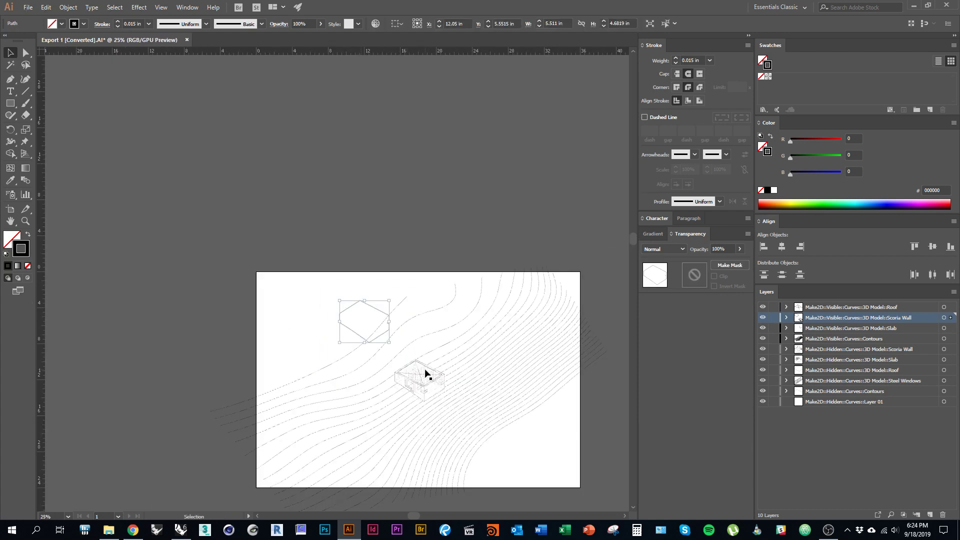
scroll(413, 355, "up", 1)
scroll(413, 355, "up", 1)
left_click_drag(316, 250, 535, 483)
scroll(533, 479, "up", 3)
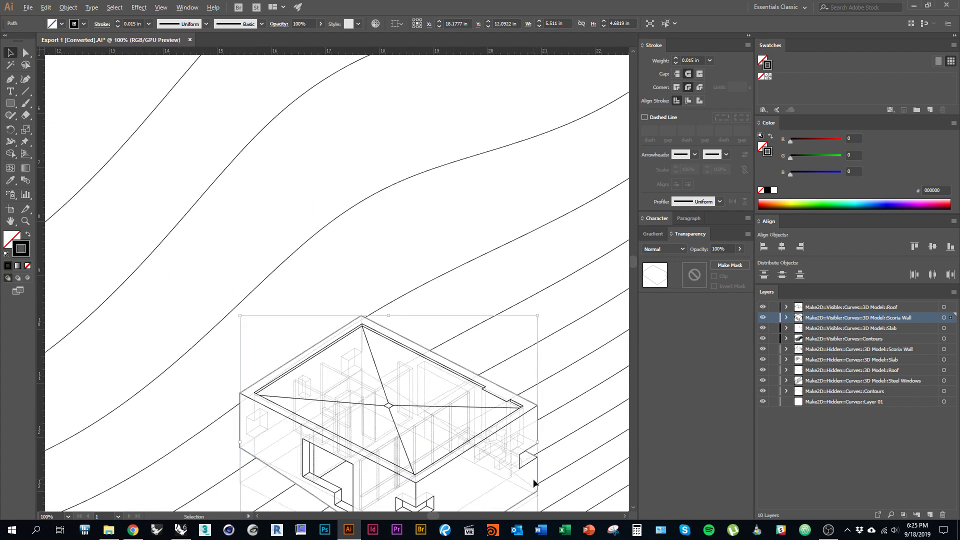
Set the placed silhouette's stroke weight to 0.02 in and deselect it.
scroll(547, 365, "up", 5)
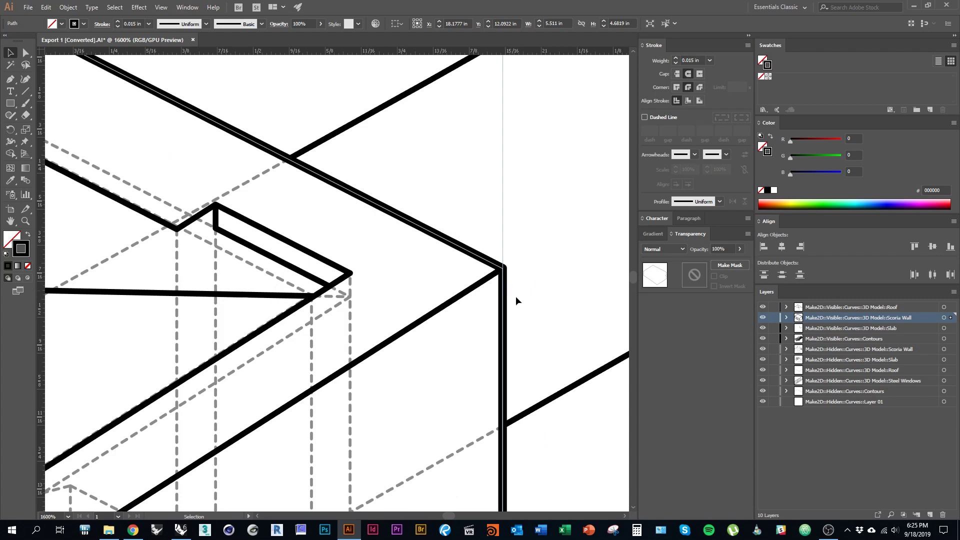
scroll(516, 299, "down", 1)
left_click(698, 60)
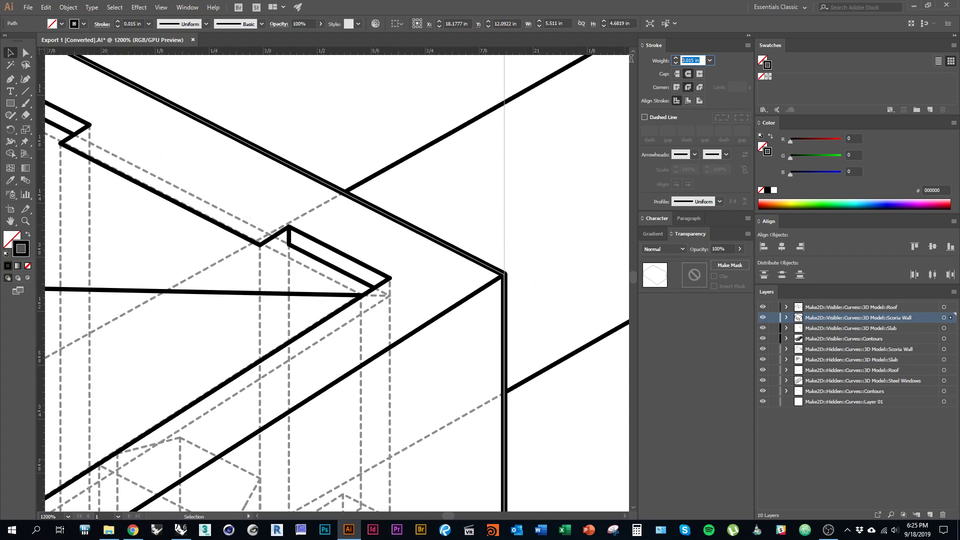
type("0.02")
key("Return")
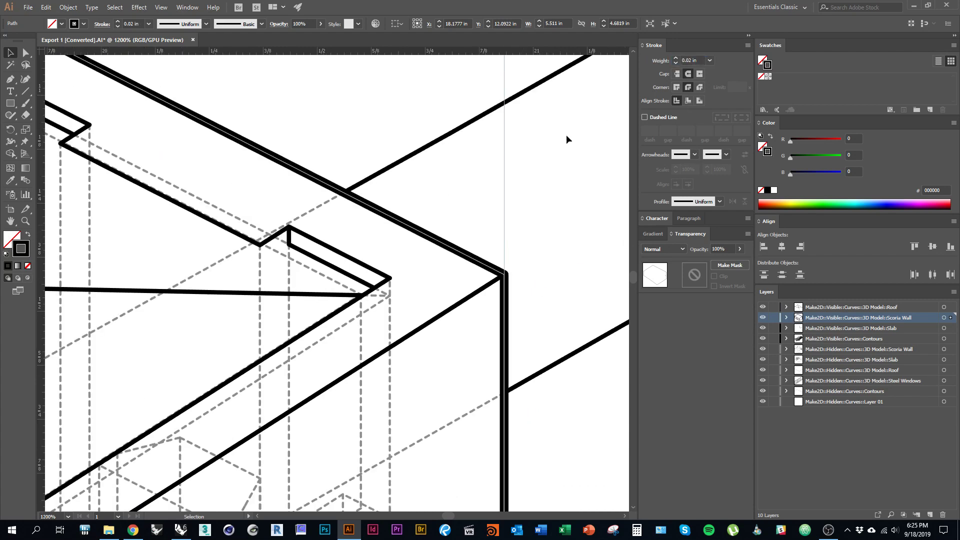
left_click(466, 262)
scroll(466, 261, "down", 6)
left_click_drag(391, 250, 393, 271)
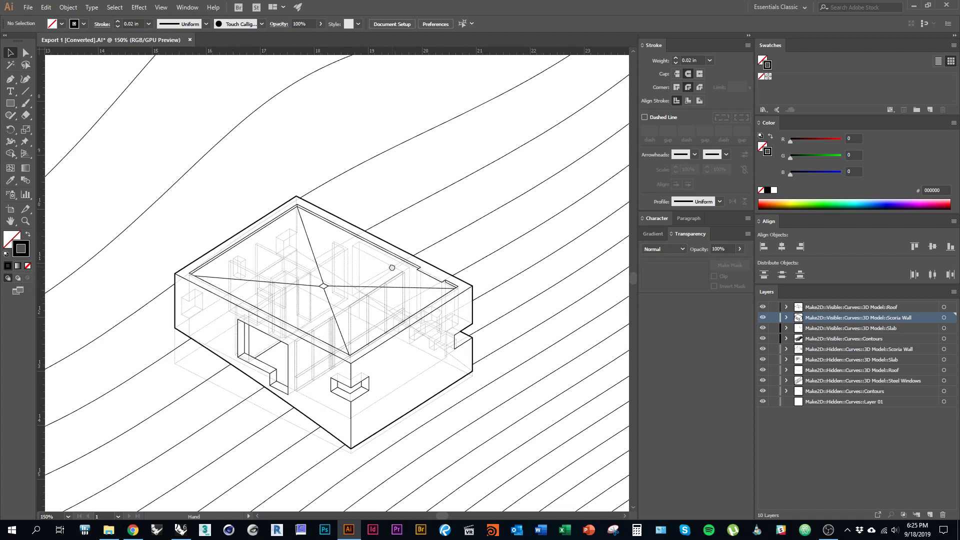
Select everything on the visible Roof layer, set its stroke weight to 0.005 in, and deselect it.
scroll(342, 289, "up", 1)
scroll(342, 288, "up", 2)
left_click(309, 316)
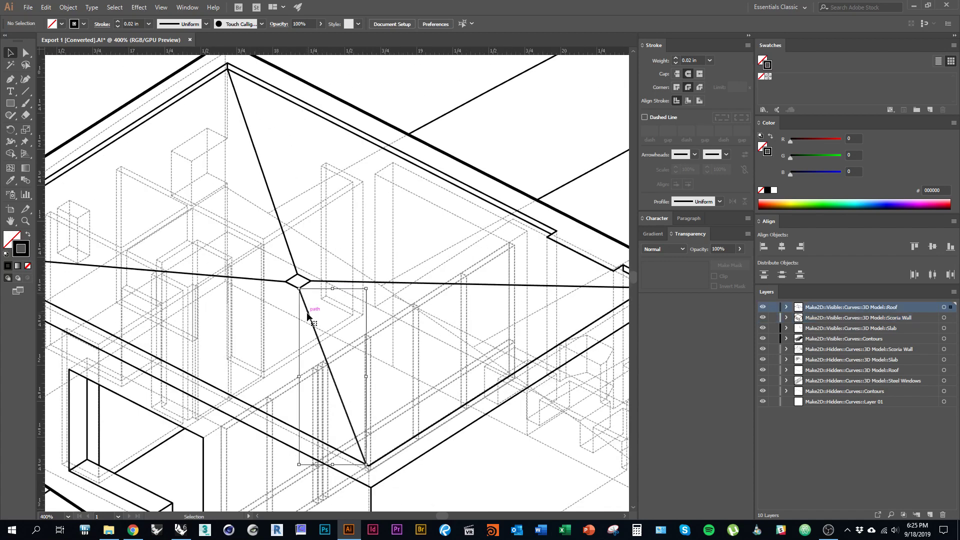
left_click(944, 307)
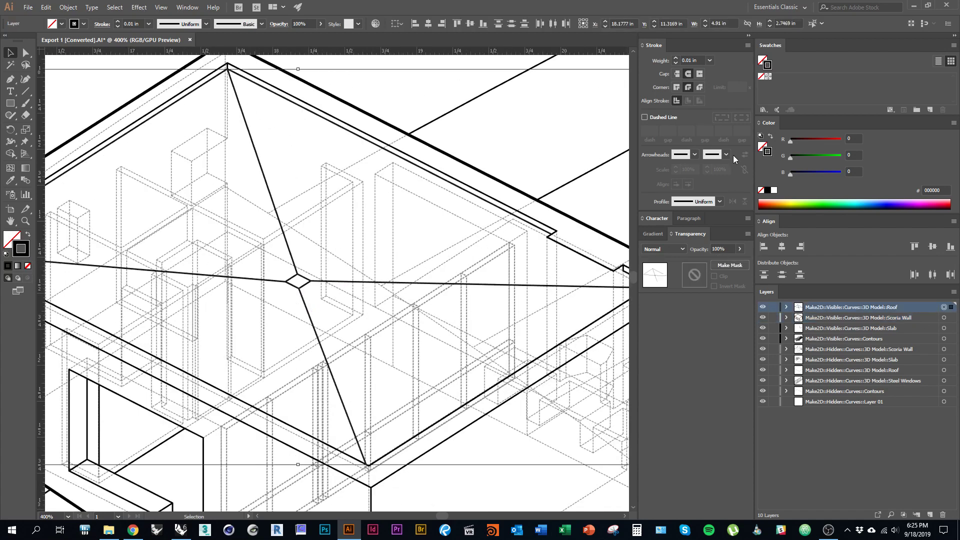
left_click(701, 60)
key("BackSpace")
type(".005")
key("Return")
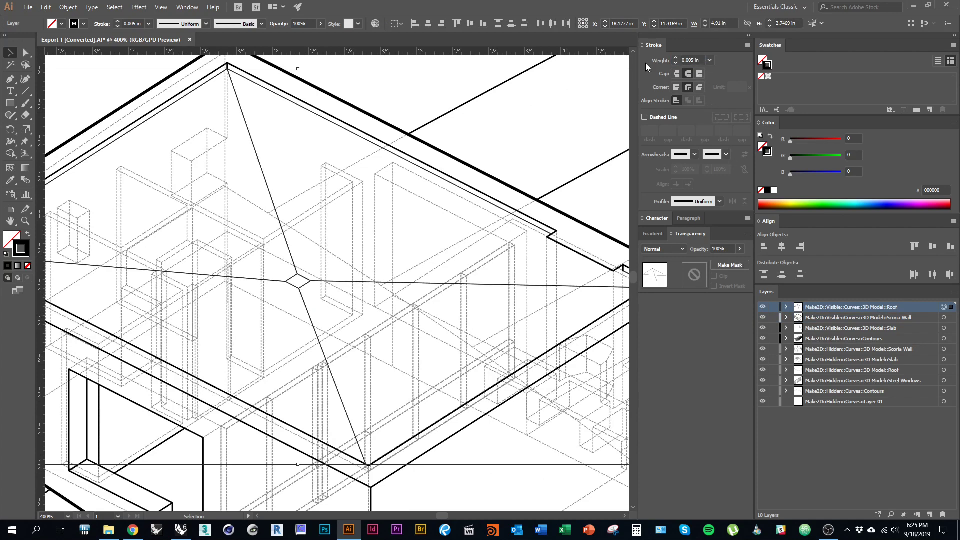
left_click(505, 150)
scroll(430, 188, "down", 4, "alt")
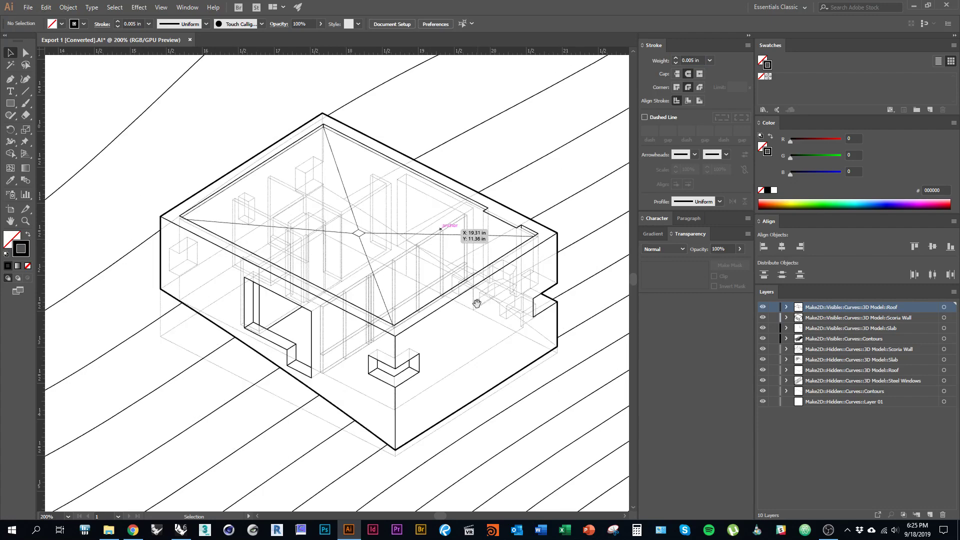
scroll(428, 329, "down", 1, "alt")
scroll(370, 316, "up", 3, "alt")
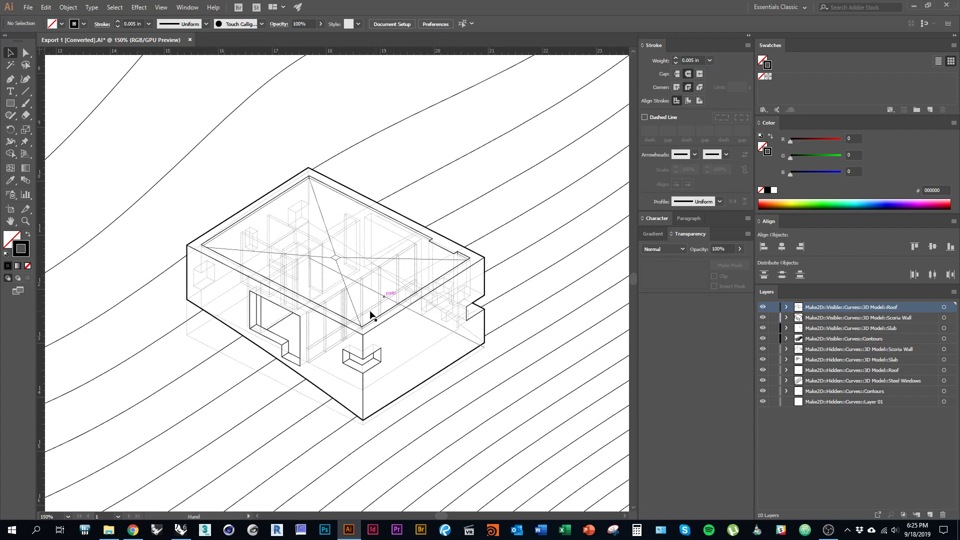
Examine the roof, wall and dashed hidden line weights on the building at close range and overall.
scroll(334, 303, "up", 4, "alt")
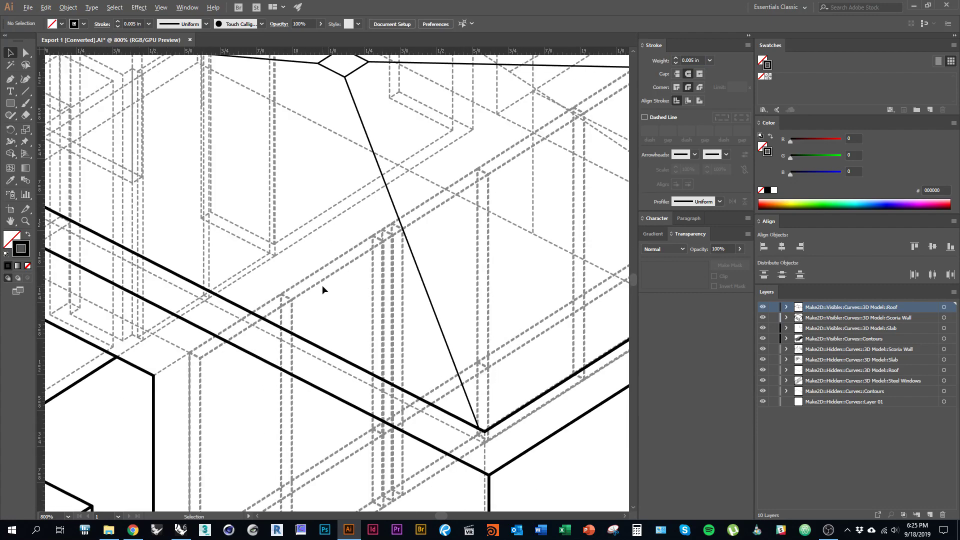
scroll(323, 285, "down", 3, "alt")
scroll(323, 286, "up", 8, "alt")
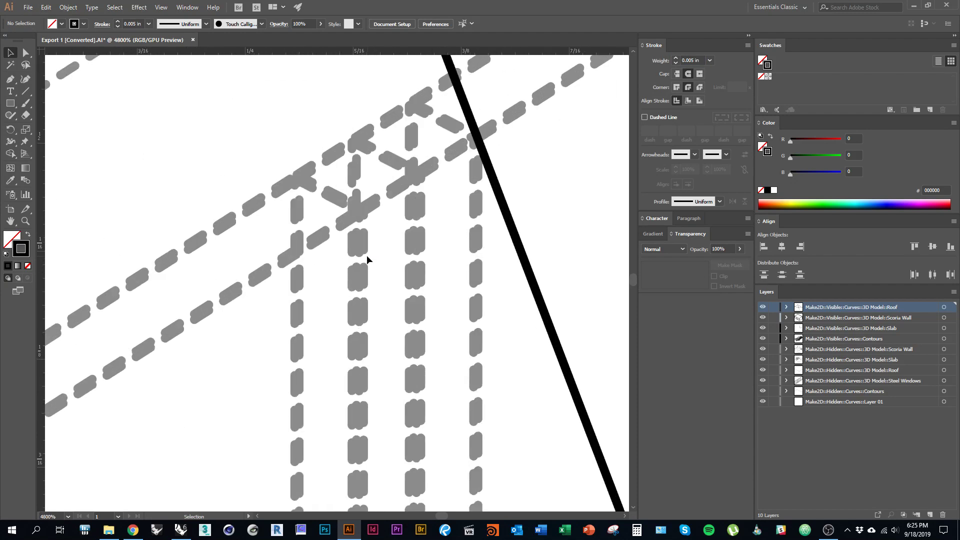
scroll(359, 256, "down", 2, "alt")
scroll(349, 299, "down", 8)
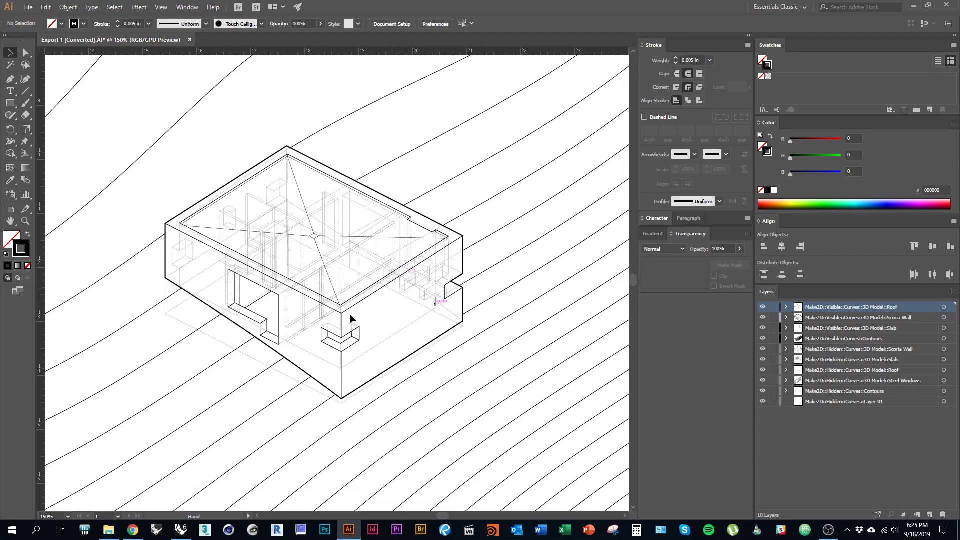
left_click_drag(303, 325, 316, 327)
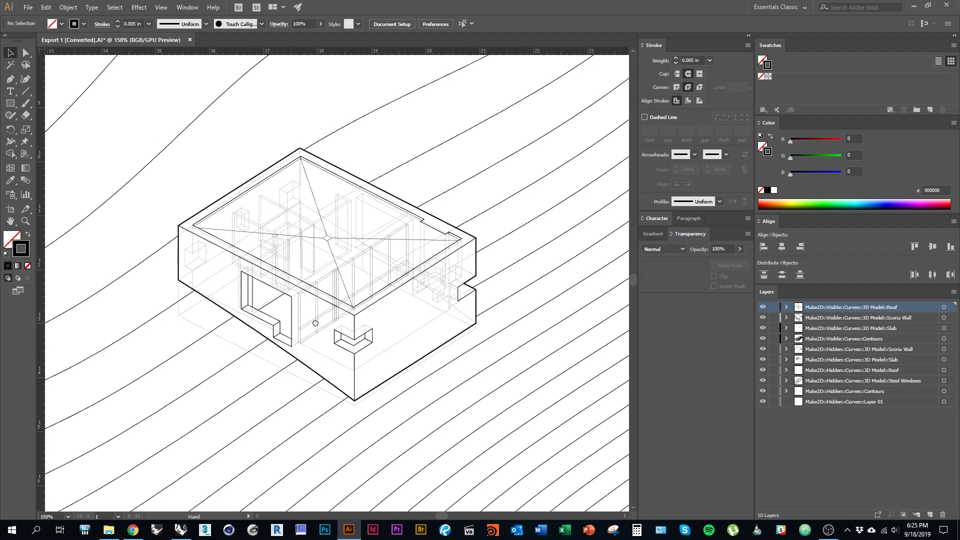
Select everything on the visible Scoria Wall layer, place a copy directly above the original building, and deselect it.
left_click(944, 318)
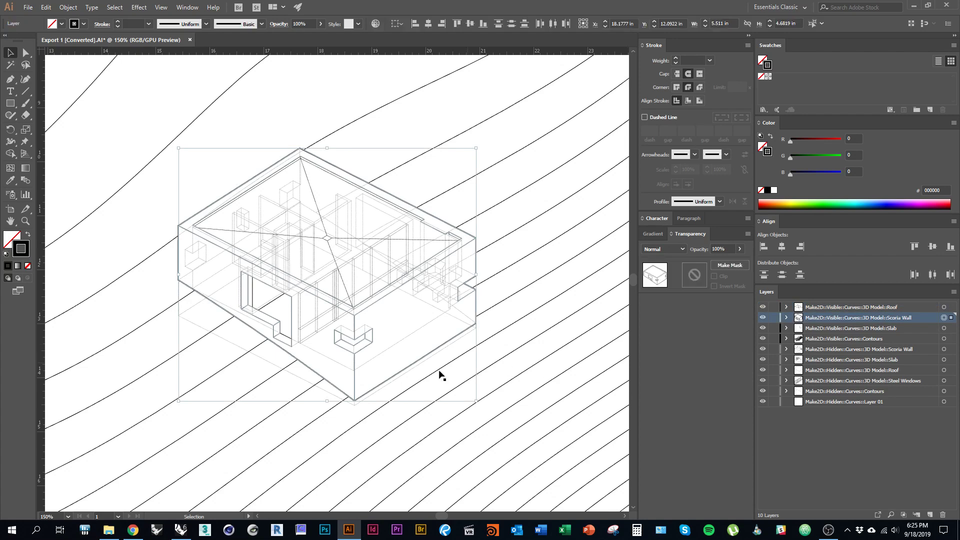
scroll(355, 418, "down", 2)
left_click_drag(397, 395, 476, 302)
scroll(509, 289, "up", 2)
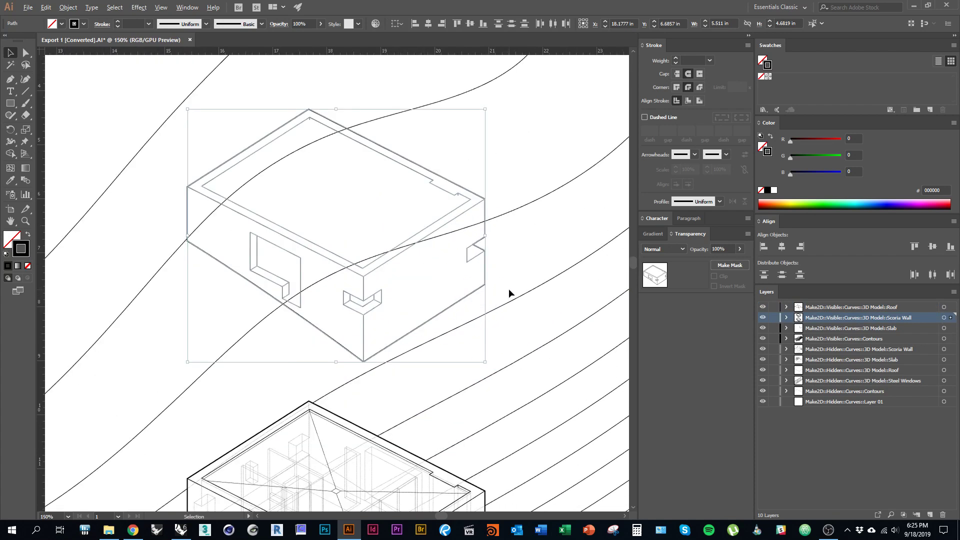
scroll(509, 289, "up", 1)
scroll(506, 289, "left", 2)
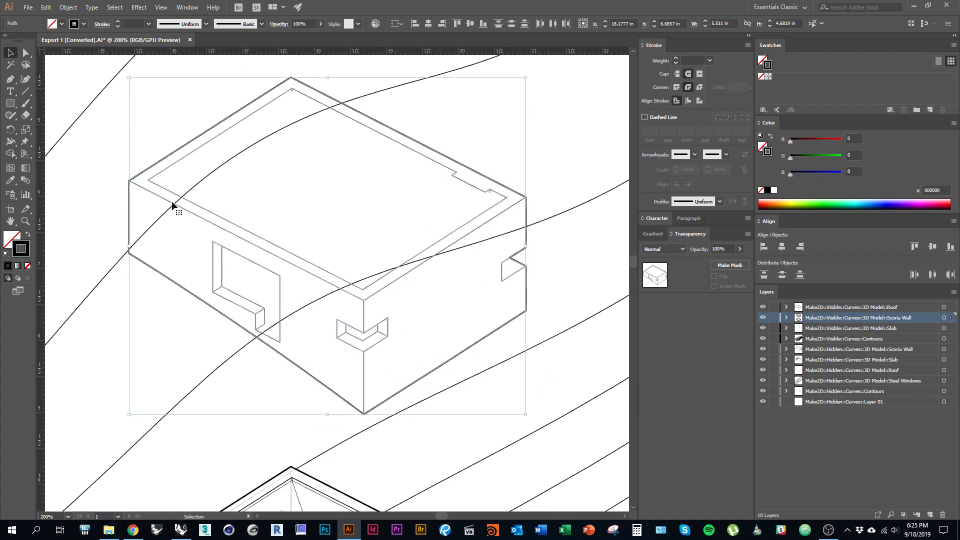
left_click(145, 280)
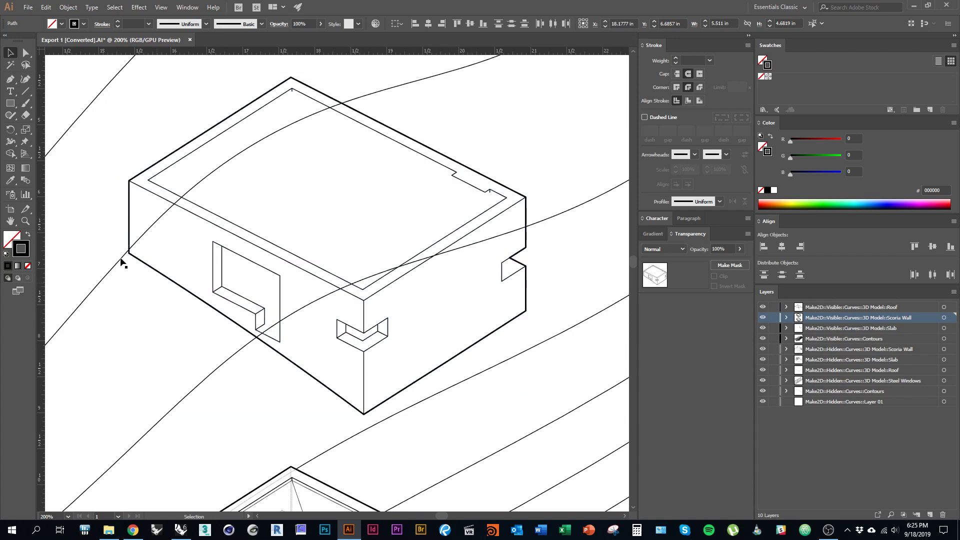
Hide the visible Contours layer and select the copied wall linework for painting with the Live Paint Bucket.
scroll(163, 268, "up", 4)
scroll(146, 279, "down", 3)
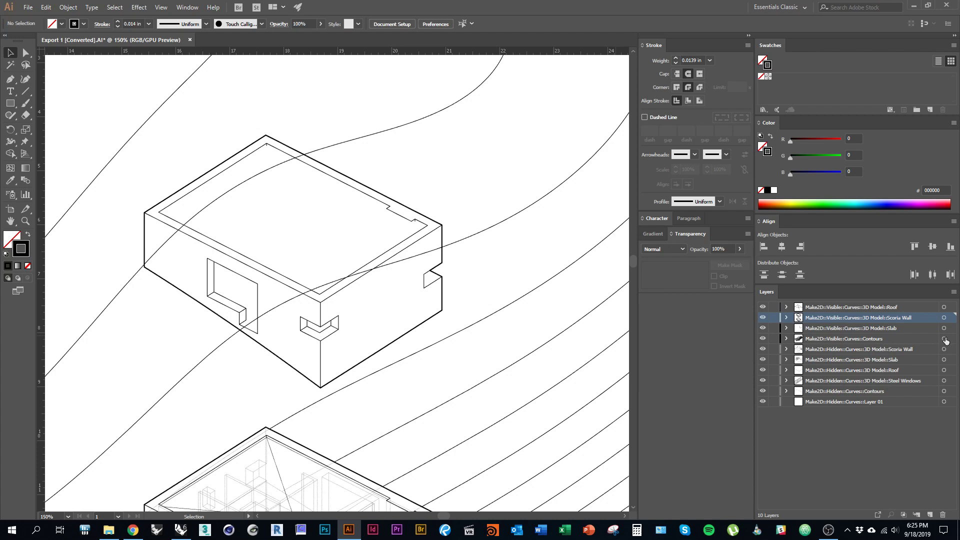
left_click(763, 339)
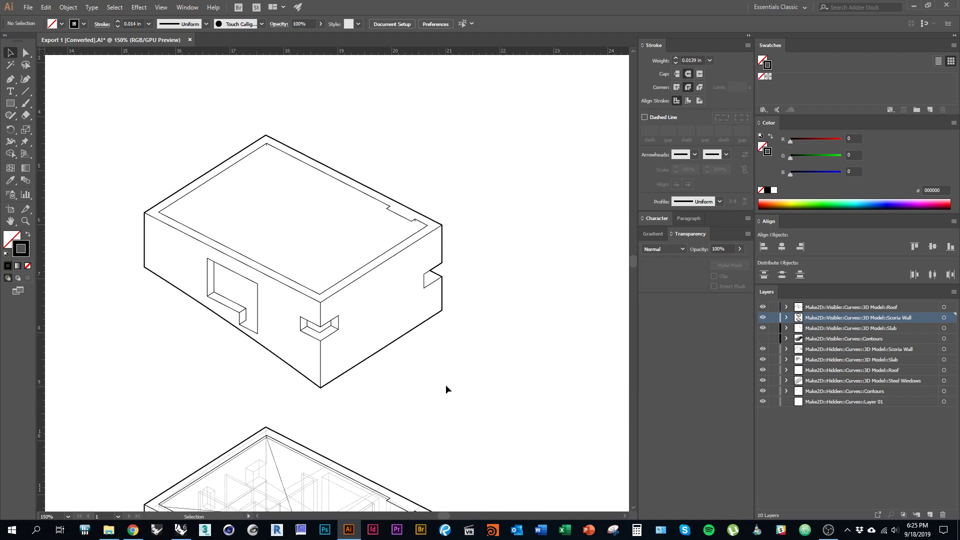
left_click_drag(510, 395, 68, 105)
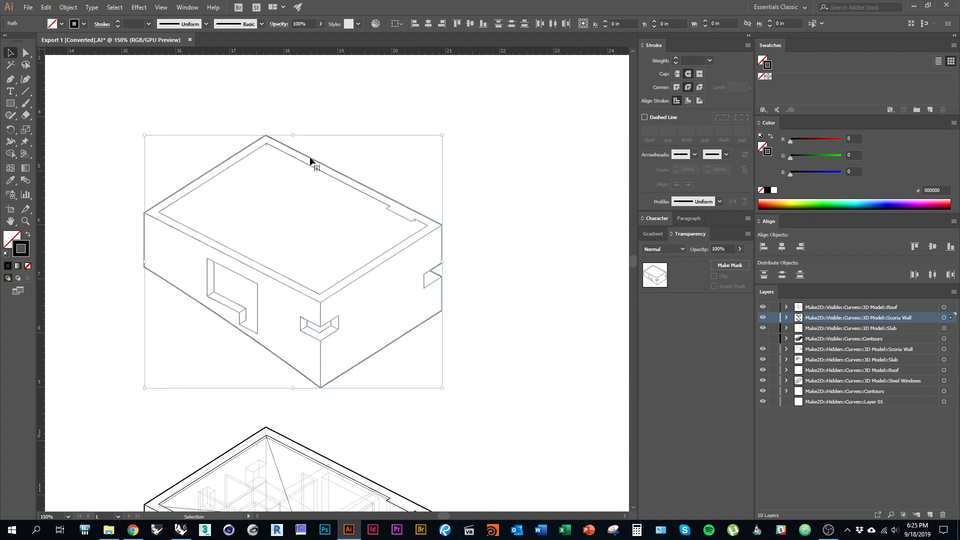
left_click(16, 156)
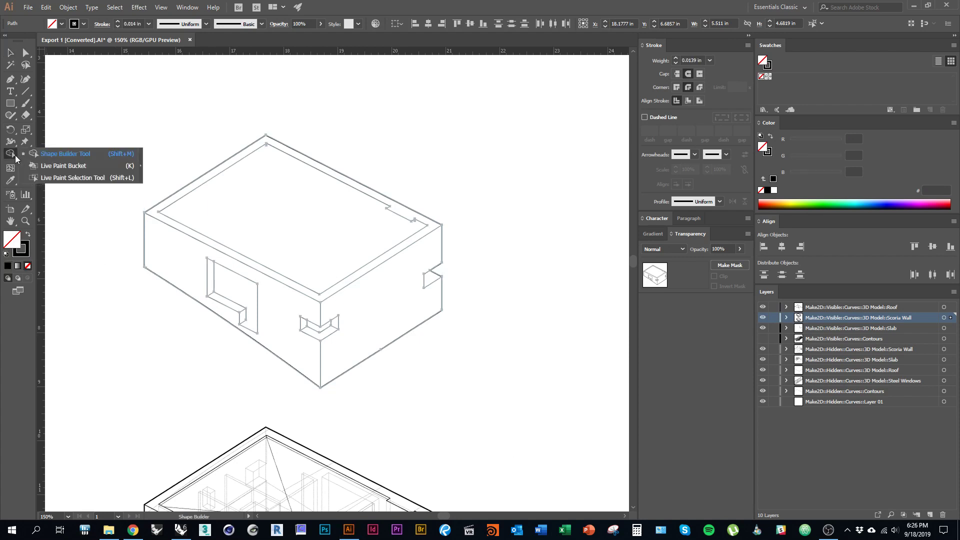
left_click(90, 169)
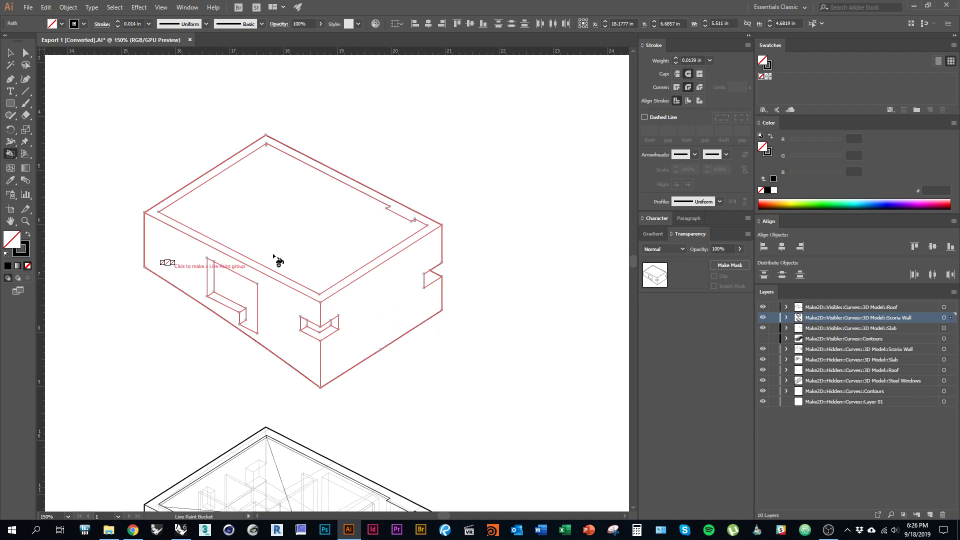
Set the fill to black and switch the color model to Grayscale.
left_click(954, 123)
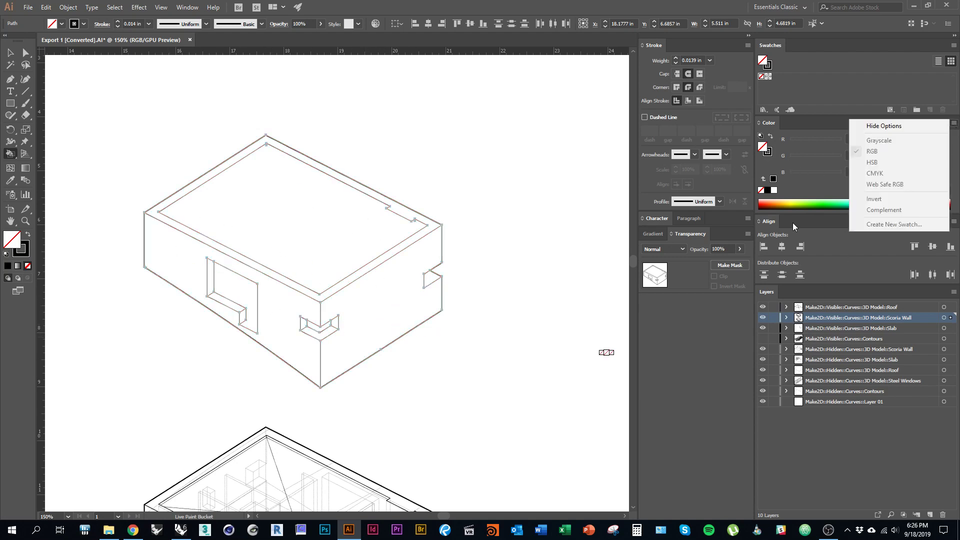
left_click(765, 151)
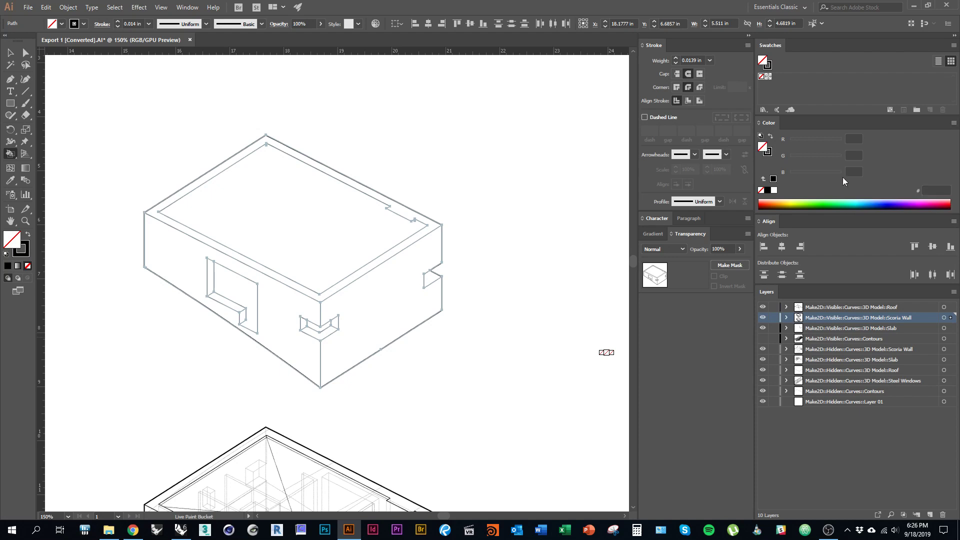
left_click(768, 190)
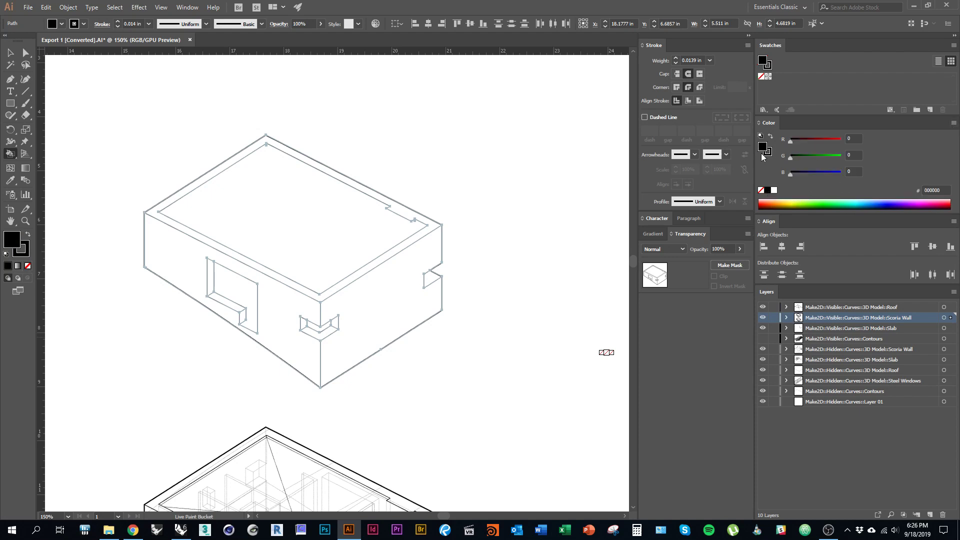
left_click(955, 123)
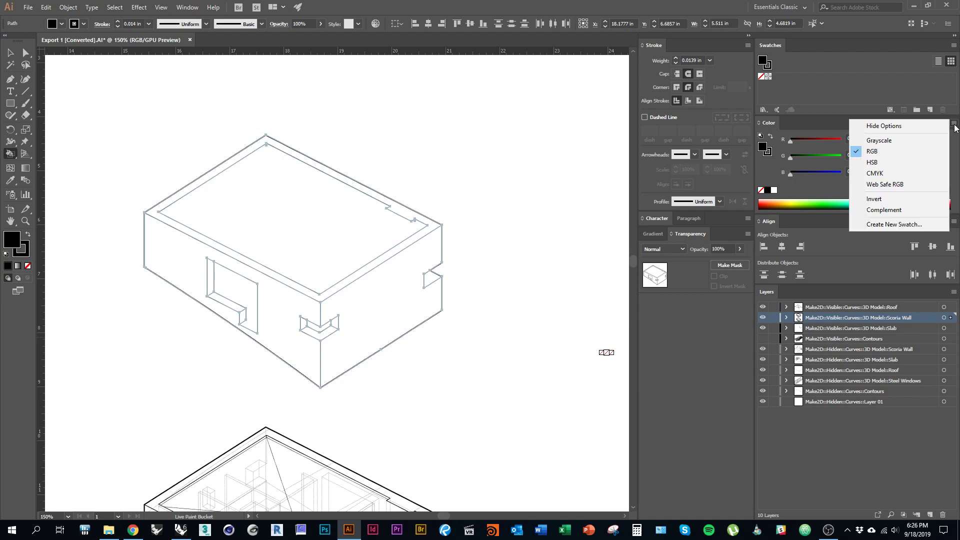
left_click(906, 143)
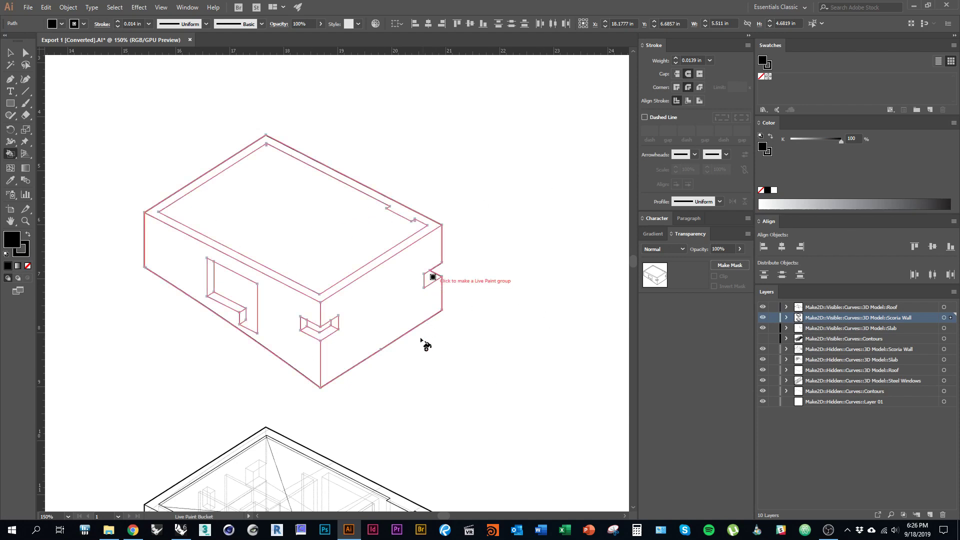
Set the fill to 40% gray and make a Live Paint group by filling the copied building's right wall face.
left_click_drag(384, 350, 419, 365)
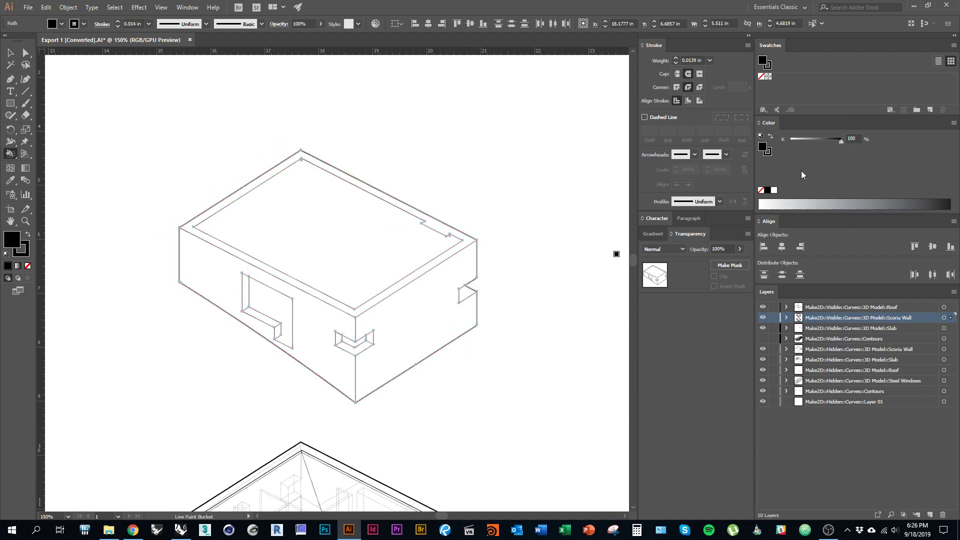
left_click(841, 142)
type("40")
left_click(418, 334)
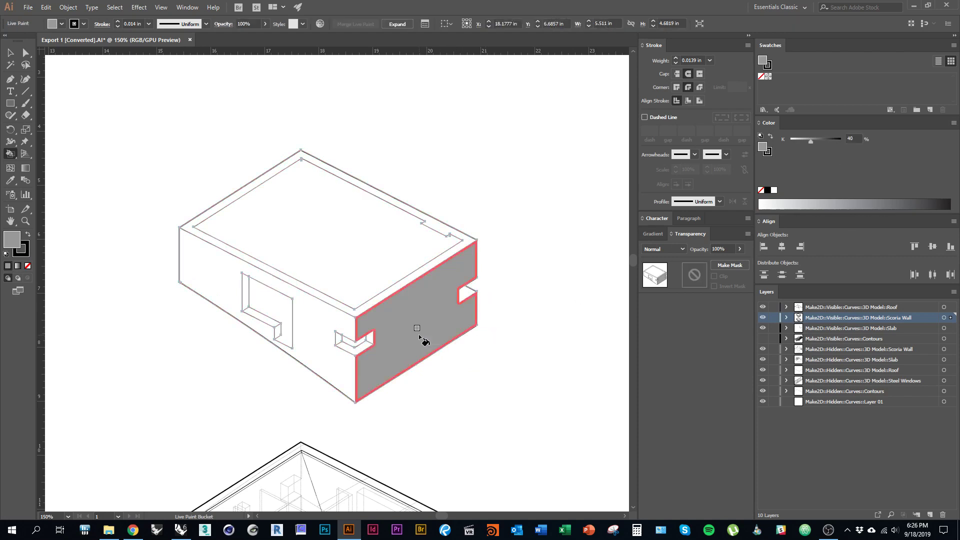
Fill the copied building's left wall face with 60% gray.
left_click(857, 139)
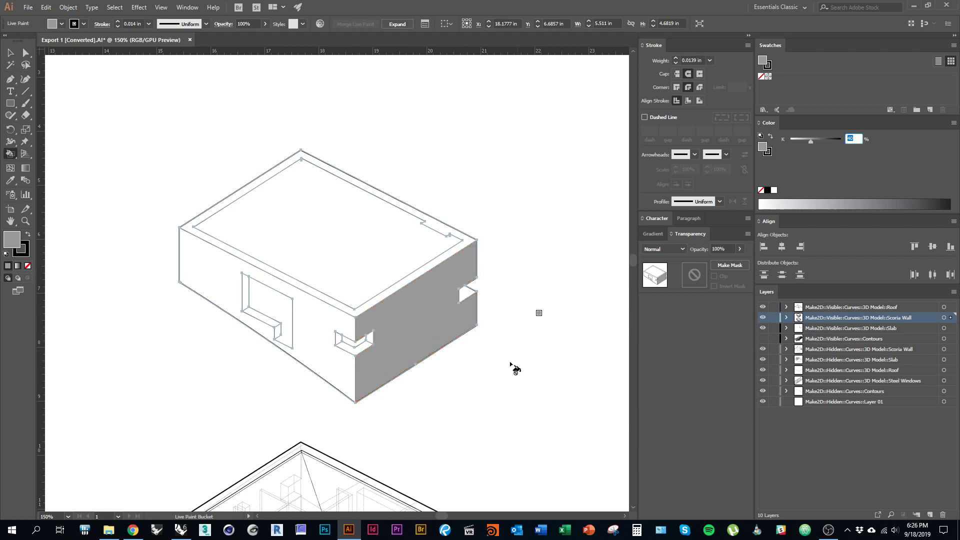
type("60")
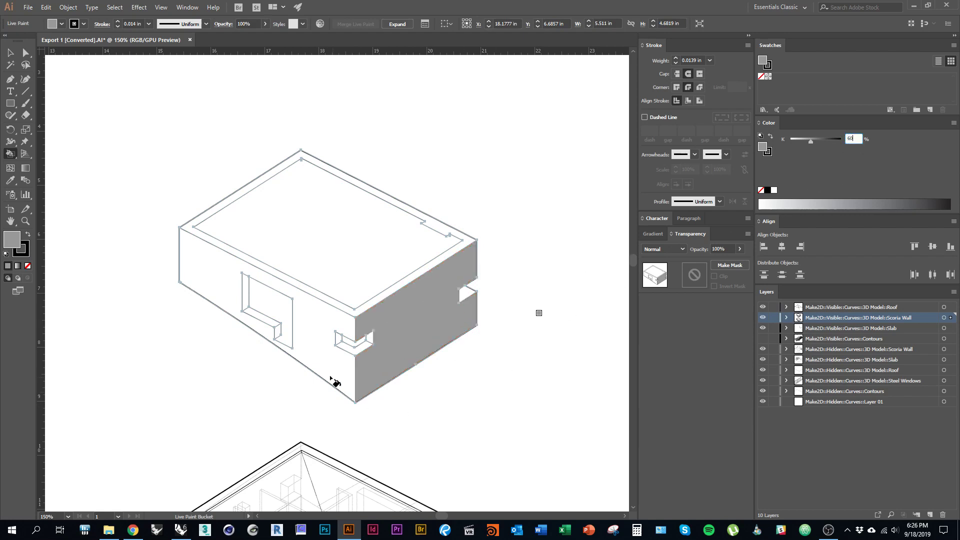
left_click(315, 356)
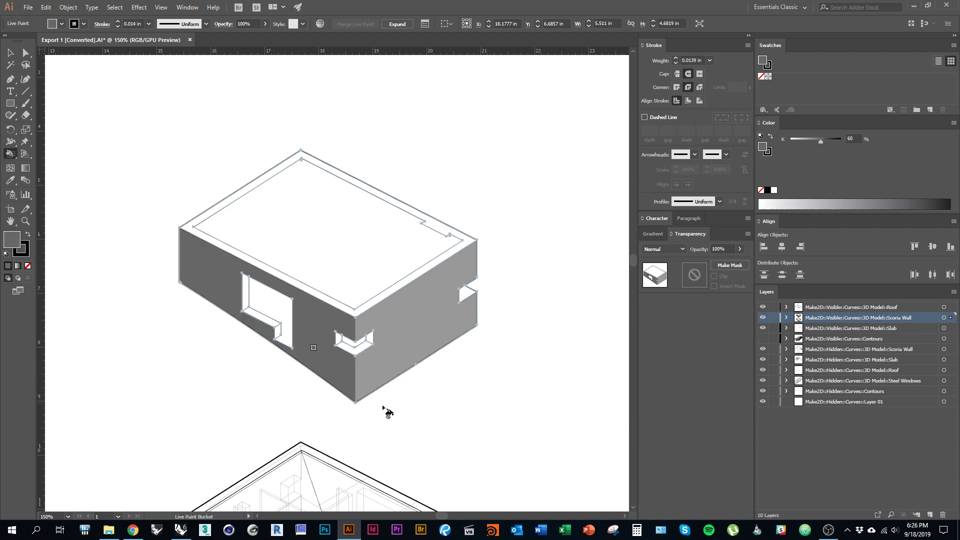
Fill the top rim of the walls around the roof with 20% gray.
left_click(857, 138)
type("20")
left_click(410, 275)
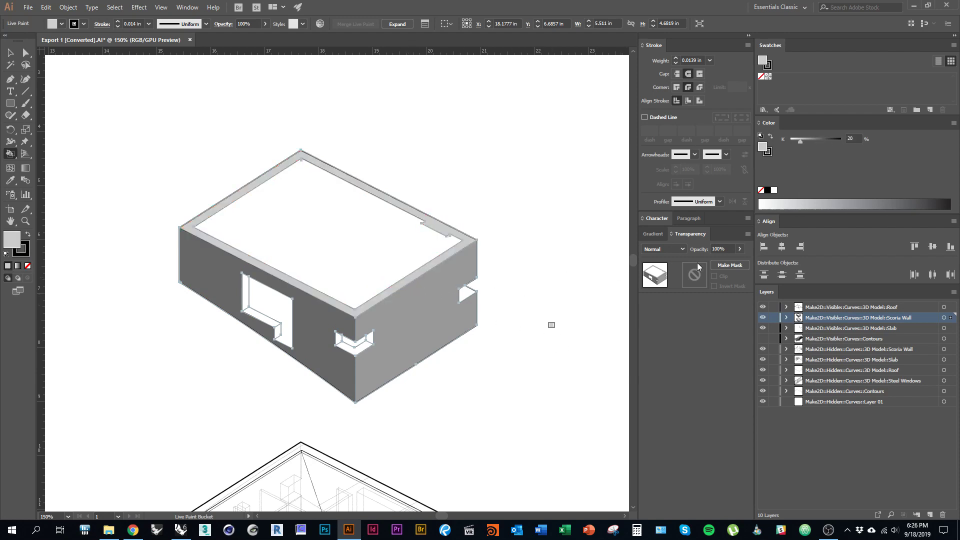
Fill the roof surface inside the wall rim with 30% gray.
left_click_drag(861, 139, 834, 140)
type("15")
key("Return")
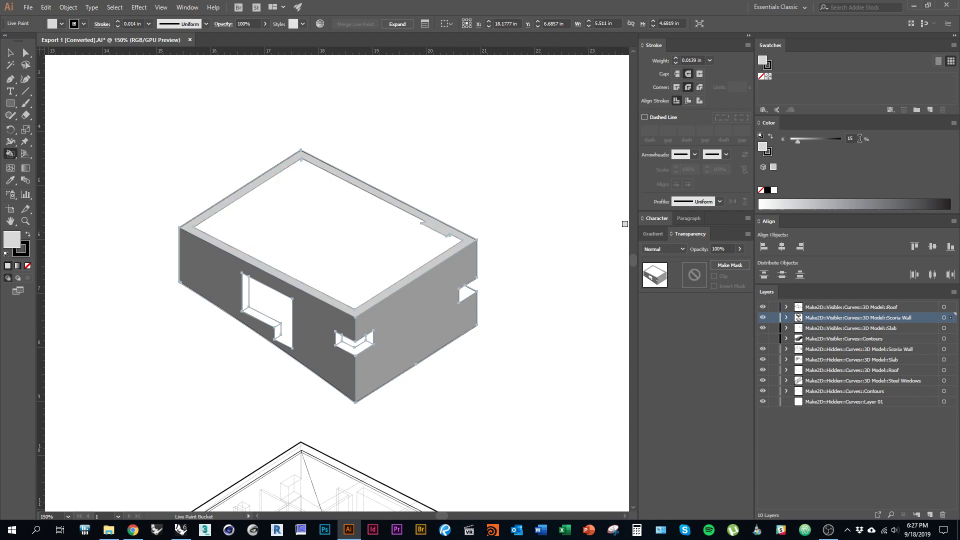
left_click_drag(860, 139, 830, 142)
type("30")
left_click(376, 259)
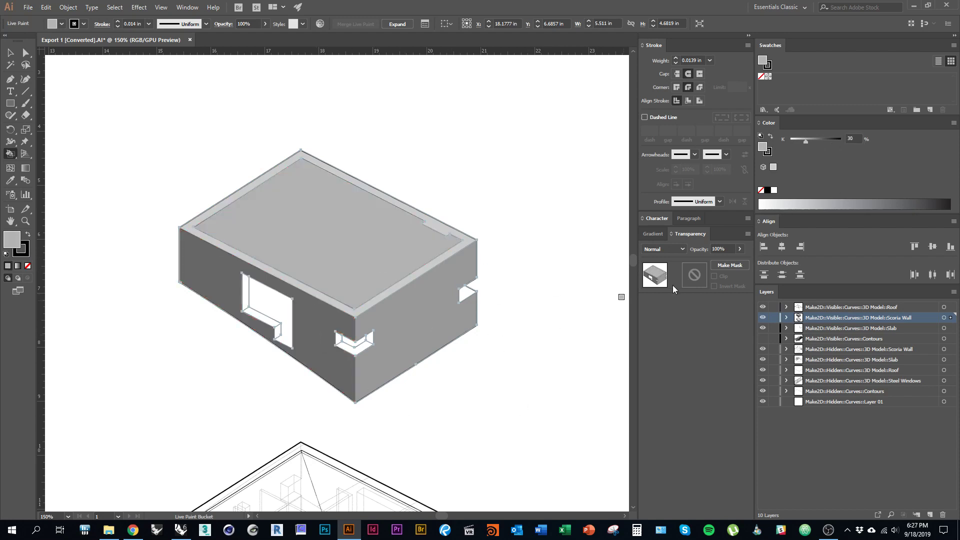
Fill the left reveals of both wall openings with the sampled 40% gray and the corner window's right reveal with the sampled 60% gray.
scroll(355, 367, "up", 2)
left_click_drag(308, 337, 341, 381)
left_click_drag(507, 343, 425, 339)
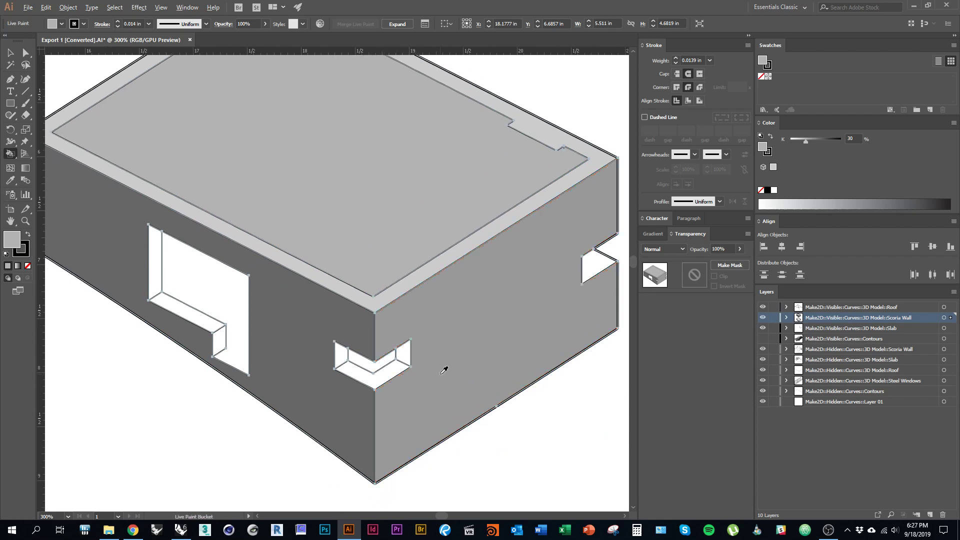
left_click(445, 352, "alt")
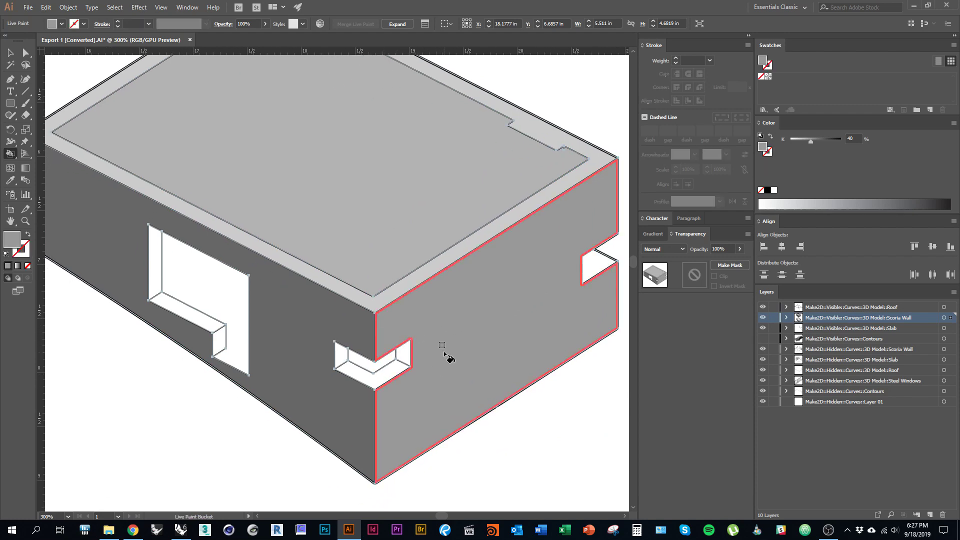
left_click(342, 355)
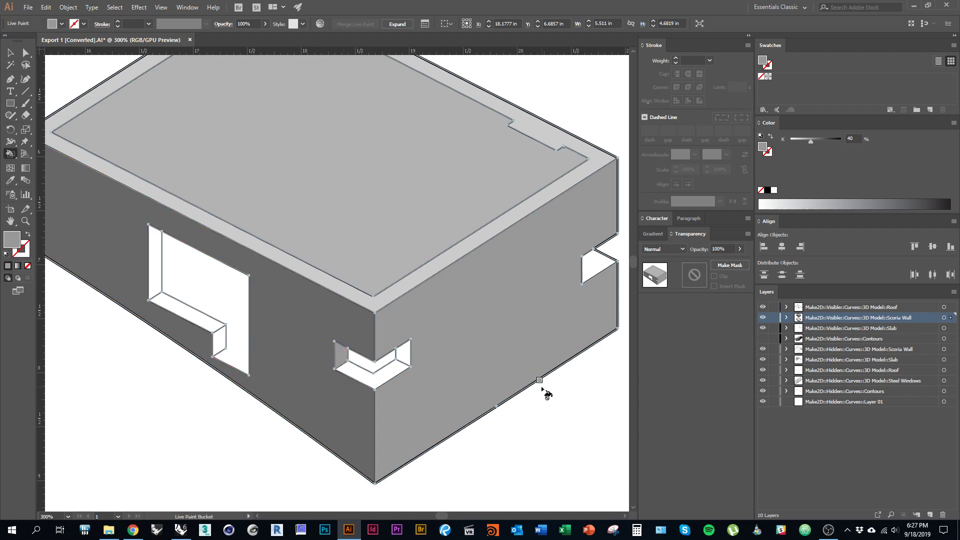
left_click(161, 279)
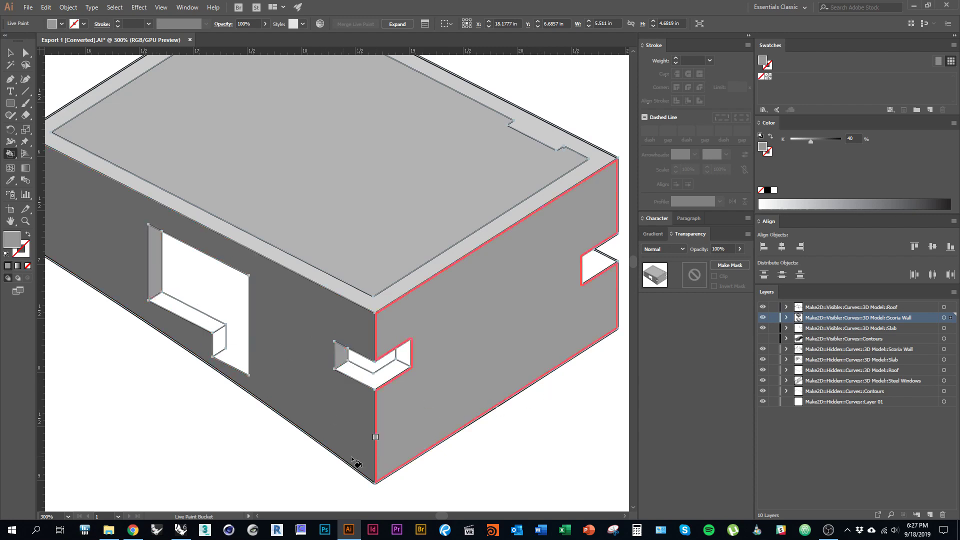
left_click(315, 388, "alt")
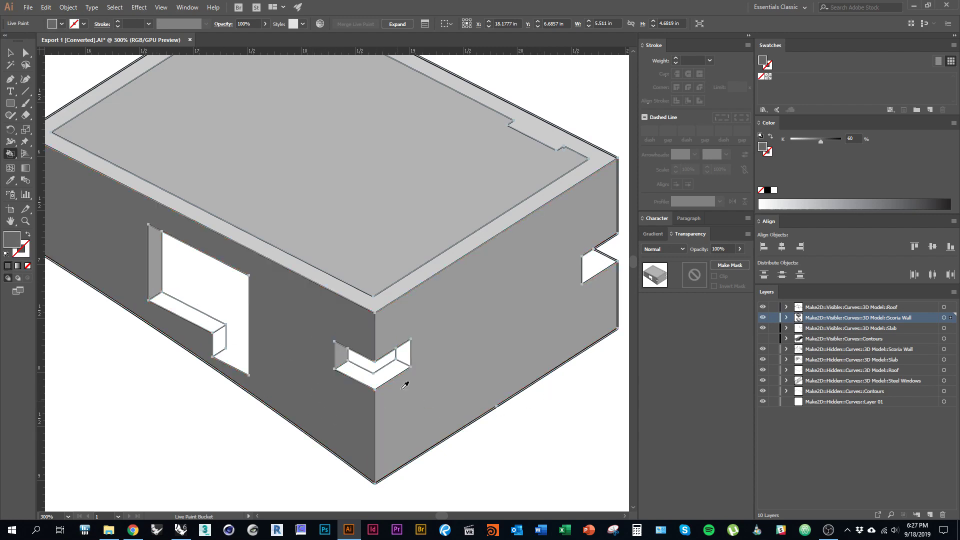
left_click(403, 354)
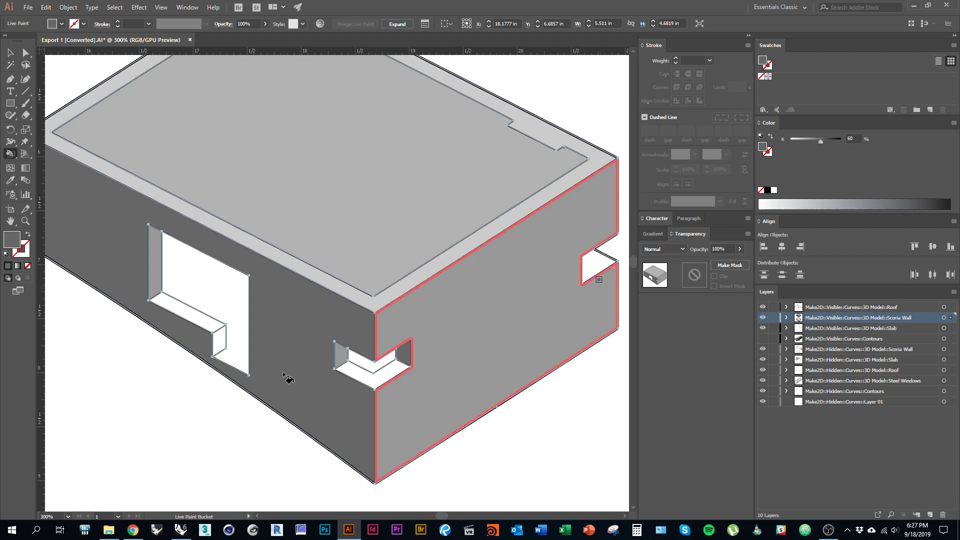
Fill the large opening's inner area in the left wall with the roof's 30% gray.
left_click_drag(289, 388, 363, 394)
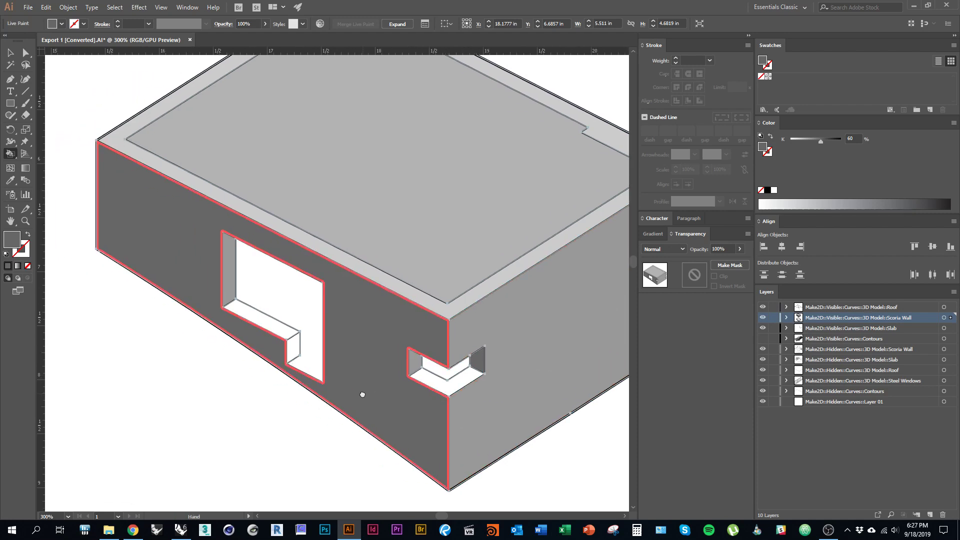
left_click(311, 322)
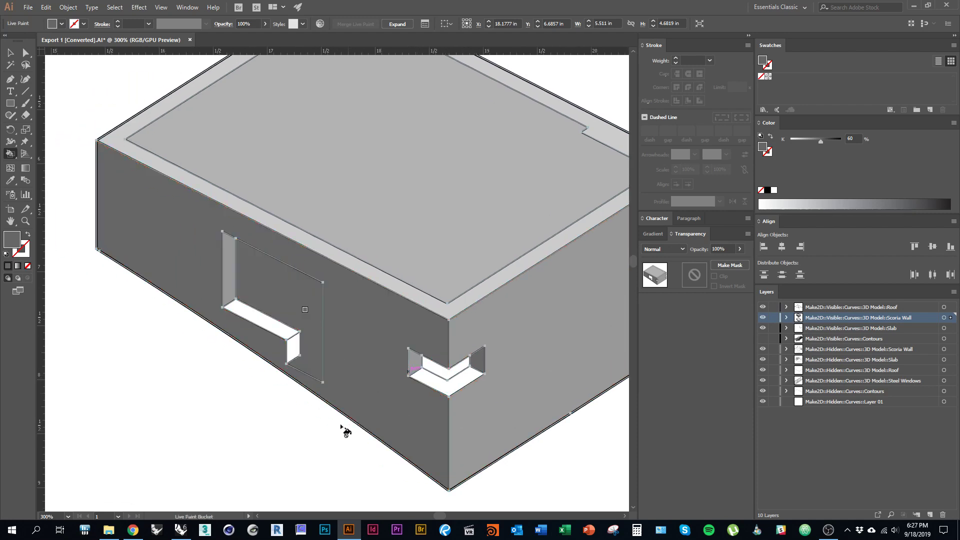
left_click(488, 391, "alt")
left_click(315, 340)
left_click(450, 250, "alt")
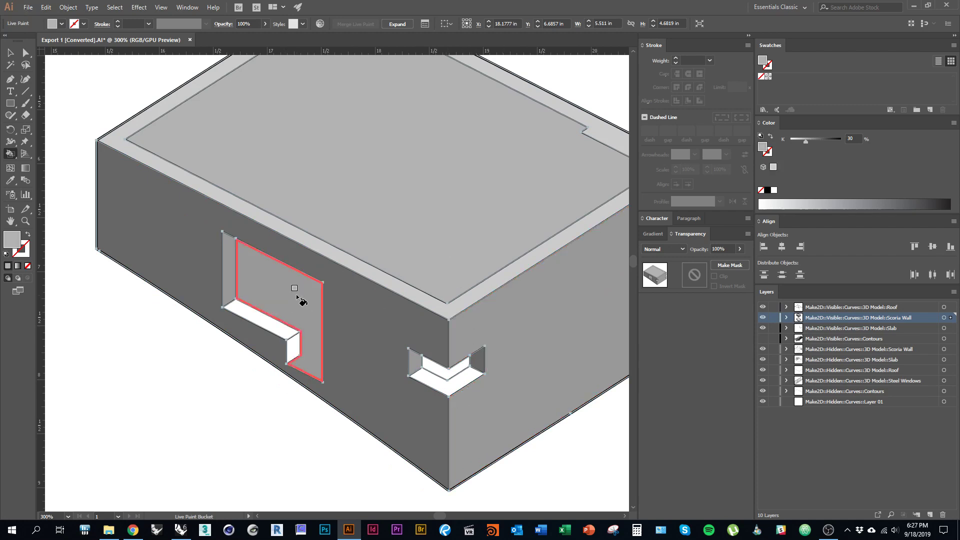
Fill the sills of the corner window, the right wall notch and the large opening, including its low return face, with sampled 30% gray.
scroll(337, 381, "down", 1)
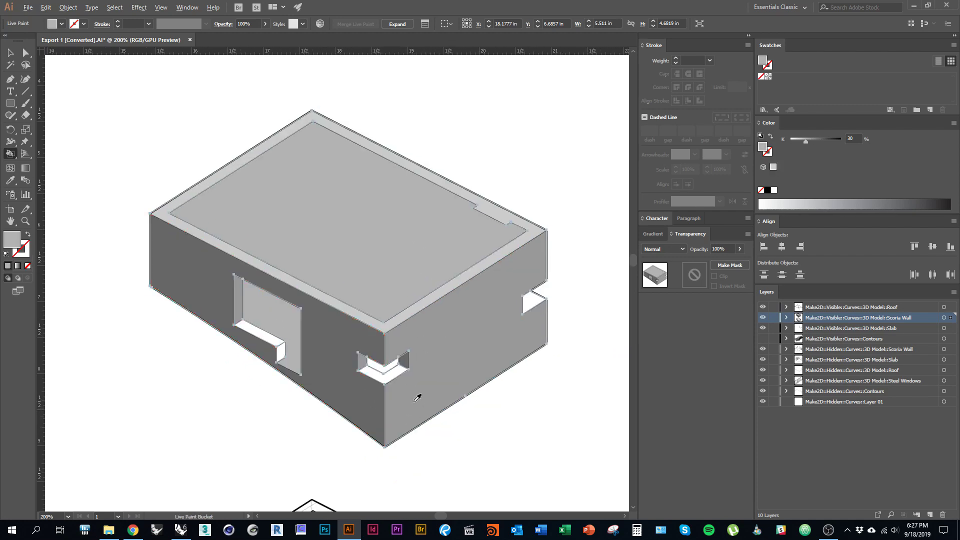
scroll(401, 397, "up", 1)
left_click(377, 286, "alt")
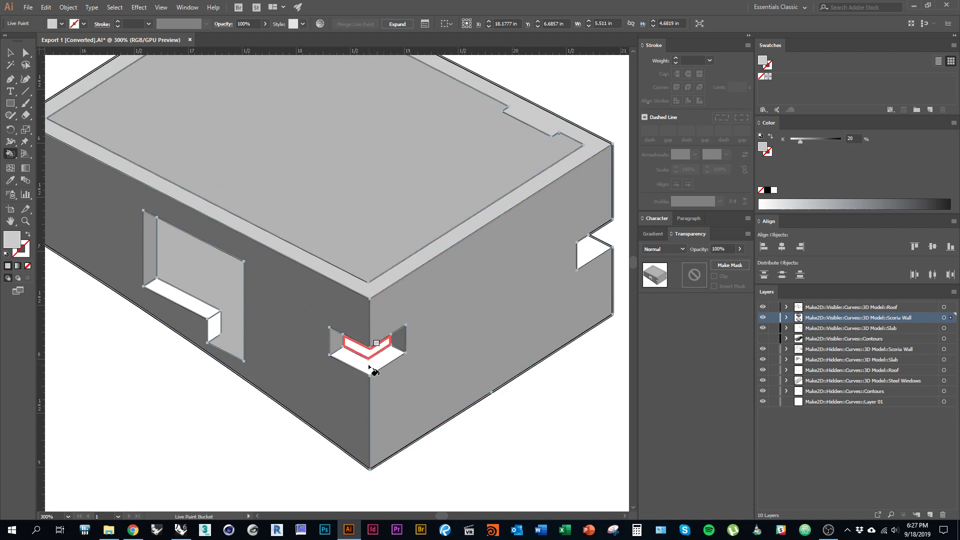
left_click(372, 243, "alt")
left_click(373, 370)
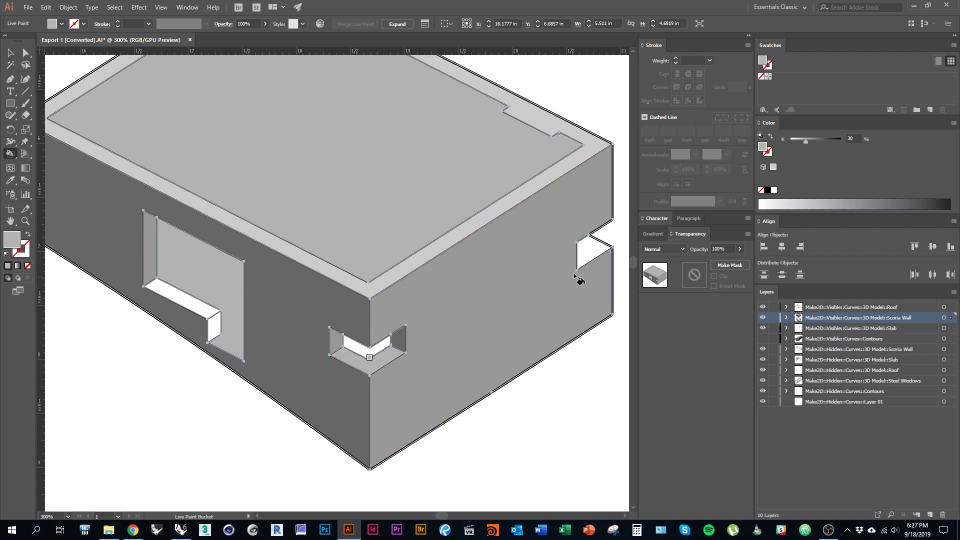
scroll(353, 388, "left", 2)
left_click(270, 334)
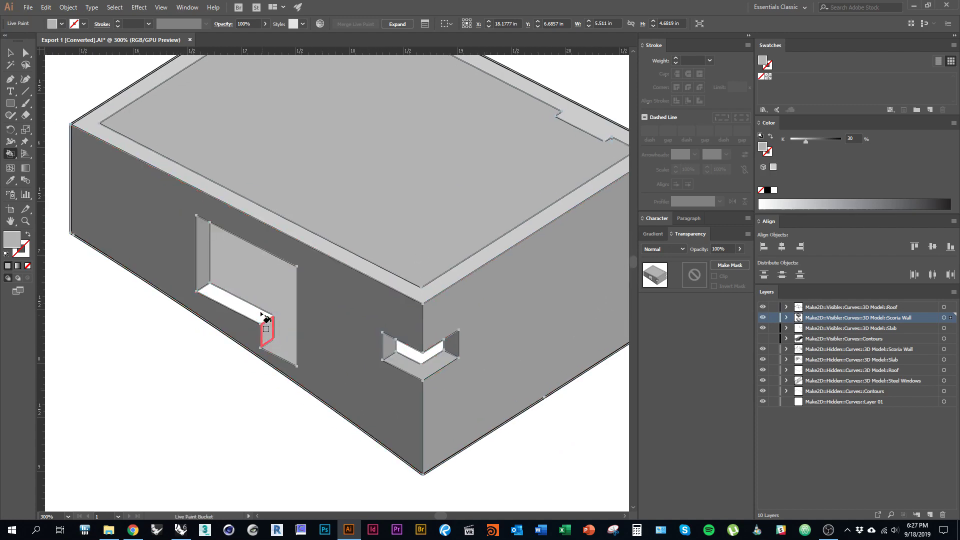
left_click(240, 308)
Fill the inner areas of the corner window and the large opening with 20% gray sampled from the wall rim.
scroll(295, 391, "down", 1)
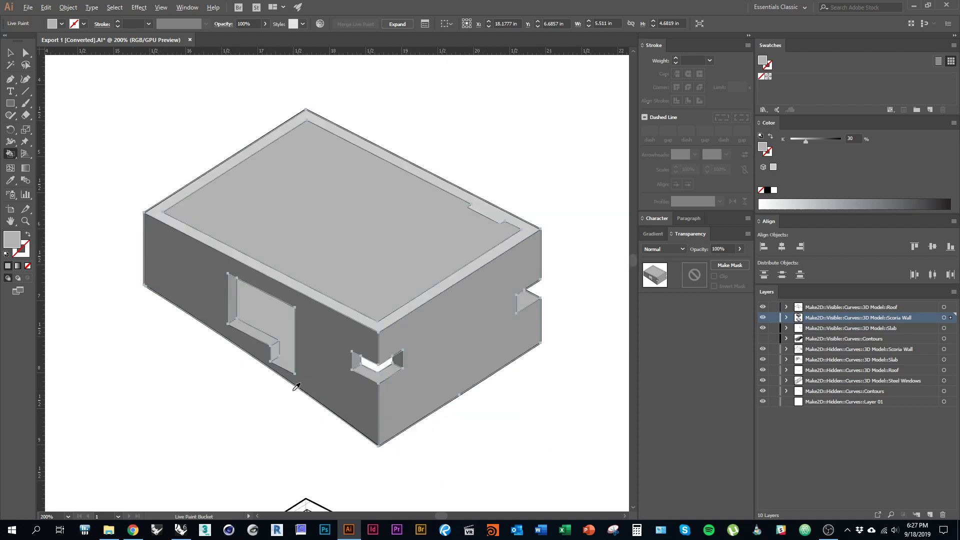
left_click(385, 324, "alt")
left_click(372, 366)
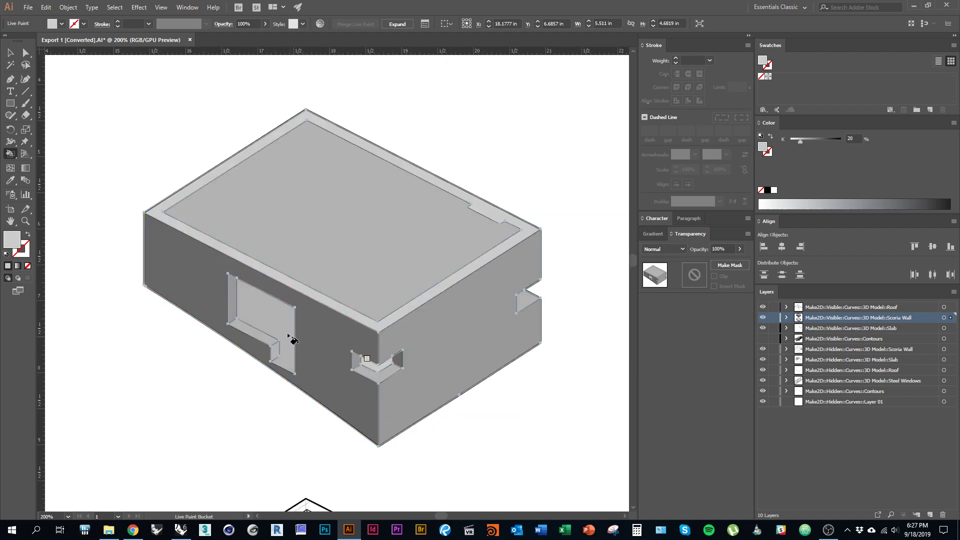
left_click(287, 333)
scroll(255, 388, "up", 1)
scroll(245, 390, "down", 1)
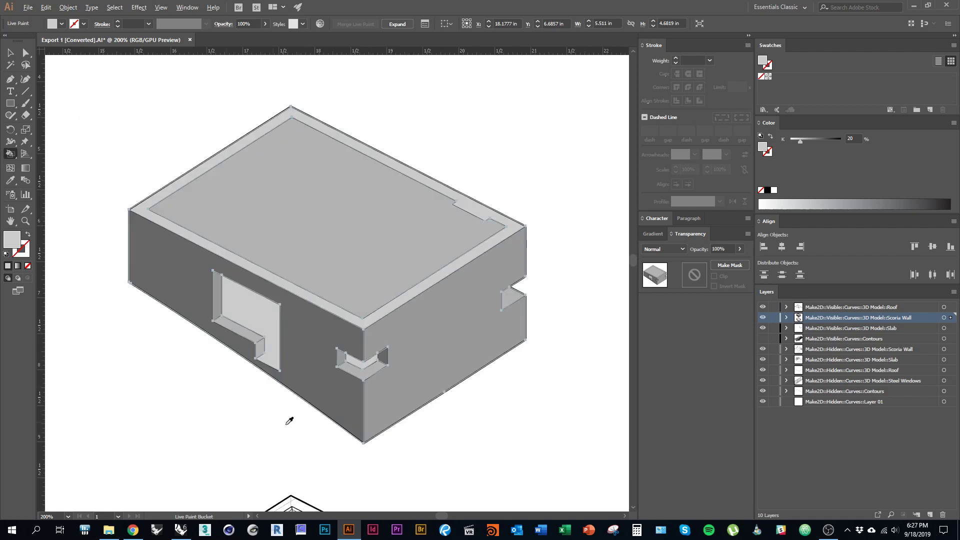
scroll(431, 445, "down", 1)
scroll(431, 445, "left", 1)
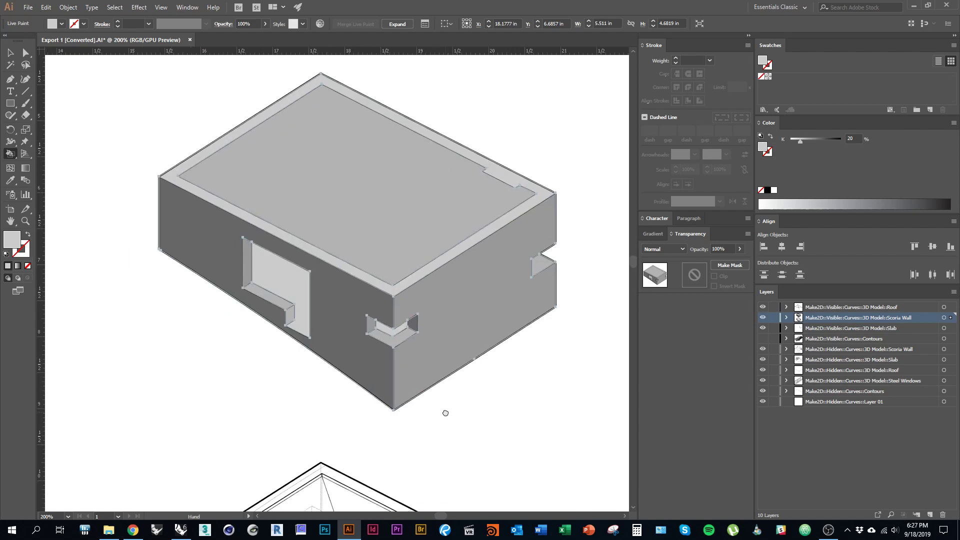
Remove the stroke from the whole shaded Live Paint building, leaving only its gray fills.
key("v")
scroll(292, 310, "down", 1)
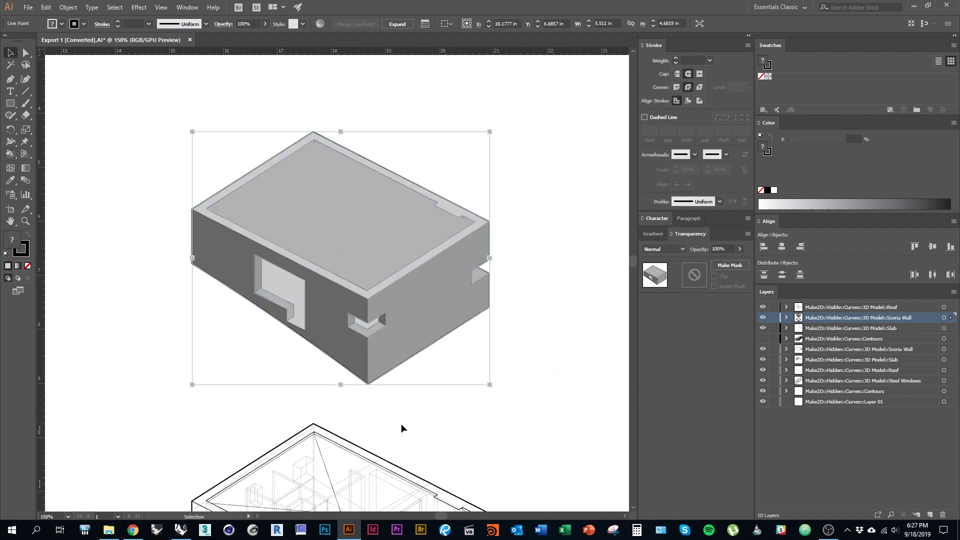
left_click_drag(401, 426, 392, 338)
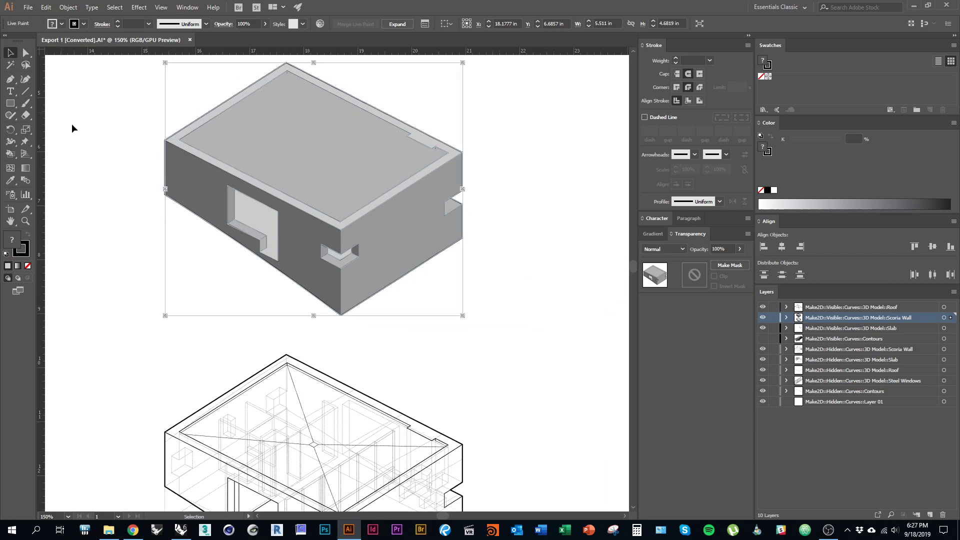
left_click_drag(144, 318, 118, 345)
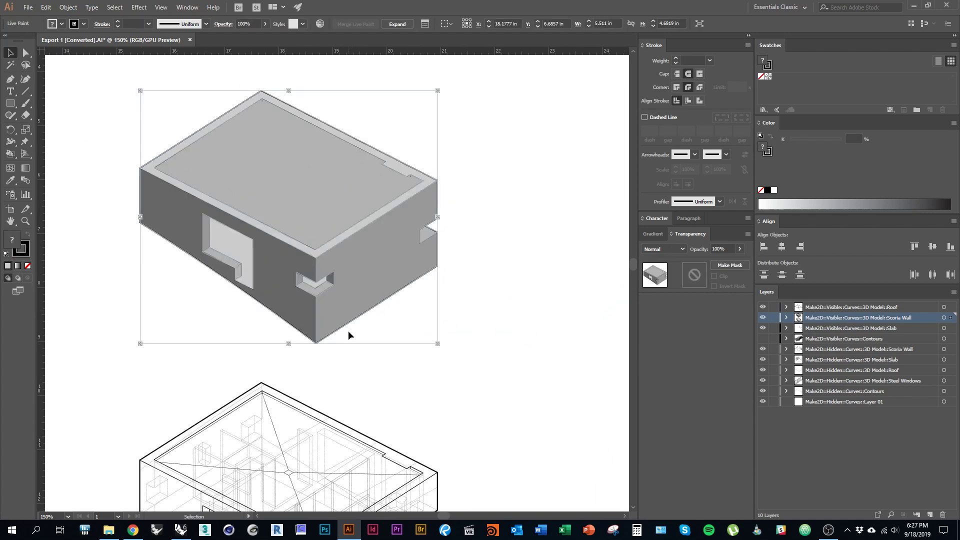
left_click_drag(377, 390, 380, 244)
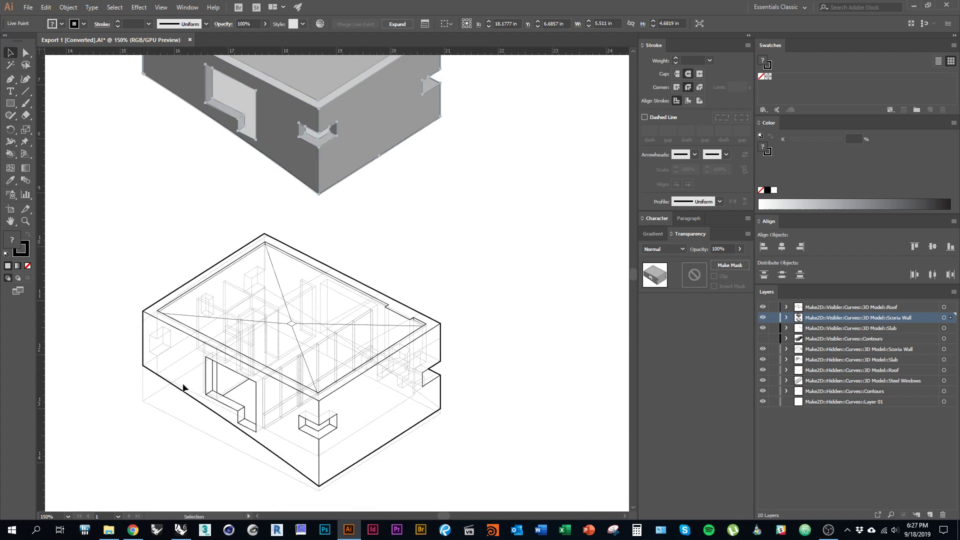
scroll(425, 330, "up", 3)
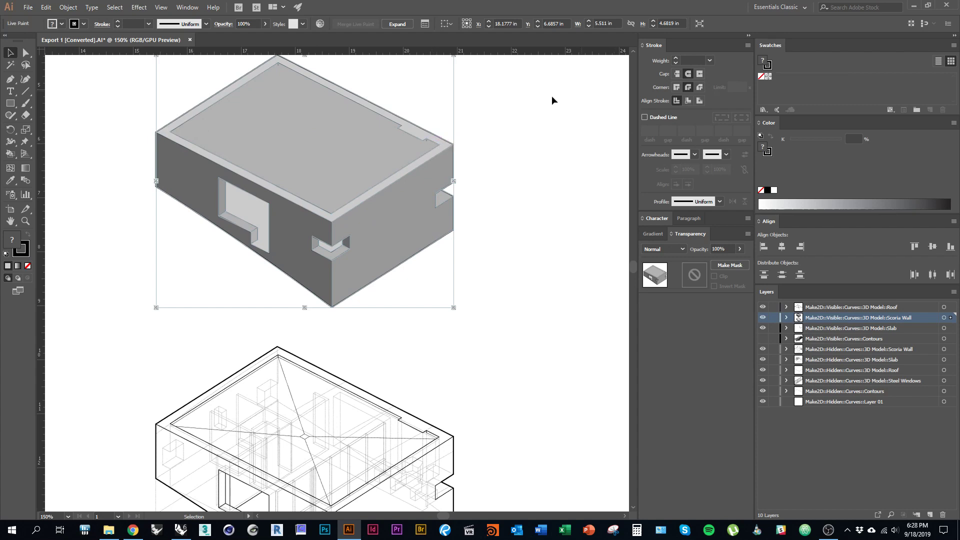
key("space")
scroll(371, 187, "up", 1)
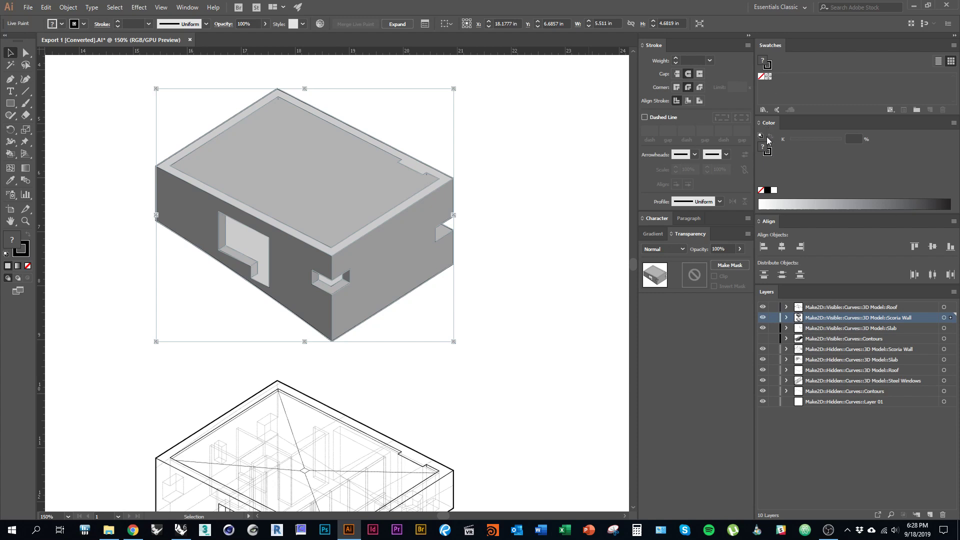
left_click(769, 153)
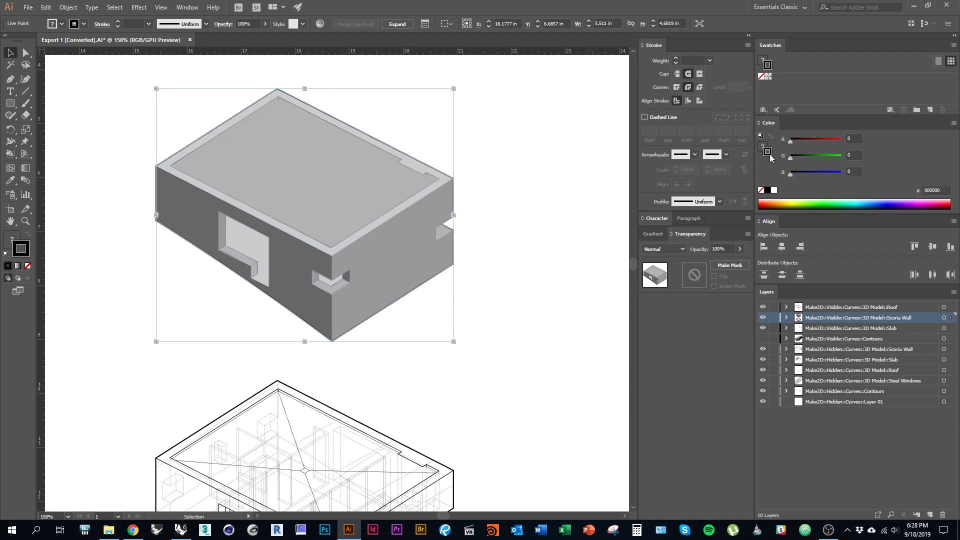
left_click(761, 192)
left_click(557, 307)
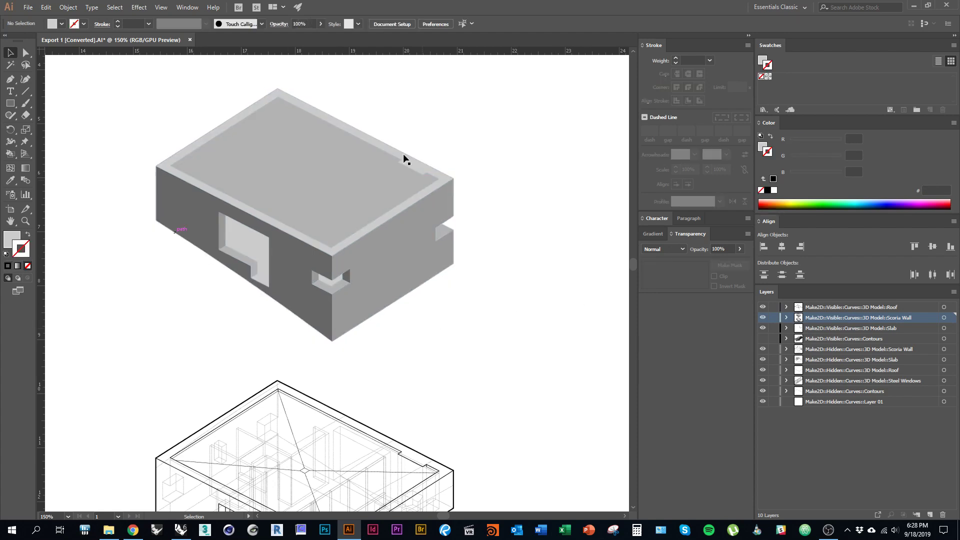
Move the shaded building onto a new layer and place that layer between the visible Contours layer and the hidden Scoria Wall layer.
left_click_drag(393, 343, 414, 319)
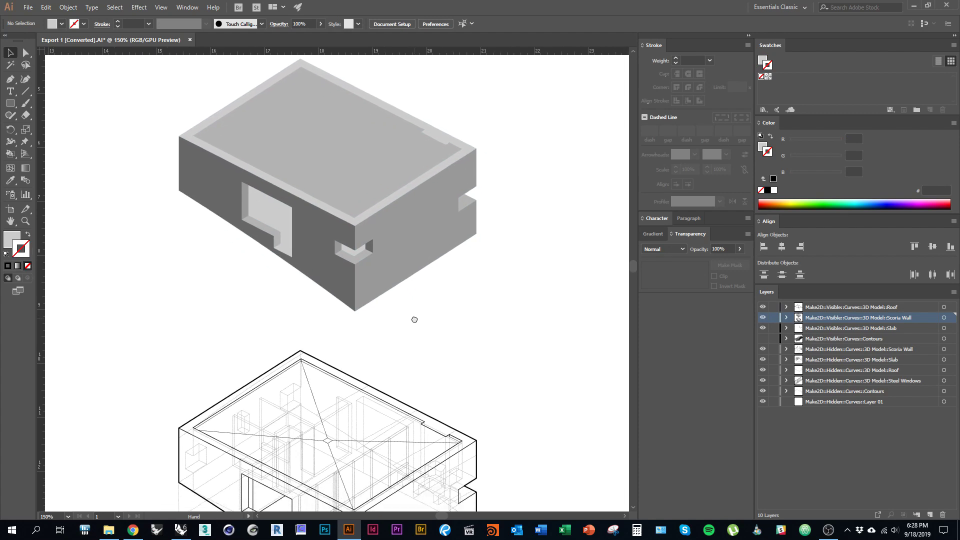
left_click(417, 274)
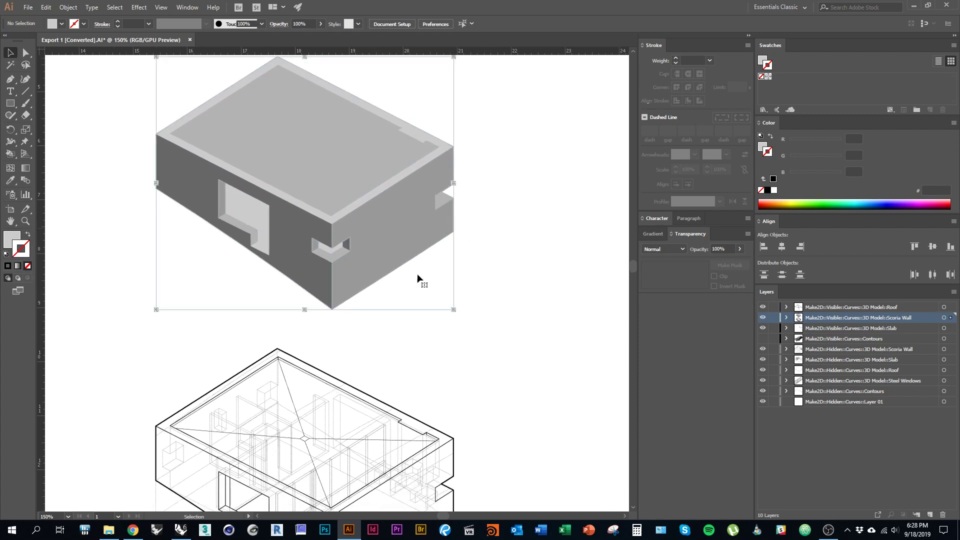
left_click_drag(417, 274, 406, 192)
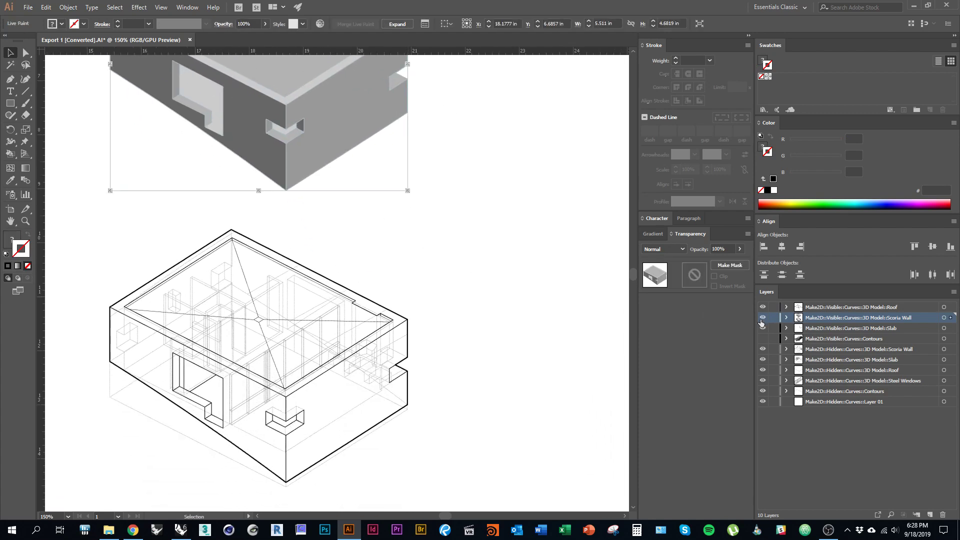
left_click(932, 516)
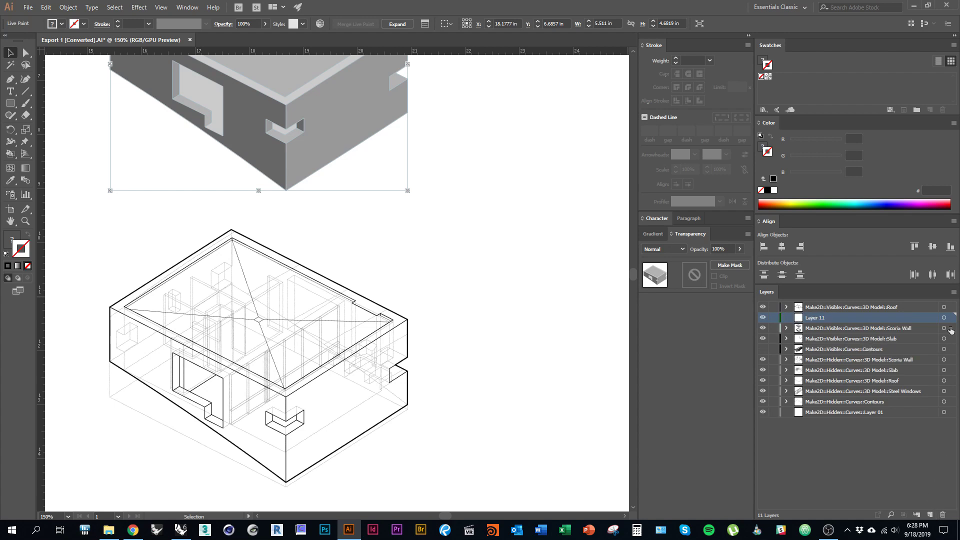
left_click(433, 217)
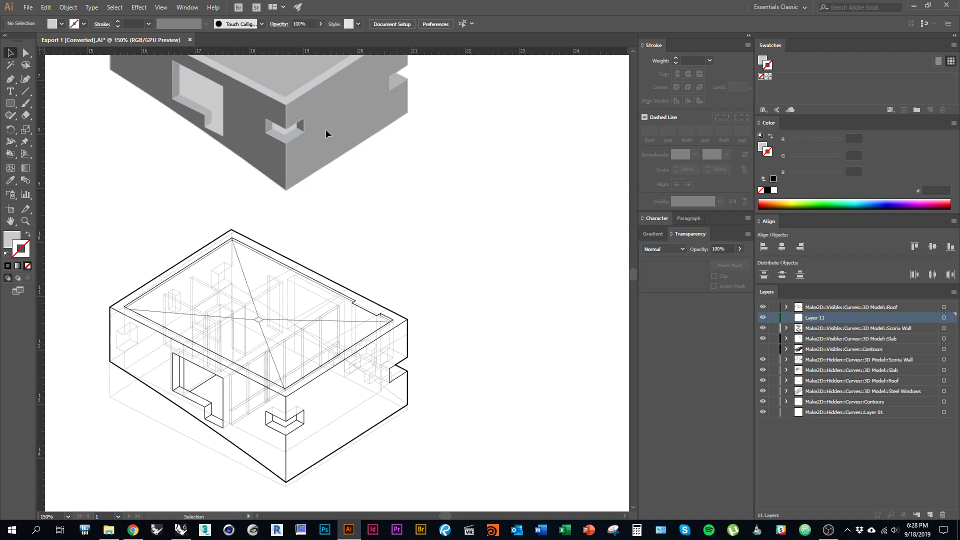
left_click(326, 132)
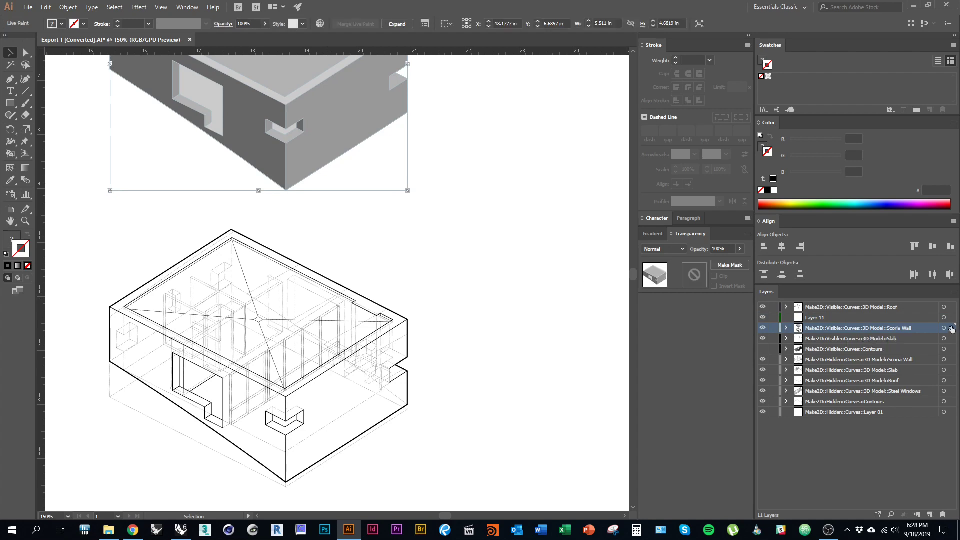
left_click_drag(951, 321, 951, 319)
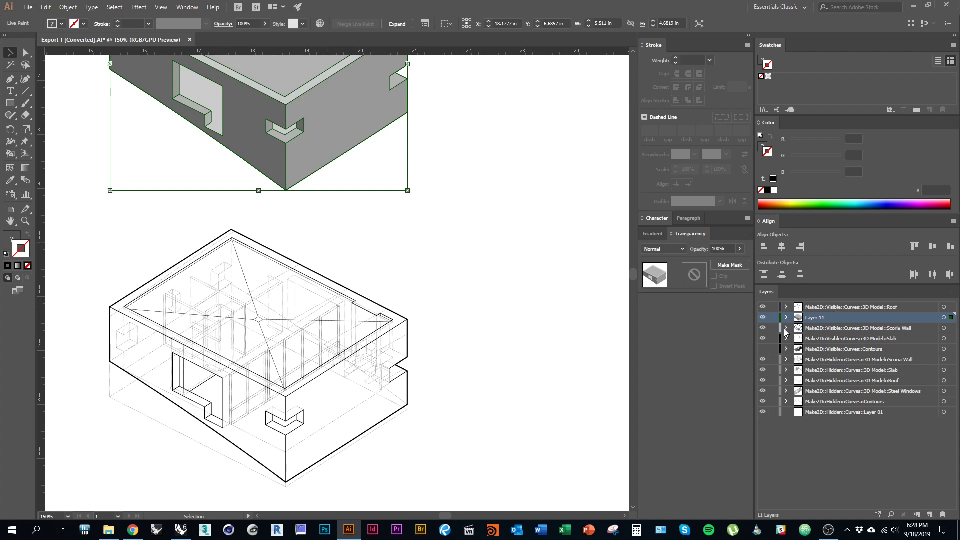
left_click_drag(848, 322, 863, 359)
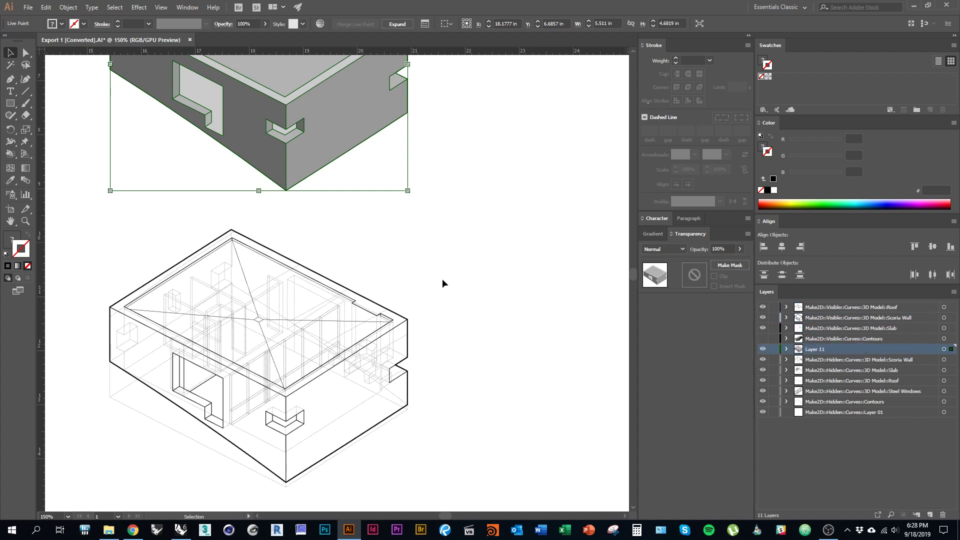
Move the shaded building straight down so it aligns exactly with the line drawing.
left_click_drag(371, 295, 397, 313)
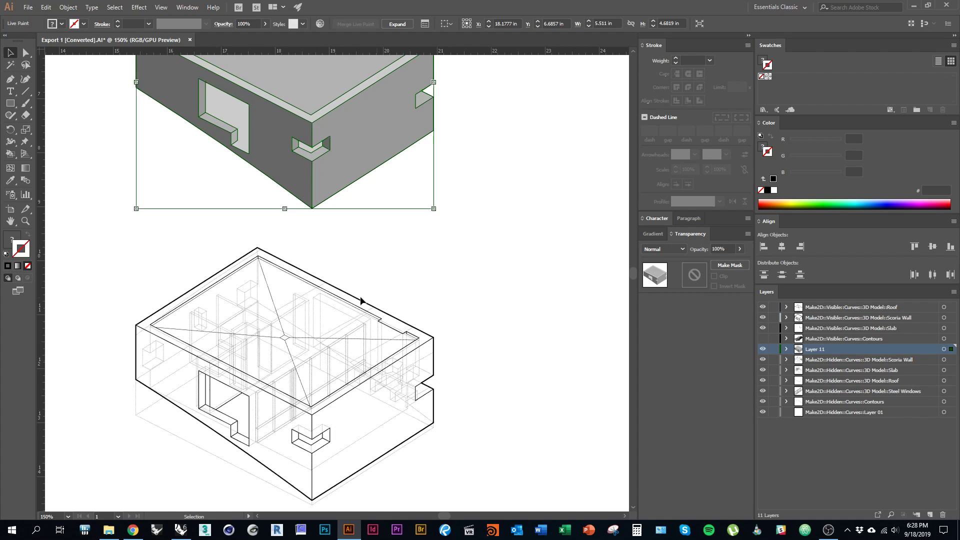
left_click(443, 291)
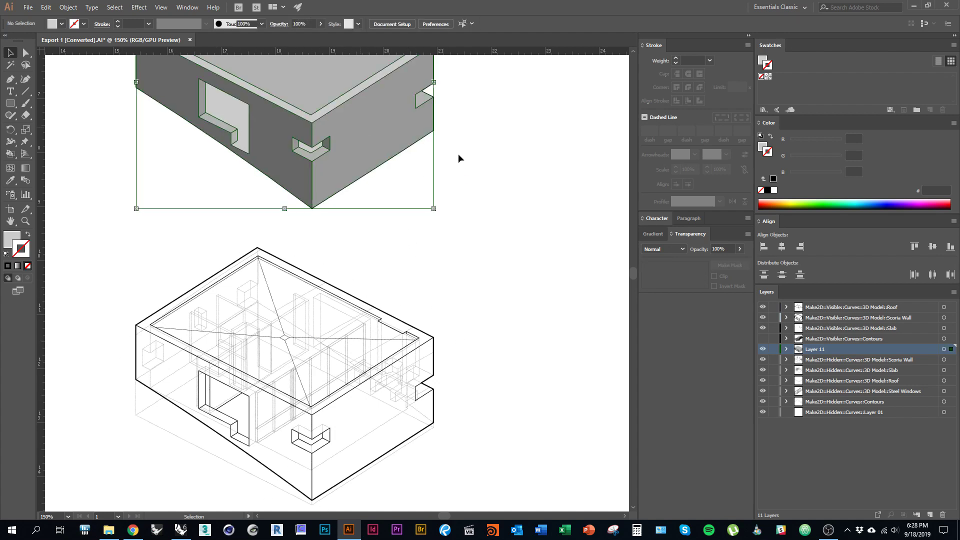
mouse_move(435, 131)
left_mouse_down()
mouse_move(467, 397)
mouse_move(435, 424)
mouse_move(467, 421)
mouse_move(475, 384)
left_mouse_up()
left_click(476, 429)
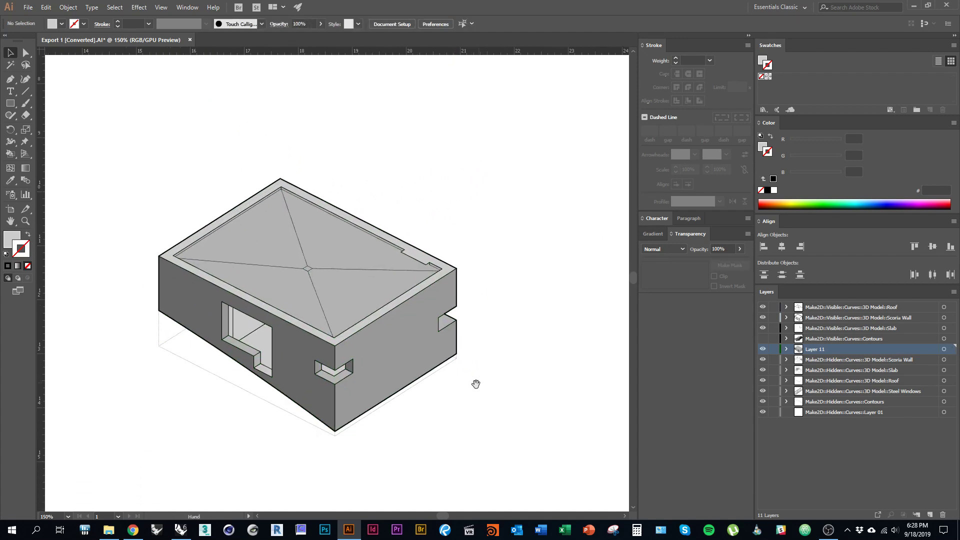
Set the shaded building's opacity to 50%.
left_click(373, 370)
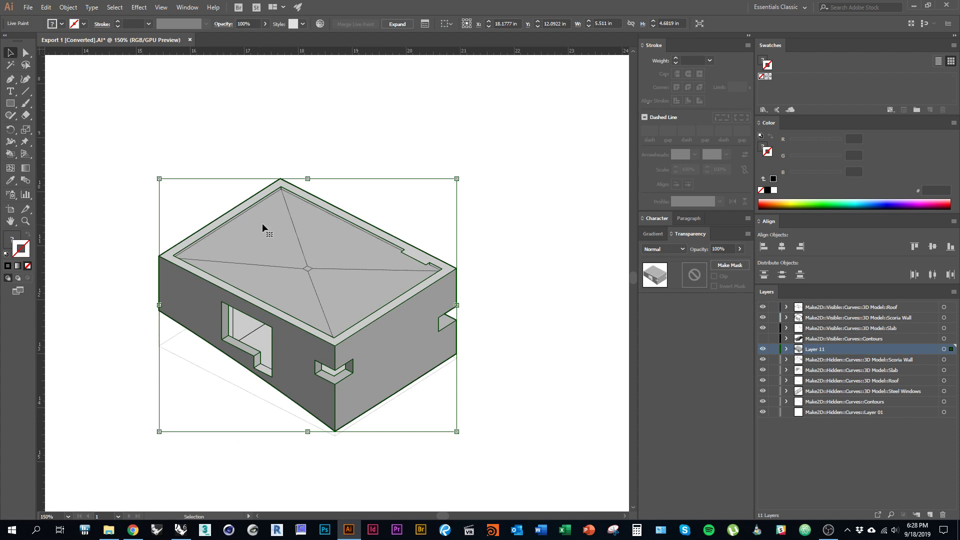
left_click(265, 25)
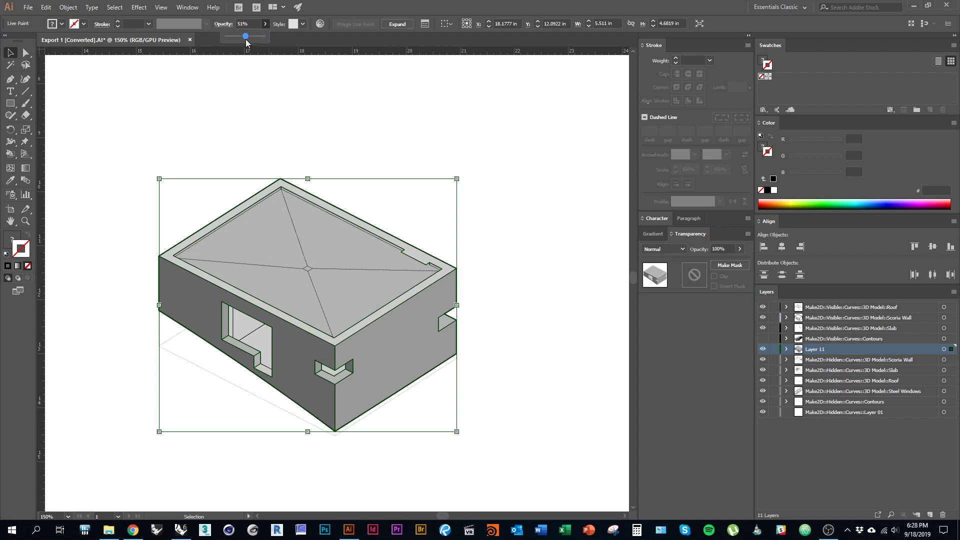
left_click(341, 171)
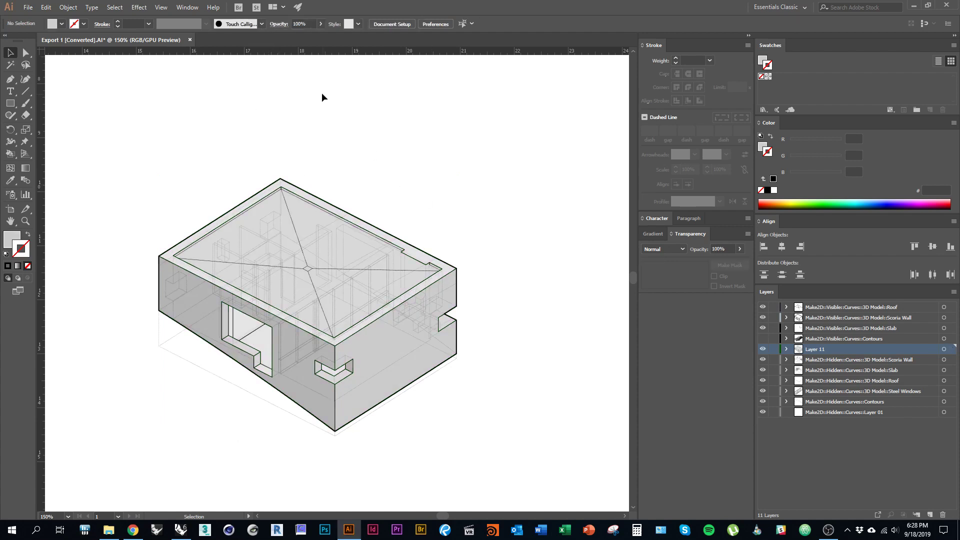
Lower the shaded building's opacity to about 32%.
left_click(372, 356)
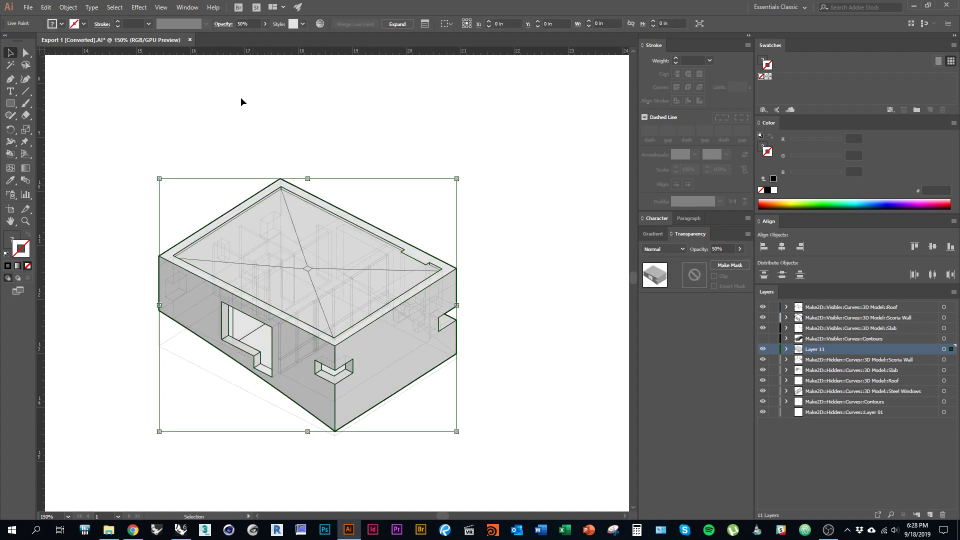
left_click(265, 24)
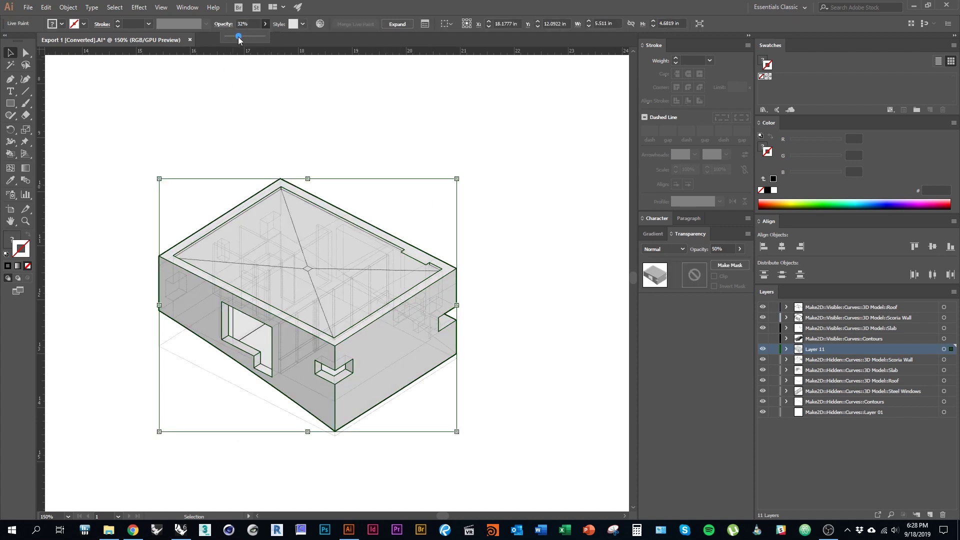
left_click(470, 256)
key("ctrl+plus")
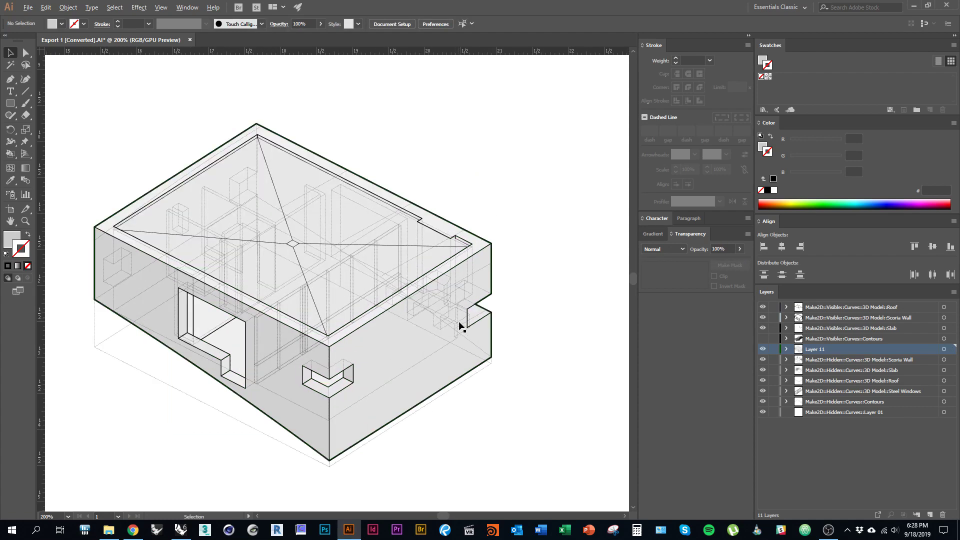
Hide the shading layer, Layer 11, so that only the line drawing shows.
left_click_drag(420, 304, 437, 307)
scroll(320, 290, "down", 1)
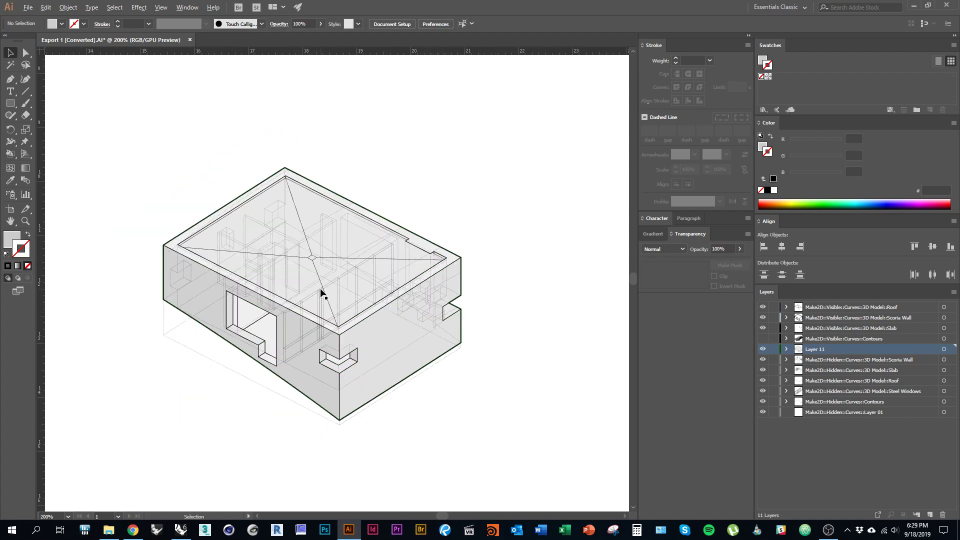
scroll(449, 321, "up", 2)
scroll(449, 321, "up", 1)
left_click_drag(396, 326, 490, 400)
mouse_move(391, 346)
left_mouse_down()
mouse_move(460, 422)
mouse_move(500, 435)
left_mouse_up()
mouse_move(388, 361)
left_mouse_down()
mouse_move(498, 385)
mouse_move(414, 347)
mouse_move(421, 338)
left_mouse_up()
left_click(763, 349)
Delete the duplicate vertical dashed line at the interior wall corner just left of the roof's central diamond.
scroll(427, 318, "up", 4)
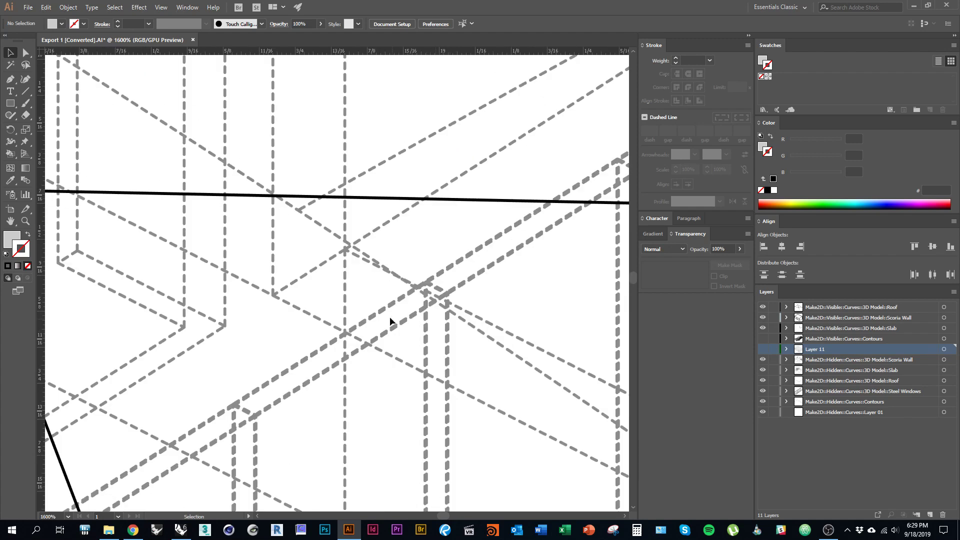
scroll(391, 308, "down", 4)
scroll(303, 300, "up", 4)
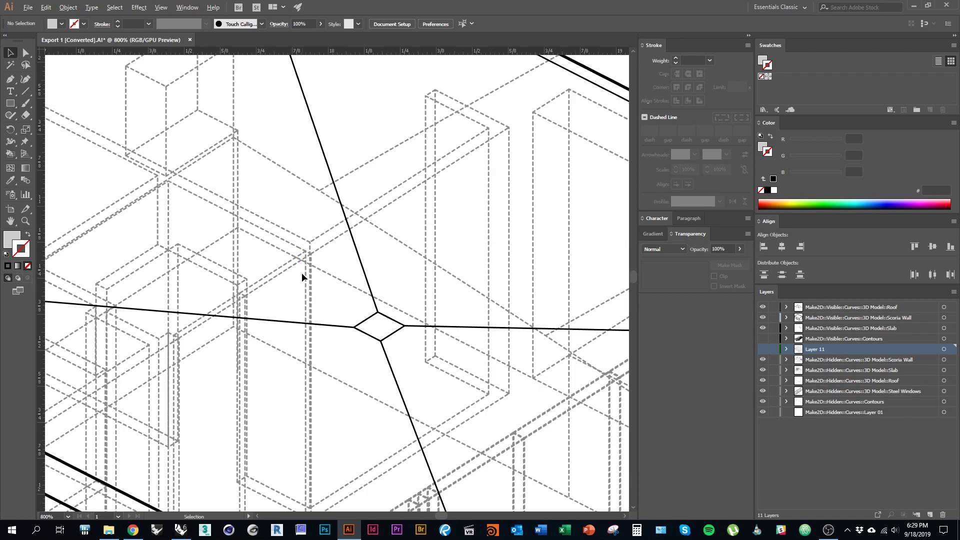
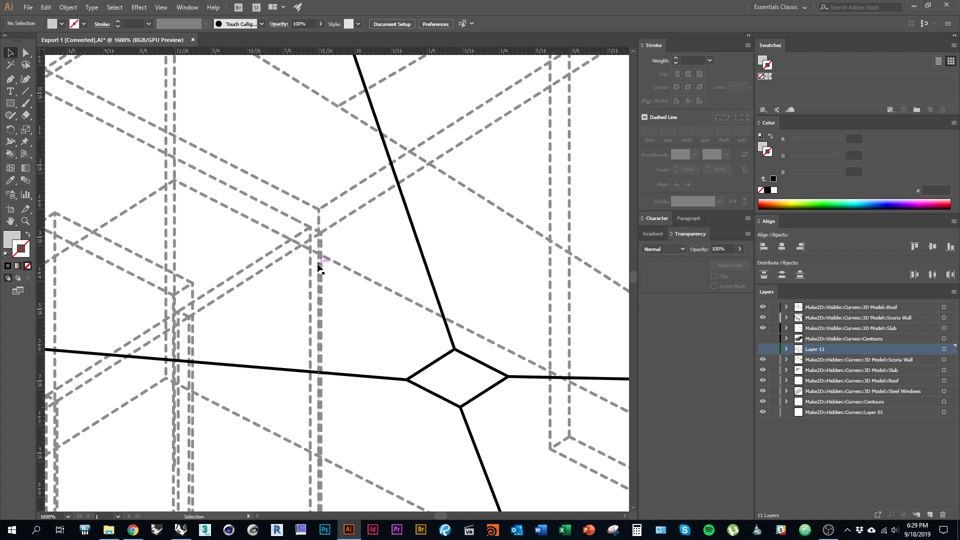
left_click(318, 267)
key("Delete")
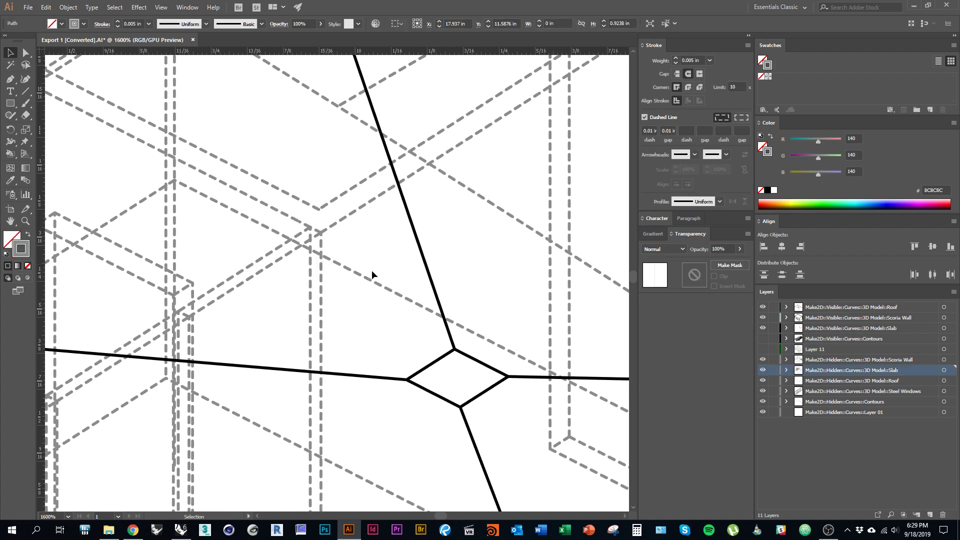
Delete the overlapping dashed hidden Slab lines around the neighbouring partition corner, further left of the roof's central diamond.
scroll(369, 275, "down", 1)
left_click_drag(302, 289, 403, 267)
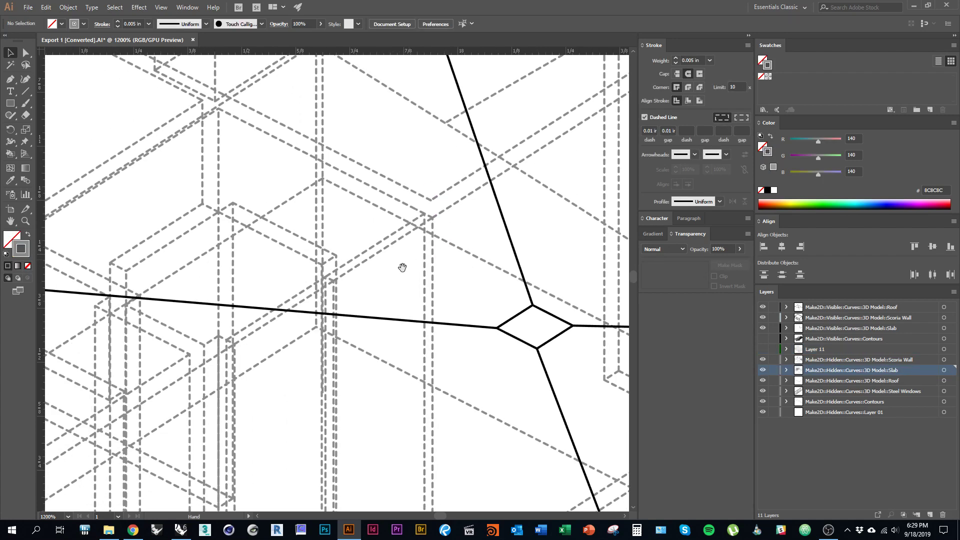
left_click(328, 284)
key("Delete")
scroll(332, 283, "up", 3)
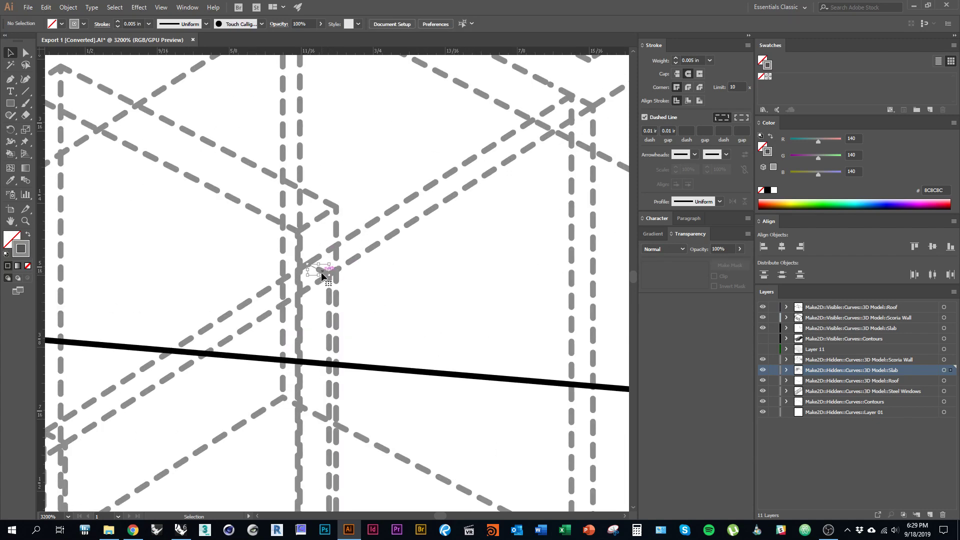
left_click(297, 331)
scroll(339, 280, "down", 4)
left_click(361, 332)
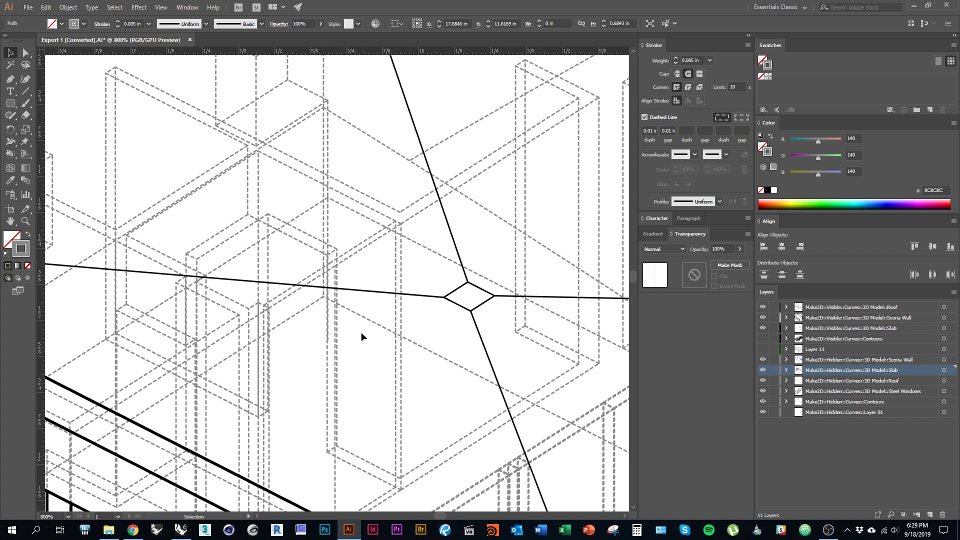
Delete the long vertical dashed line on the hidden Scoria Wall layer that doubles the Slab line beside it.
scroll(340, 236, "up", 2)
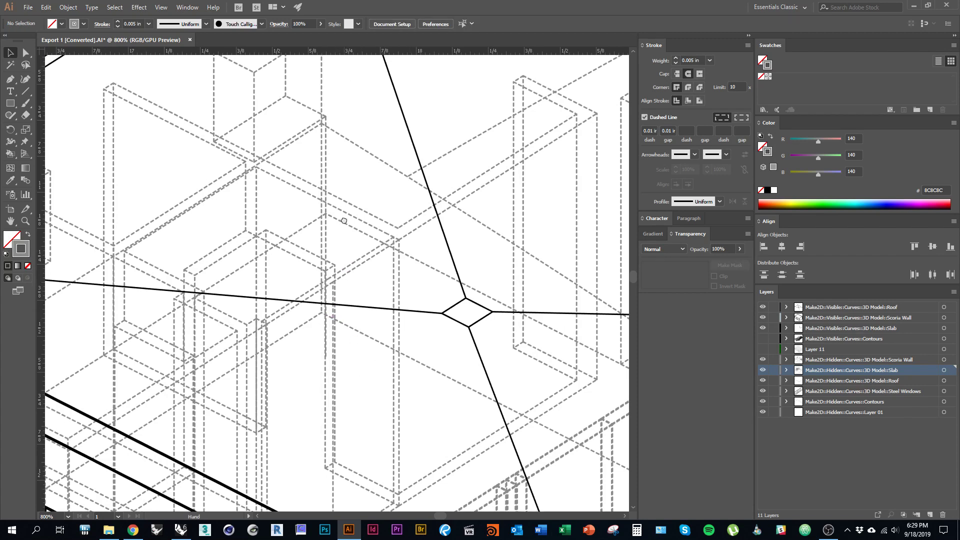
left_click(325, 232)
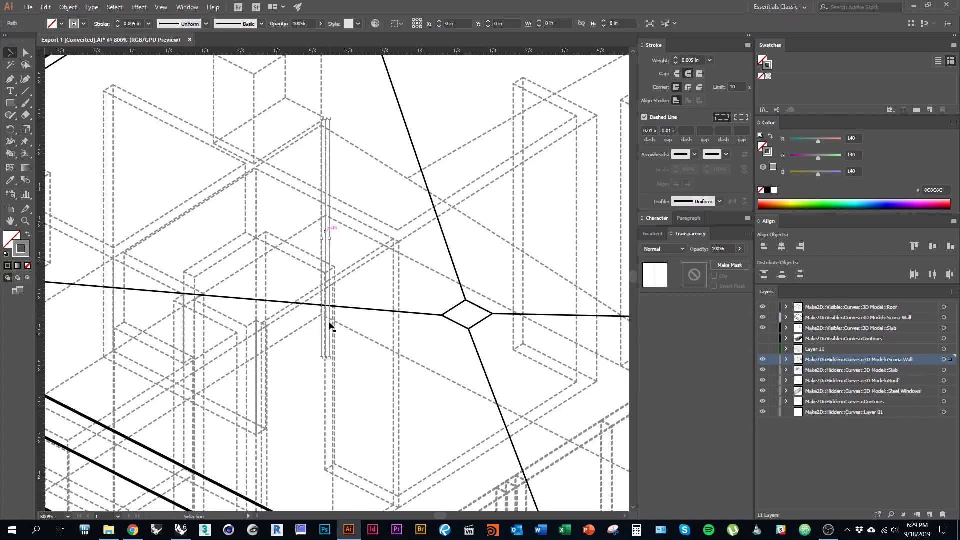
left_click(337, 367)
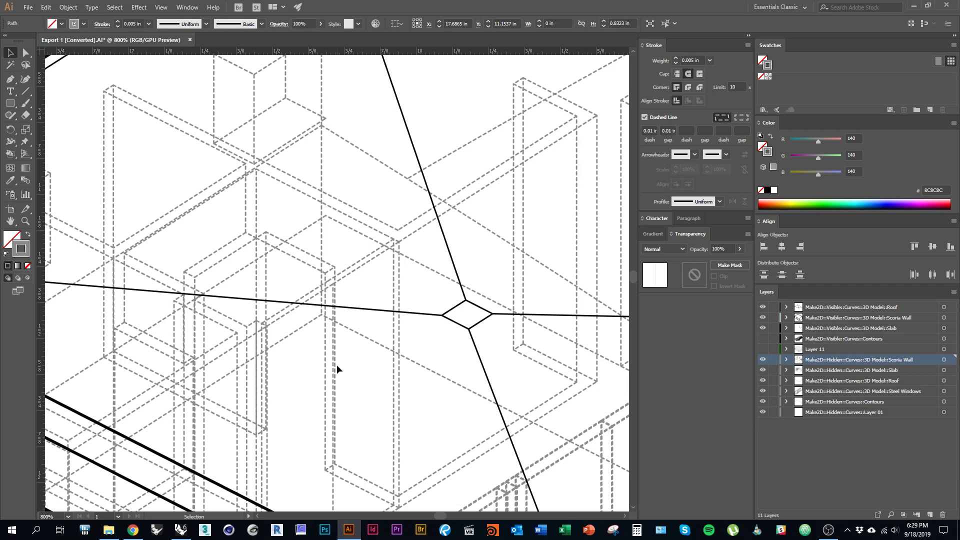
Move the remaining vertical dashed Slab line onto the wall's top corner and shorten its lower end to the corner where the wall edges meet.
left_click(323, 232)
scroll(323, 210, "up", 3)
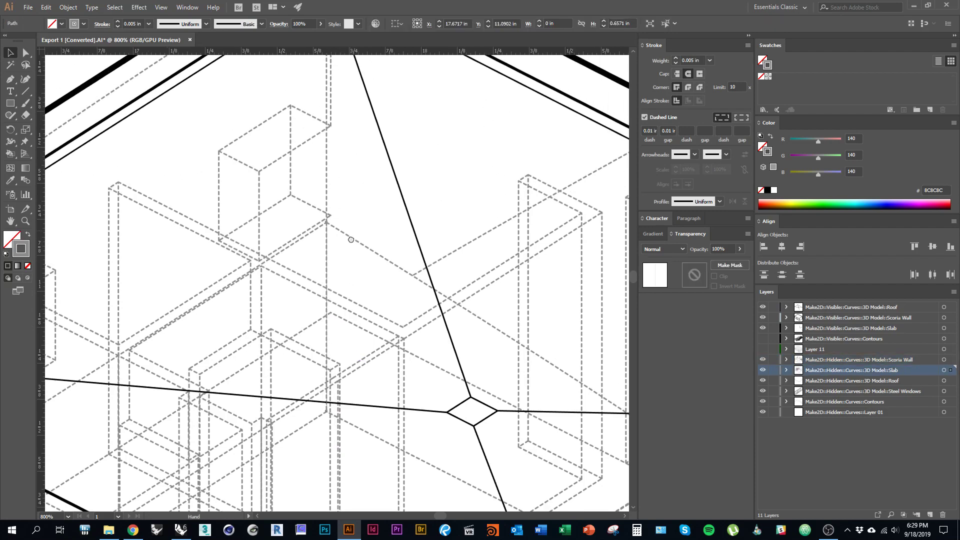
left_click_drag(330, 268, 341, 246)
scroll(394, 258, "down", 1)
left_click_drag(413, 379, 392, 274)
left_click_drag(358, 471, 360, 333)
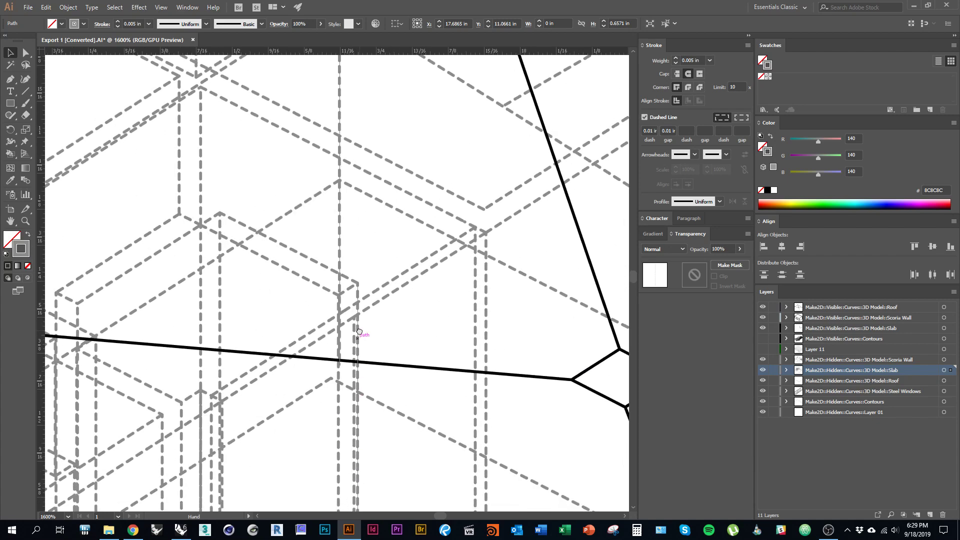
left_click_drag(340, 365, 339, 179)
left_click(405, 252)
Shorten the vertical dashed line at the next partition to the left by raising its lower end, removing the overlap.
scroll(400, 270, "down", 2)
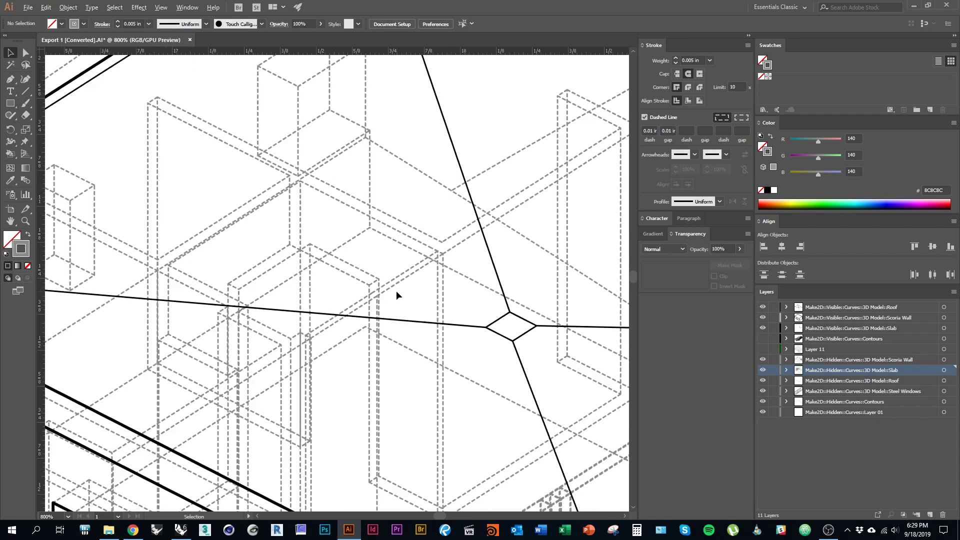
left_click_drag(401, 352, 364, 253)
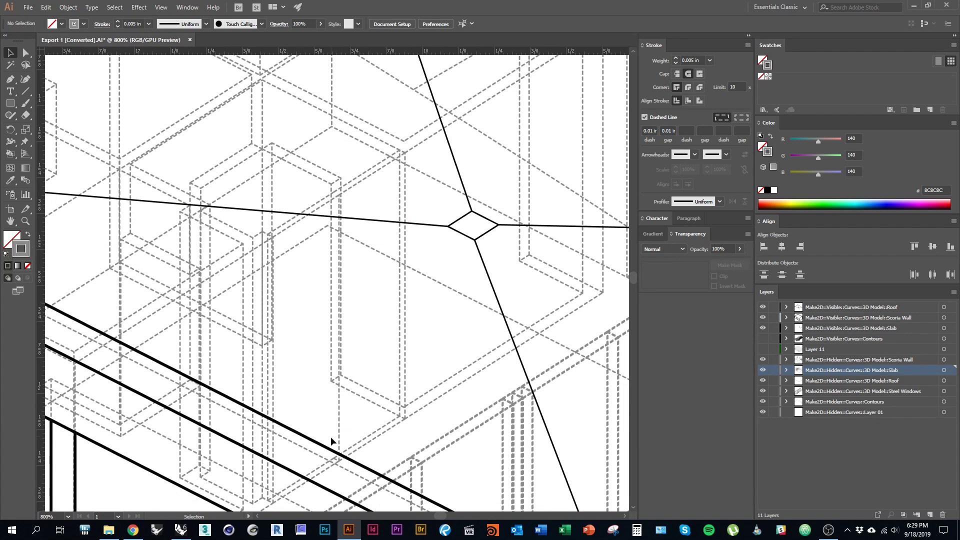
scroll(345, 355, "up", 2)
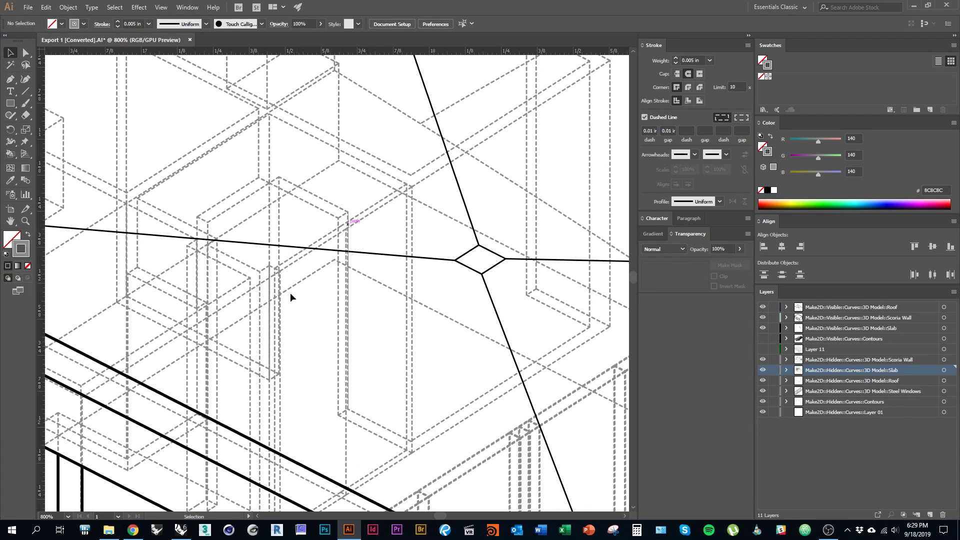
scroll(291, 297, "up", 3)
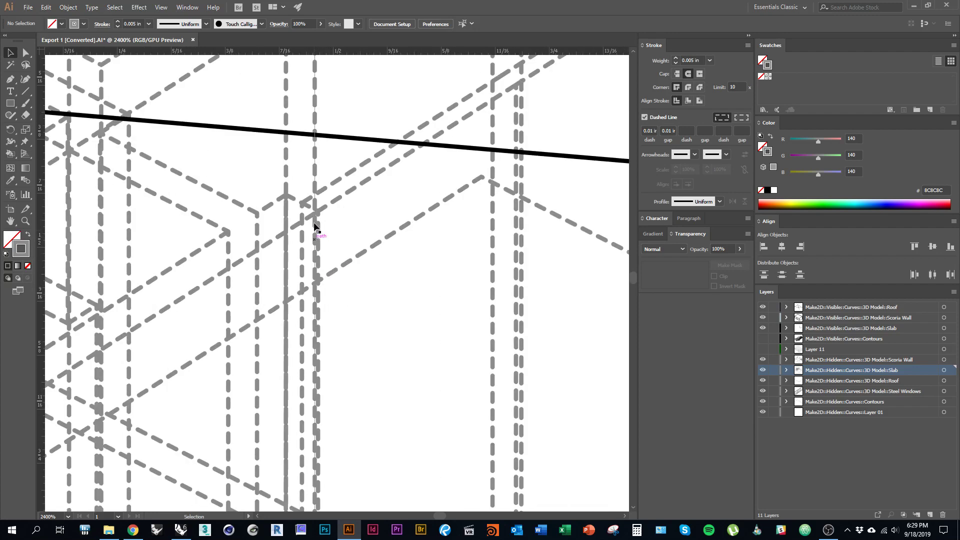
left_click(315, 254)
scroll(314, 254, "down", 2)
scroll(364, 253, "up", 1)
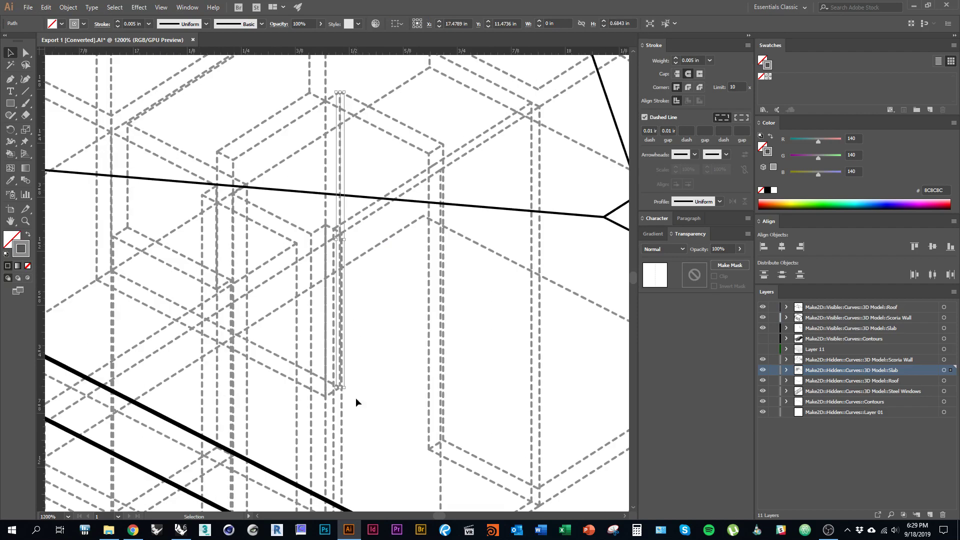
left_click_drag(340, 389, 340, 225)
left_click(380, 401)
Raise the lower end of the adjacent vertical dashed line to the partition's top edge so it no longer doubles the line below.
scroll(352, 341, "down", 1)
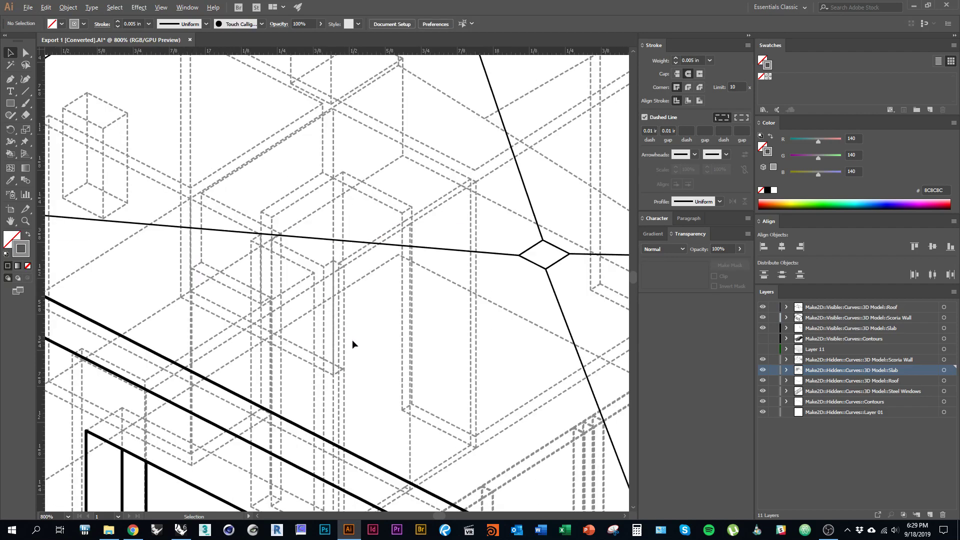
scroll(335, 285, "up", 1)
left_click(338, 280)
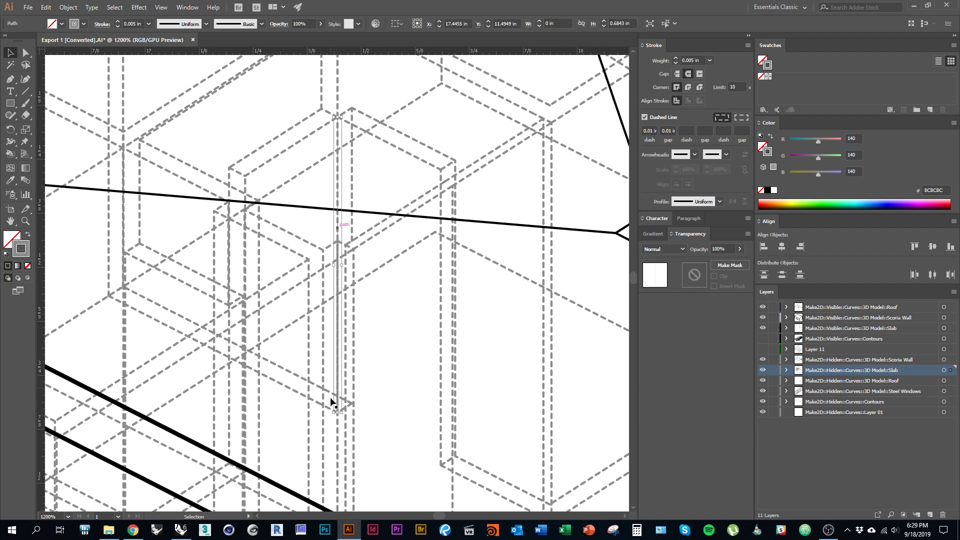
left_click_drag(337, 416, 338, 241)
left_click(381, 323)
Delete the duplicate vertical dashed Slab line running down from the low partition's corner among the left interior walls.
scroll(253, 306, "down", 3)
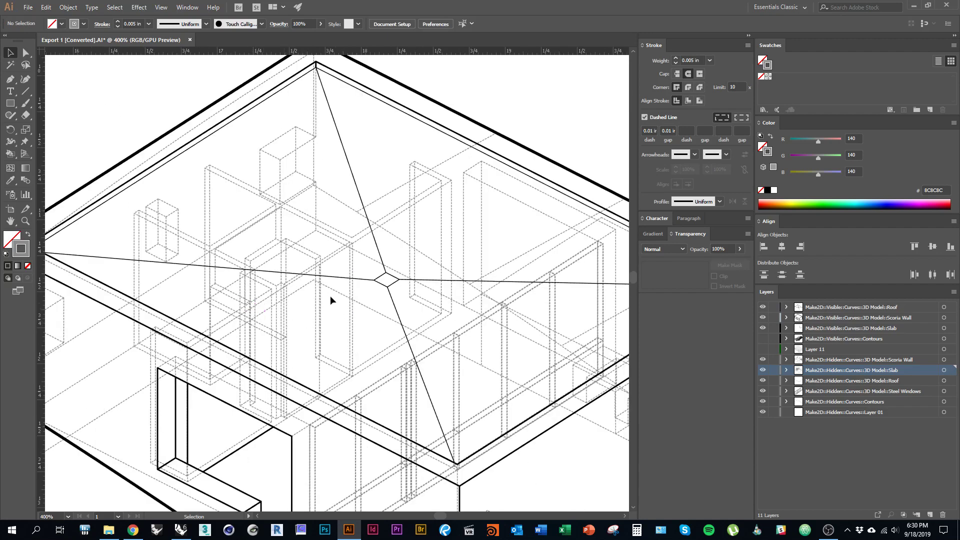
left_click_drag(296, 317, 338, 306)
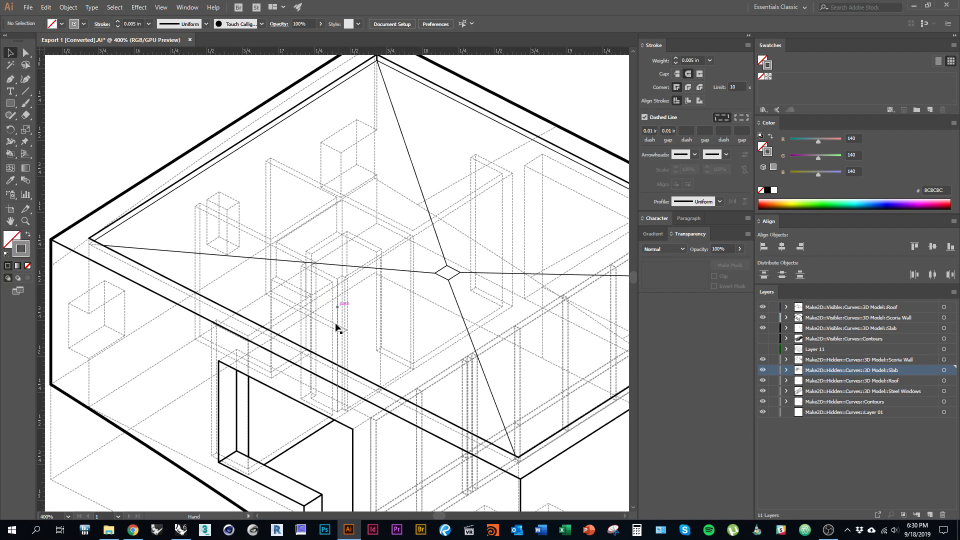
scroll(308, 307, "up", 4)
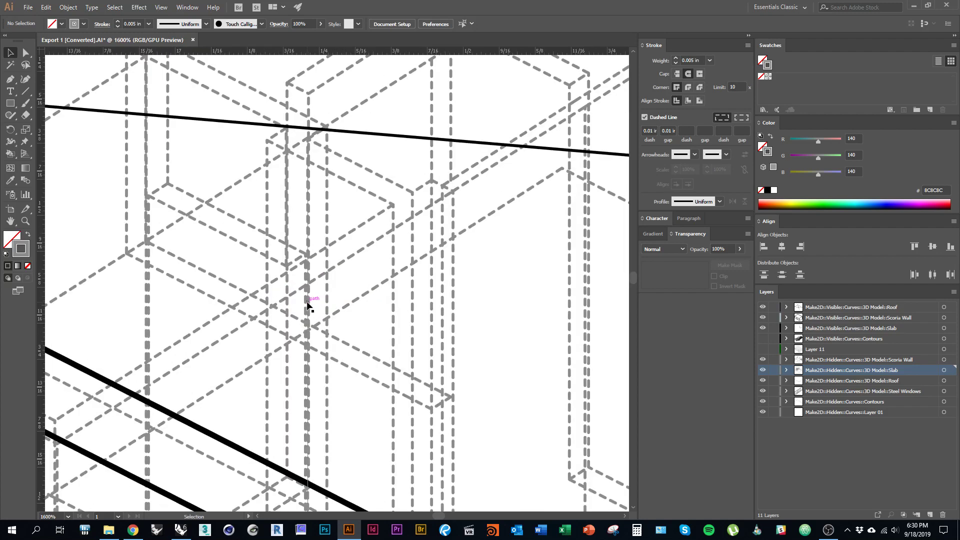
left_click(306, 307)
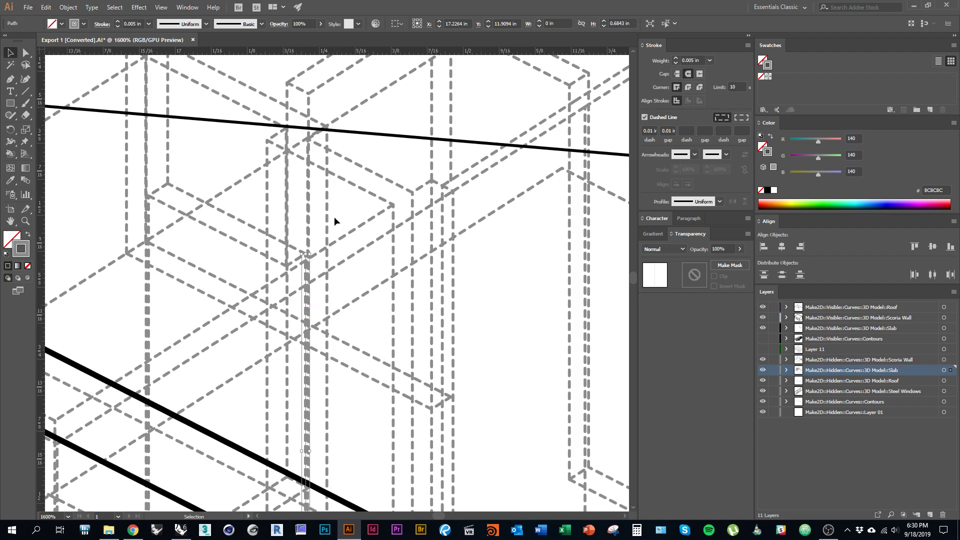
left_click(320, 214)
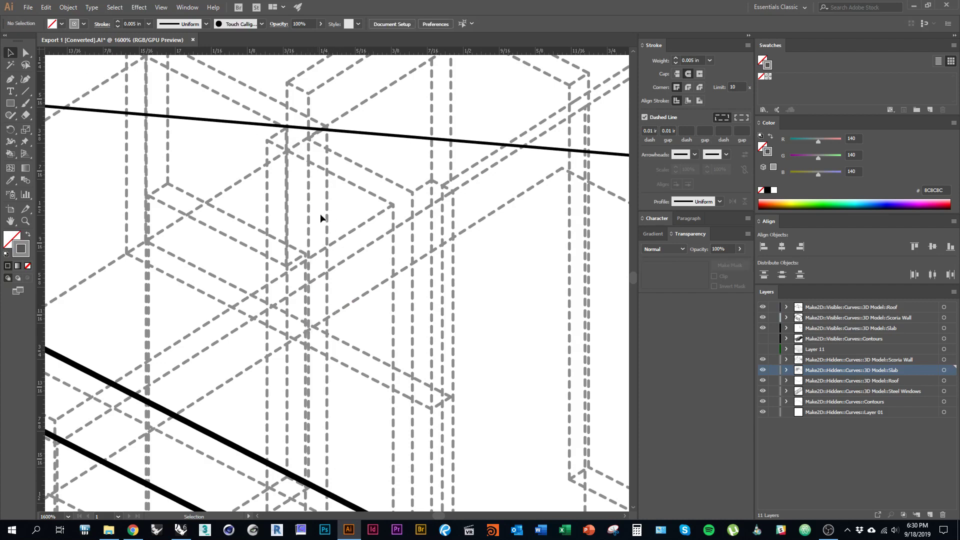
left_click(305, 273)
key("Delete")
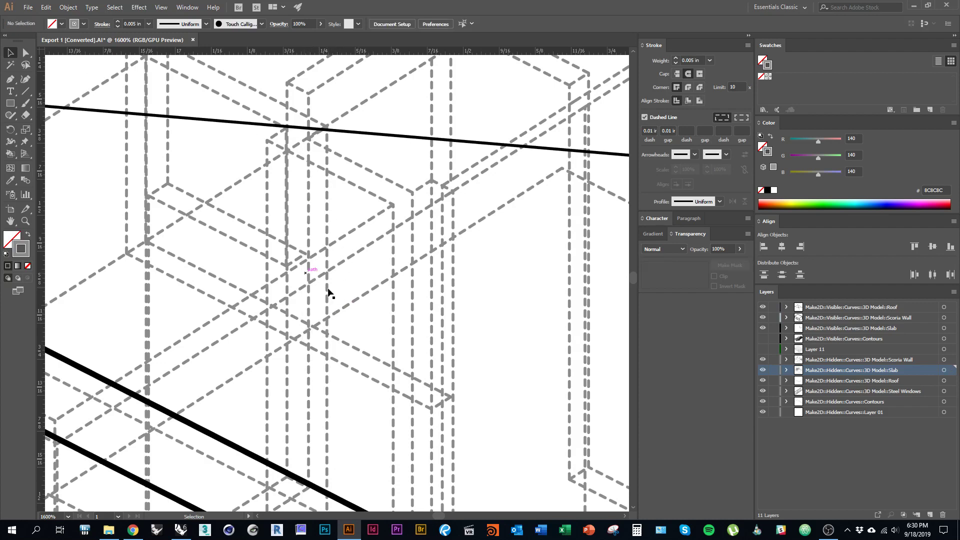
Delete the doubled vertical dashed line at the low partition's left end and check the remaining line down to its lower end.
scroll(316, 272, "left", 2)
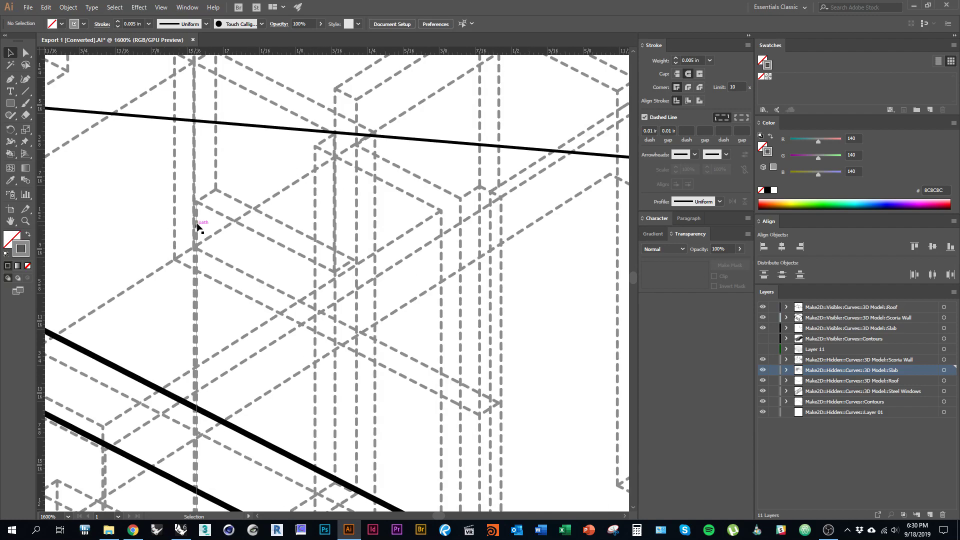
scroll(195, 188, "up", 5)
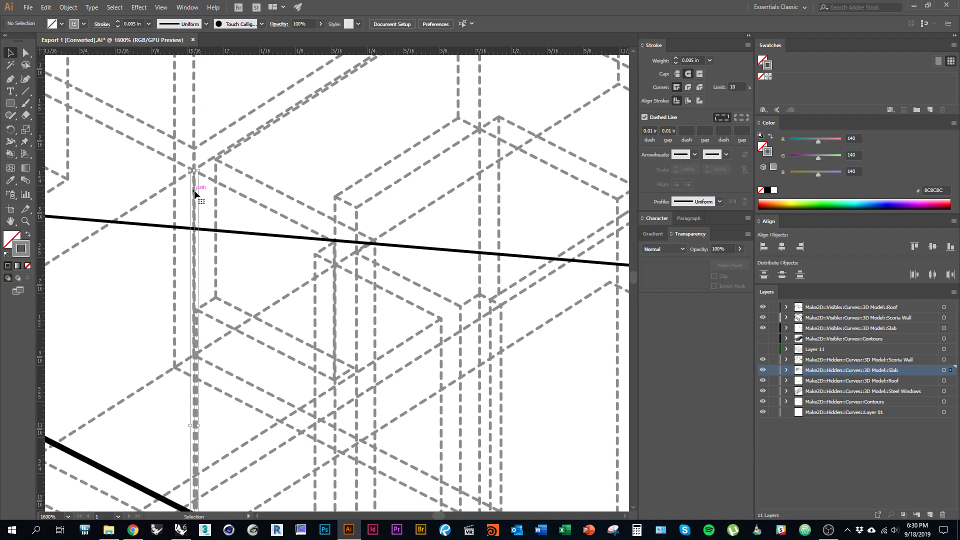
left_click(195, 194)
left_click(224, 243)
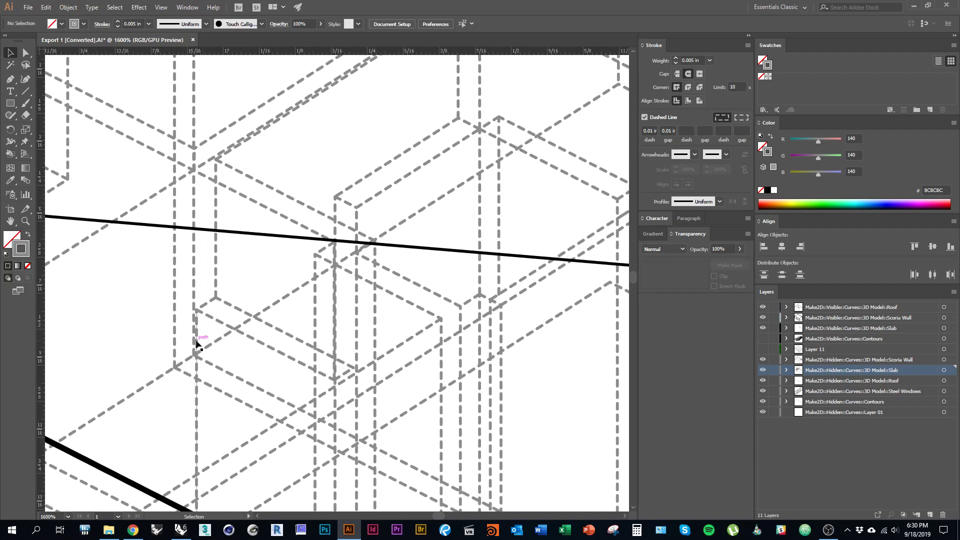
left_click(196, 344)
scroll(235, 315, "down", 3)
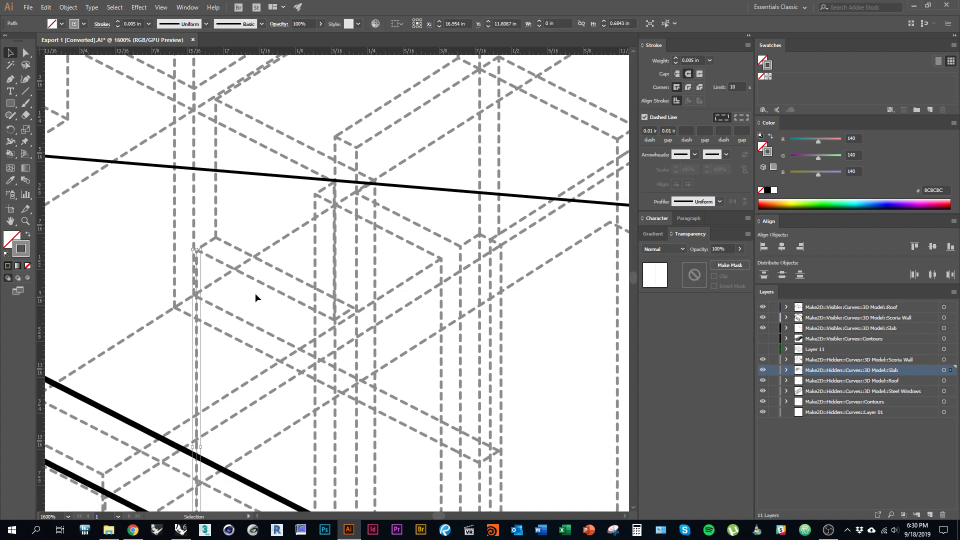
scroll(255, 296, "down", 3)
scroll(261, 392, "down", 4)
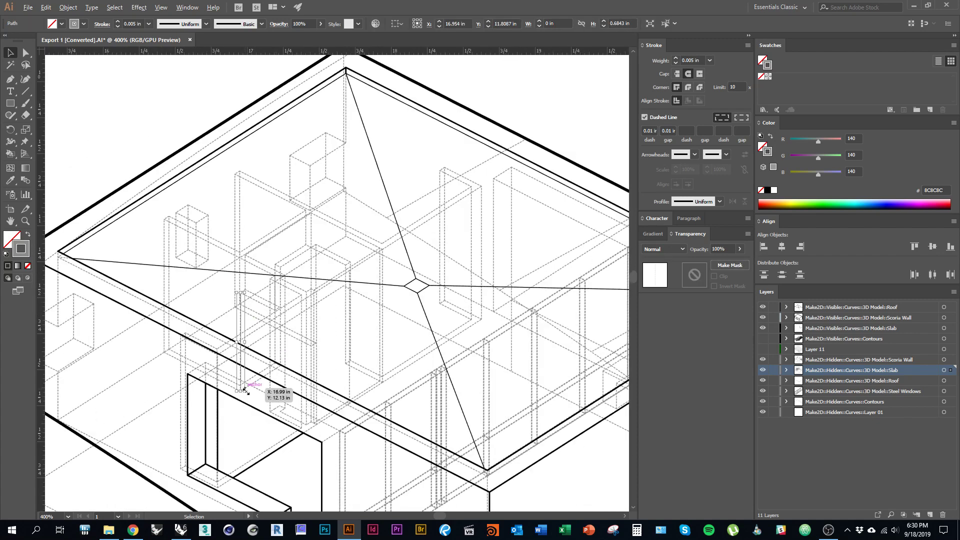
scroll(251, 395, "up", 4)
left_click(246, 386)
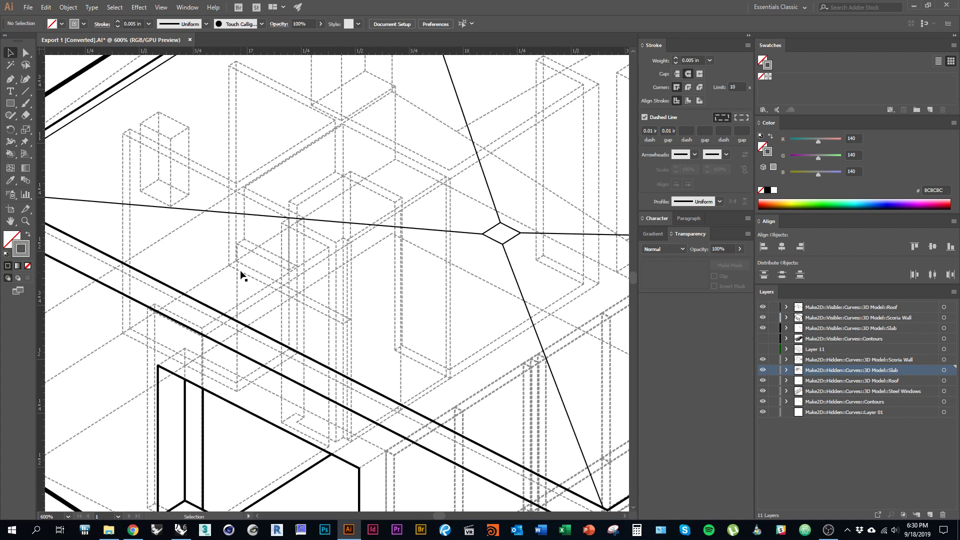
Raise the lower end of the vertical dashed Slab line to the low partition's corner, removing the overlap with the line below.
left_click(236, 235)
scroll(242, 260, "up", 4)
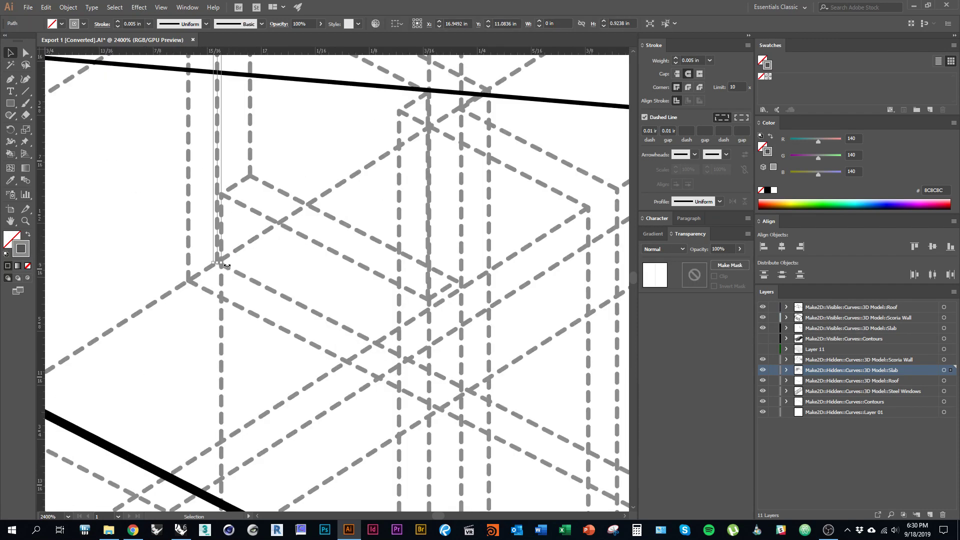
left_click_drag(220, 258, 221, 194)
left_click(236, 287)
Delete the duplicate dashed lines along both diagonal mid-height rails of the hidden steel windows below the roof's right side.
scroll(240, 305, "down", 4)
left_click_drag(299, 344, 261, 298)
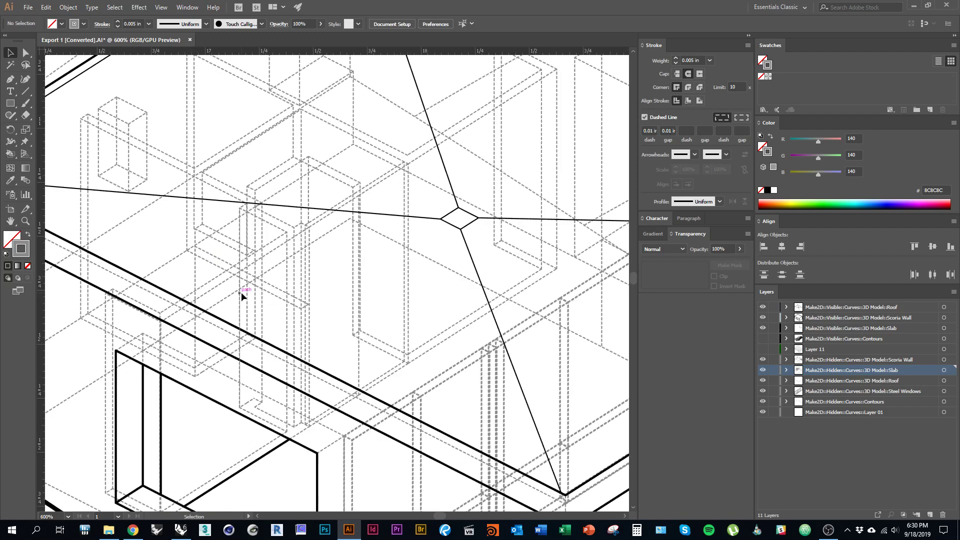
scroll(241, 294, "down", 1)
left_click_drag(369, 341, 235, 256)
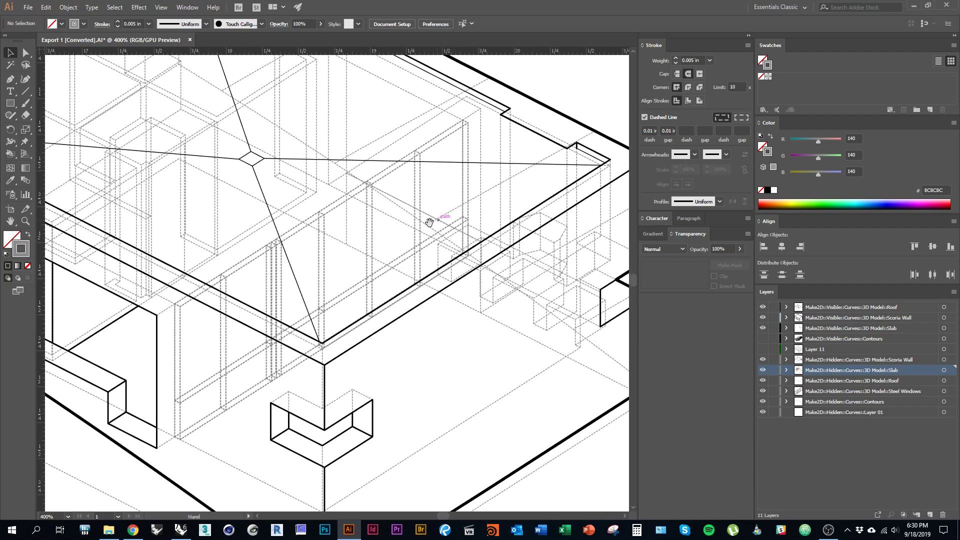
left_click_drag(430, 223, 377, 280)
scroll(364, 323, "up", 5)
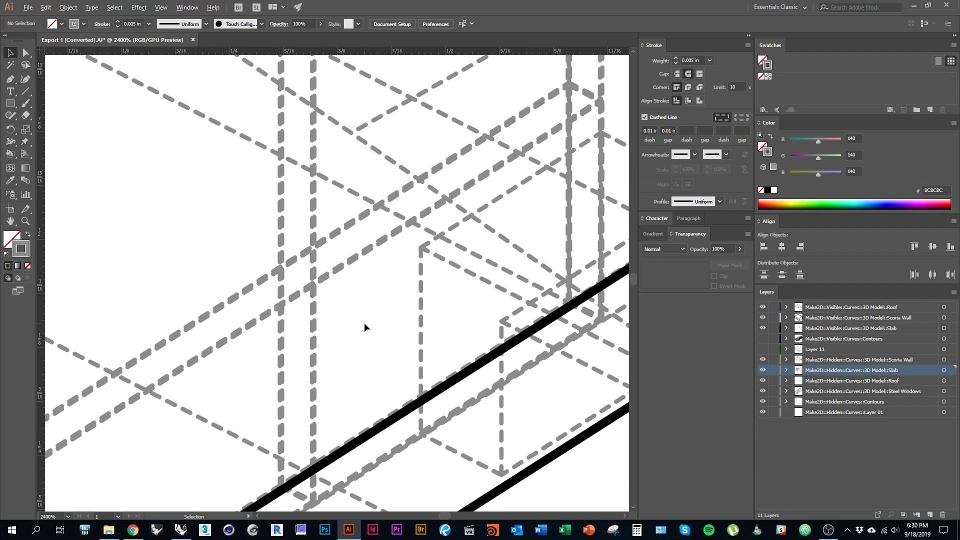
left_click(328, 278)
key("Delete")
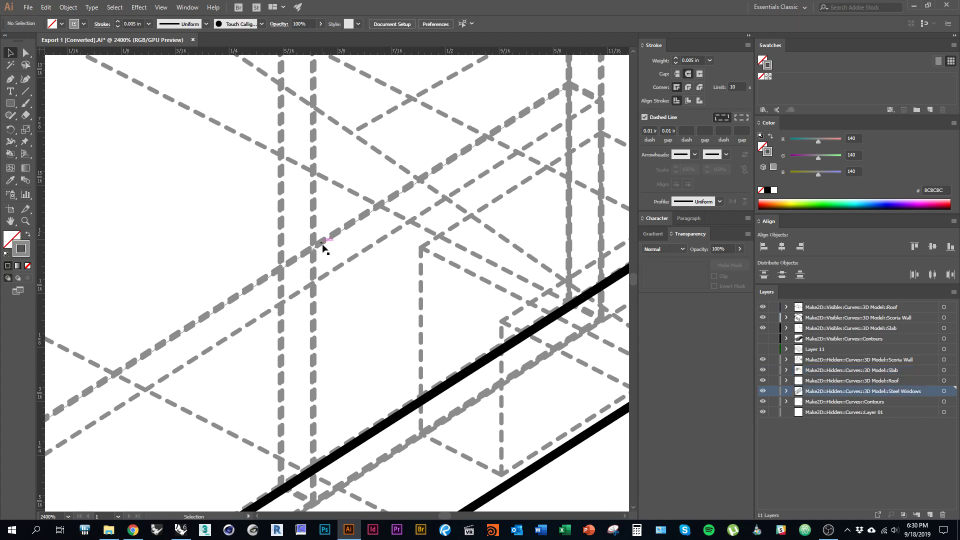
left_click(323, 244)
key("Delete")
Delete the duplicate vertical dashed lines on both edges of the steel window mullion crossing those rails.
left_click(313, 264)
key("Delete")
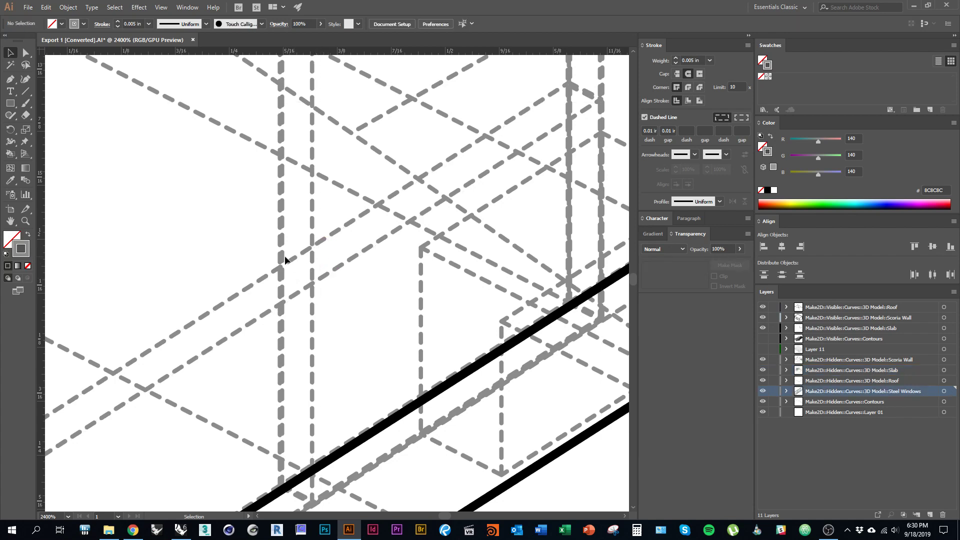
left_click(284, 258)
key("Delete")
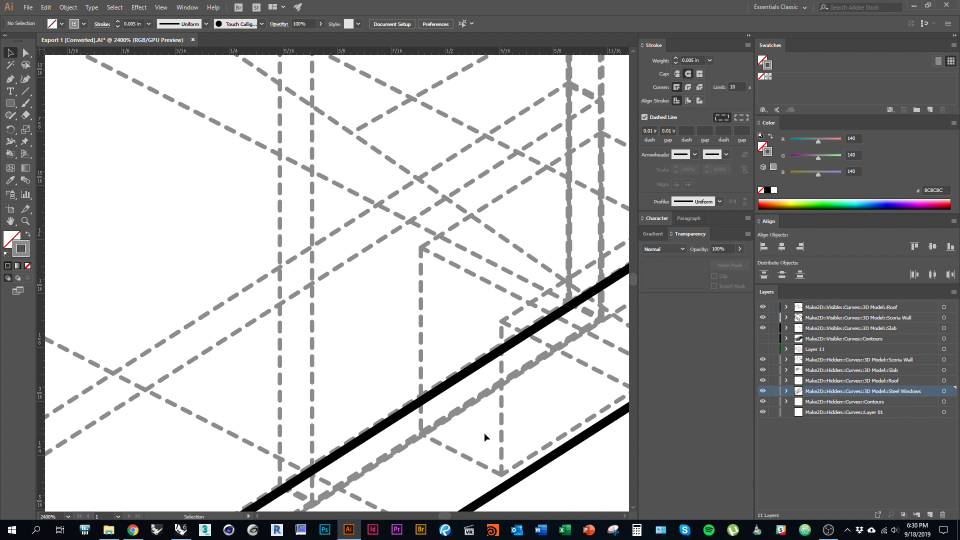
Delete the duplicate dashed lines along the window wall's base and the short duplicate crosspiece at the mullion's foot.
left_click_drag(484, 433, 366, 340)
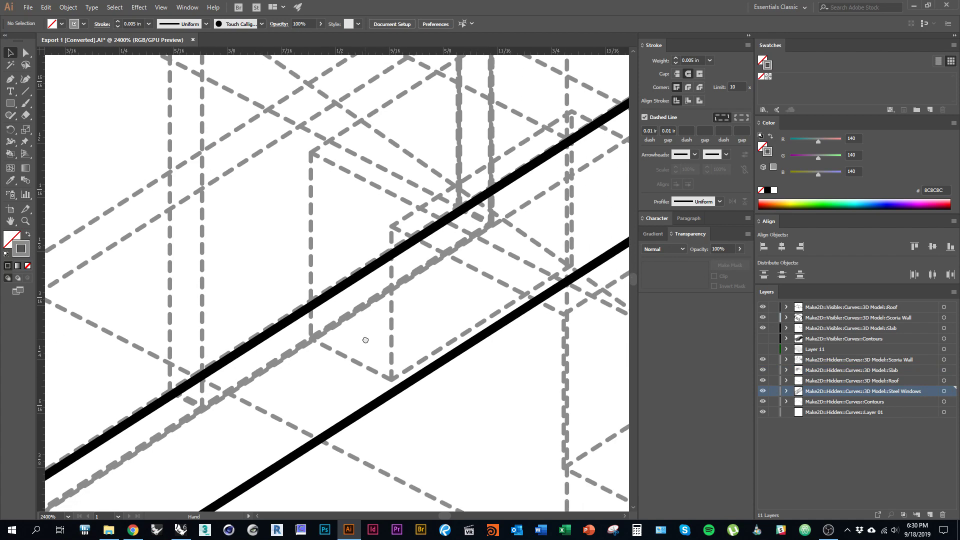
left_click(181, 419)
key("Delete")
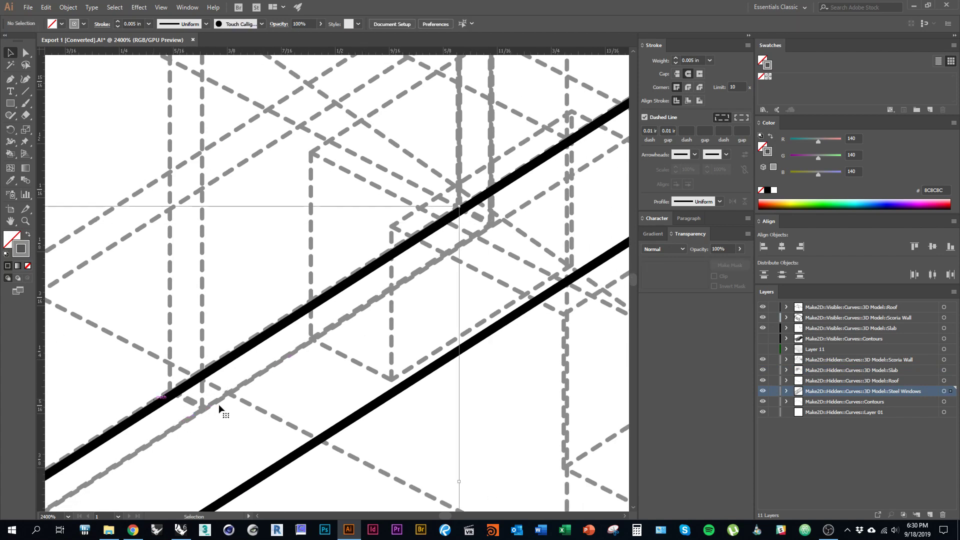
left_click(228, 396)
key("Delete")
left_click(191, 403)
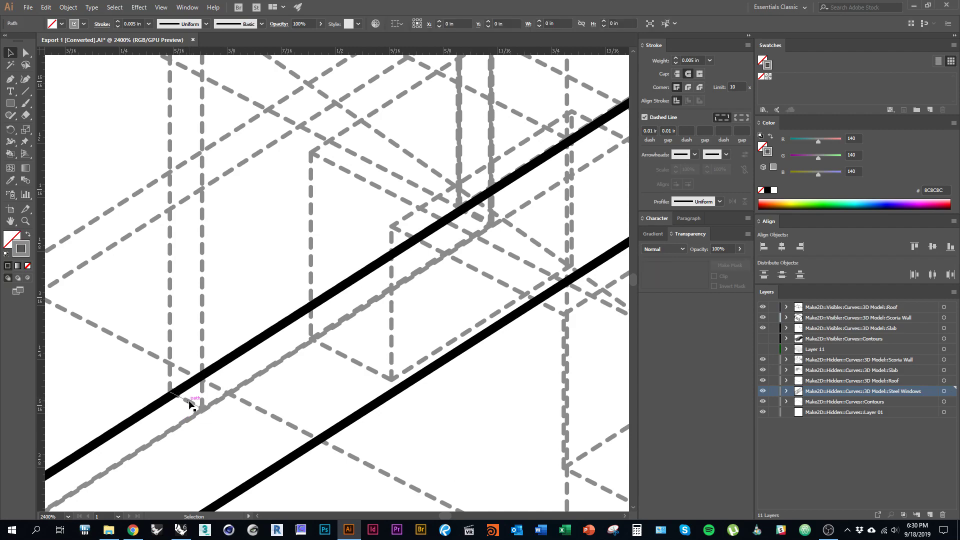
key("Delete")
Delete the duplicate vertical dashed lines on the window mullion at the far right end of the steel window wall.
key("ctrl+minus")
key("ctrl+minus")
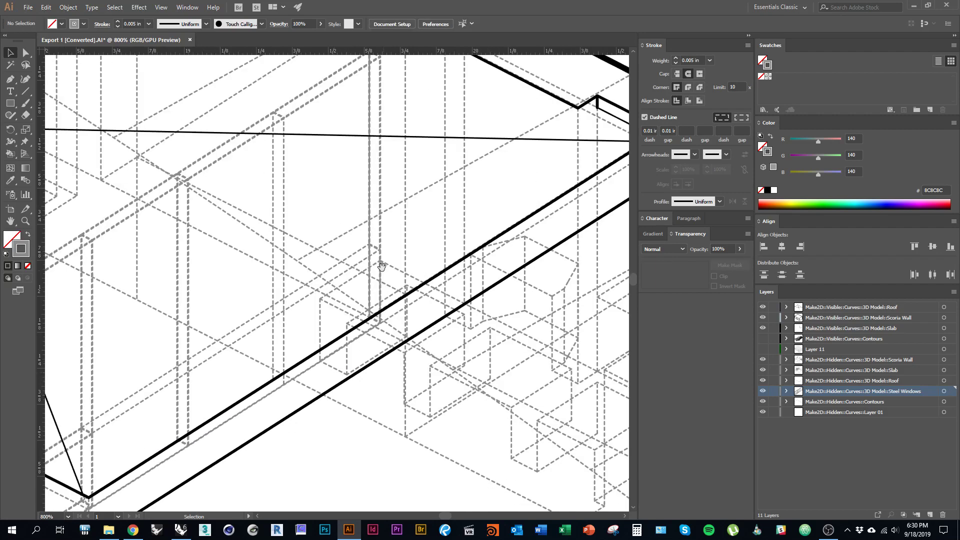
scroll(370, 275, "up", 3)
left_click(349, 273)
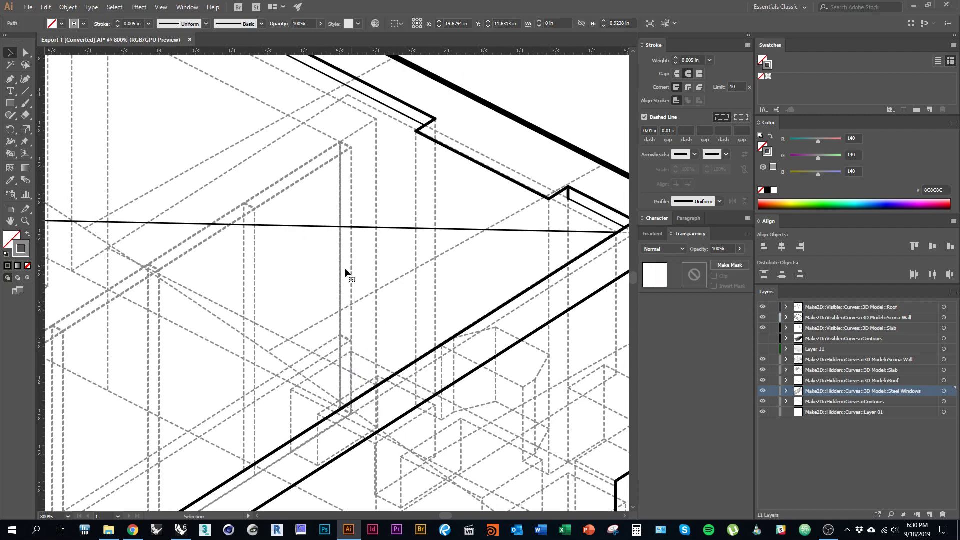
left_click(343, 271)
key("Delete")
Delete the duplicate diagonal dashed lines along the top rails of the right-hand steel window bays.
left_click(308, 174)
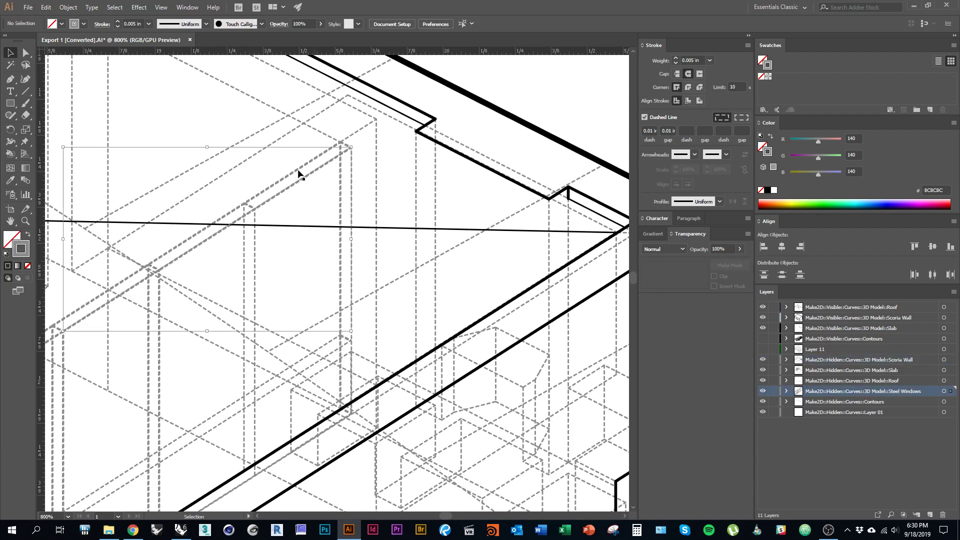
key("Delete")
left_click(292, 174)
key("Delete")
Delete the duplicate vertical dashed lines on both edges of the next two window mullions to the left.
left_click_drag(195, 312, 346, 243)
left_click(309, 240)
key("Delete")
left_click(298, 240)
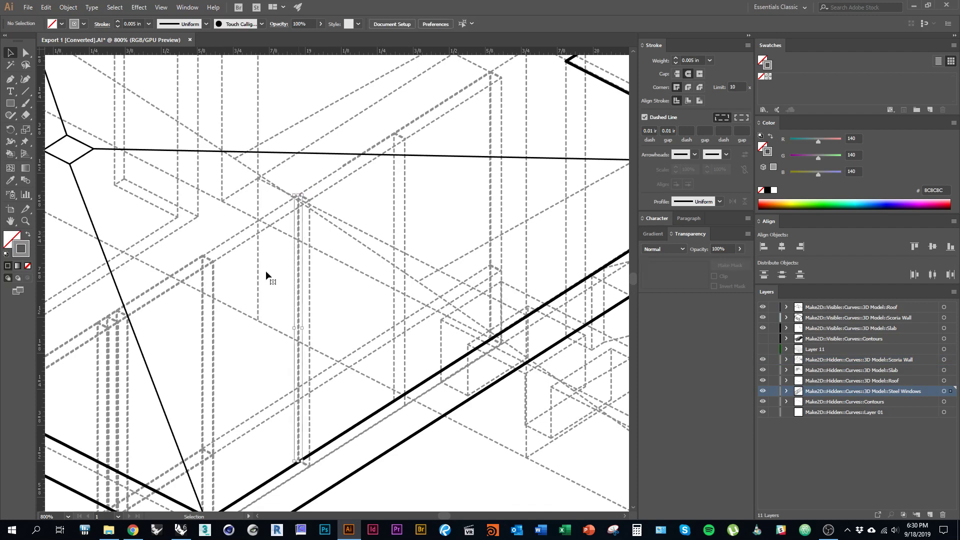
key("Delete")
left_click(212, 278)
key("Delete")
left_click(203, 281)
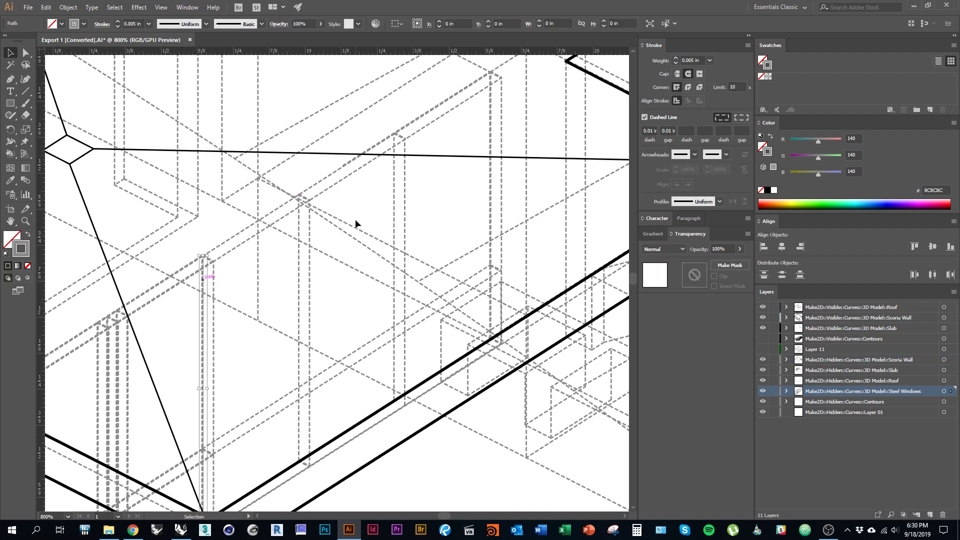
key("Delete")
Delete the short duplicate crosspiece and the tiny leftover path at the top of the mullion where the diagonal dashed lines cross.
scroll(311, 201, "up", 5)
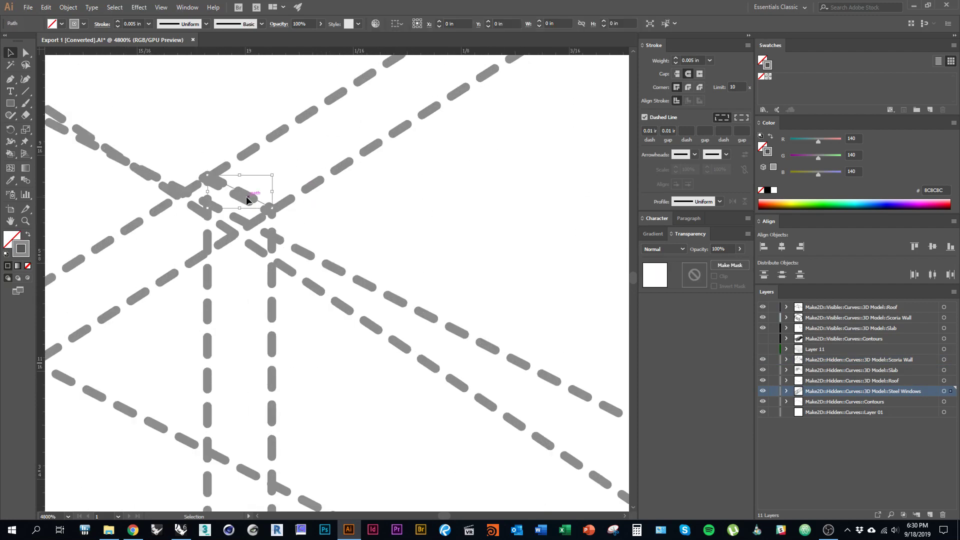
scroll(185, 320, "down", 1)
scroll(182, 320, "down", 1)
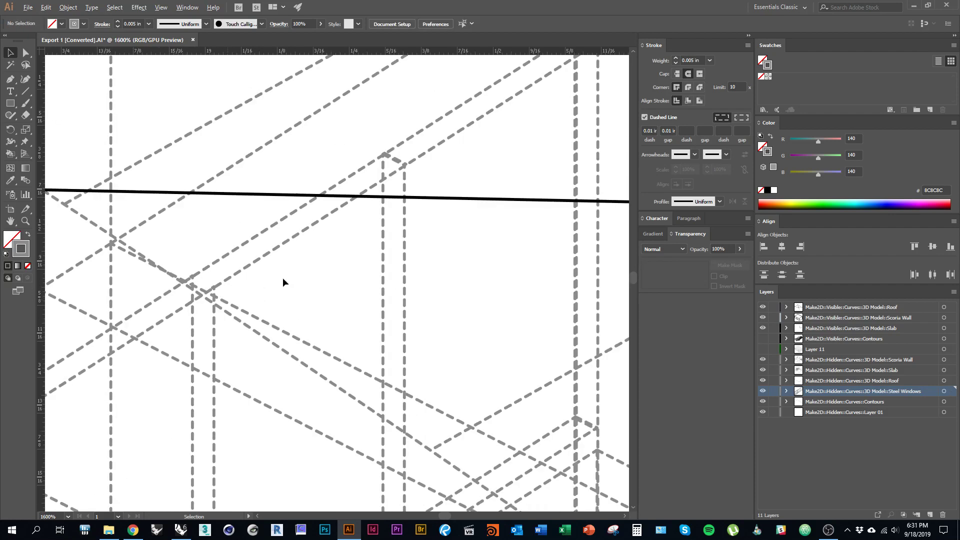
scroll(174, 293, "up", 2)
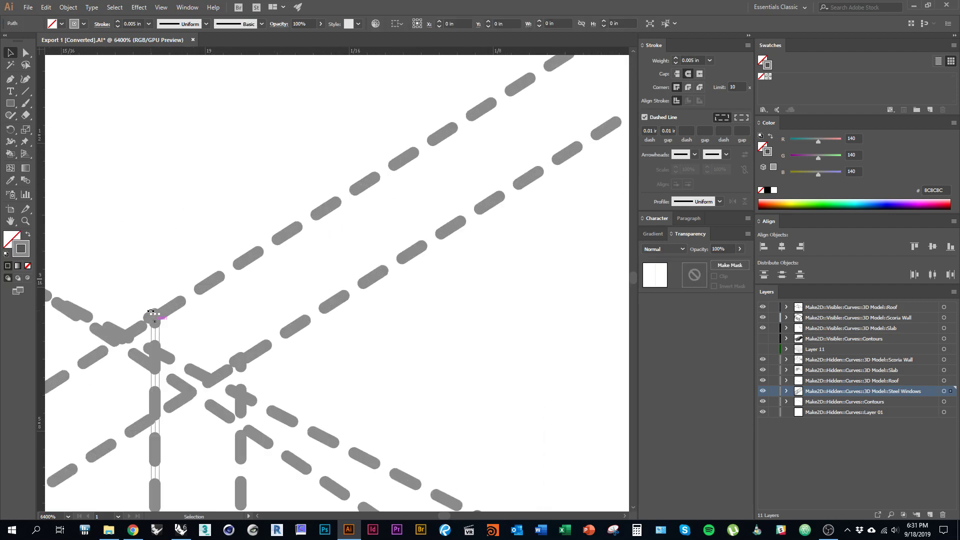
left_click(149, 314)
key("Delete")
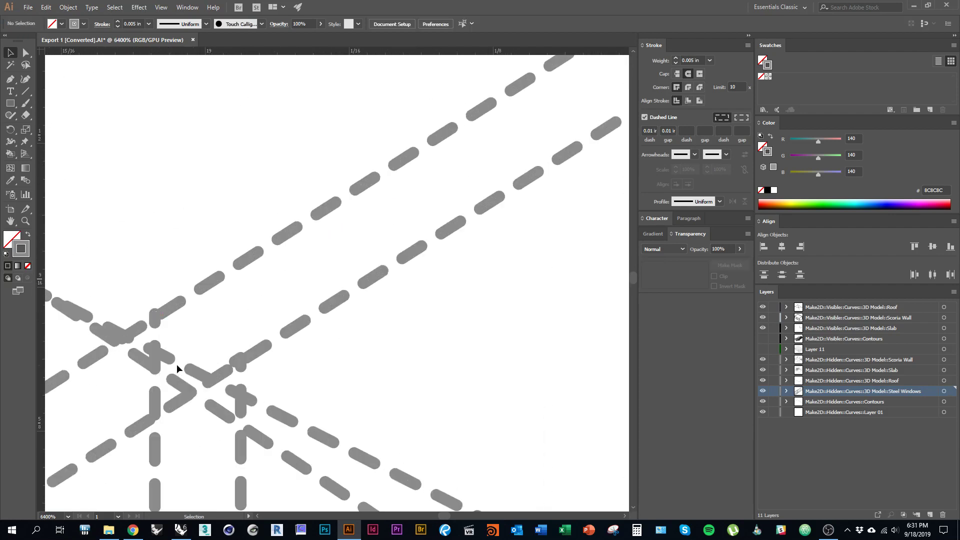
Delete the short duplicate crosspieces at the tops of the two window mullions farther right.
scroll(151, 353, "down", 4)
left_click_drag(372, 228, 340, 254)
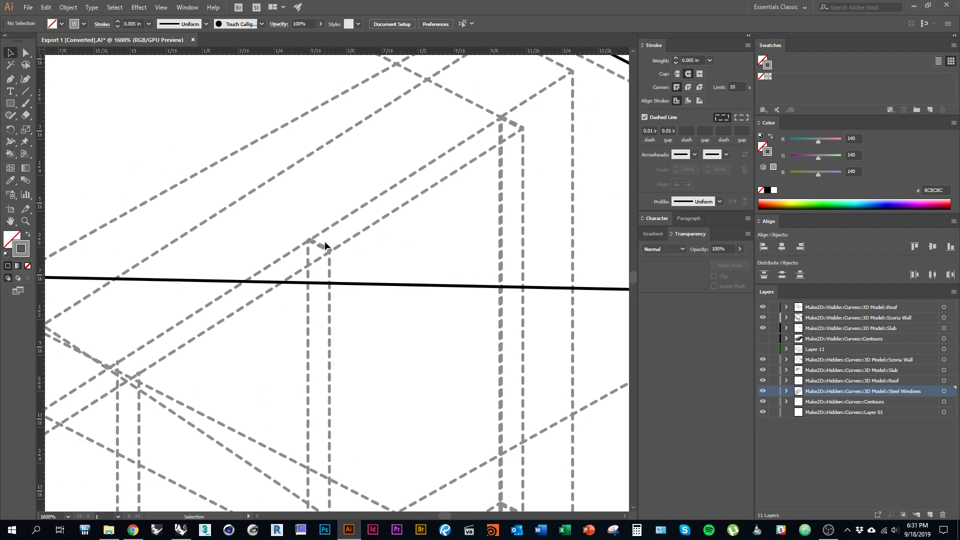
left_click(317, 245)
key("Delete")
left_click(516, 121)
left_click_drag(105, 465, 482, 225)
key("Delete")
Delete the duplicate top rail lines between the mullion cluster and the next mullion, and select the tiny leftover at that mullion's head.
left_click(283, 259)
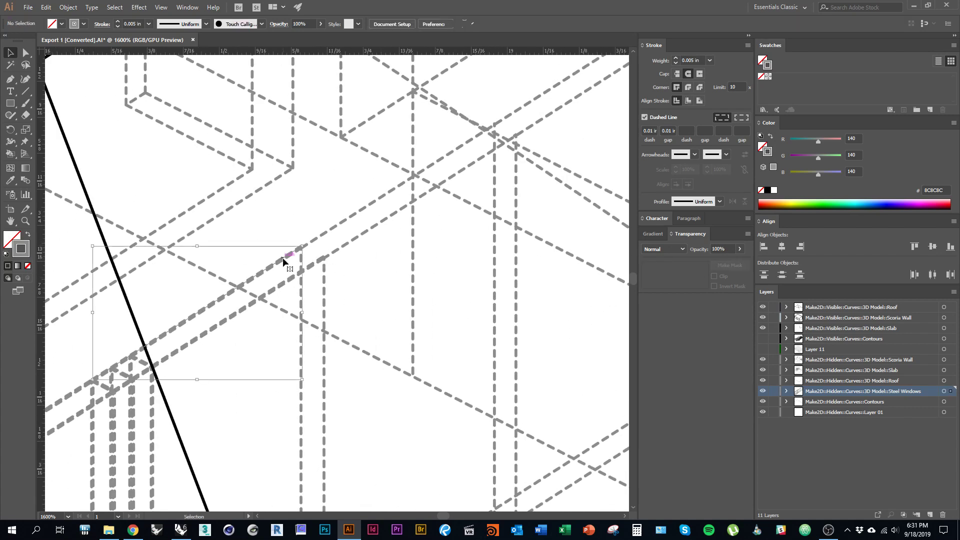
key("Delete")
left_click(280, 284)
key("Delete")
key("Delete")
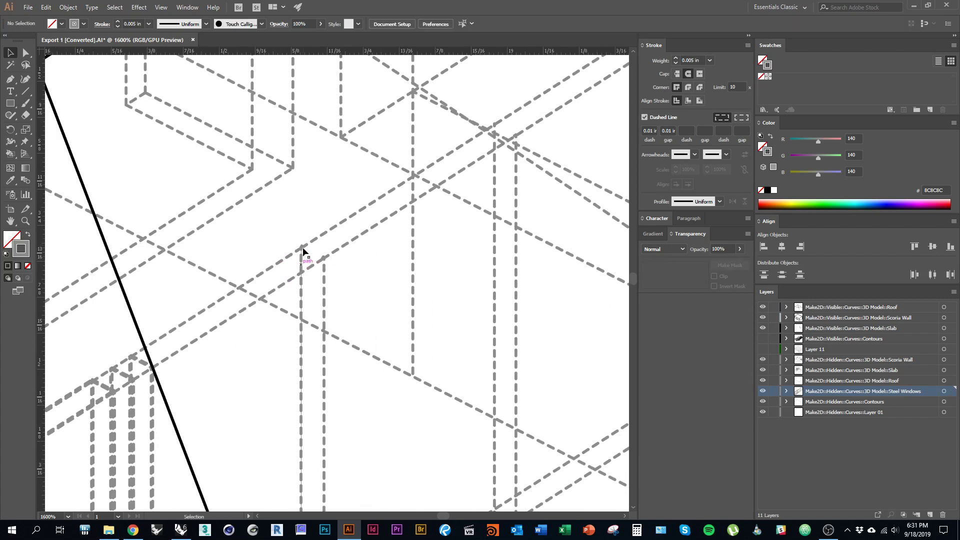
left_click(301, 286)
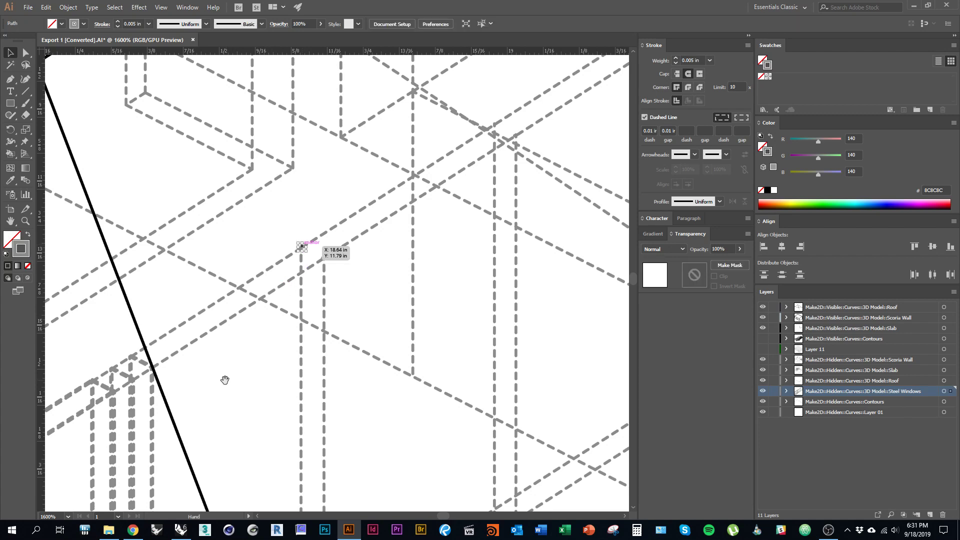
Delete the duplicate upper and lower top rail lines running left from the cluster of closely spaced window mullions.
left_click_drag(225, 380, 373, 304)
left_click(345, 297)
scroll(298, 283, "up", 1)
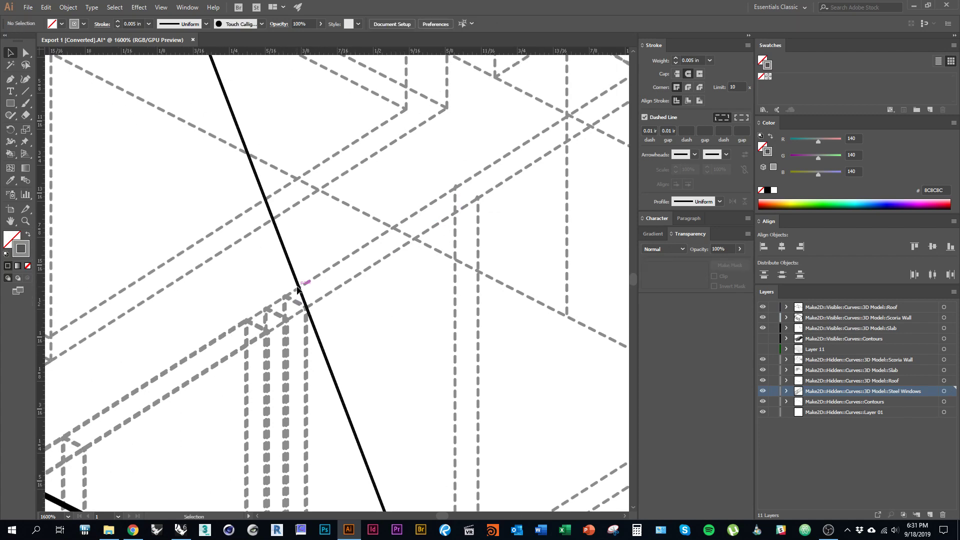
scroll(298, 308, "up", 2)
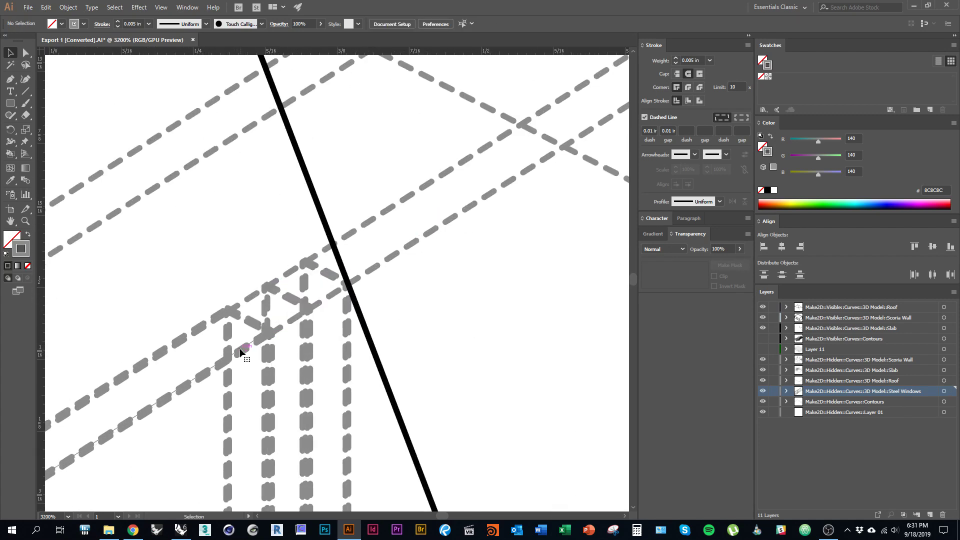
left_click(187, 347)
key("Delete")
left_click(175, 341)
key("Delete")
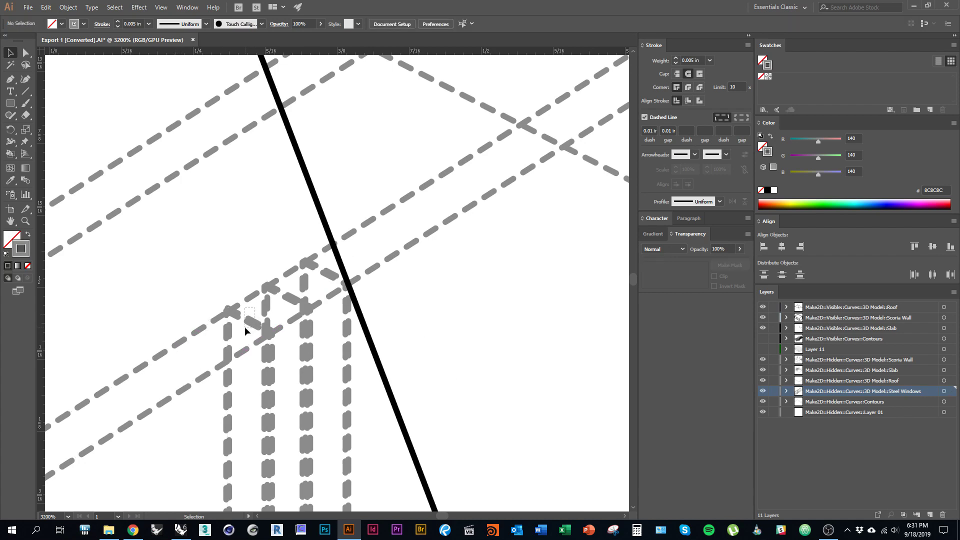
Delete the short duplicate crosspieces at the tops of the closely spaced window mullions.
left_click_drag(238, 338, 300, 338)
key("Delete")
key("Delete")
key("Delete")
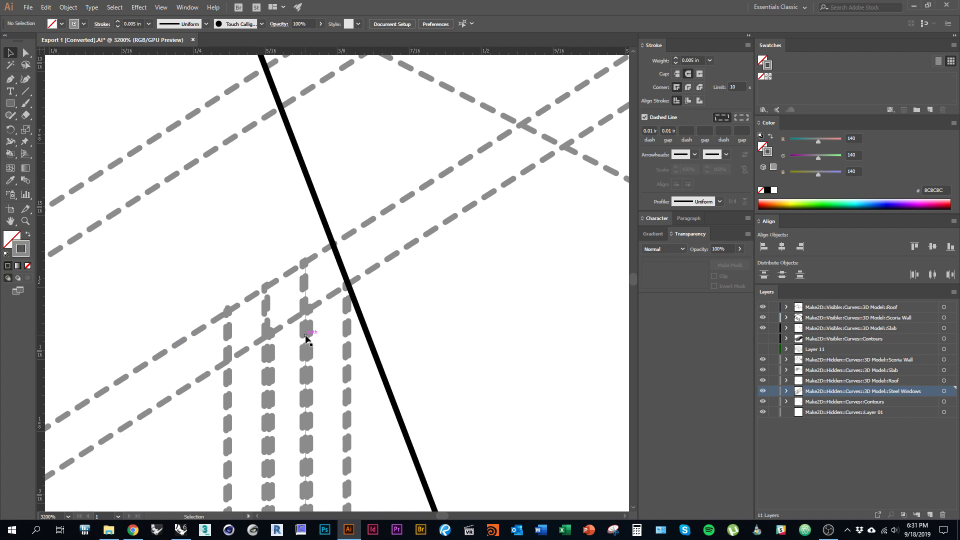
Delete the duplicate vertical dashed lines running down the closely spaced window mullions.
left_click(306, 338)
key("Delete")
left_click(263, 320)
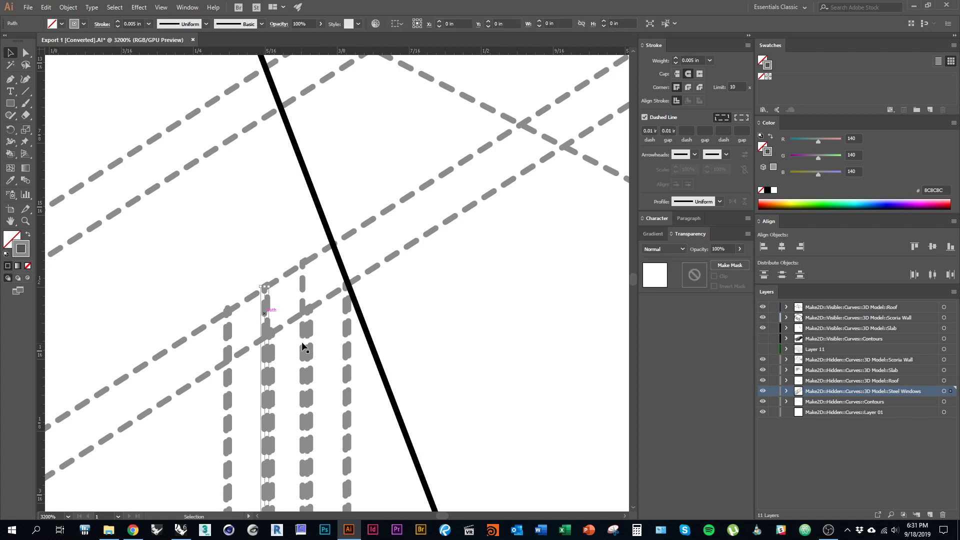
key("Delete")
left_click(346, 334)
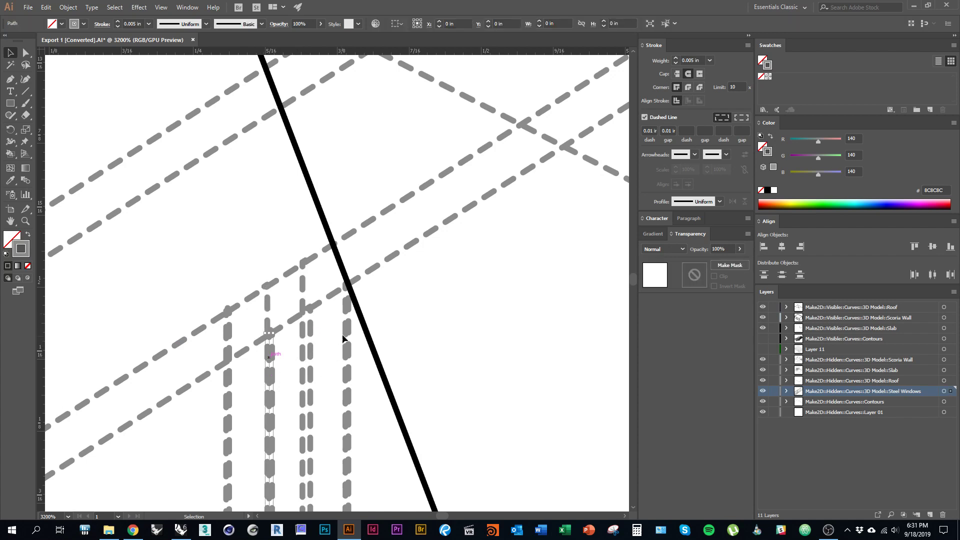
key("Delete")
left_click(225, 351)
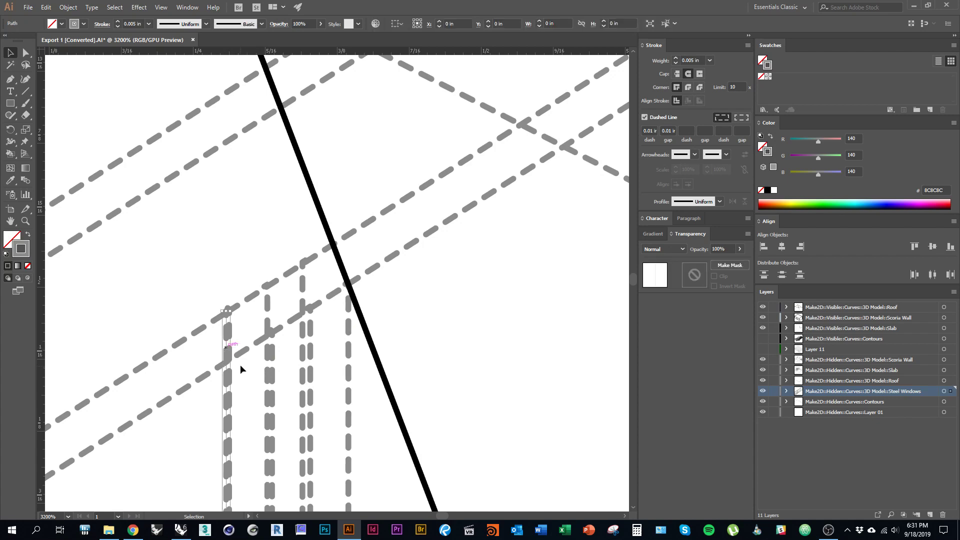
key("Delete")
Delete the duplicate dashed lines on the next window mullion to the left and on the diagonal mid-height rails crossing it.
scroll(279, 343, "down", 1)
scroll(311, 287, "down", 3)
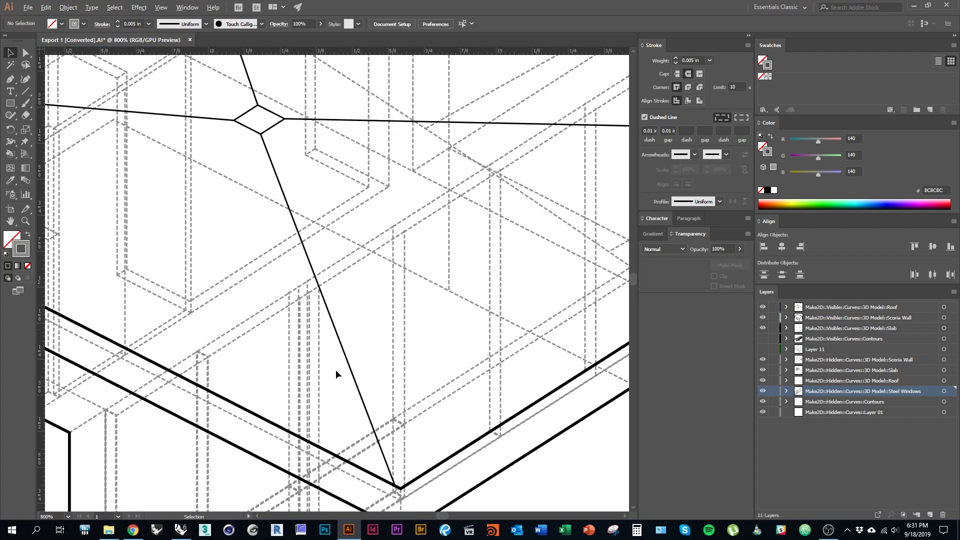
scroll(335, 370, "down", 4)
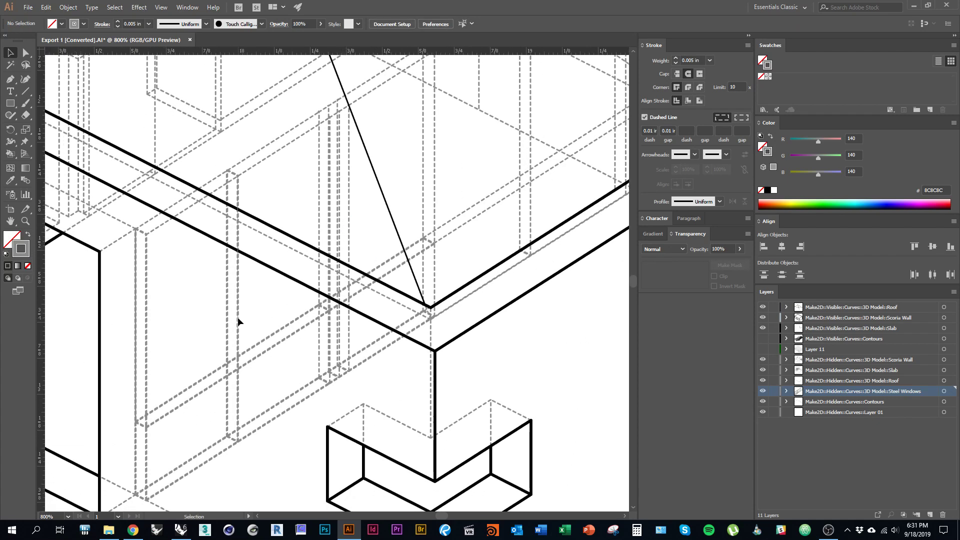
left_click(238, 317)
key("Delete")
left_click(278, 338)
key("Delete")
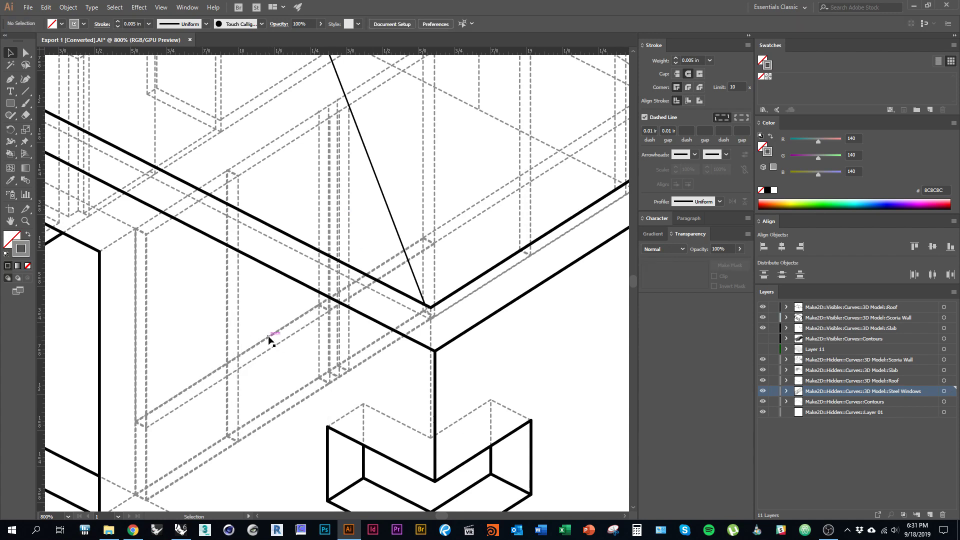
left_click(227, 326)
key("Delete")
Delete the duplicate vertical dashed lines on the leftmost window mullion beside the wall opening.
left_click(148, 341)
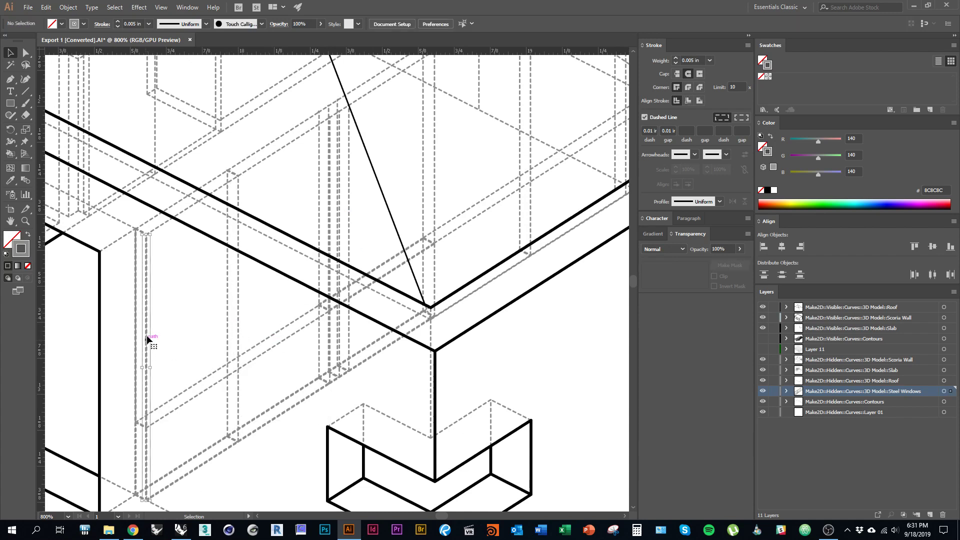
key("Delete")
left_click(136, 252)
key("Delete")
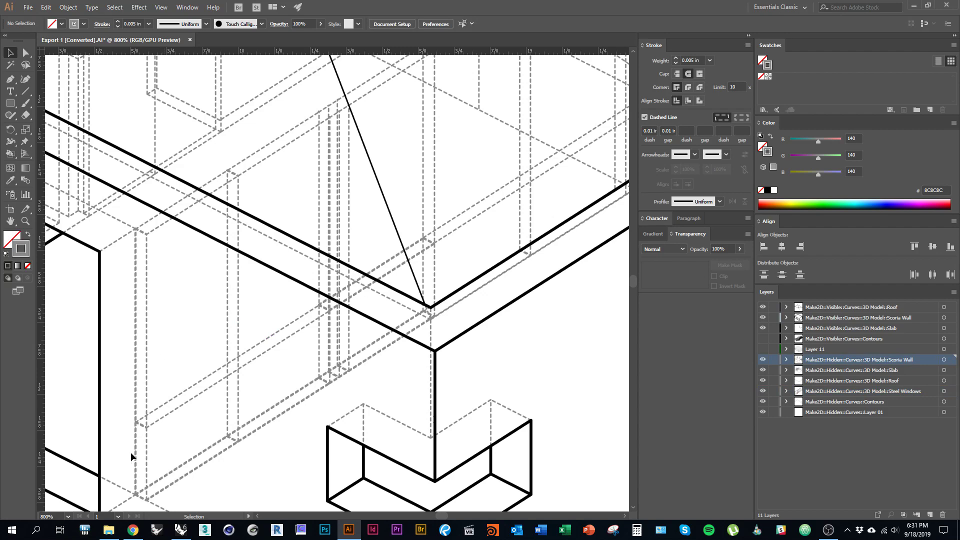
Delete the remaining doubled vertical line on the leftmost window mullion and the duplicate crosspiece where the mid-height rail meets it.
left_click(138, 411)
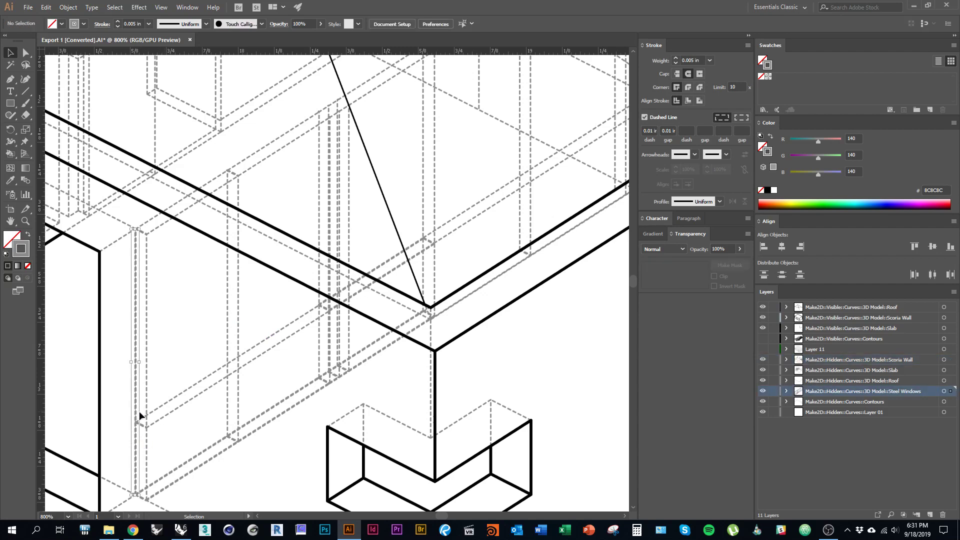
scroll(135, 433, "up", 5)
left_click(150, 339)
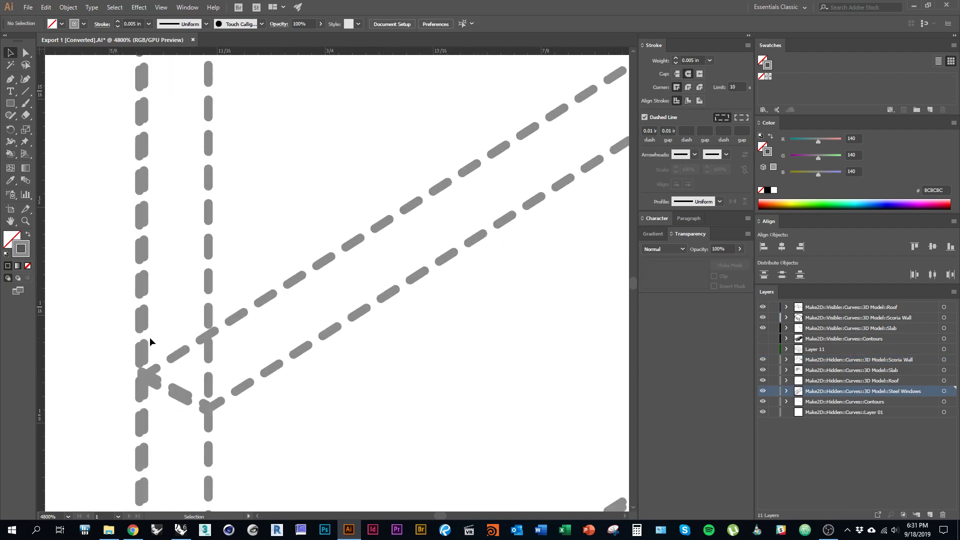
left_click(145, 341)
key("Delete")
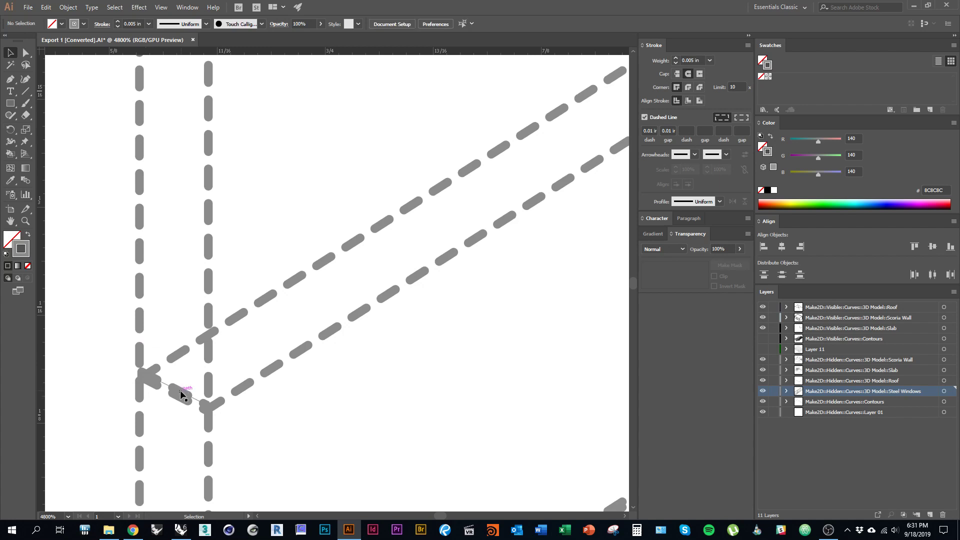
left_click(181, 388)
key("Delete")
scroll(193, 336, "down", 4)
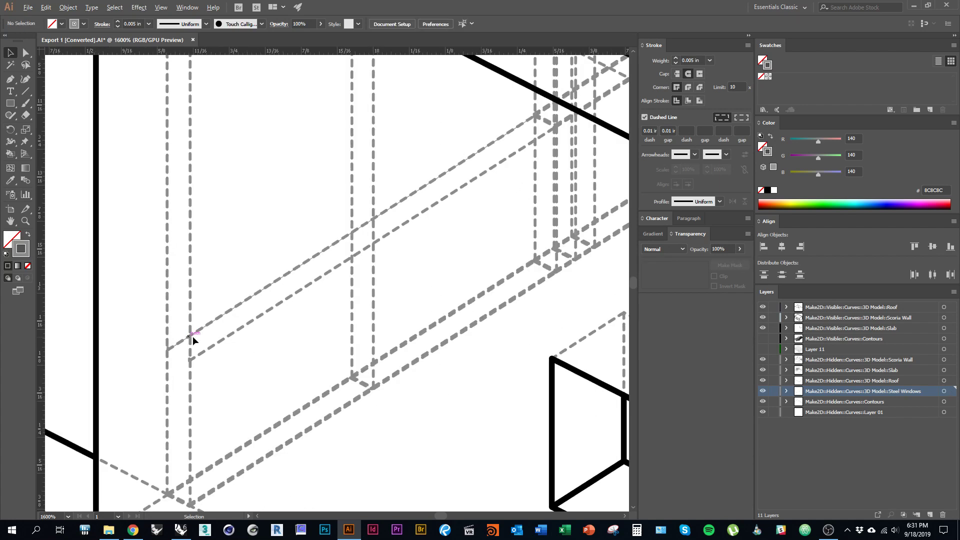
Delete the duplicate diagonal dashed lines of the bottom window rail and the short crosspiece at the base of the second mullion.
scroll(323, 388, "up", 4)
left_click(284, 381)
key("Delete")
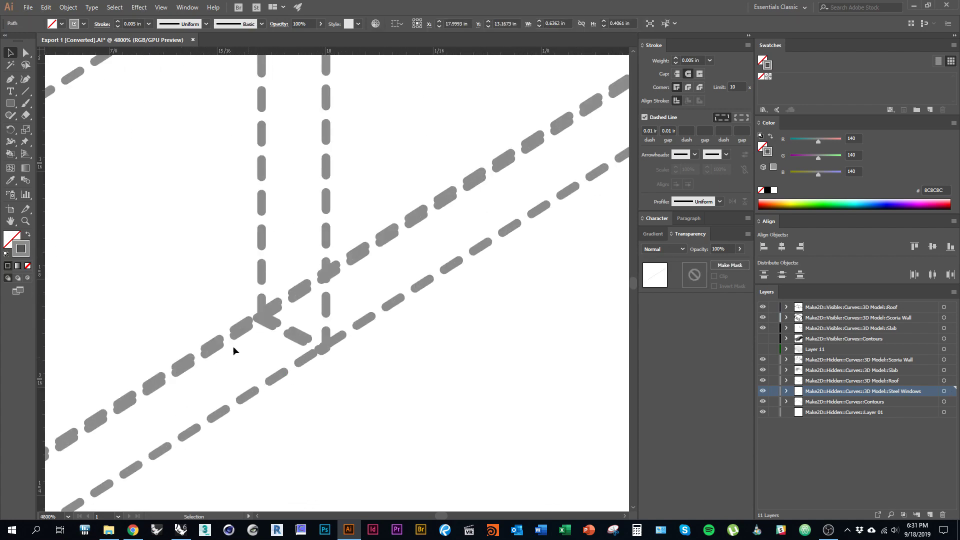
left_click(226, 335)
key("Delete")
left_click(287, 338)
scroll(256, 351, "down", 4)
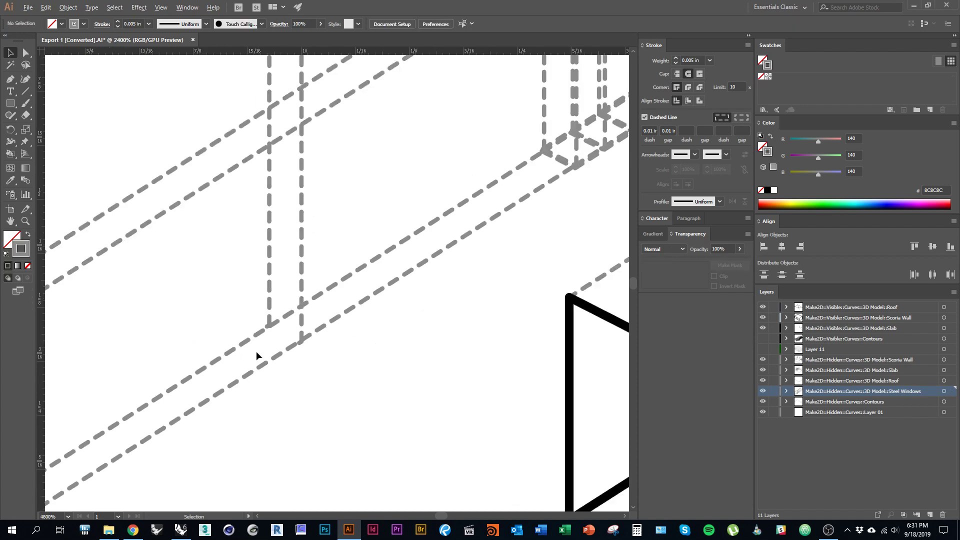
Delete the short duplicate crosspieces at the bases of the first two closely spaced window mullions.
scroll(398, 267, "up", 4)
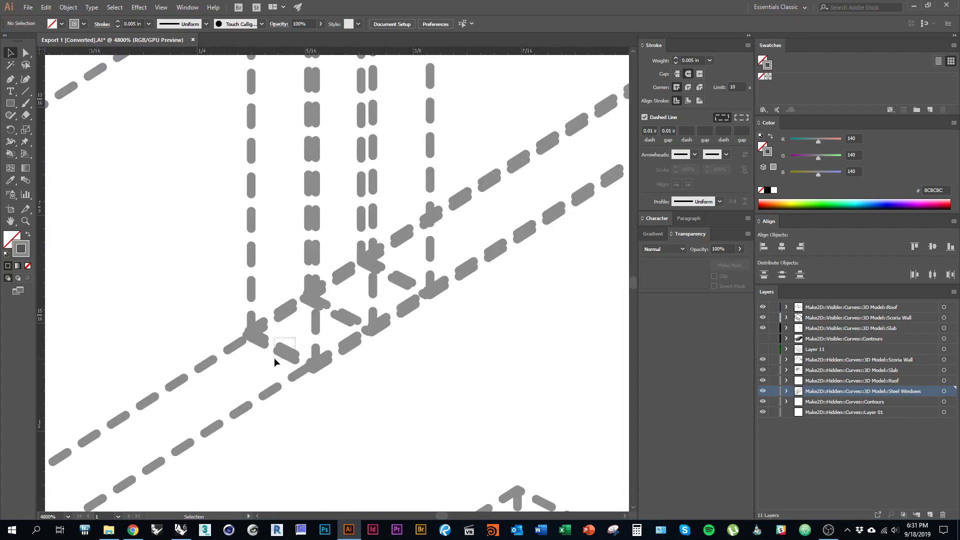
left_click(276, 356)
key("Delete")
left_click(337, 313)
key("Delete")
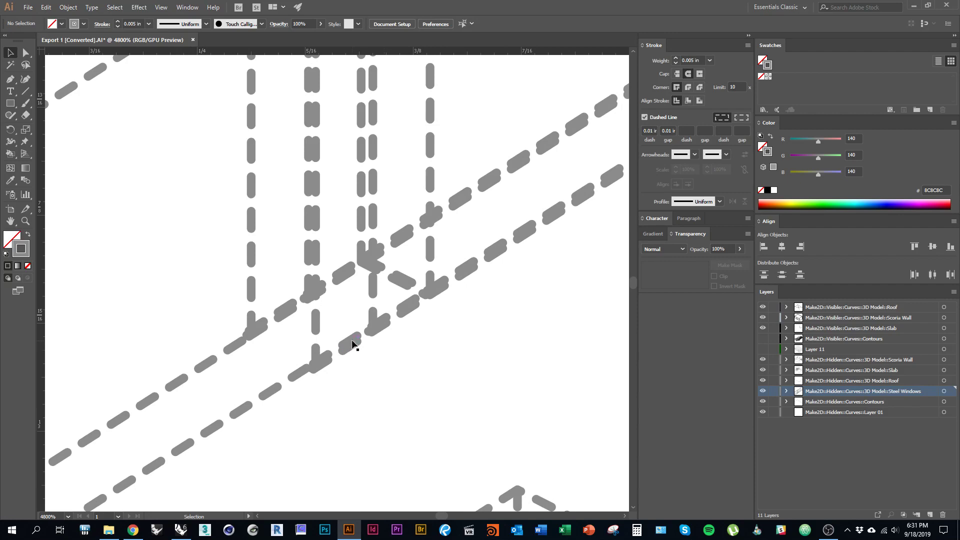
Delete the doubled diagonal bottom-rail lines and the last crosspiece beneath the closely spaced window mullions.
left_click(350, 346)
key("Delete")
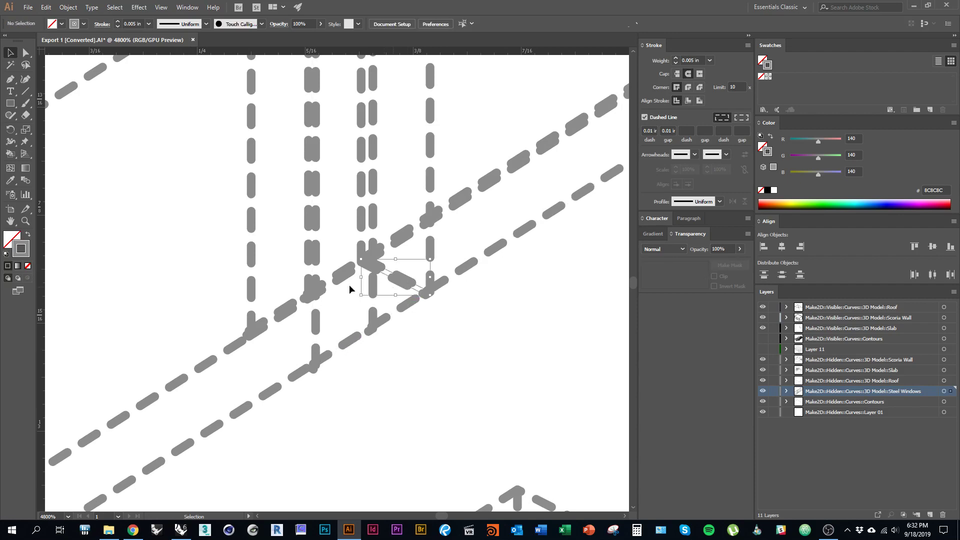
key("Delete")
left_click(341, 279)
key("Delete")
scroll(329, 361, "down", 4)
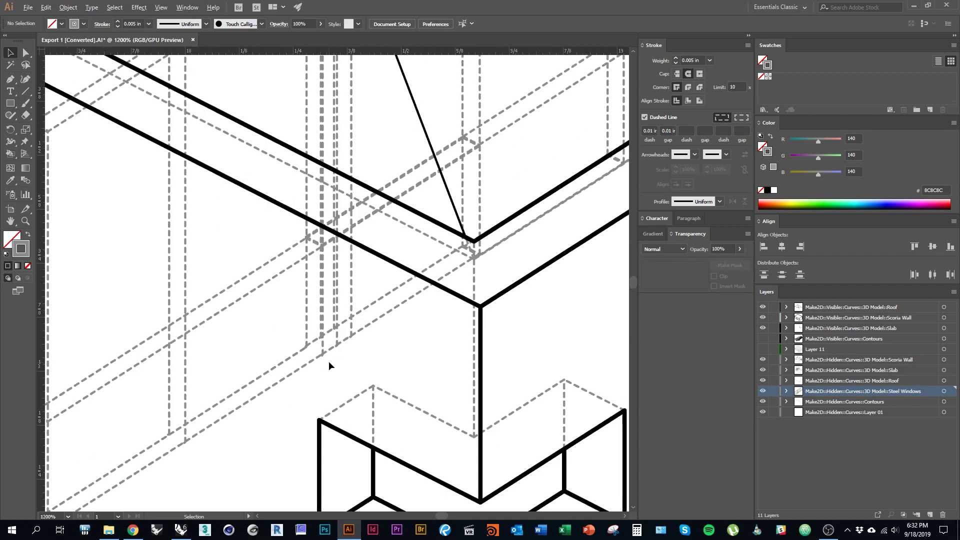
Delete the short duplicate crosspiece where the mid-height rail meets the closely spaced mullions.
scroll(329, 361, "down", 2)
scroll(344, 241, "down", 2)
scroll(317, 195, "up", 4)
scroll(299, 216, "down", 2)
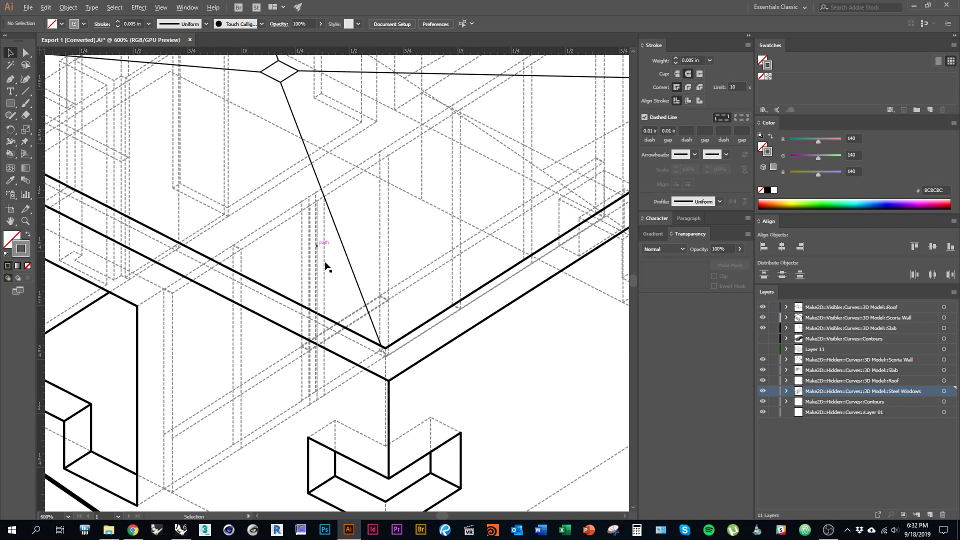
scroll(316, 344, "up", 4)
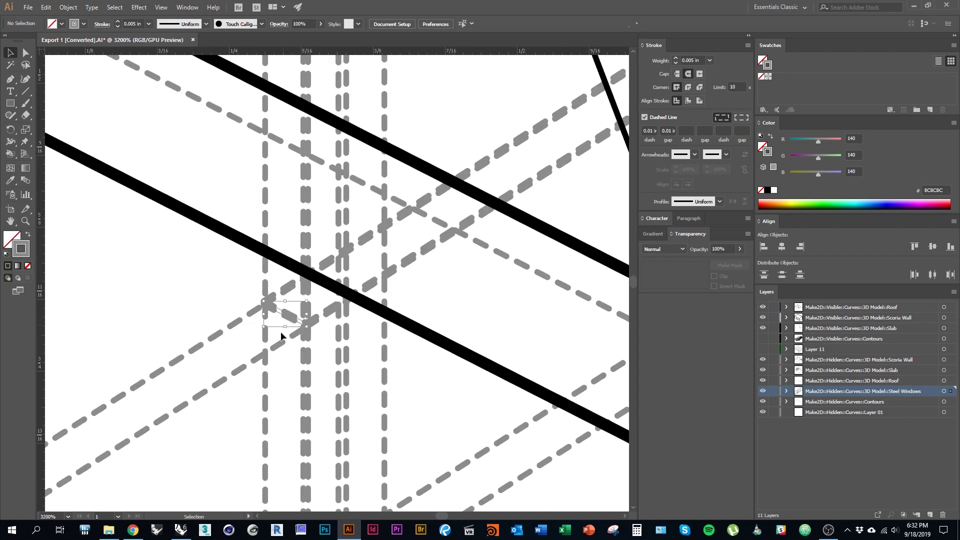
key("Delete")
left_click_drag(459, 223, 146, 433)
left_click_drag(397, 245, 382, 263)
key("Delete")
Delete the unneeded dashed hidden lines around the low blocks beside the notch in the right-hand wall.
scroll(318, 285, "down", 4)
left_click_drag(490, 280, 207, 388)
left_click_drag(384, 268, 260, 285)
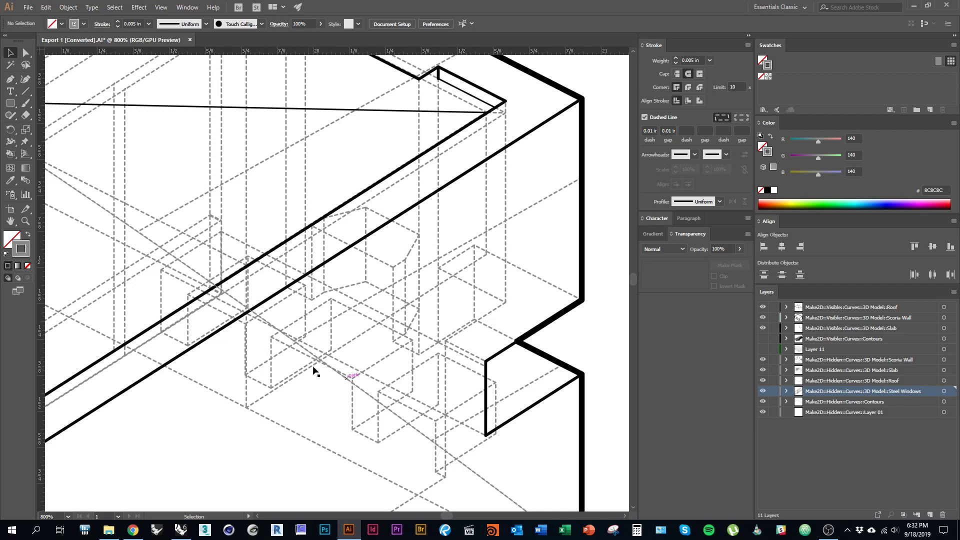
left_click(317, 351)
scroll(456, 384, "down", 1)
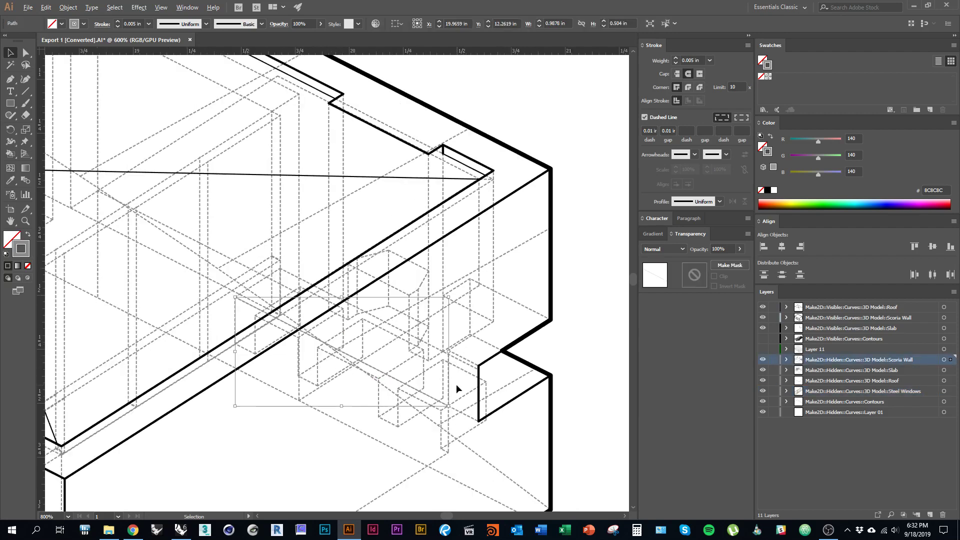
left_click(459, 416)
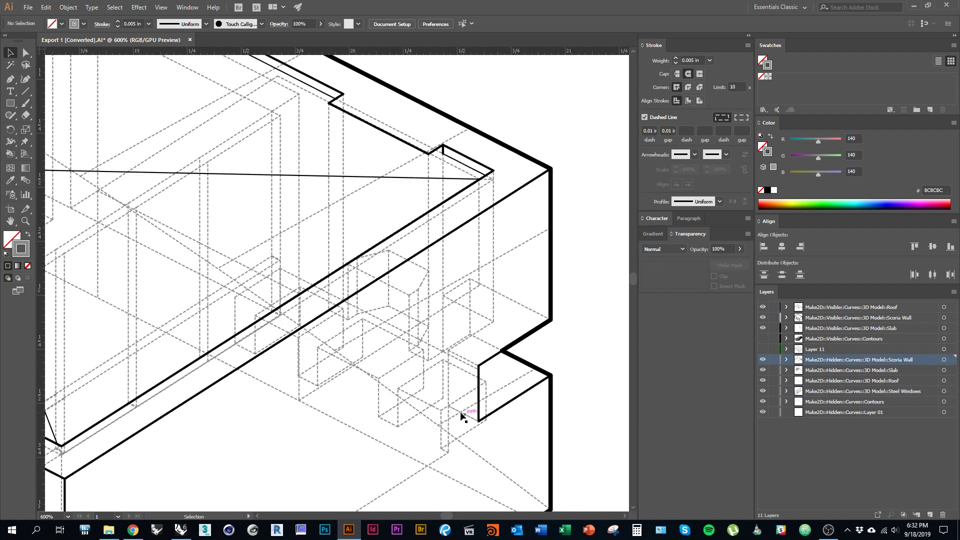
left_click(470, 415)
key("Delete")
left_click(449, 390)
key("Delete")
Delete the vertical dashed lines below the roof's right corner and the diagonal slab line running toward the wall notch.
left_click(480, 262)
key("Delete")
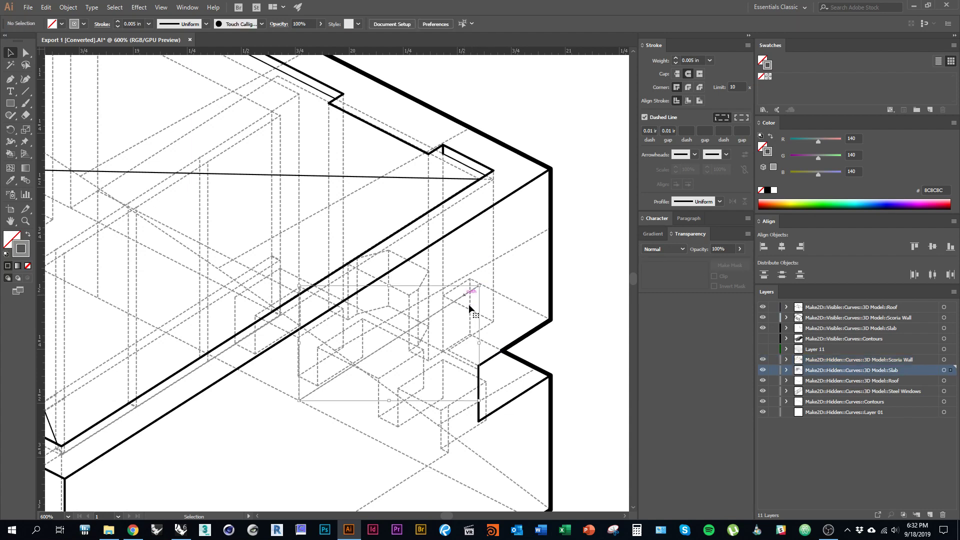
left_click(474, 300)
key("Delete")
left_click_drag(479, 235, 474, 258)
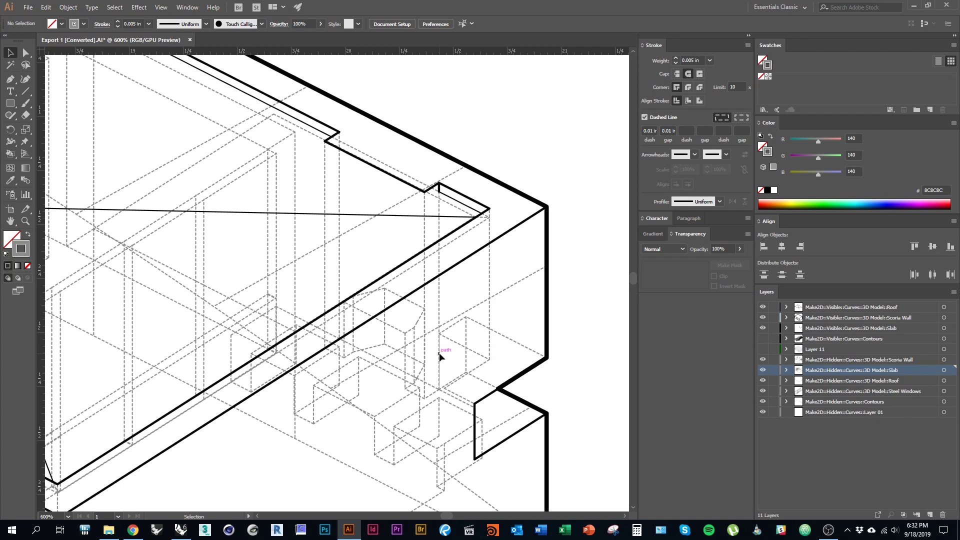
left_click(439, 354)
key("Delete")
Delete the two overlapping vertical dashed lines between the closely spaced window mullions.
left_click_drag(410, 432, 671, 114)
left_click_drag(430, 303, 480, 431)
left_click_drag(396, 355, 435, 388)
scroll(303, 382, "down", 3)
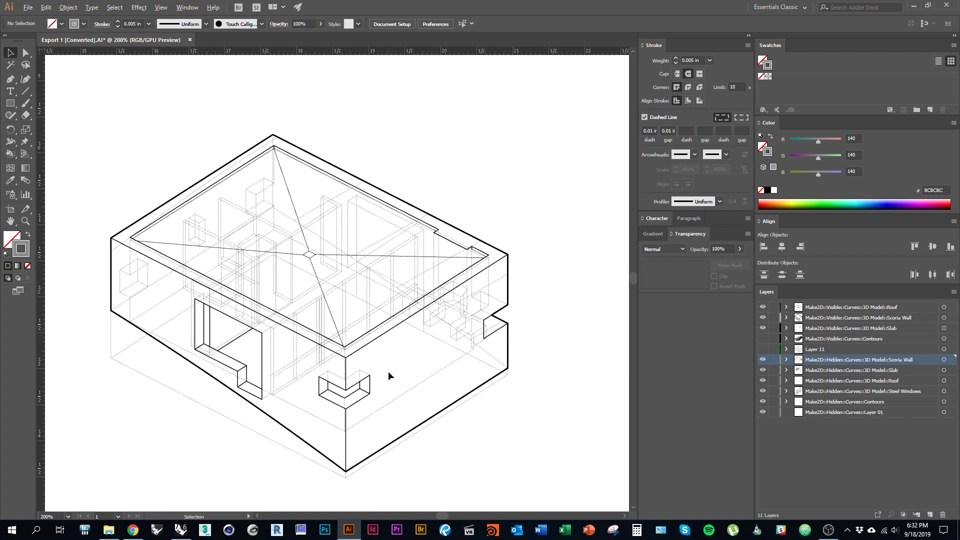
scroll(385, 372, "up", 1)
scroll(306, 300, "up", 4)
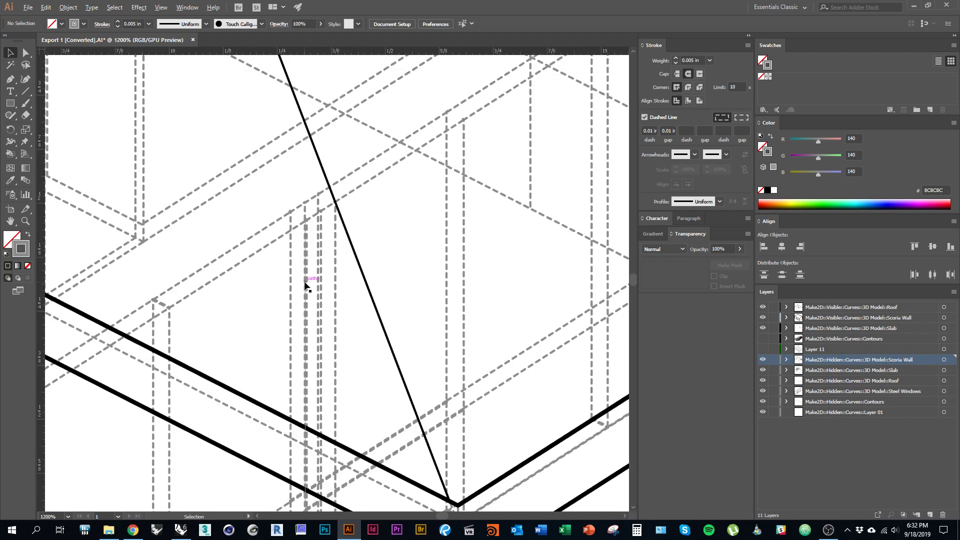
left_click(307, 271)
key("Delete")
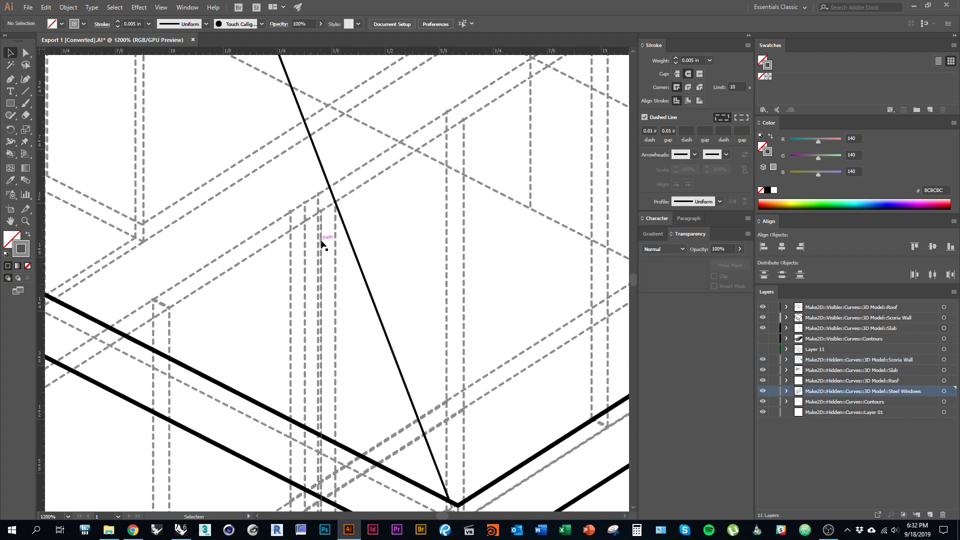
left_click(322, 241)
key("Delete")
scroll(323, 318, "down", 3)
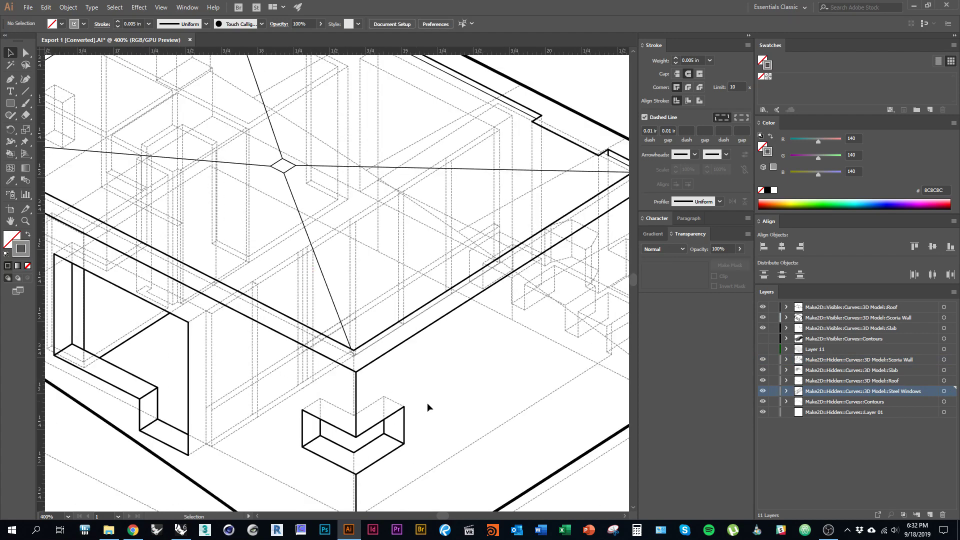
Delete the extra vertical slab line overlapping the interior wall edge behind the large front opening.
scroll(285, 381, "down", 2)
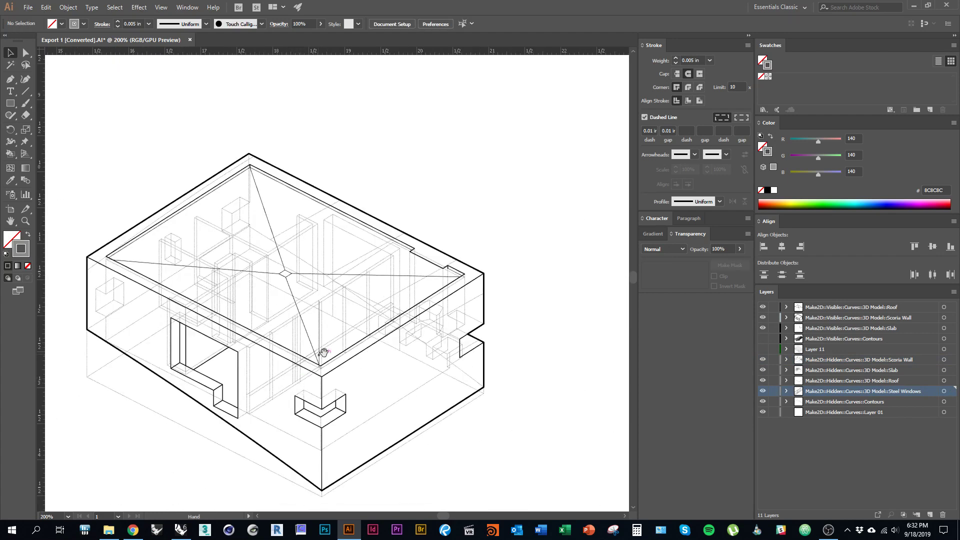
scroll(292, 326, "up", 1)
left_click_drag(254, 296, 328, 314)
scroll(327, 315, "up", 1)
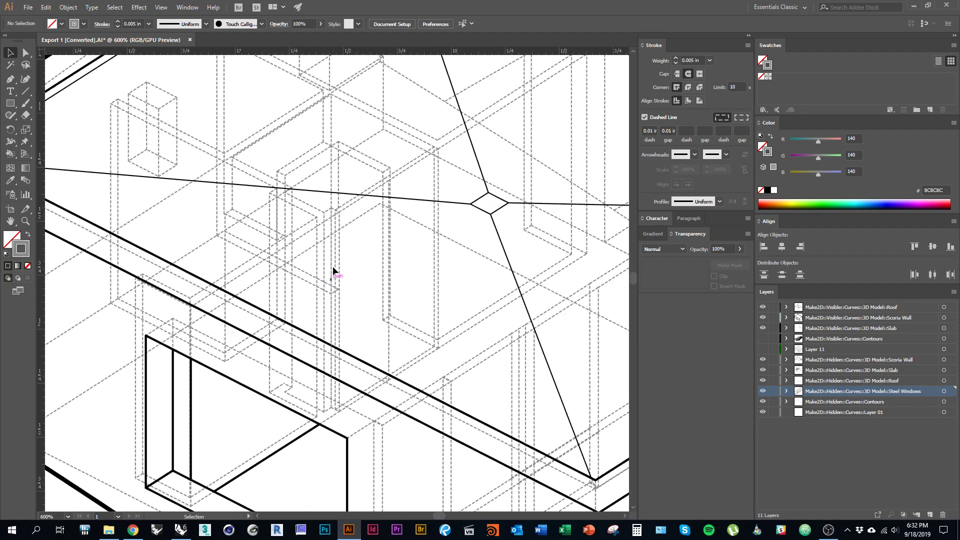
left_click(335, 264)
key("Delete")
scroll(374, 344, "up", 1)
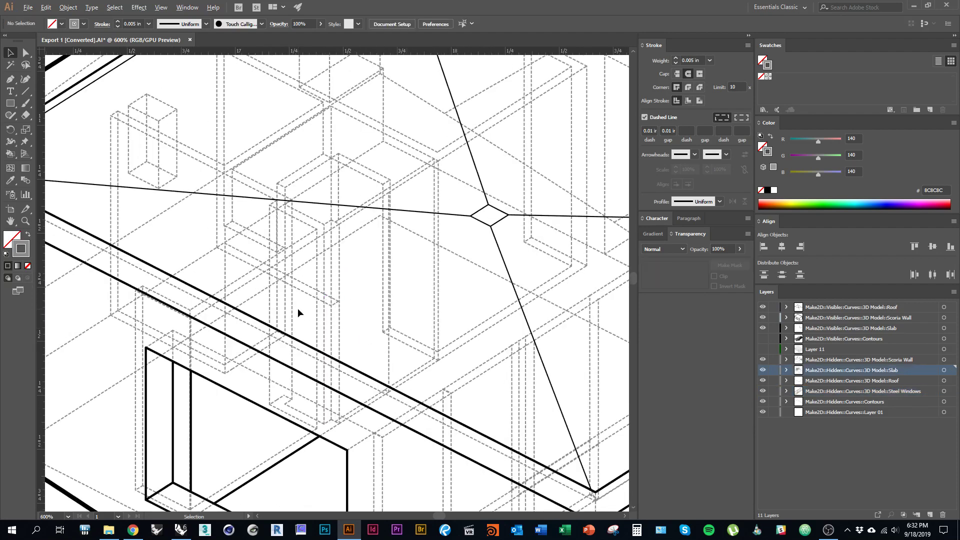
Delete the long vertical slab line overlapping the edge of the tall interior partition near the roof's centre.
scroll(299, 308, "down", 2)
scroll(359, 274, "up", 2)
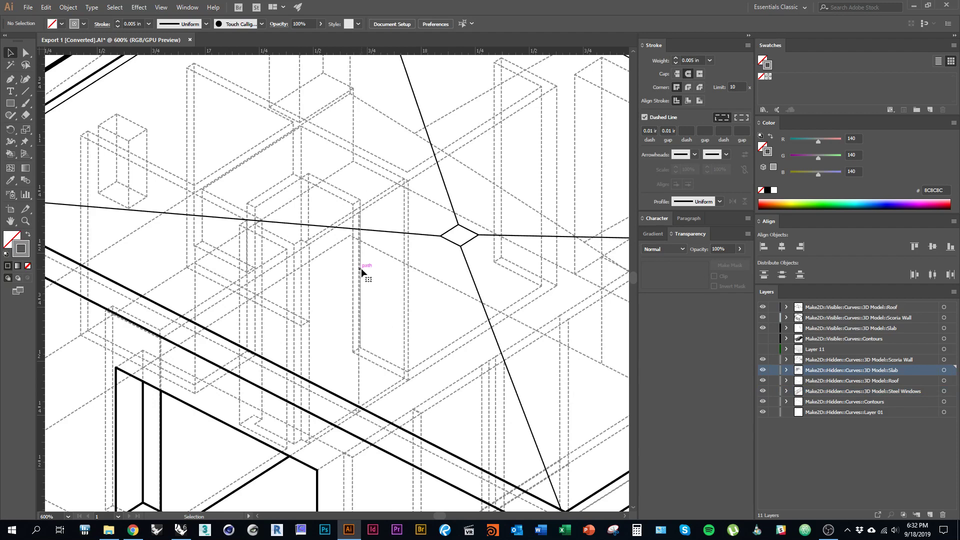
left_click(361, 268)
key("Delete")
left_click(360, 237)
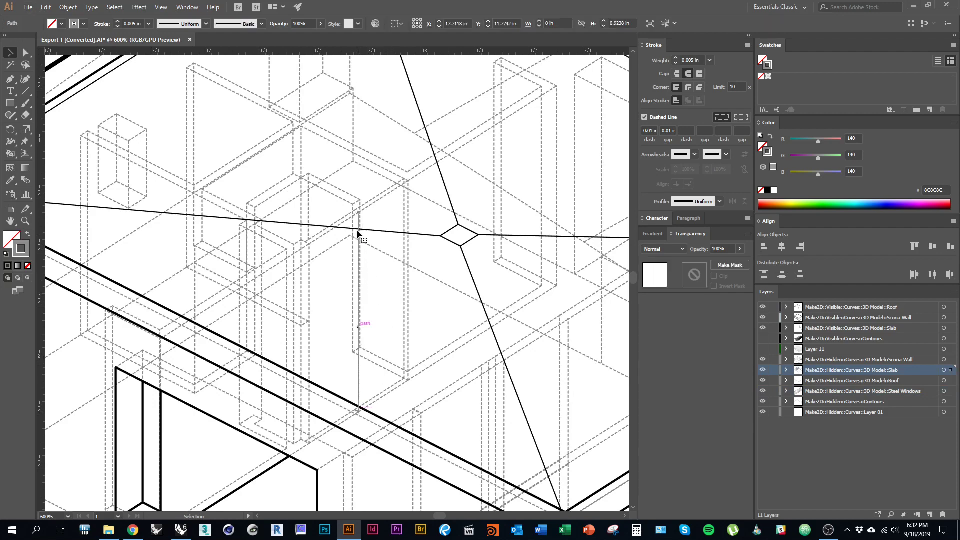
scroll(360, 236, "up", 1)
left_click_drag(360, 214, 361, 400)
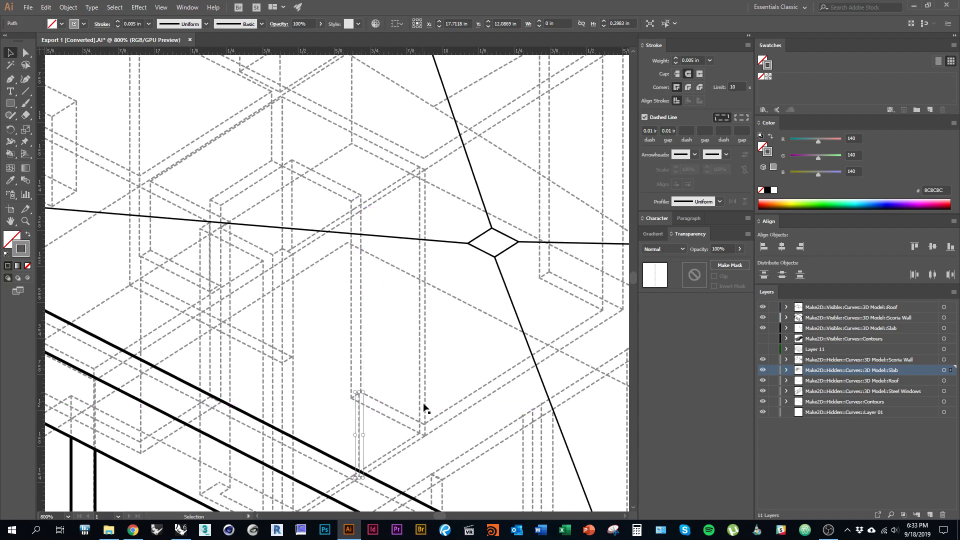
left_click(328, 390)
Show Layer 11 and the visible Contours layer again, and select the building's Live Paint shading.
scroll(306, 373, "down", 2)
scroll(306, 372, "down", 2)
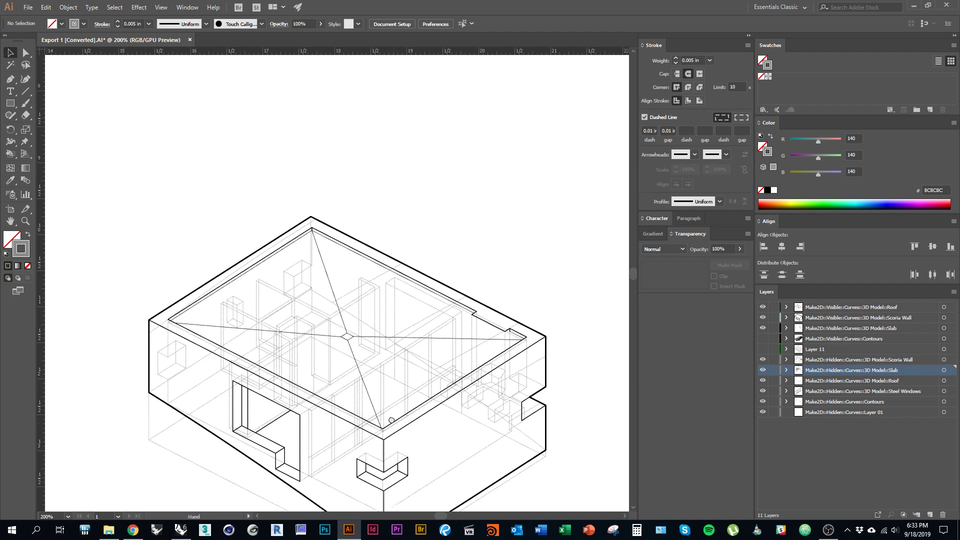
mouse_move(387, 387)
left_mouse_down()
mouse_move(372, 388)
mouse_move(382, 394)
left_mouse_up()
left_click_drag(352, 363, 368, 356)
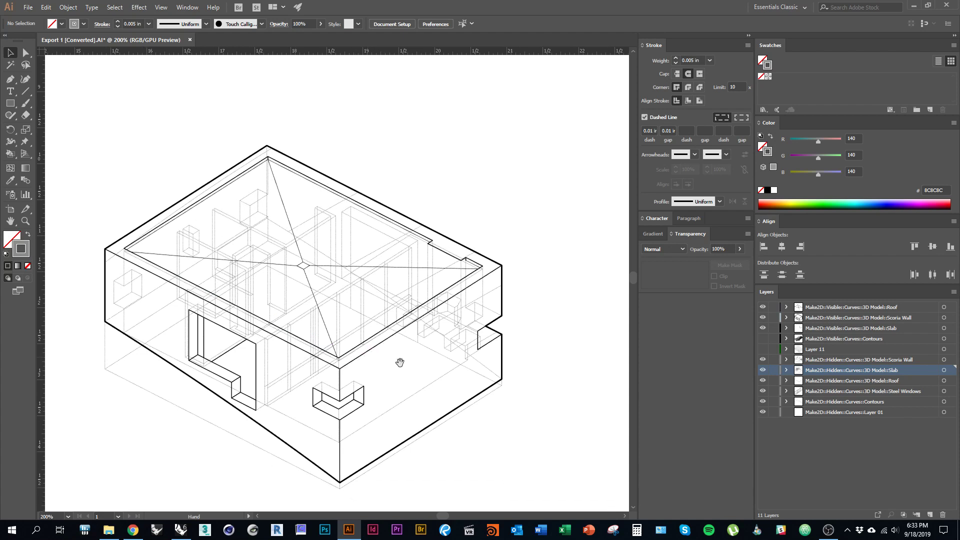
left_click(764, 349)
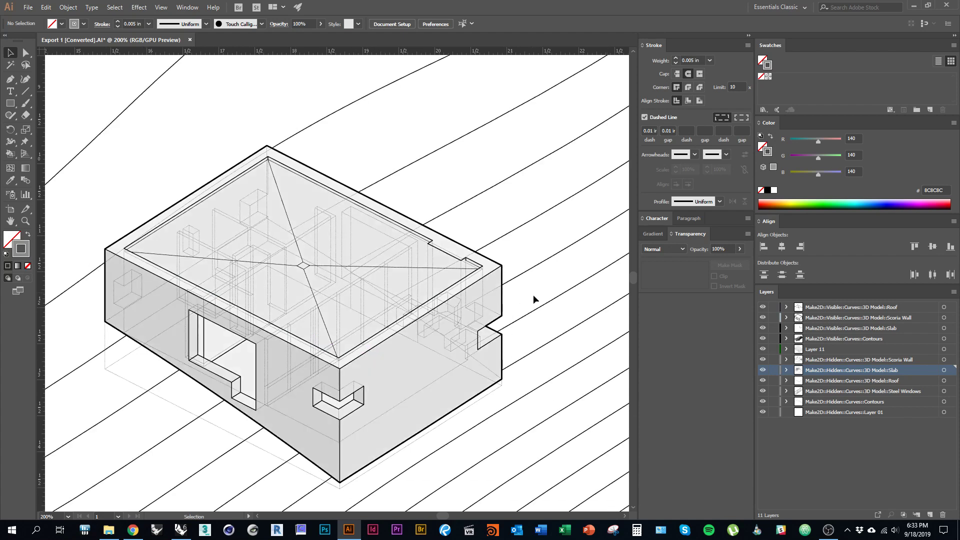
left_click(386, 392)
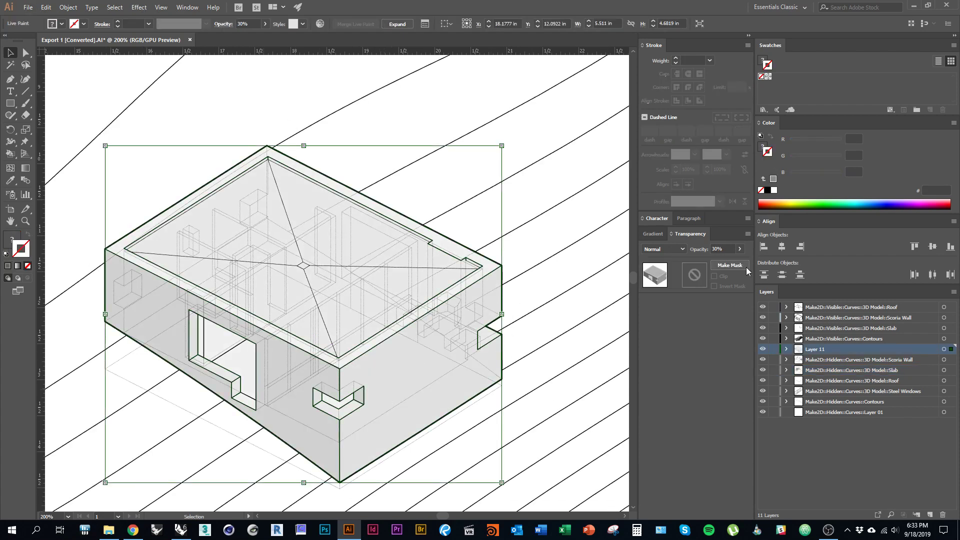
Try to apply a black stroke to all the Make2D hidden-curve layers by highlighting the layers from Scoria Wall to Layer 01.
left_click(918, 360)
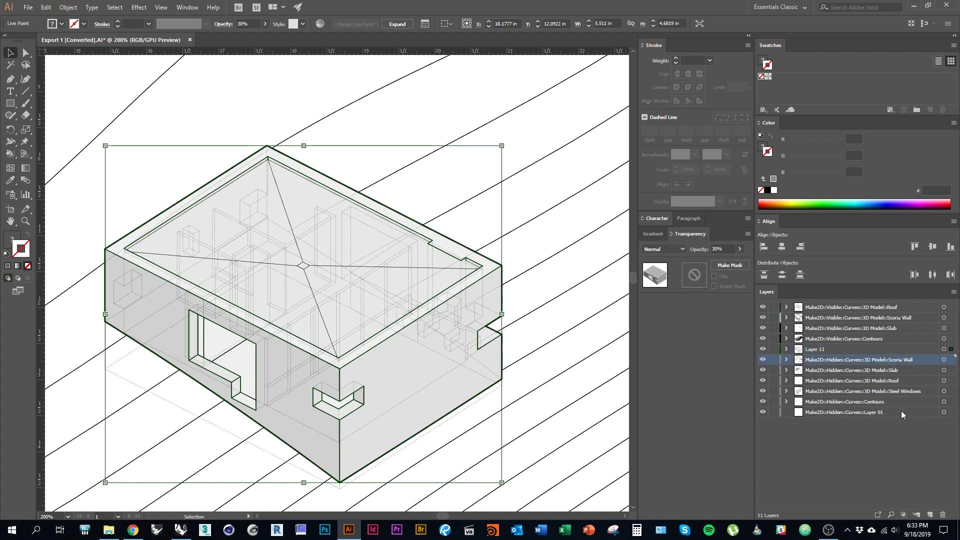
left_click(903, 415, "shift")
left_click(533, 86)
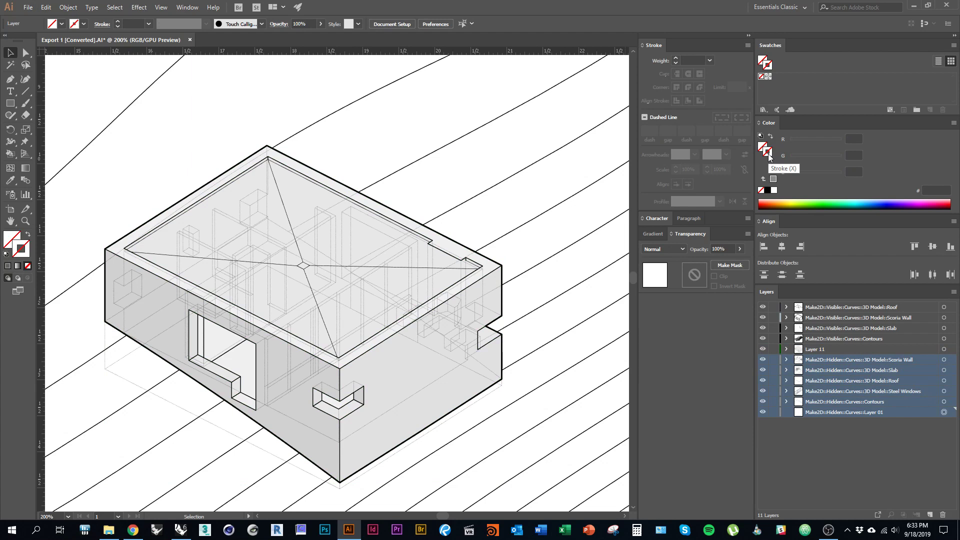
left_click(768, 190)
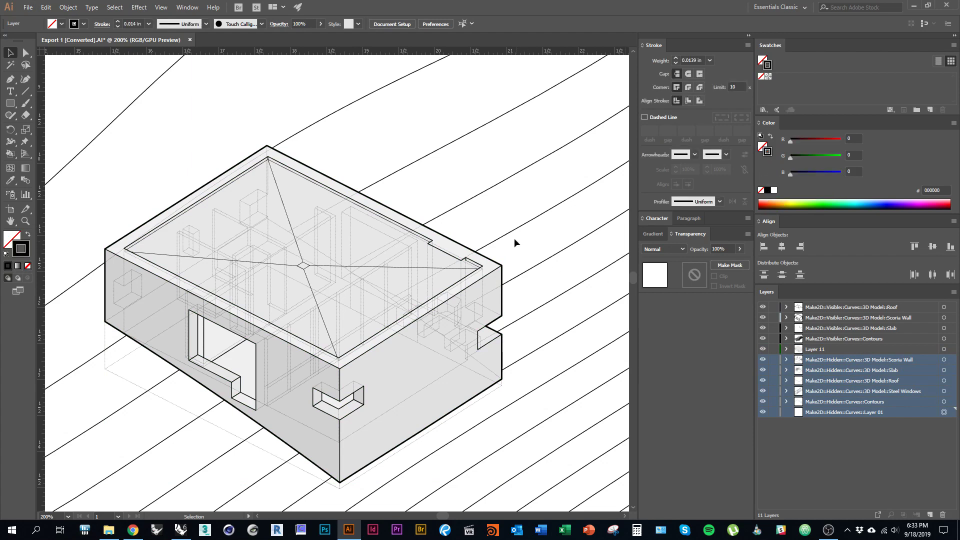
left_click(503, 231)
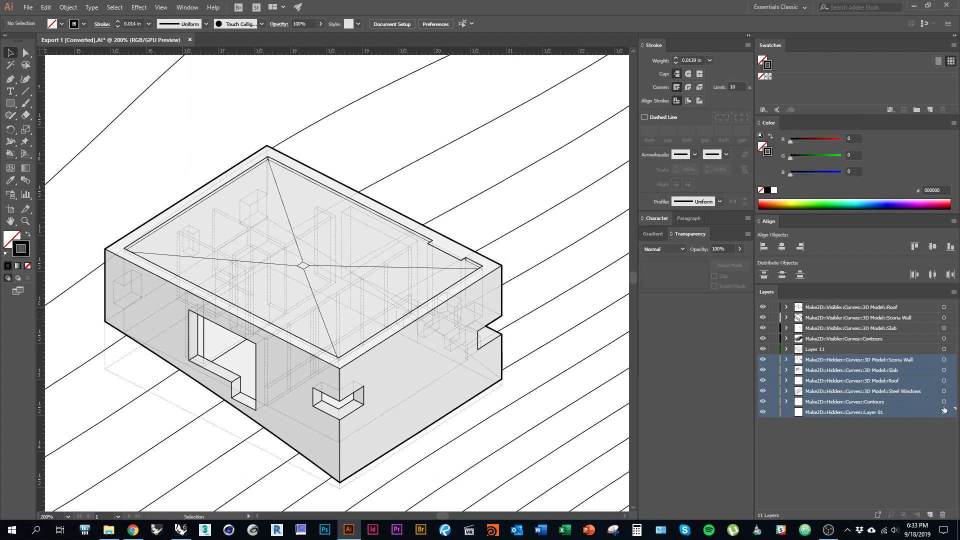
Target the artwork on all six Make2D hidden-curve layers and set its stroke colour to black.
left_click(943, 412)
left_click(944, 402, "shift")
left_click(944, 392, "shift")
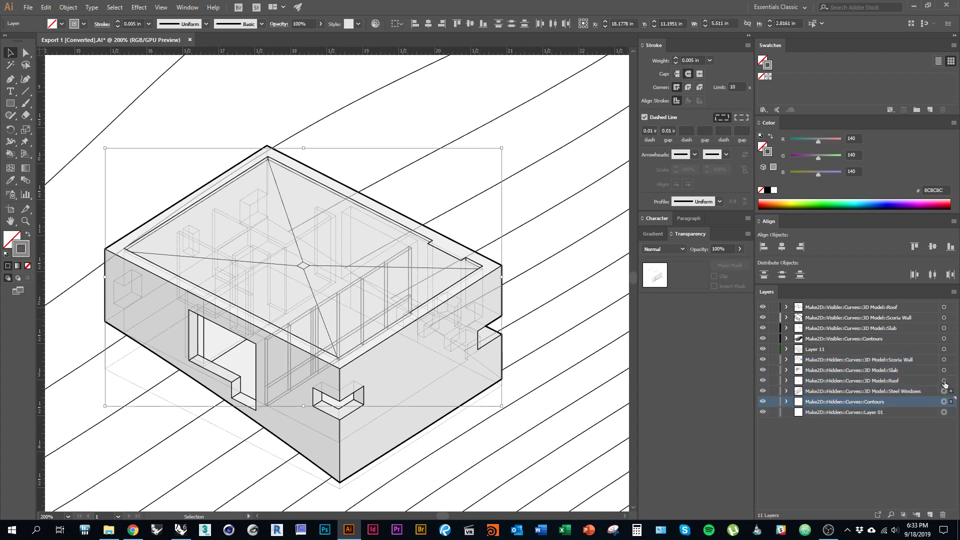
left_click(944, 381, "shift")
left_click(944, 371, "shift")
left_click(944, 360, "shift")
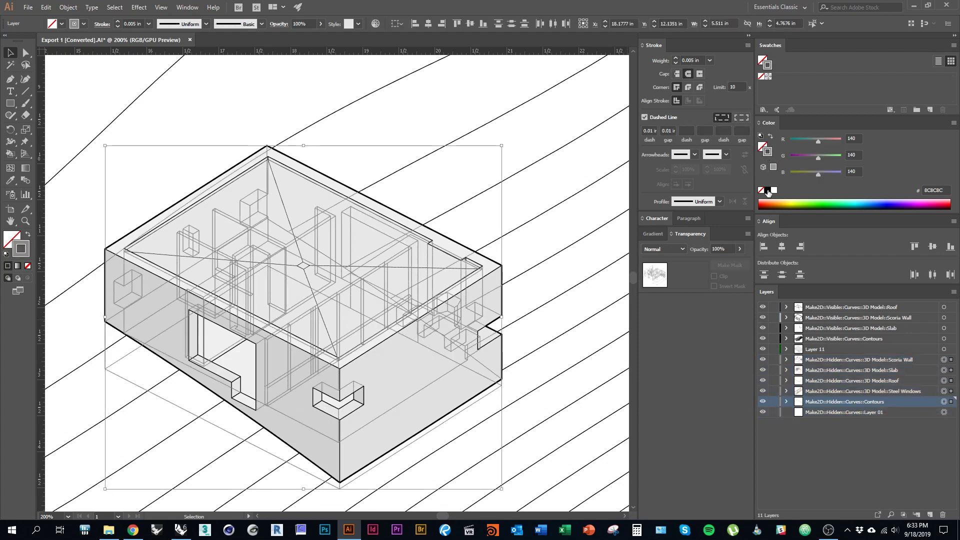
left_click(530, 192)
Undo the black stroke on the hidden lines to compare the drawing, and restore the black stroke with the lines selected.
key("alt")
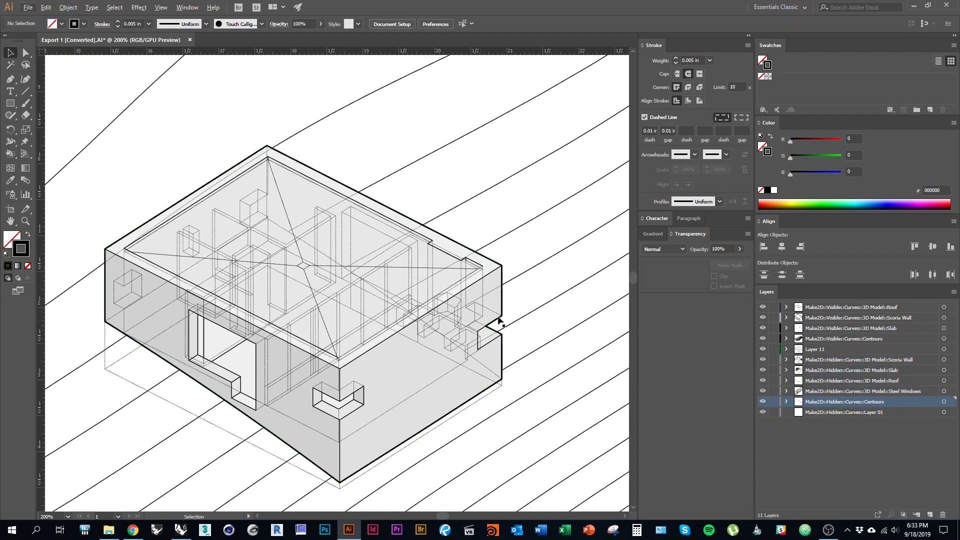
key("ctrl+z")
left_click(508, 218)
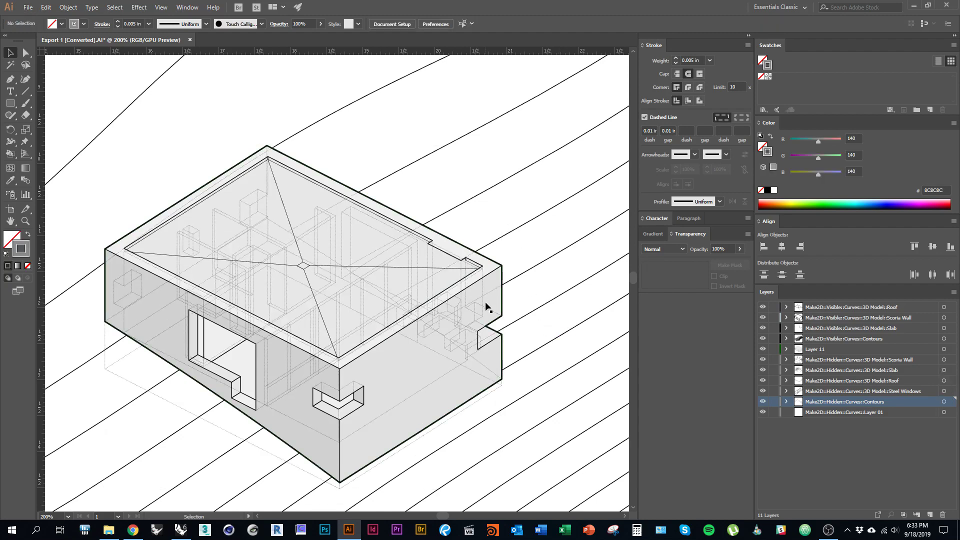
left_click_drag(438, 380, 461, 371)
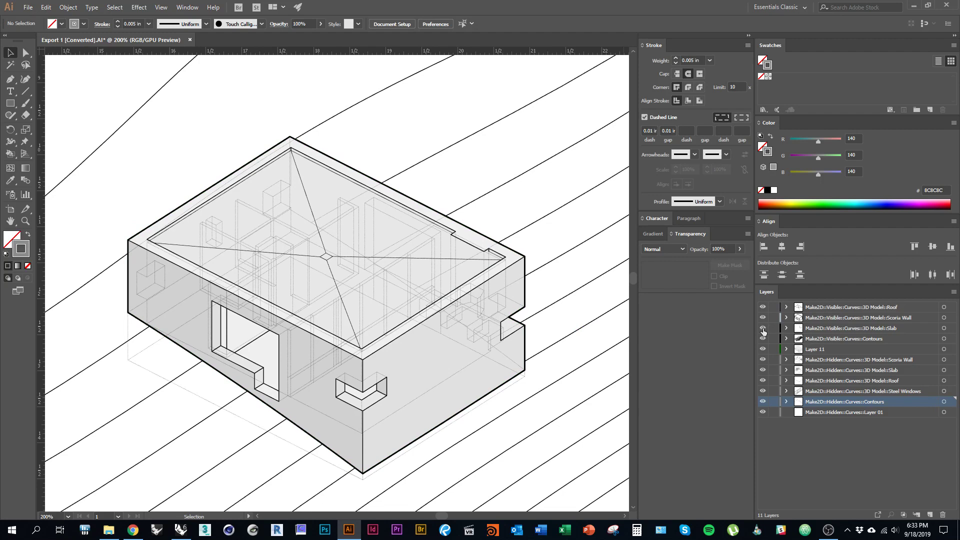
key("ctrl+z")
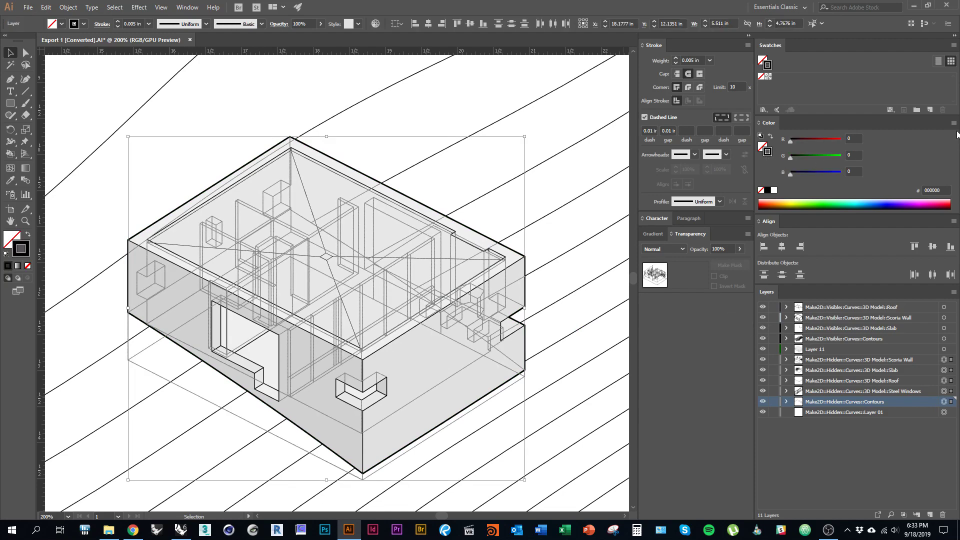
Switch the colour mode to grayscale and set the selected hidden lines' stroke to 60% K.
left_click(954, 122)
left_click(873, 140)
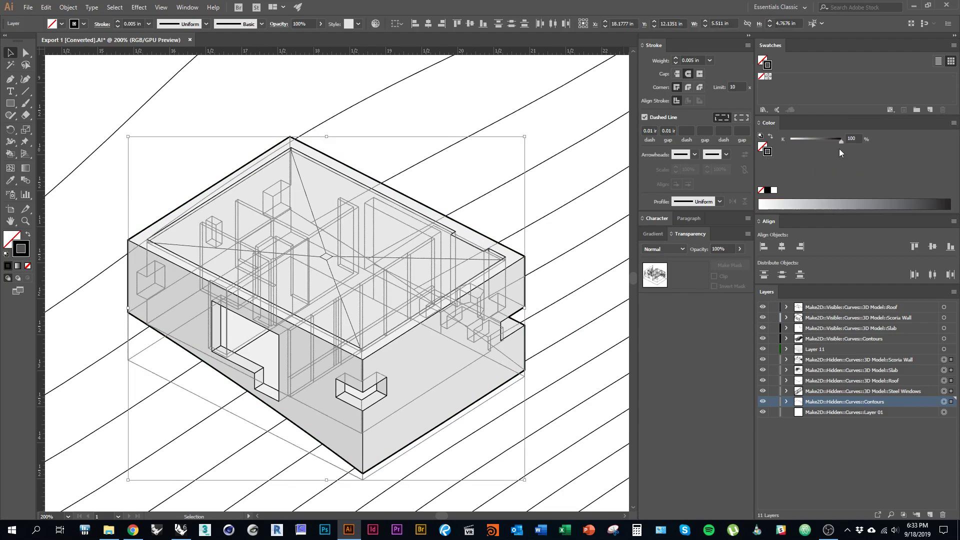
left_click(854, 139)
type("60")
key("Return")
left_click(520, 214)
Examine the recoloured dashed hidden lines up close and the whole building against the site contours.
scroll(320, 296, "up", 1)
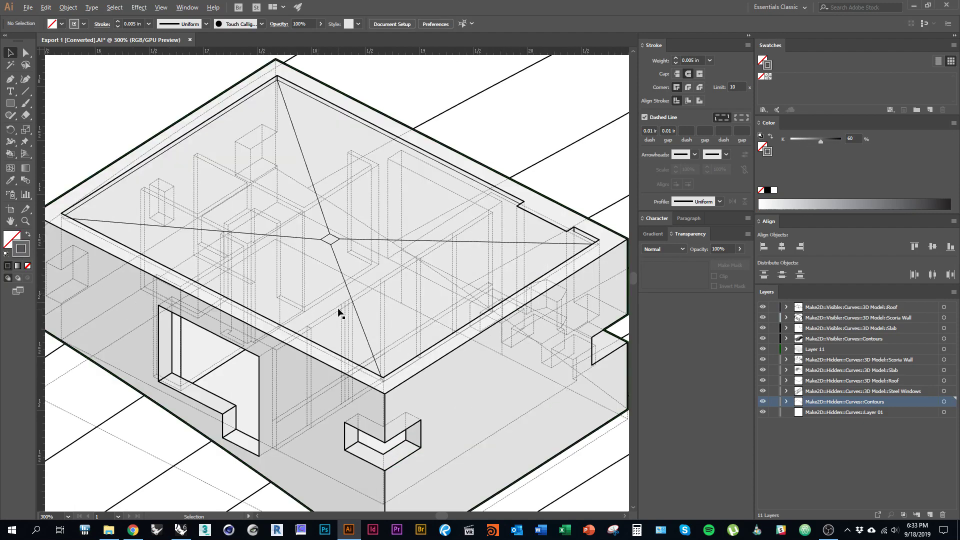
scroll(339, 313, "down", 5)
scroll(340, 402, "up", 4)
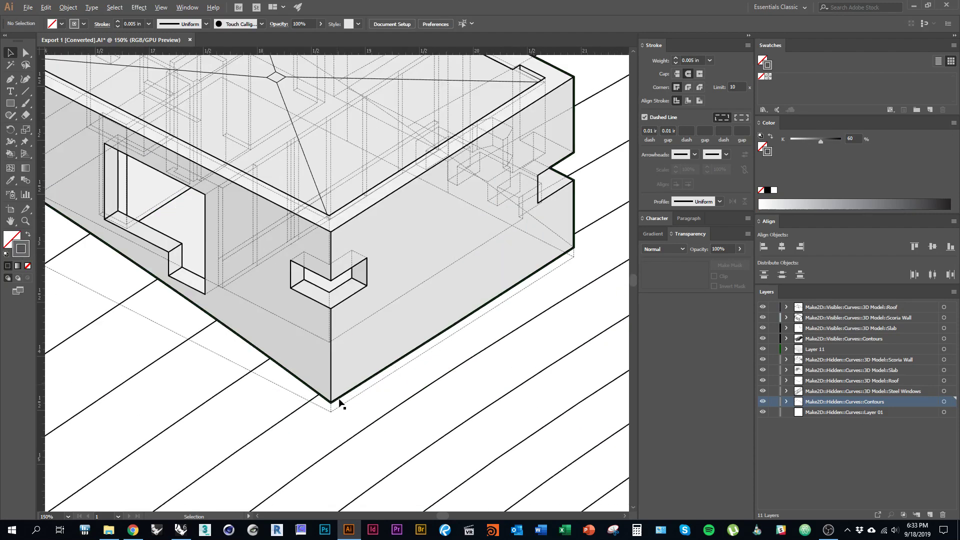
scroll(339, 402, "down", 3)
left_click_drag(353, 398, 418, 349)
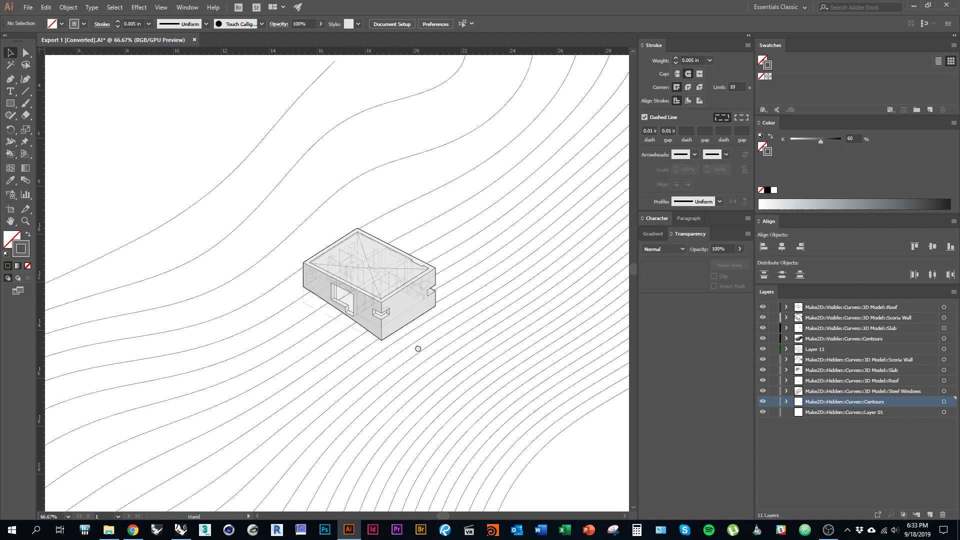
scroll(350, 338, "down", 3)
scroll(345, 336, "up", 4)
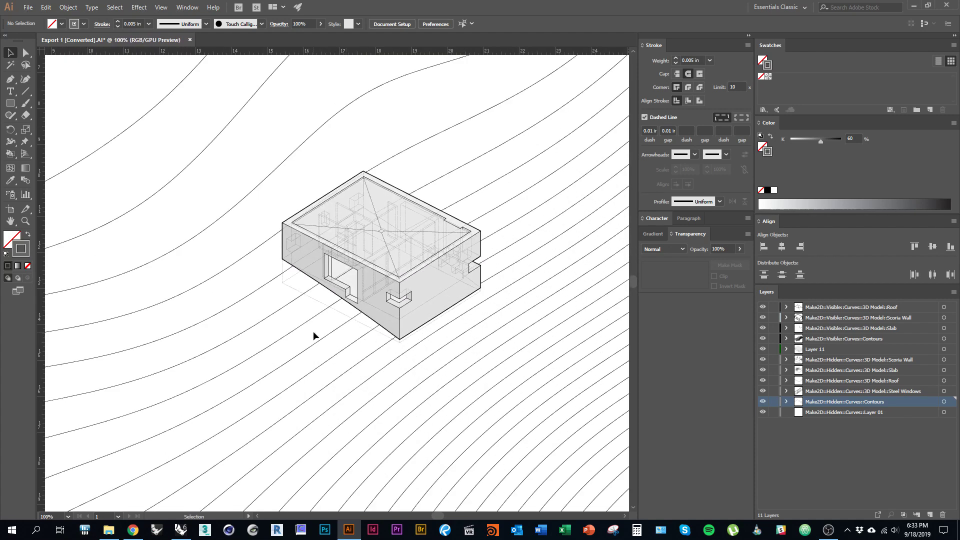
Switch to Chrome and run a Google image search for "casa caldera" in a new tab.
key("alt+Tab")
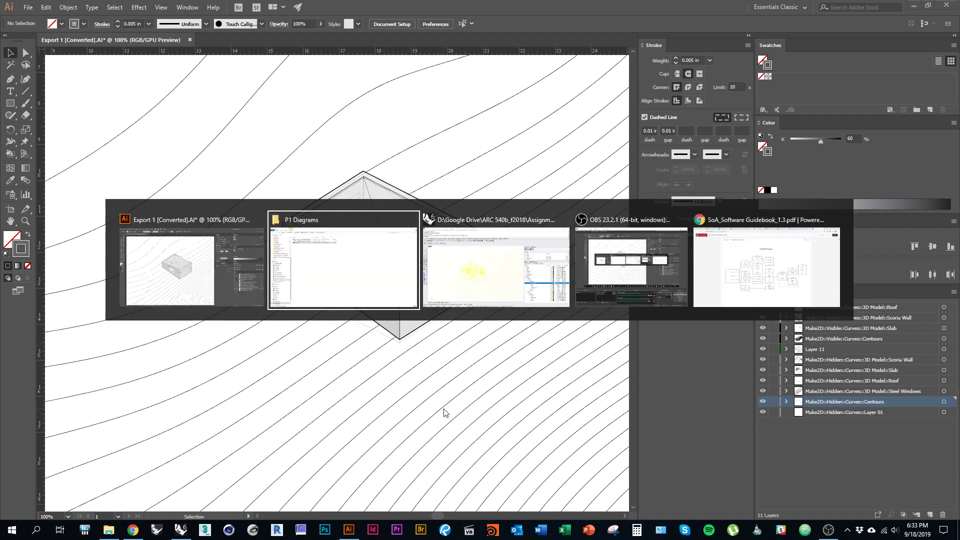
left_click(754, 285)
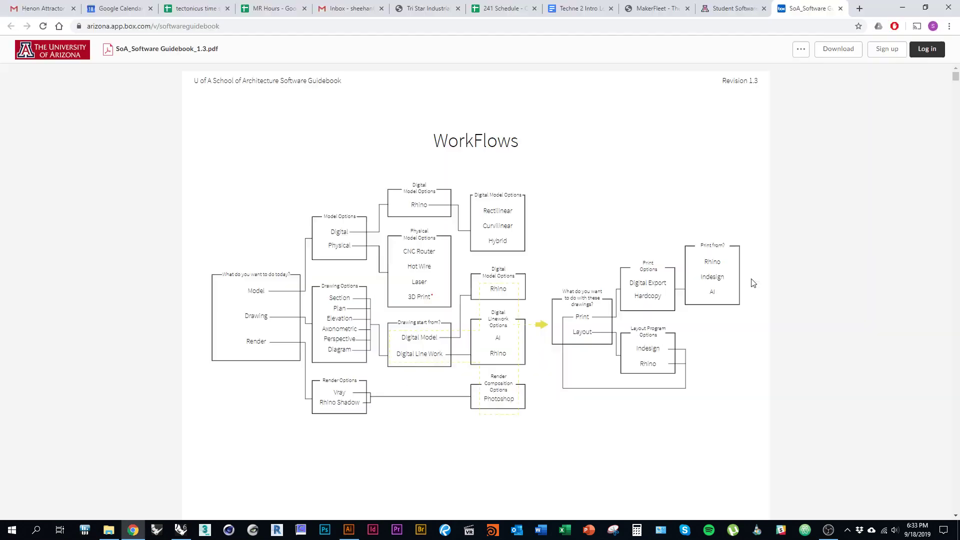
left_click(860, 8)
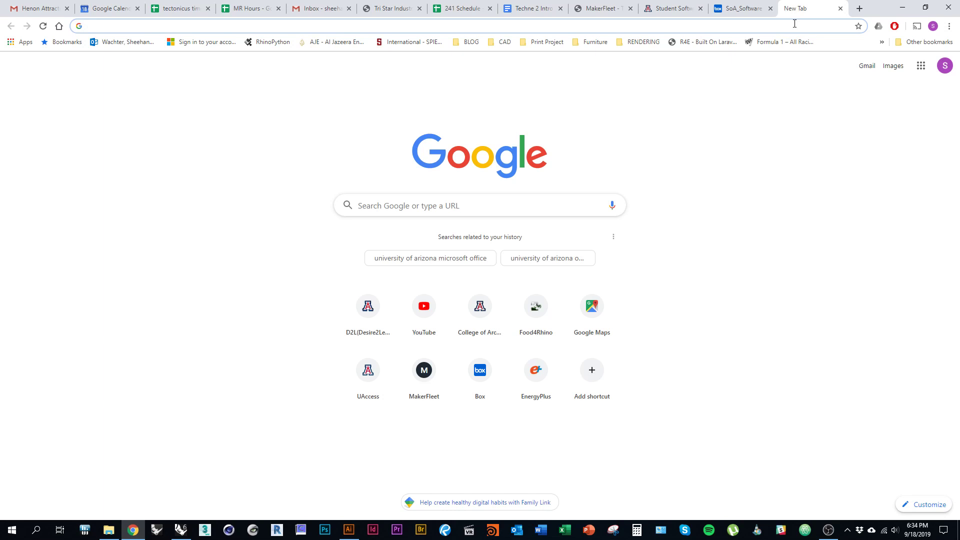
type("casa cal")
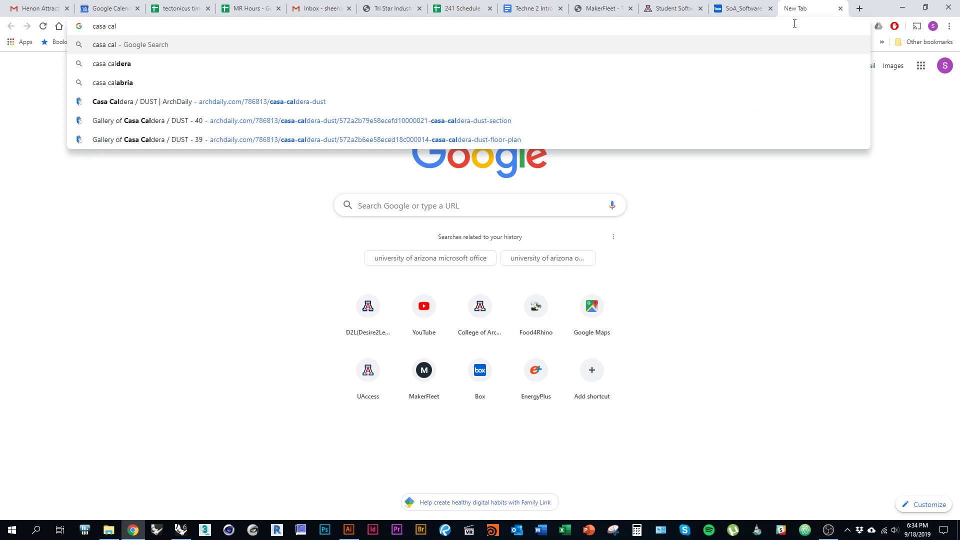
type("dera")
key("Return")
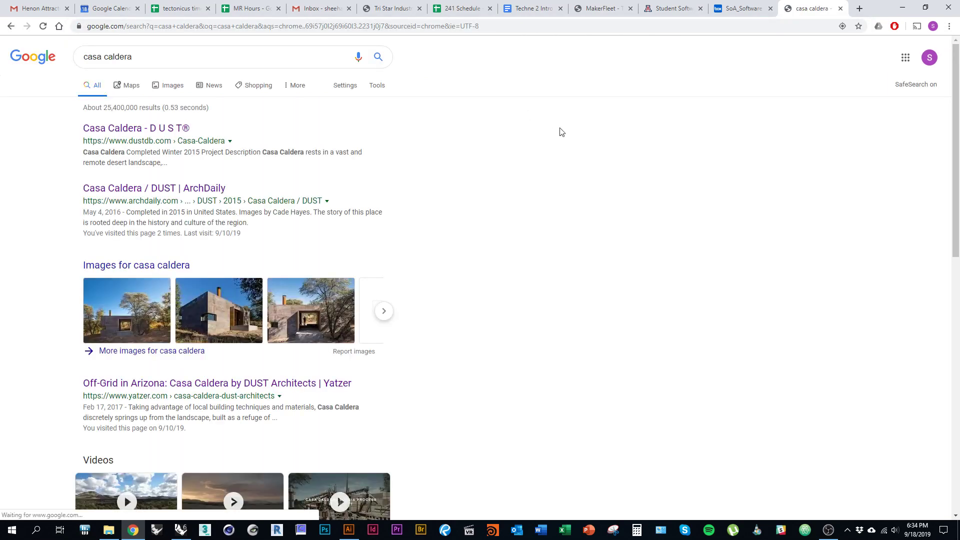
left_click(167, 86)
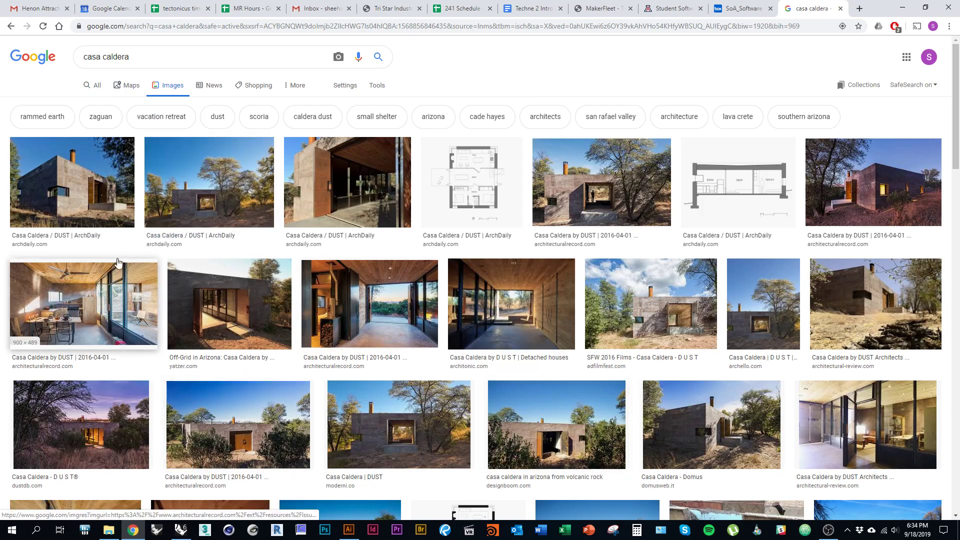
Browse the Casa Caldera image results and open the ArchDaily photo "Gallery of Casa Caldera / DUST - 17".
scroll(881, 254, "down", 5)
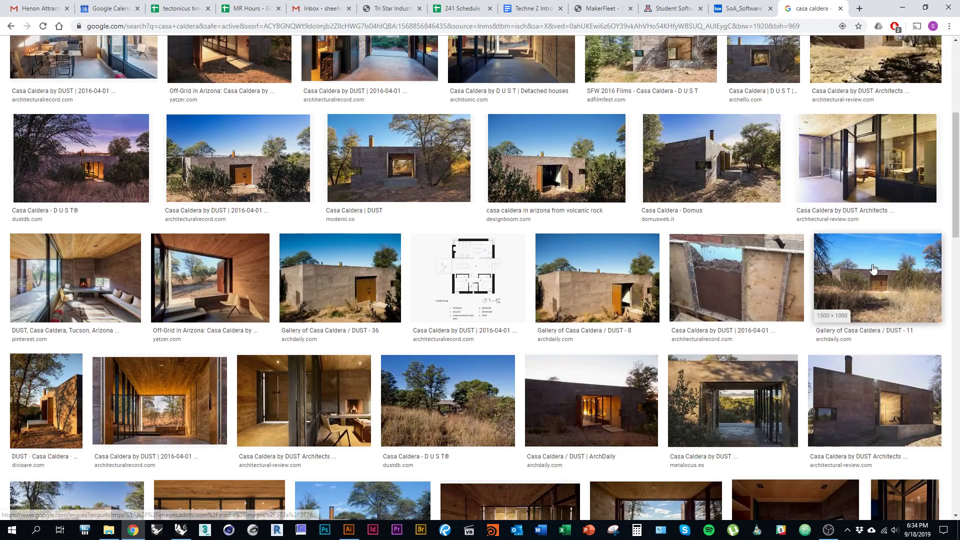
scroll(881, 240, "up", 5)
scroll(836, 310, "down", 3)
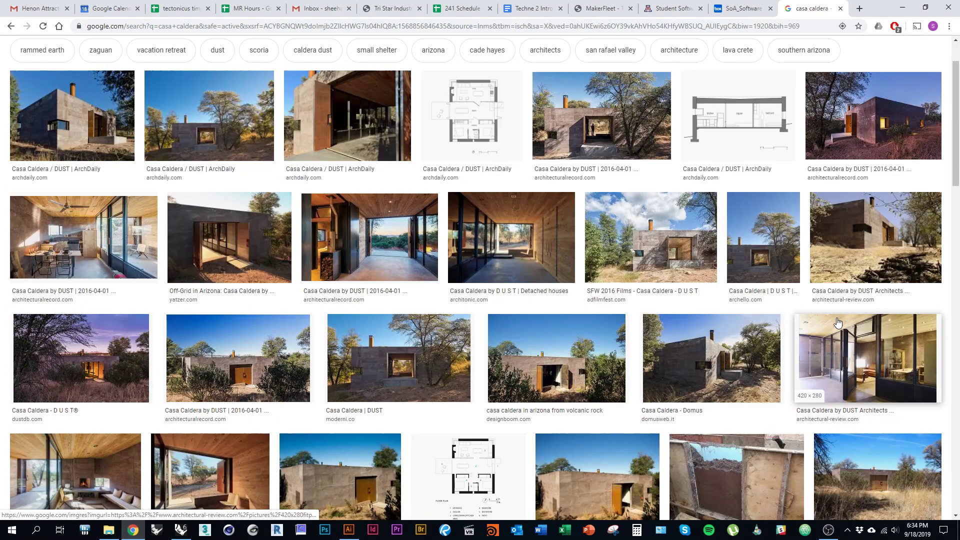
scroll(836, 396, "down", 3)
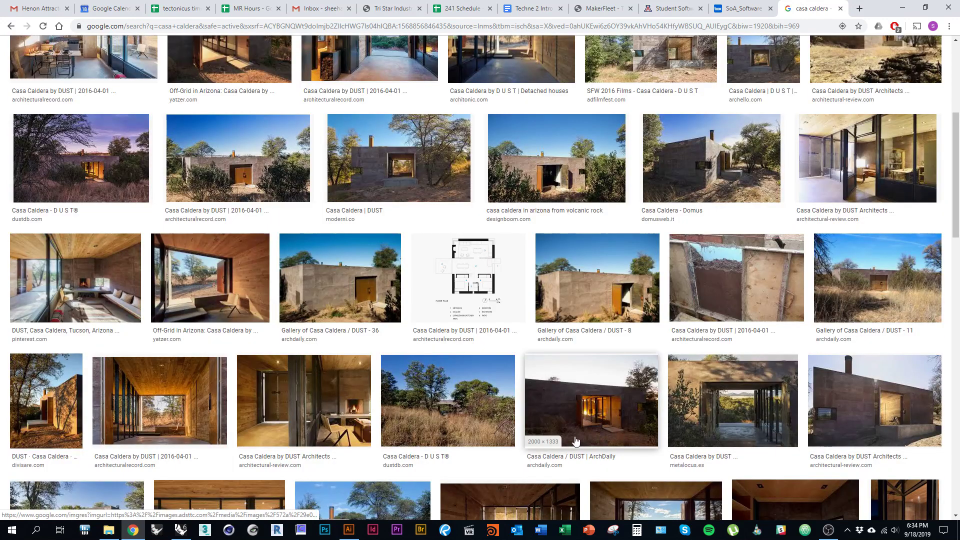
left_click(451, 421)
scroll(408, 398, "down", 3)
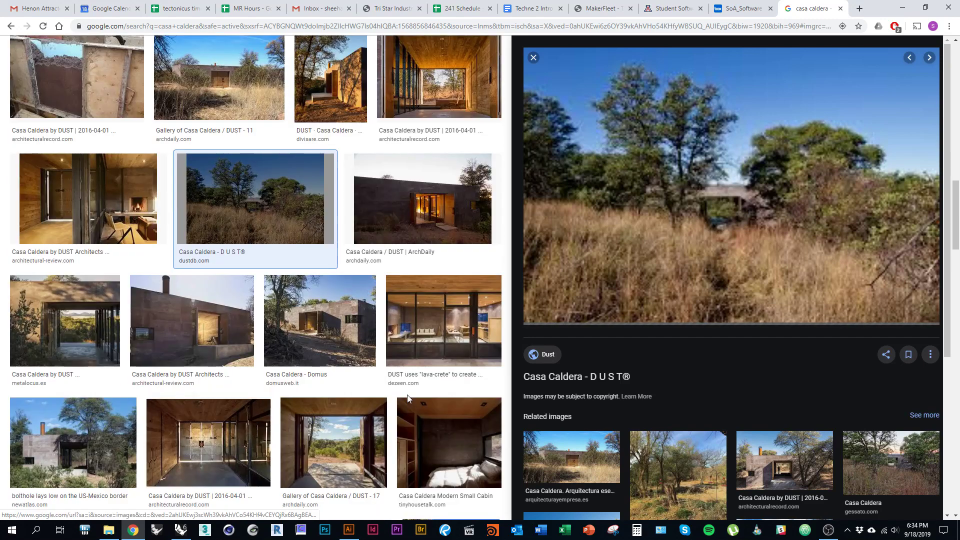
scroll(352, 410, "down", 1)
left_click(352, 410)
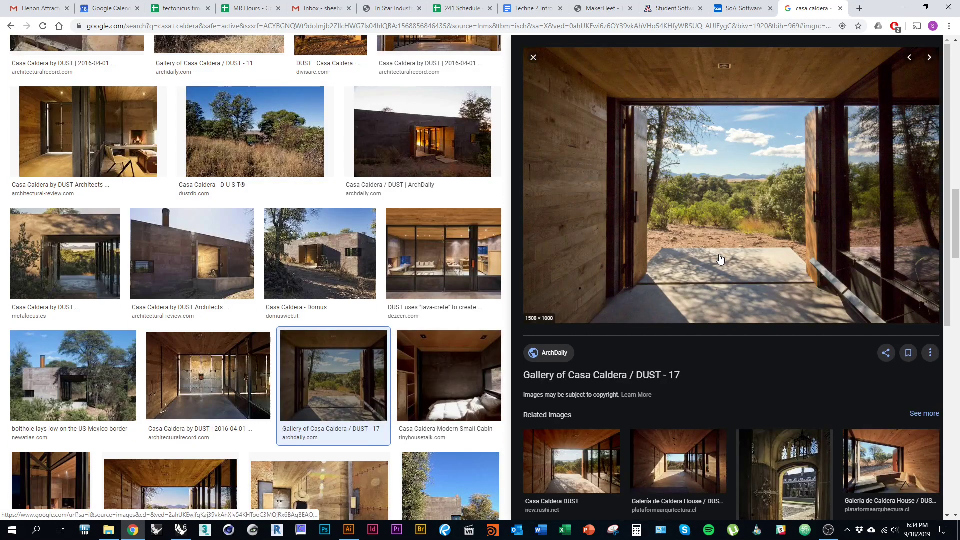
Save the photo as 102515_Caldera_Zaguan__WestAfternoon.jpg in the P1 Diagrams folder under ARC 540b_f2018, Assignments, 2019.
right_click(721, 259)
left_click(756, 360)
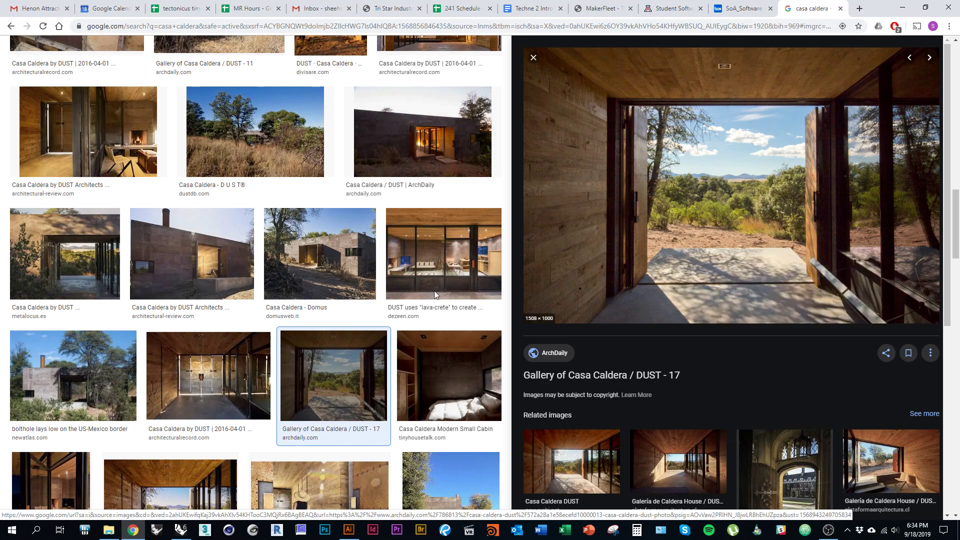
left_click_drag(130, 165, 129, 102)
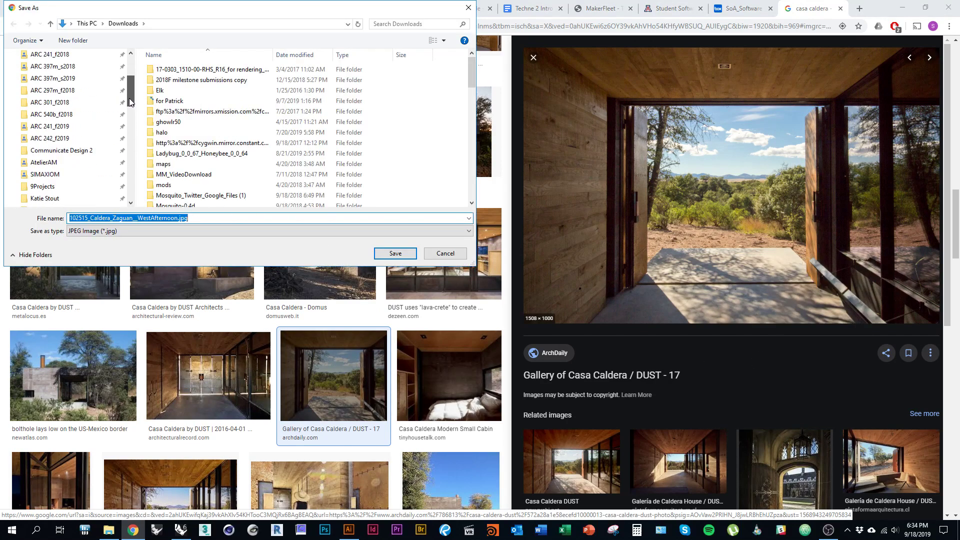
left_click(92, 115)
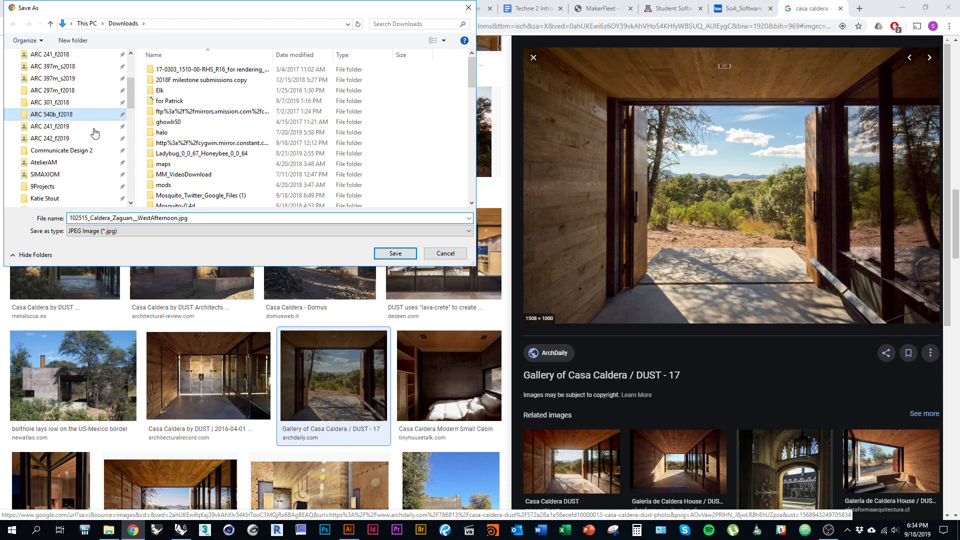
double_click(168, 80)
double_click(168, 80)
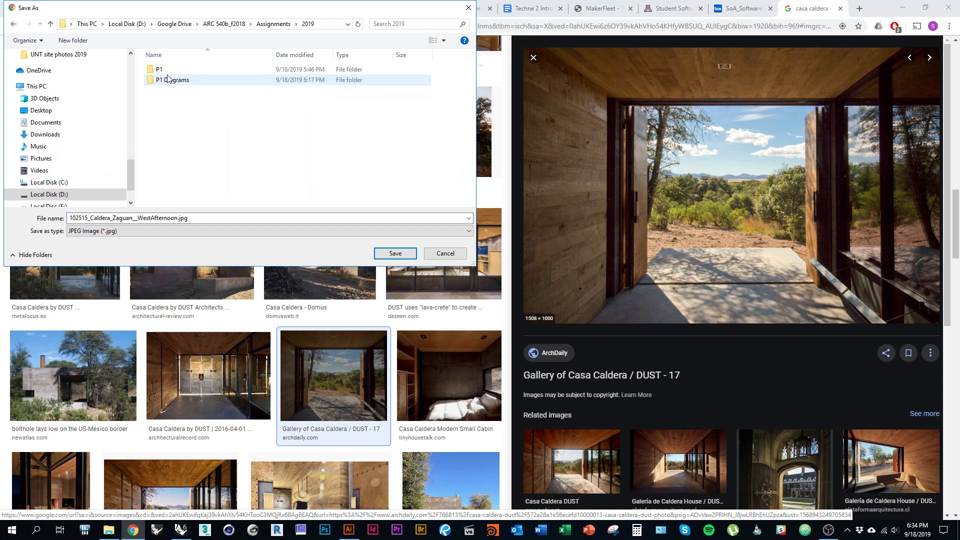
double_click(168, 80)
left_click(395, 253)
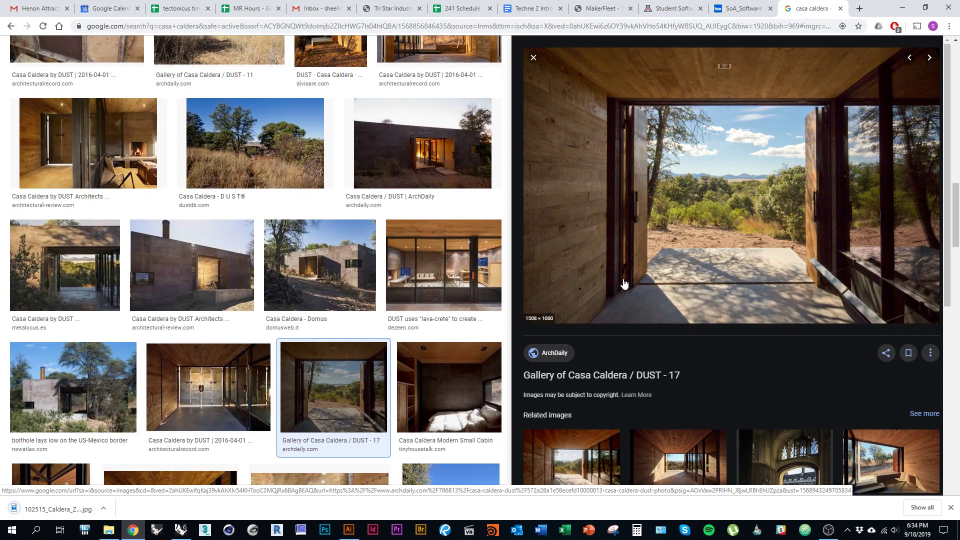
Switch back to Illustrator and make Layer 11 the active layer.
key("alt+Tab")
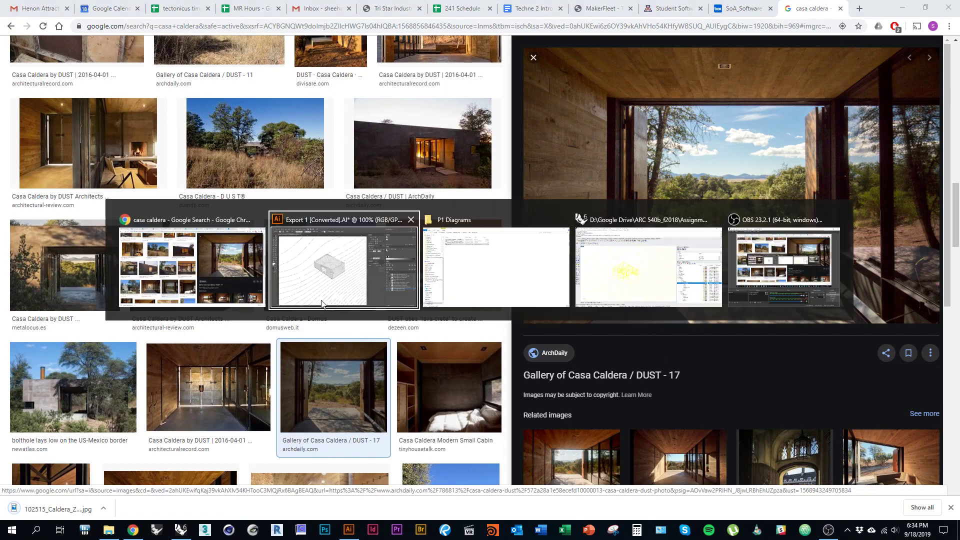
left_click(322, 304)
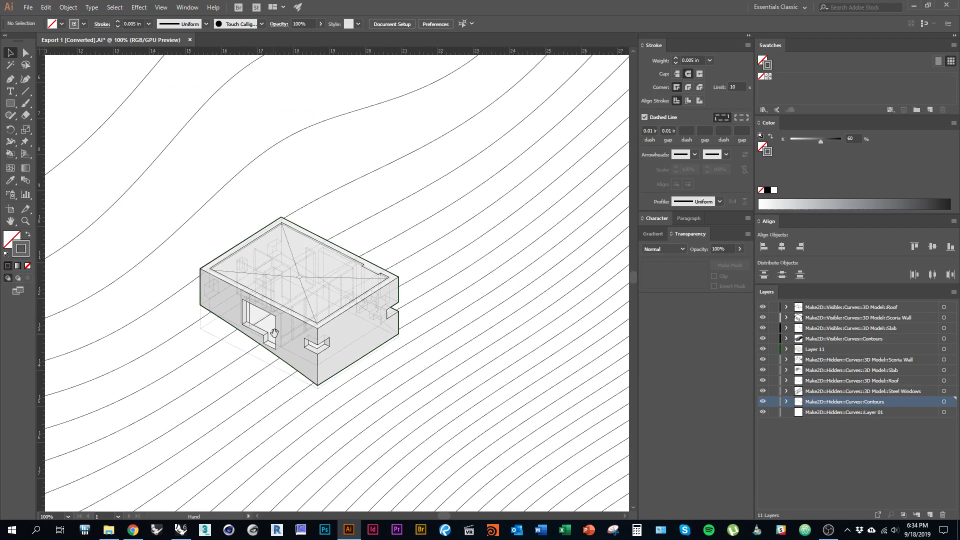
scroll(382, 278, "up", 2, "alt")
scroll(495, 260, "right", 1)
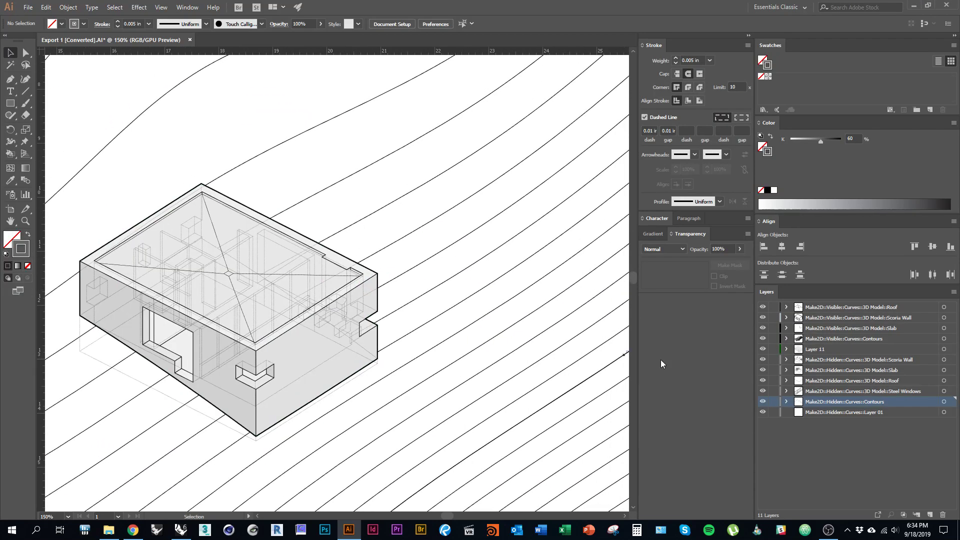
left_click(840, 351)
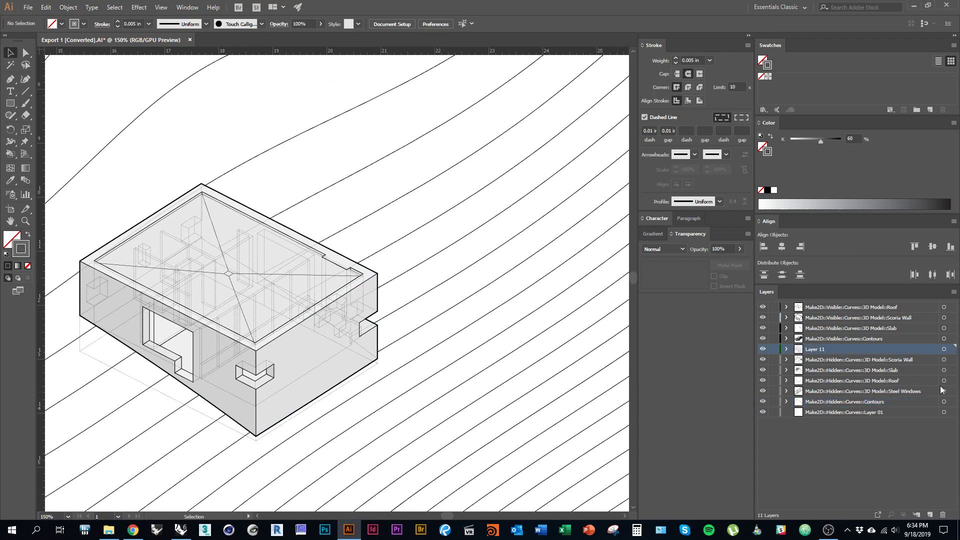
Create a new layer above Layer 11 and lock all the other layers, keeping the visible Contours layer shown.
left_click(930, 516)
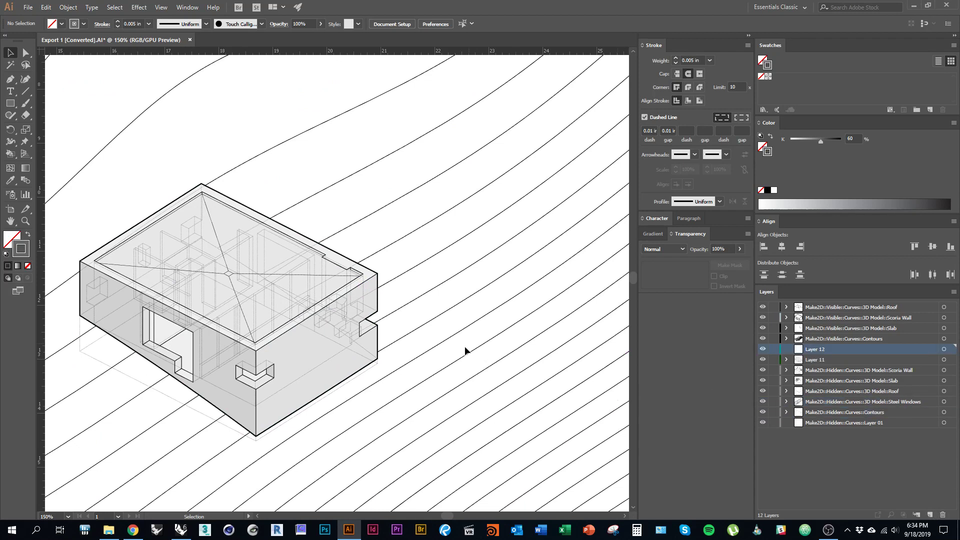
scroll(363, 345, "left", 1)
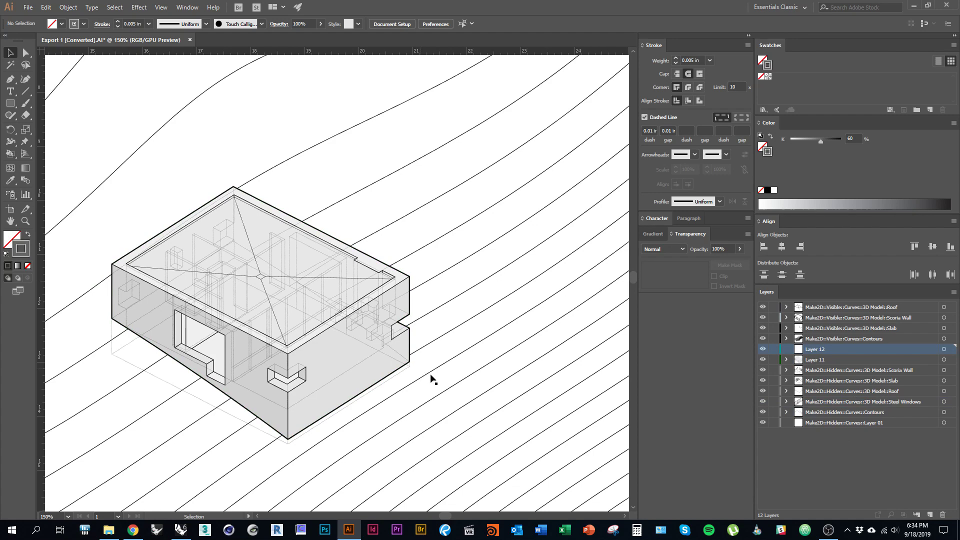
left_click_drag(775, 372, 776, 403)
left_click(762, 340)
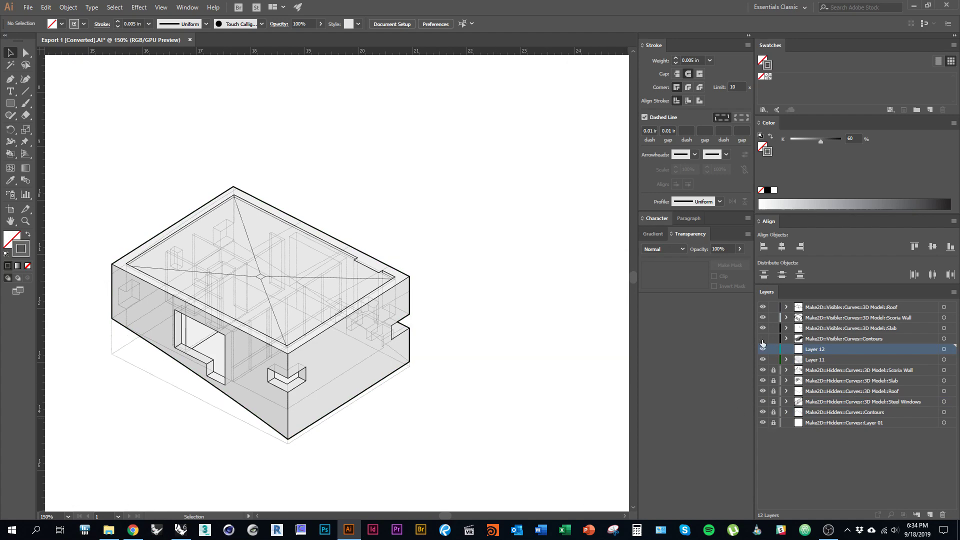
left_click(763, 337)
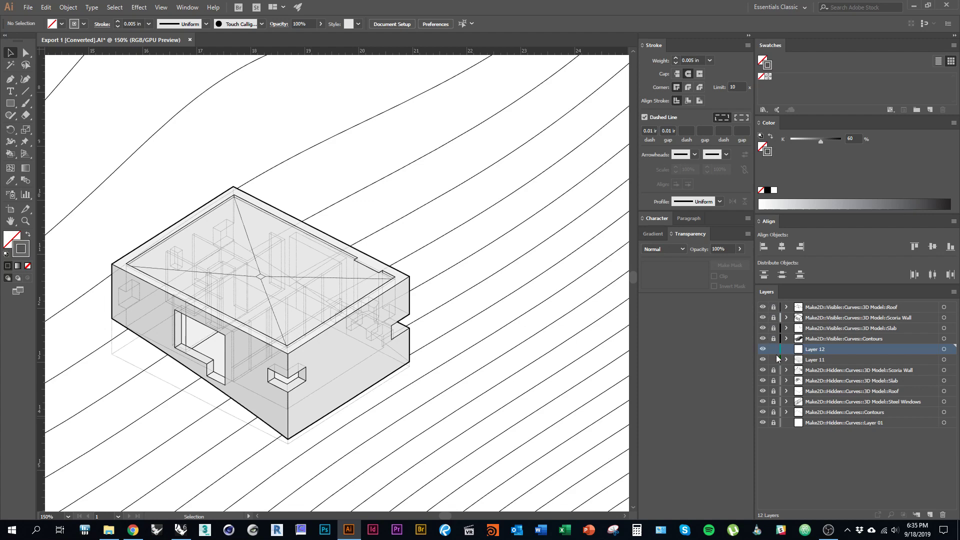
scroll(435, 345, "left", 1)
scroll(435, 345, "up", 1)
Place 102515_Caldera_Zaguan__WestAfternoon.jpg from the P1 Diagrams folder into the Illustrator drawing near the building, keeping its layer topmost.
key("alt+Tab")
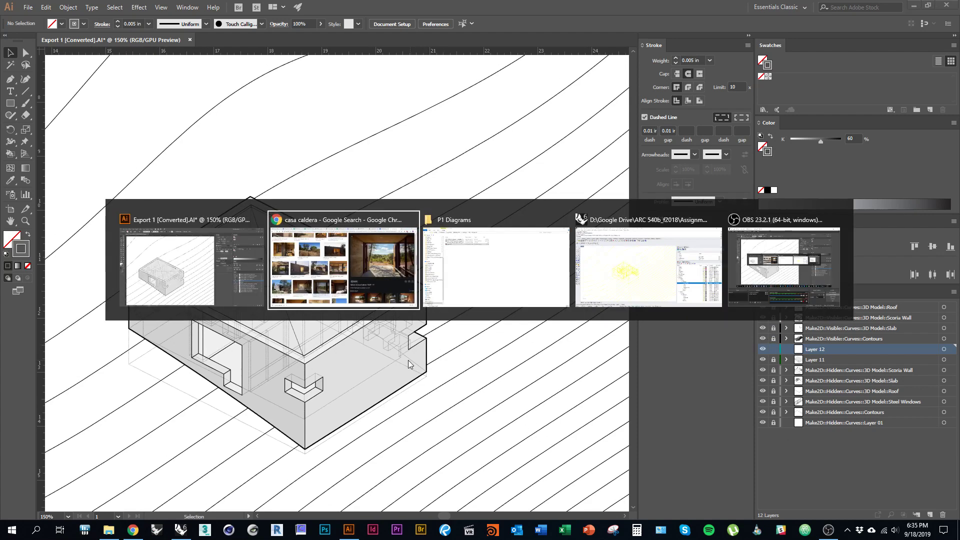
key("alt+Tab")
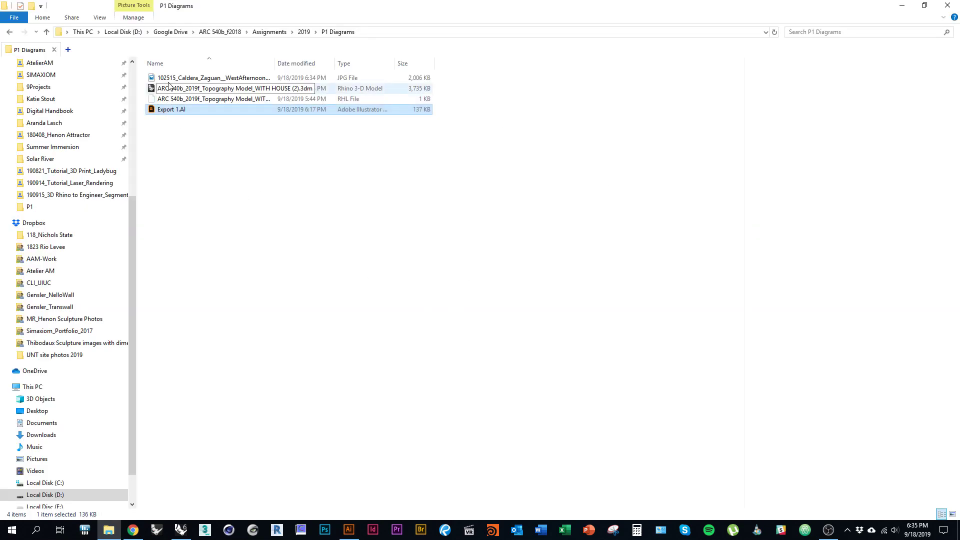
left_click_drag(178, 79, 427, 269)
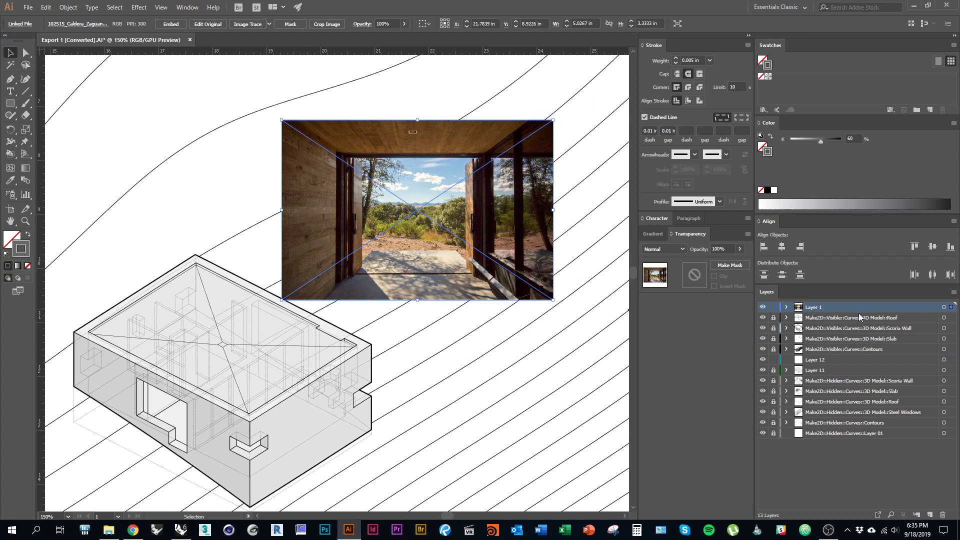
left_click_drag(860, 318, 833, 305)
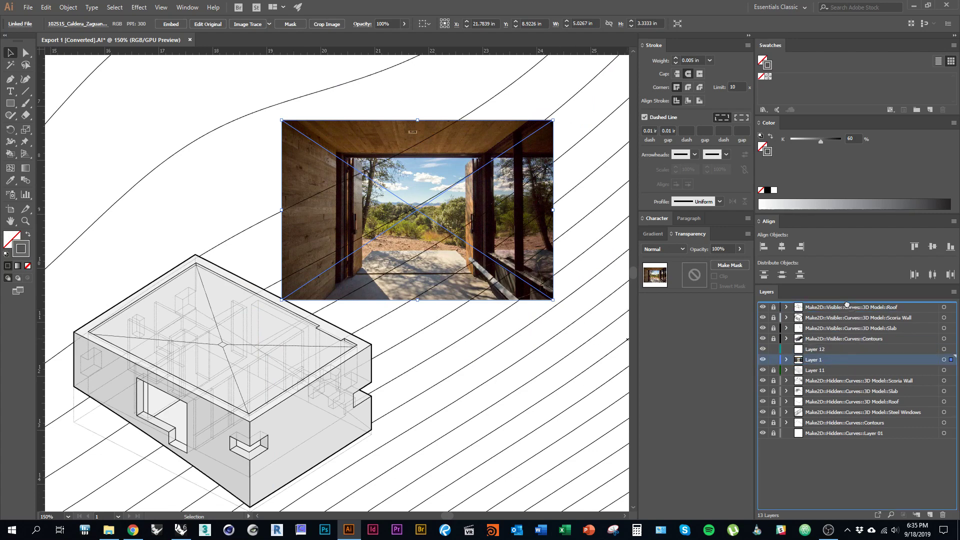
left_click_drag(491, 275, 498, 265)
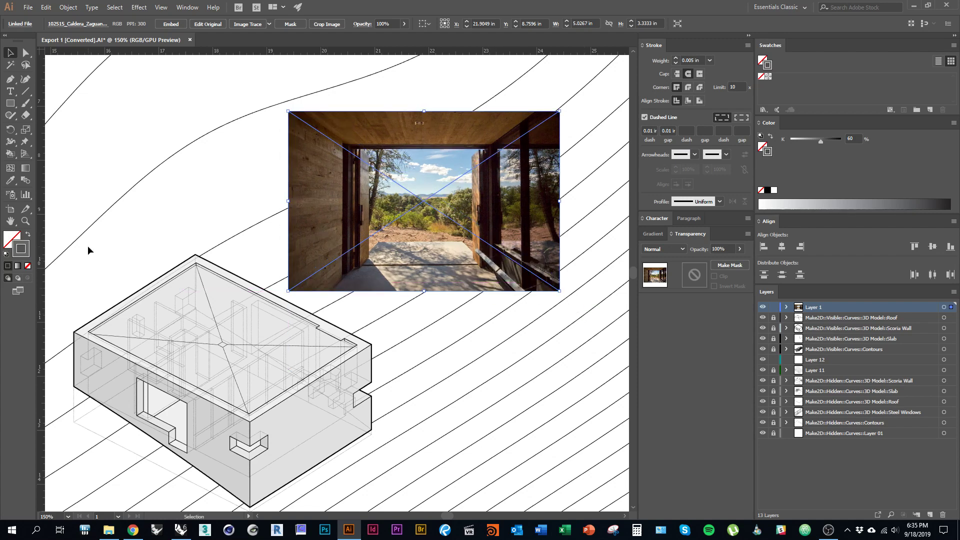
left_click(18, 295)
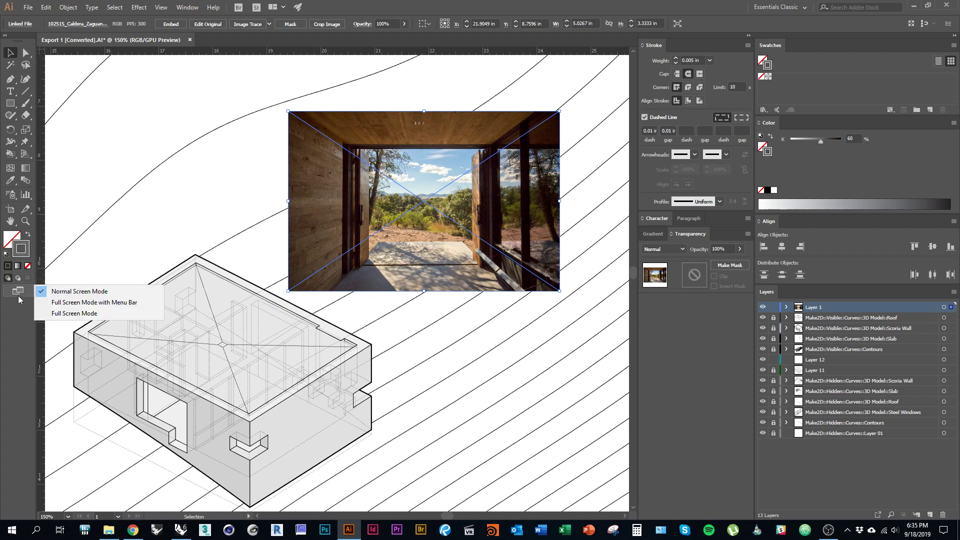
left_click(11, 182)
left_click(11, 180)
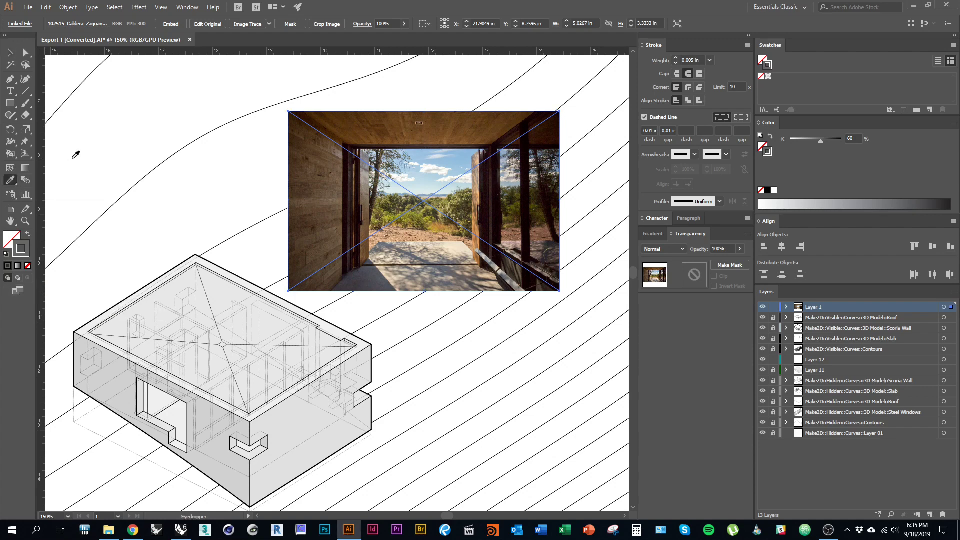
Skew the photo with Free Transform to follow the building's axonometric angle, about 3.27 by 5.03 in, and move it above the roof's far edge.
key("v")
key("e")
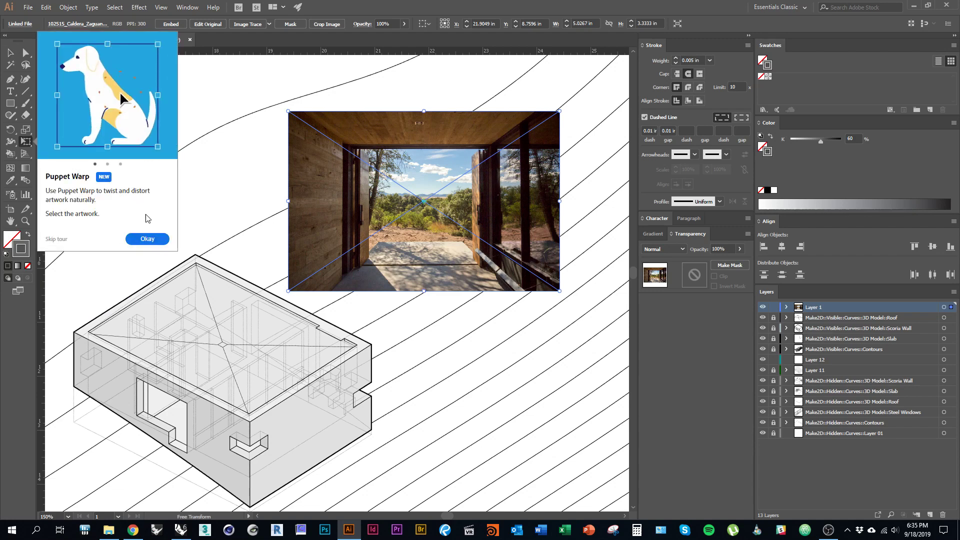
left_click(148, 238)
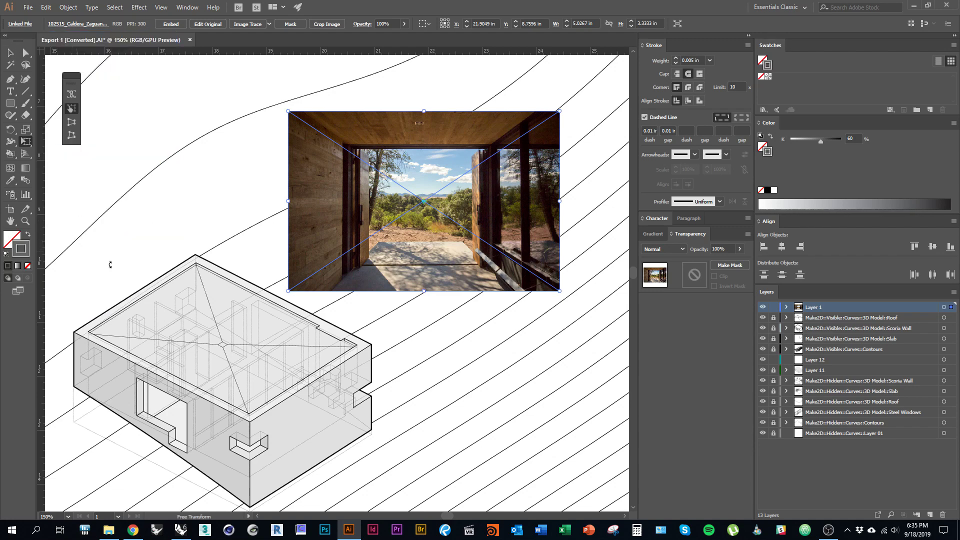
left_click_drag(353, 195, 286, 195)
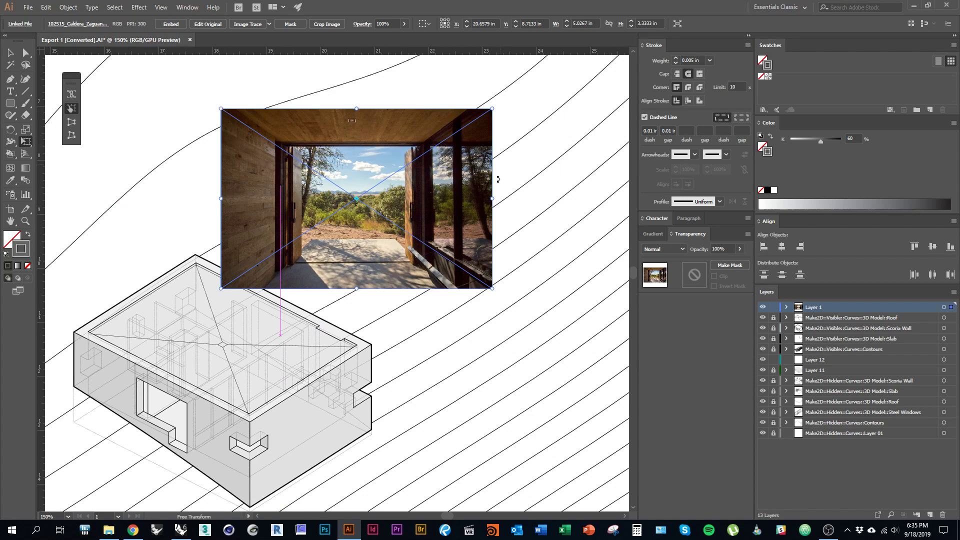
left_click_drag(494, 198, 371, 440)
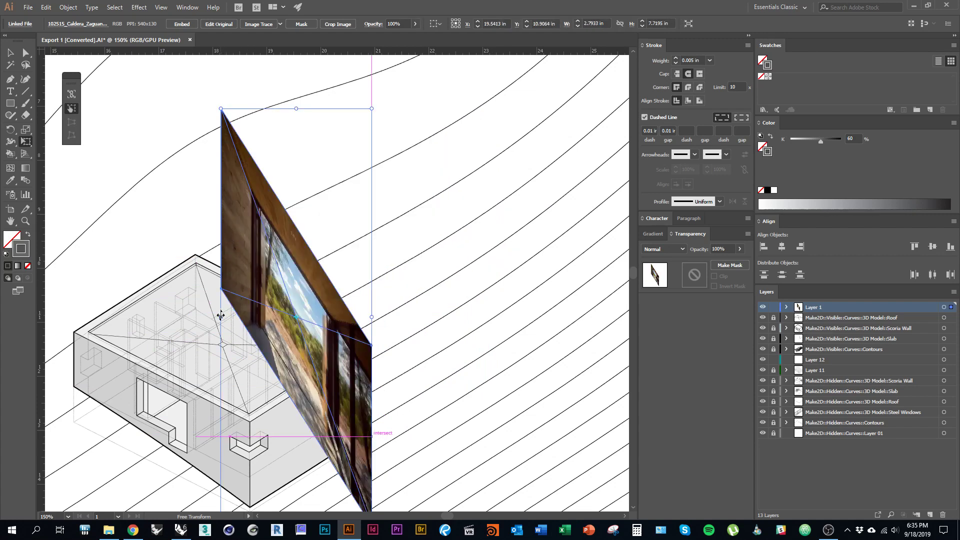
left_click_drag(220, 316, 195, 459)
scroll(334, 347, "down", 3)
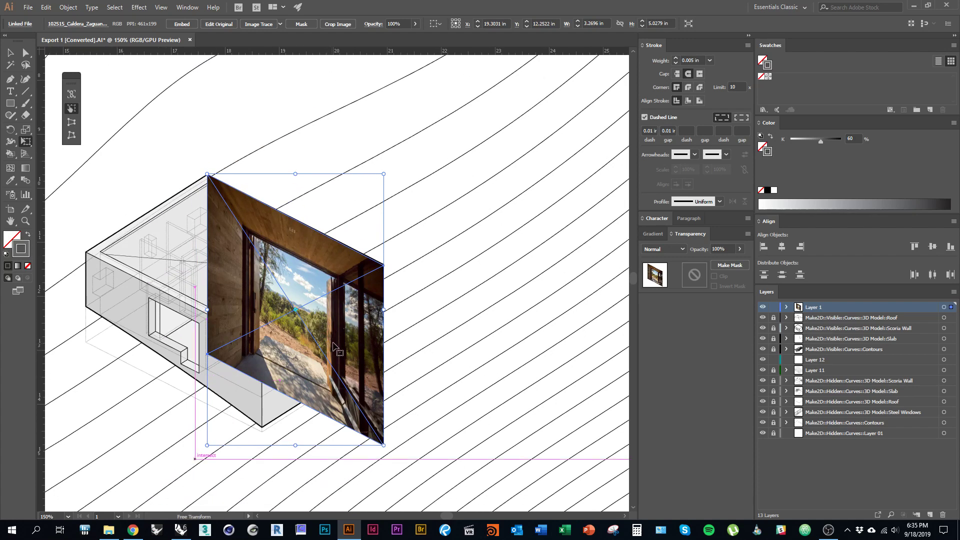
left_click_drag(334, 346, 411, 248)
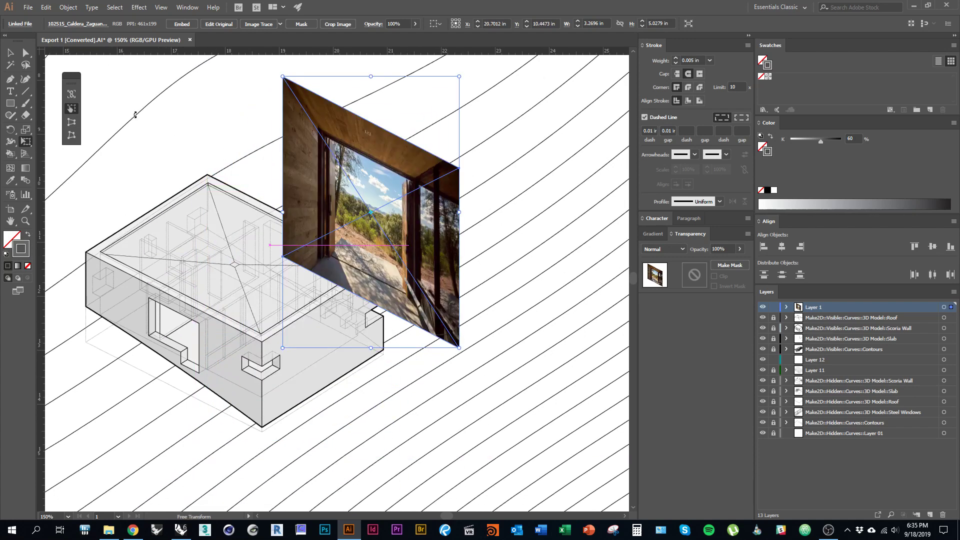
Scale the skewed photo down to about 1.56 by 2.40 in, position it beyond the building's far corner and deselect it.
key("v")
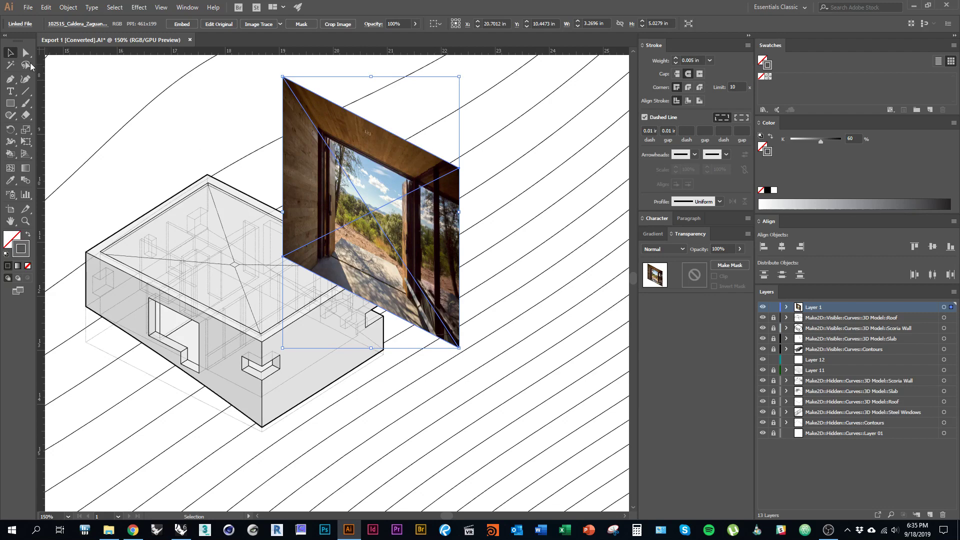
left_click_drag(459, 348, 414, 296)
left_click_drag(396, 244, 419, 181)
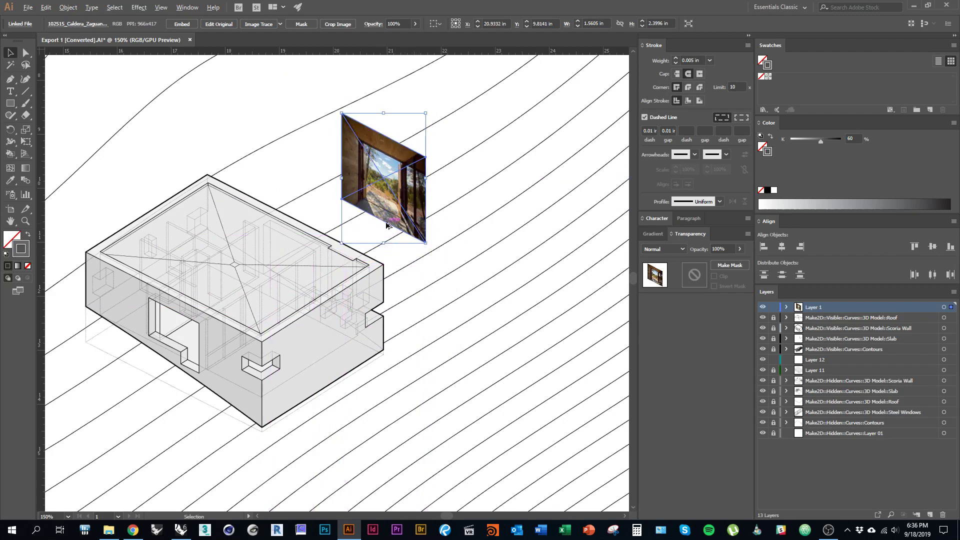
scroll(387, 225, "up", 1)
left_click(380, 241)
left_click_drag(343, 226, 378, 242)
left_click_drag(319, 342, 392, 344)
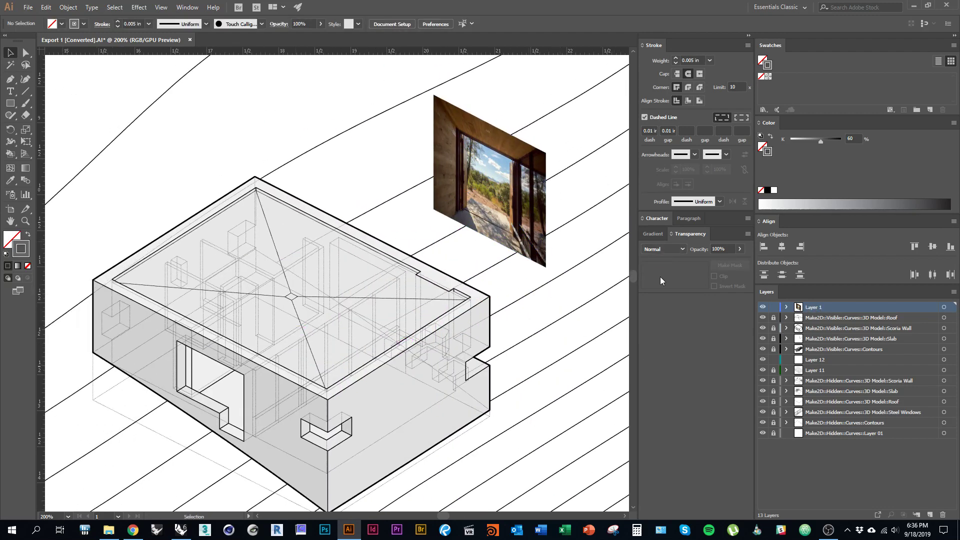
Choose Layer 12 and draw a circle about 0.04 in across on the building, just below the roof's central diamond.
left_click(842, 360)
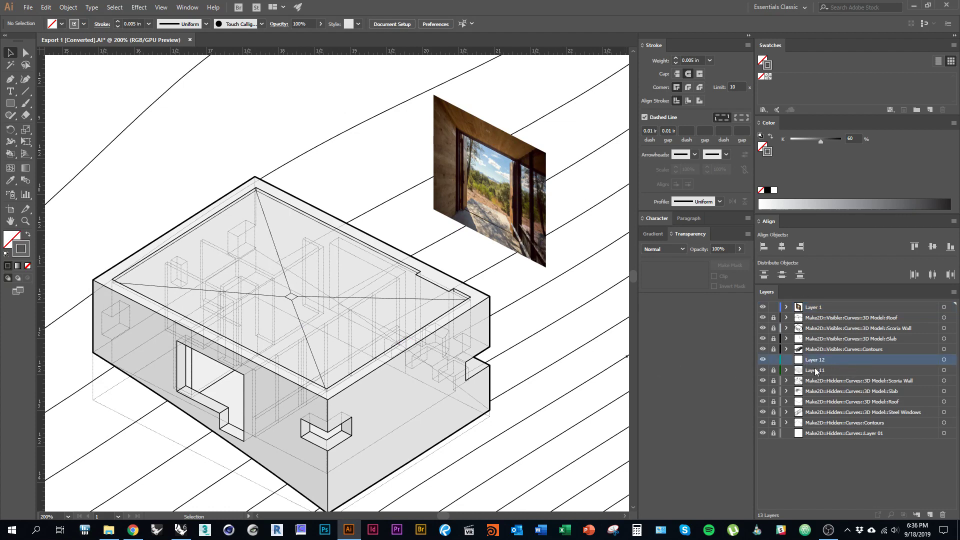
left_click(14, 107)
left_click_drag(13, 105, 55, 121)
scroll(303, 329, "up", 3)
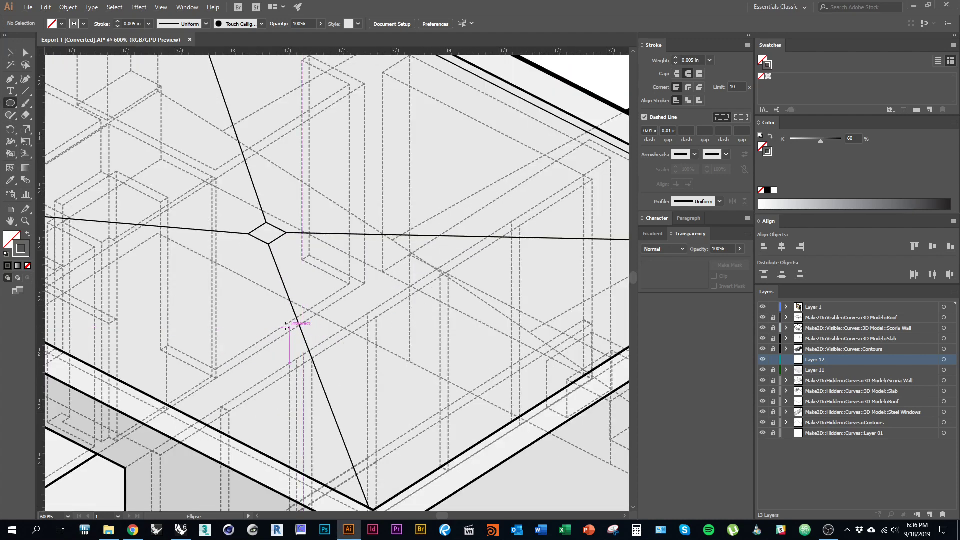
mouse_move(258, 313)
left_mouse_down()
mouse_move(270, 314)
mouse_move(267, 322)
left_mouse_up()
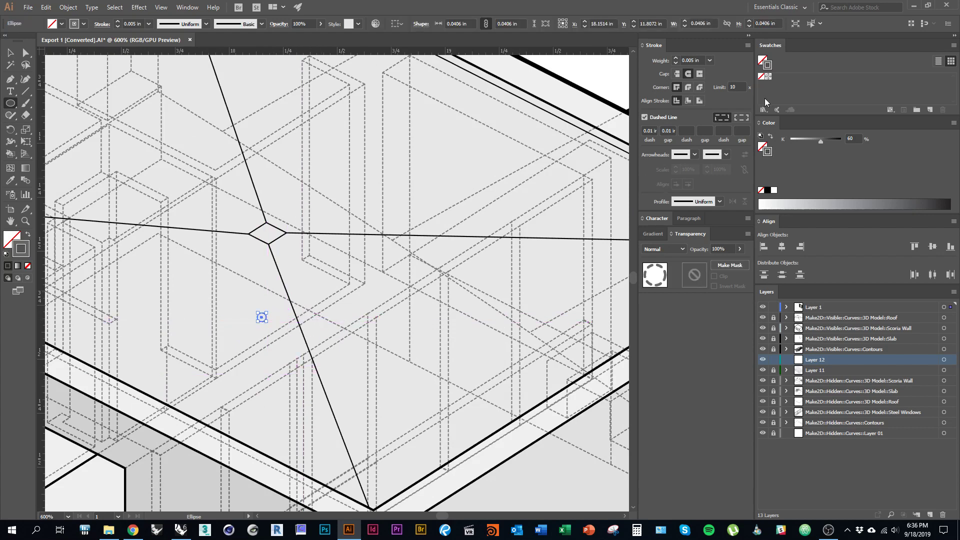
Fill the small circle with yellow-orange using HSB colour at H 42.93, S 90.98 and B 100.
left_click(763, 147)
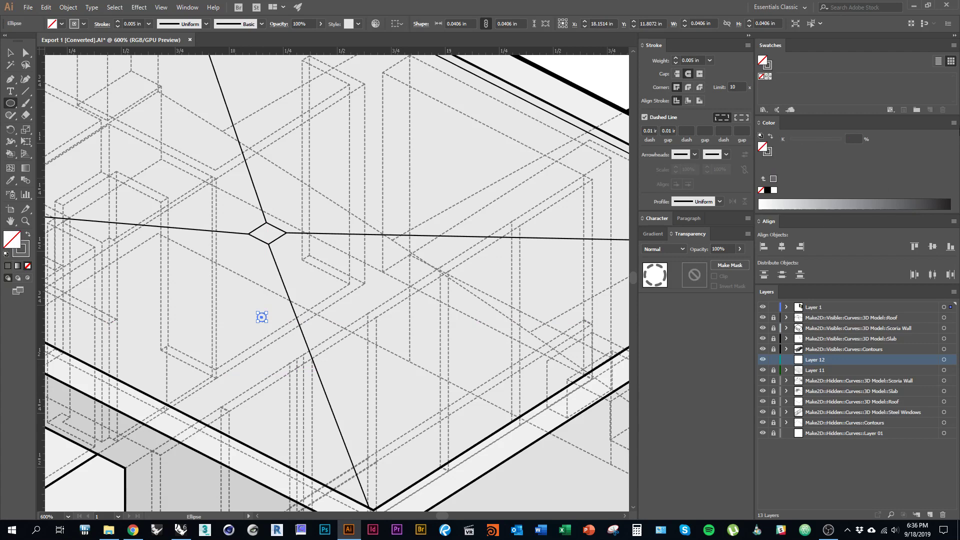
left_click(809, 206)
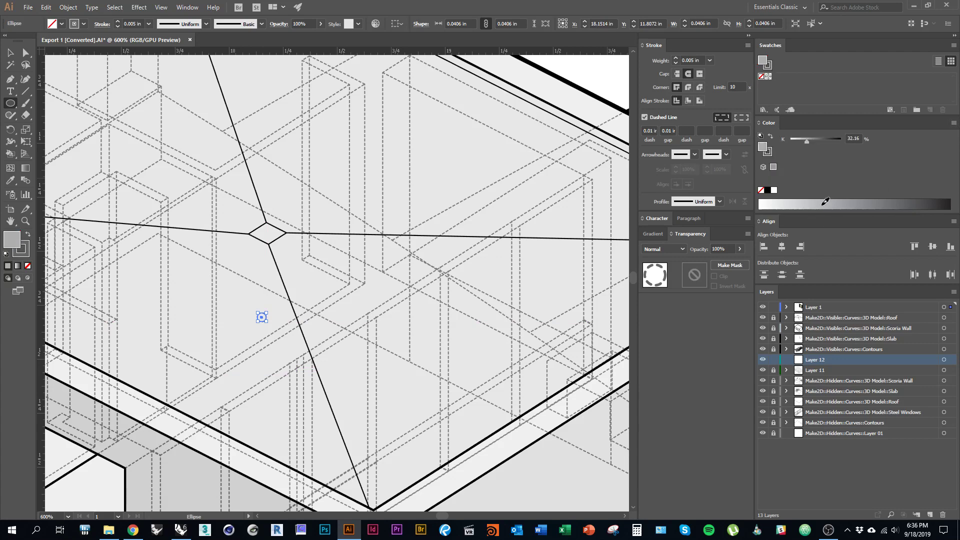
left_click(954, 123)
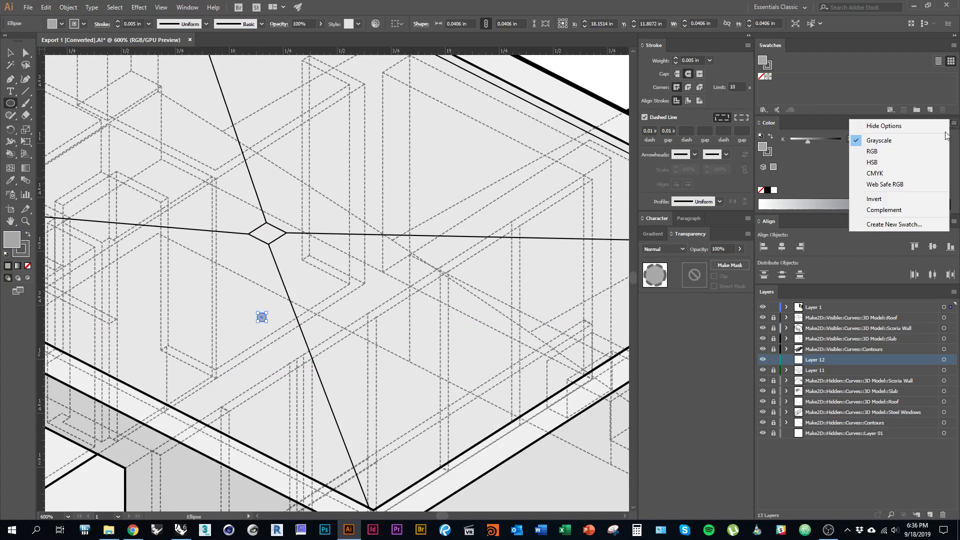
left_click(887, 165)
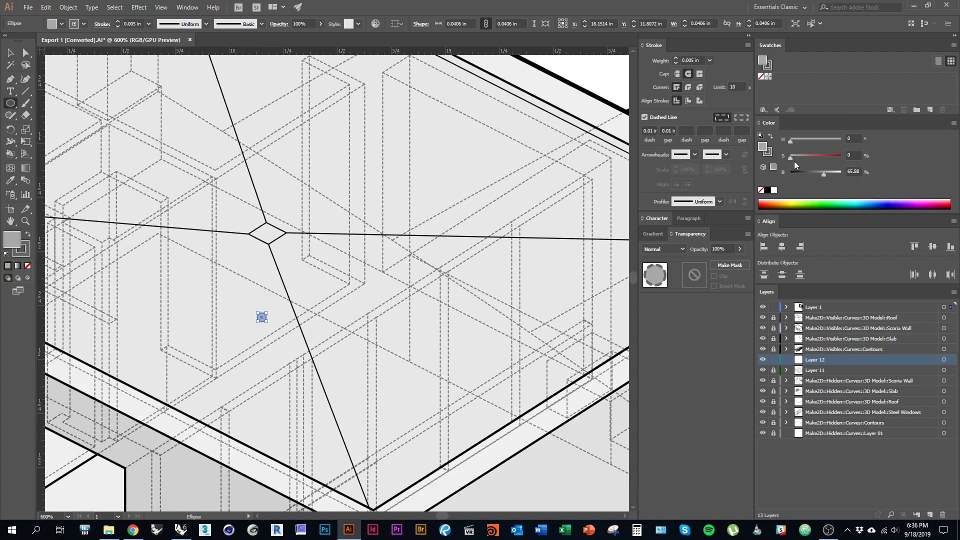
left_click(789, 202)
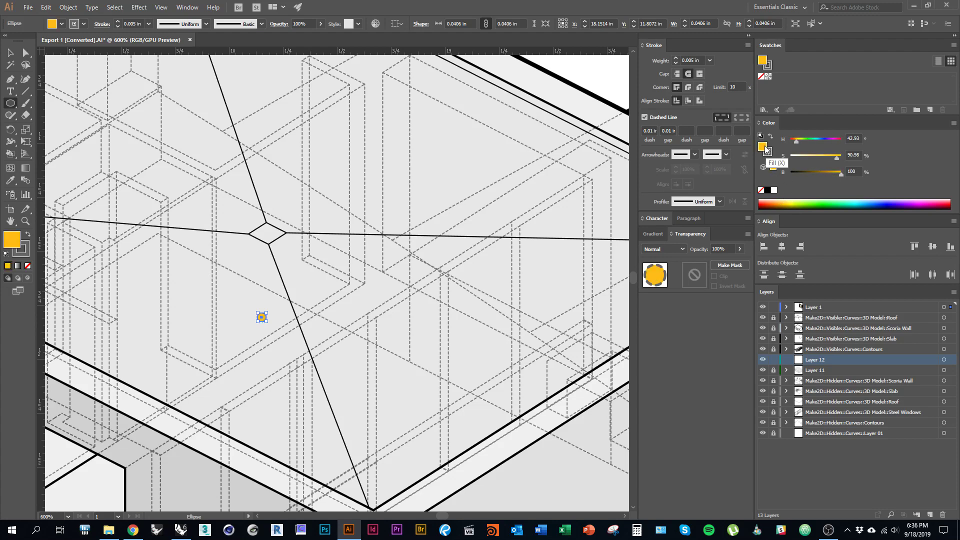
key("v")
left_click(189, 8)
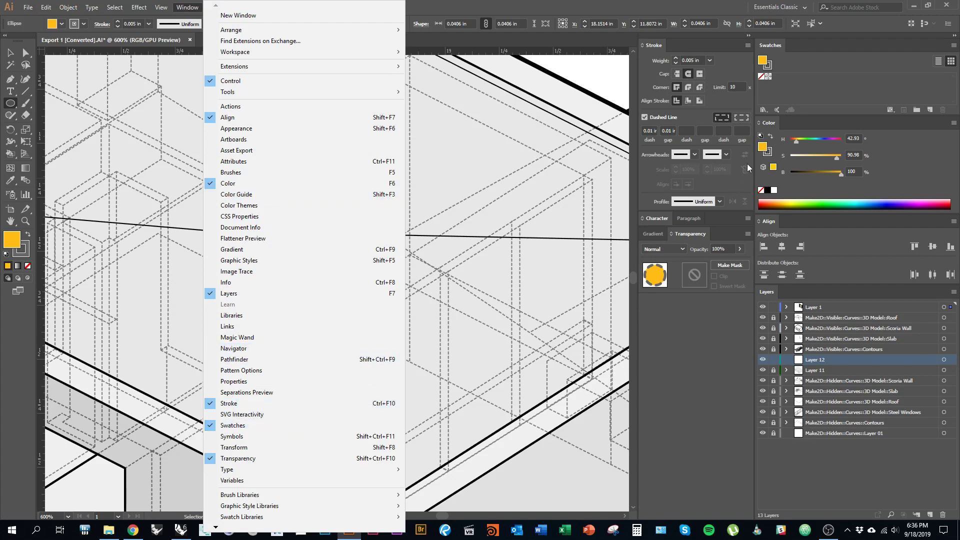
left_click(764, 150)
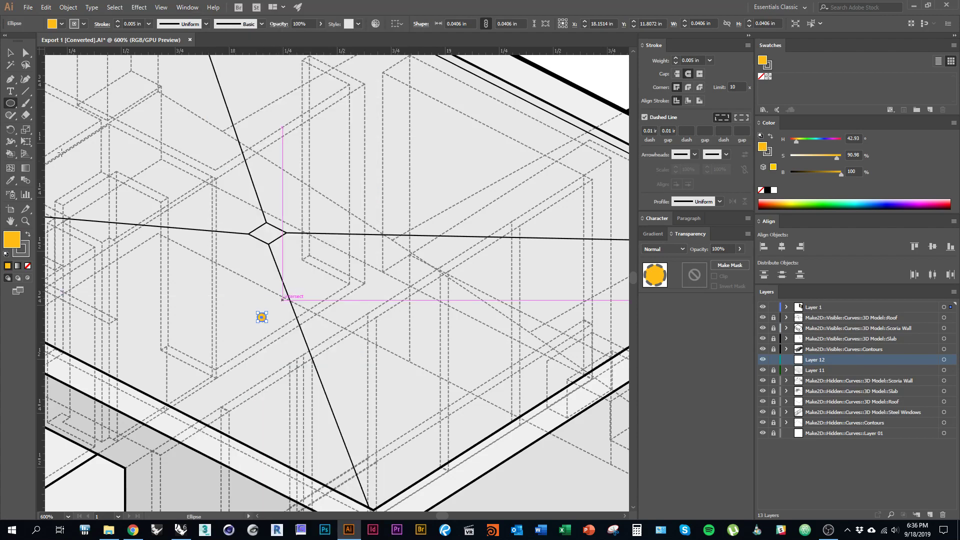
Nudge the yellow circle slightly toward the roof's centre and set its stroke to None.
key("v")
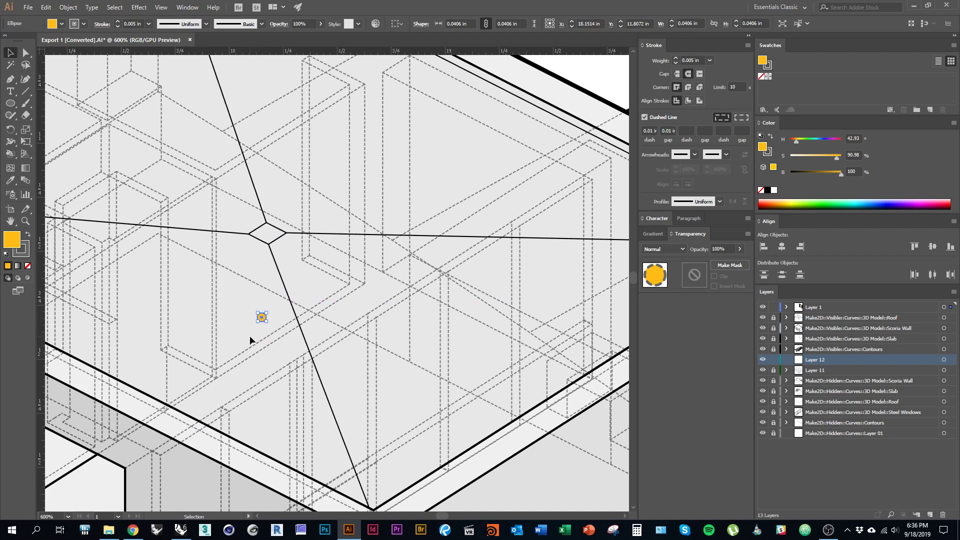
left_click_drag(261, 317, 266, 313)
left_click(769, 70)
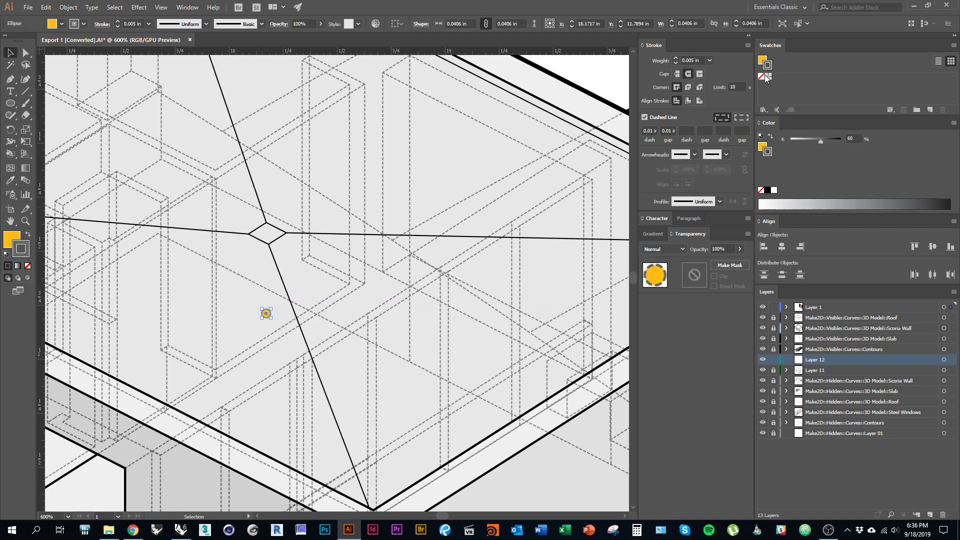
left_click(761, 76)
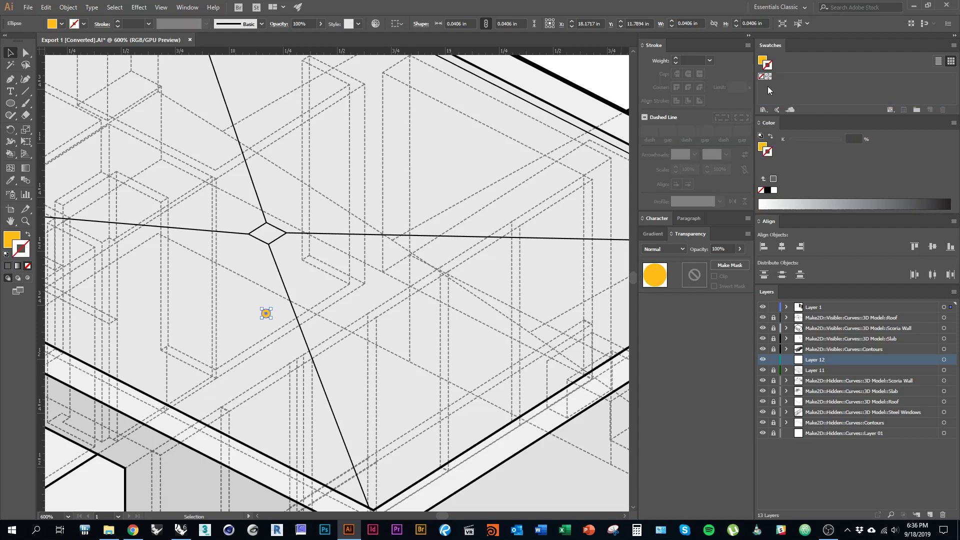
left_click(762, 60)
left_click(283, 318)
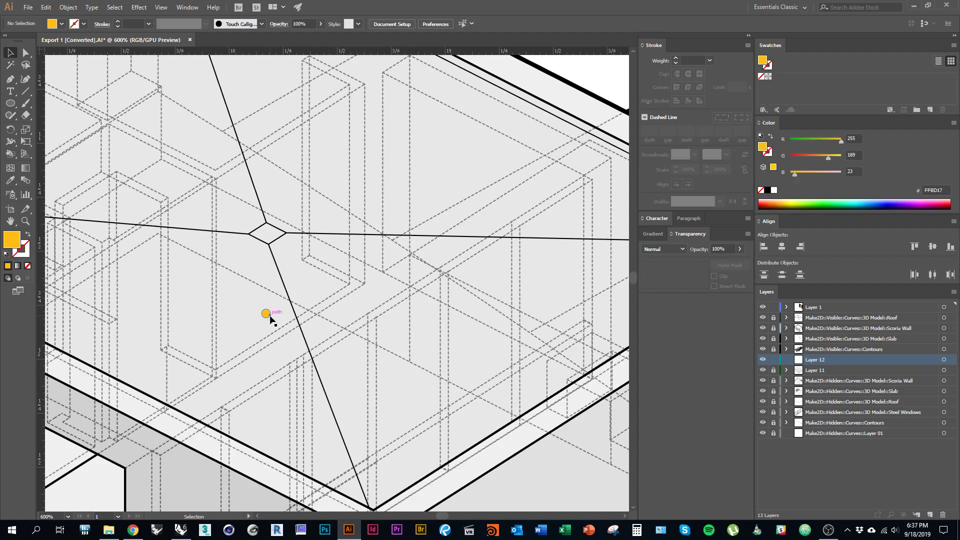
Save the yellow fill colour FFBD17 as a new swatch.
left_click_drag(764, 151, 760, 95)
key("space")
left_click_drag(404, 237, 384, 260)
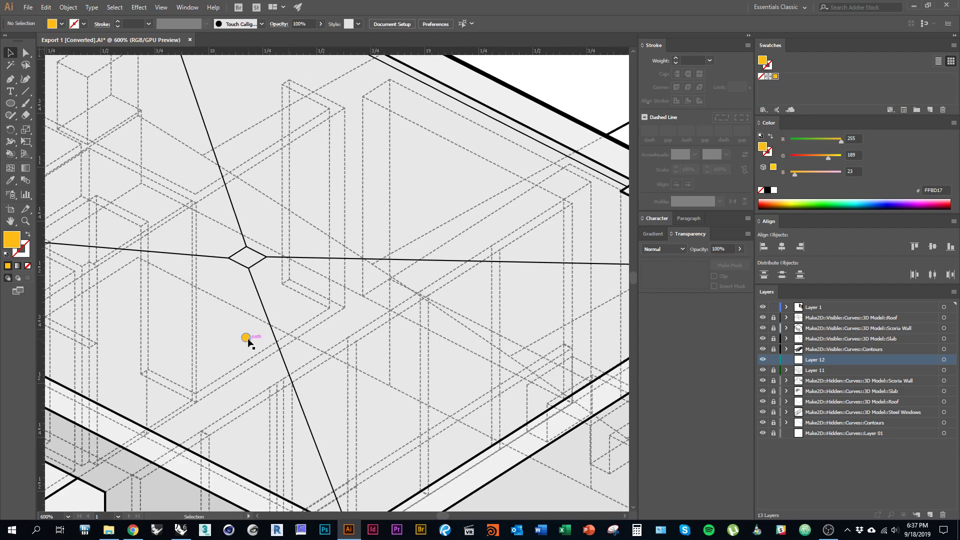
Move the yellow circle to about X 18.43 in, Y 11.70 in, just across the roof line running down from the central diamond.
left_click_drag(249, 338, 251, 366)
scroll(259, 329, "down", 2)
key("space")
left_click_drag(336, 310, 298, 333)
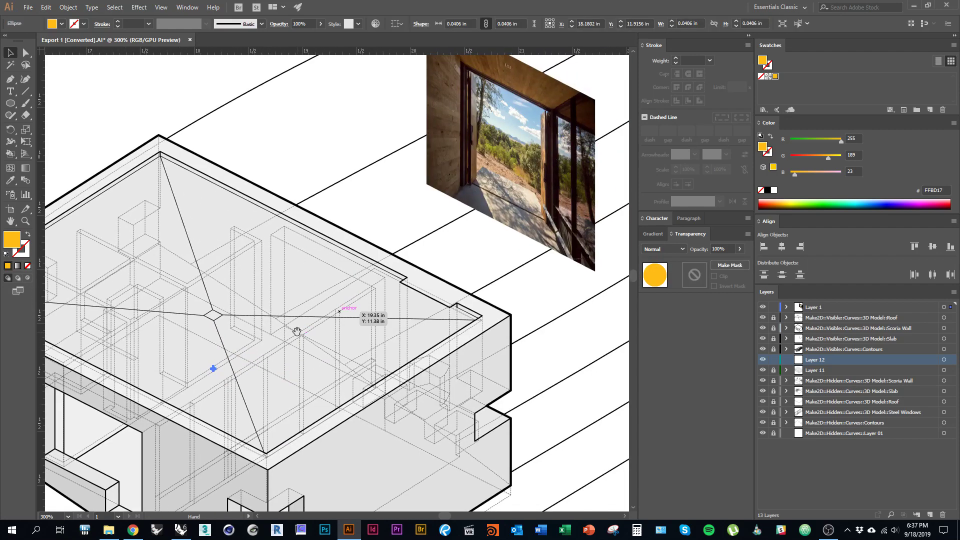
scroll(213, 368, "up", 4)
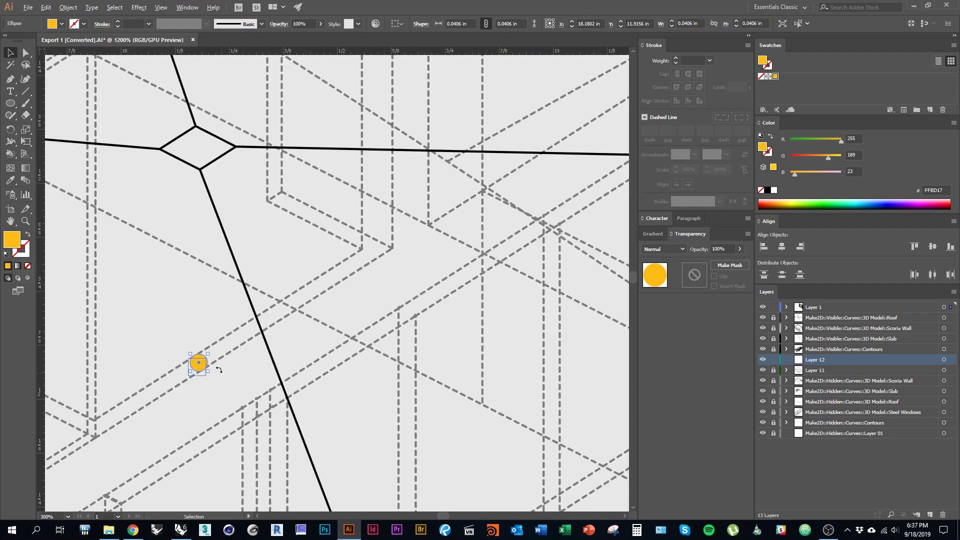
left_click_drag(199, 363, 310, 271)
scroll(265, 325, "down", 1)
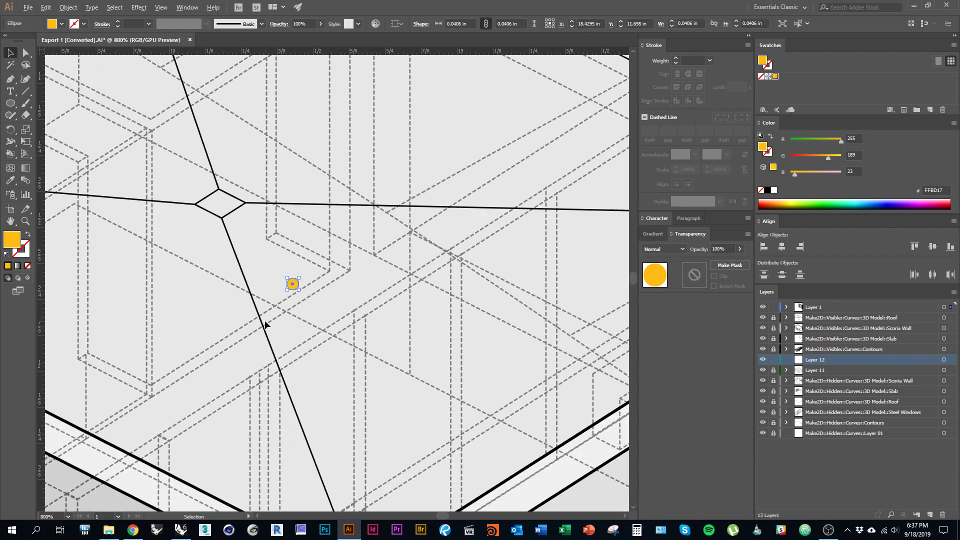
Draw three straight lines from the photo's upper-left, upper-right and lower-right corners to the yellow circle.
left_click(26, 94)
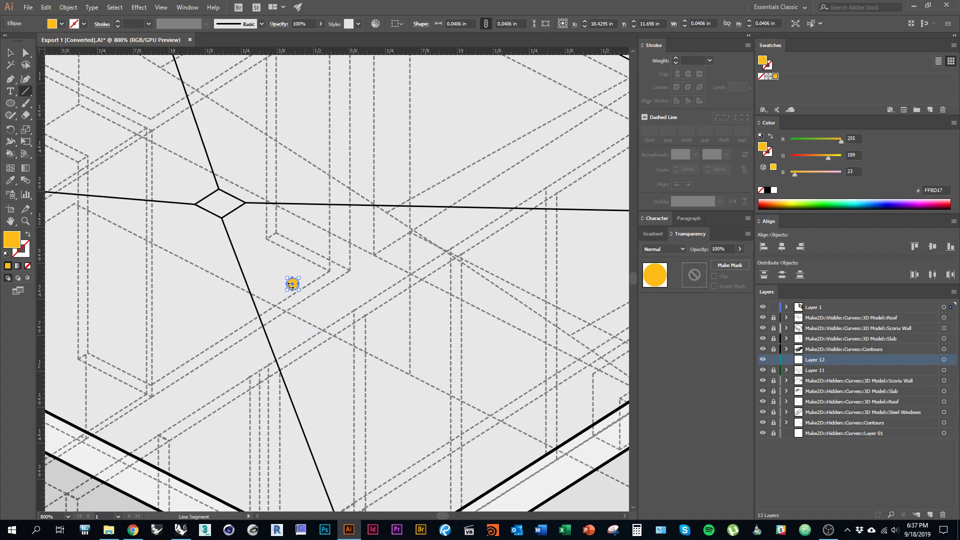
scroll(274, 349, "down", 4)
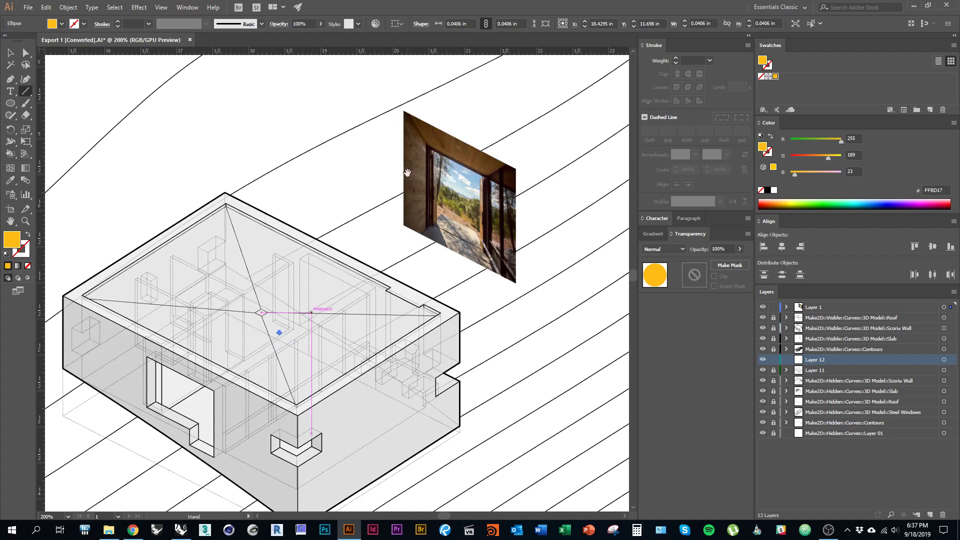
left_click_drag(408, 172, 389, 202)
left_click_drag(387, 143, 261, 363)
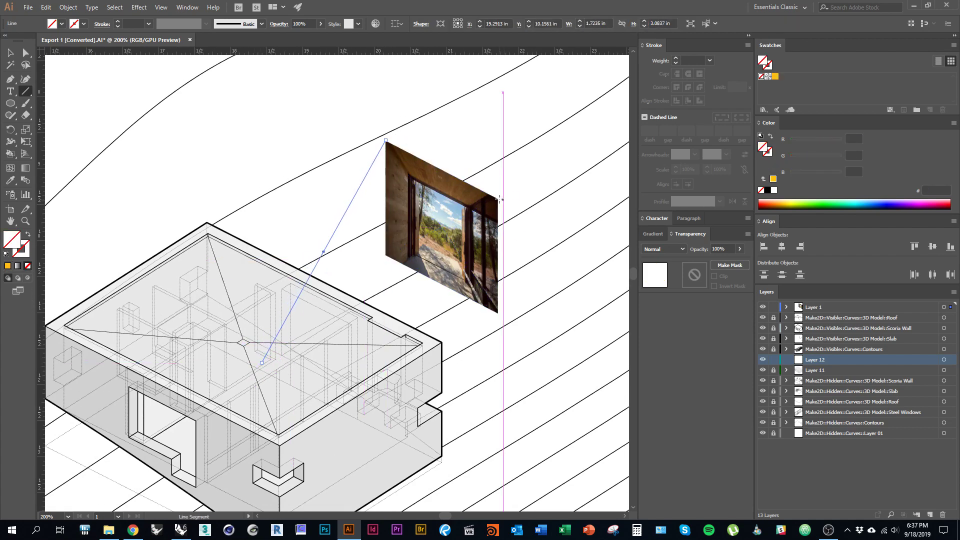
left_click_drag(497, 199, 261, 364)
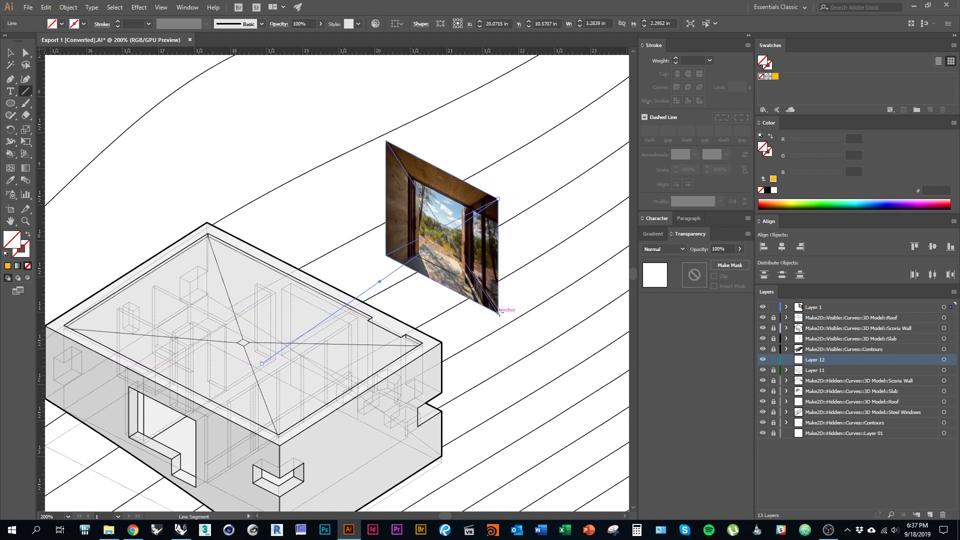
left_click_drag(498, 312, 261, 364)
key("v")
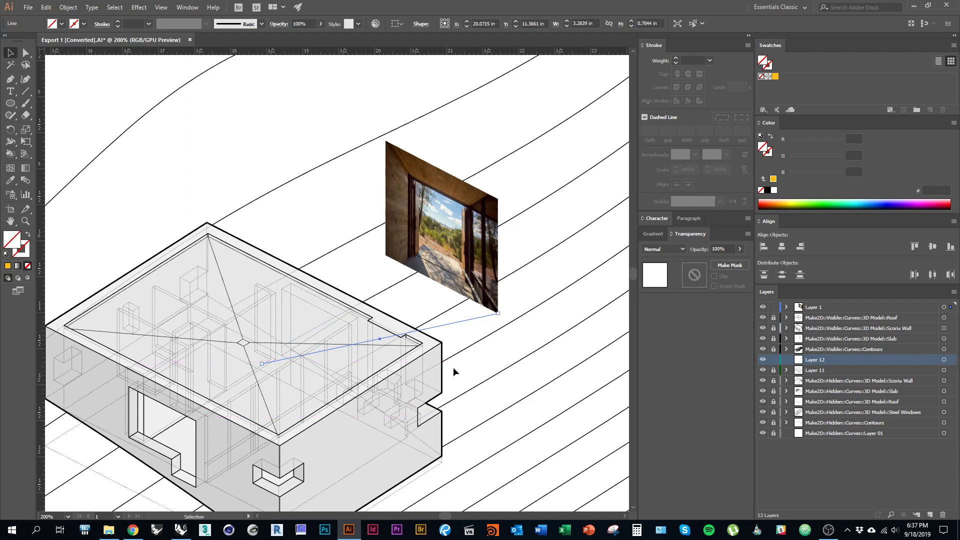
Give all three connecting lines a black stroke with a weight of 0.008 in and round caps.
left_click(386, 277, "shift")
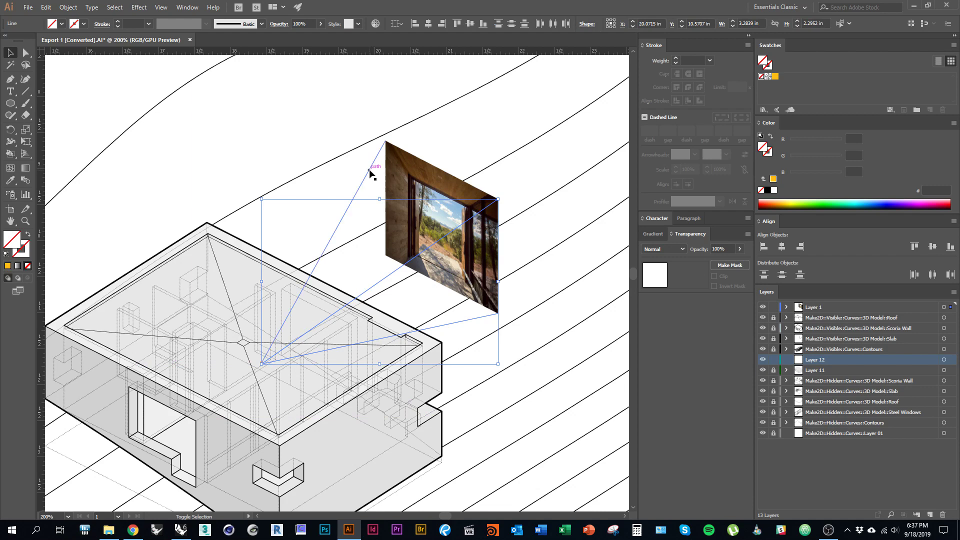
left_click(371, 170, "shift")
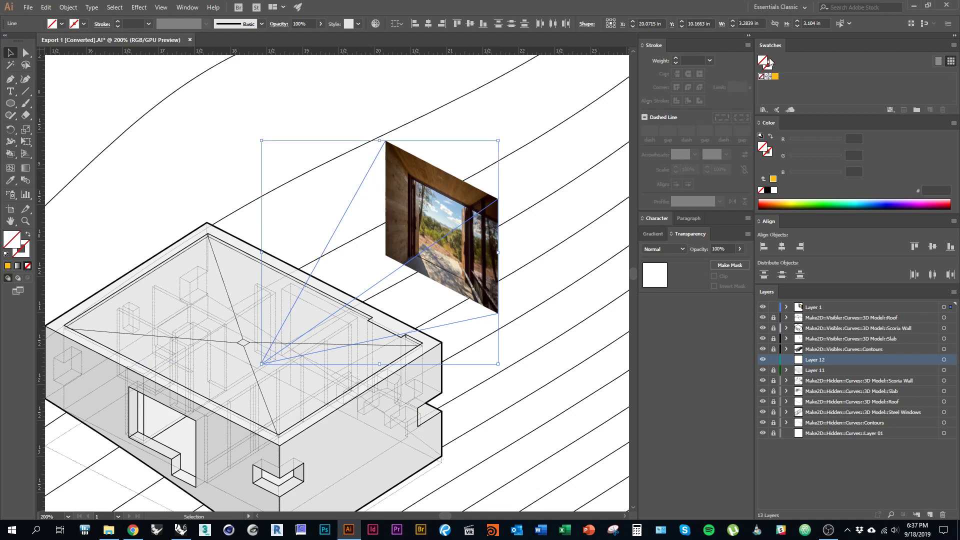
left_click(772, 157)
left_click(768, 191)
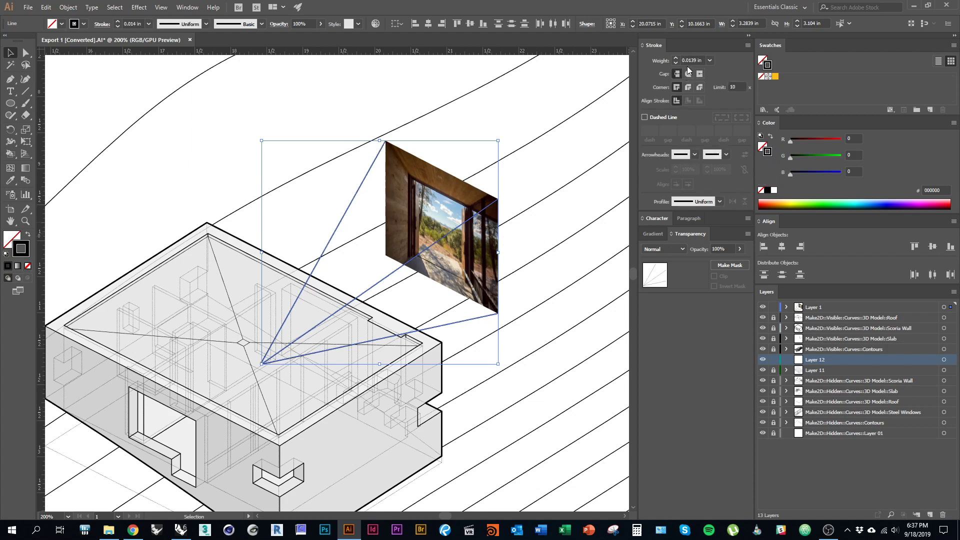
left_click(704, 60)
type(".08")
left_click(688, 75)
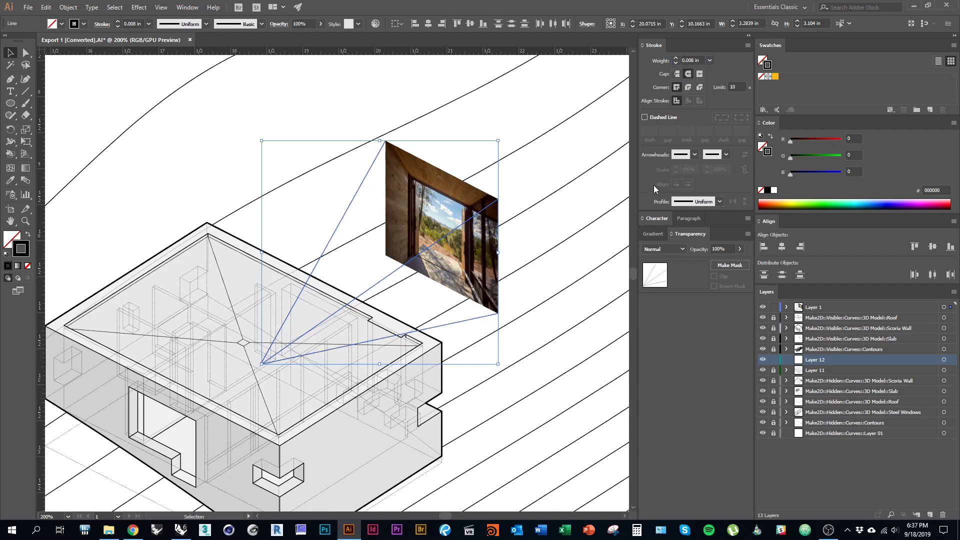
Make the three connecting lines dashed with a 0.05 in dash and a 0.02 in gap.
left_click(653, 122)
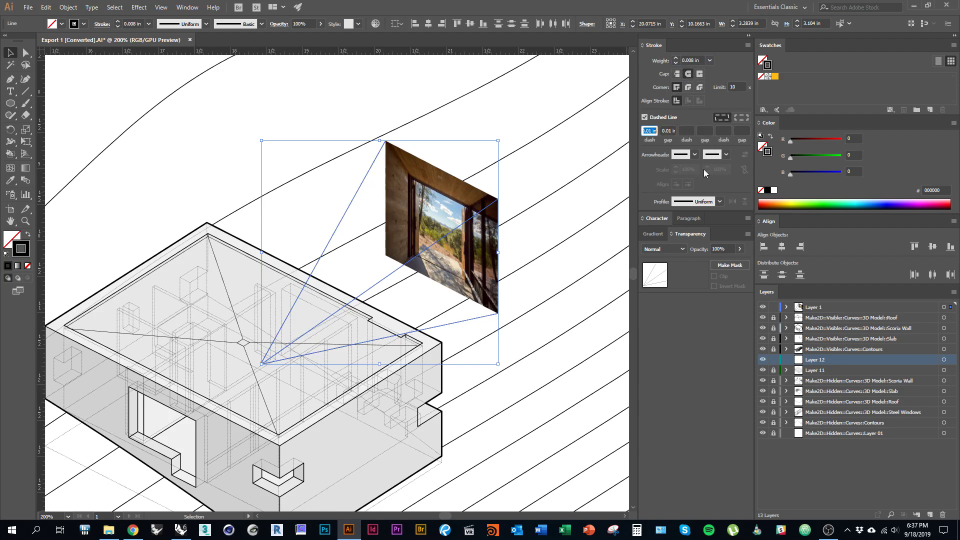
type(".05")
key("Tab")
type(".02")
key("Tab")
left_click(539, 230)
scroll(430, 353, "up", 2)
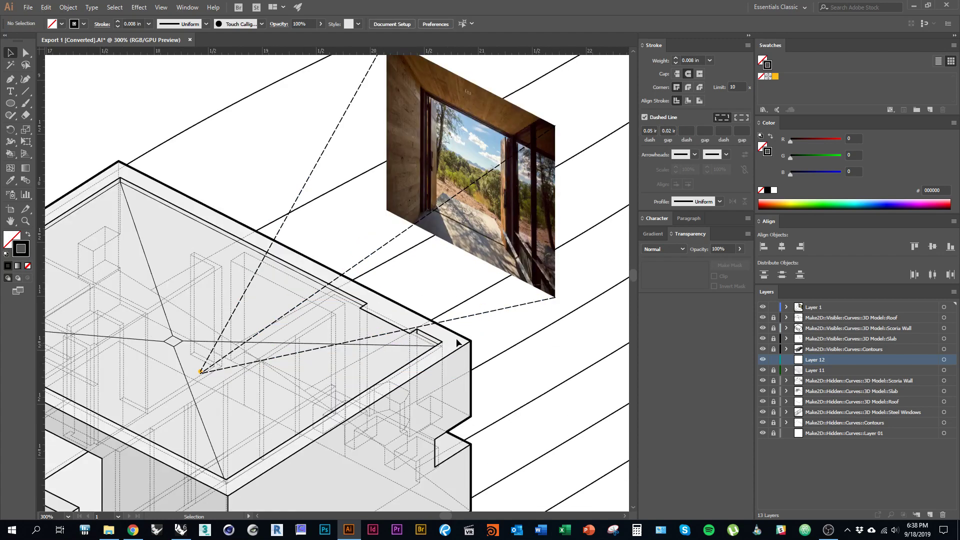
Reorder Layer 12 to sit directly below Layer 11 and check the stacking by toggling Layer 11's visibility.
left_click_drag(836, 363, 844, 377)
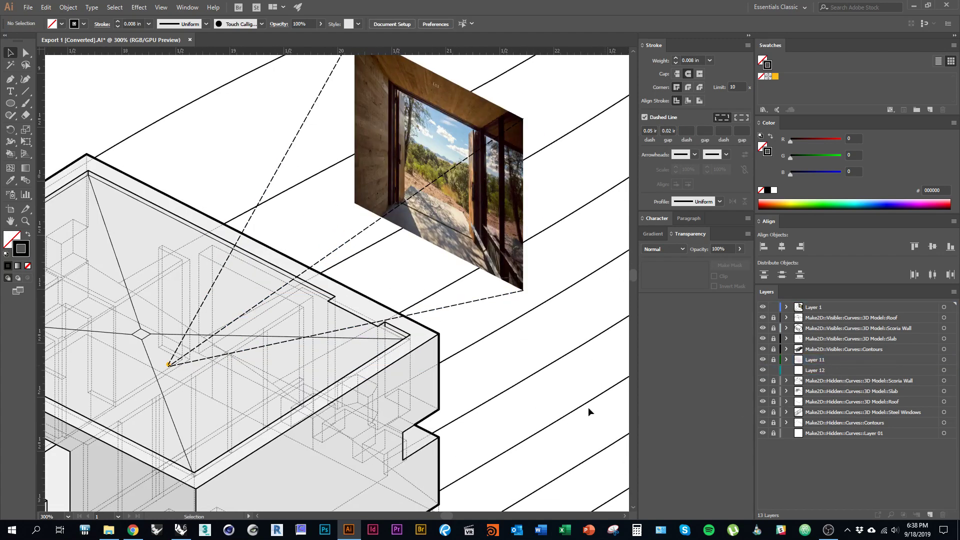
left_click(842, 371)
left_click(763, 359)
left_click(763, 359)
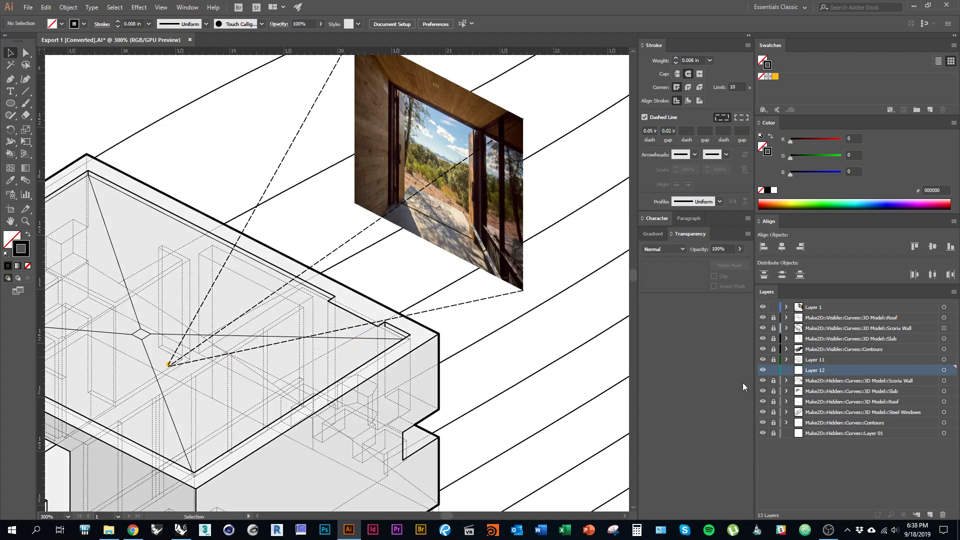
Select the three dashed connecting lines and transfer them from Layer 1 to Layer 12.
left_click(466, 304)
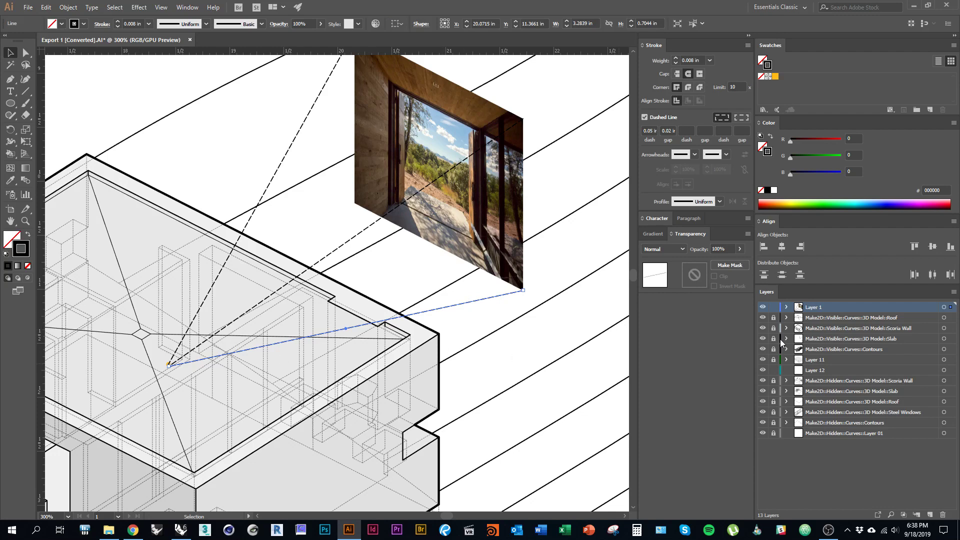
scroll(175, 370, "up", 4)
scroll(162, 368, "down", 1)
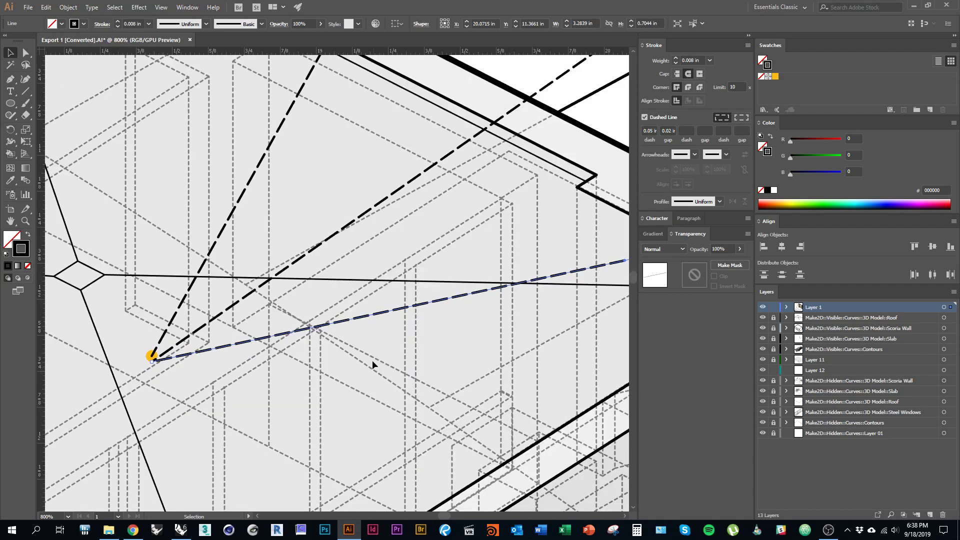
key("space")
left_click_drag(451, 267, 243, 426)
scroll(275, 367, "down", 3)
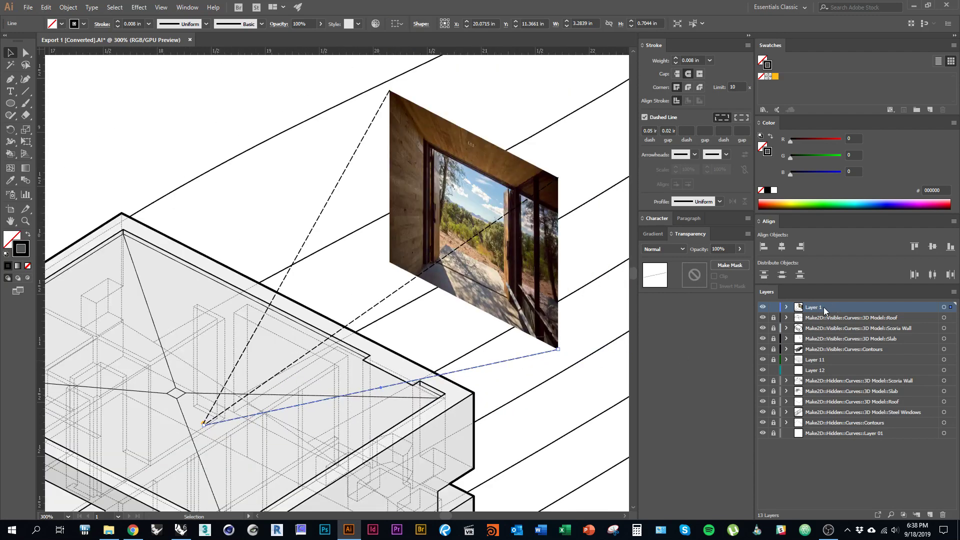
left_click(385, 298, "shift")
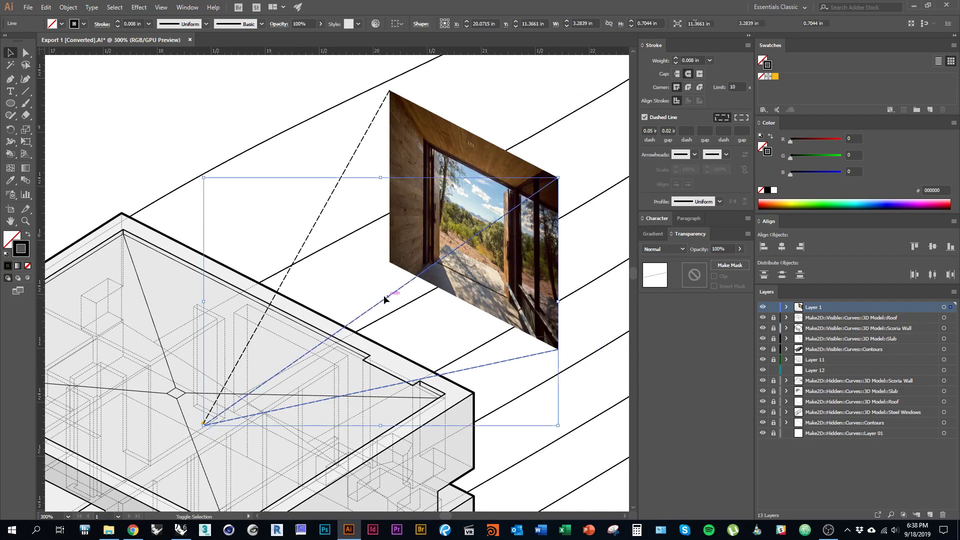
left_click(317, 221, "shift")
left_click_drag(952, 307, 951, 371)
left_click(380, 337)
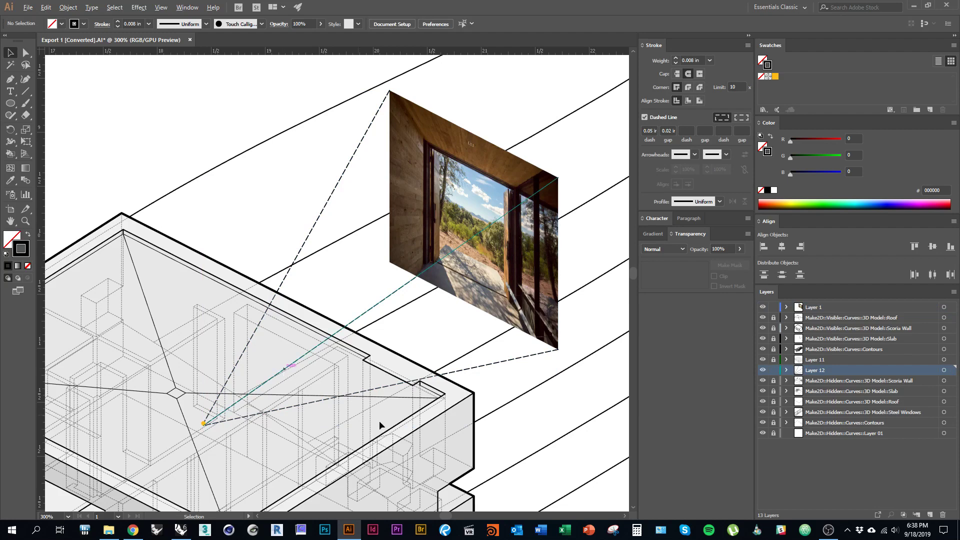
Unlock Layer 11, which holds the building's shading.
left_click_drag(497, 440, 485, 407)
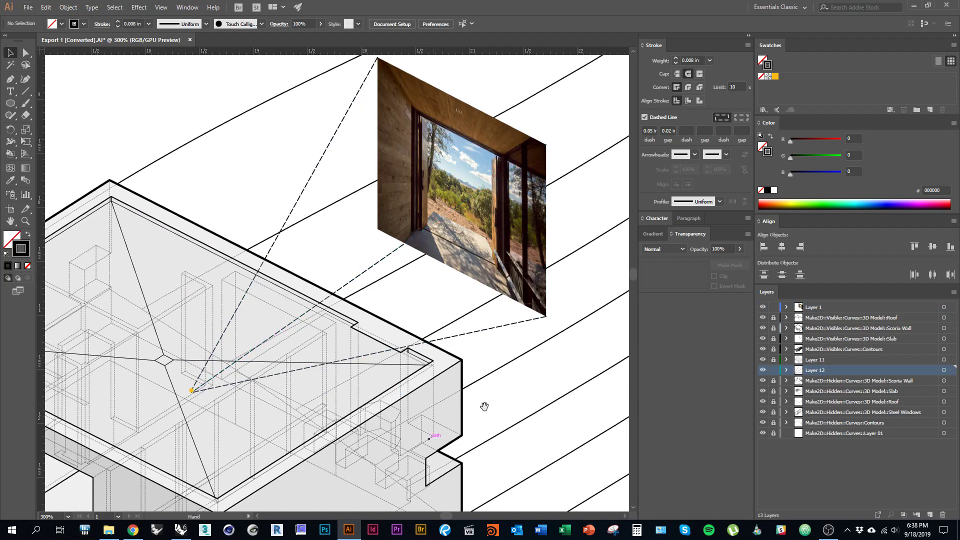
left_click(764, 359)
left_click(764, 358)
key("ctrl+minus")
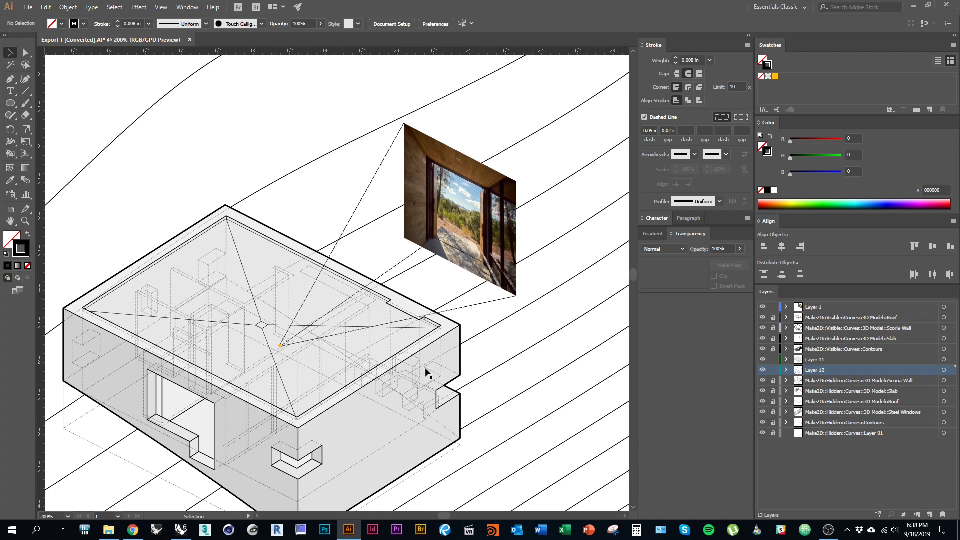
Raise the building's Live Paint shading to 55% opacity.
left_click(328, 304)
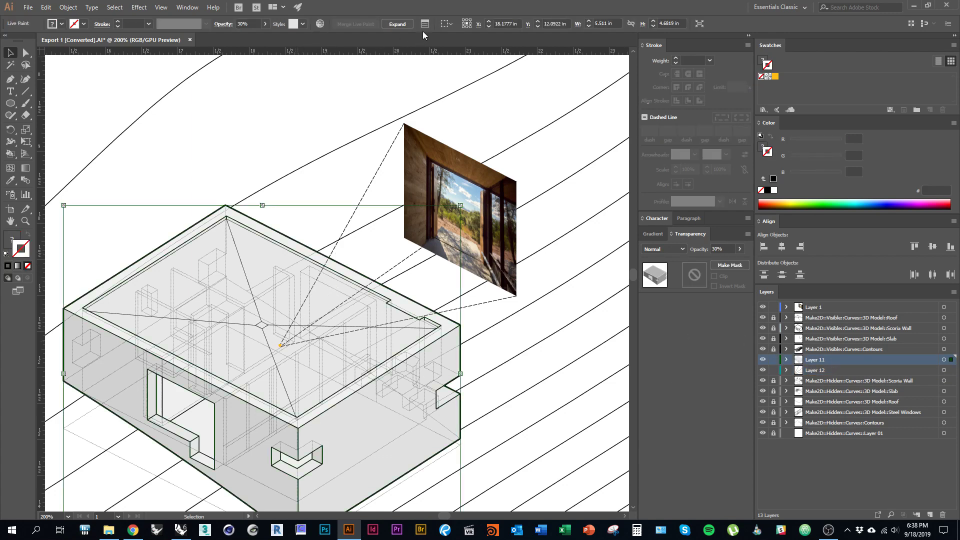
left_click(264, 24)
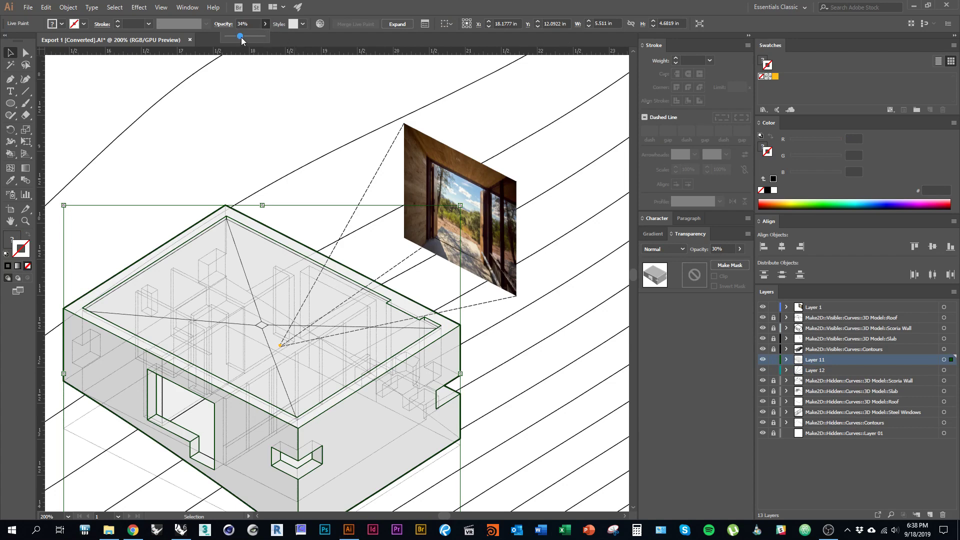
left_click_drag(241, 37, 248, 37)
left_click(302, 194)
left_click_drag(435, 321, 462, 302)
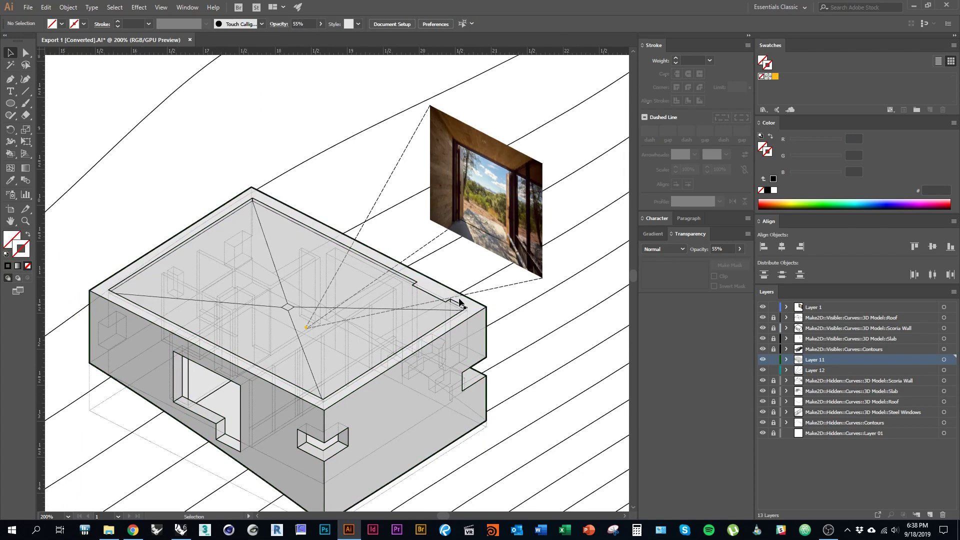
Set the opacity of the building's Live Paint shading to 45%.
scroll(457, 300, "up", 1)
mouse_move(473, 254)
left_mouse_down()
mouse_move(454, 260)
mouse_move(437, 251)
mouse_move(487, 260)
left_mouse_up()
scroll(436, 251, "down", 1)
left_click(375, 270)
left_click(244, 25)
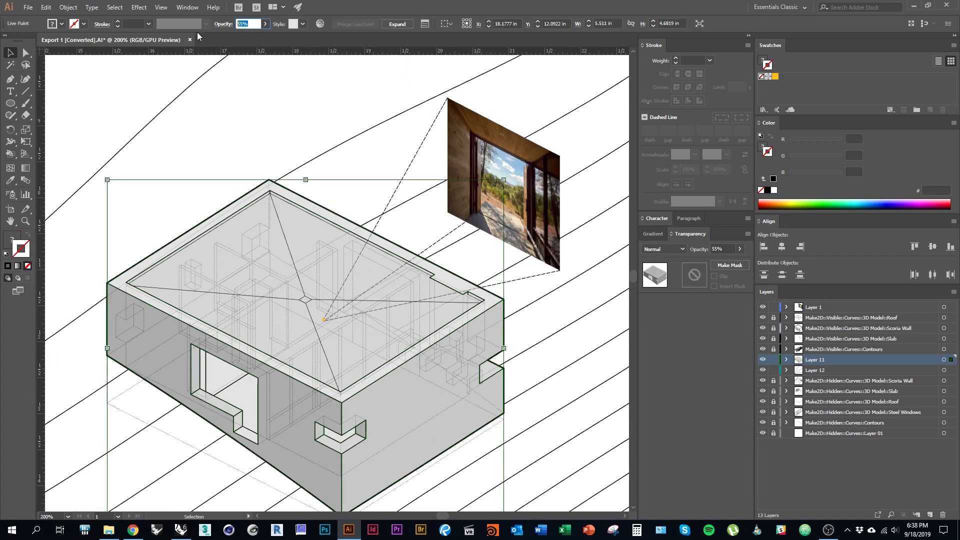
type("45")
key("Return")
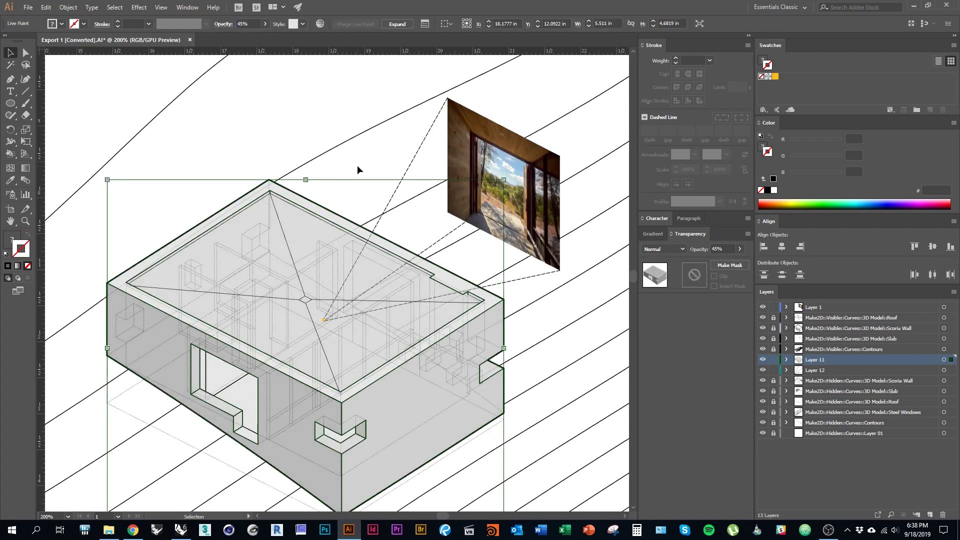
left_click(357, 165)
left_click_drag(423, 262, 384, 239)
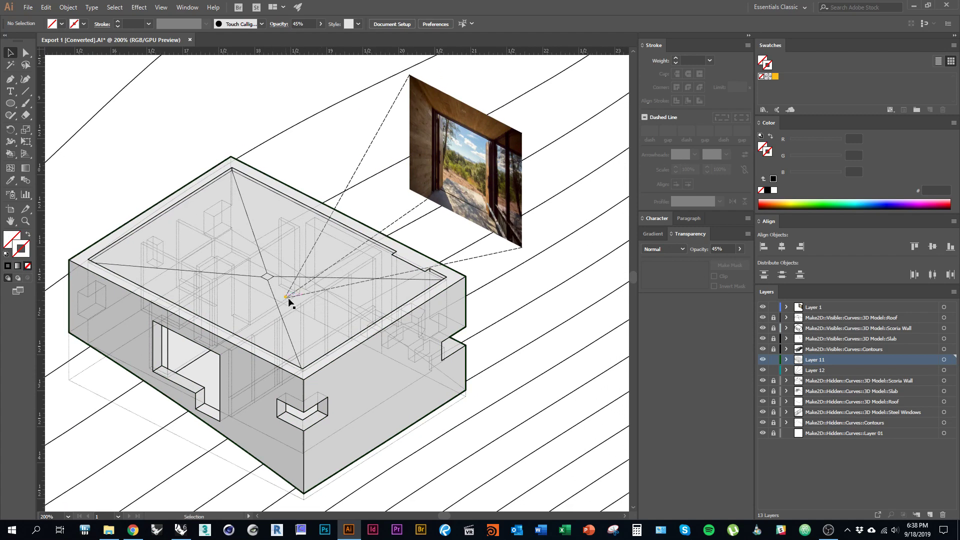
Hide Layer 11 and shift the dashed lines' shared end up to the centre of the yellow circle.
scroll(289, 302, "up", 6)
left_click(290, 292)
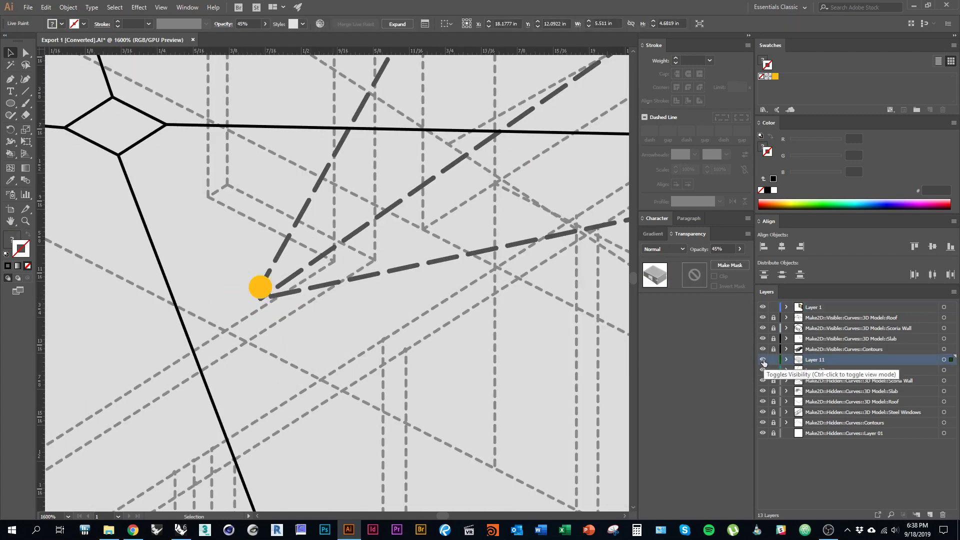
left_click(762, 360)
left_click(302, 294)
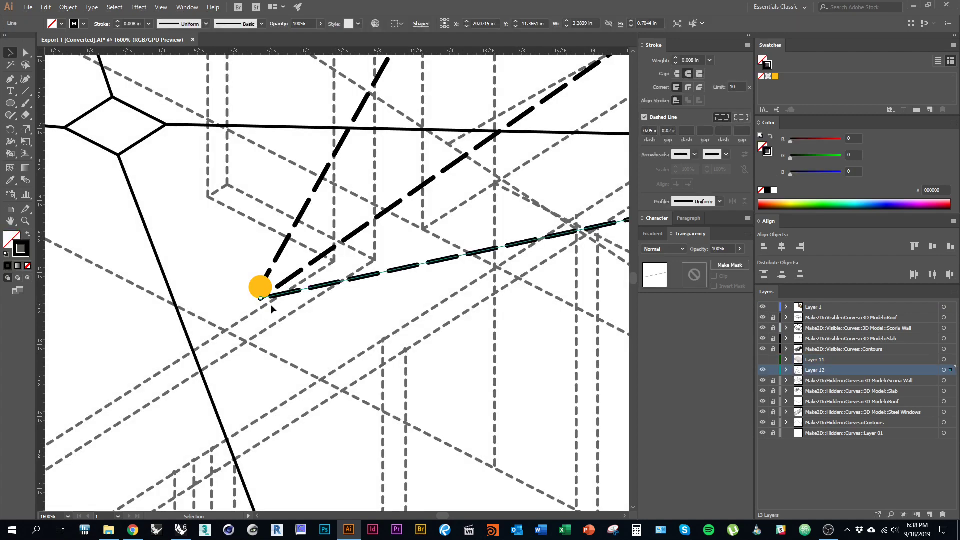
scroll(273, 306, "up", 2)
left_click_drag(244, 289, 244, 263)
left_click(315, 237)
left_click(211, 320)
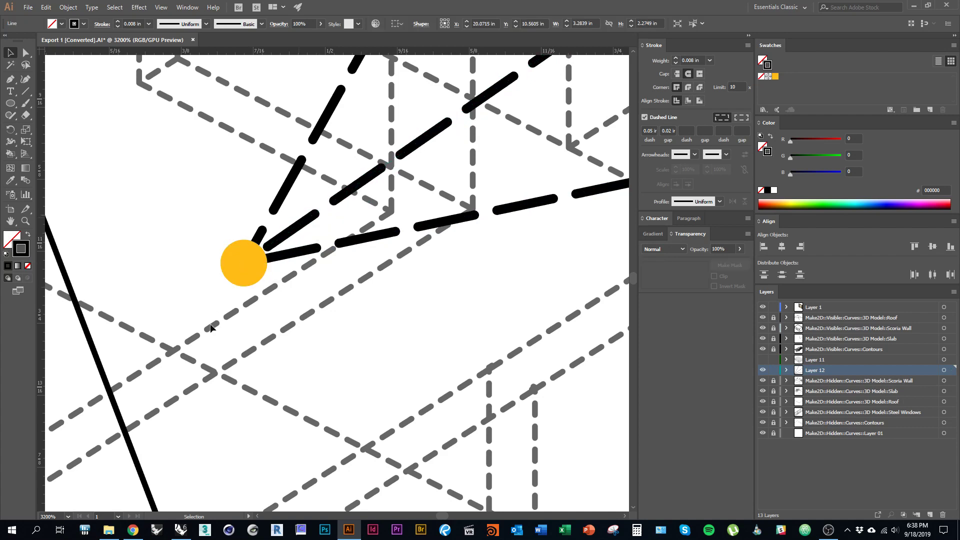
Examine how the middle dashed line meets the photo's upper-right corner.
scroll(210, 320, "down", 6)
left_click_drag(543, 135, 295, 339)
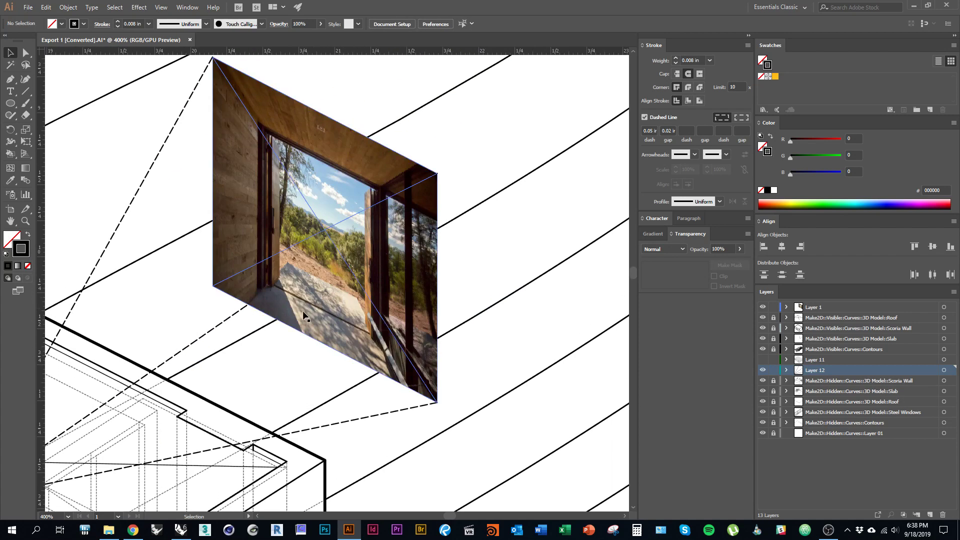
left_click(233, 319)
scroll(452, 157, "up", 4)
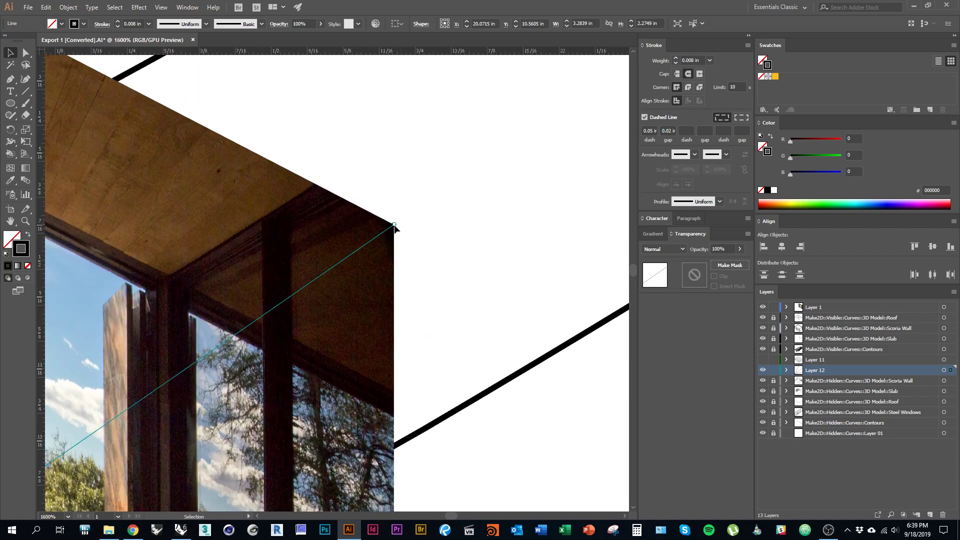
left_click(461, 239)
scroll(443, 286, "down", 5)
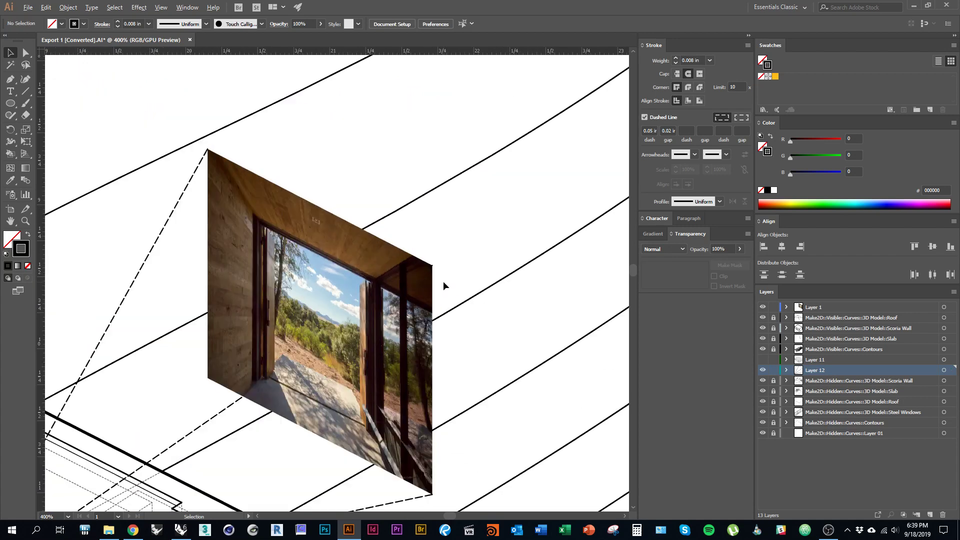
Move the visible Roof, Scoria Wall and Slab layers above Layer 1 in the layer order.
left_click(854, 308)
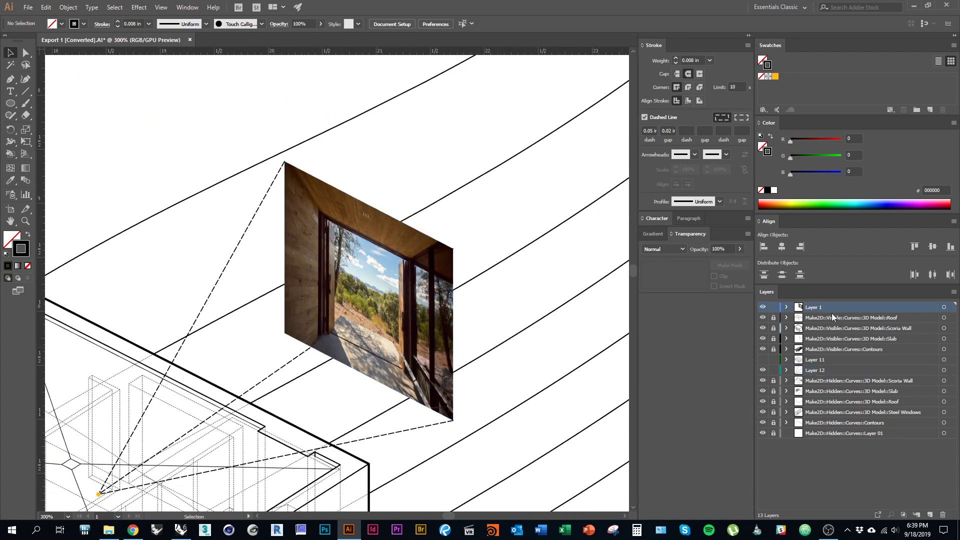
left_click_drag(463, 395, 524, 335)
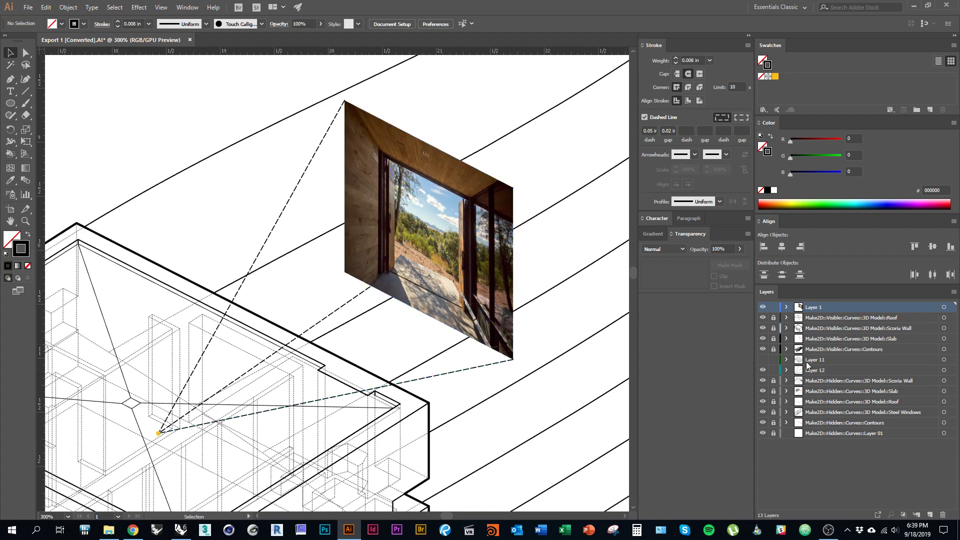
left_click(847, 341)
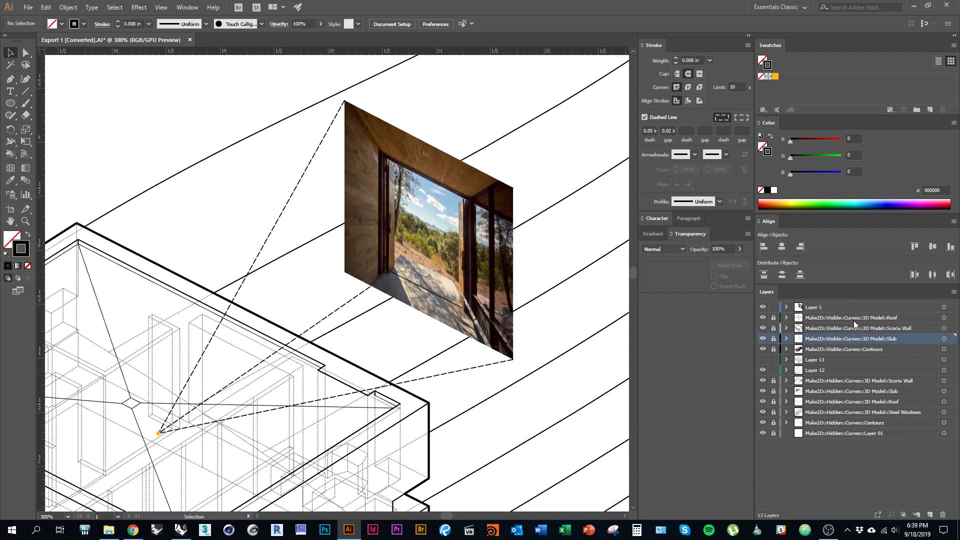
left_click(853, 318, "shift")
left_click_drag(842, 316, 837, 304)
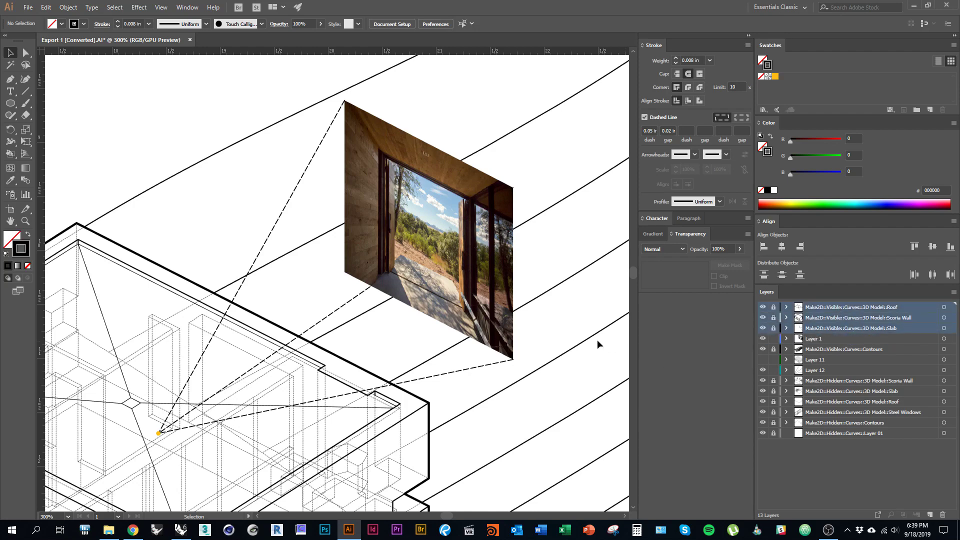
Move Layer 11 and Layer 12 above Layer 1 and make Layer 11 visible.
left_click(851, 361)
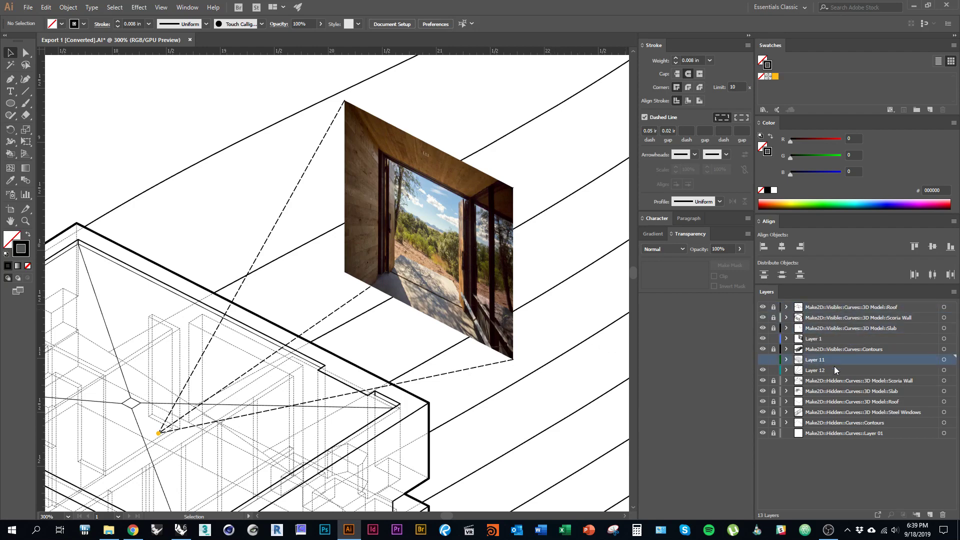
left_click(837, 369, "shift")
left_click_drag(839, 359, 835, 339)
left_click(837, 358)
left_click(835, 360)
left_click(763, 340)
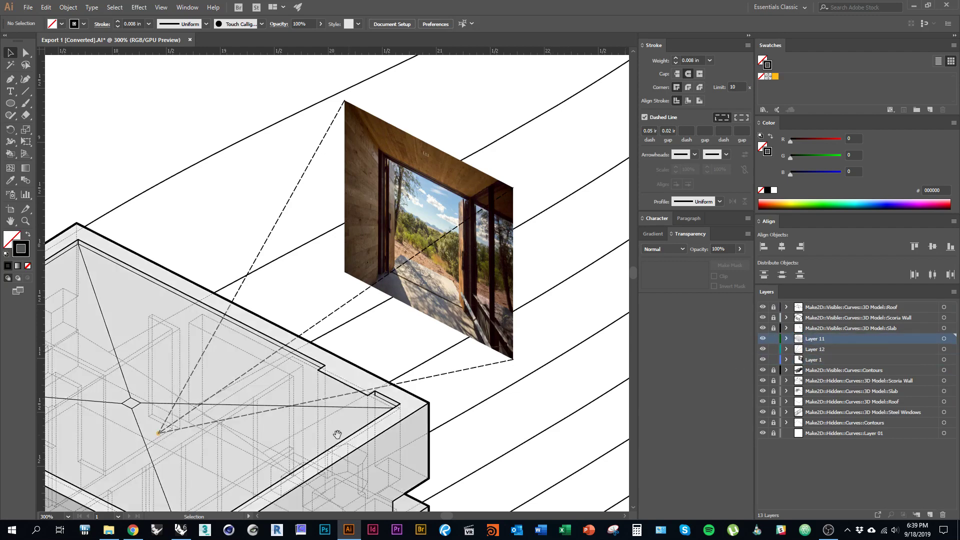
Hide Layer 11 and move the yellow circle from Layer 1 to Layer 12.
left_click_drag(337, 434, 395, 375)
scroll(202, 370, "up", 4)
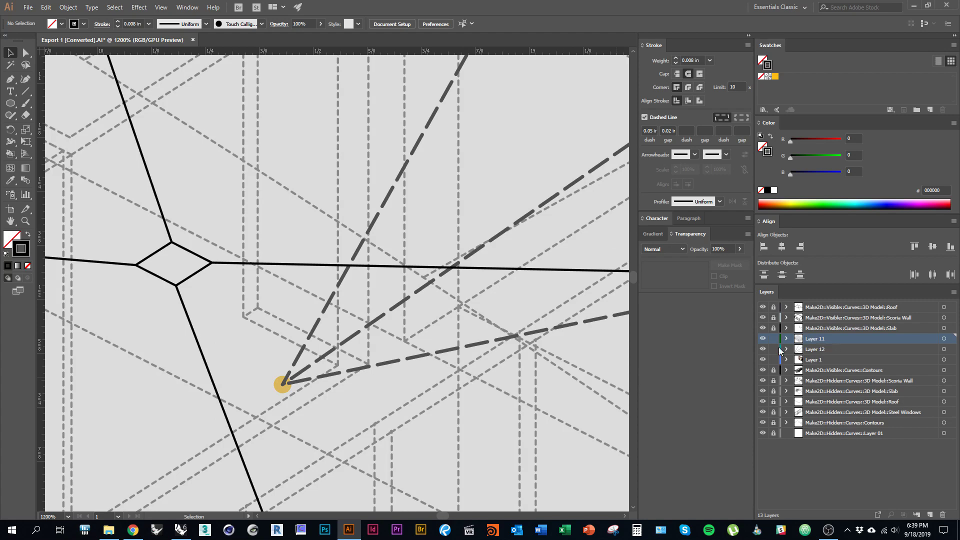
left_click(763, 339)
left_click(788, 361, "alt")
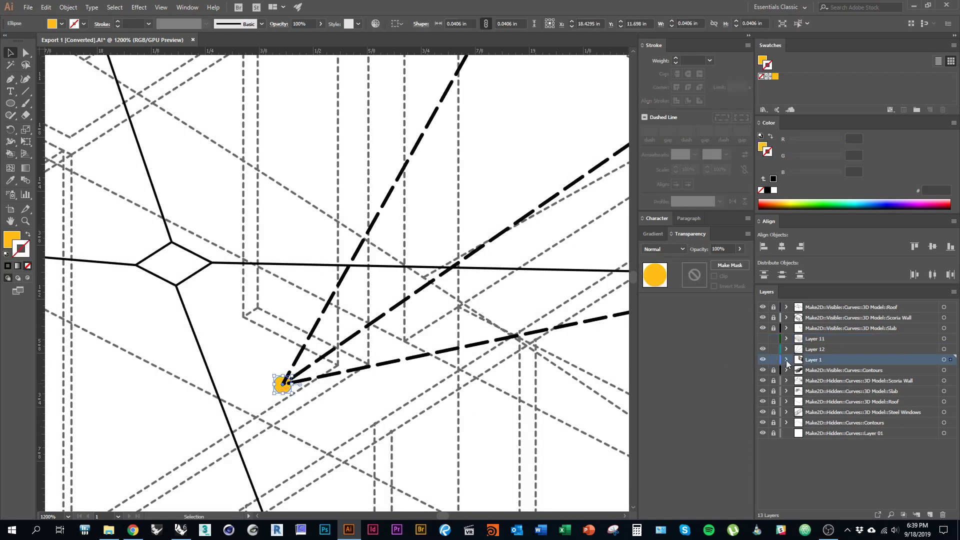
left_click(379, 367)
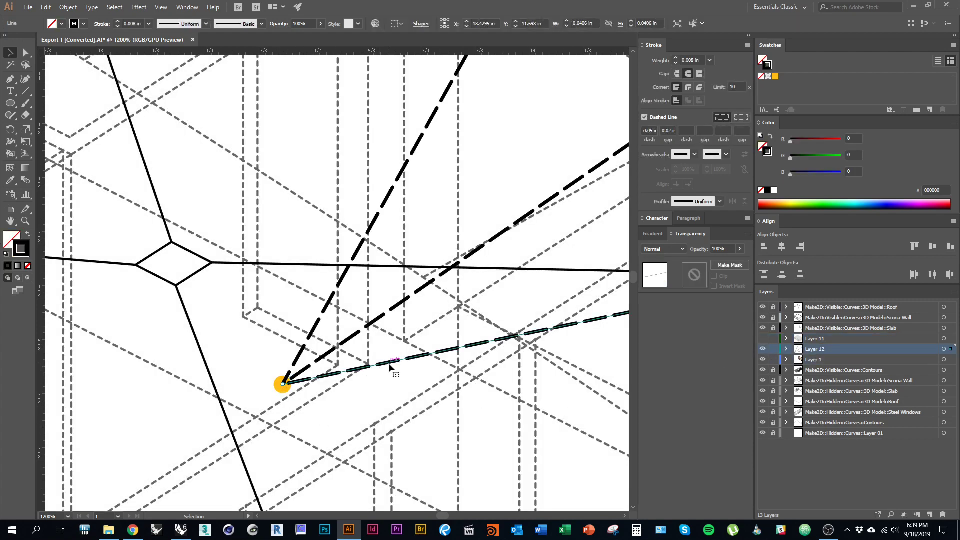
left_click(944, 360)
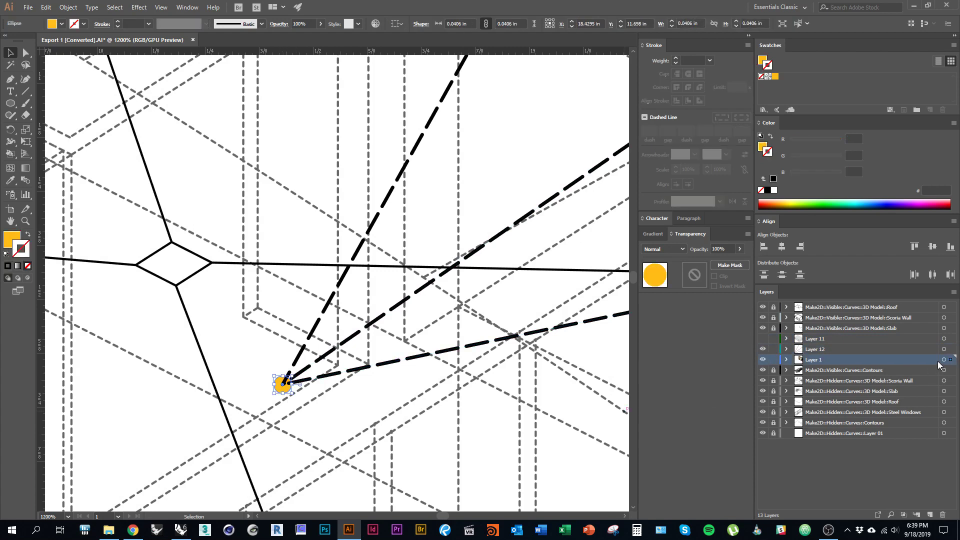
left_click_drag(951, 360, 945, 355)
left_click(263, 389)
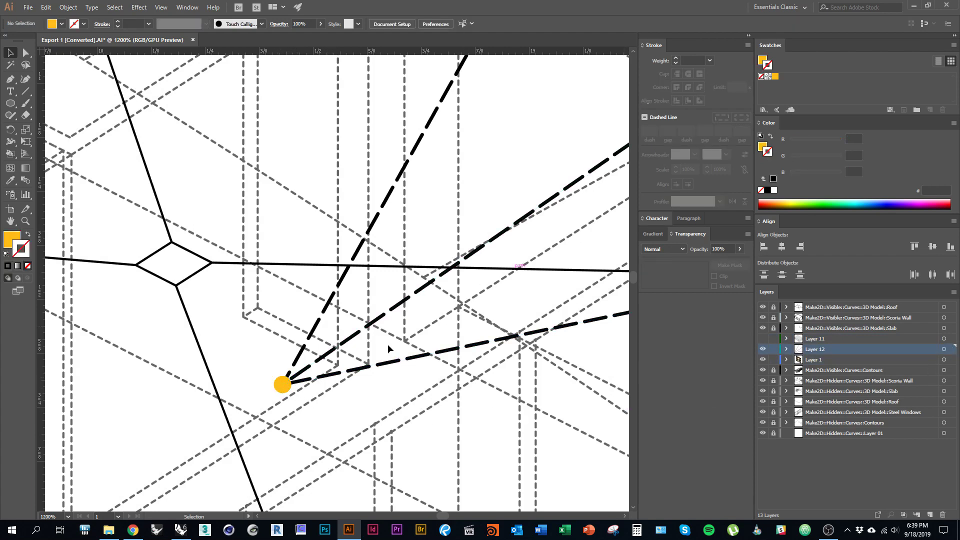
Enlarge the yellow circle about its centre to a diameter of about 0.089 in.
left_click(283, 385)
left_click_drag(292, 393, 303, 403)
left_click(353, 412)
left_click(284, 389)
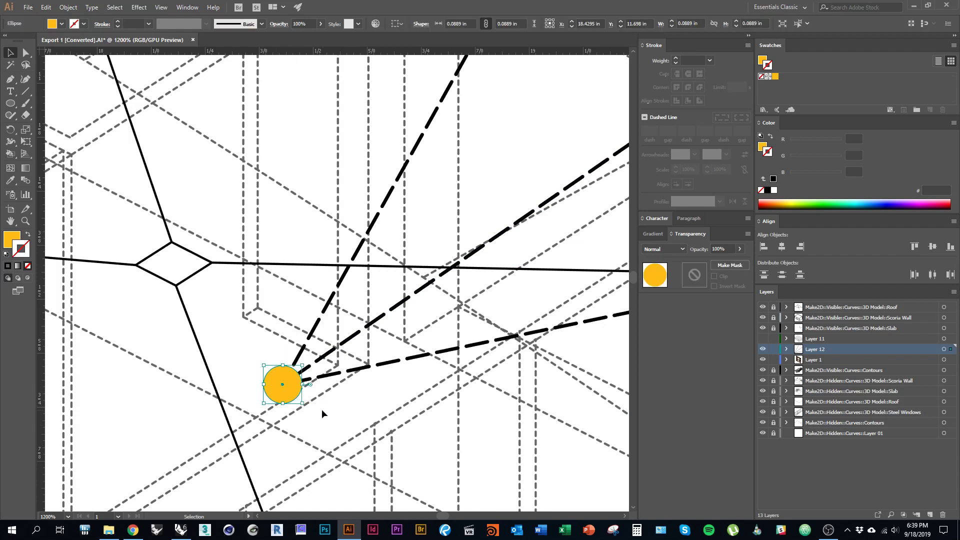
Send the yellow circle to the back, behind the dashed lines.
right_click(294, 393)
mouse_move(337, 342)
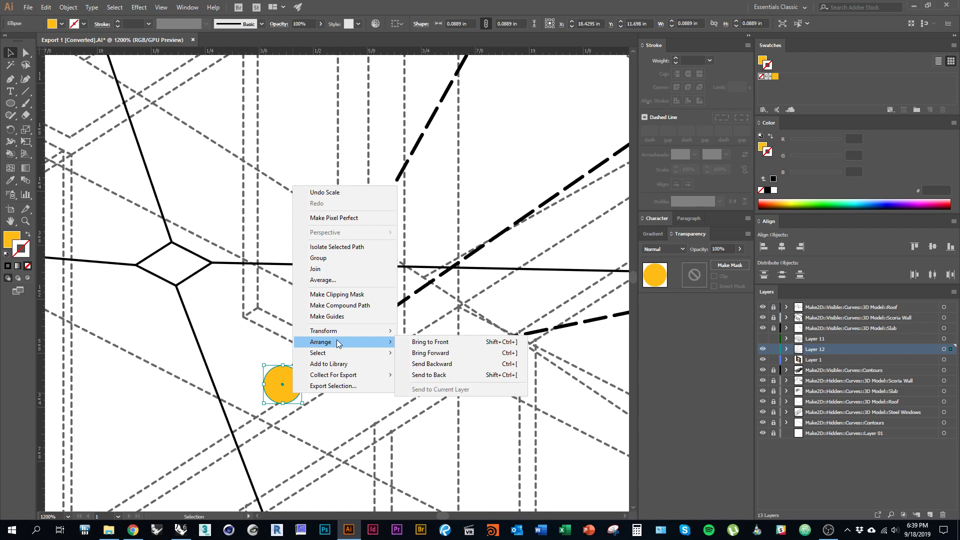
left_click(452, 376)
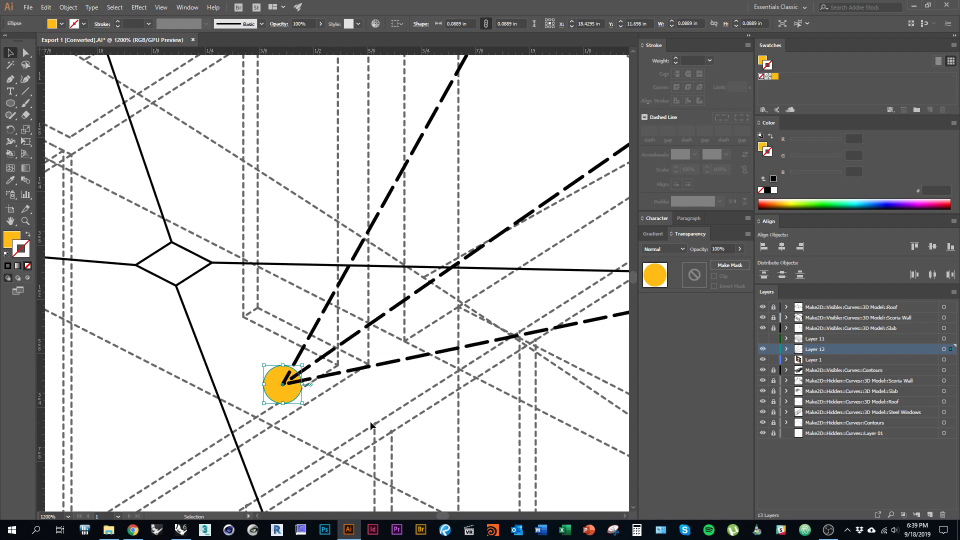
left_click(370, 421)
Bring the yellow circle to the front so it covers the ends of the dashed lines.
right_click(279, 397)
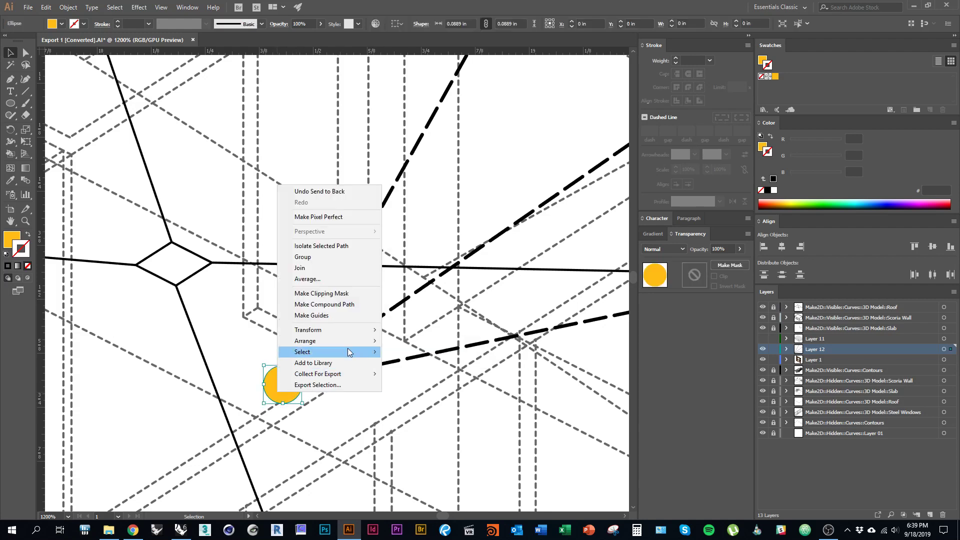
mouse_move(360, 338)
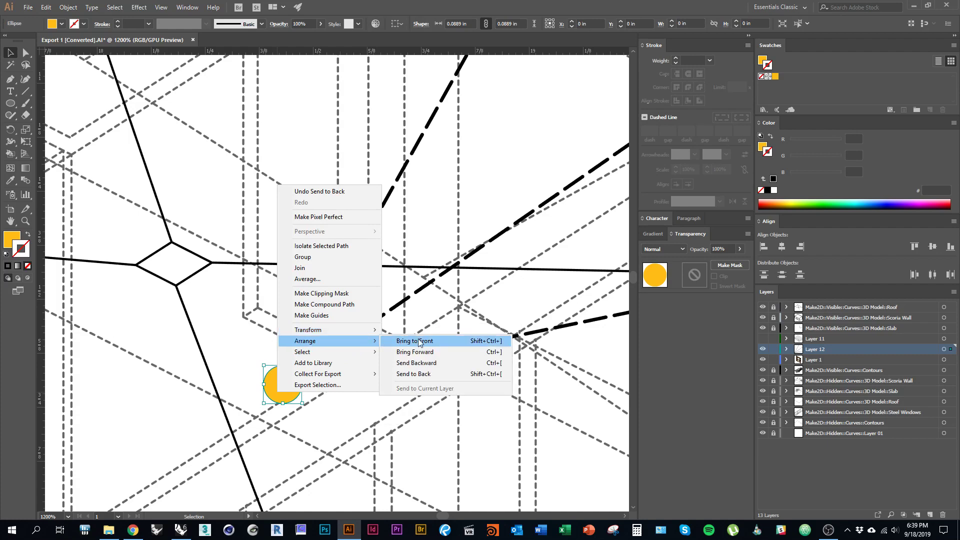
left_click(419, 342)
left_click(281, 424)
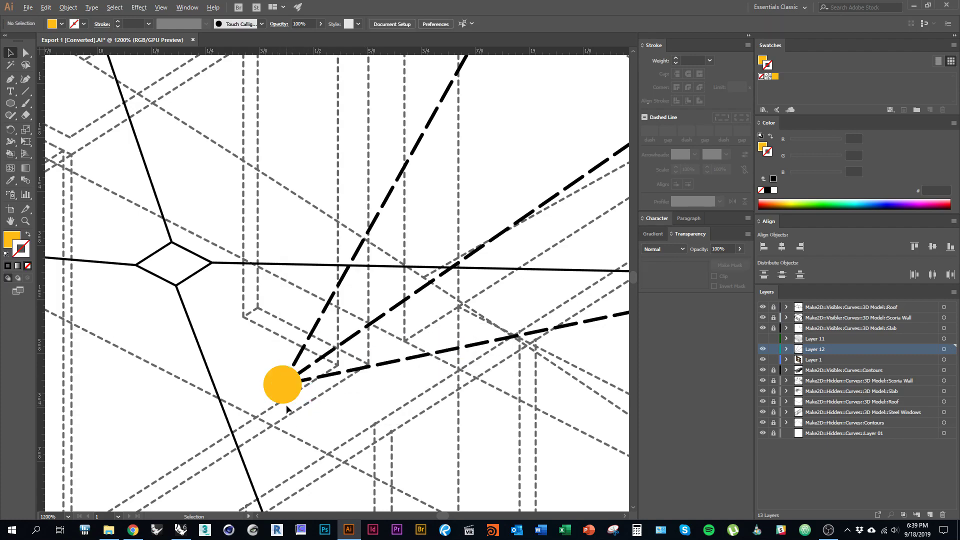
Show Layer 11 again and check the shaded building together with the photo annotation.
scroll(289, 403, "down", 4)
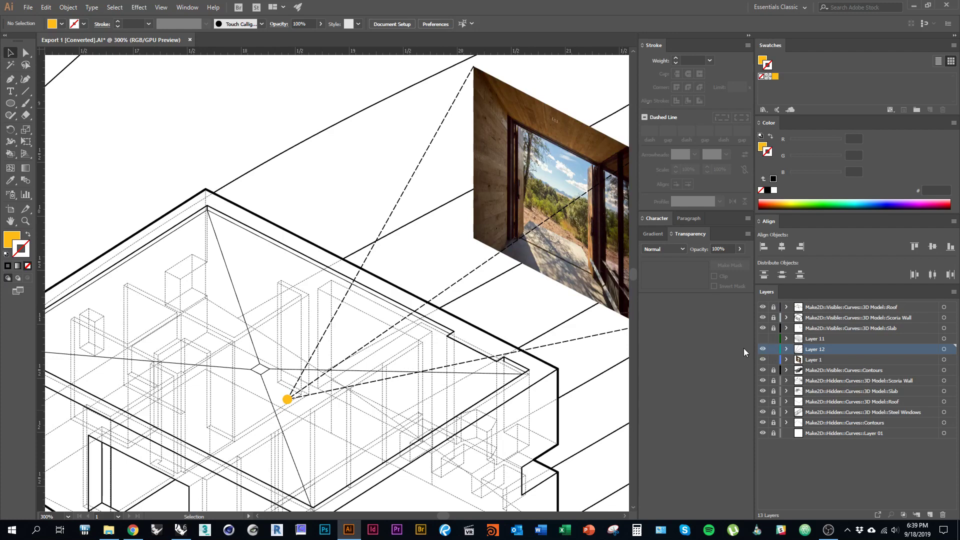
left_click(763, 338)
scroll(322, 360, "down", 2)
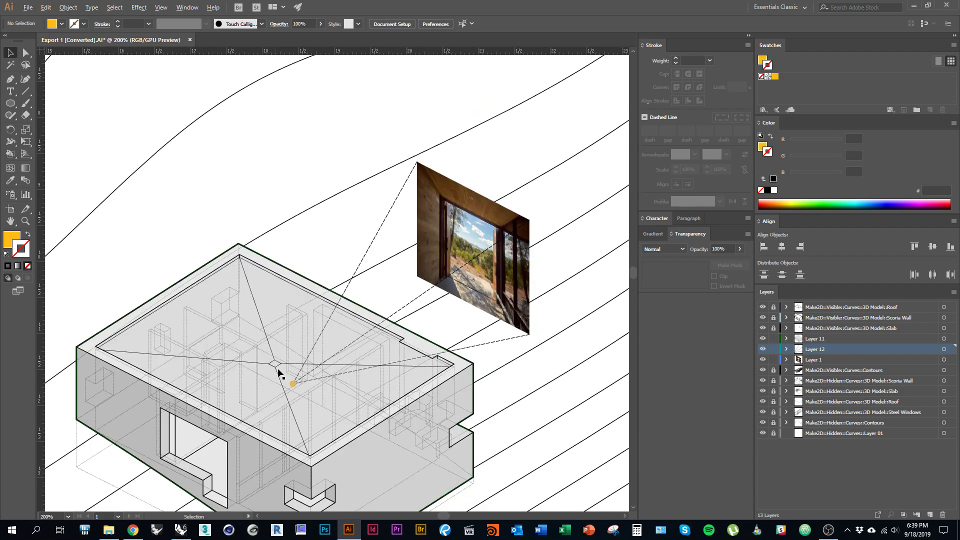
left_click_drag(418, 306, 316, 330)
scroll(372, 290, "down", 2)
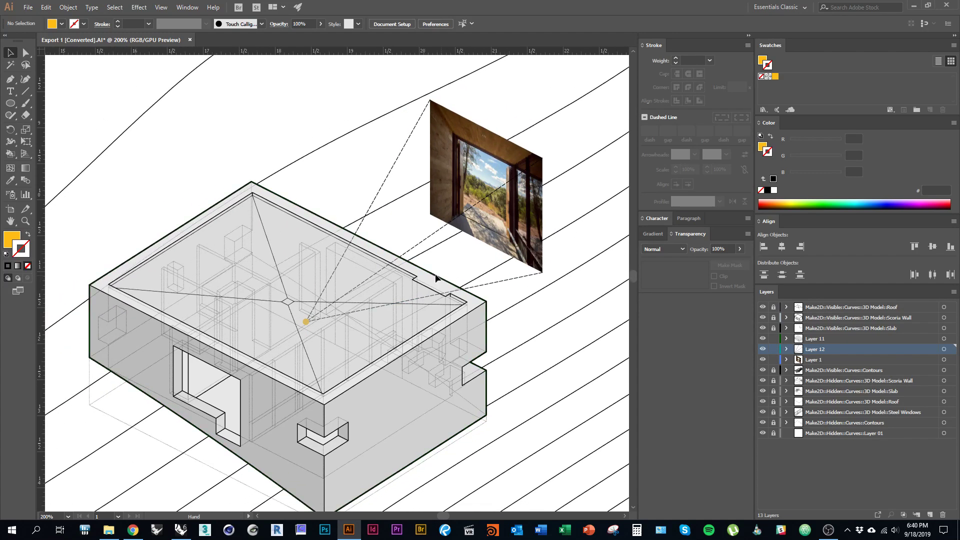
mouse_move(377, 282)
left_mouse_down()
mouse_move(426, 263)
mouse_move(394, 277)
left_mouse_up()
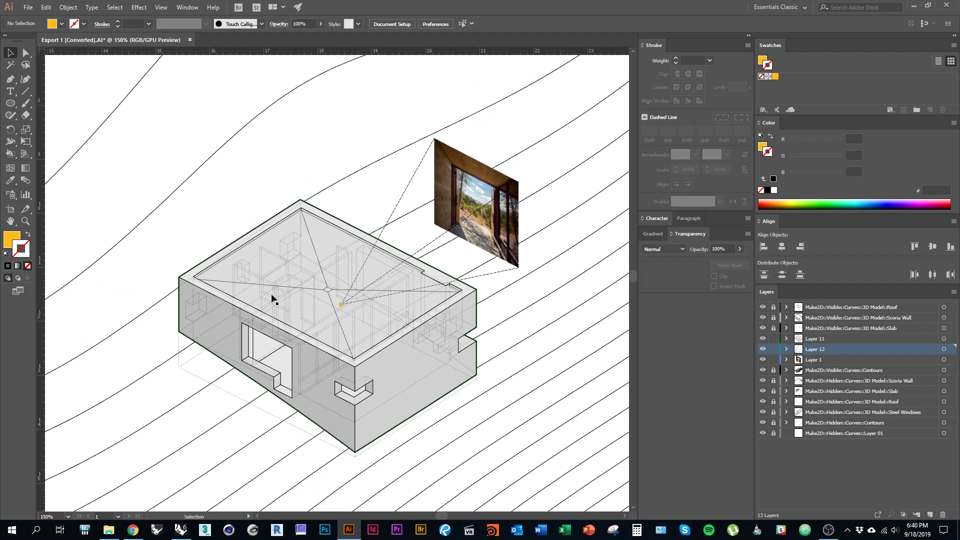
left_click_drag(359, 214, 372, 247)
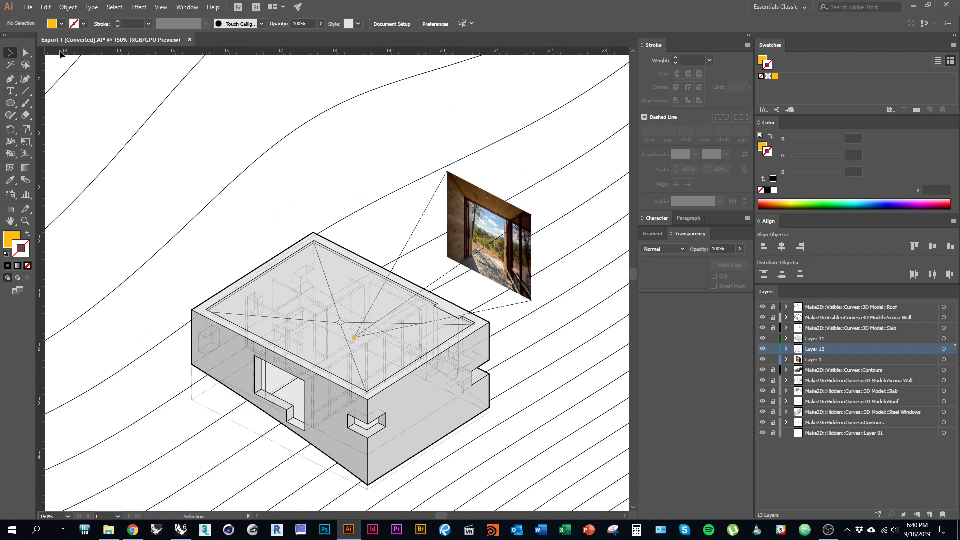
Save the drawing as Export 1 [Converted].ai in Illustrator CC format with the default options.
left_click(29, 8)
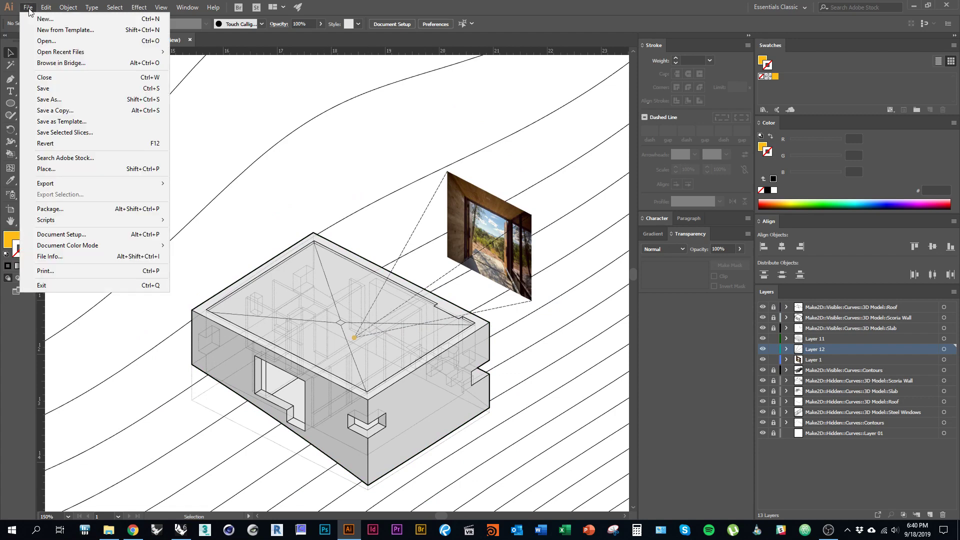
left_click(52, 88)
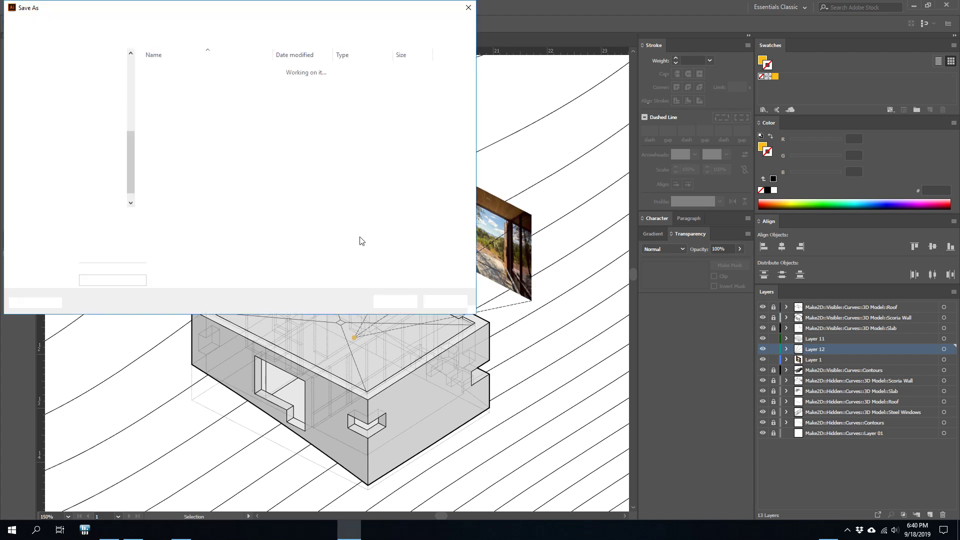
left_click(396, 302)
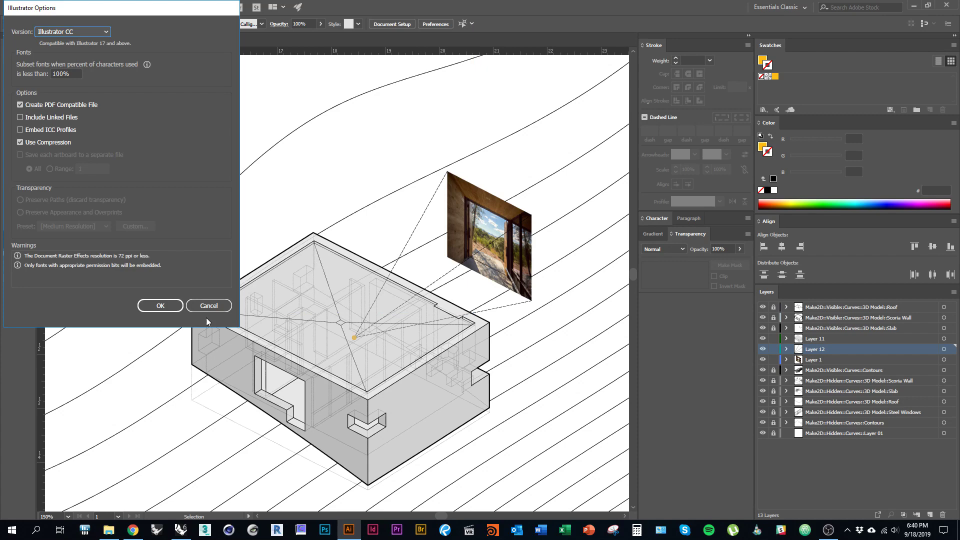
left_click(160, 306)
Switch to the P1 Diagrams folder in File Explorer, check the saved Export 1 [Converted].ai, and return to Illustrator.
key("alt+Tab")
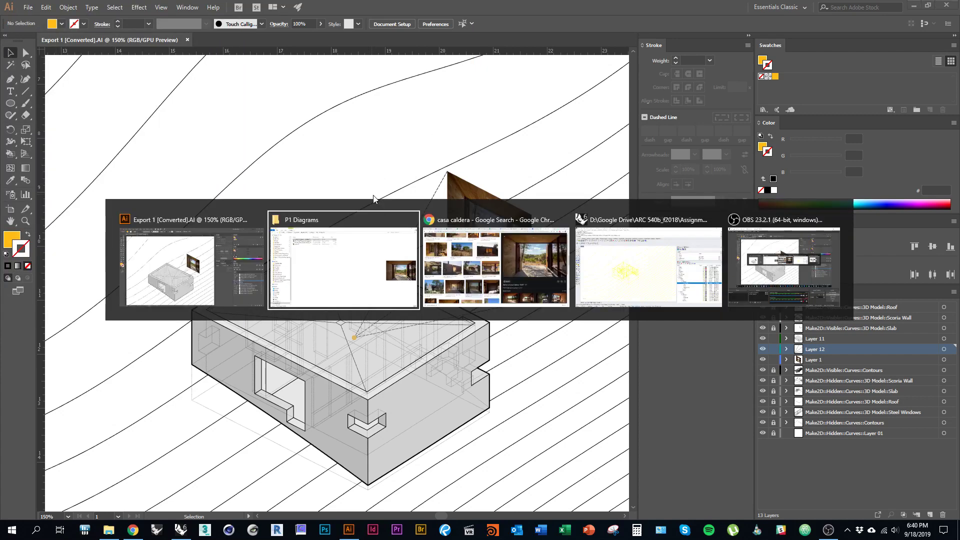
left_click(161, 110)
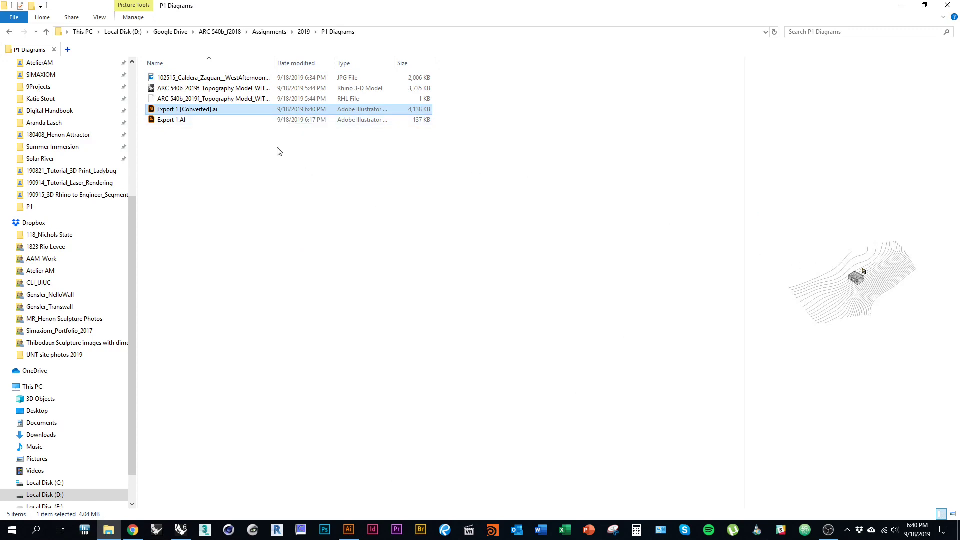
key("alt+Tab")
Examine the finished building's shading, hidden lines and photo annotation at closer range.
key("space")
left_click_drag(340, 271, 333, 238)
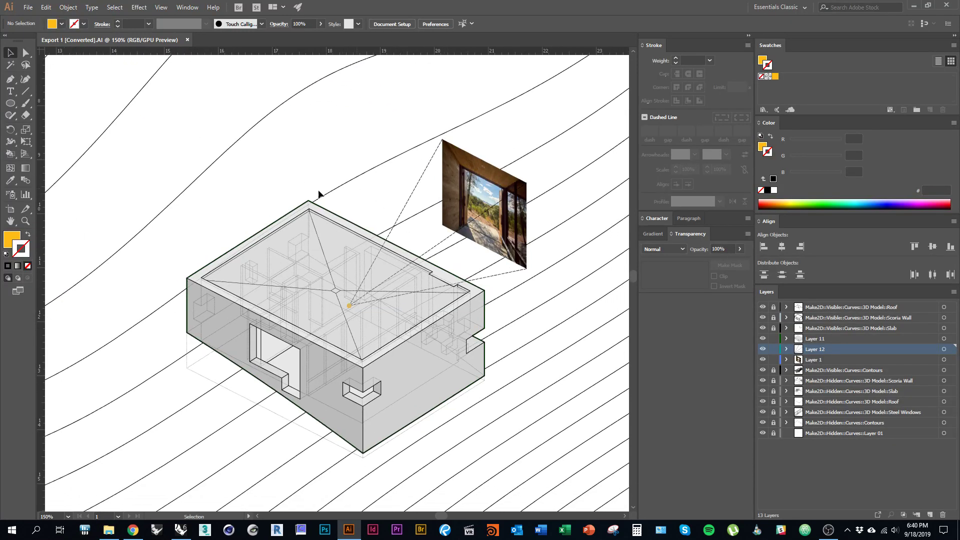
key("space")
left_click_drag(337, 310, 358, 289)
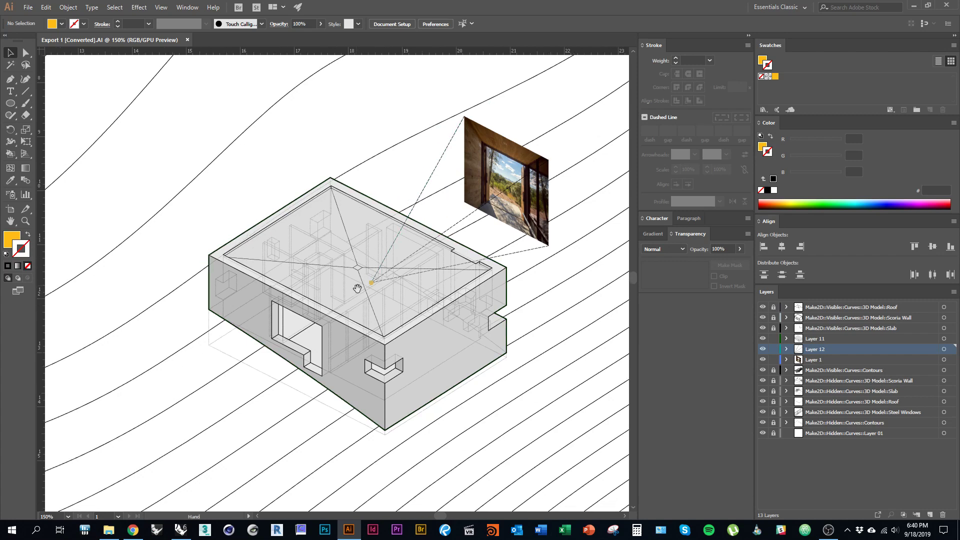
scroll(452, 350, "up", 1)
key("space")
left_click_drag(393, 337, 473, 364)
key("space")
key("space")
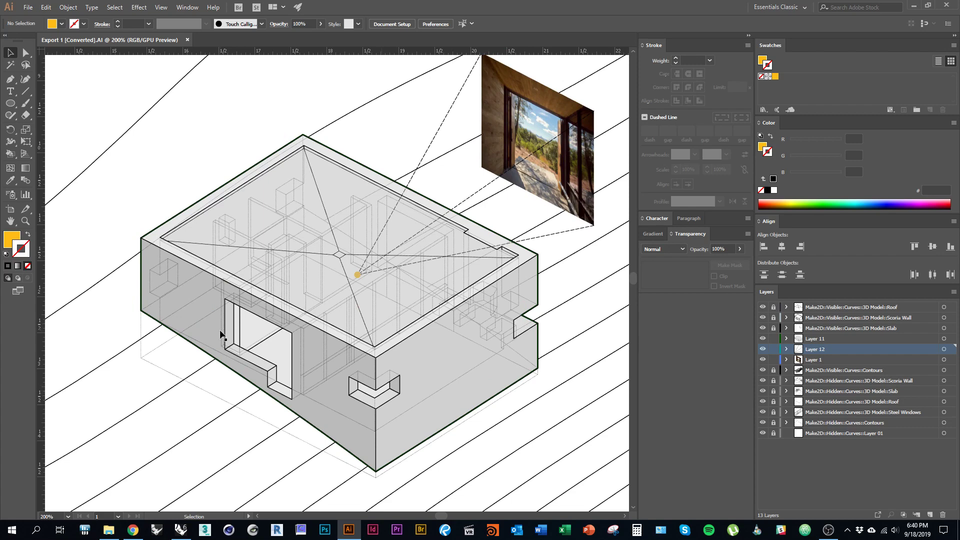
left_click(828, 531)
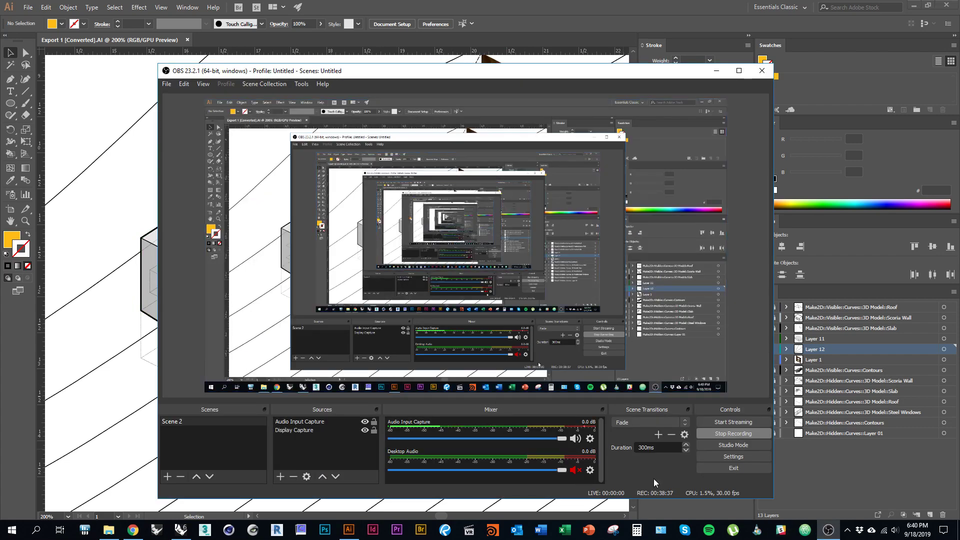